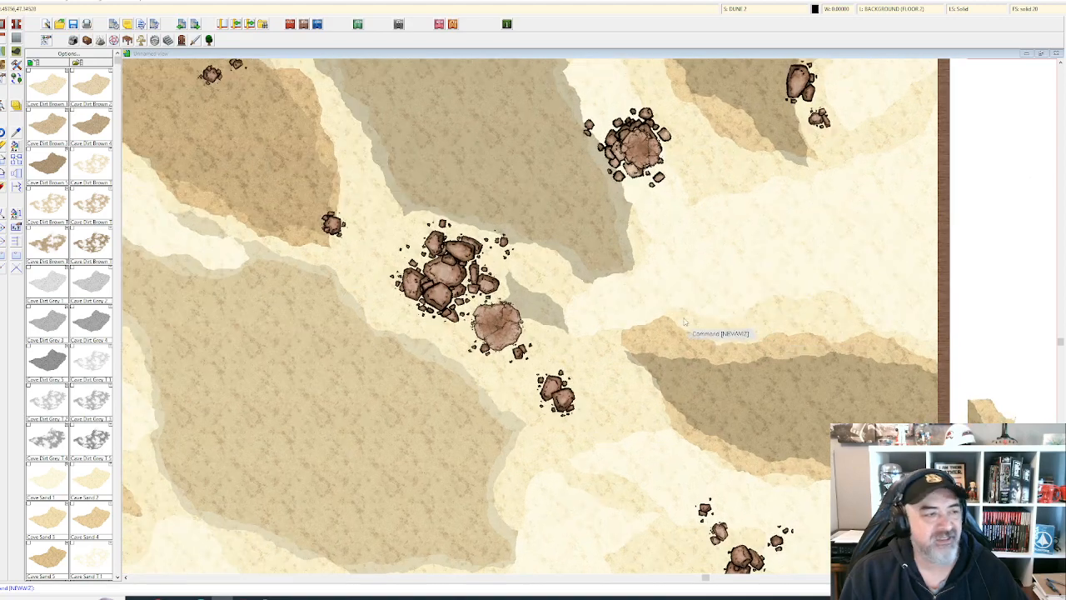
# - Examine the flat sand dune shapes and rock clusters across the desert map, including the rocks beside the brown dune's tip
pyautogui.moveTo(573, 322); pyautogui.dragTo(720, 281)
pyautogui.scroll(-4, 710, 283)
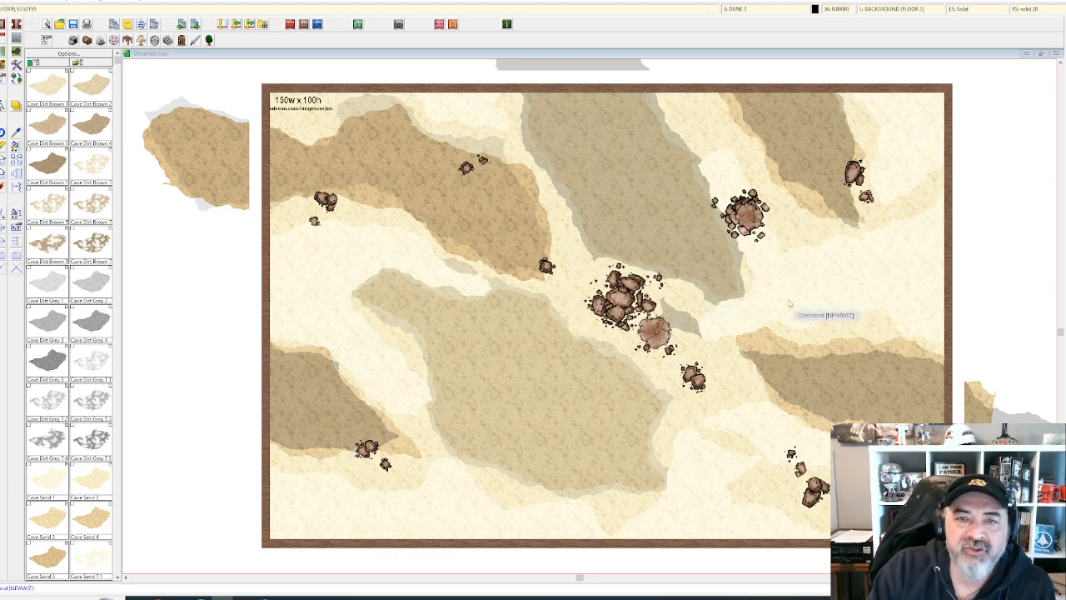
pyautogui.scroll(-1, 774, 295)
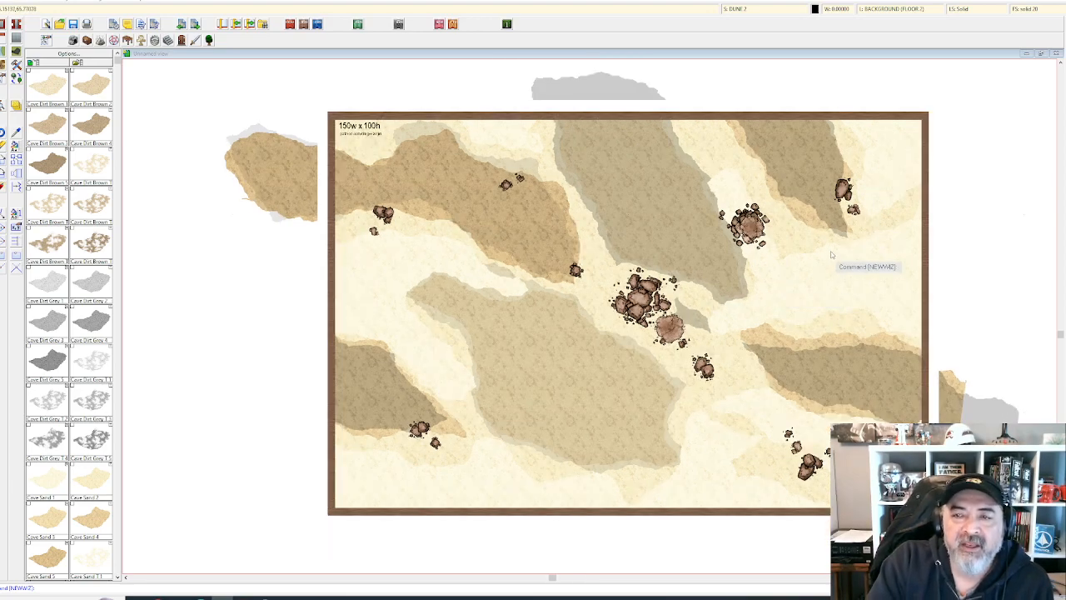
pyautogui.moveTo(831, 252); pyautogui.dragTo(774, 247)
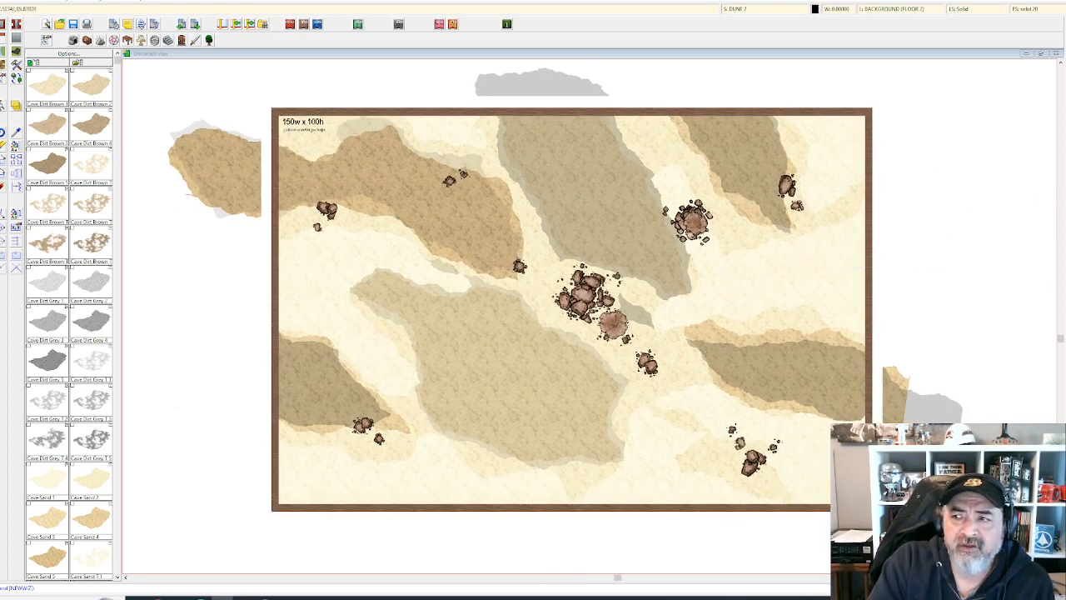
pyautogui.scroll(2, 721, 245)
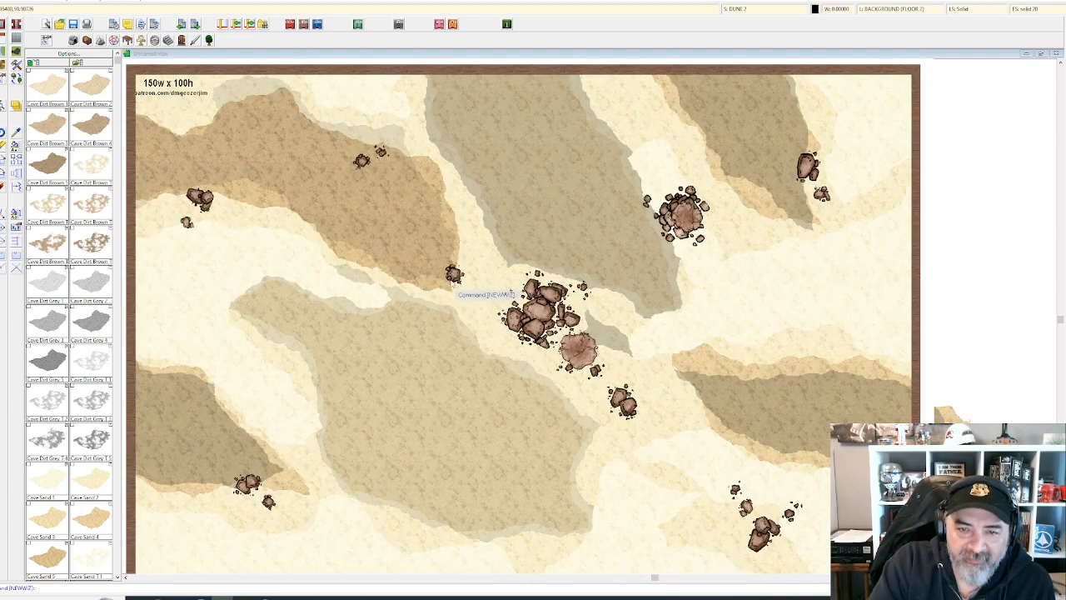
pyautogui.scroll(5, 451, 274)
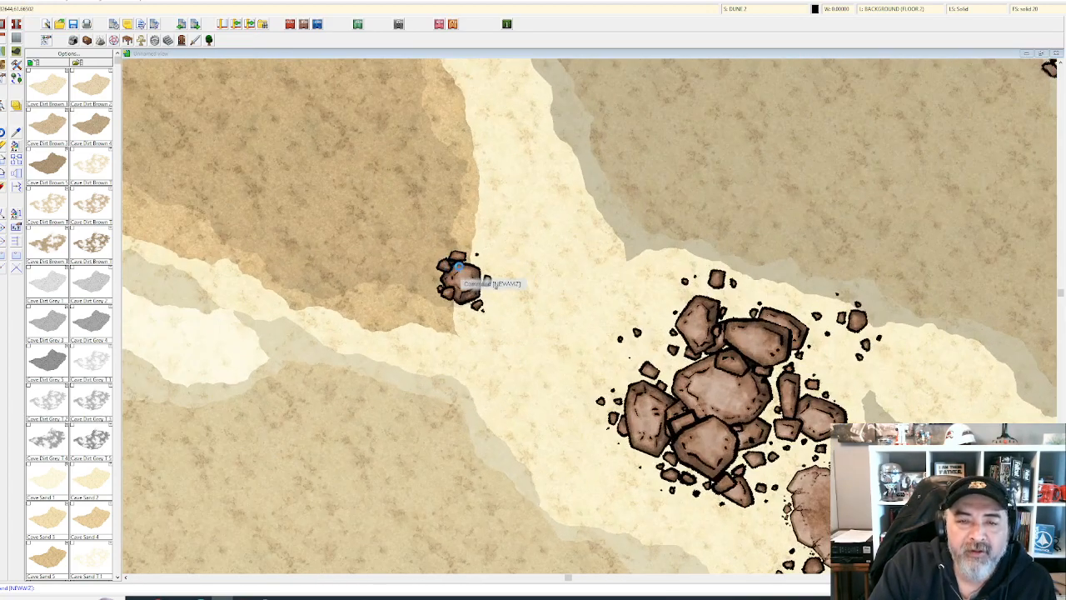
pyautogui.scroll(1, 463, 275)
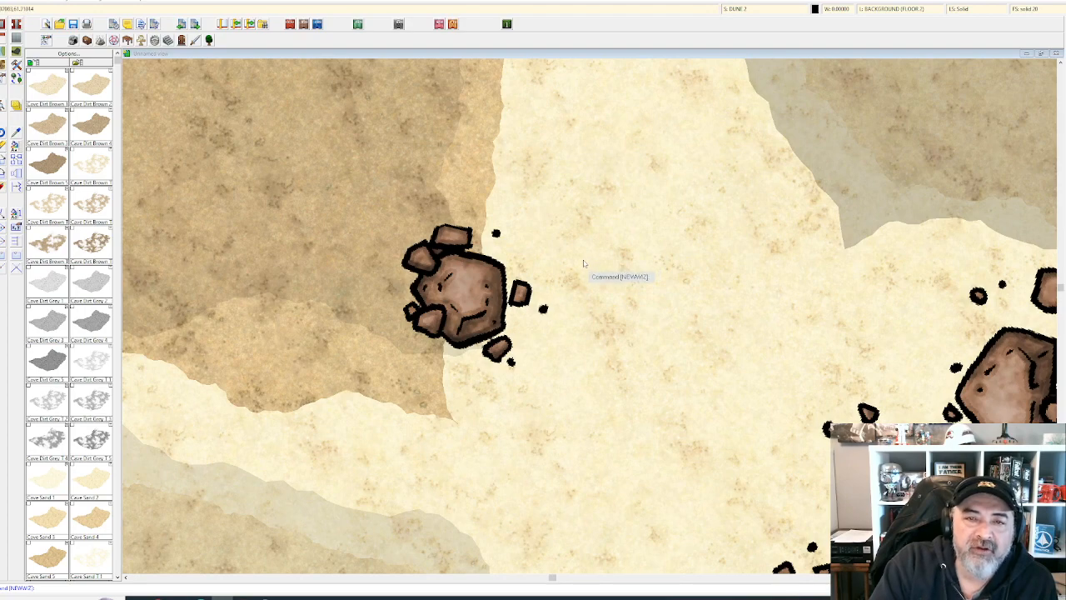
pyautogui.scroll(-5, 551, 208)
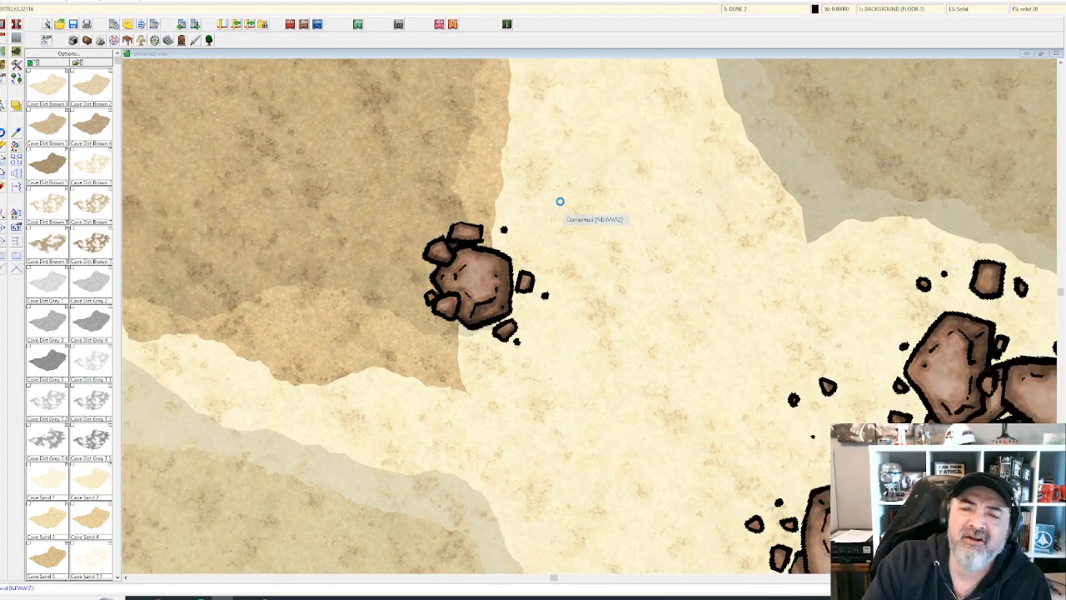
pyautogui.scroll(-3, 569, 213)
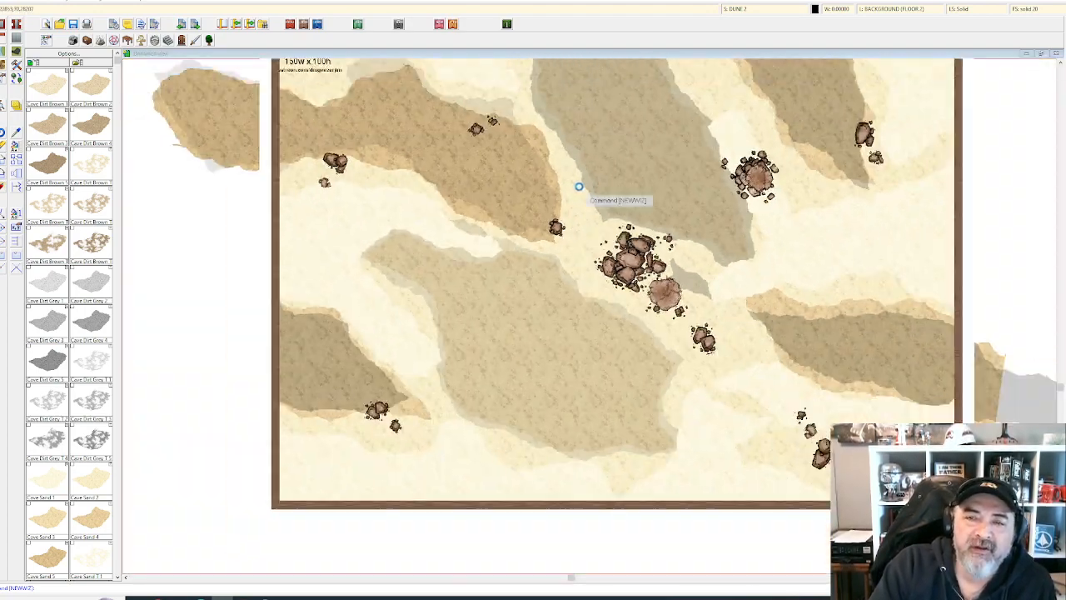
pyautogui.moveTo(586, 178); pyautogui.dragTo(496, 238)
pyautogui.scroll(3, 495, 238)
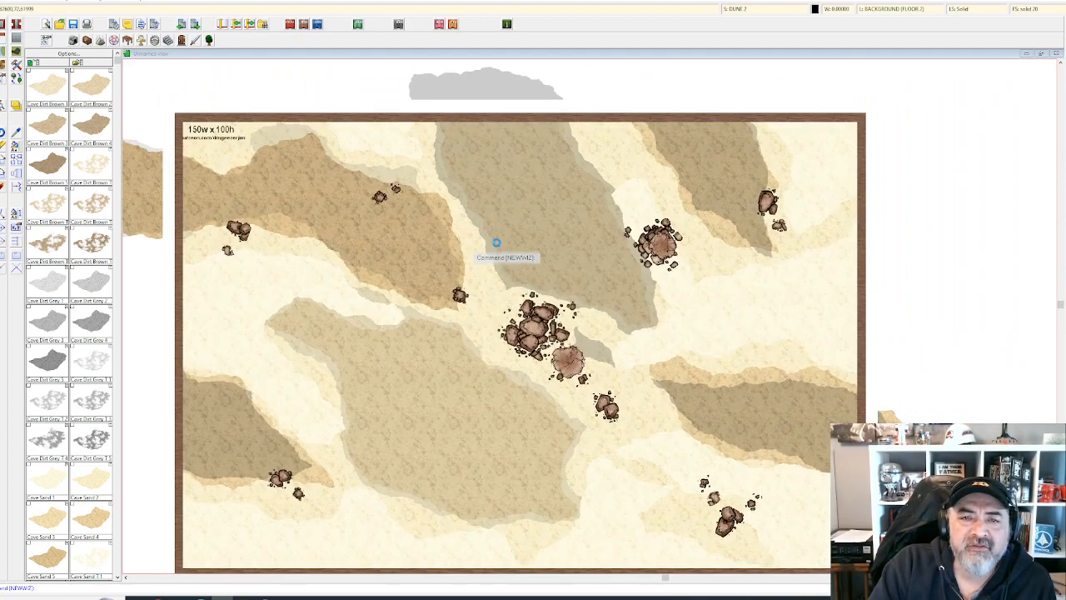
pyautogui.scroll(3, 487, 244)
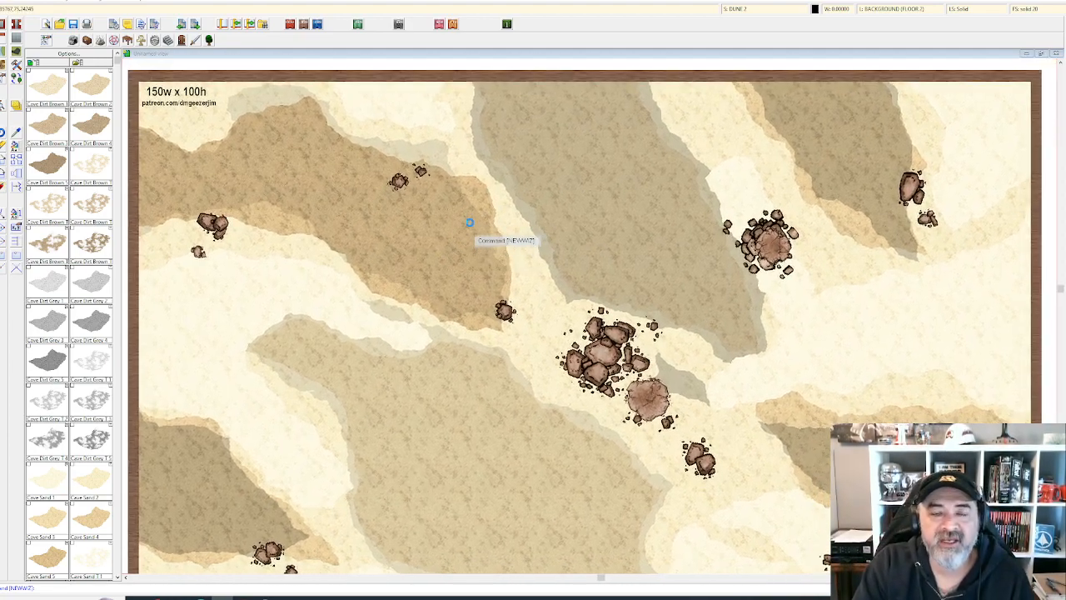
pyautogui.scroll(-1, 471, 228)
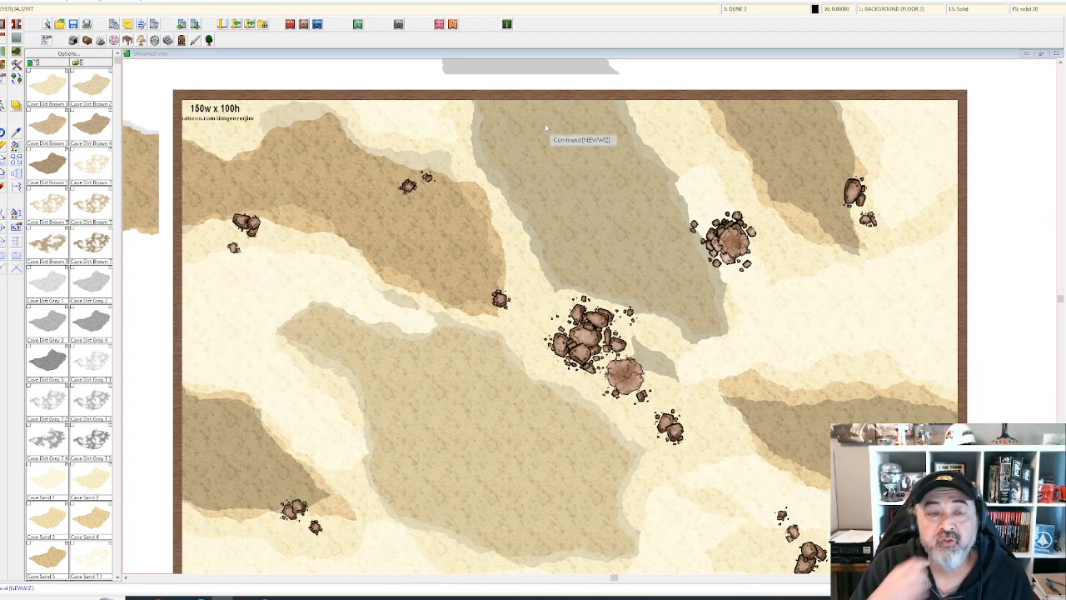
pyautogui.moveTo(553, 175); pyautogui.dragTo(550, 155)
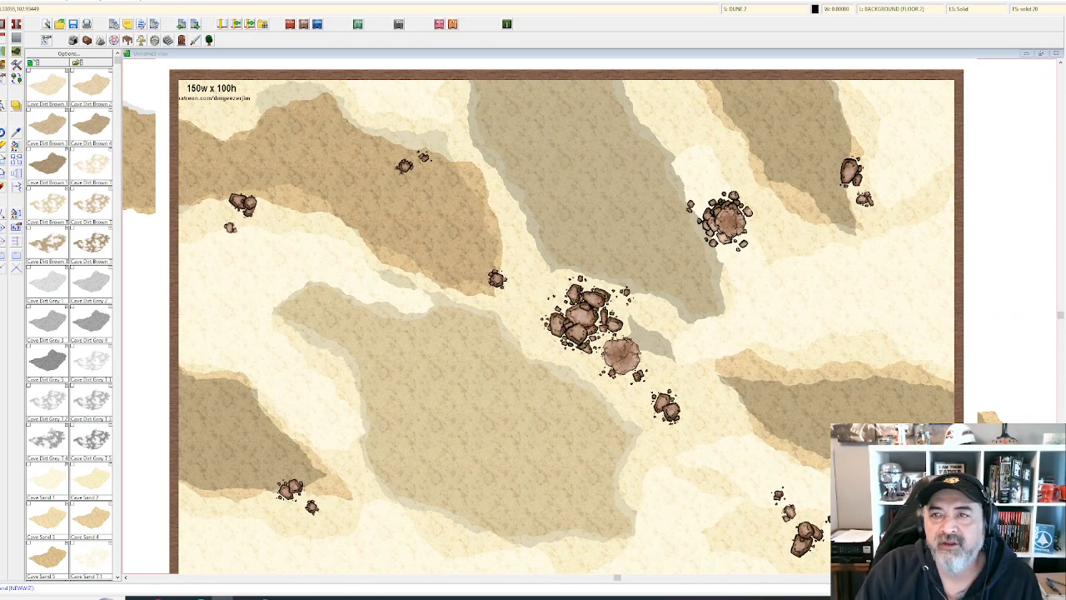
# - Activate the sheet effects for the drawing and inspect the blended dunes, ridges and rock shadows
pyautogui.click(754, 8)
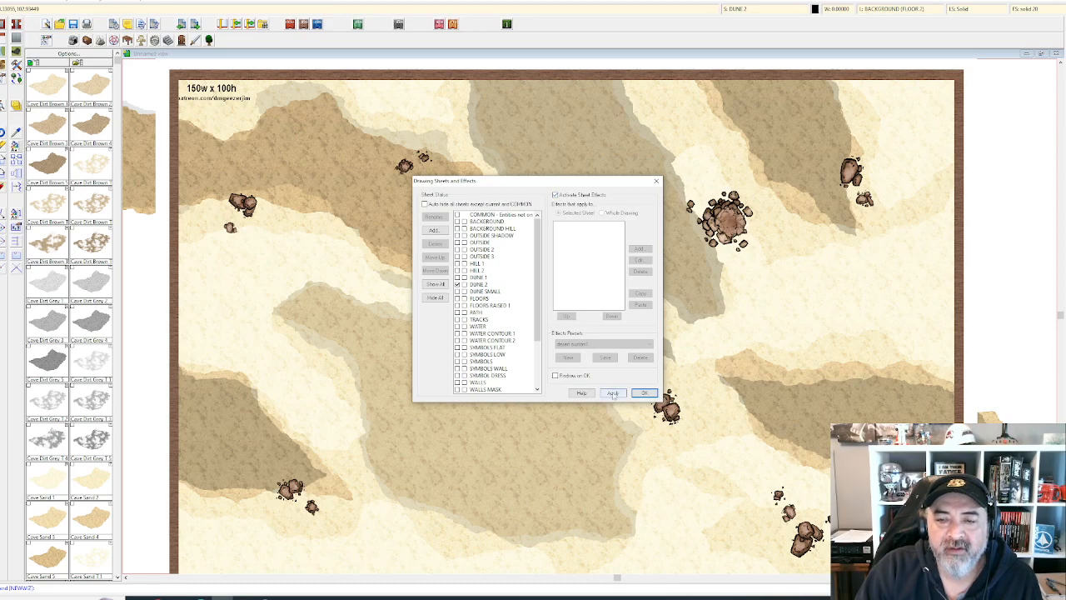
pyautogui.click(644, 393)
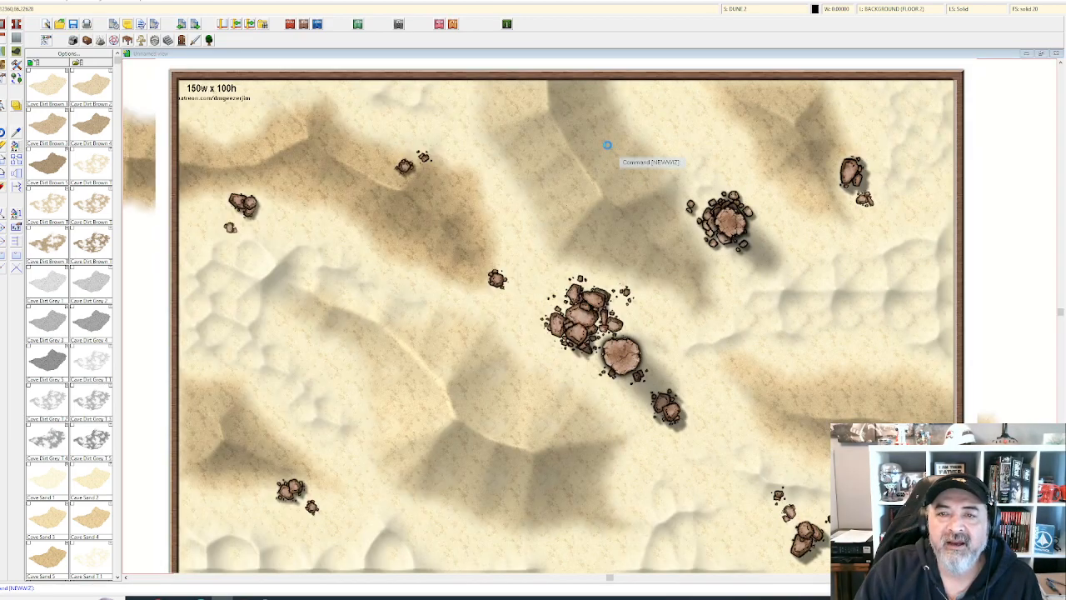
pyautogui.scroll(-1, 601, 139)
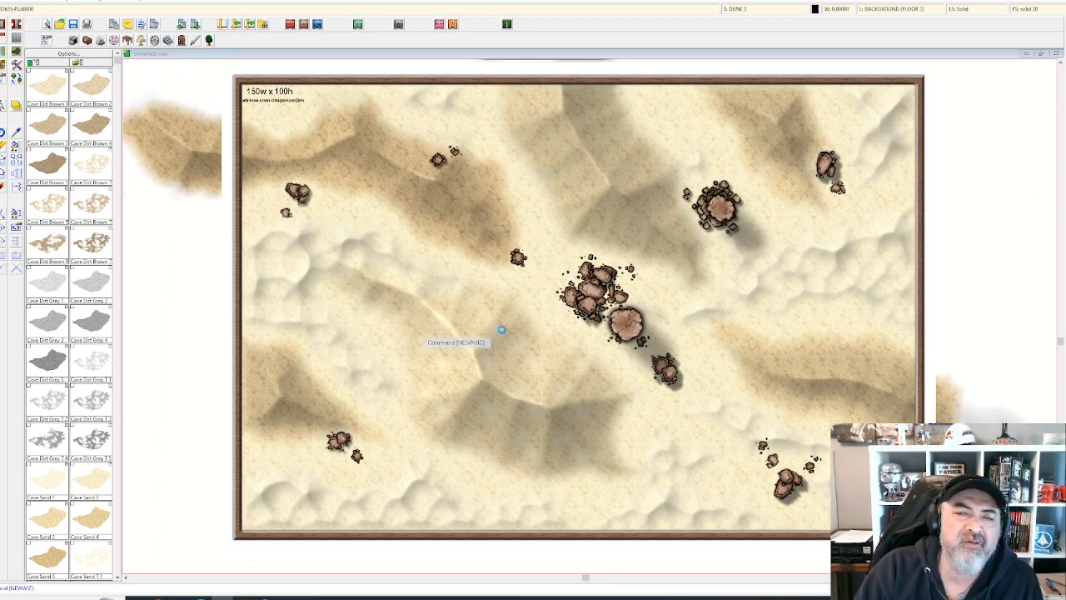
pyautogui.scroll(1, 502, 330)
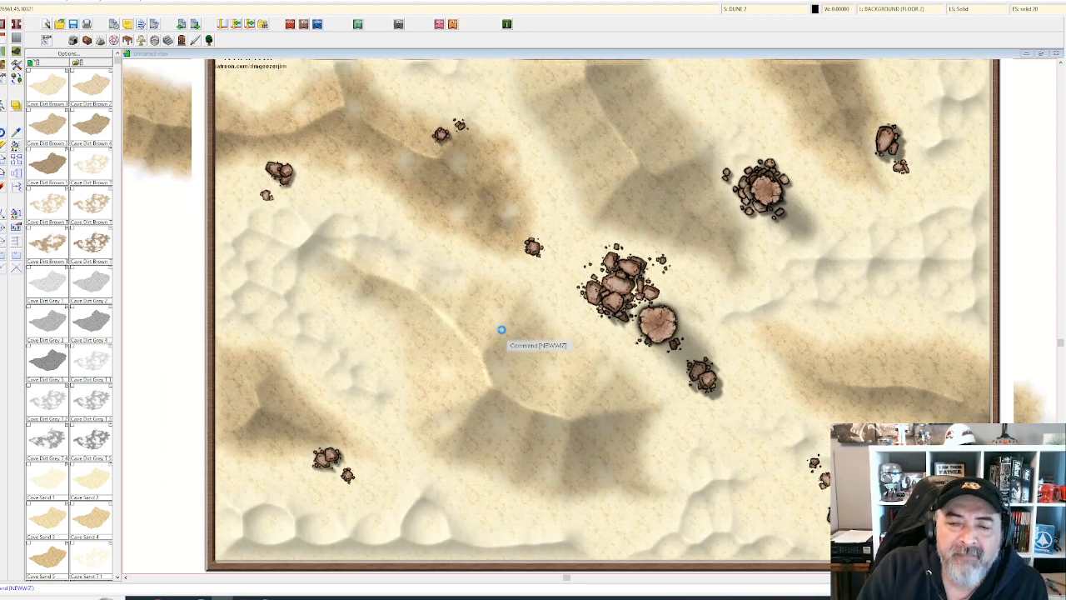
pyautogui.scroll(1, 501, 330)
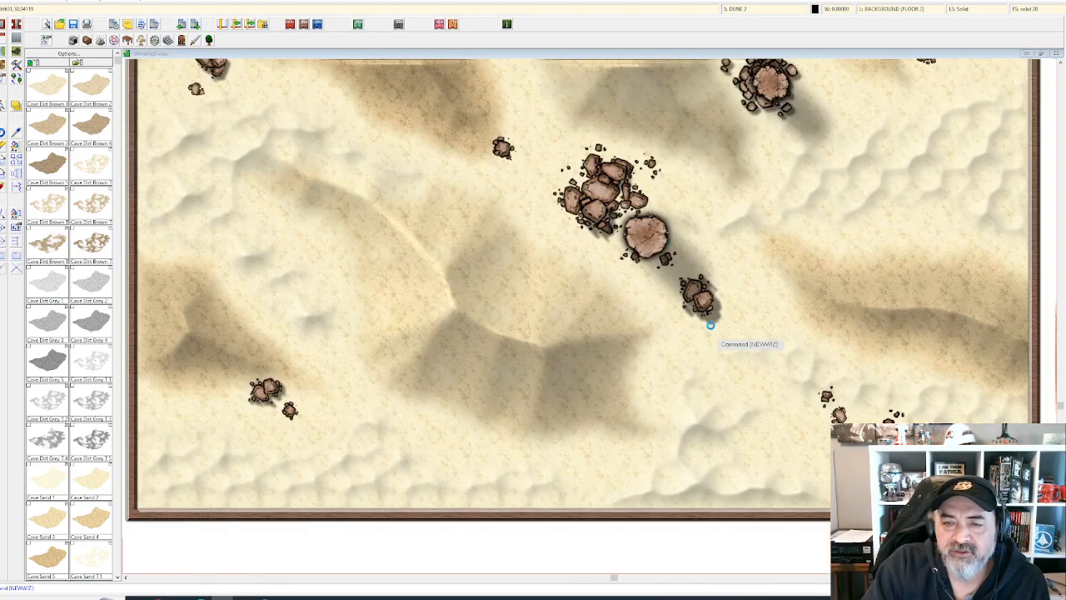
pyautogui.scroll(1, 705, 324)
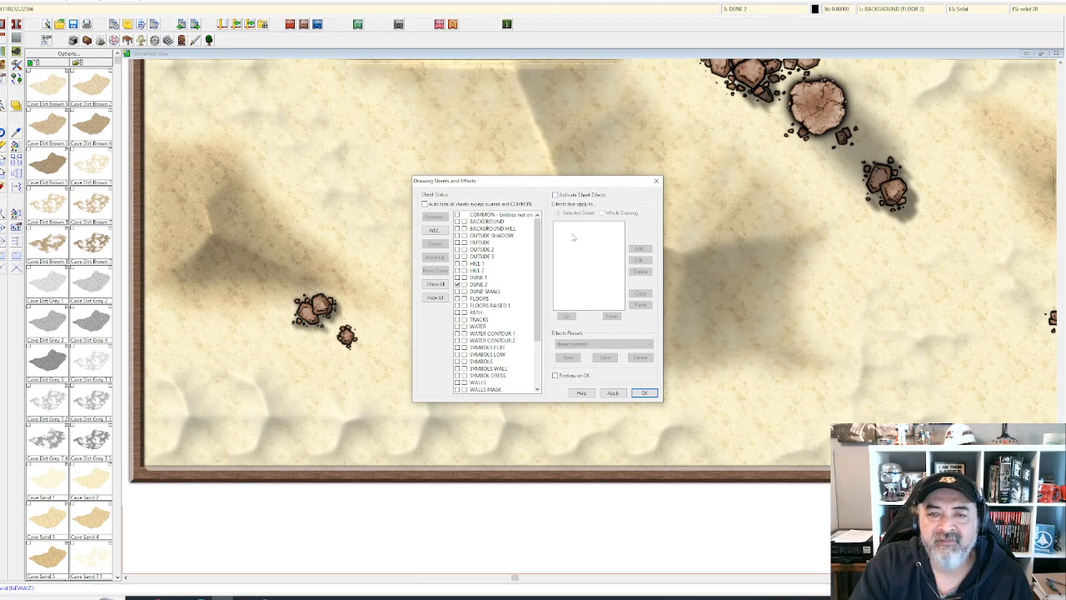
# - Deactivate the sheet effects and show the whole map with its plain dune shapes
pyautogui.click(612, 392)
pyautogui.click(646, 392)
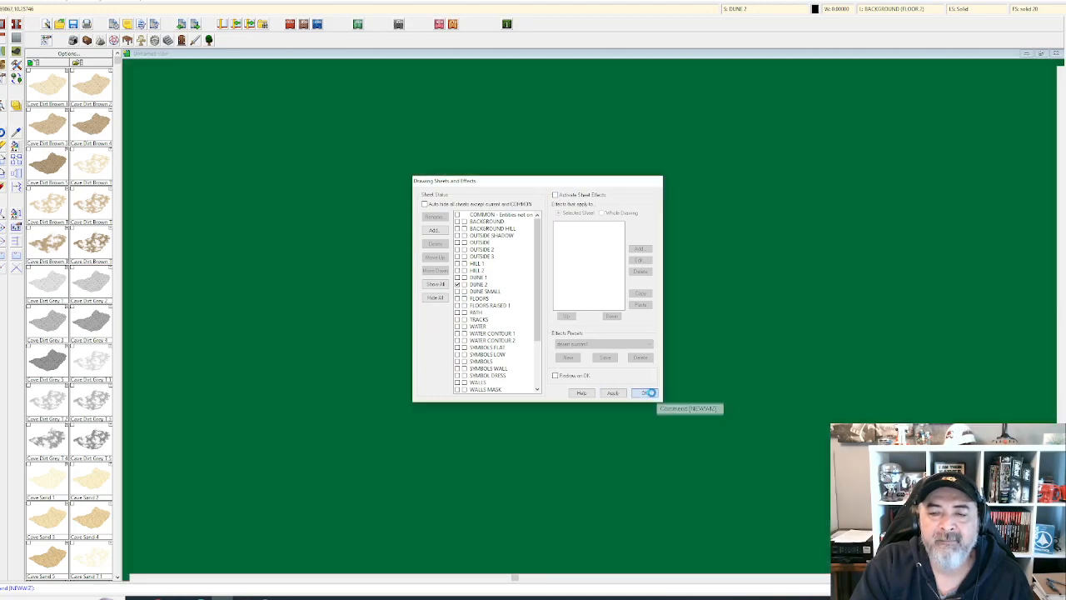
pyautogui.scroll(2, 750, 179)
pyautogui.scroll(-5, 606, 221)
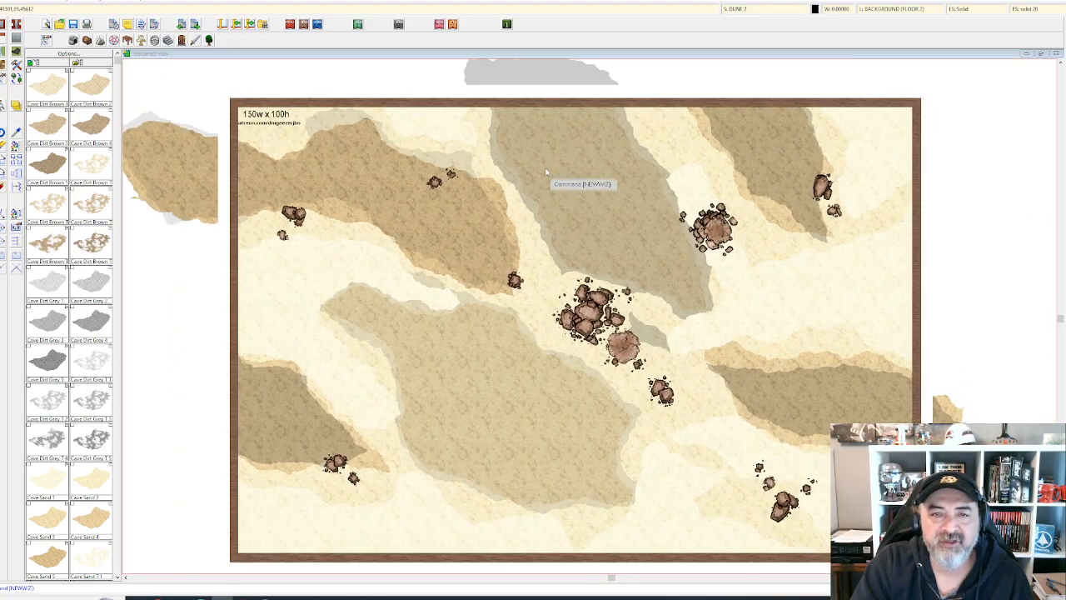
pyautogui.moveTo(685, 255); pyautogui.dragTo(663, 233)
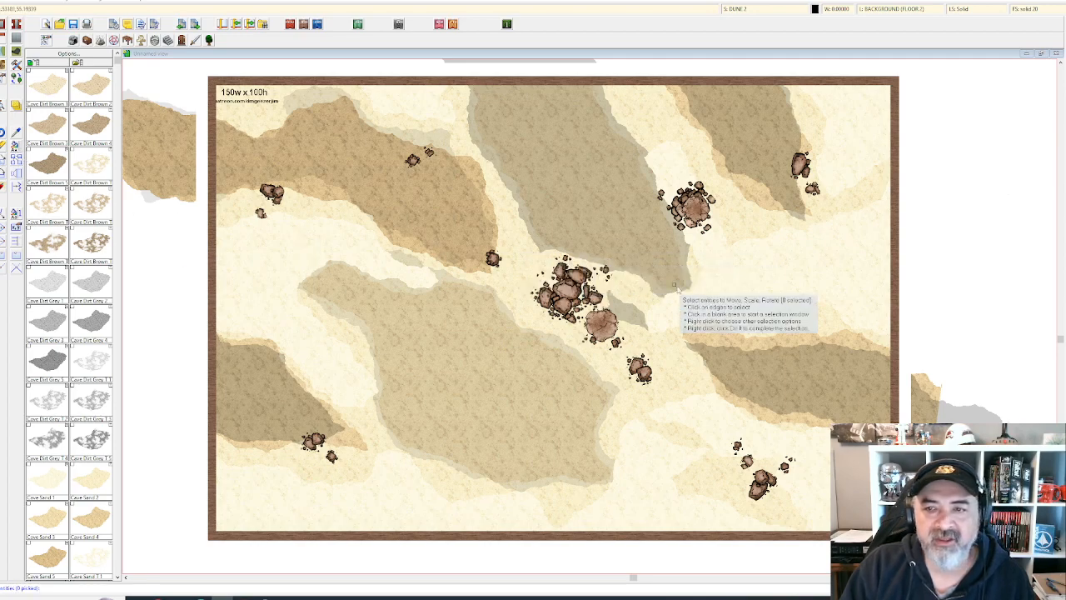
# - Move the transparent grey shape from the upper-middle dune toward the map's right side, and save the drawing
pyautogui.click(688, 259)
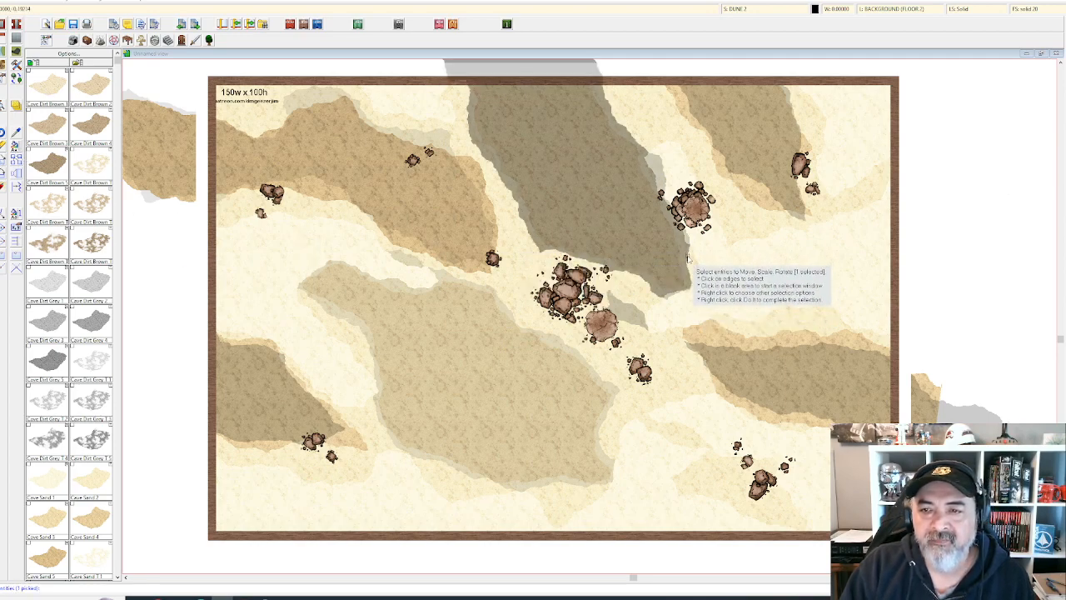
pyautogui.rightClick(688, 258)
pyautogui.click(689, 259)
pyautogui.click(689, 279)
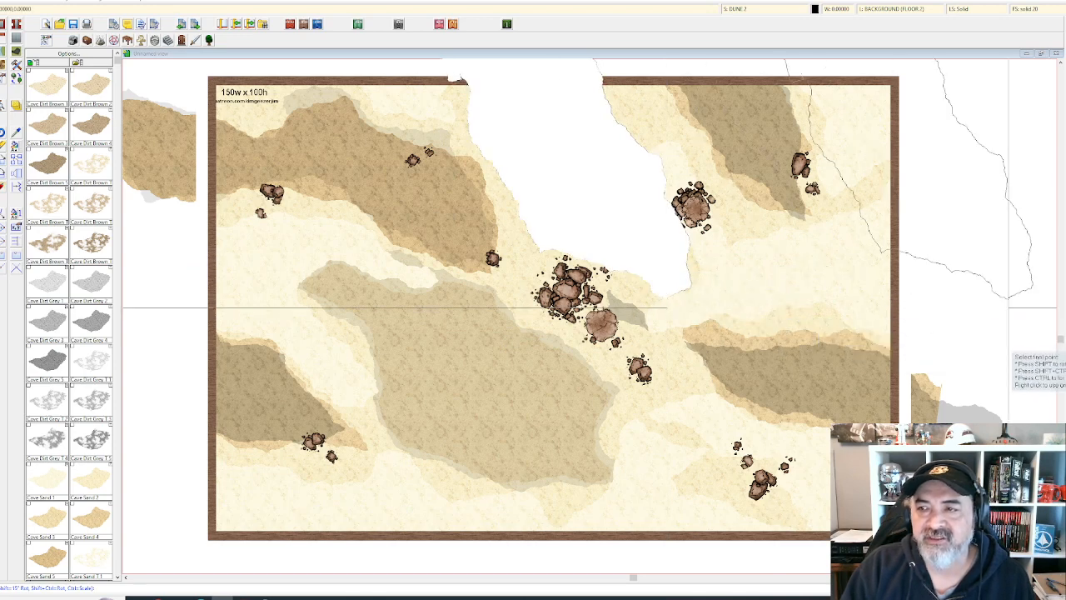
pyautogui.click(1009, 309)
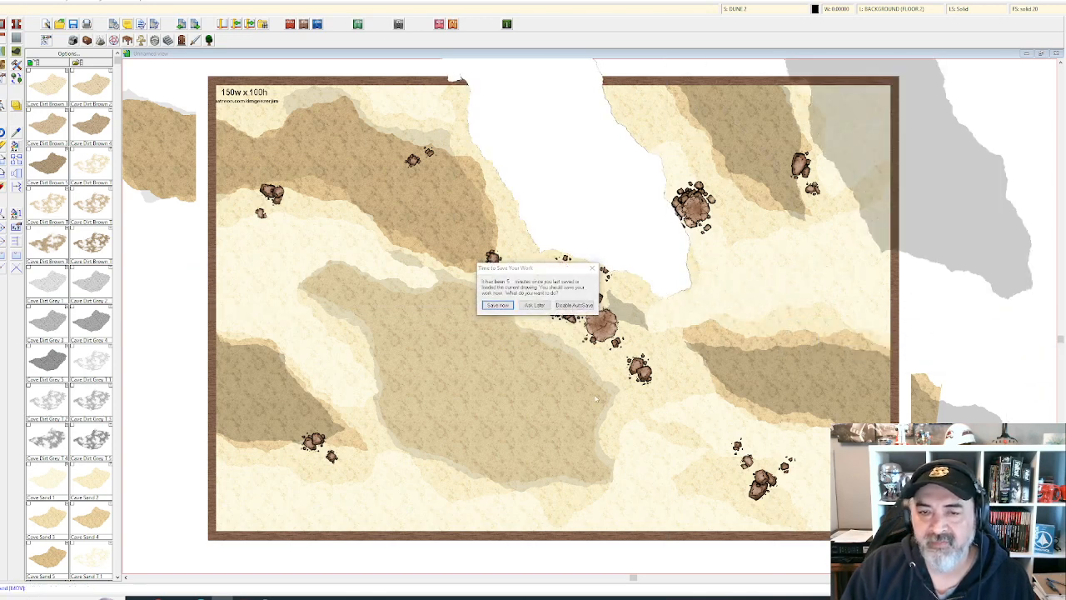
pyautogui.click(498, 306)
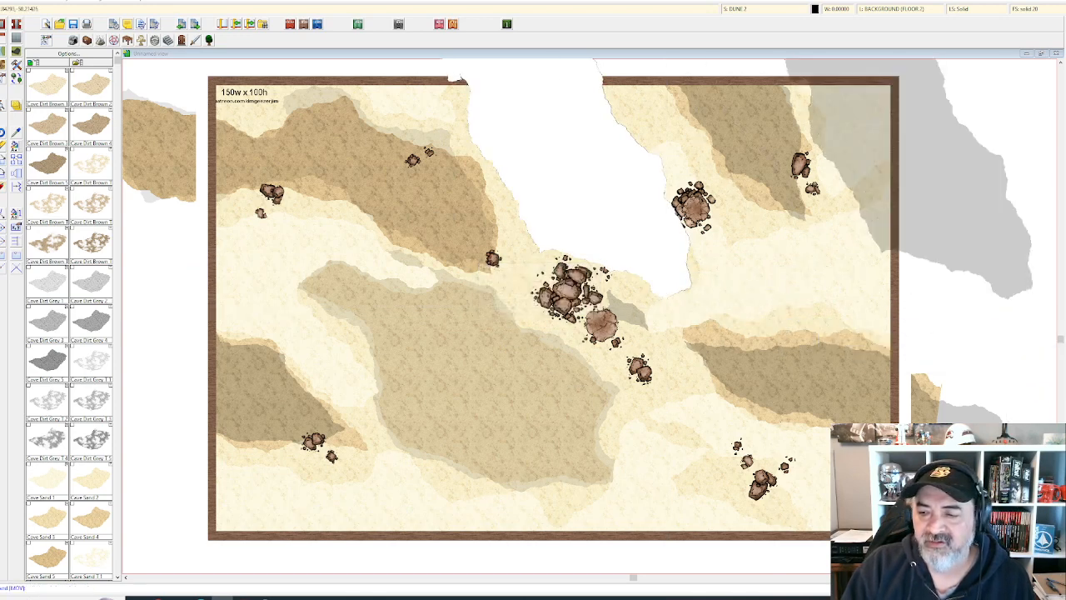
# - Move the grey shape from the map's right side back over the upper-middle dune
pyautogui.scroll(-2, 900, 438)
pyautogui.moveTo(876, 270); pyautogui.dragTo(797, 301)
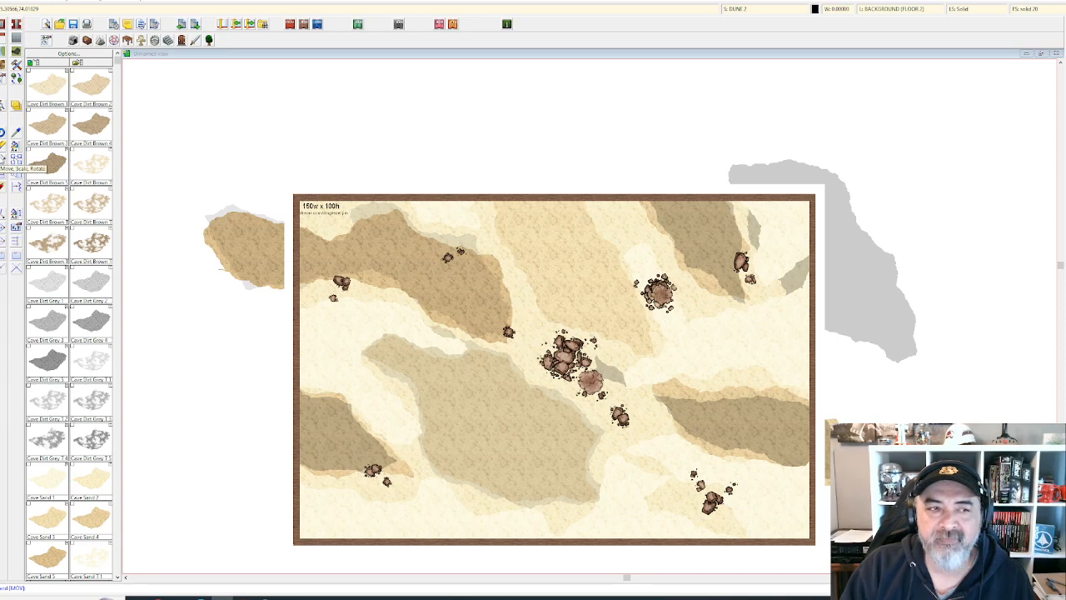
pyautogui.click(890, 354)
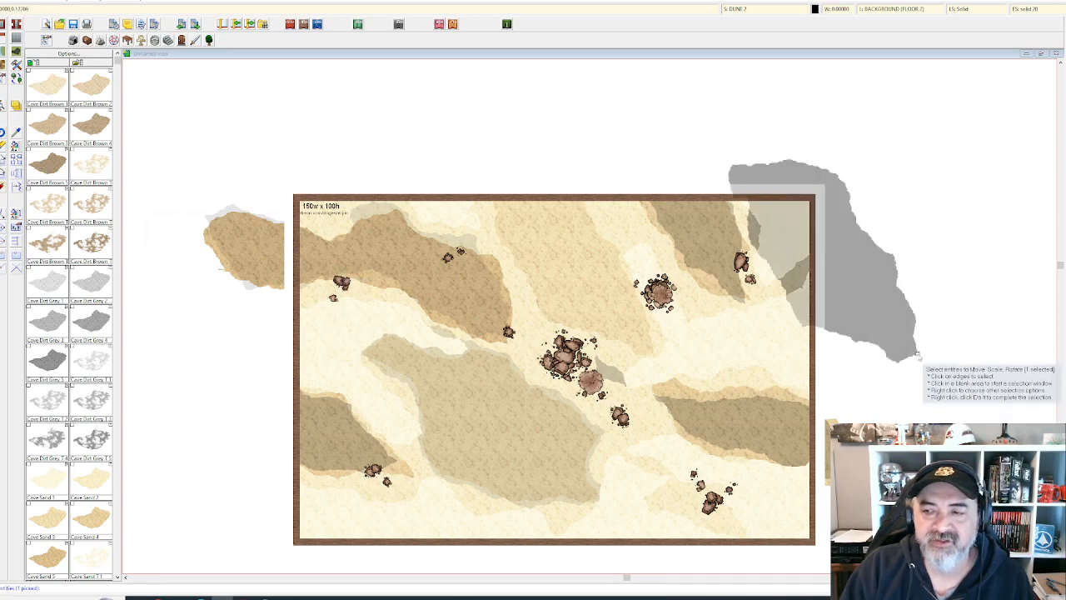
pyautogui.rightClick(888, 354)
pyautogui.click(918, 357)
pyautogui.click(916, 357)
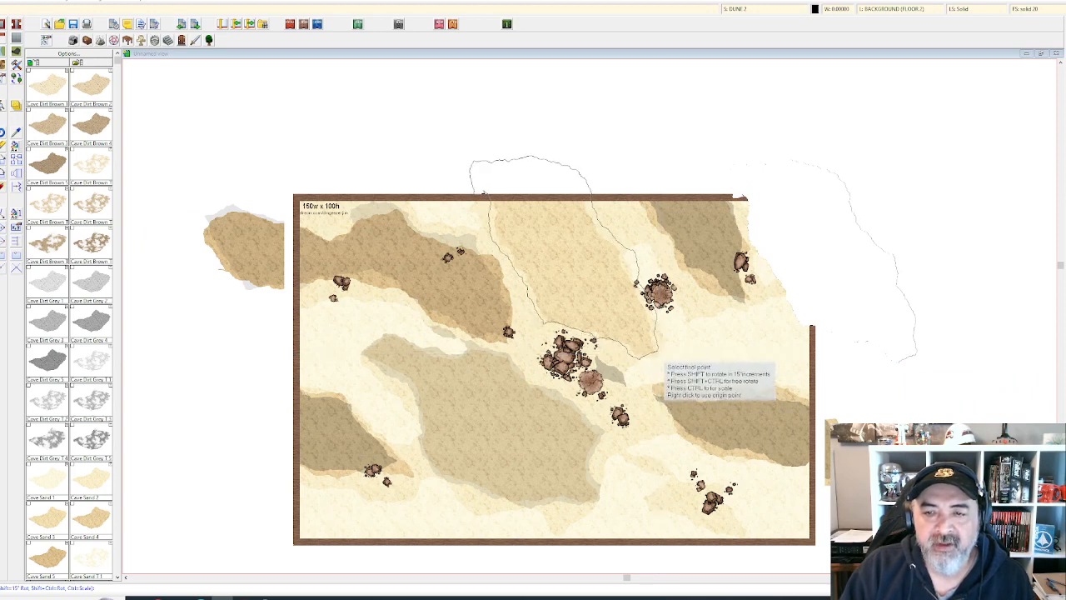
pyautogui.click(658, 352)
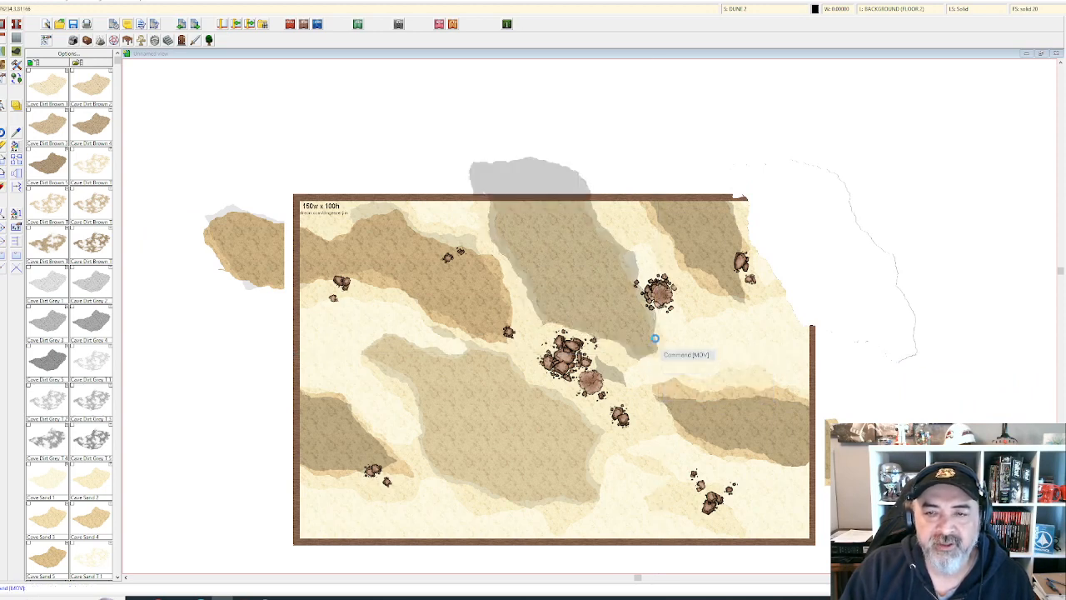
# - Move the grey shape covering the upper-middle dune into the empty area beyond the map's upper-right corner
pyautogui.scroll(3, 658, 352)
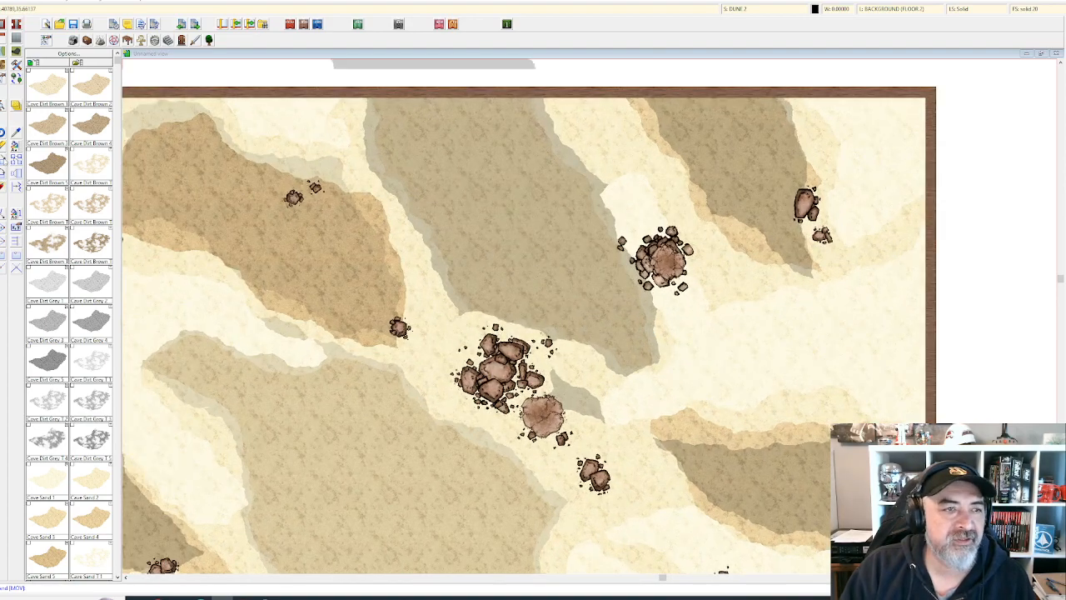
pyautogui.click(581, 164)
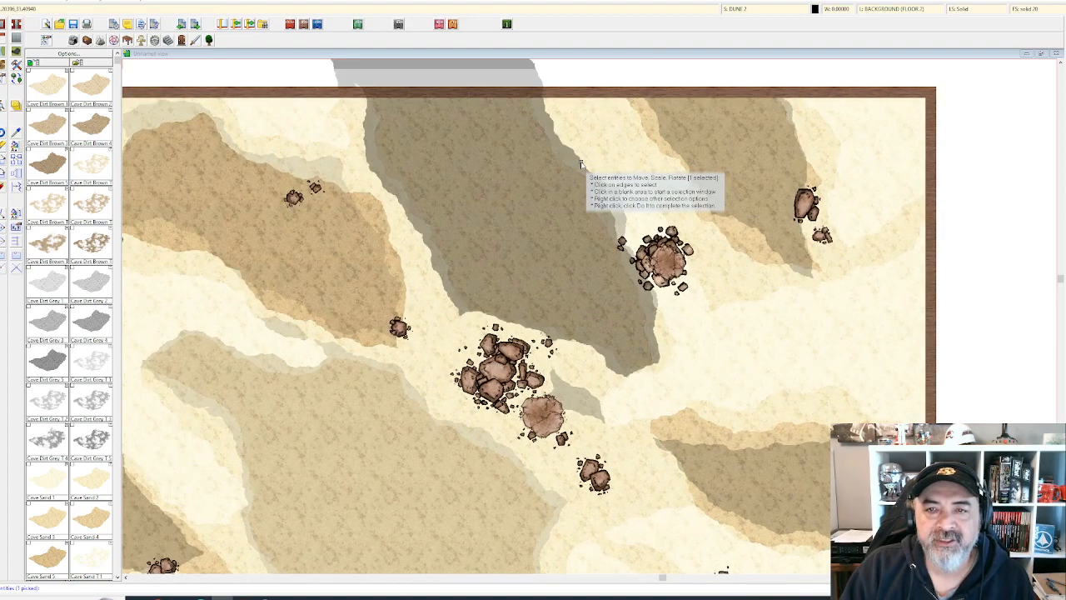
pyautogui.rightClick(581, 164)
pyautogui.click(583, 171)
pyautogui.scroll(-4, 683, 227)
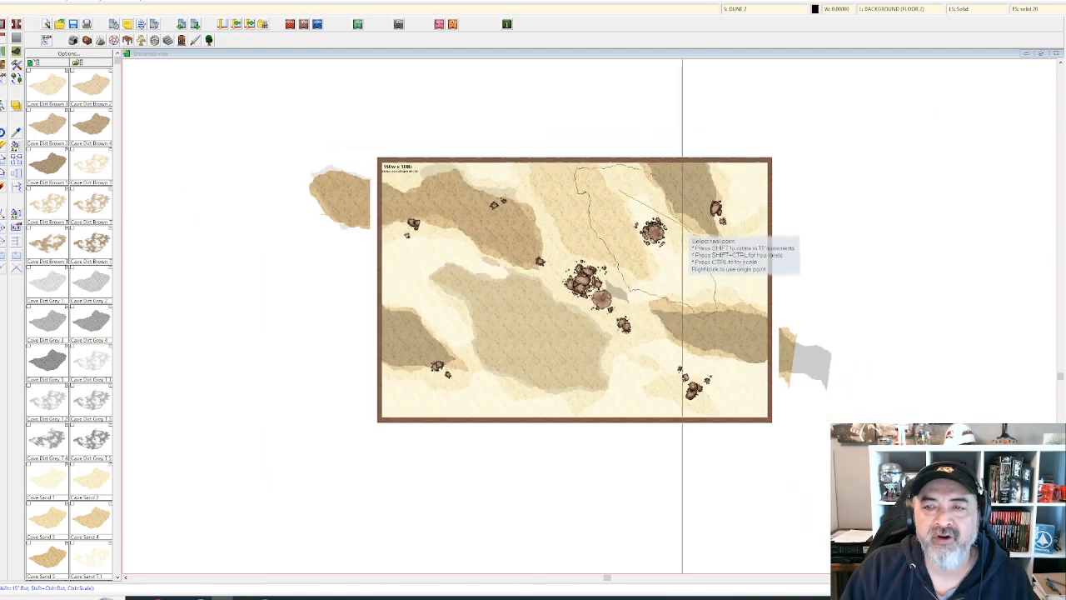
pyautogui.click(900, 171)
# - Move the tan sand shape of the upper-middle dune onto the grey shape outside the map
pyautogui.scroll(1, 844, 278)
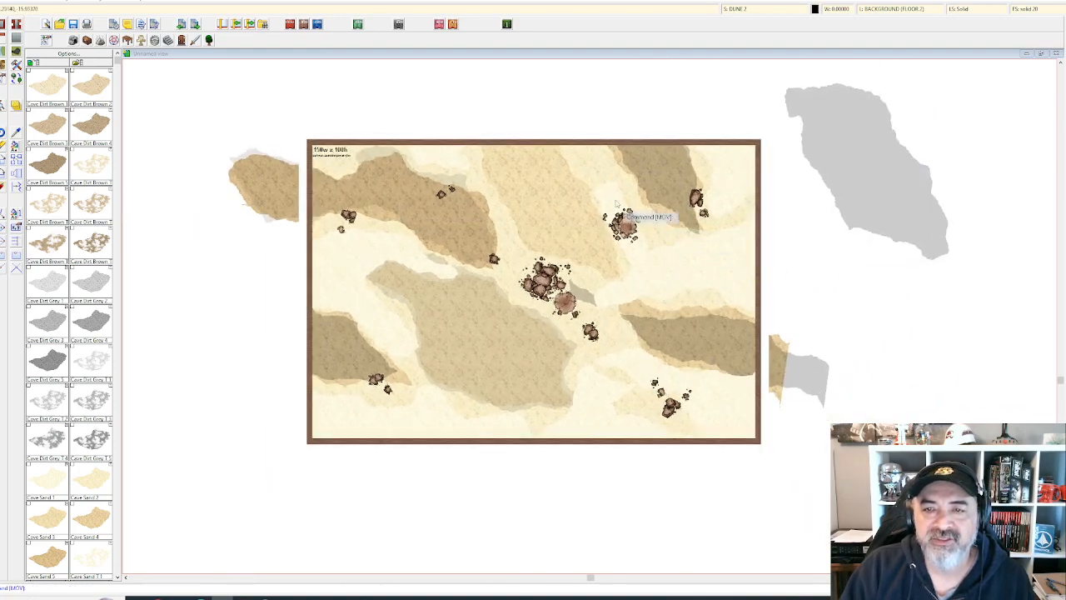
pyautogui.rightClick(580, 182)
pyautogui.click(585, 188)
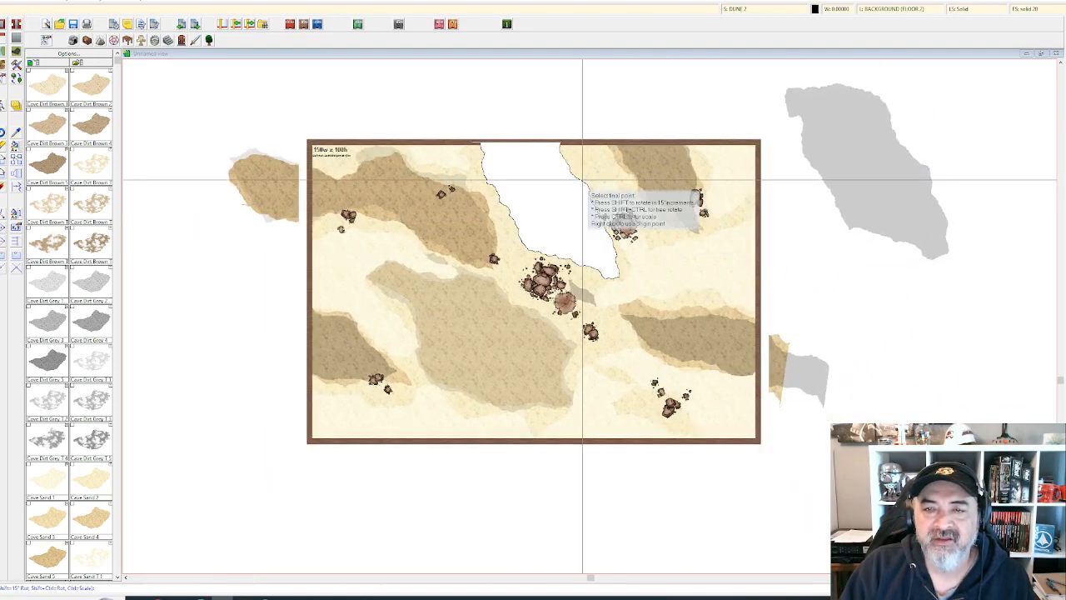
pyautogui.click(583, 179)
pyautogui.click(901, 144)
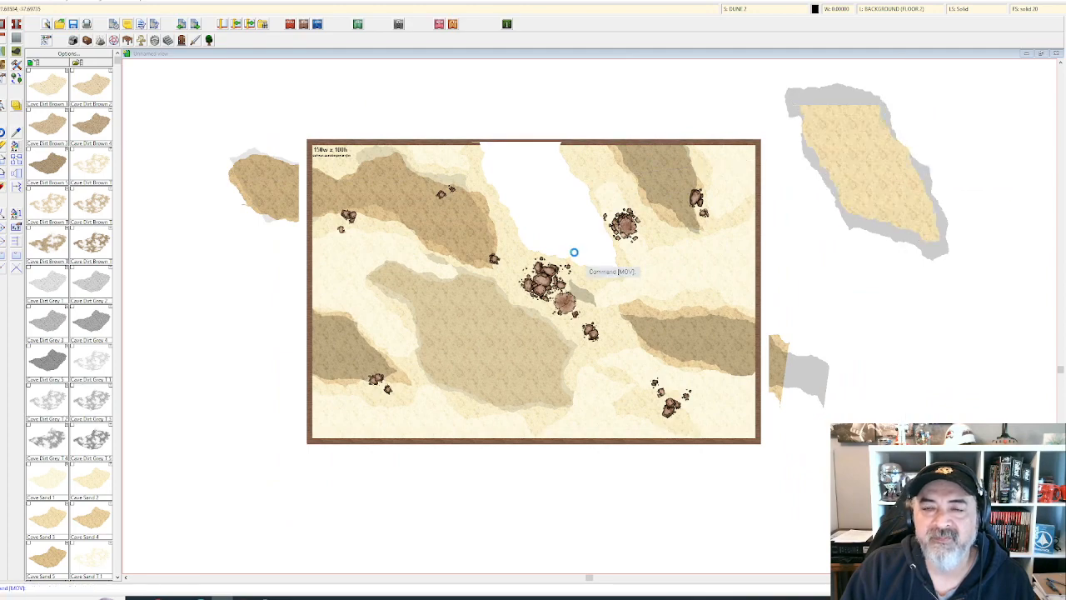
# - Move the pale sand shape on the map's right half, between the upper and lower dunes, into the empty area beyond the right border
pyautogui.scroll(1, 583, 248)
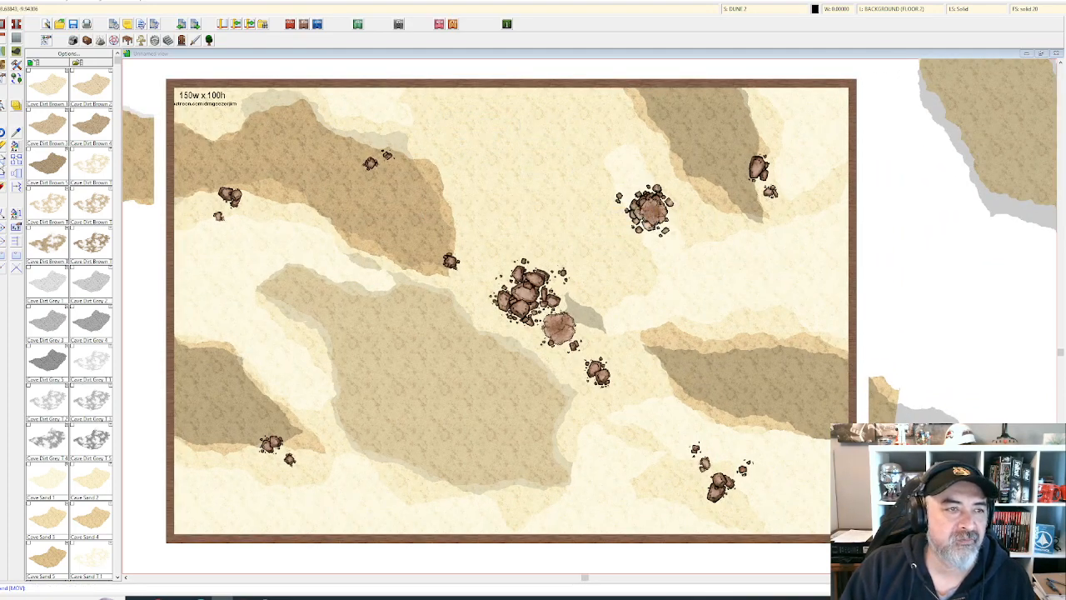
pyautogui.click(746, 232)
pyautogui.rightClick(713, 232)
pyautogui.click(733, 237)
pyautogui.click(740, 240)
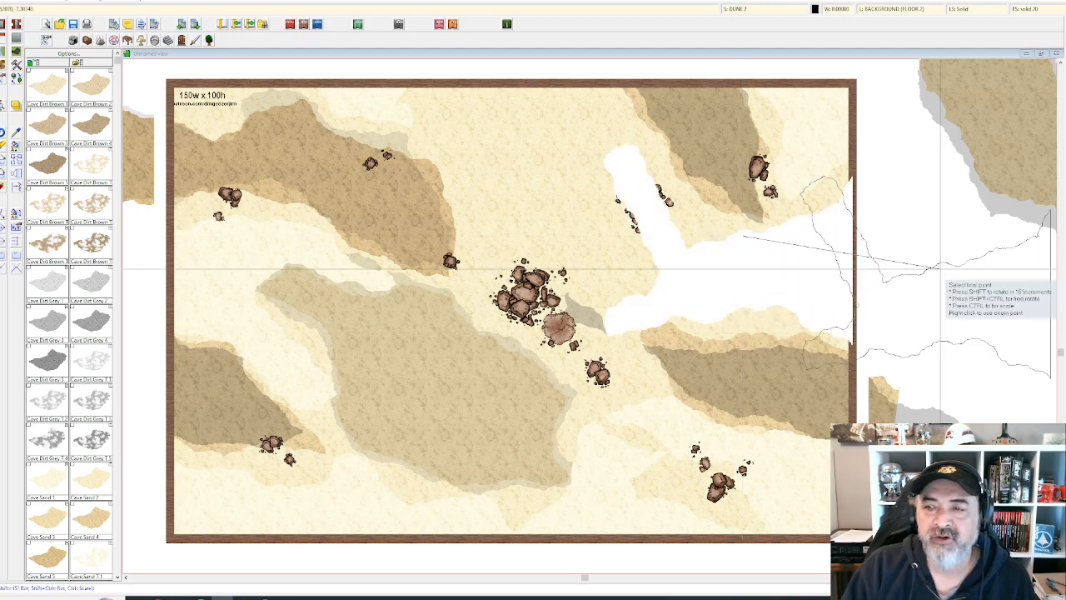
pyautogui.scroll(-1, 906, 257)
pyautogui.middleClick(781, 321)
pyautogui.scroll(1, 803, 274)
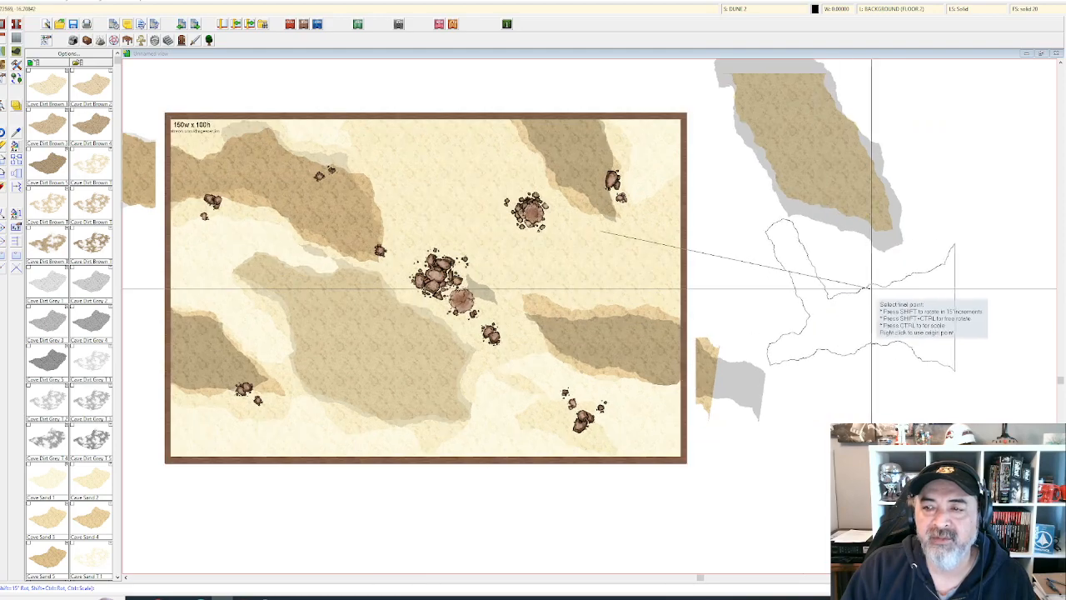
pyautogui.click(848, 267)
pyautogui.scroll(1, 658, 261)
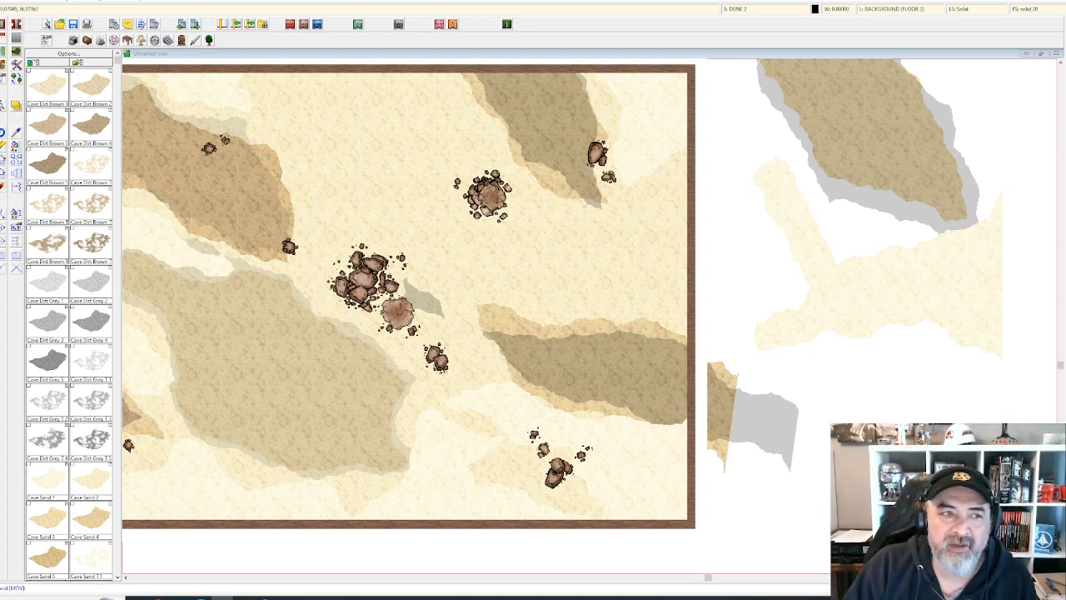
# - Move the pale sand shape from outside the right border back to its place between the dunes on the map's right half
pyautogui.click(2, 159)
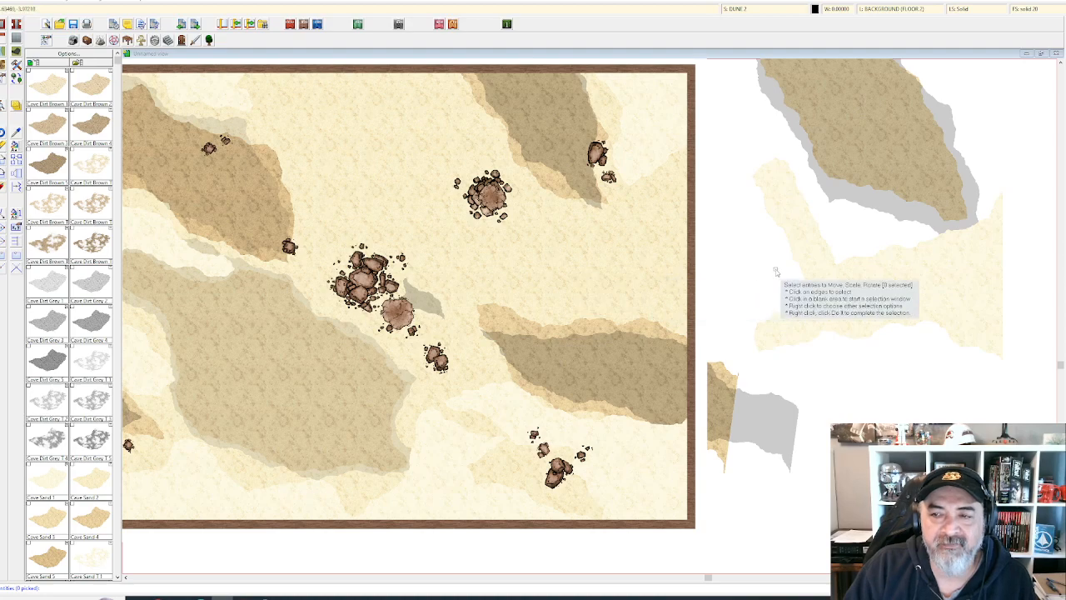
pyautogui.click(810, 274)
pyautogui.rightClick(818, 278)
pyautogui.click(817, 278)
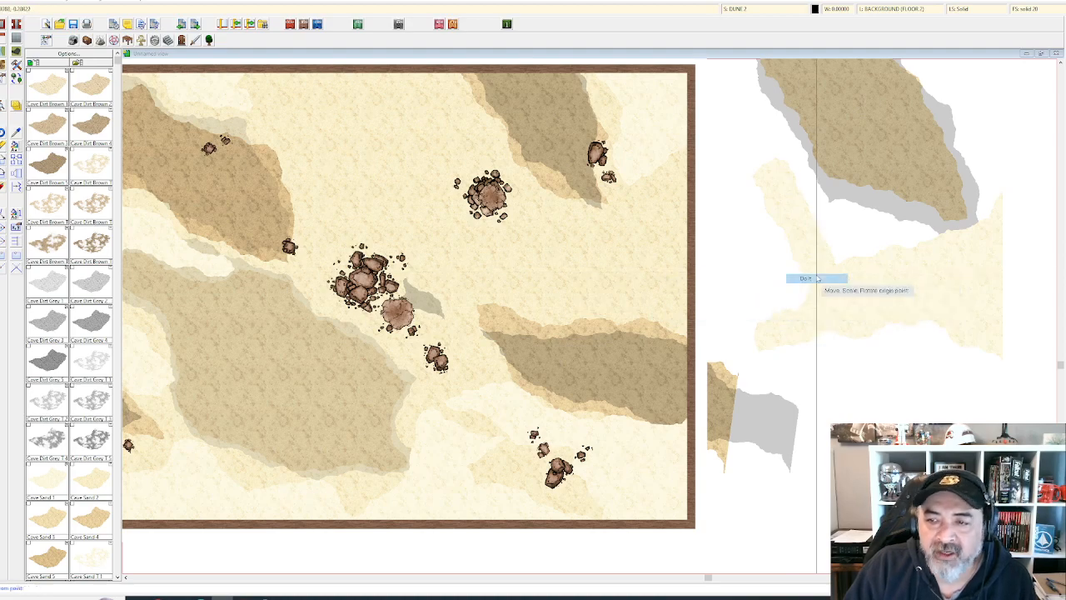
pyautogui.click(817, 274)
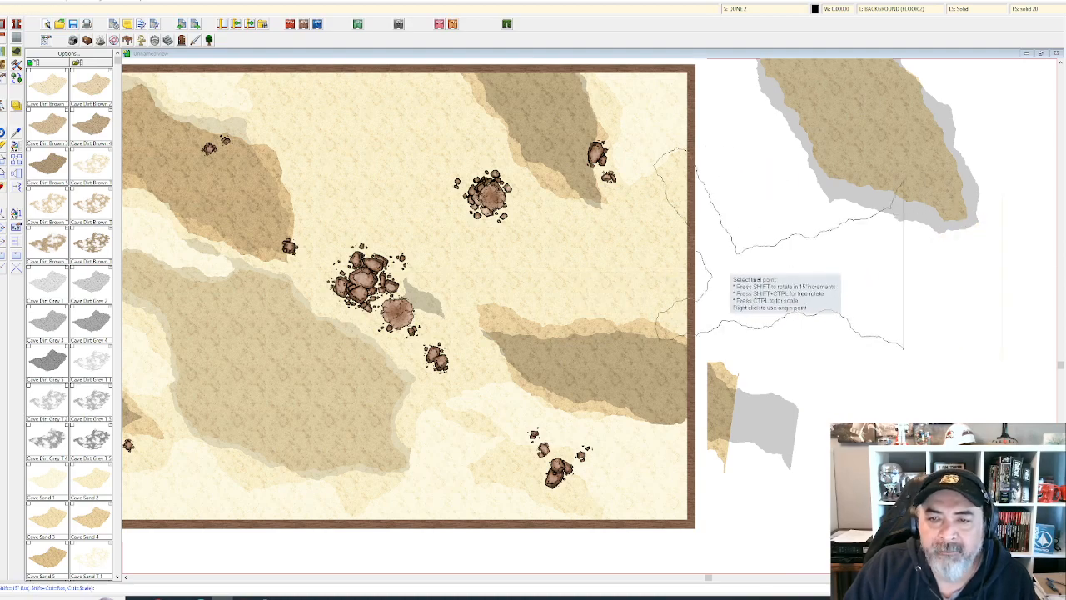
pyautogui.click(506, 248)
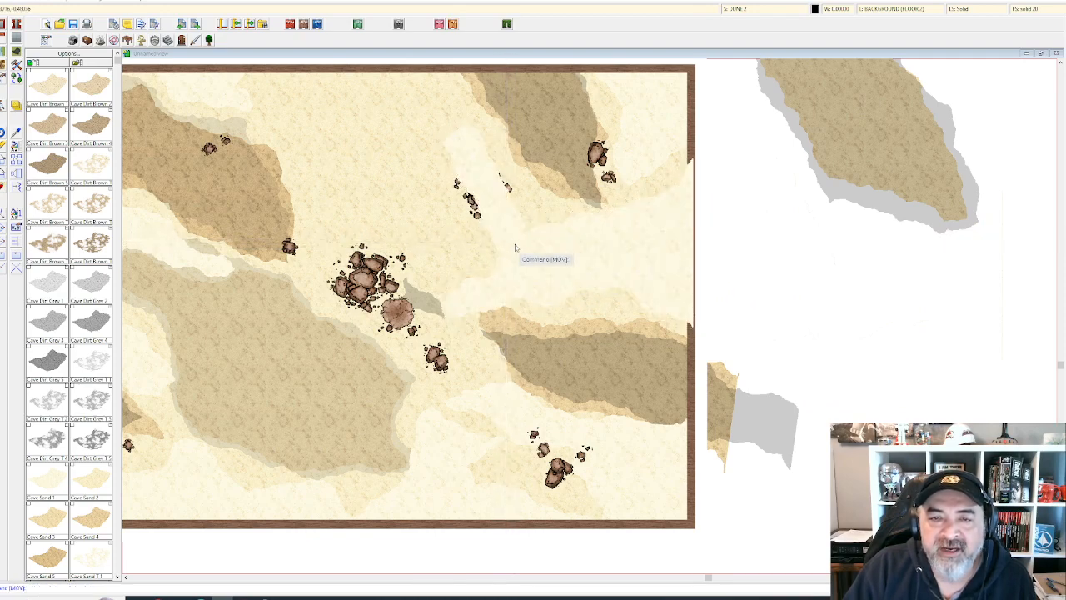
# - Move the tan sand shape and the grey shape together from outside the upper-right corner back onto the upper-middle dune
pyautogui.scroll(-1, 524, 247)
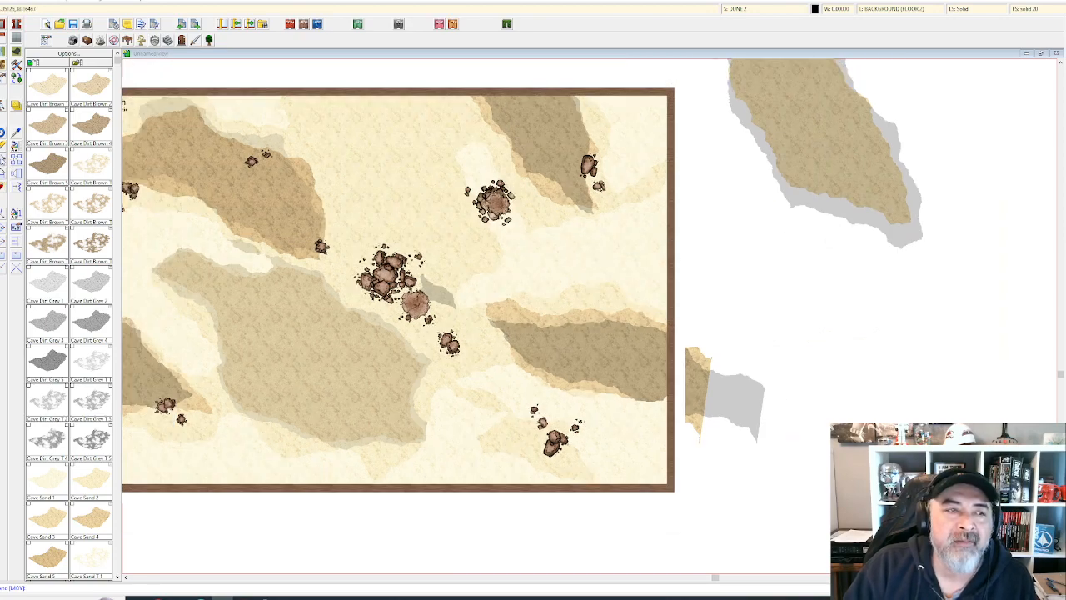
pyautogui.click(808, 202)
pyautogui.rightClick(808, 203)
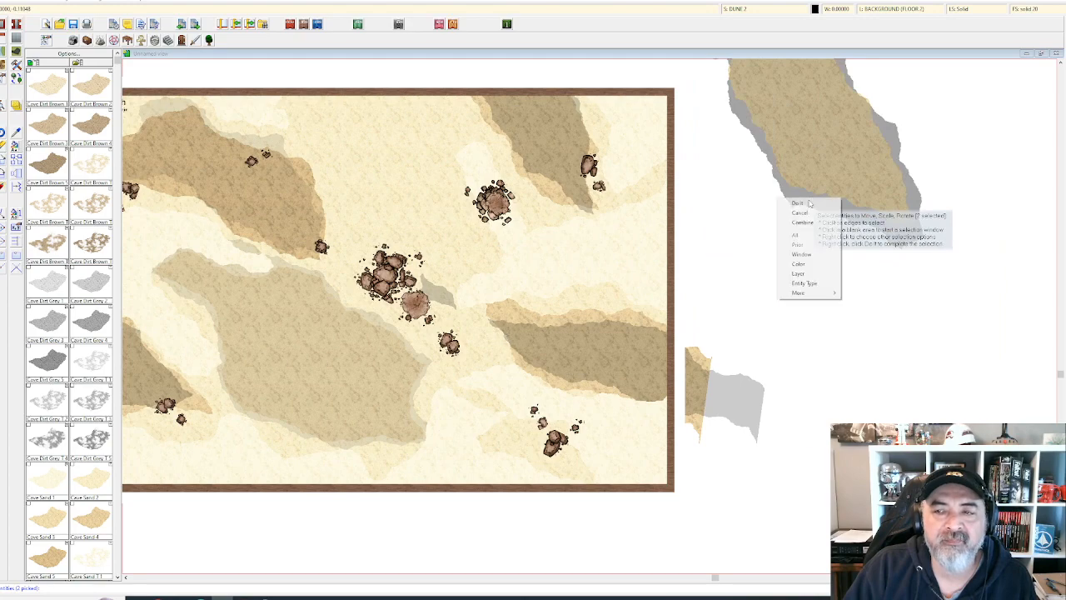
pyautogui.click(815, 207)
pyautogui.click(808, 202)
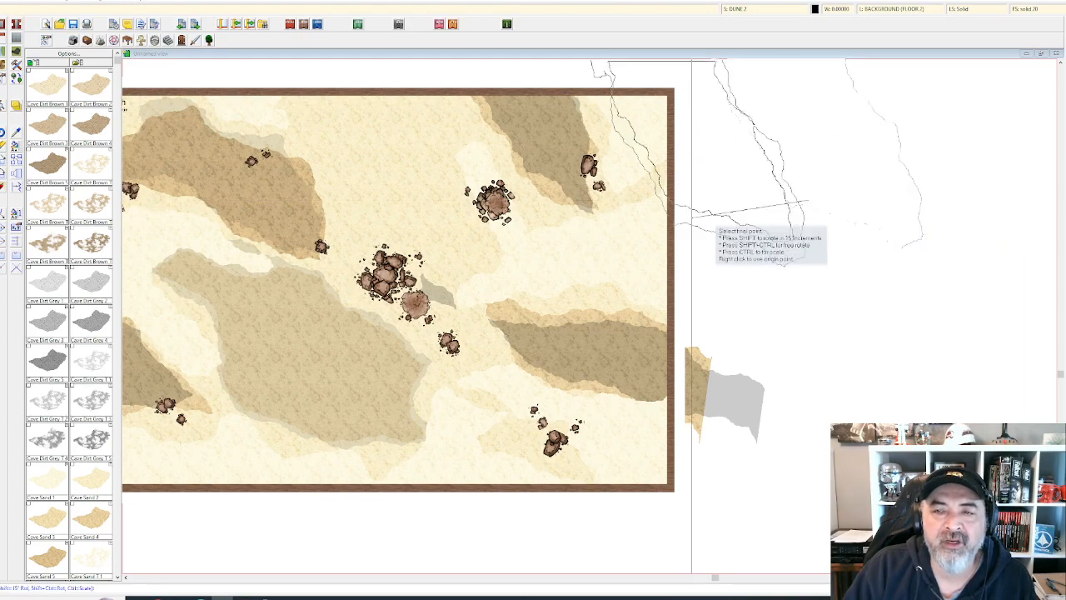
pyautogui.click(363, 220)
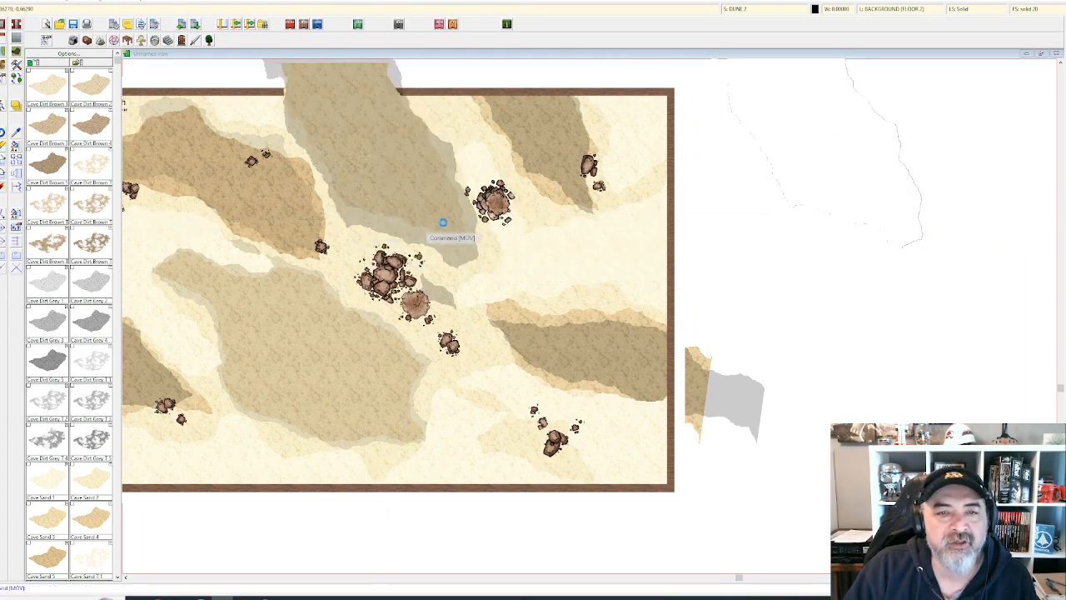
# - Examine how the grey, tan and pale sand shapes overlap around the upper-middle dune and across the map's right half
pyautogui.scroll(-2, 664, 189)
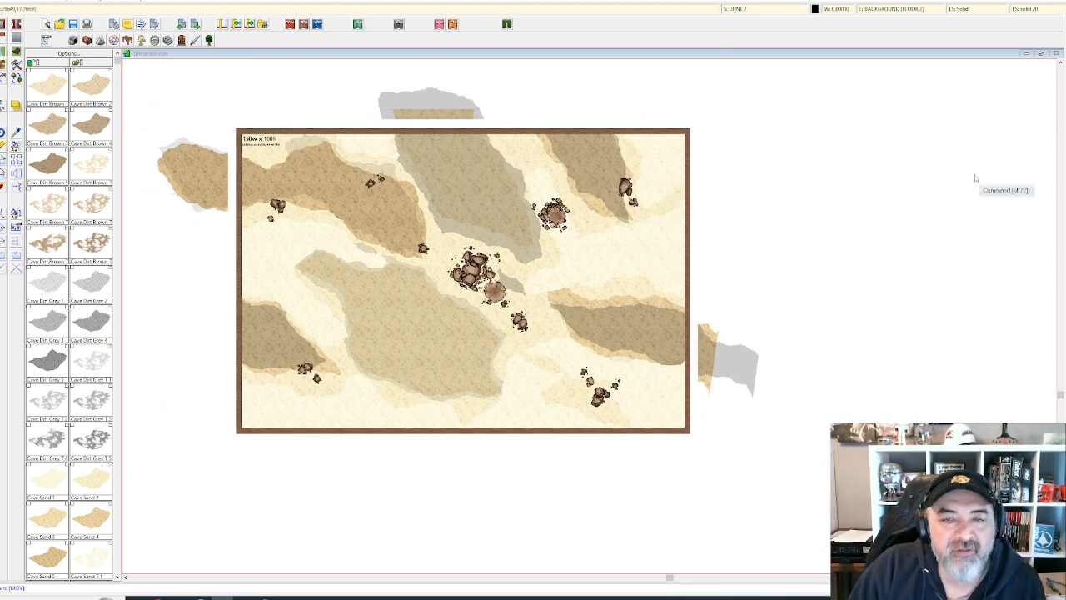
pyautogui.scroll(2, 405, 238)
pyautogui.scroll(2, 426, 215)
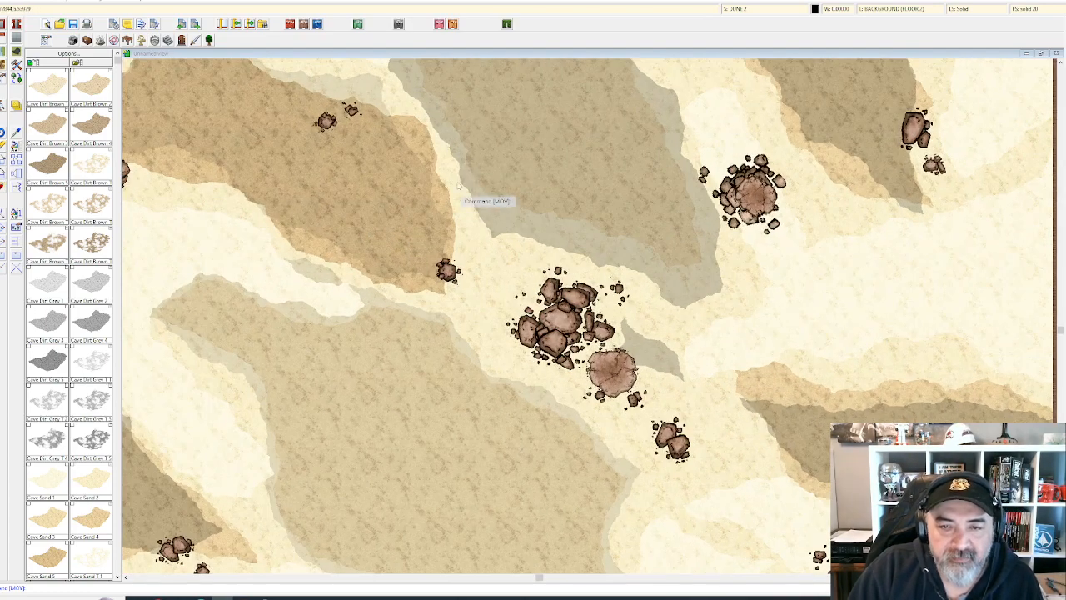
pyautogui.scroll(-2, 468, 156)
pyautogui.moveTo(461, 164); pyautogui.dragTo(576, 187)
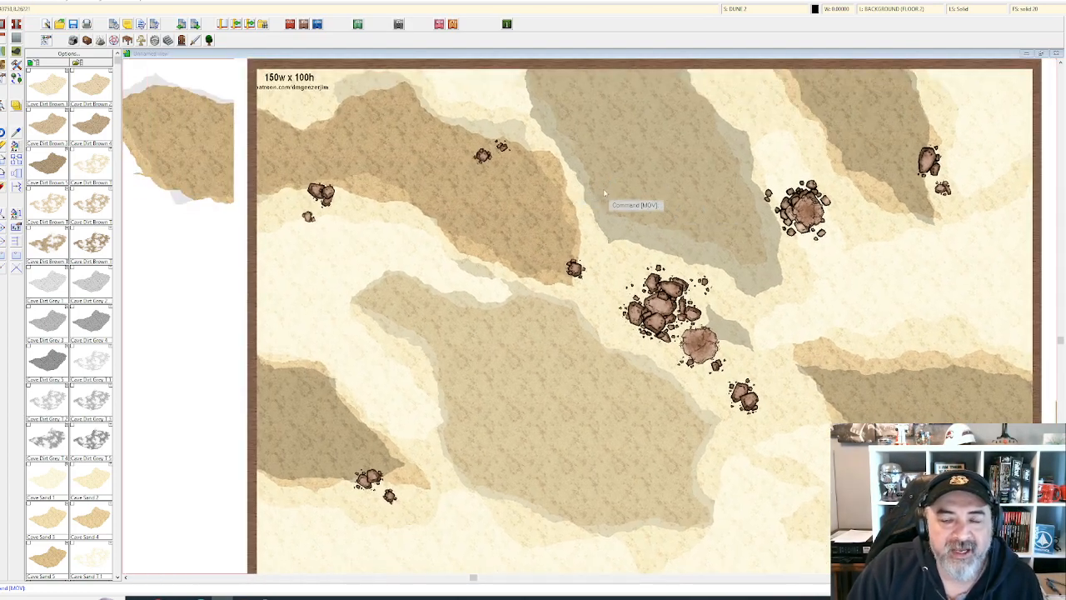
pyautogui.hscroll(3, 577, 186)
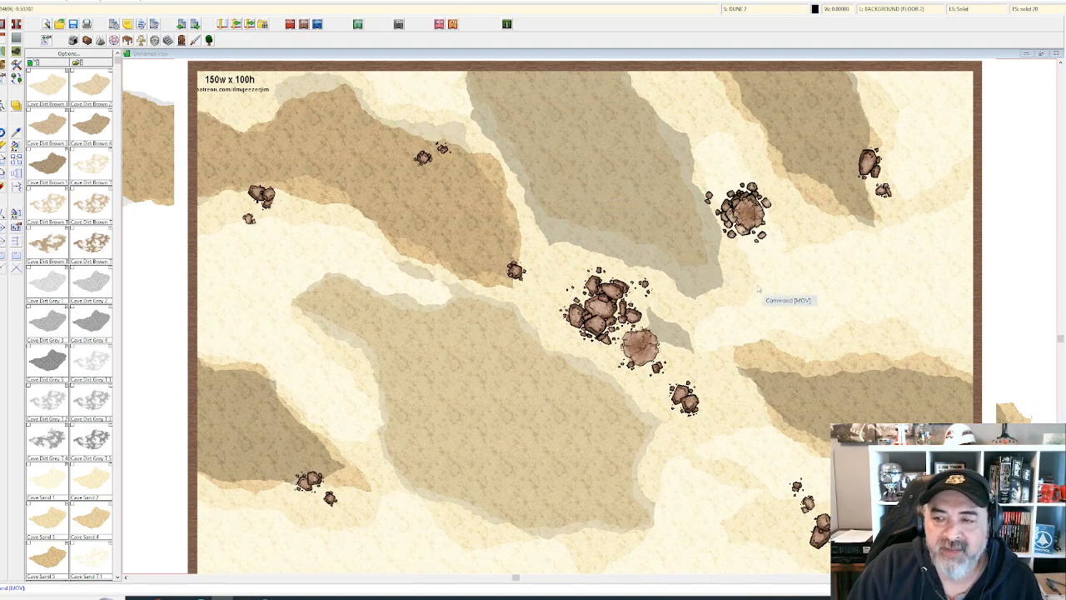
pyautogui.scroll(-2, 733, 238)
pyautogui.scroll(-1, 734, 241)
pyautogui.moveTo(653, 210); pyautogui.dragTo(652, 249)
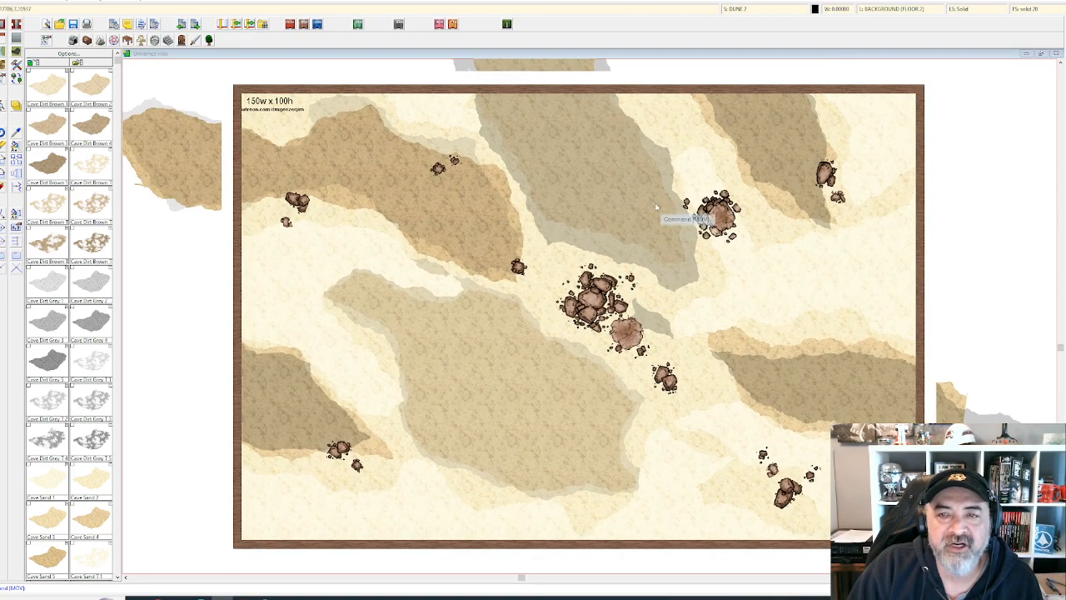
pyautogui.moveTo(652, 187); pyautogui.dragTo(599, 217)
pyautogui.scroll(2, 599, 215)
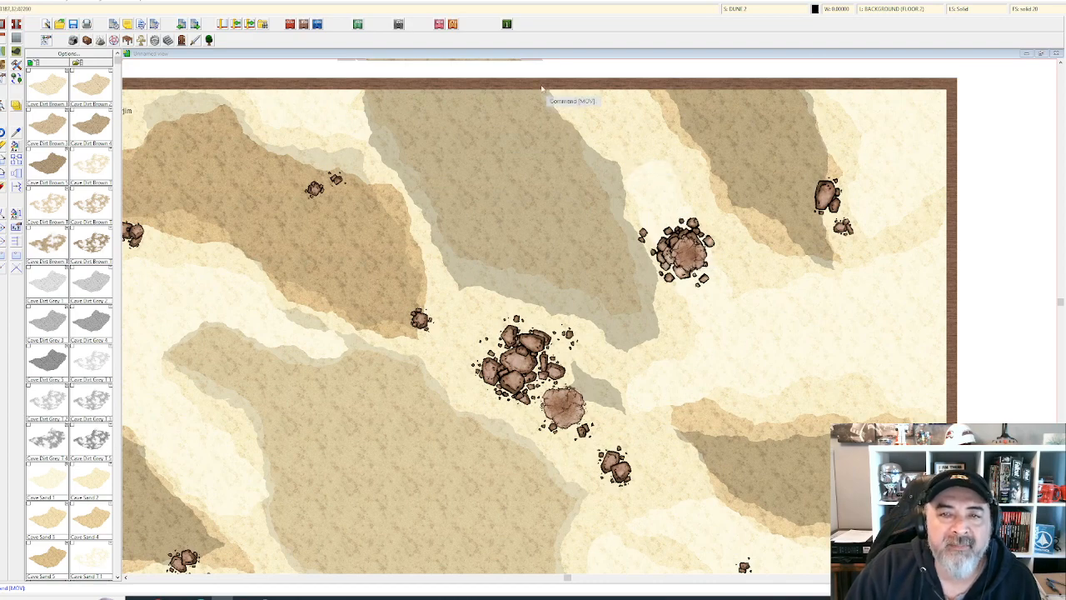
pyautogui.moveTo(709, 404); pyautogui.dragTo(526, 278)
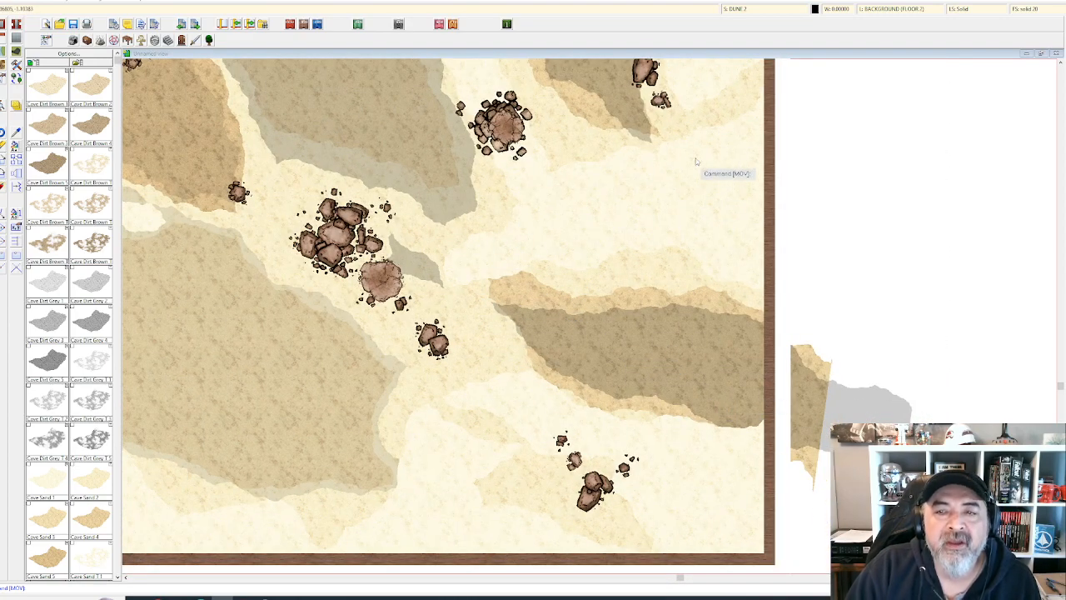
pyautogui.scroll(1, 696, 157)
pyautogui.scroll(1, 696, 157)
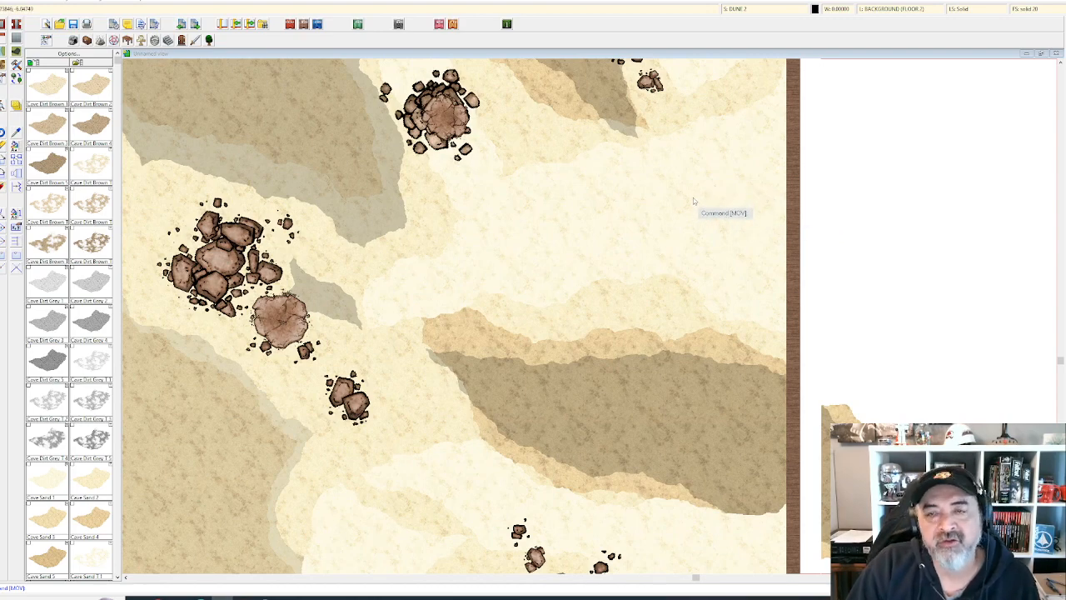
pyautogui.scroll(-2, 693, 200)
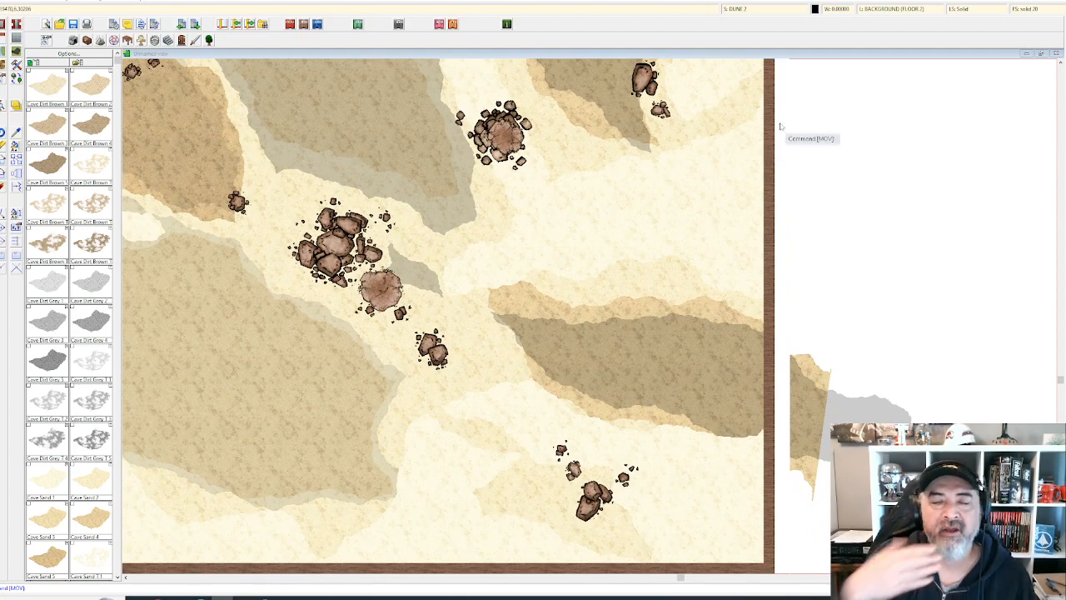
# - Open the drawing's sheets and effects settings and review the effects assigned to the DUNE 1 sheet
pyautogui.click(760, 13)
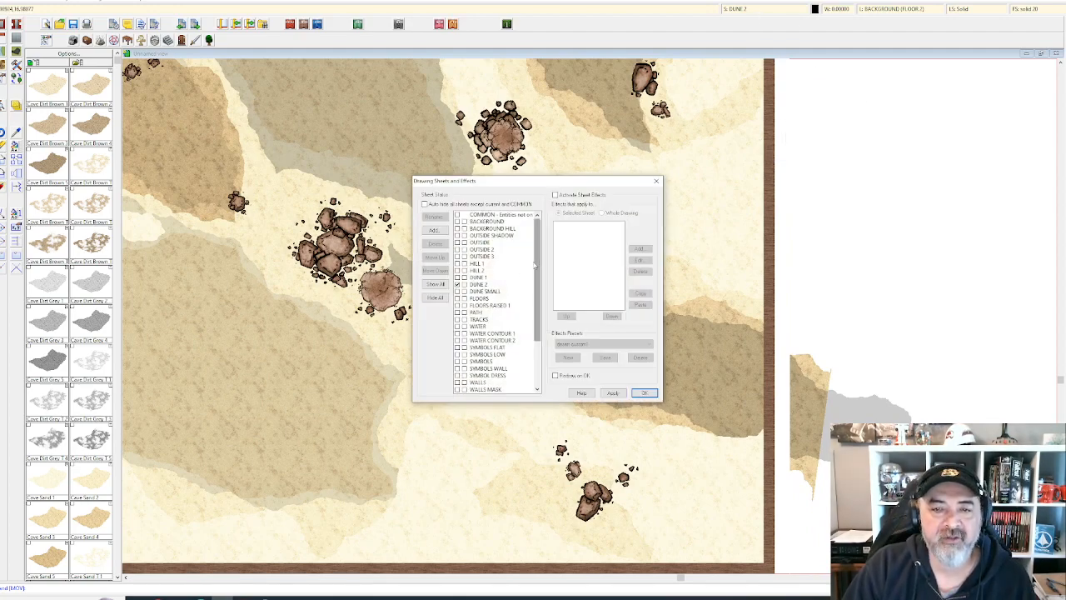
pyautogui.moveTo(580, 182); pyautogui.dragTo(815, 94)
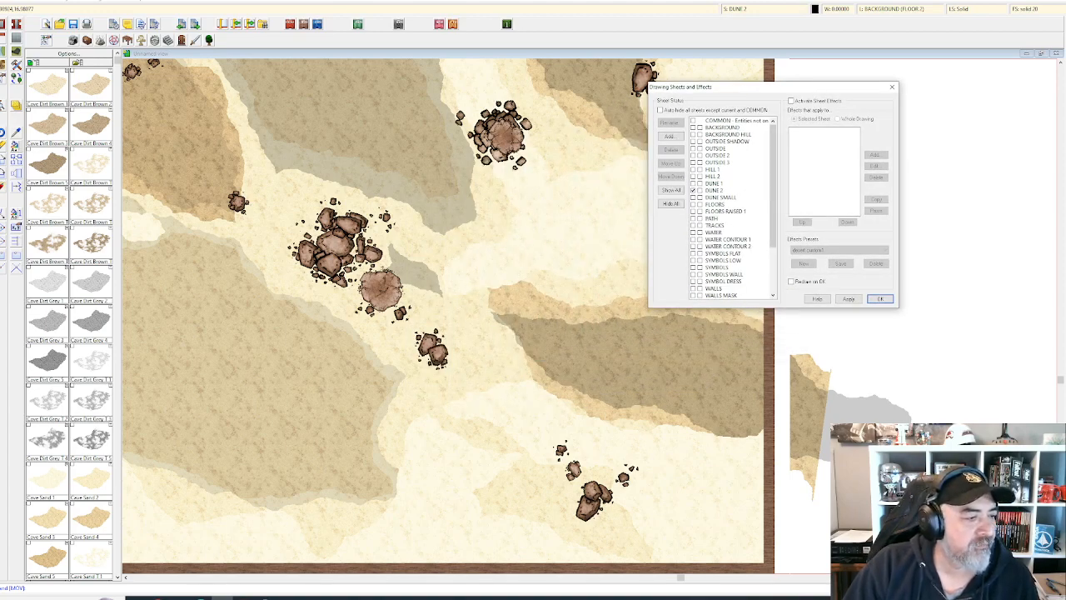
pyautogui.hotkey('alt', 'Tab')
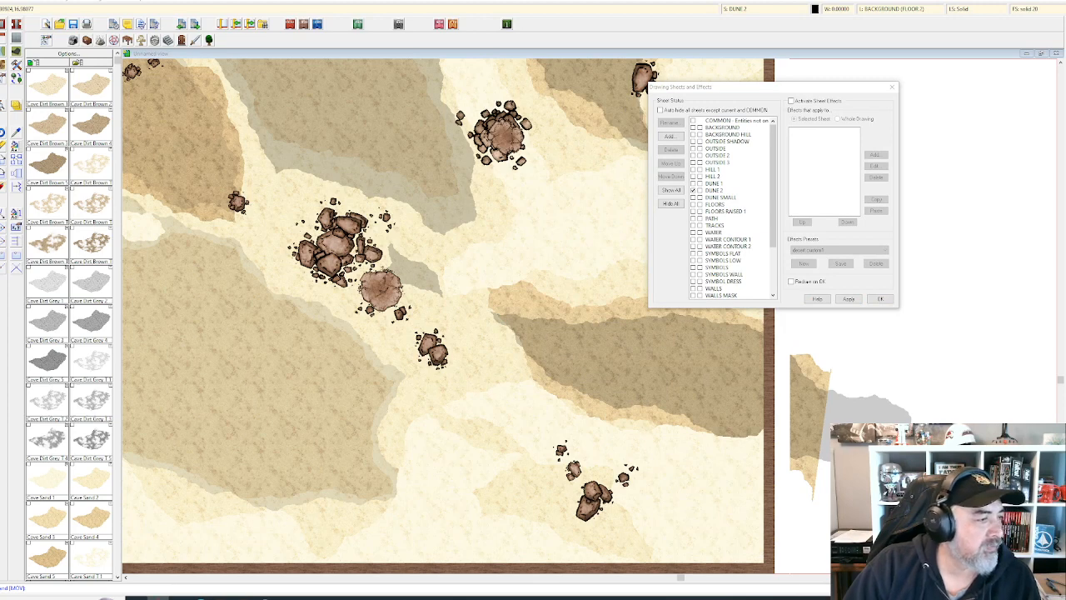
pyautogui.hotkey('alt', 'Tab')
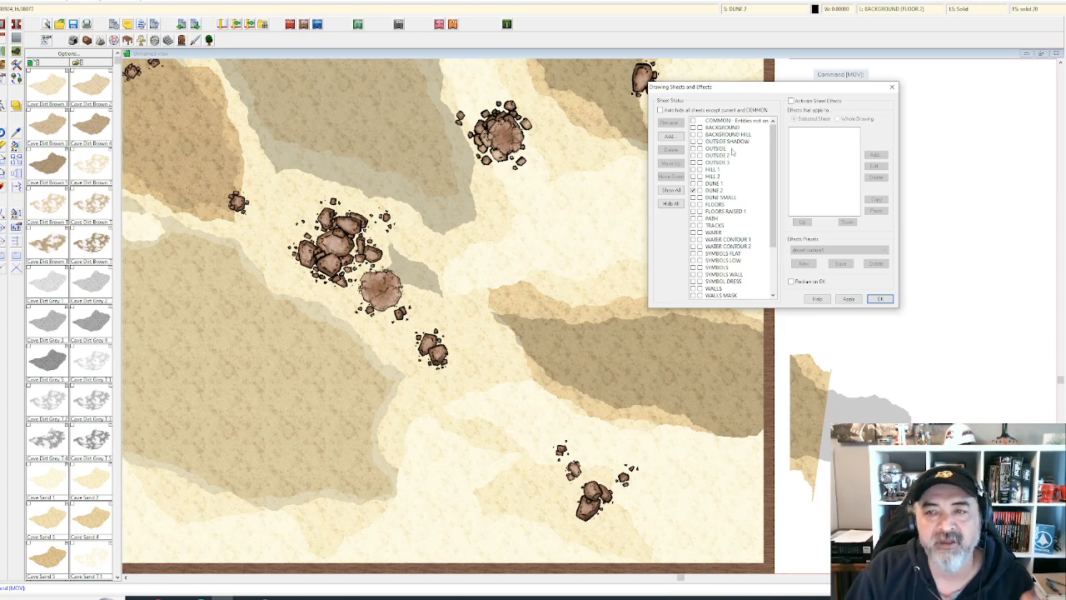
pyautogui.click(725, 184)
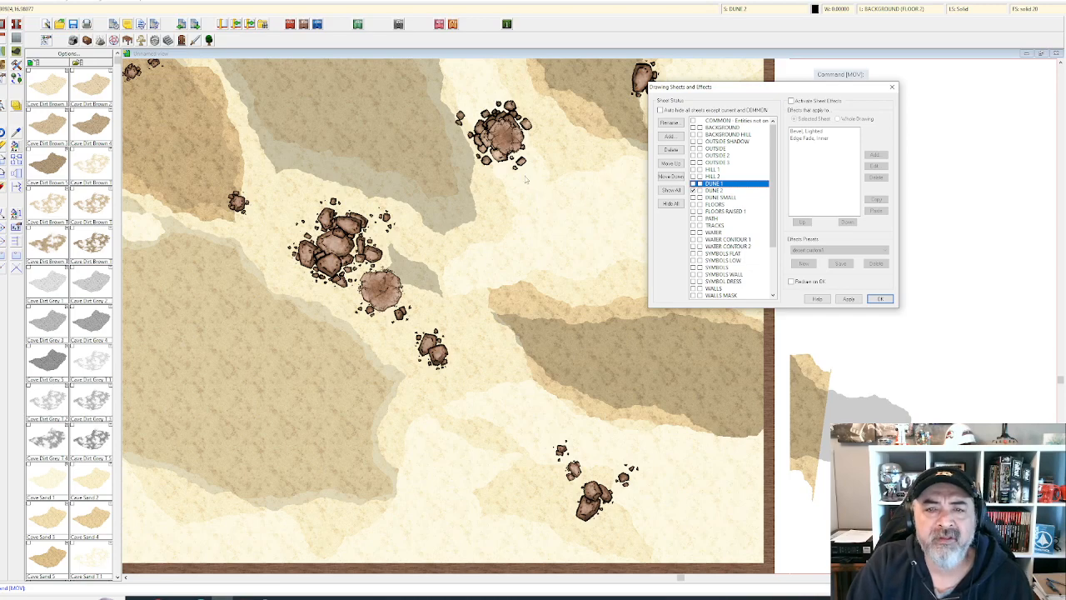
pyautogui.scroll(-1, 526, 171)
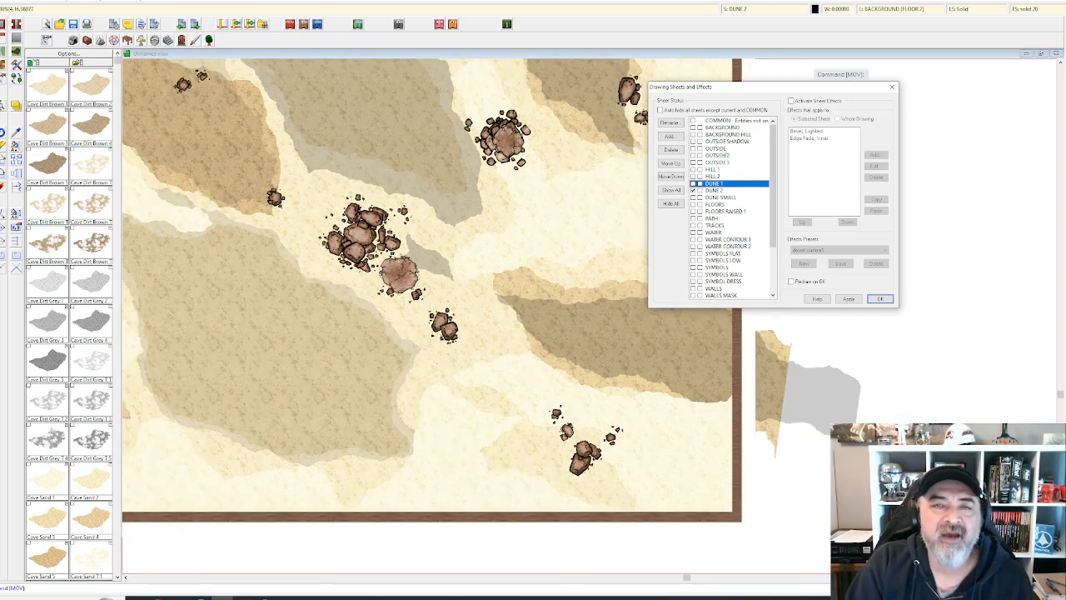
# - Review the effects on the OUTSIDE, OUTSIDE 2 and OUTSIDE 3 sheets, and look through the full sheet list
pyautogui.click(723, 149)
pyautogui.click(718, 156)
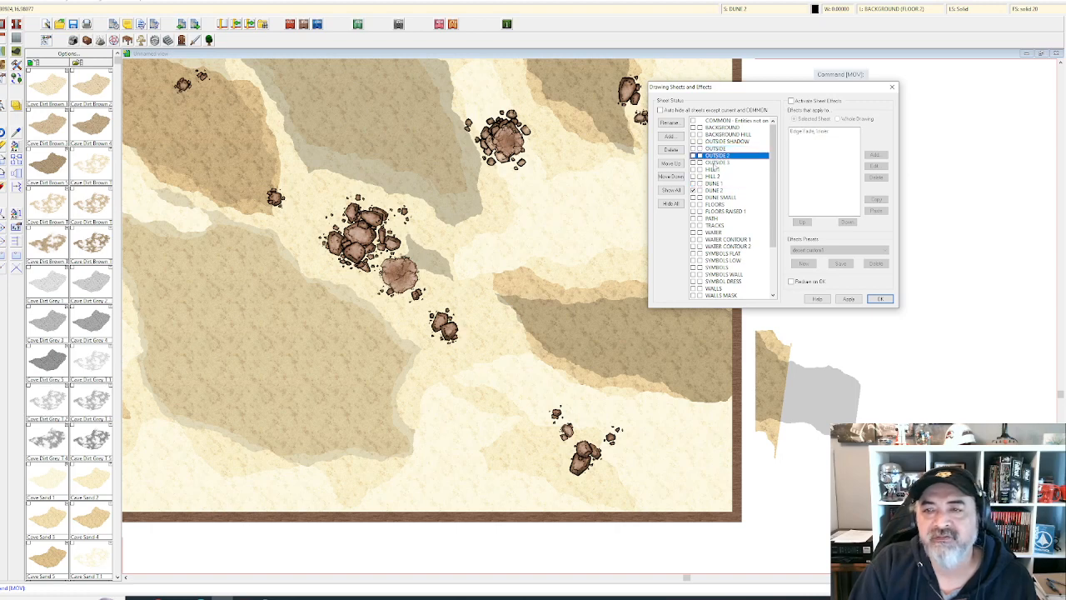
pyautogui.click(715, 163)
pyautogui.scroll(-3, 715, 215)
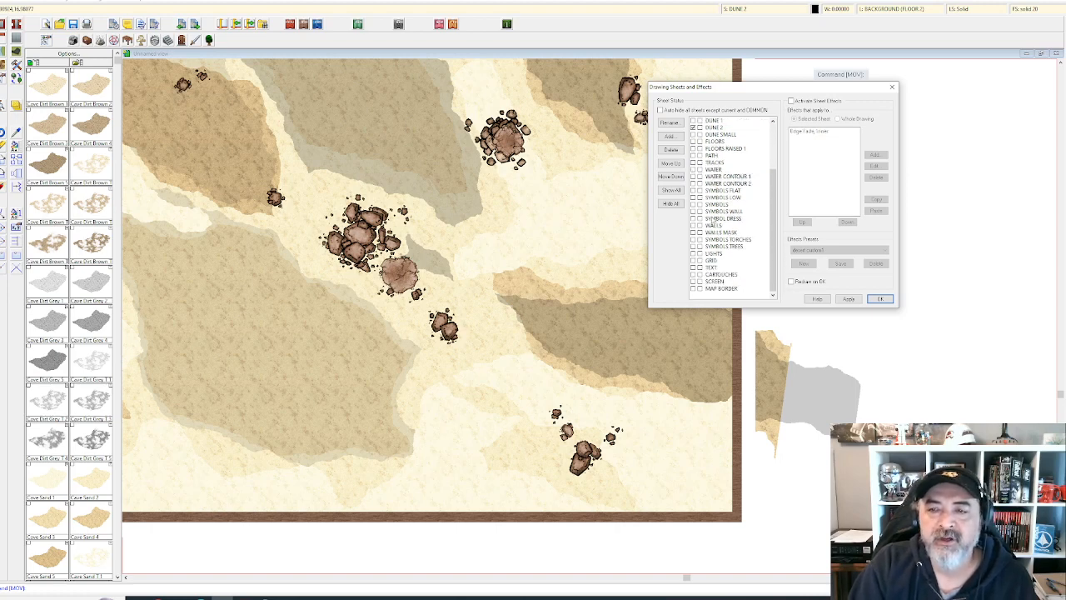
pyautogui.scroll(3, 710, 213)
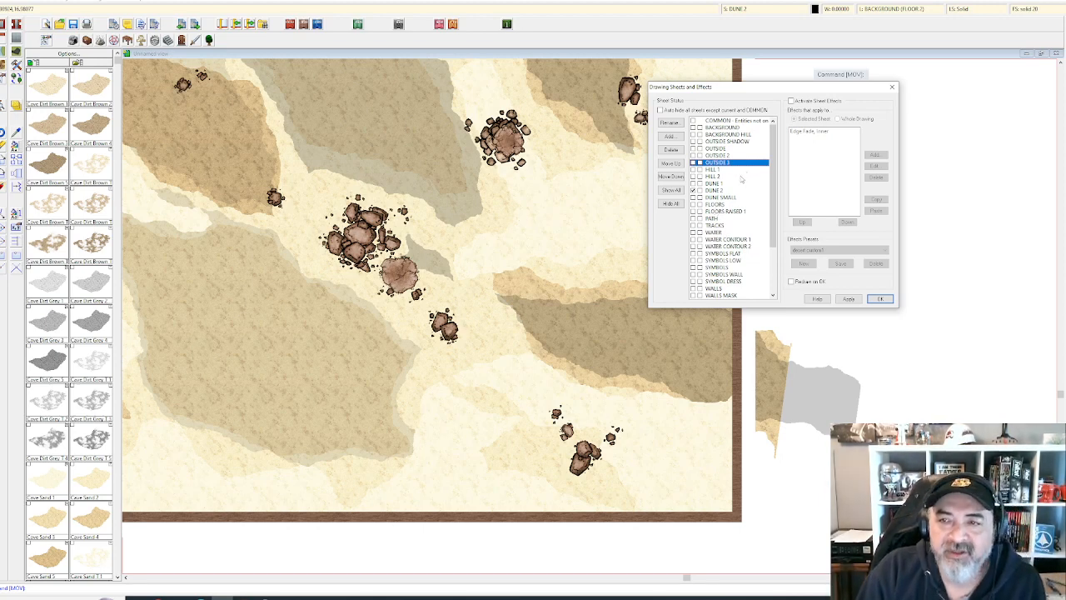
# - Compare the effects assigned to the DUNE 1, DUNE 2 and DUNE SMALL sheets
pyautogui.click(727, 184)
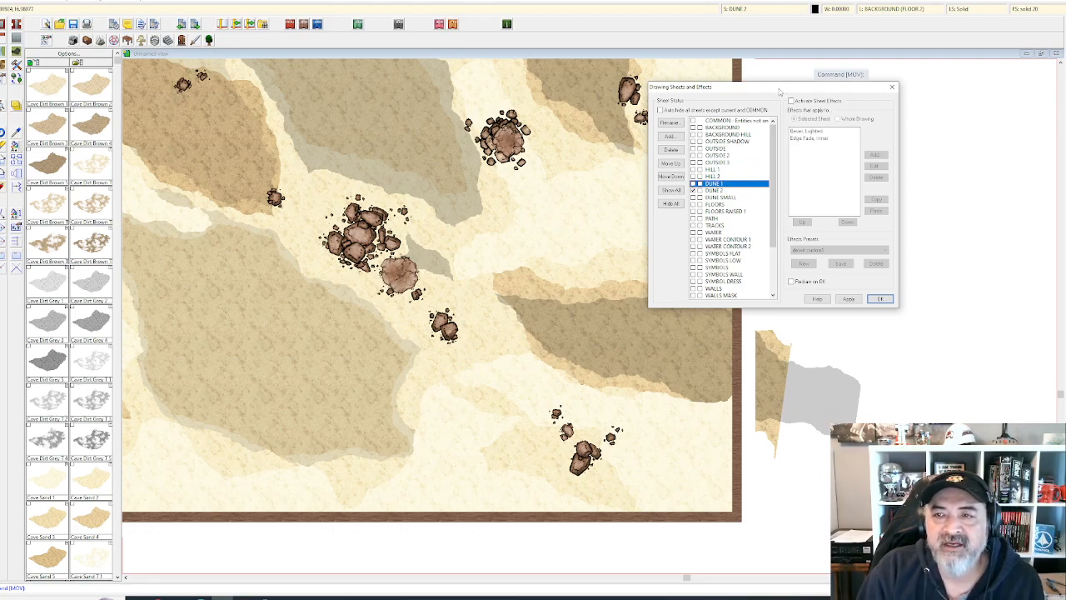
pyautogui.moveTo(780, 92); pyautogui.dragTo(639, 98)
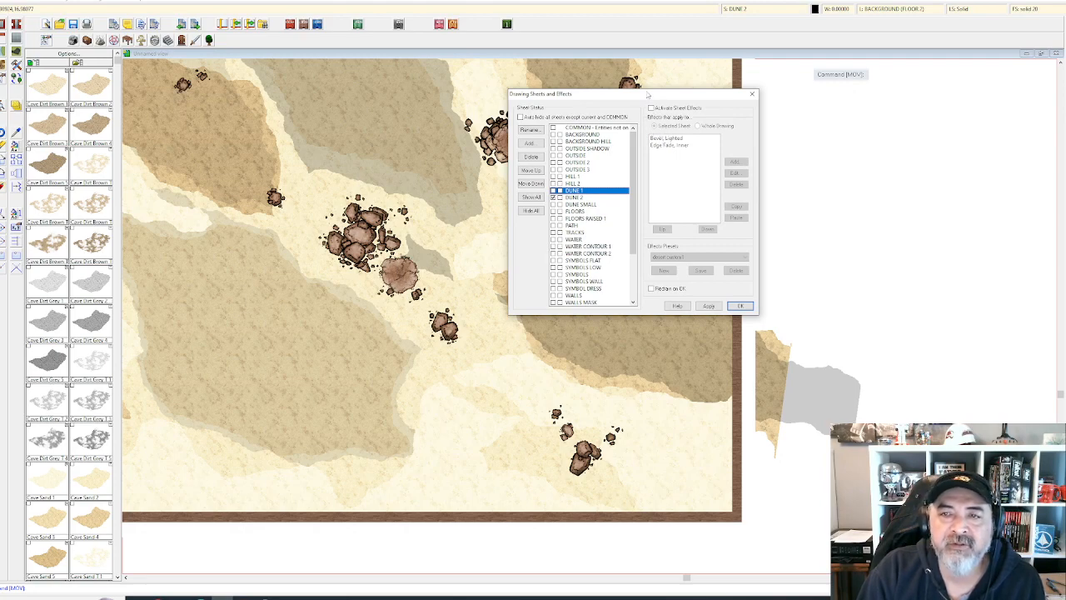
pyautogui.moveTo(647, 95); pyautogui.dragTo(783, 79)
pyautogui.click(714, 182)
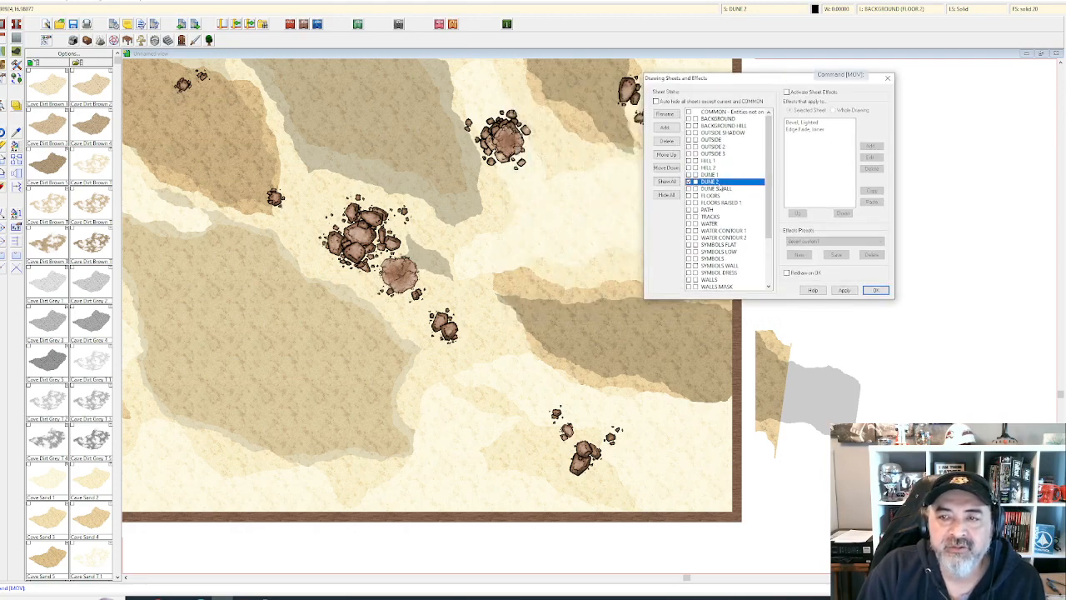
pyautogui.click(719, 189)
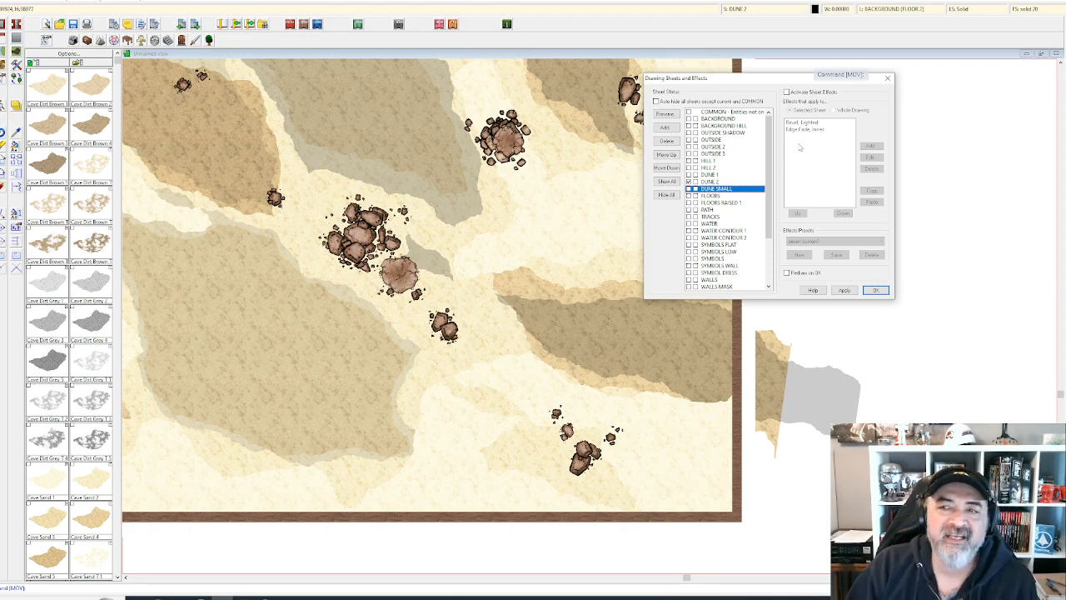
pyautogui.moveTo(758, 80); pyautogui.dragTo(875, 104)
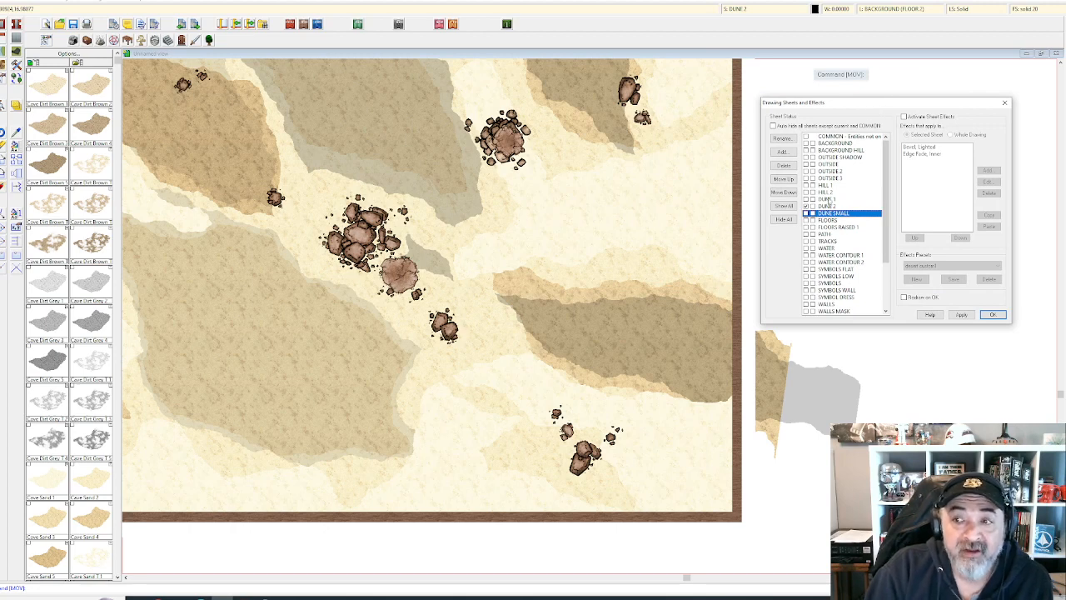
# - Review the DUNE 1, DUNE 2 and DUNE SMALL sheets once more and activate the sheet effects for the drawing
pyautogui.click(829, 199)
pyautogui.click(831, 206)
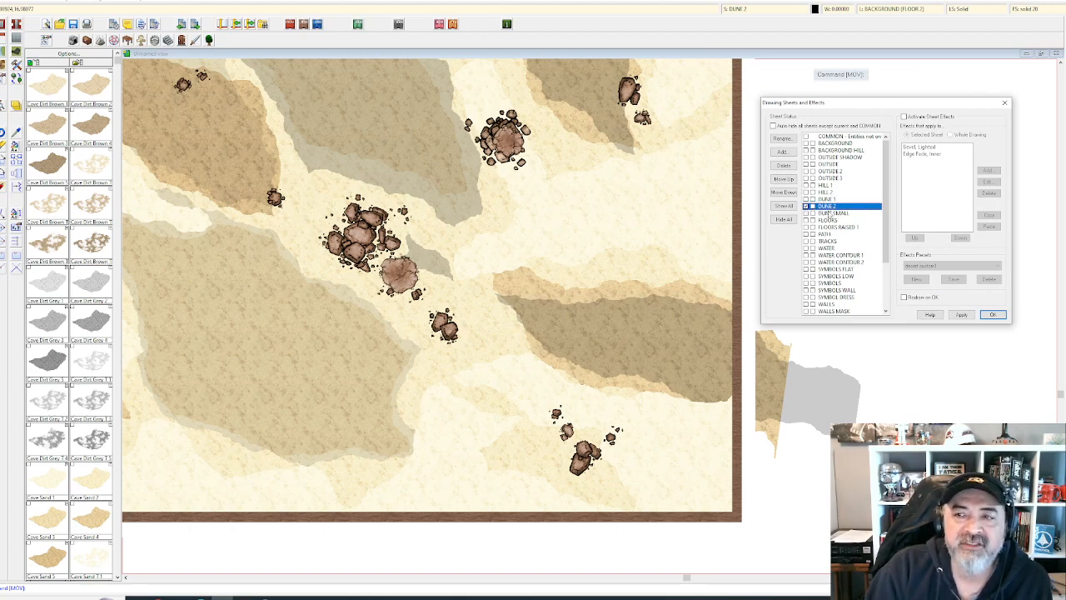
pyautogui.click(827, 214)
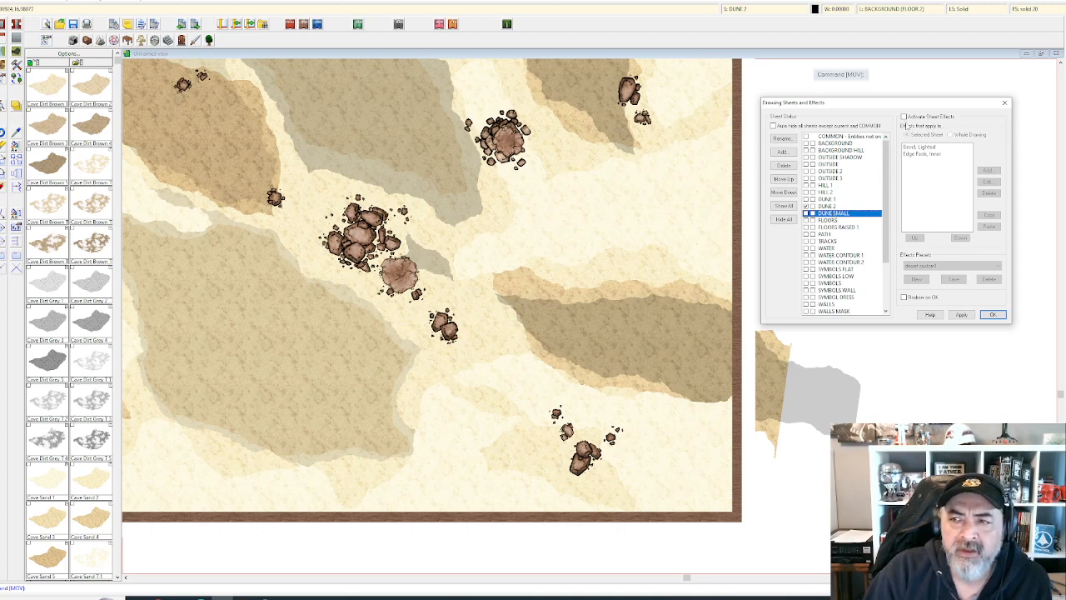
pyautogui.click(905, 117)
pyautogui.click(962, 314)
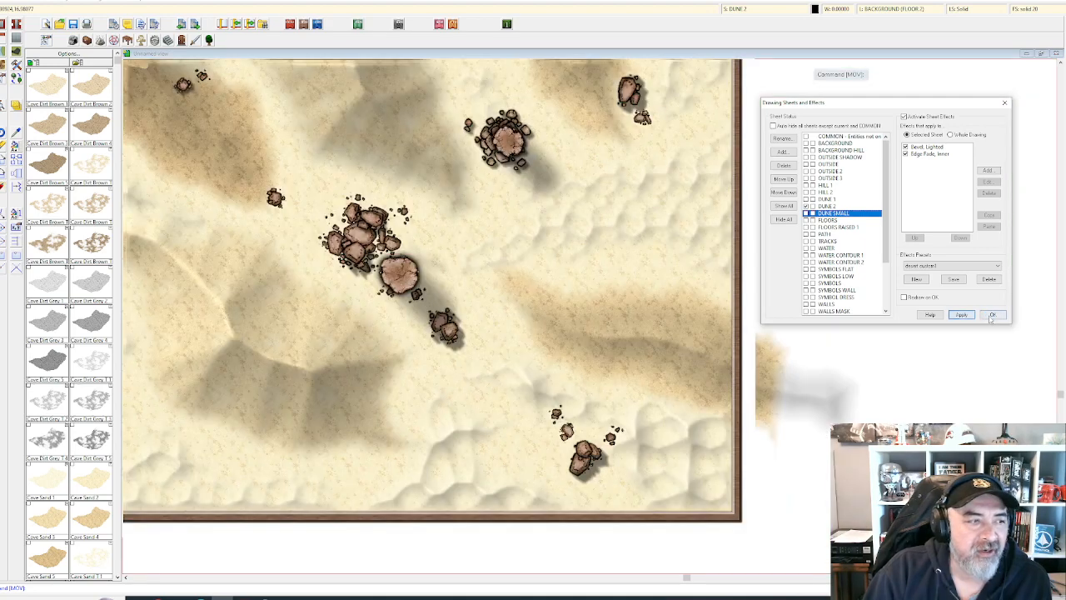
pyautogui.click(990, 315)
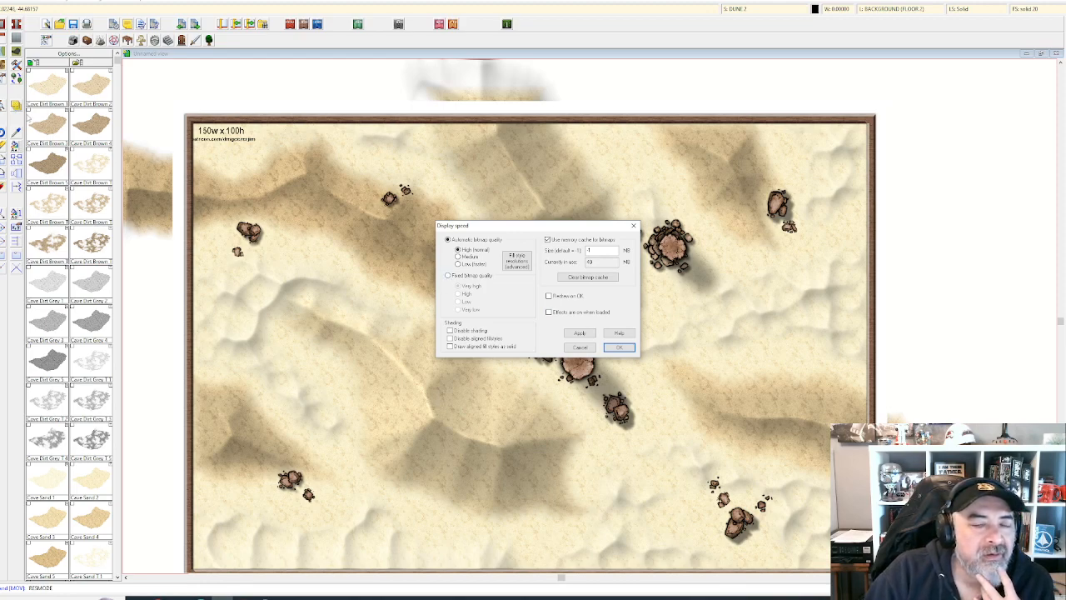
# - Leave the display speed settings, switch to the Tome of Ultimate Mapping PDF in Acrobat and look over the Campaign Cartographer 3+ topics
pyautogui.click(633, 227)
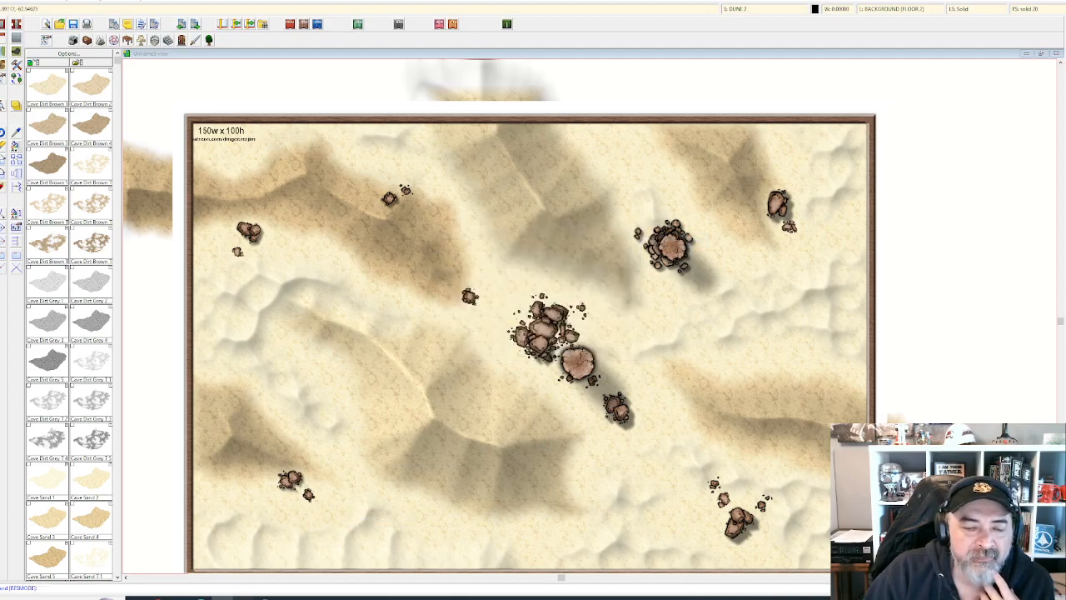
pyautogui.click(243, 598)
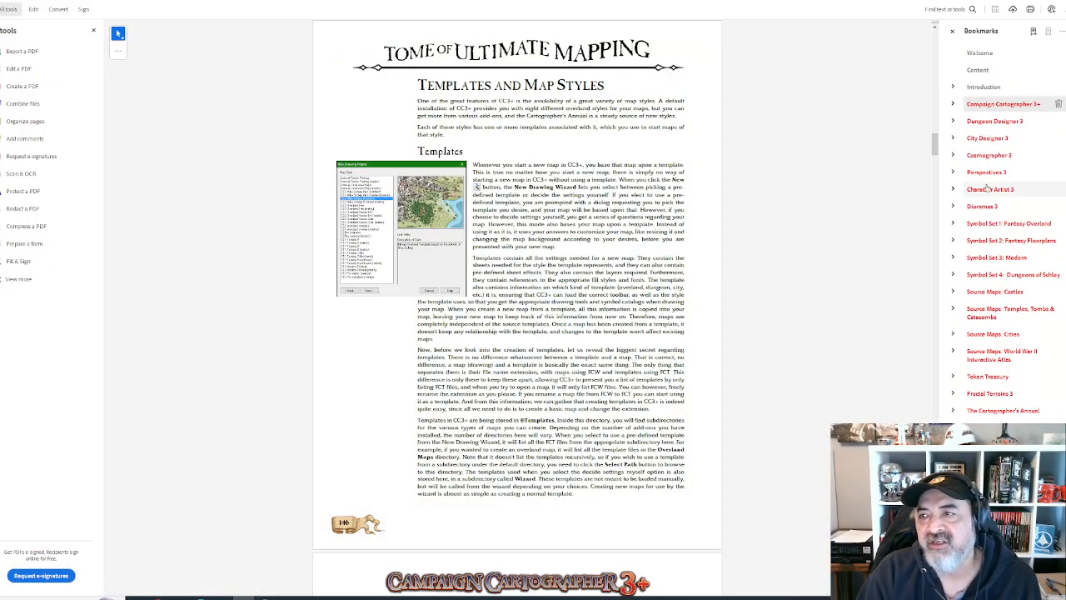
pyautogui.click(954, 105)
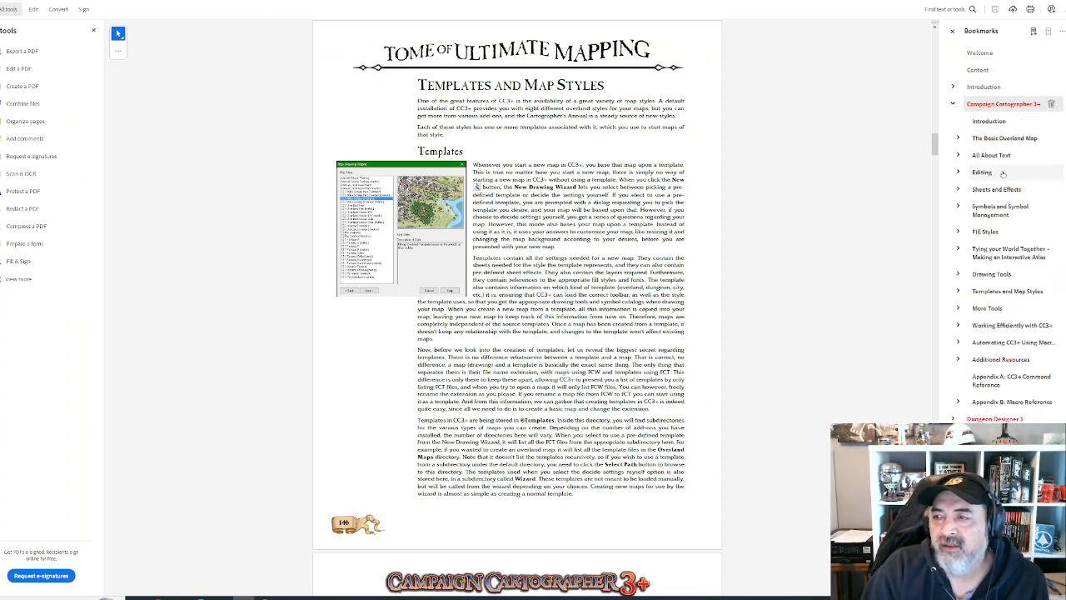
pyautogui.click(952, 104)
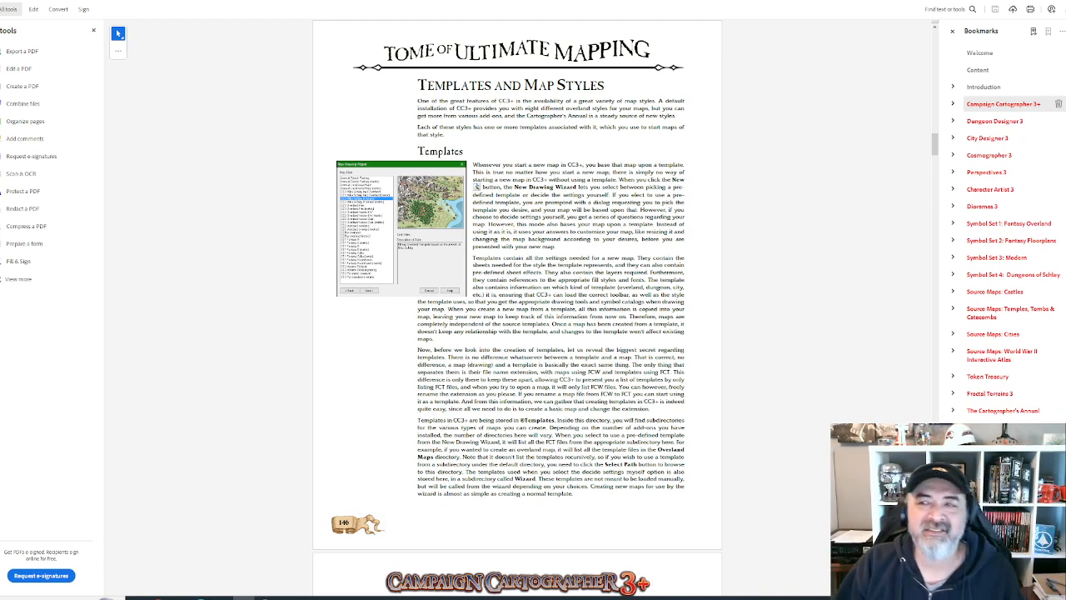
# - Read through the Templates and Map Styles pages of the manual, down to the section on styles in CC3+
pyautogui.scroll(-2, 908, 155)
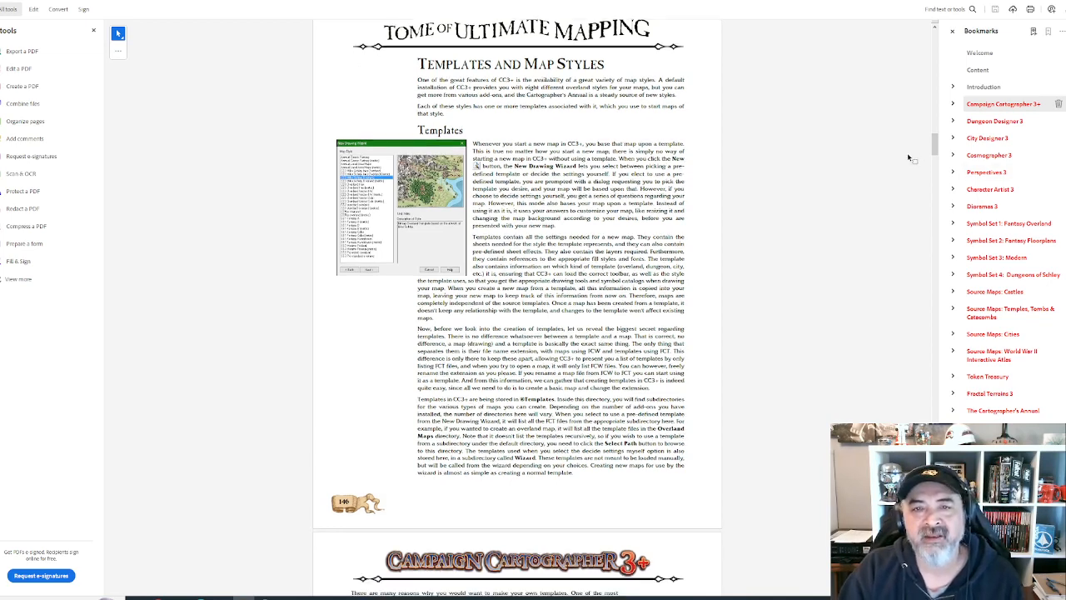
pyautogui.scroll(-4, 908, 164)
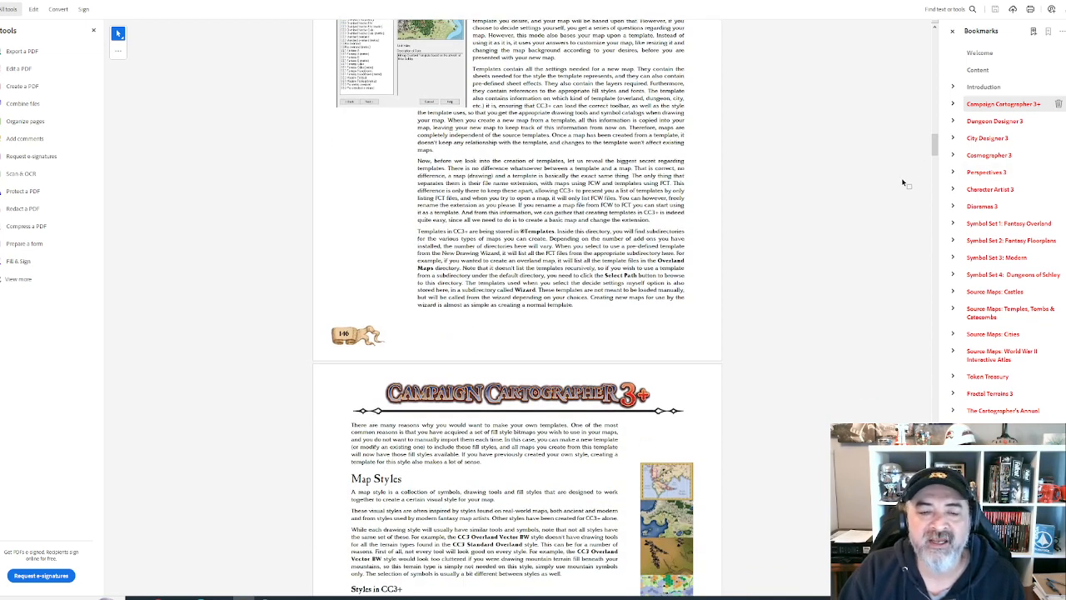
pyautogui.scroll(-1, 904, 183)
pyautogui.scroll(-2, 908, 191)
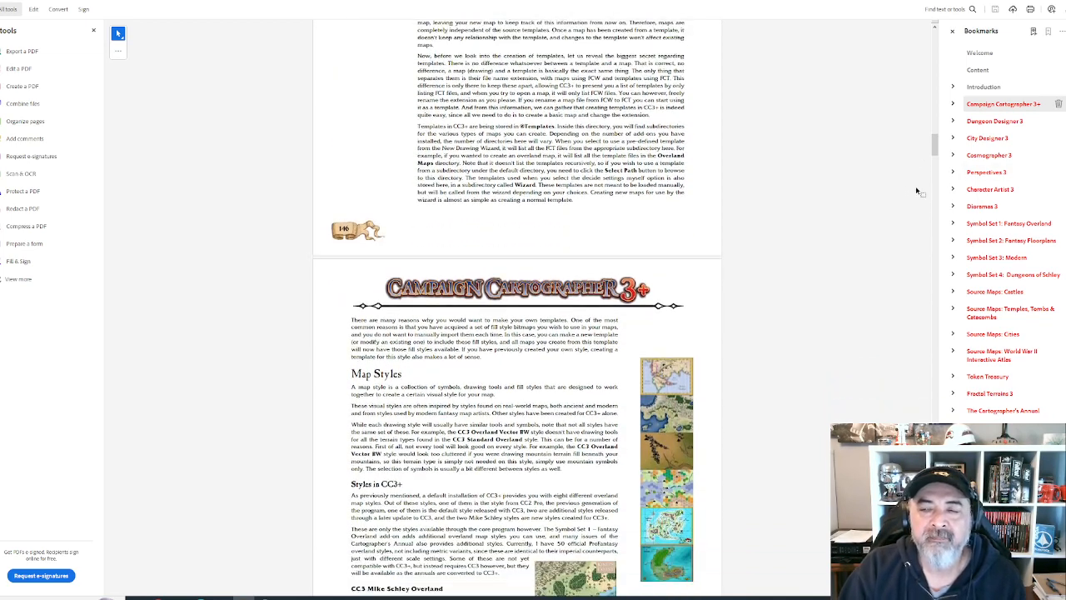
pyautogui.scroll(-2, 916, 186)
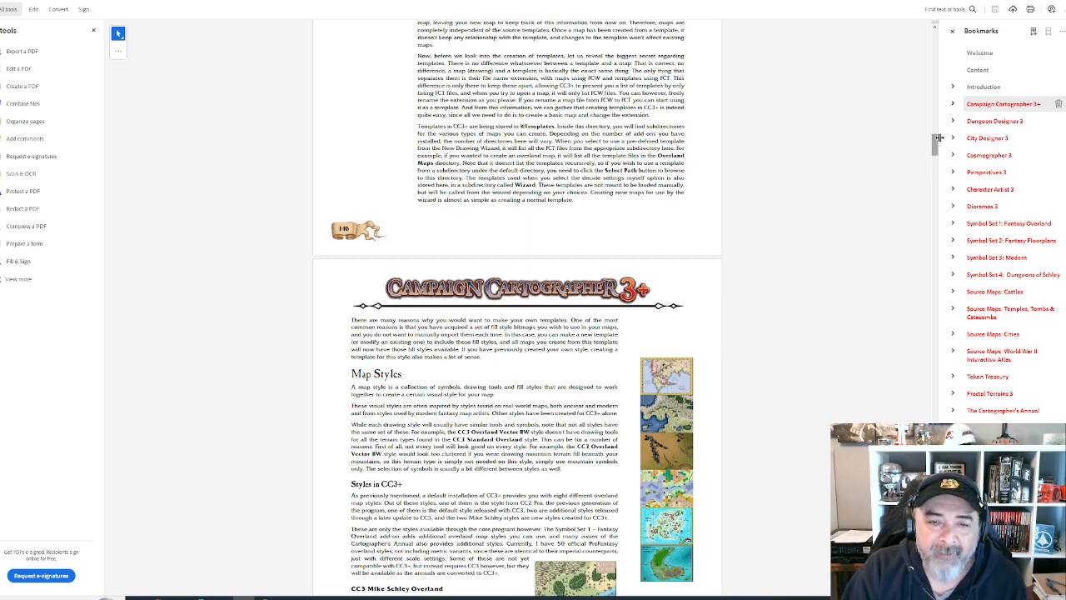
pyautogui.scroll(-1, 934, 153)
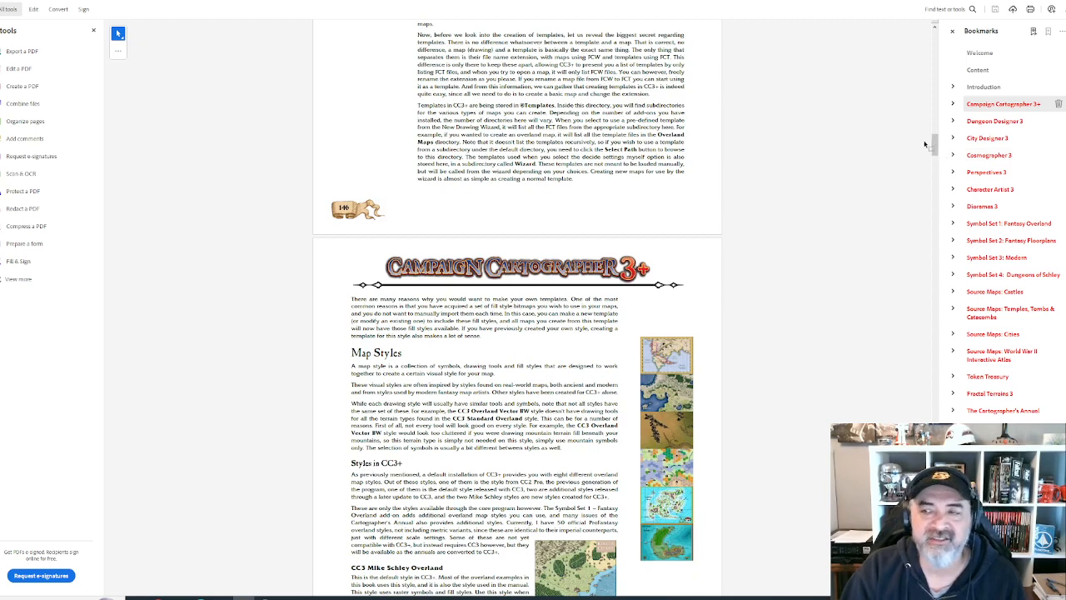
pyautogui.scroll(-1, 929, 151)
pyautogui.scroll(-2, 929, 152)
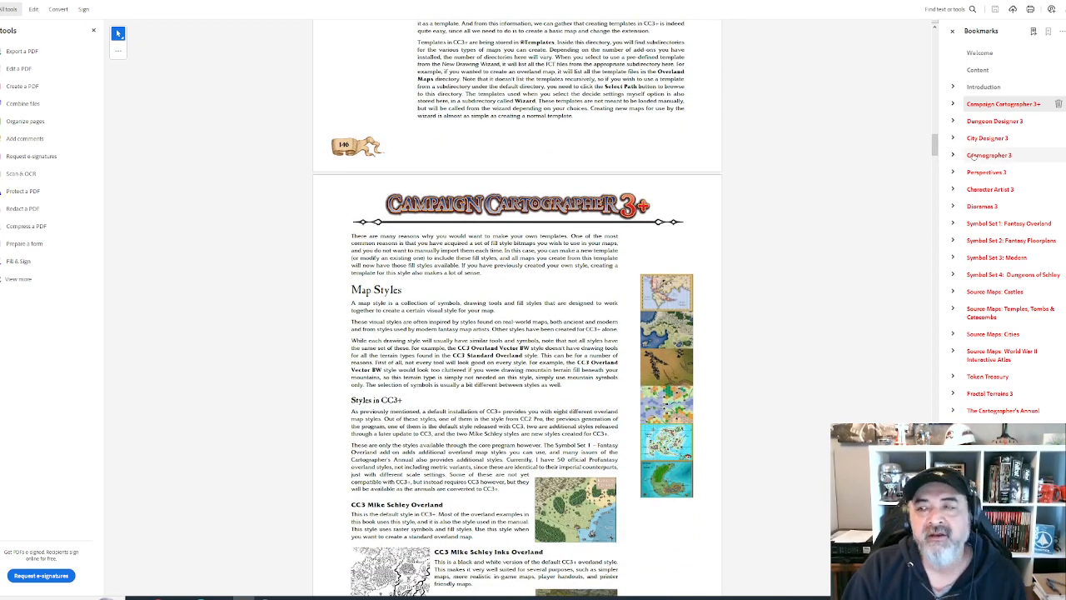
# - Browse the effects listed under the manual's Sheets and Effects chapter and show the subtopics of Bevel, Lighted
pyautogui.click(953, 103)
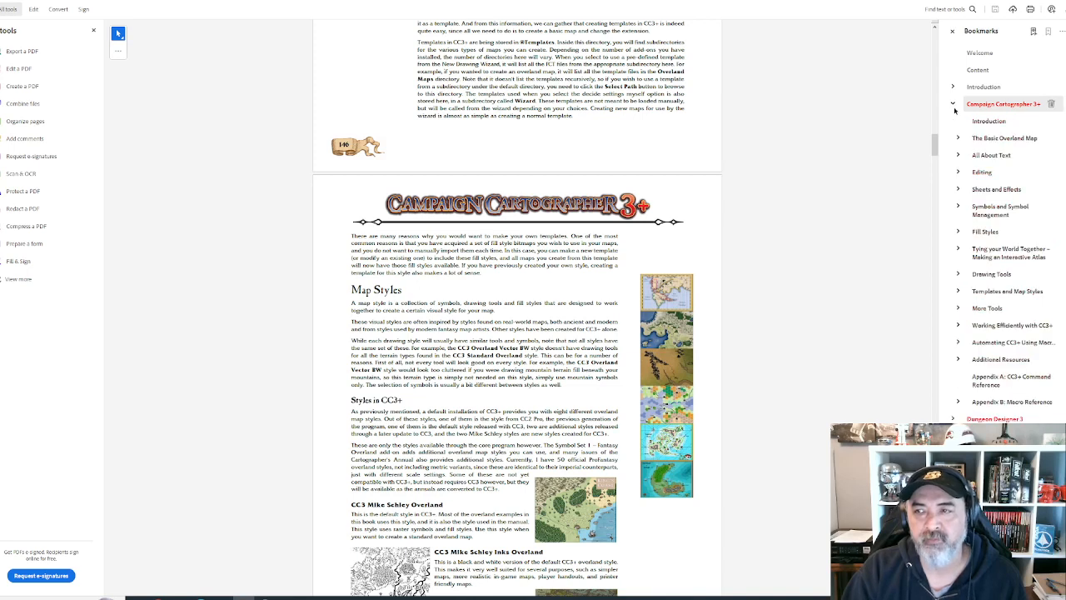
pyautogui.click(959, 190)
pyautogui.scroll(-3, 1018, 258)
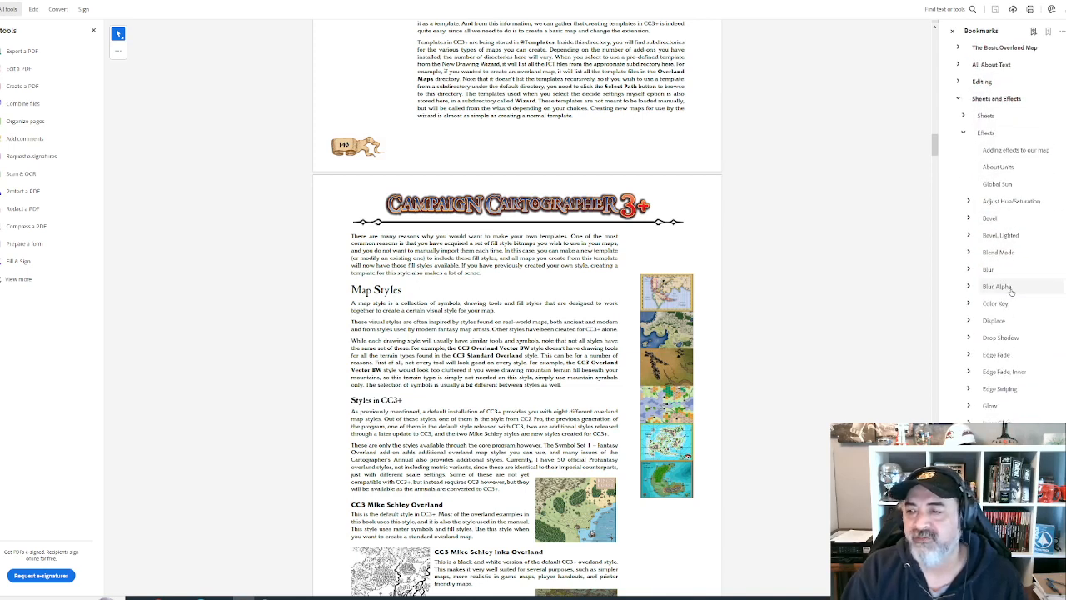
pyautogui.scroll(-2, 1010, 290)
pyautogui.scroll(-1, 1029, 373)
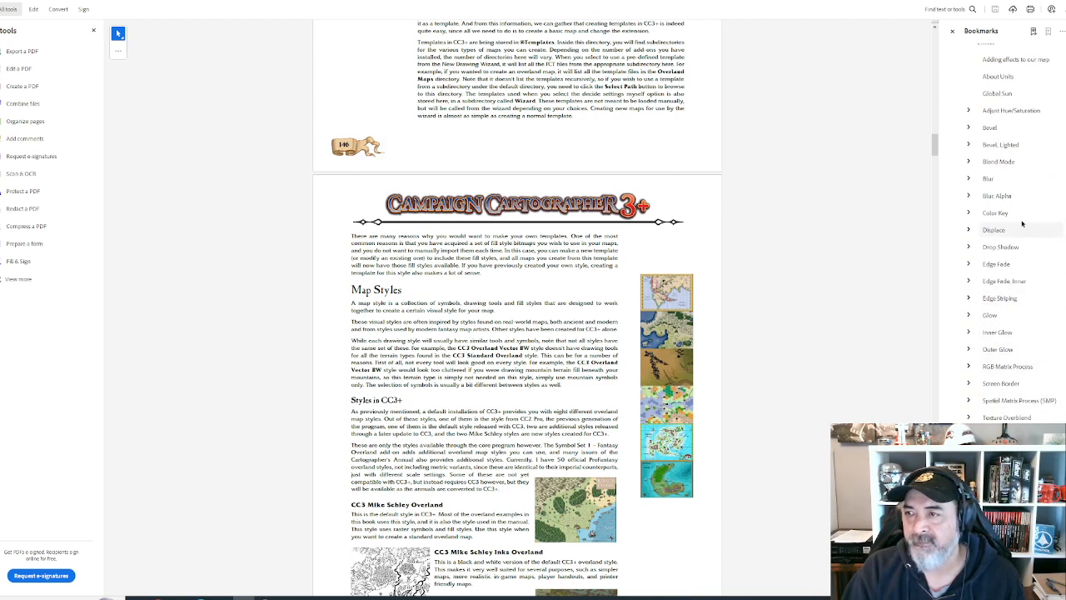
pyautogui.click(968, 144)
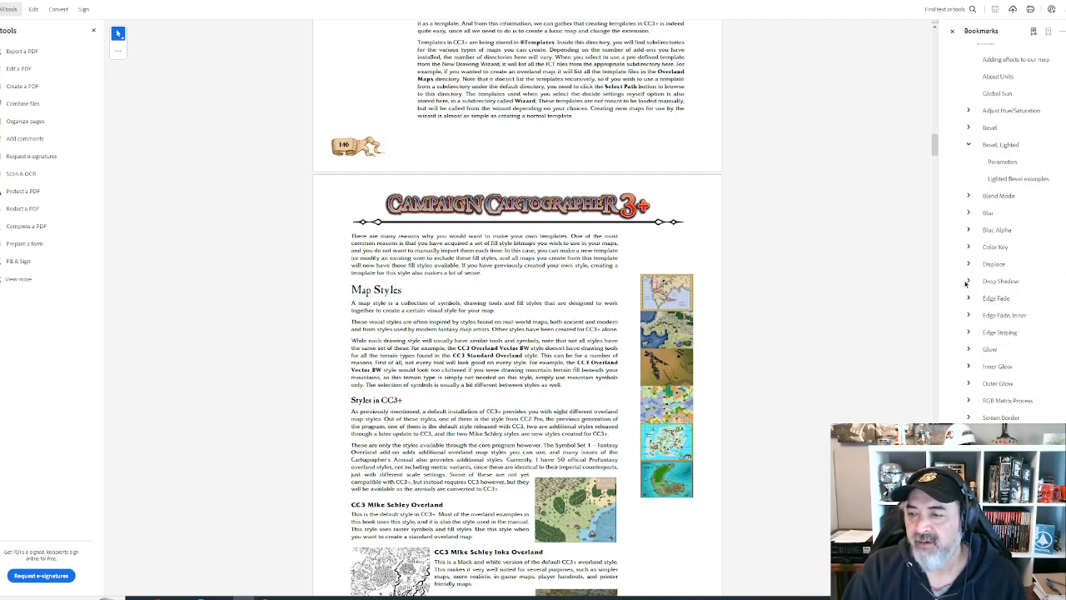
# - Skim the wall shadow pages, then go to the Bevel, Lighted section and examine its parameters, examples and Global Sun note
pyautogui.moveTo(935, 145); pyautogui.dragTo(935, 102)
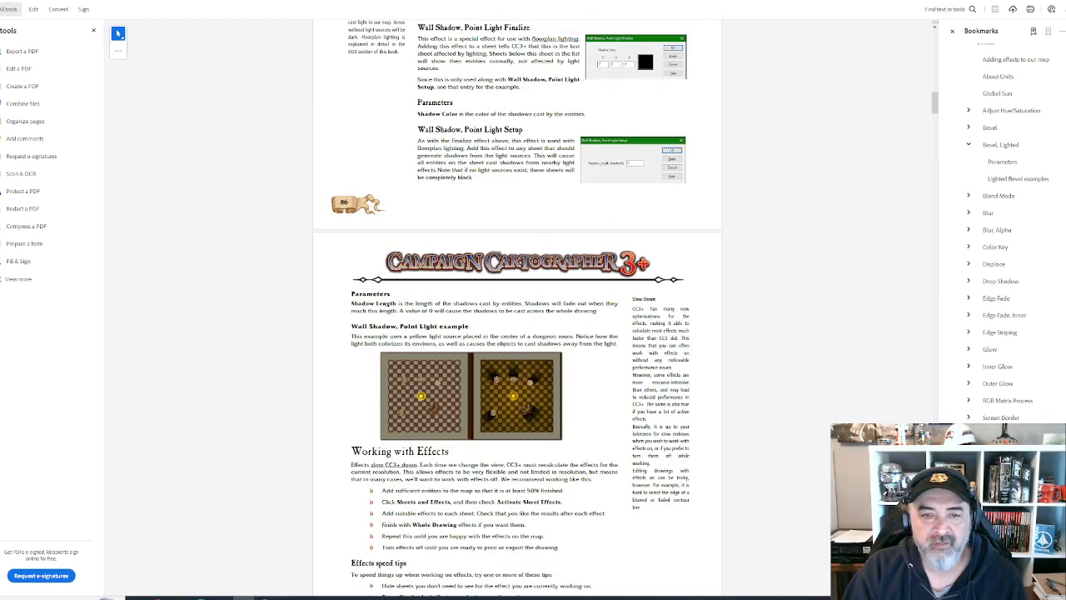
pyautogui.scroll(2, 516, 308)
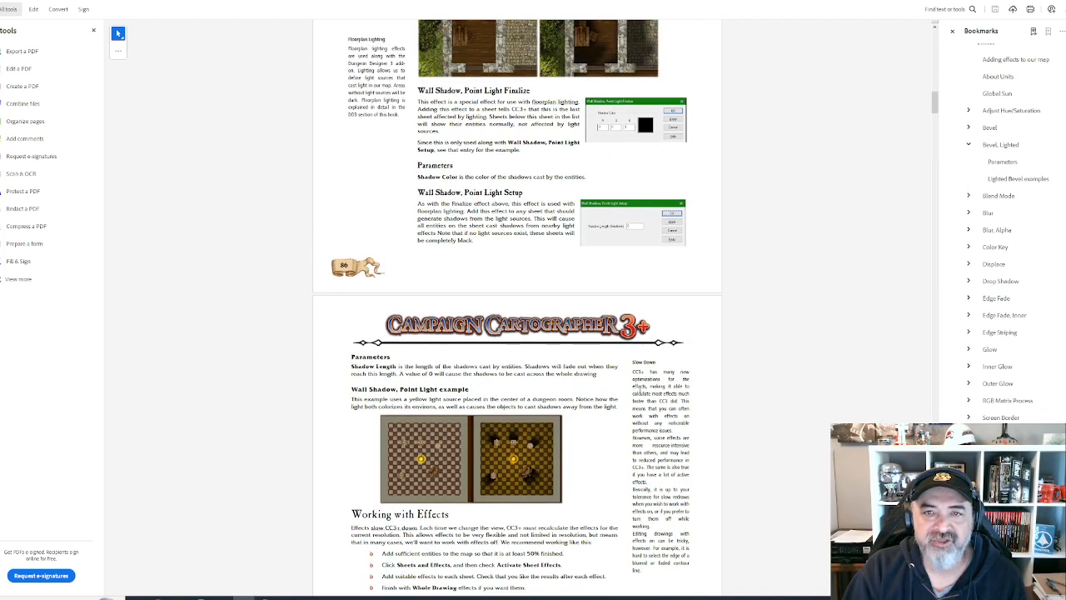
pyautogui.scroll(10, 641, 388)
pyautogui.scroll(15, 640, 388)
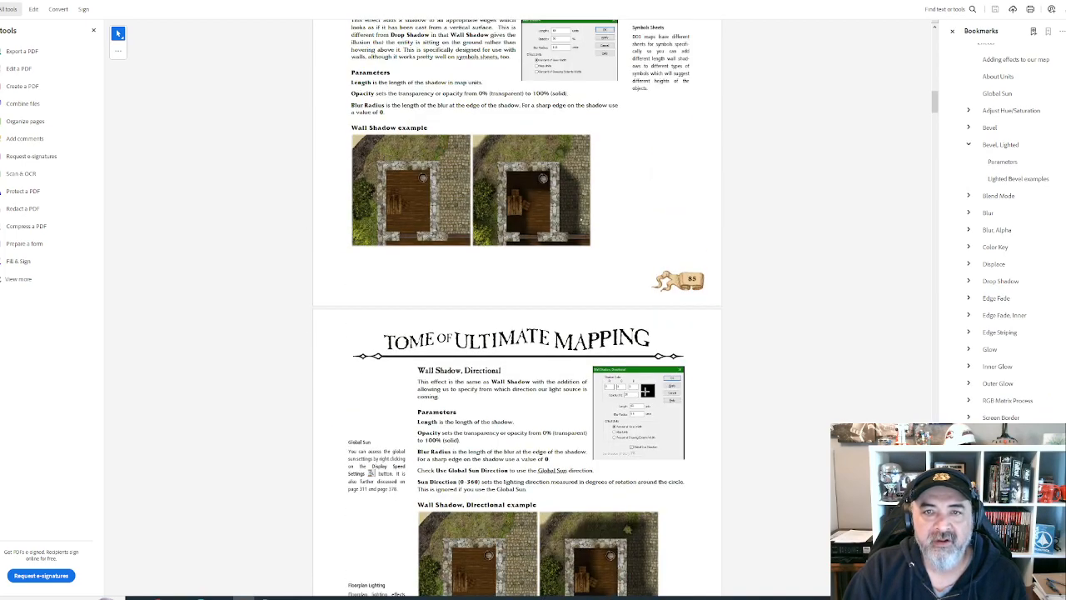
pyautogui.click(991, 145)
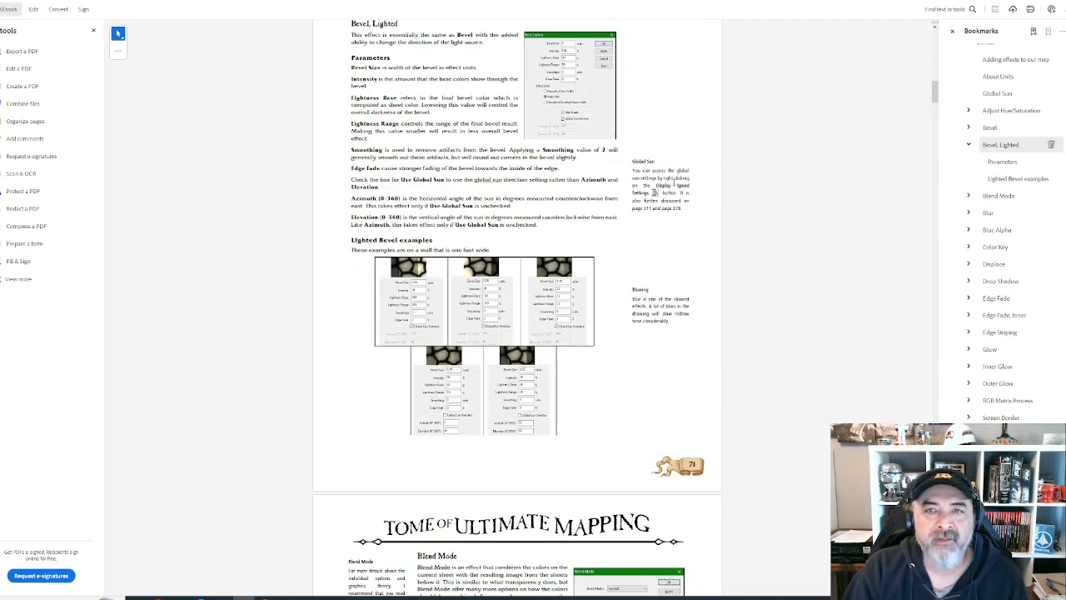
pyautogui.scroll(-6, 650, 89)
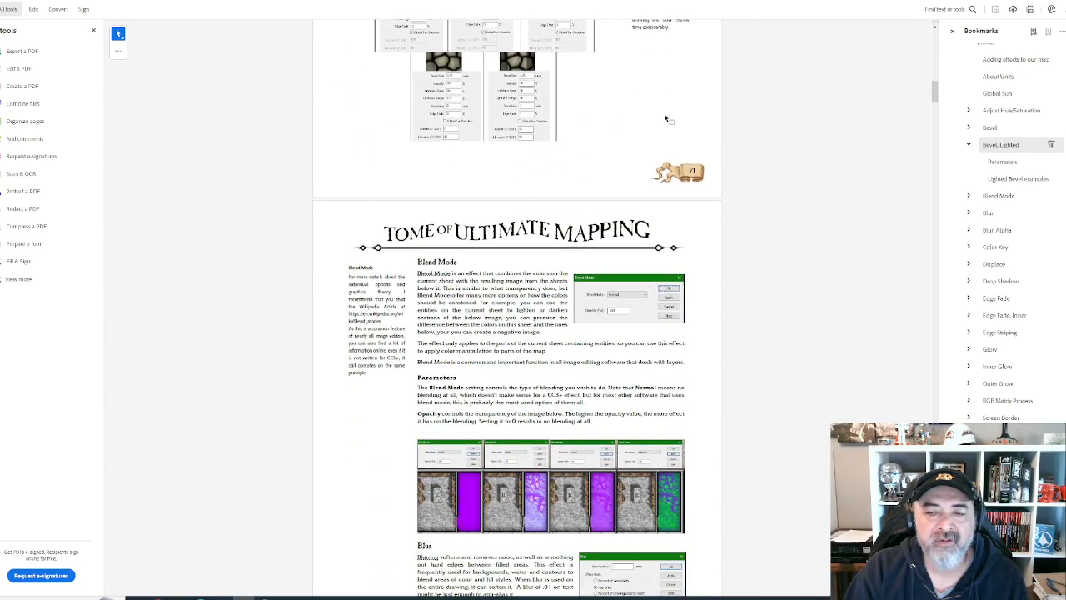
pyautogui.scroll(10, 673, 138)
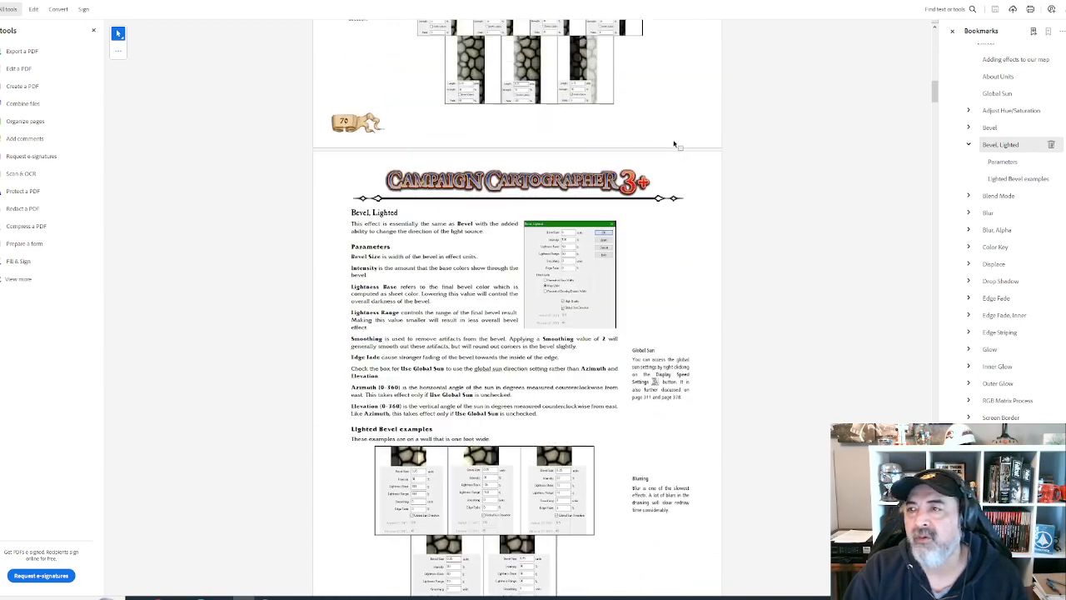
# - Go to the parameters of the point light setup wall shadow effect and read the adjoining Working with Effects tips and review
pyautogui.scroll(2, 971, 162)
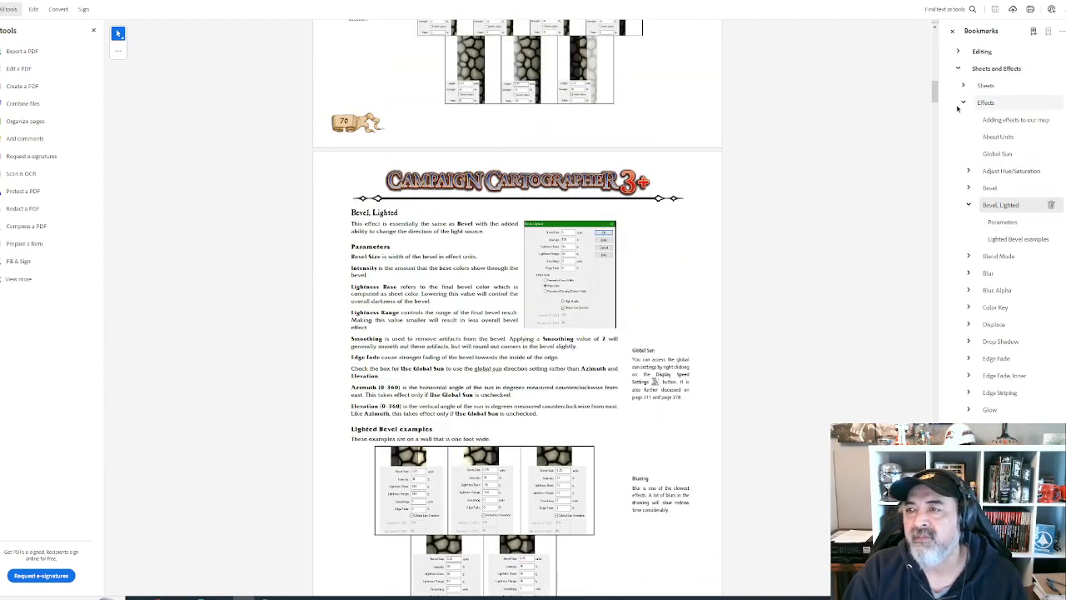
pyautogui.scroll(-10, 994, 190)
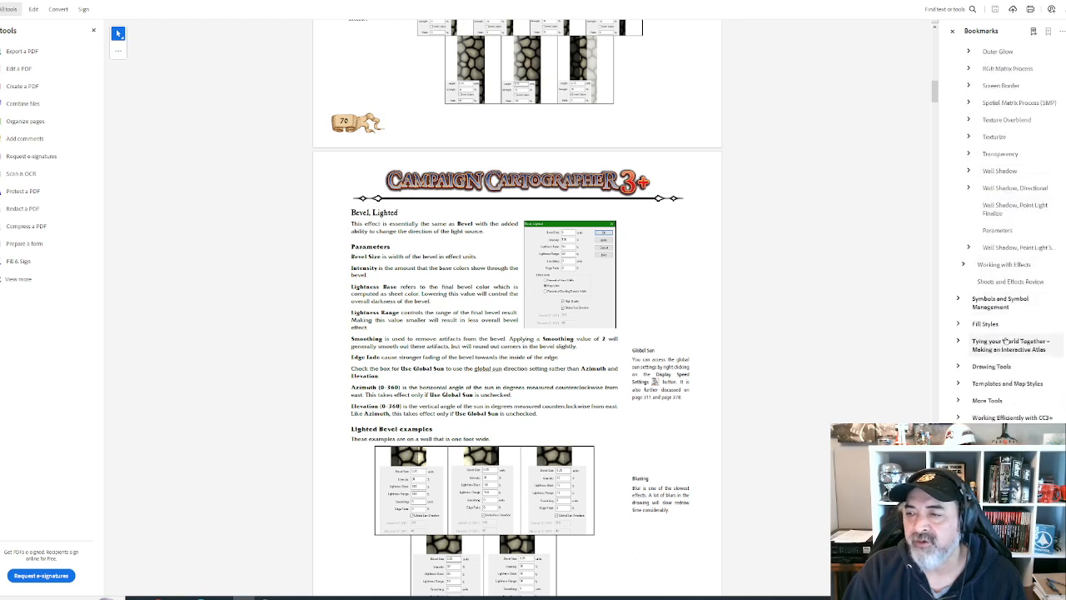
pyautogui.click(968, 248)
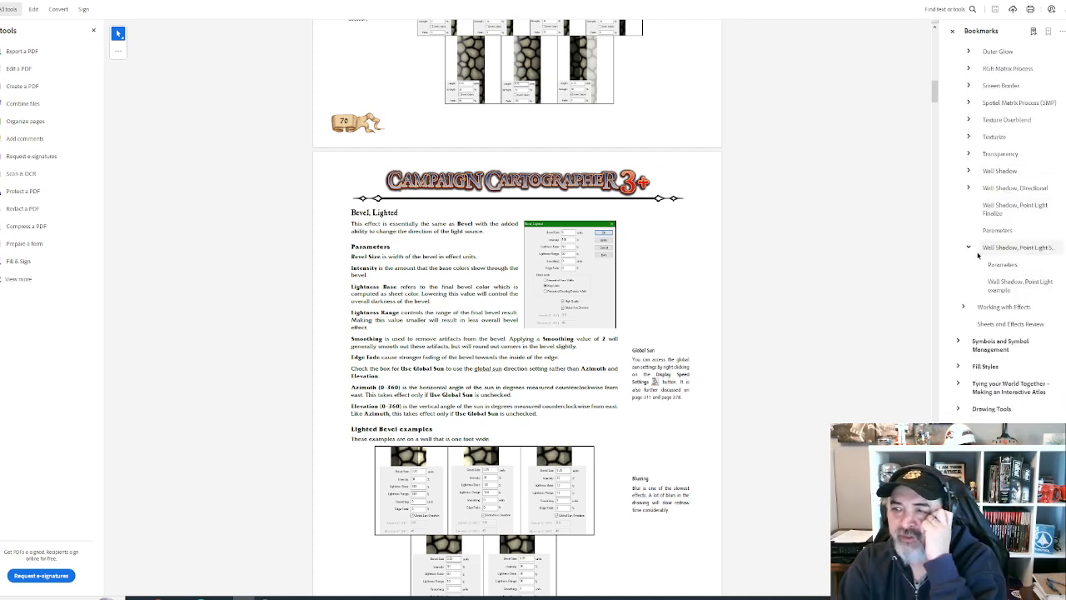
pyautogui.click(996, 266)
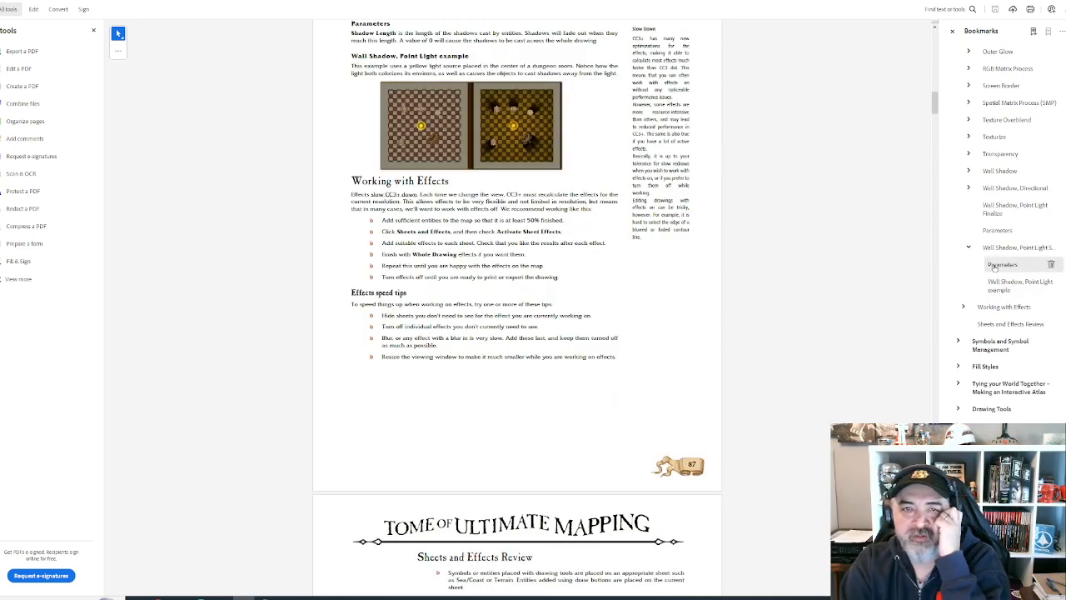
pyautogui.scroll(-3, 638, 306)
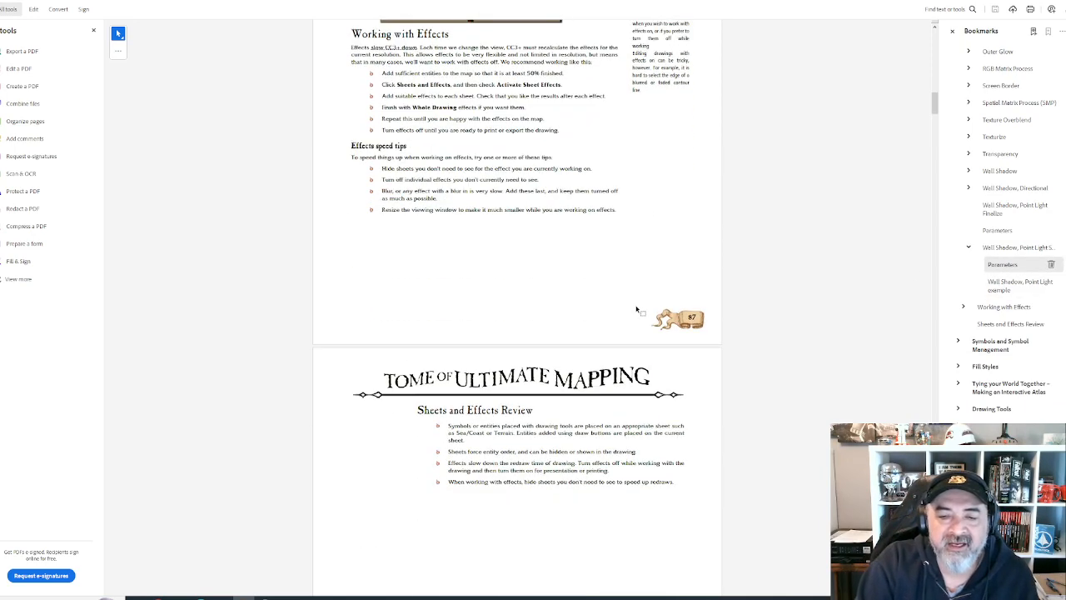
pyautogui.scroll(3, 638, 308)
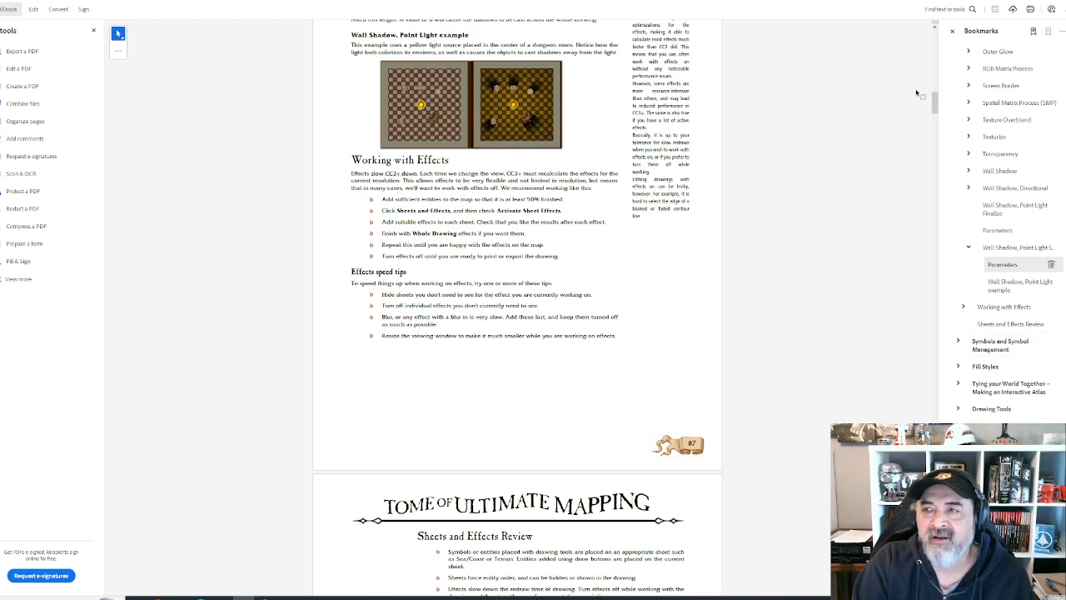
# - Search the manual for "light source", checking the desert map in Campaign Cartographer before returning to the PDF
pyautogui.click(973, 10)
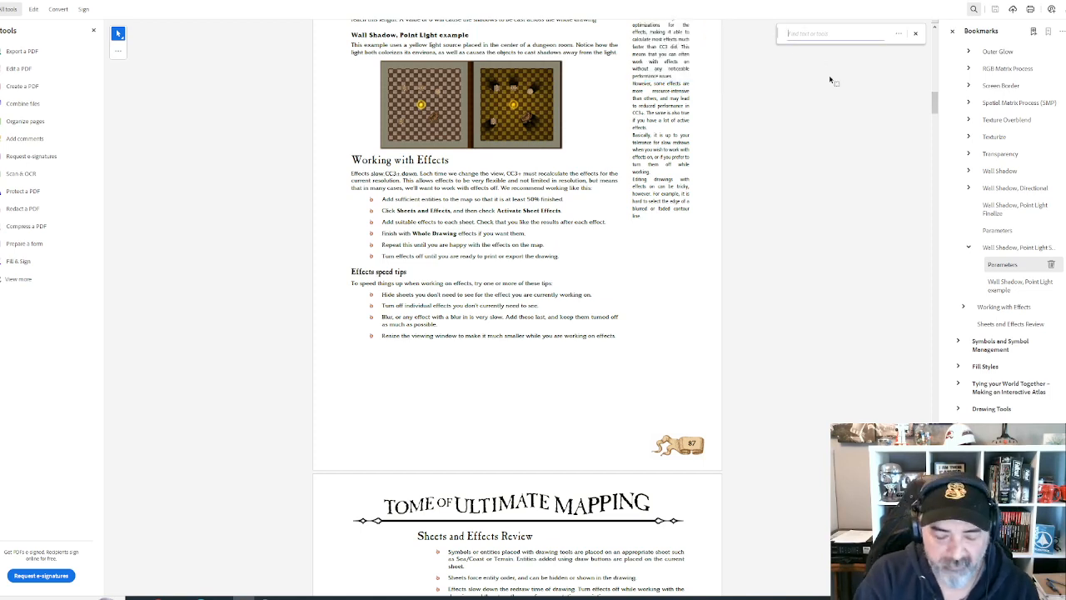
pyautogui.write('light source')
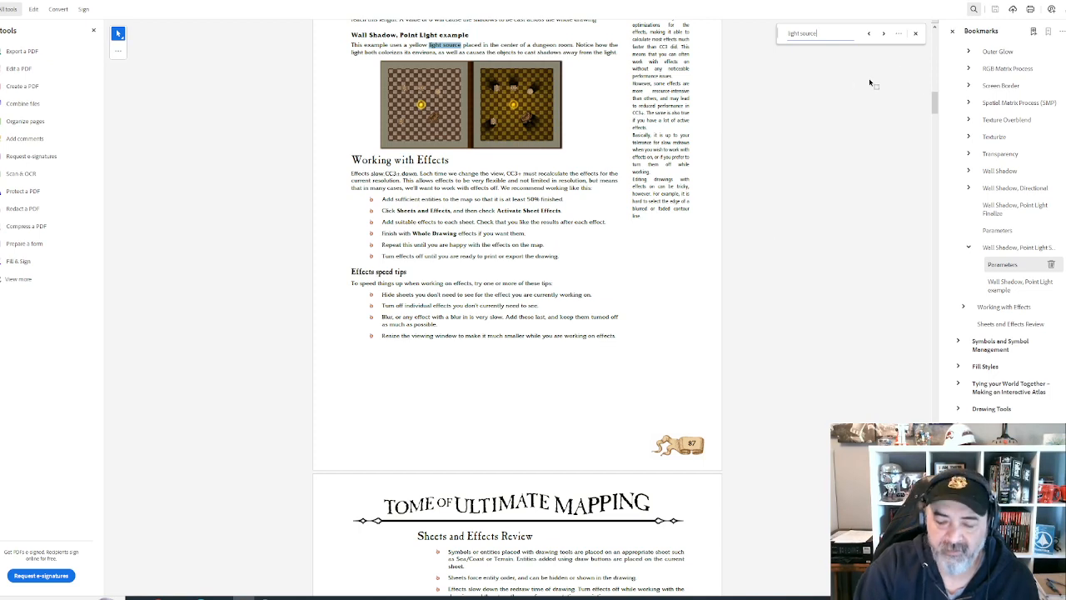
pyautogui.press('Return')
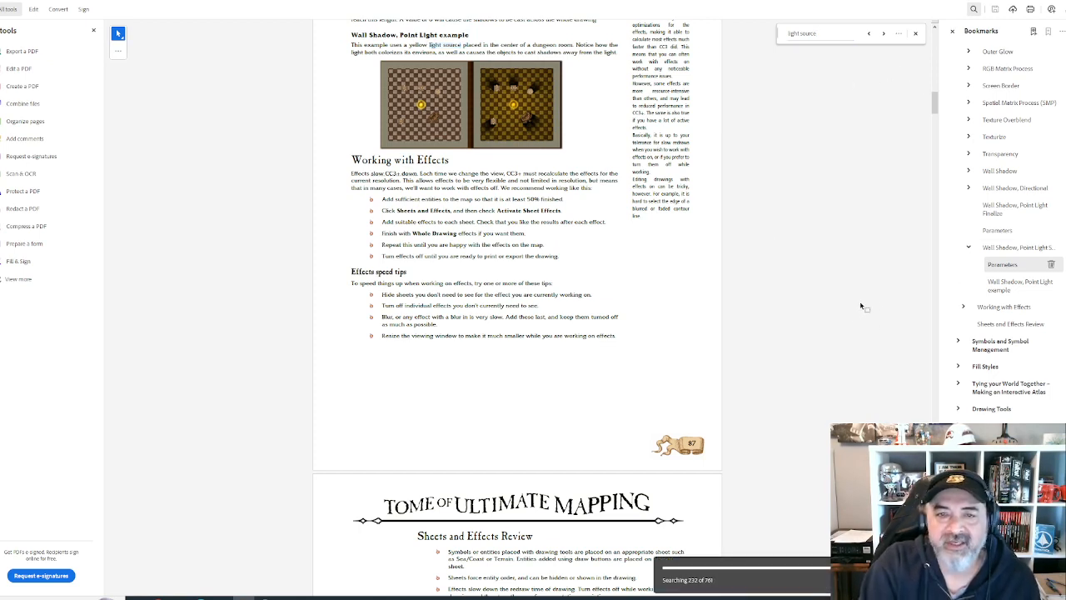
pyautogui.click(233, 598)
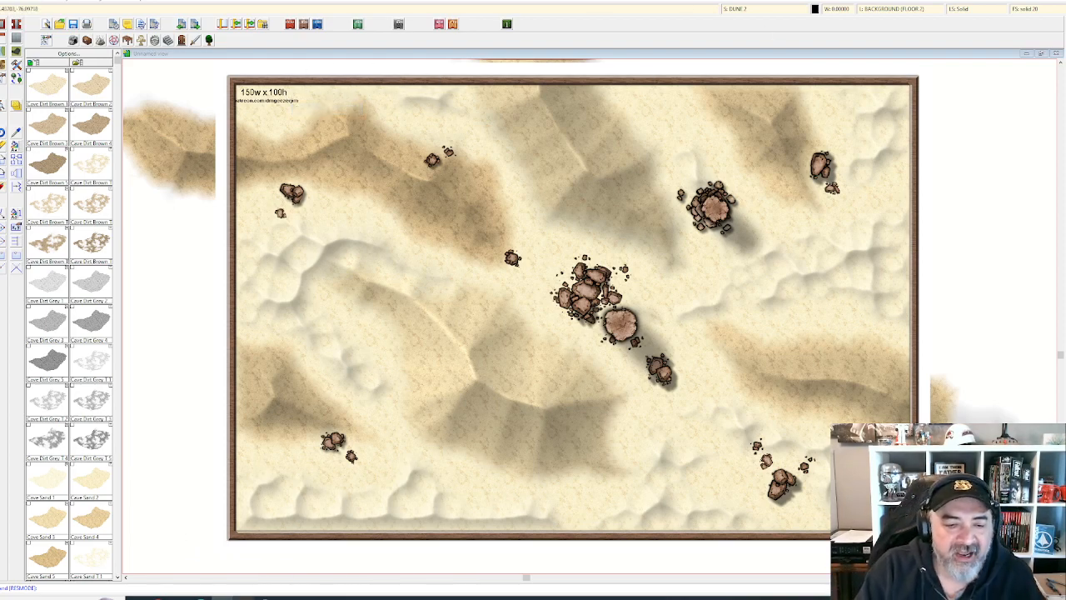
pyautogui.click(243, 597)
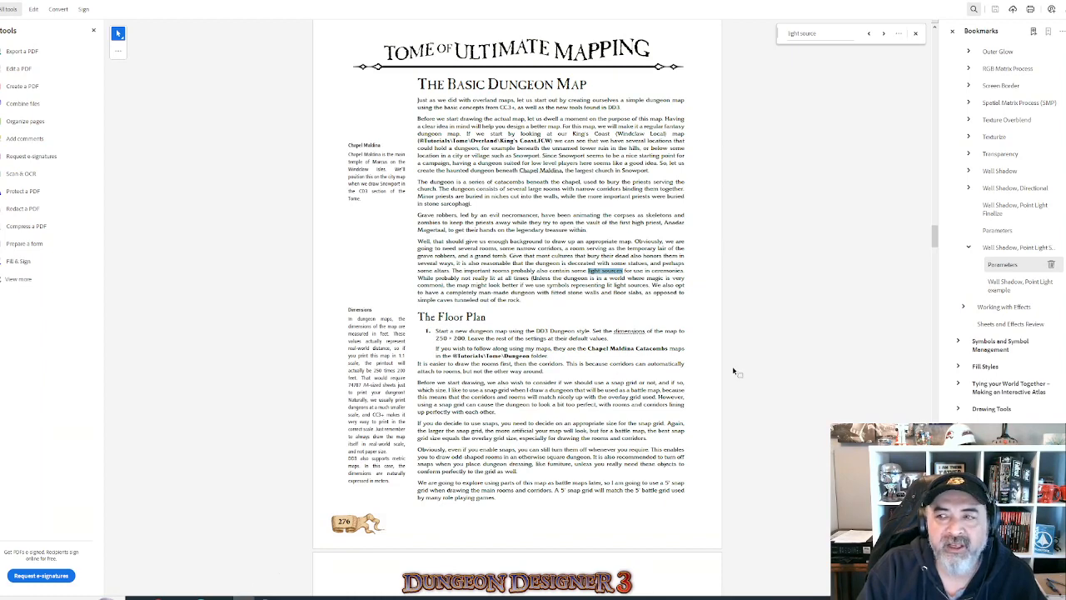
# - Step through the manual's "light source" matches to the Shadows and Lighting page and read its Global Sun section
pyautogui.click(885, 35)
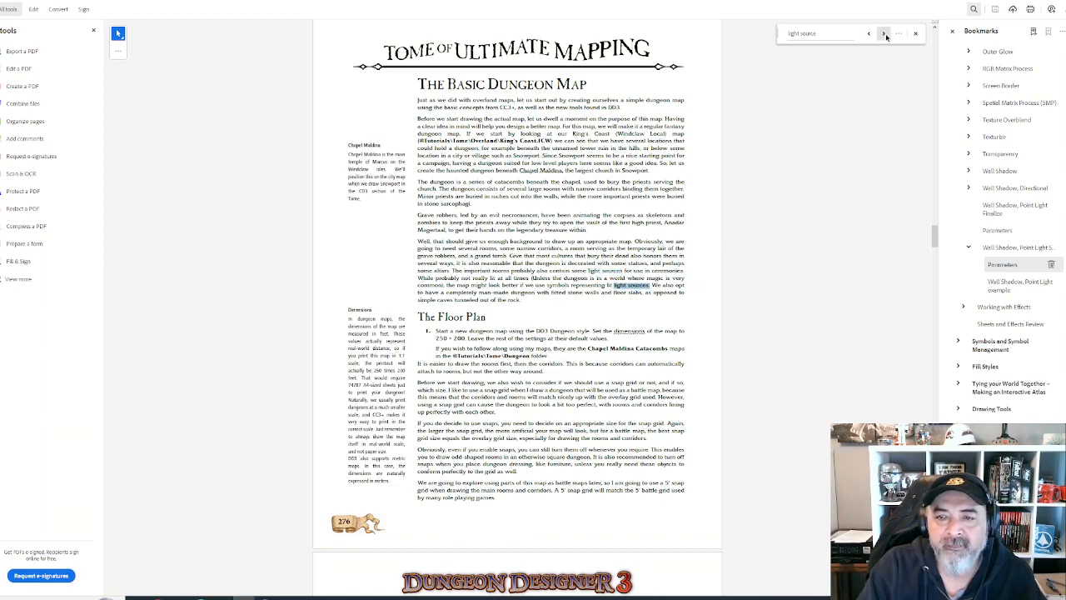
pyautogui.click(884, 34)
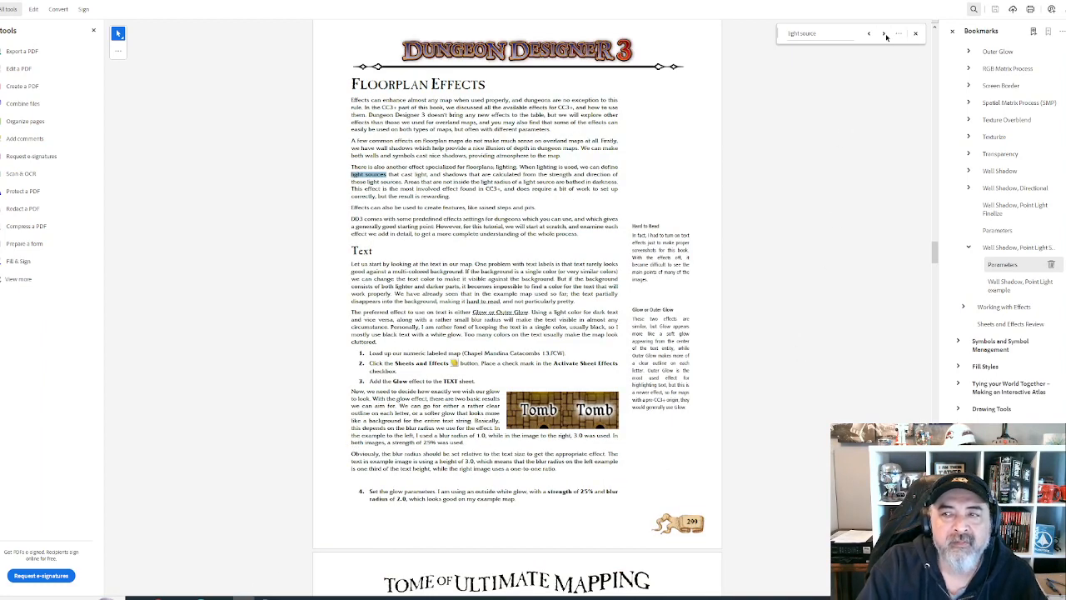
pyautogui.click(886, 36)
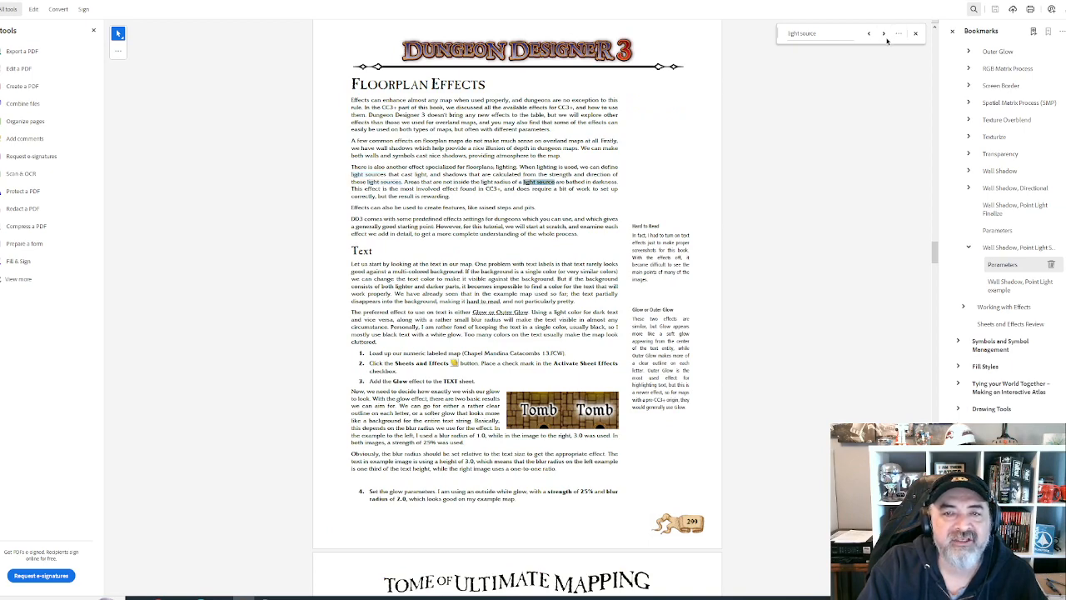
pyautogui.click(885, 34)
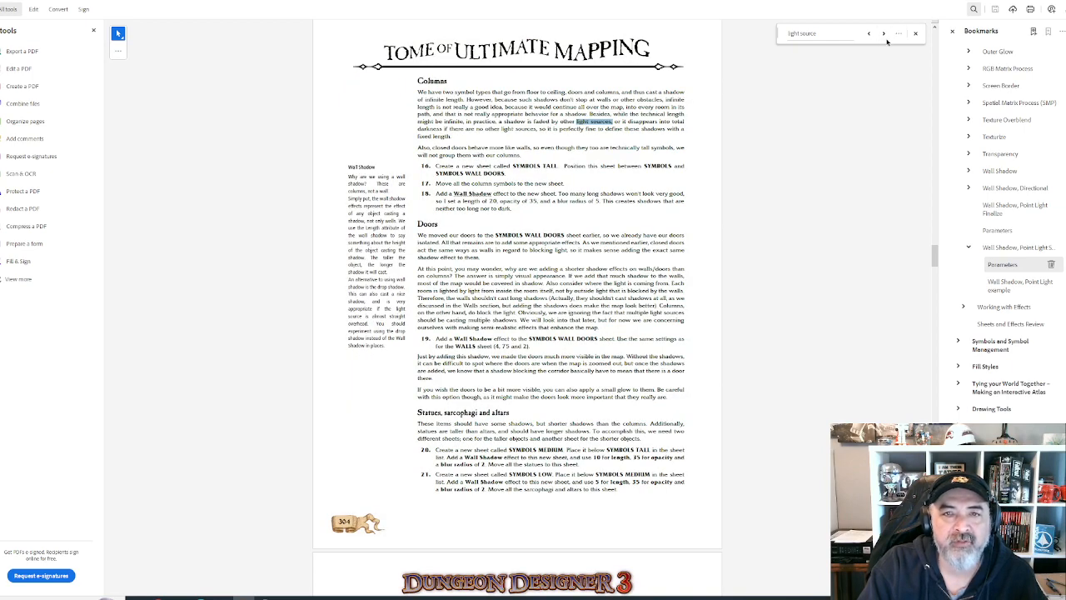
pyautogui.click(885, 35)
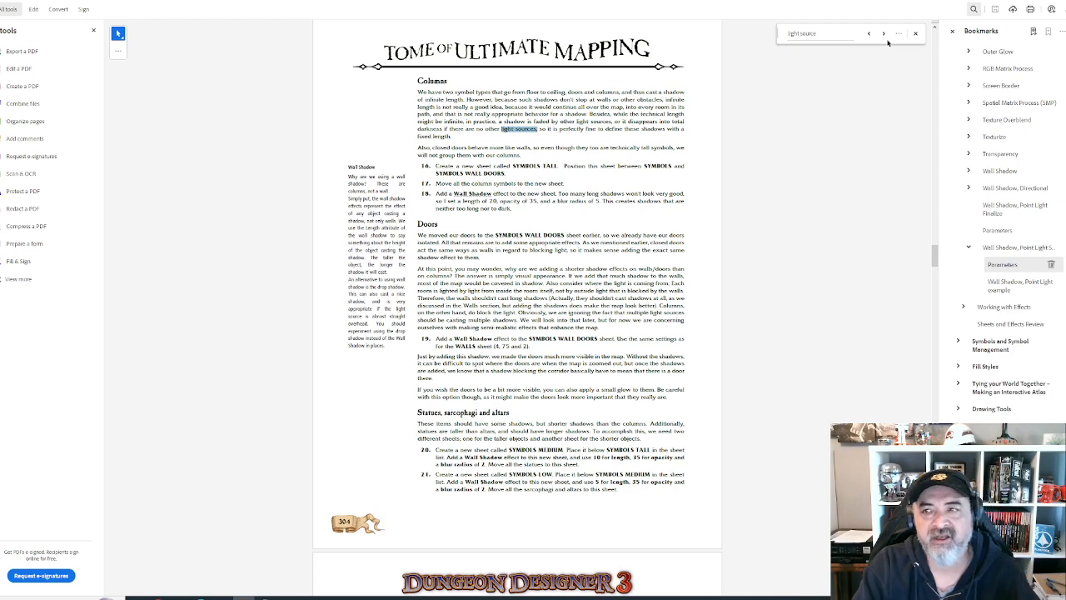
pyautogui.click(885, 35)
pyautogui.click(884, 35)
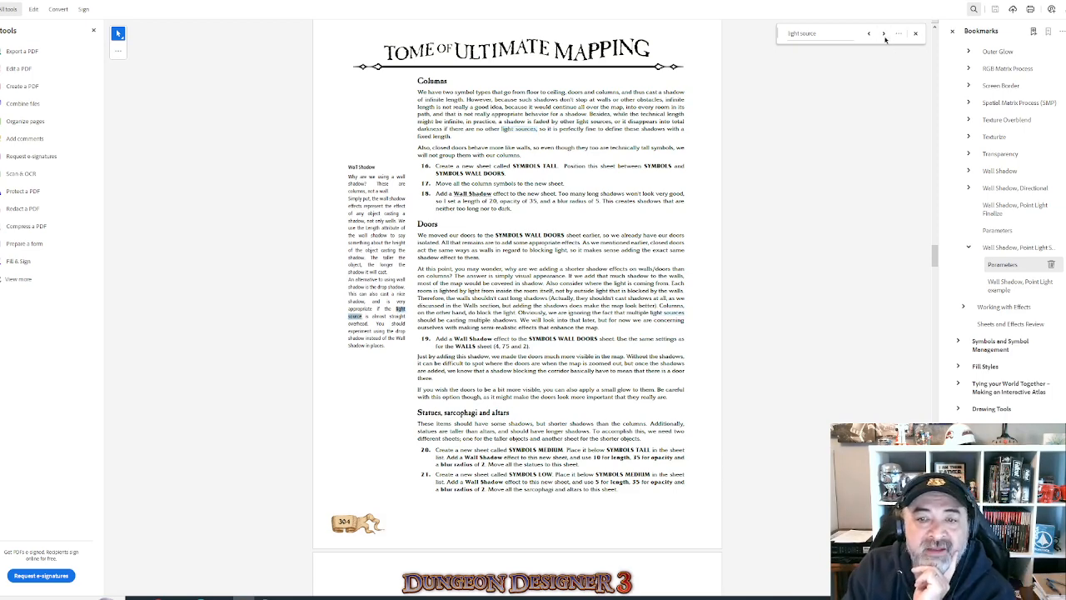
pyautogui.click(885, 37)
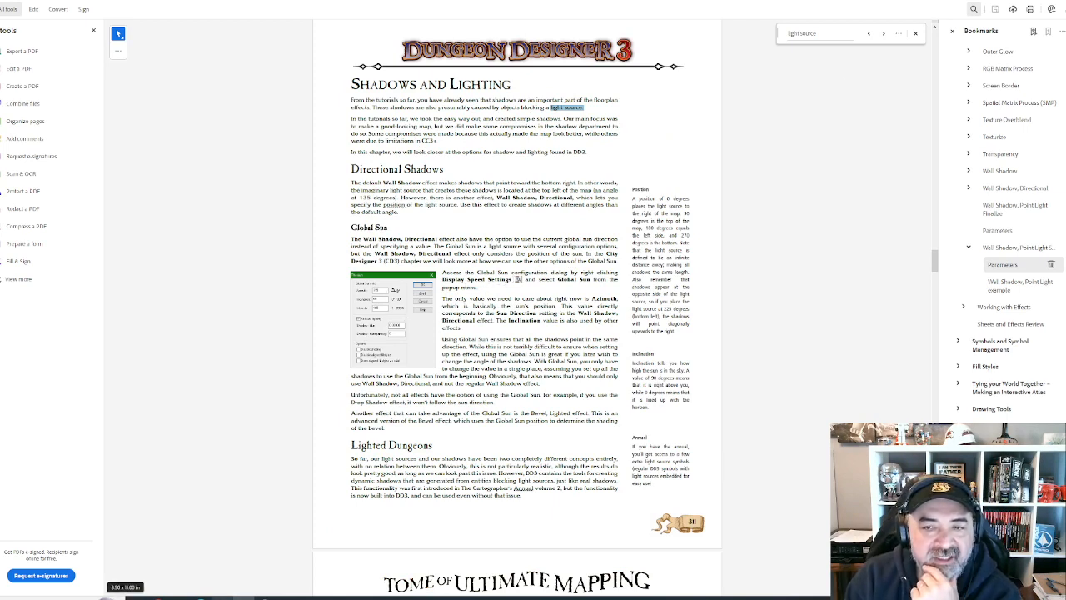
# - Switch to Campaign Cartographer, compare the Display Speed settings with the manual's Global Sun instructions, and save the drawing
pyautogui.click(212, 598)
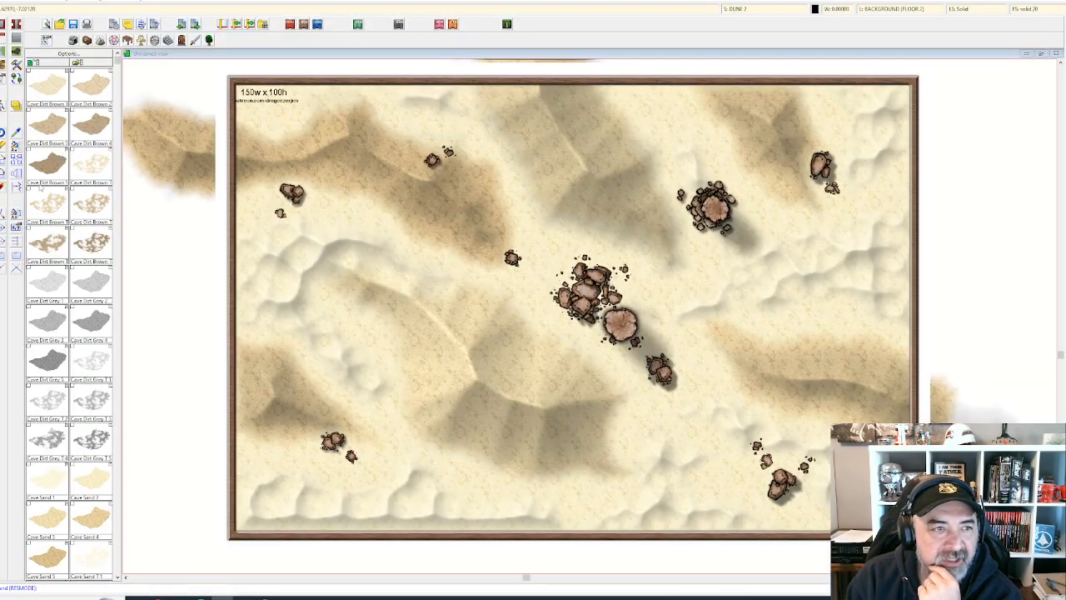
pyautogui.click(1, 106)
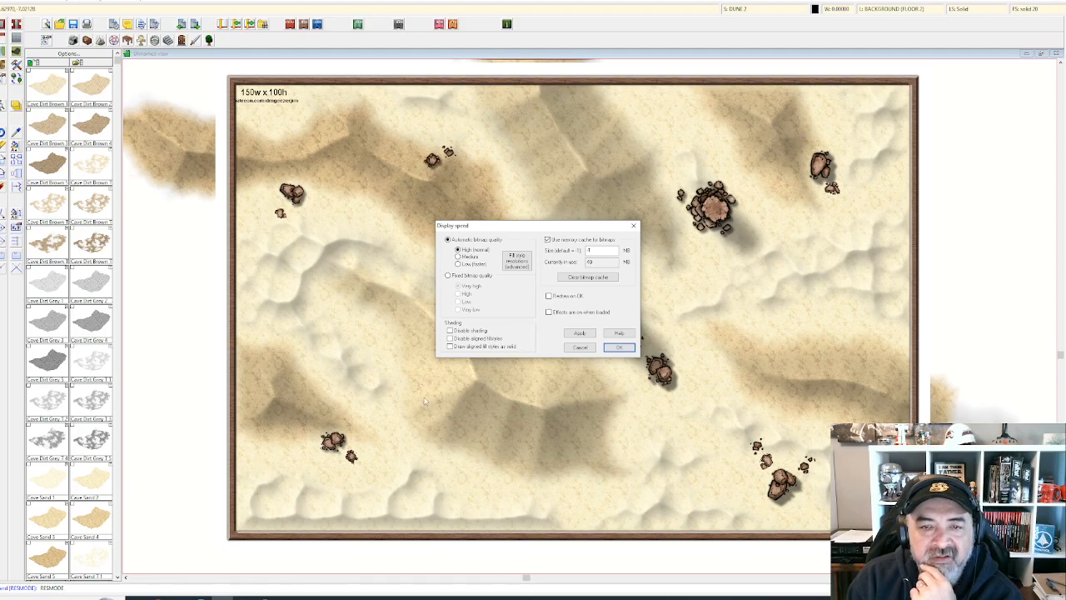
pyautogui.click(244, 598)
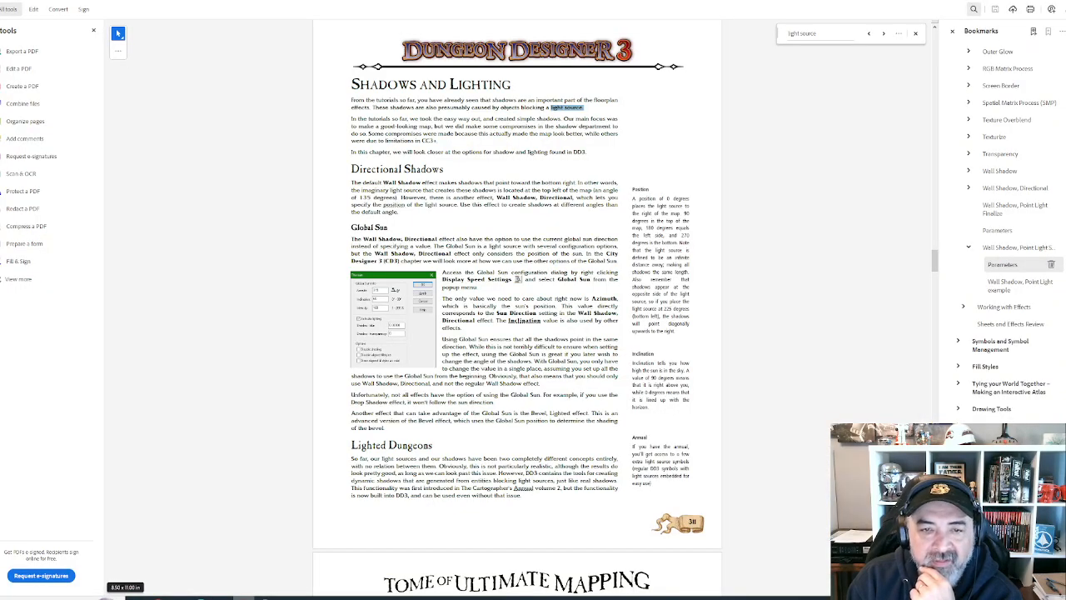
pyautogui.click(265, 598)
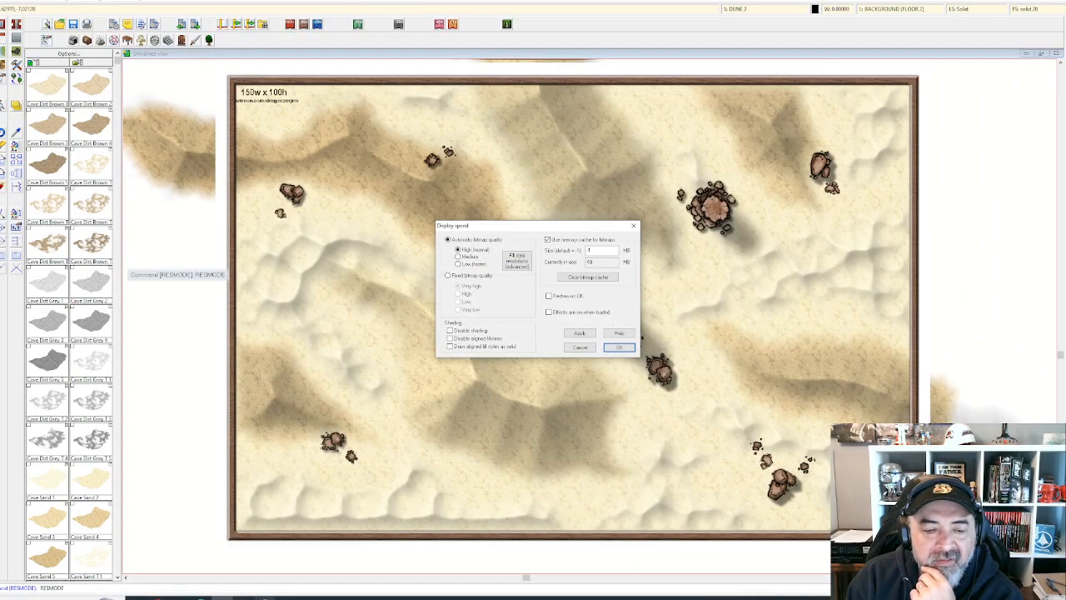
pyautogui.click(244, 598)
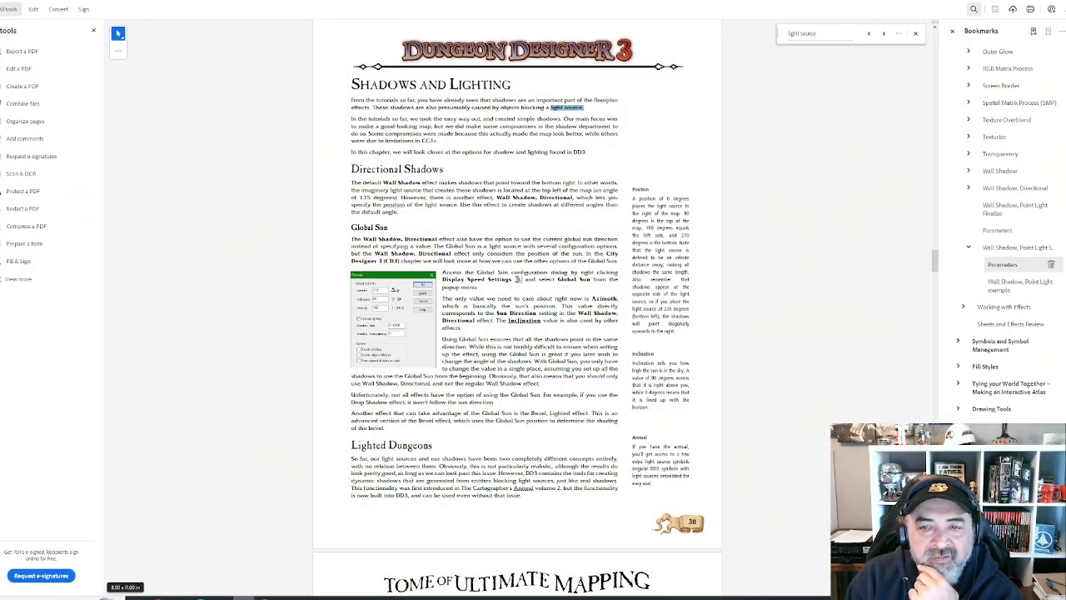
pyautogui.click(265, 599)
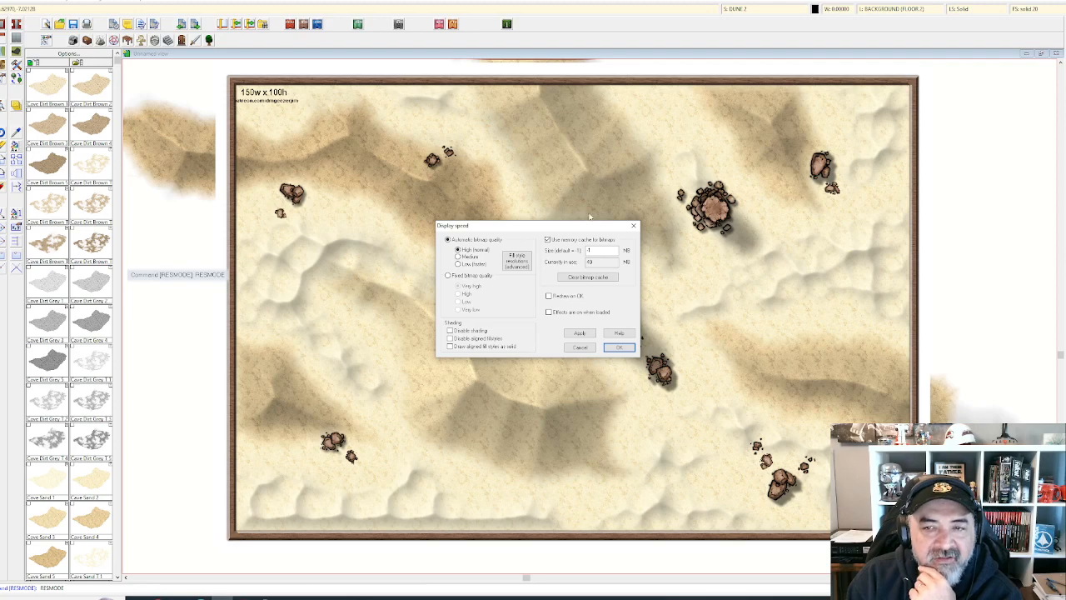
pyautogui.click(633, 225)
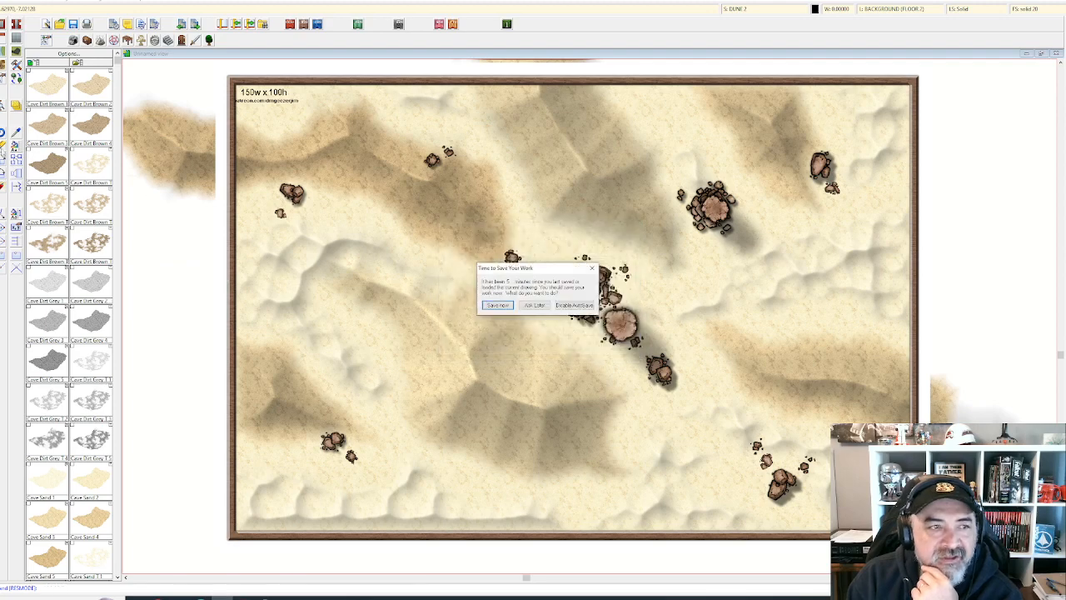
pyautogui.click(493, 306)
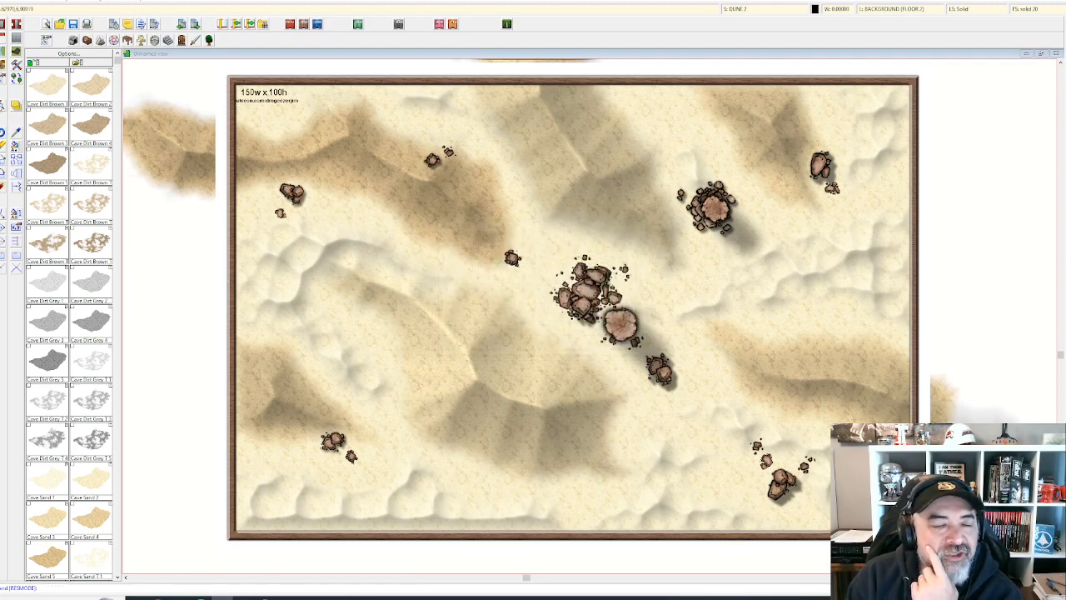
# - Set the Global Sun azimuth to 180 degrees and apply it to the desert map
pyautogui.rightClick(11, 106)
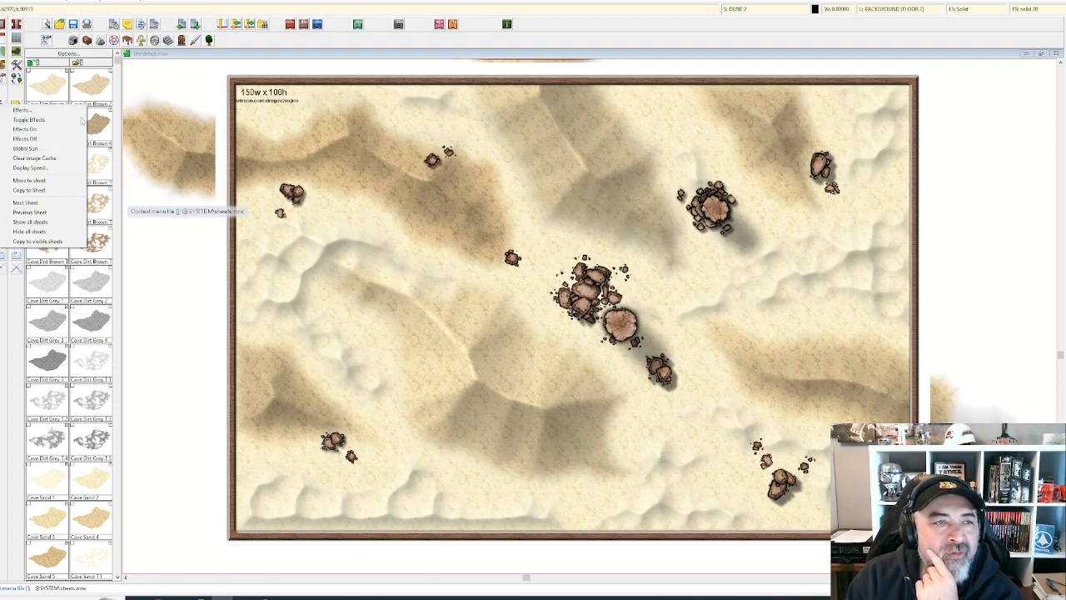
pyautogui.click(23, 148)
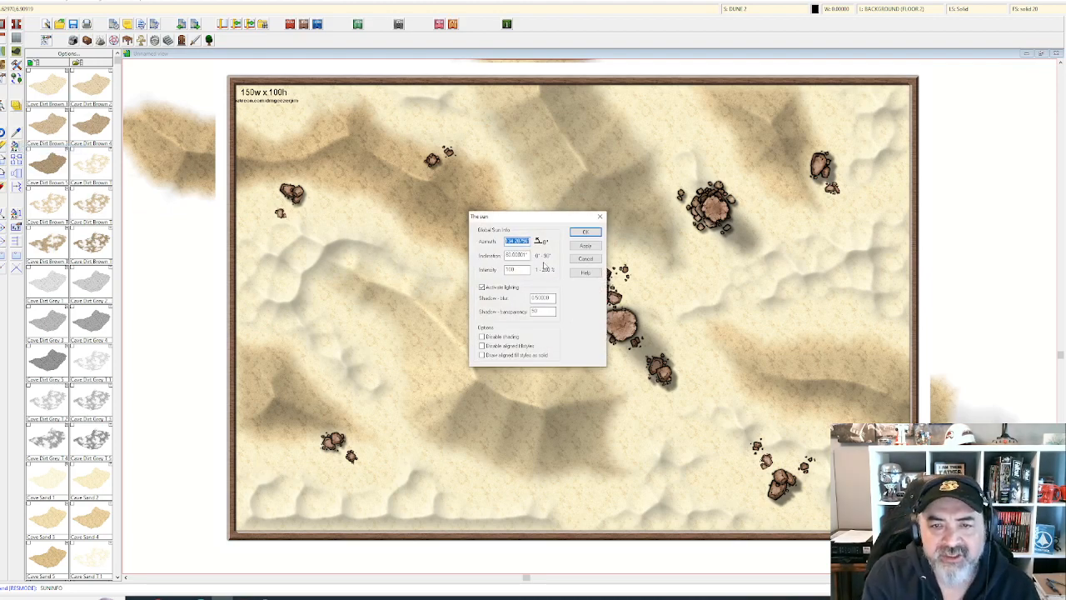
pyautogui.write('100')
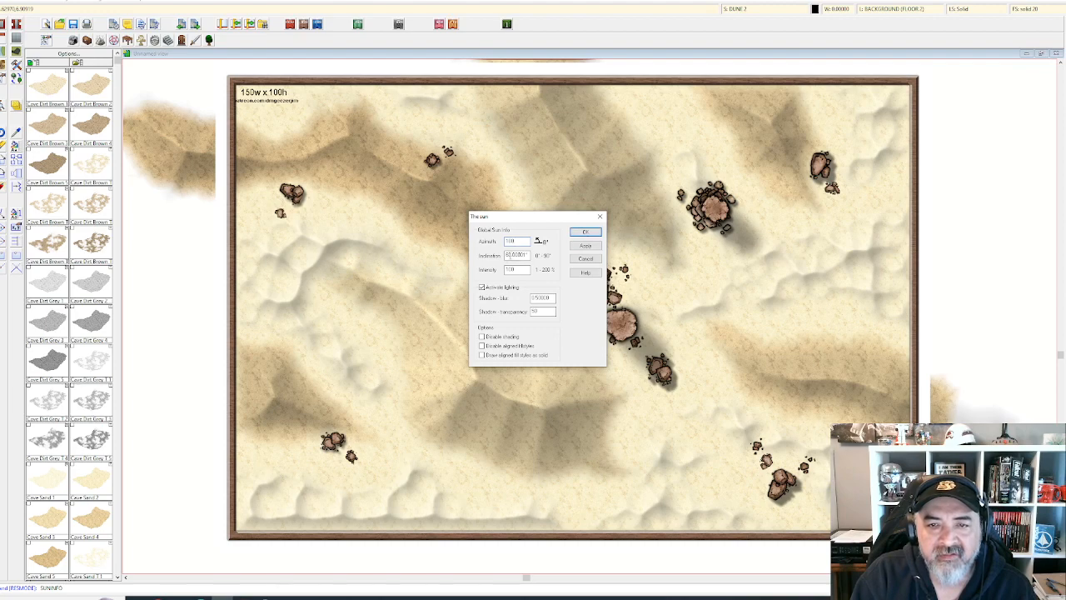
pyautogui.press('BackSpace')
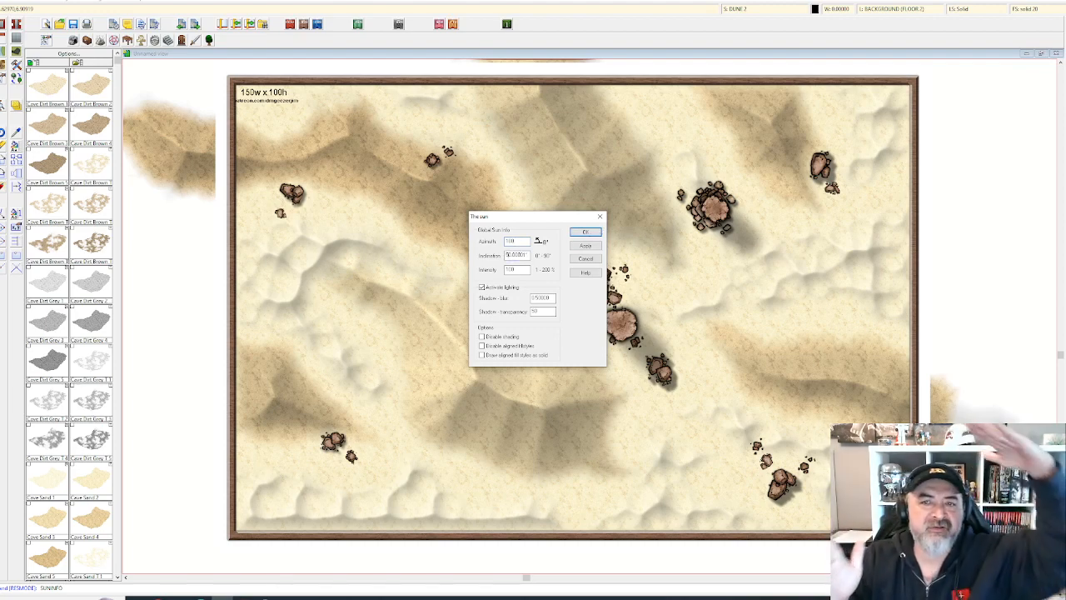
pyautogui.click(586, 246)
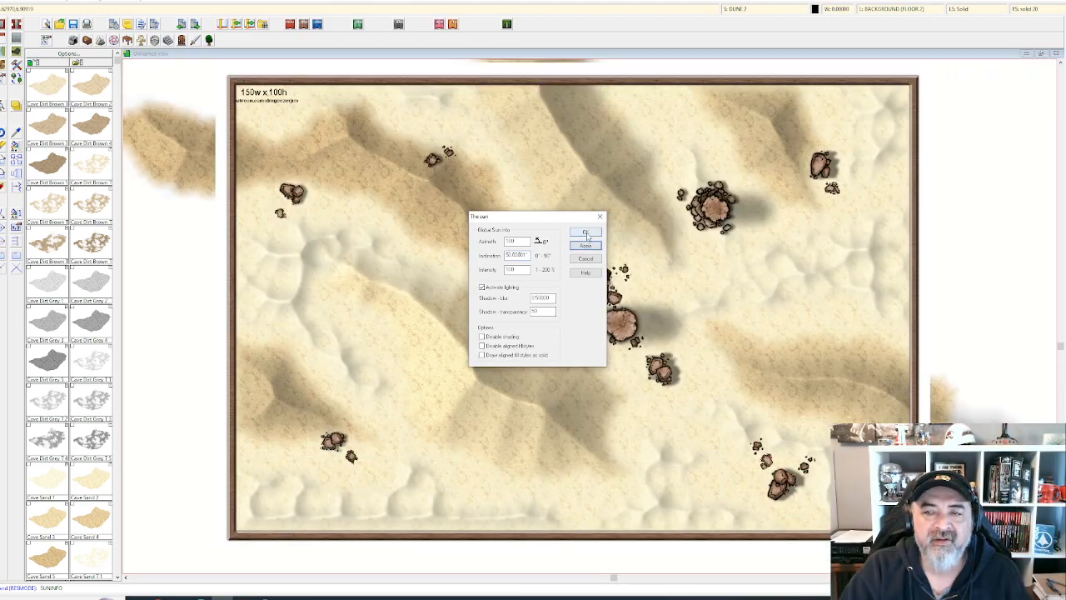
pyautogui.click(585, 232)
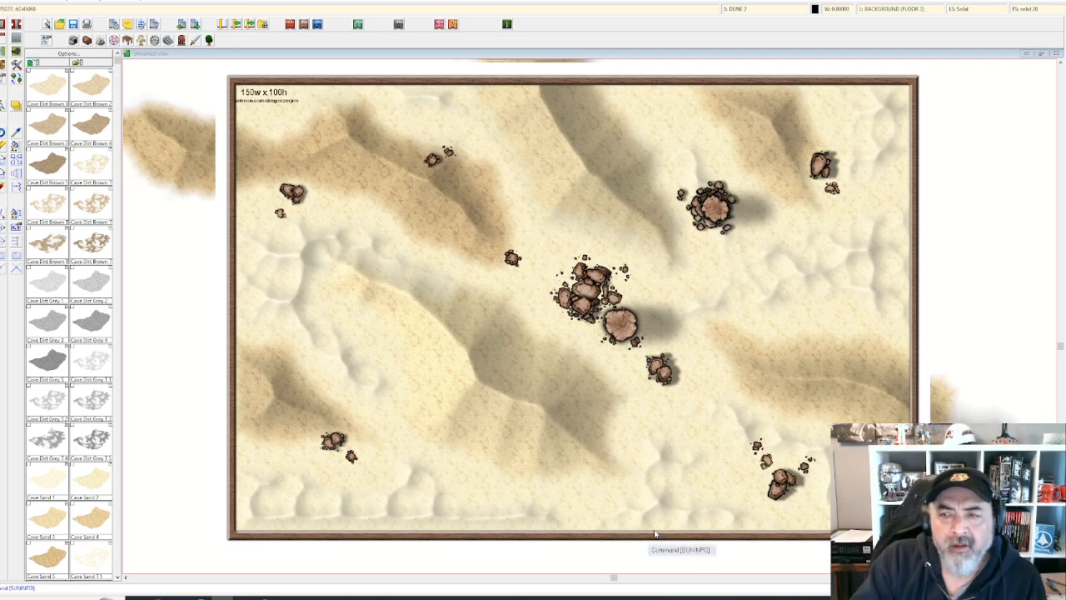
pyautogui.rightClick(800, 292)
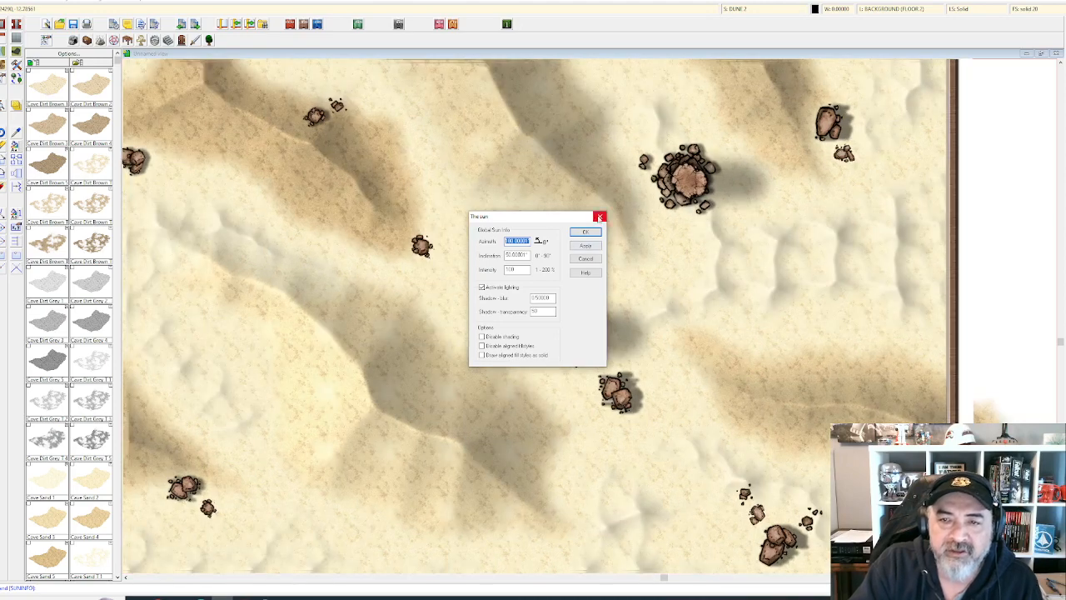
pyautogui.click(600, 216)
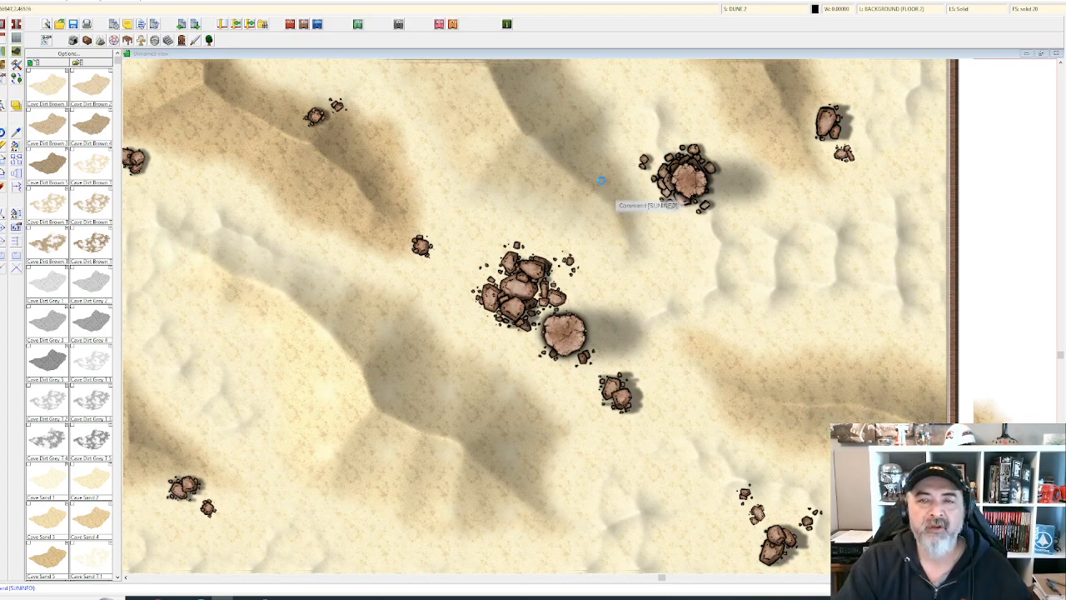
pyautogui.scroll(-1, 611, 189)
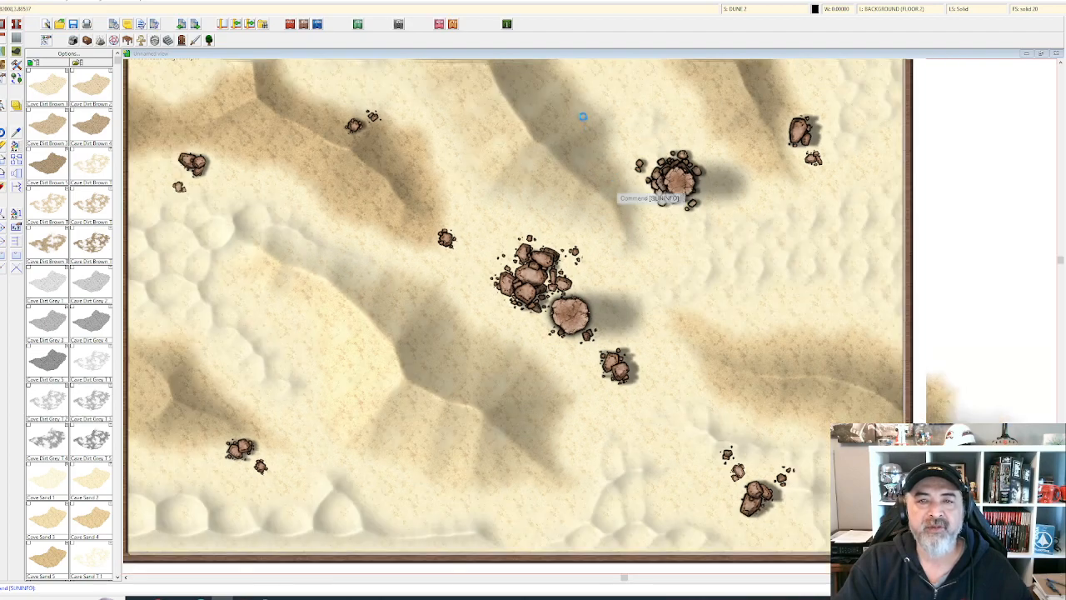
pyautogui.moveTo(589, 133); pyautogui.dragTo(632, 253)
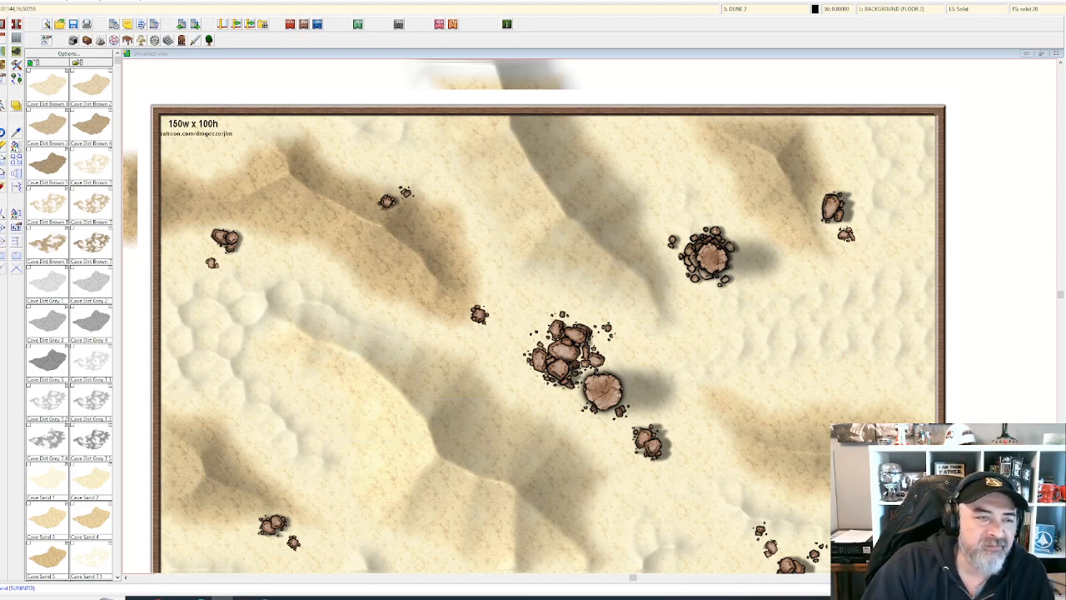
# - Move the larger of the two small rocks on the upper-left brown dune to the SYMBOLS FLAT sheet
pyautogui.click(17, 148)
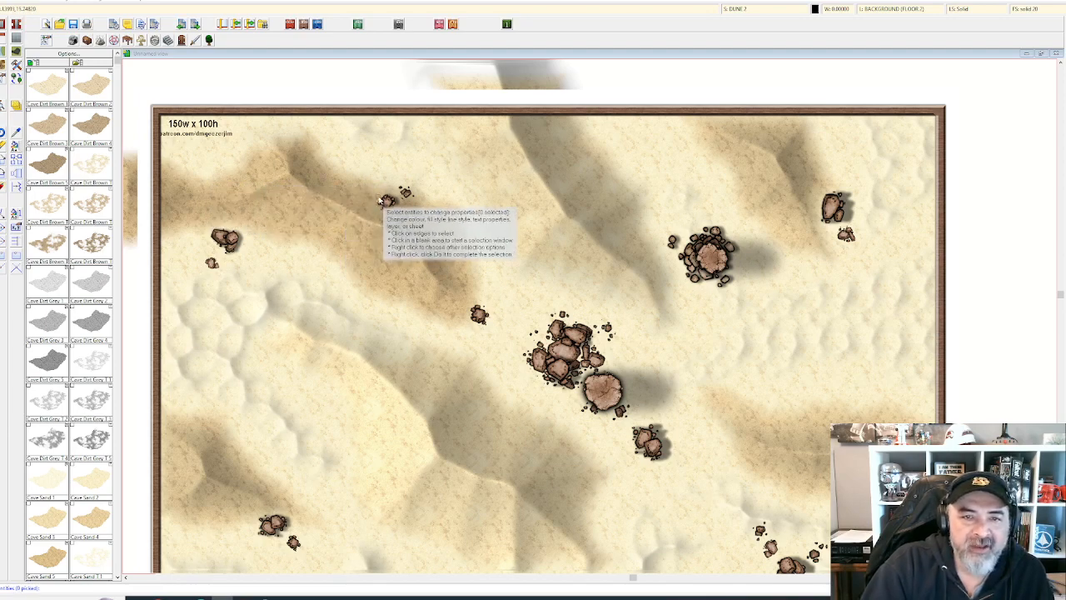
pyautogui.click(382, 203)
pyautogui.click(385, 202)
pyautogui.rightClick(387, 204)
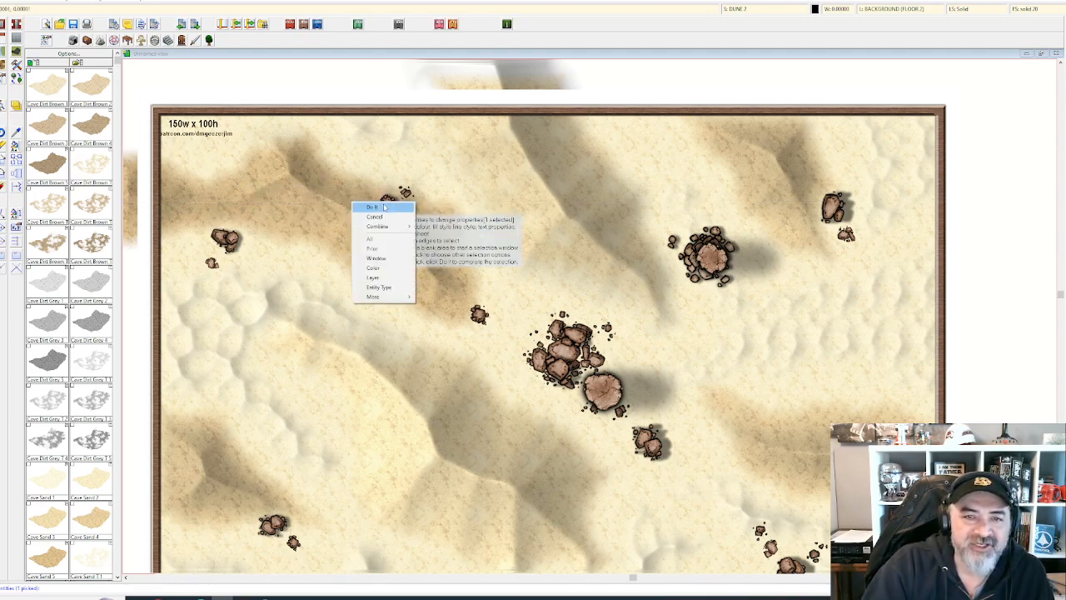
pyautogui.click(383, 209)
pyautogui.click(554, 312)
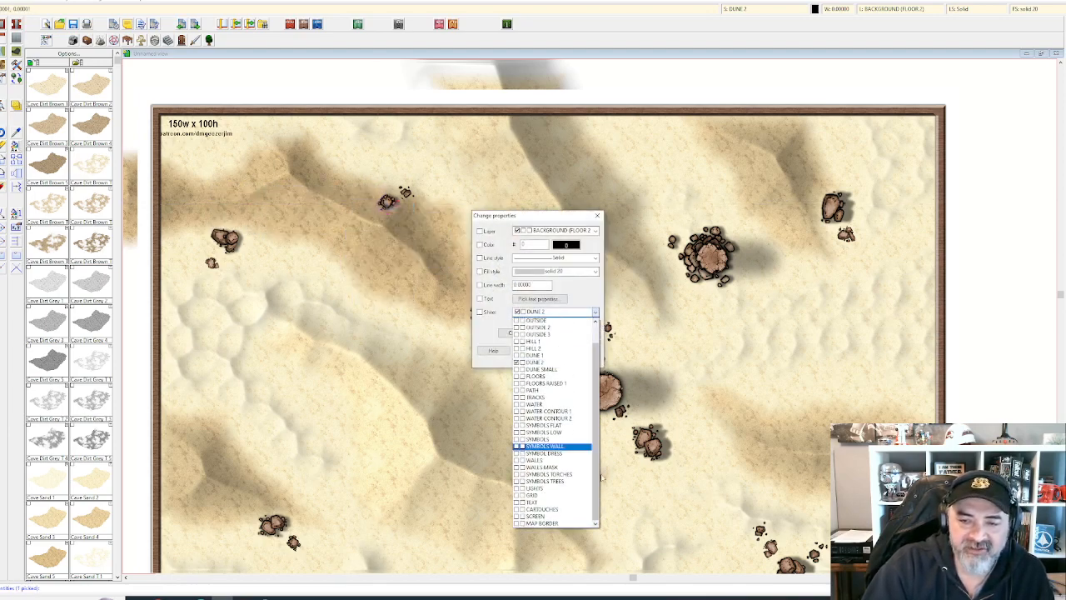
pyautogui.click(569, 434)
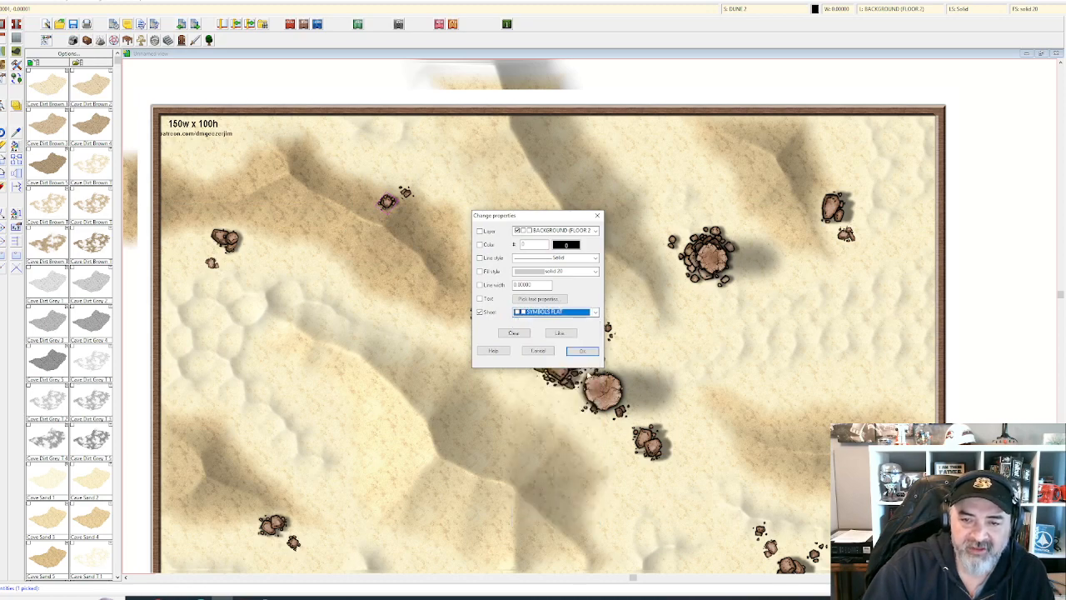
pyautogui.click(583, 350)
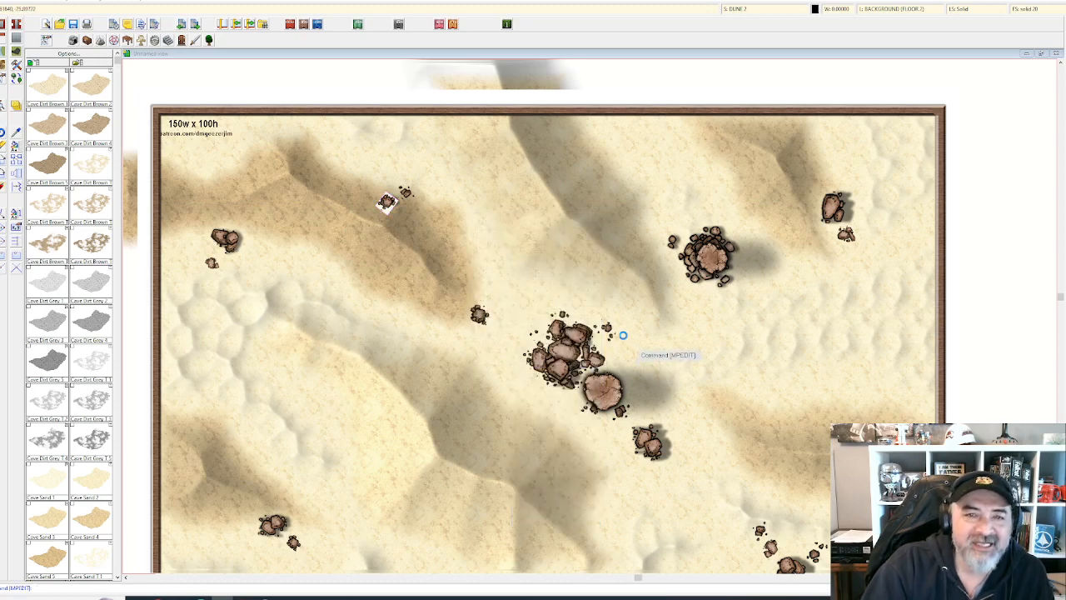
pyautogui.scroll(1, 621, 329)
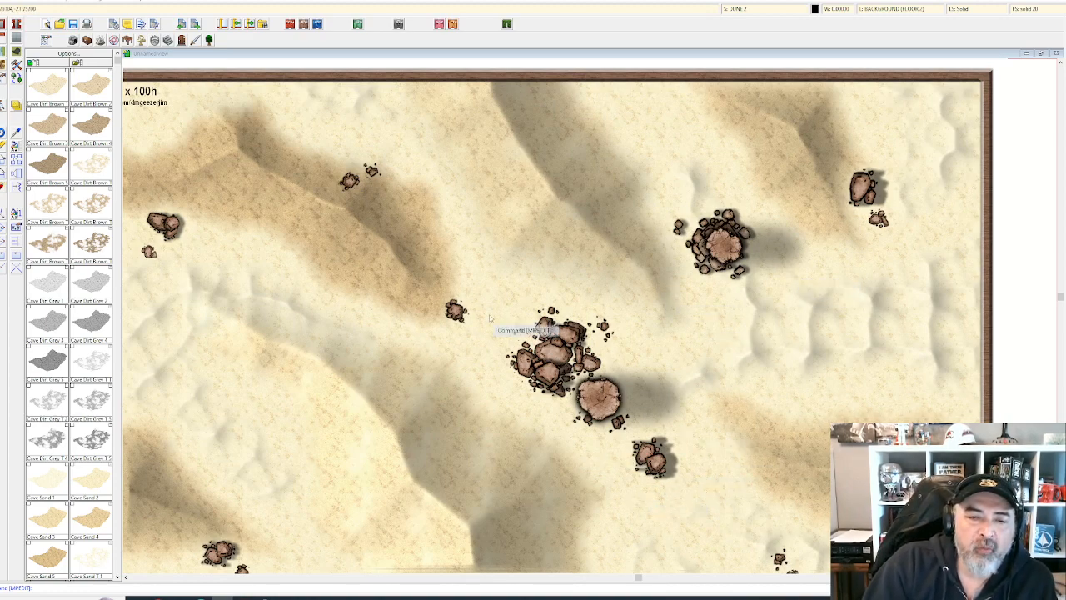
# - Deactivate the sheet effects for the drawing and look over the dunes' plain layered shapes across the map
pyautogui.click(773, 8)
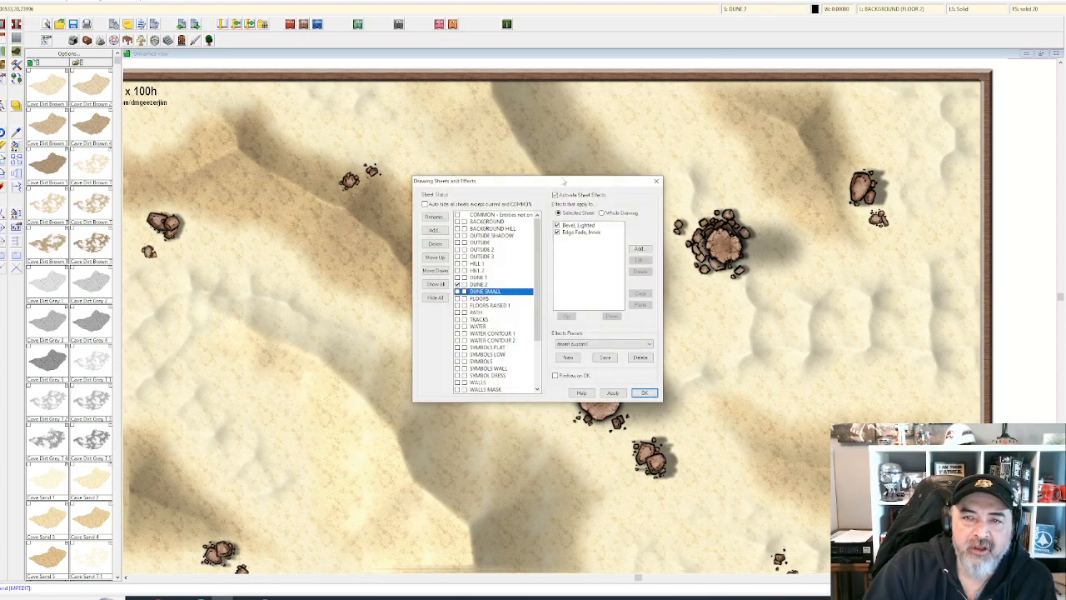
pyautogui.click(555, 194)
pyautogui.click(614, 393)
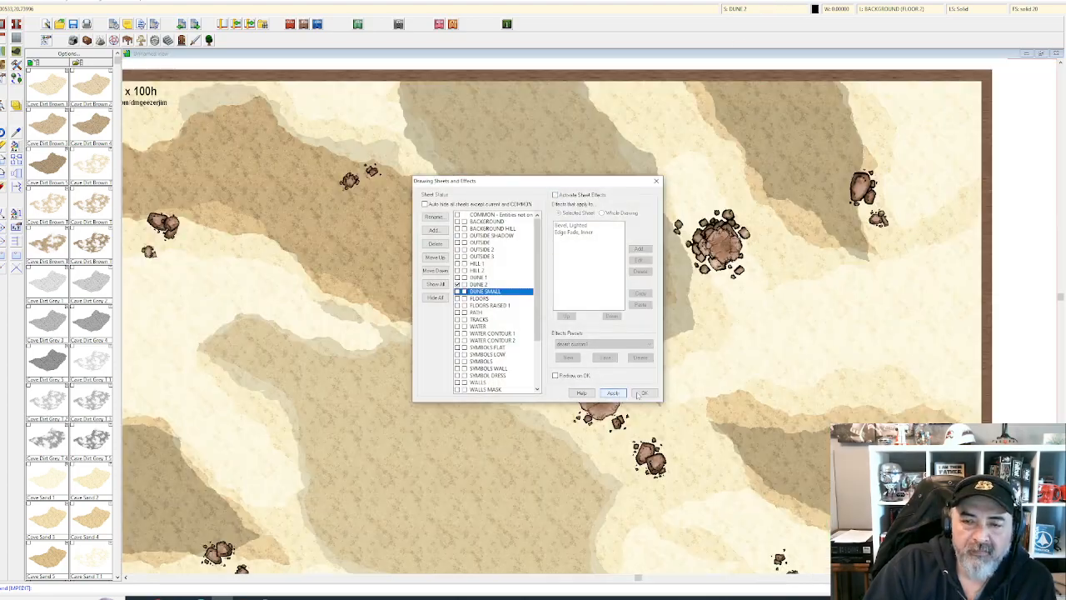
pyautogui.click(646, 394)
pyautogui.moveTo(629, 358); pyautogui.dragTo(625, 179)
pyautogui.scroll(-1, 621, 180)
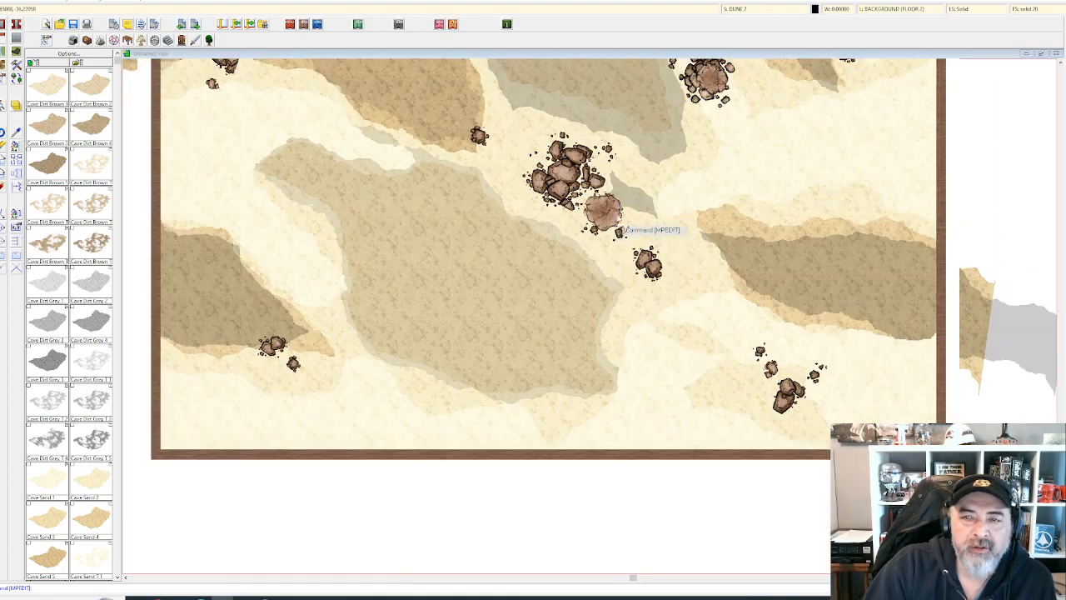
pyautogui.moveTo(598, 261); pyautogui.dragTo(573, 391)
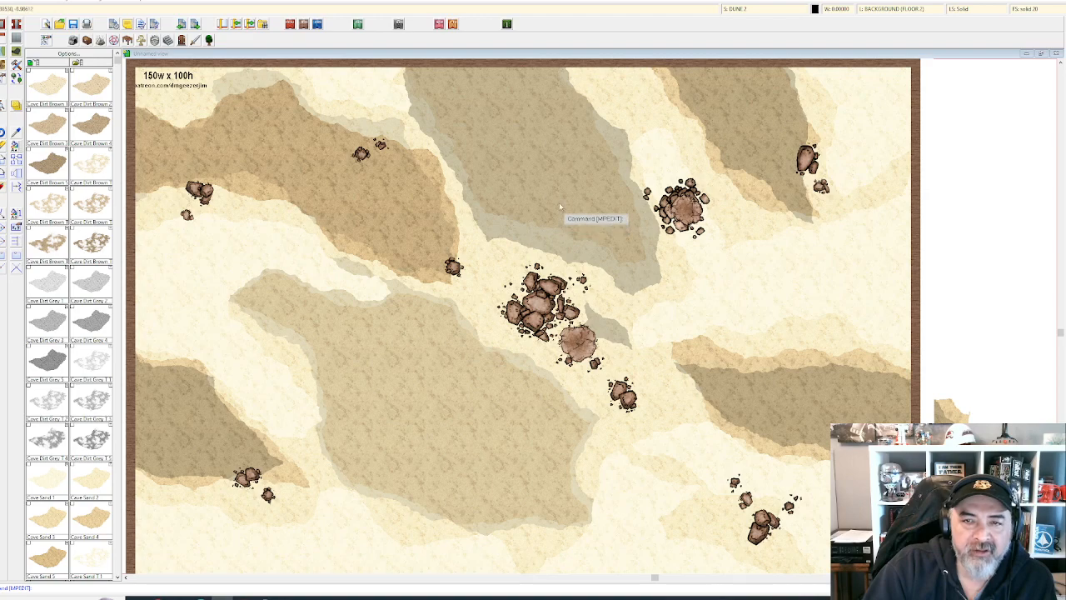
# - Activate the sheet effects and open the Bevel, Lighted settings of the DUNE 1 sheet beside the sheet list
pyautogui.click(762, 8)
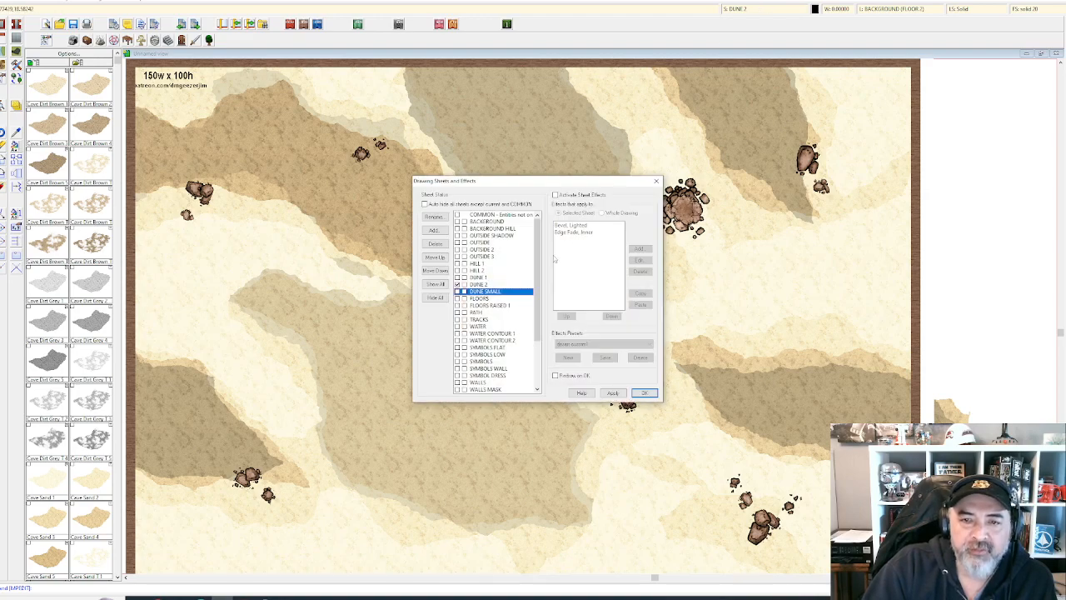
pyautogui.click(484, 278)
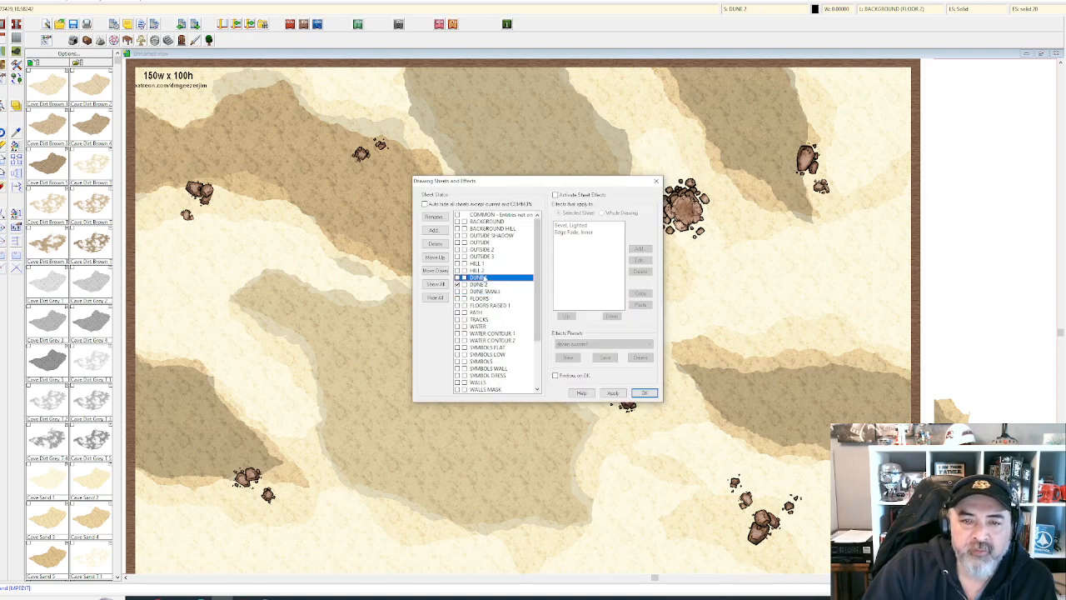
pyautogui.click(555, 195)
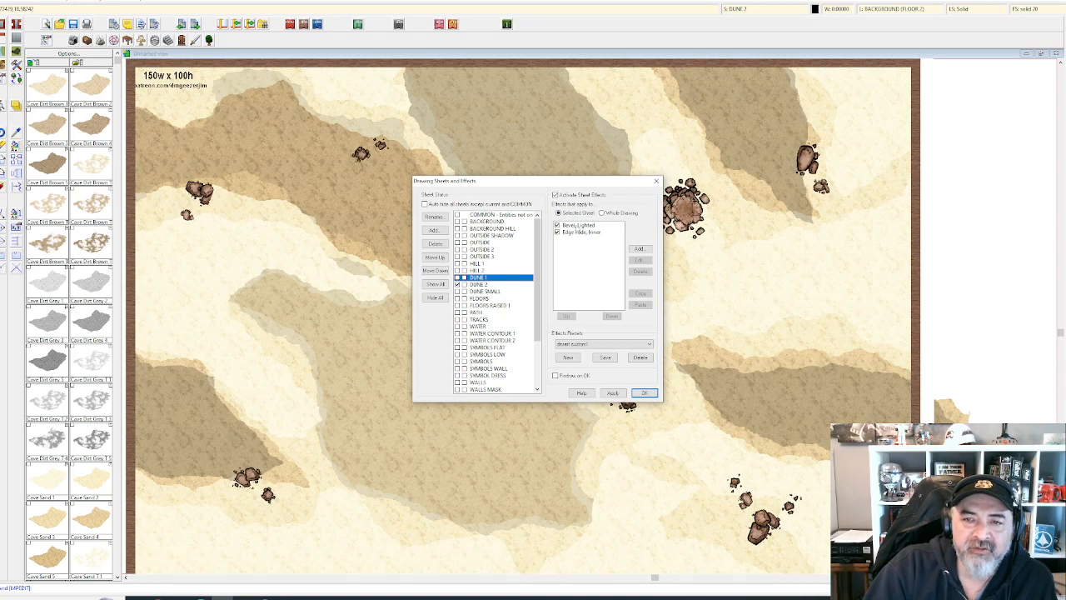
pyautogui.click(583, 225)
pyautogui.click(640, 260)
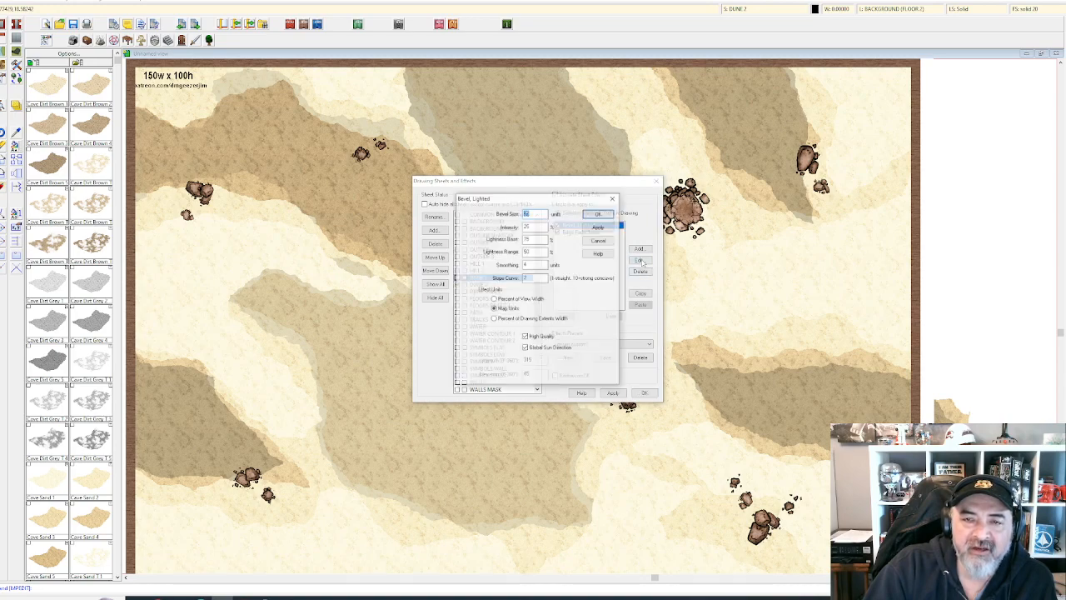
pyautogui.moveTo(562, 200)
pyautogui.mouseDown()
pyautogui.moveTo(506, 183)
pyautogui.moveTo(340, 186)
pyautogui.mouseUp()
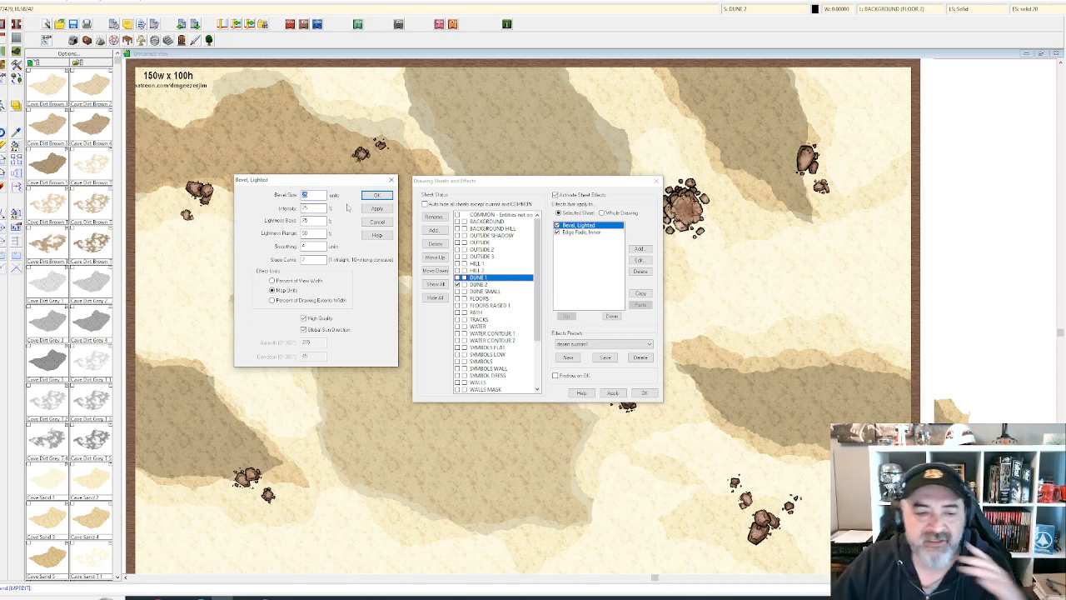
# - Switch to the PDF manual, look up the Bevel, Lighted parameters and examples, and return to Campaign Cartographer
pyautogui.click(244, 597)
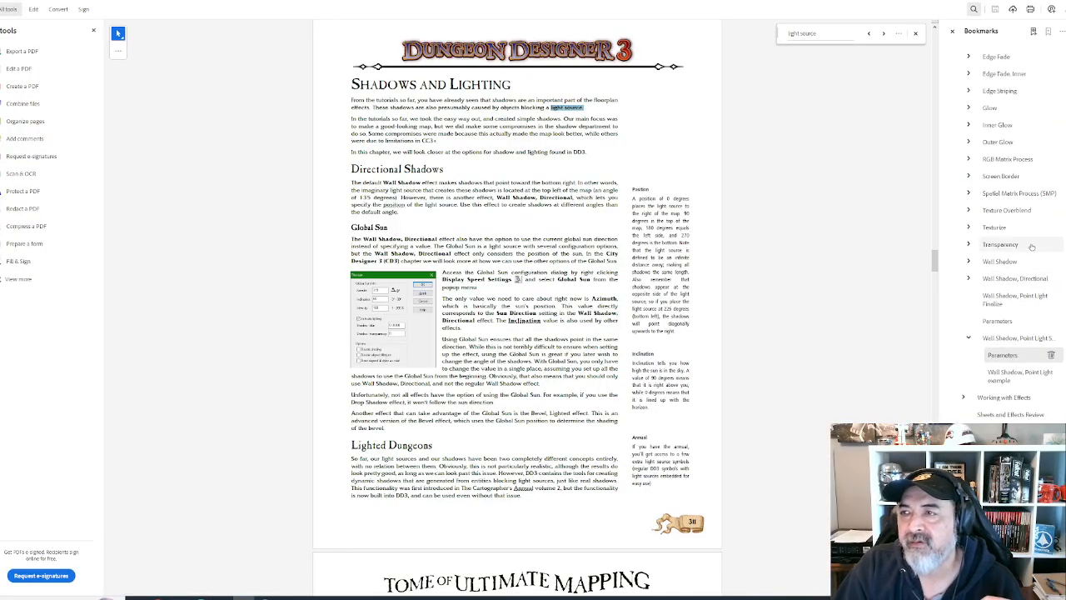
pyautogui.scroll(5, 1033, 241)
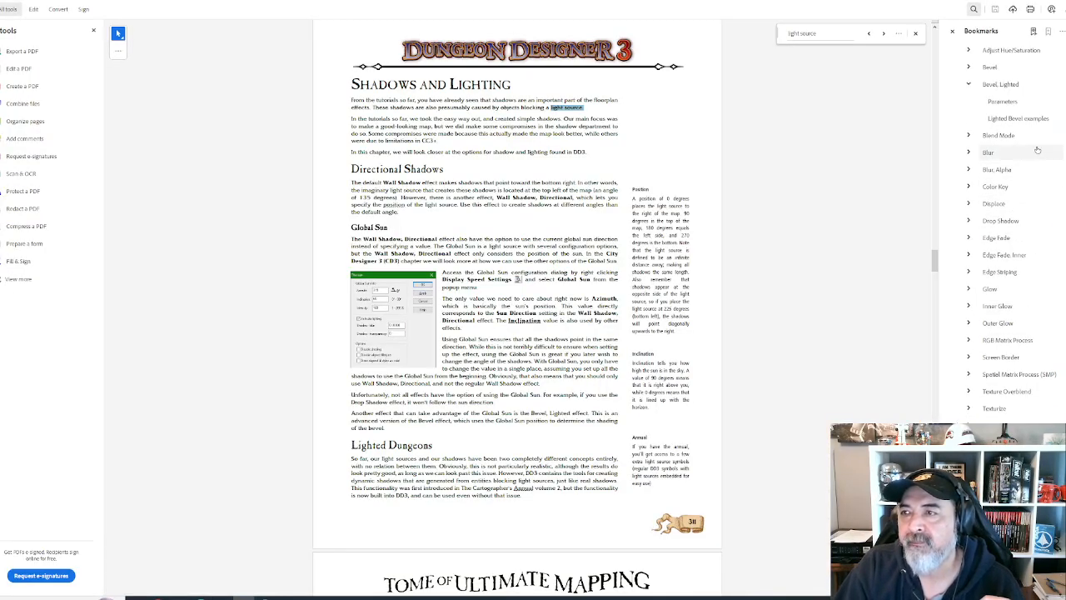
pyautogui.click(1004, 85)
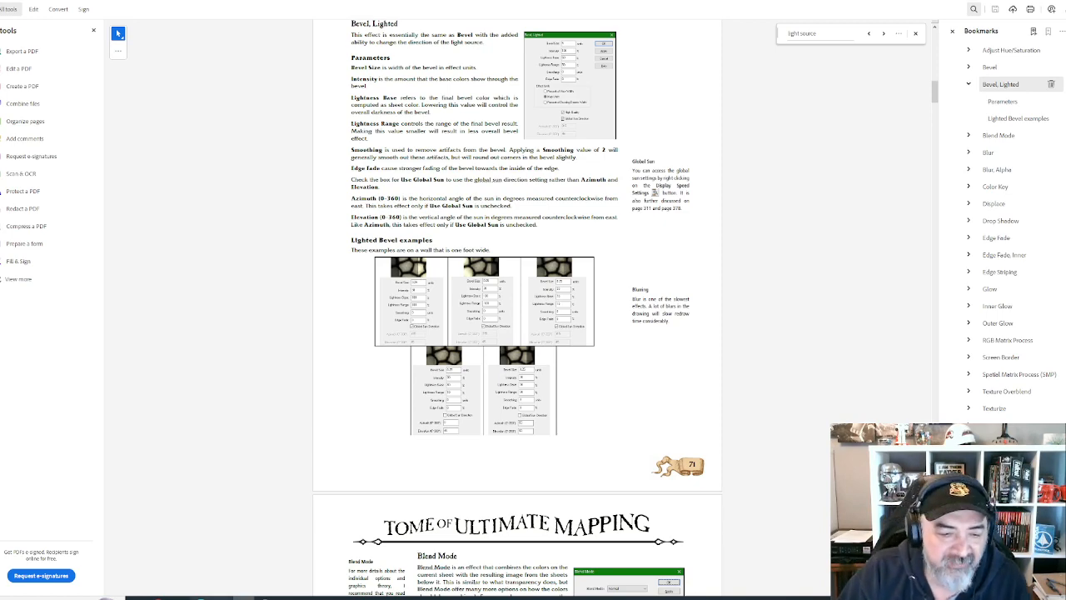
pyautogui.moveTo(222, 599)
pyautogui.click(221, 571)
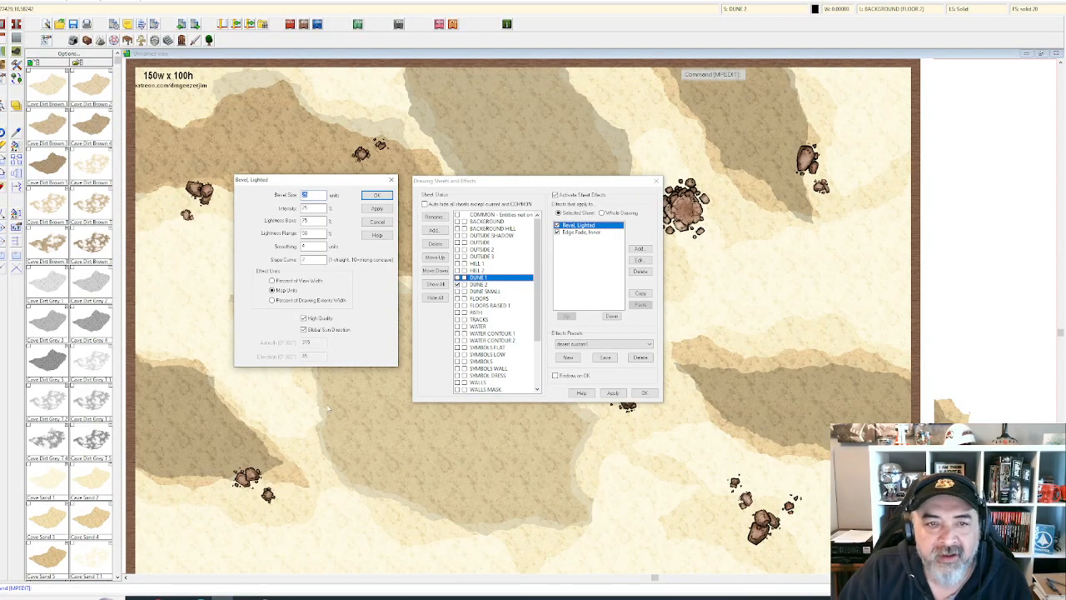
# - Accept the DUNE 1 sheet's Bevel, Lighted settings and apply the sheet effects to the desert map
pyautogui.press('Tab')
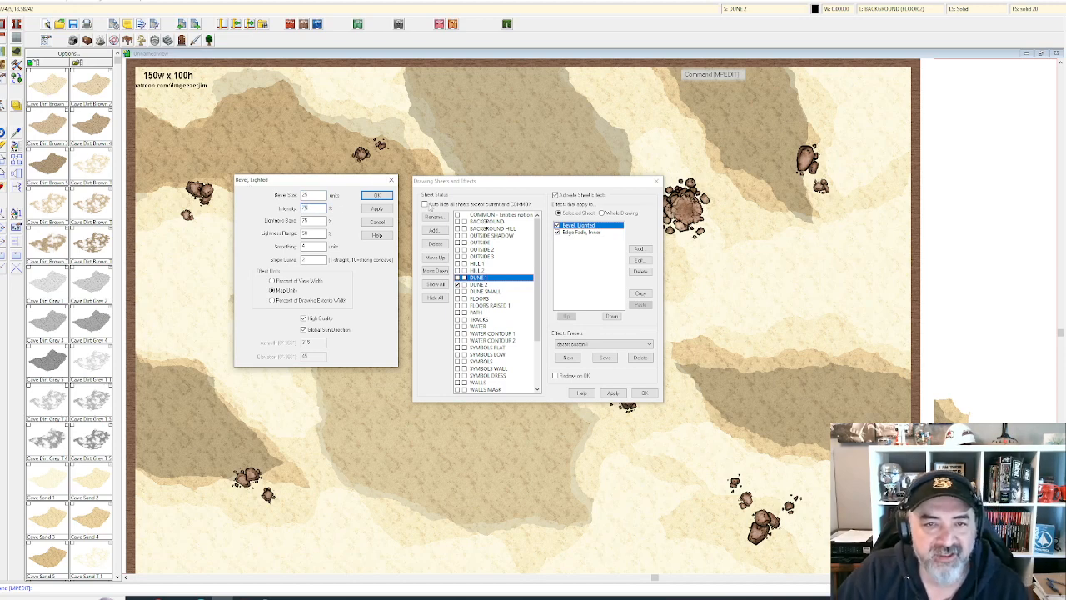
pyautogui.click(377, 195)
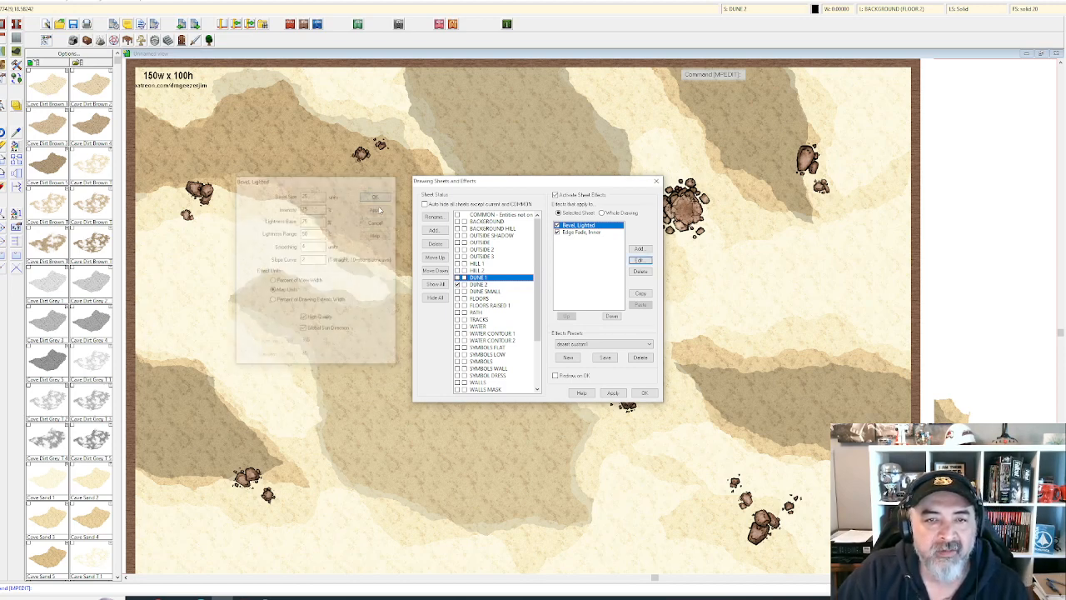
pyautogui.click(613, 392)
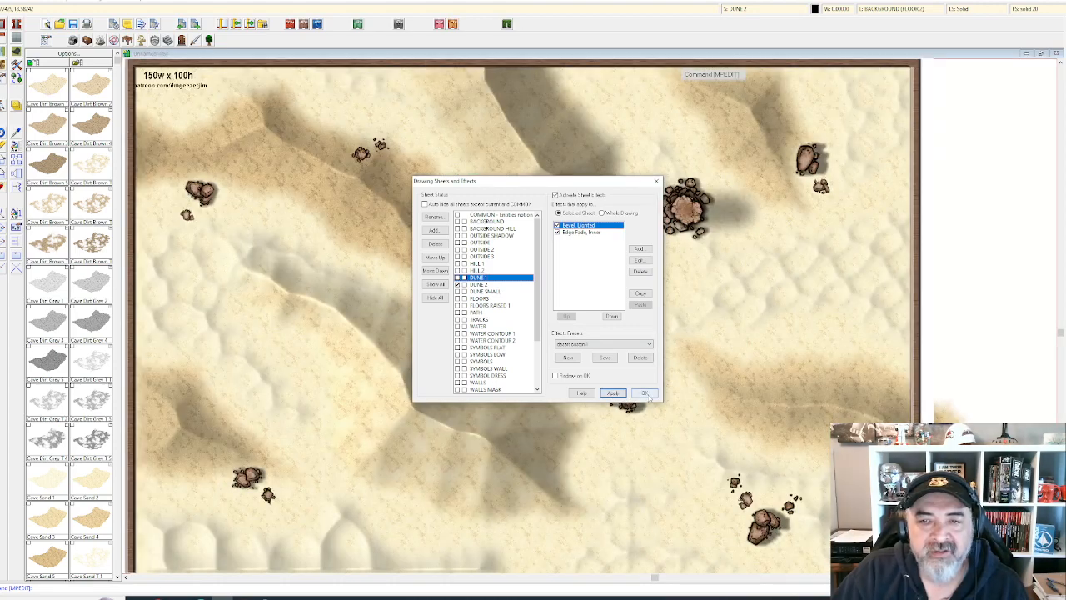
pyautogui.click(645, 393)
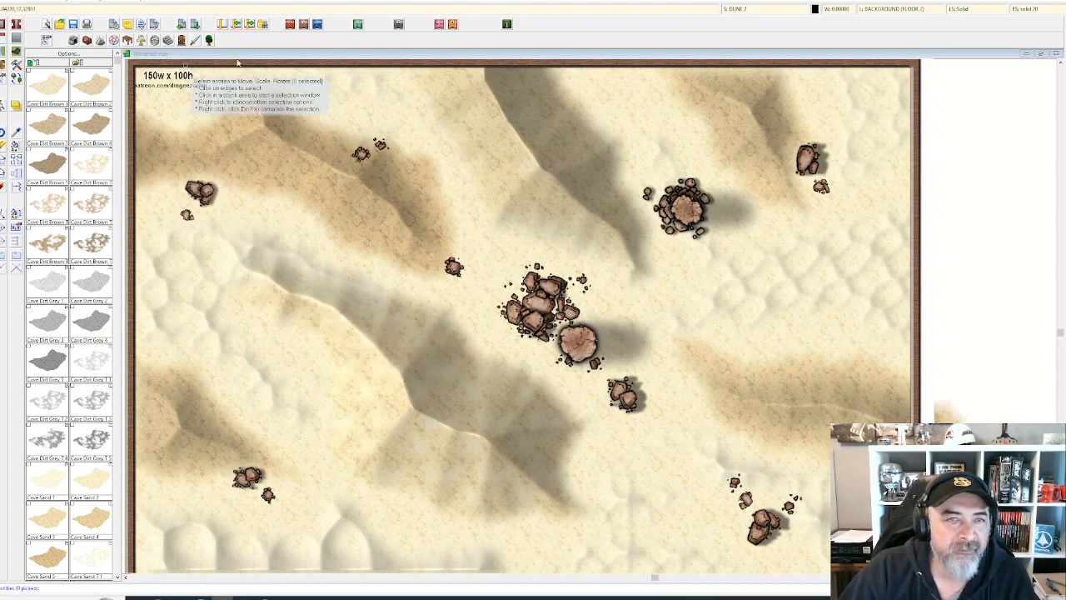
# - Deactivate the sheet effects to return the map to its plain layered shapes
pyautogui.click(745, 10)
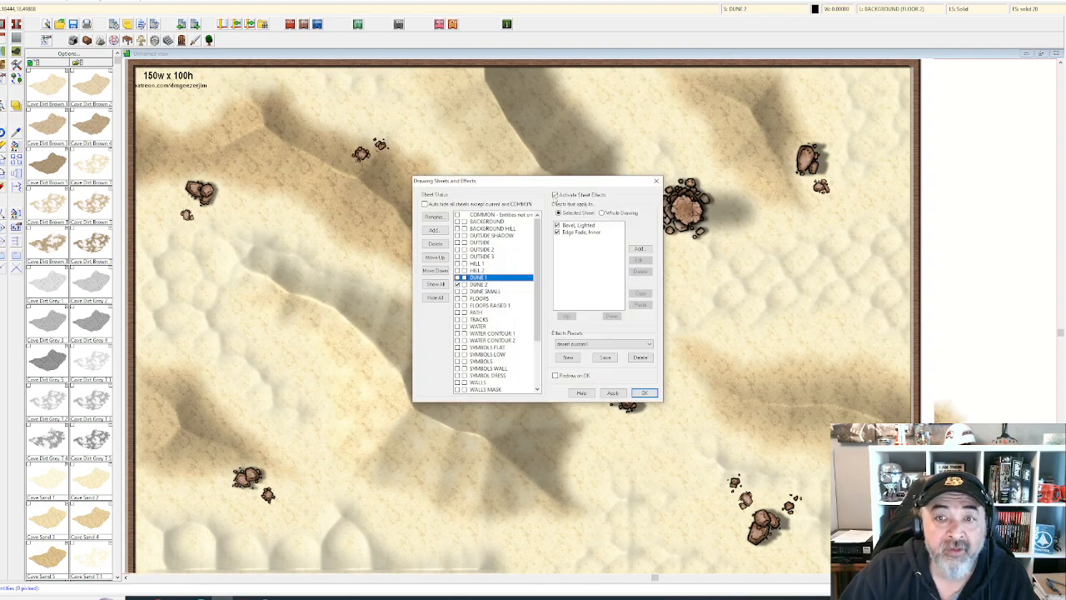
pyautogui.click(555, 195)
pyautogui.click(612, 392)
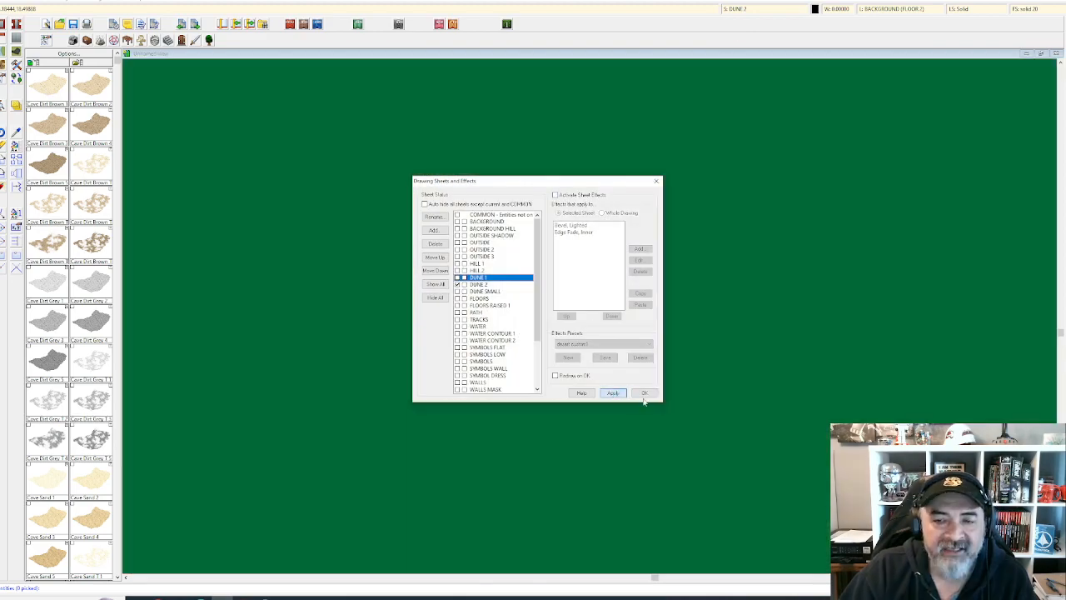
pyautogui.click(644, 394)
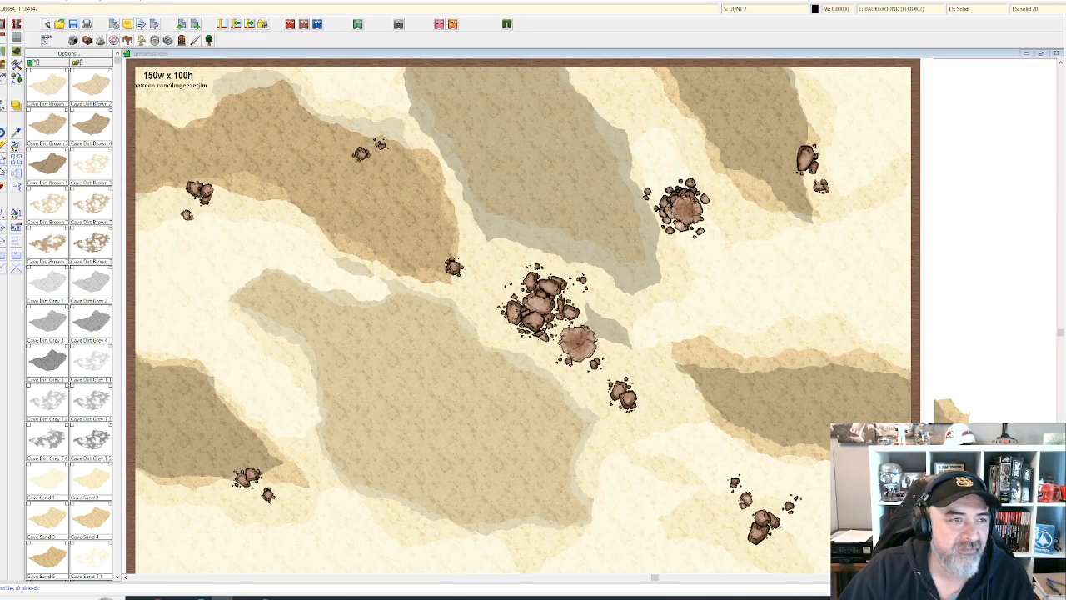
# - Move the translucent grey shape covering the large lower-central dune into the empty area left of the map border
pyautogui.rightClick(557, 380)
pyautogui.click(534, 380)
pyautogui.click(548, 379)
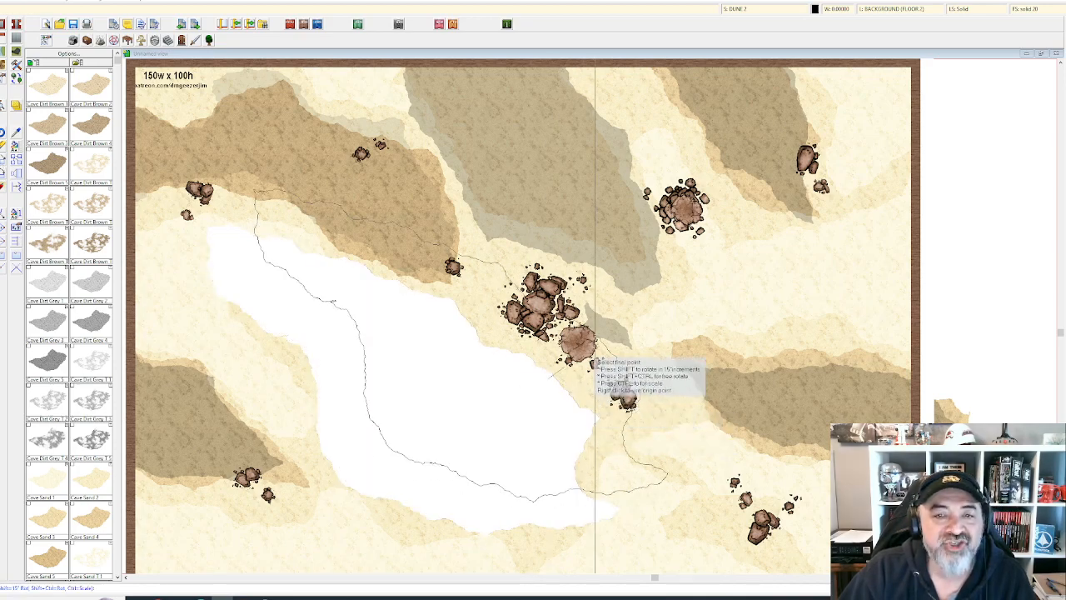
pyautogui.scroll(-2, 925, 273)
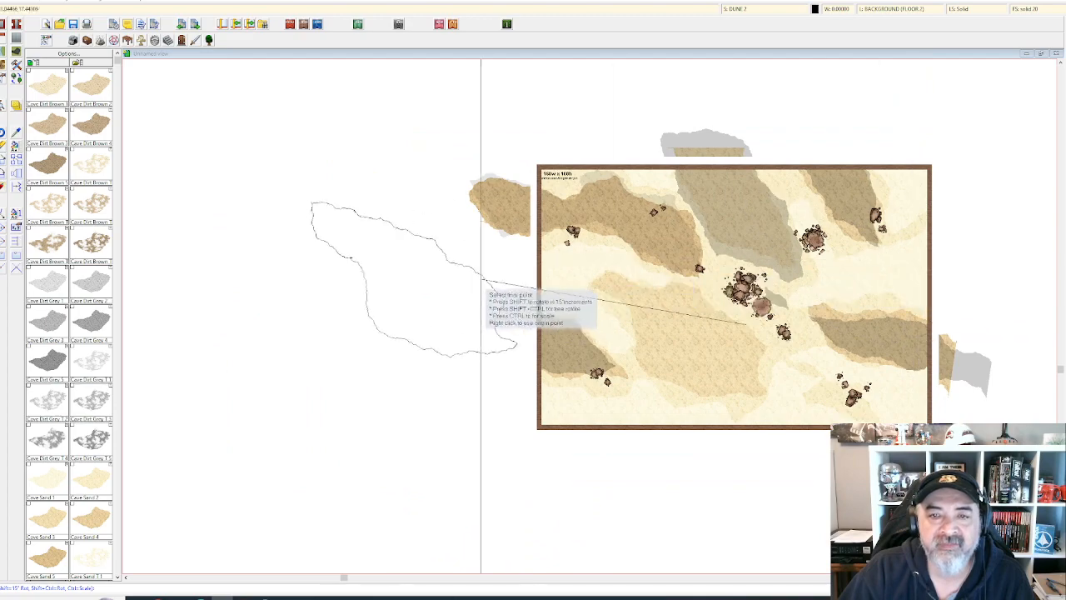
pyautogui.click(440, 287)
pyautogui.scroll(1, 838, 139)
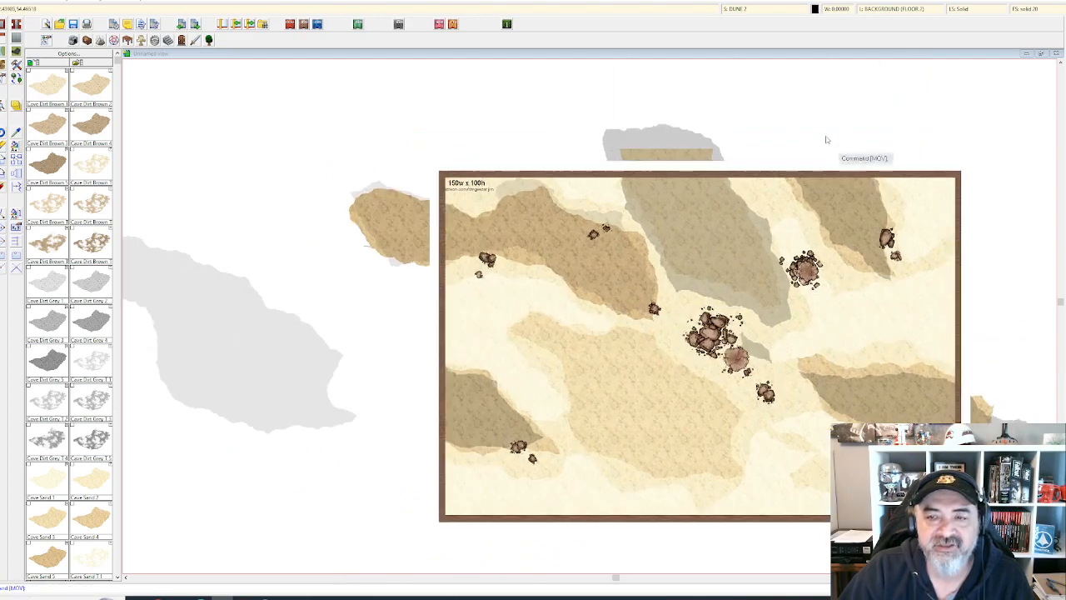
# - Activate the sheet effects again and compare the moved grey shape's shading with the dune left underneath
pyautogui.click(756, 11)
pyautogui.click(555, 195)
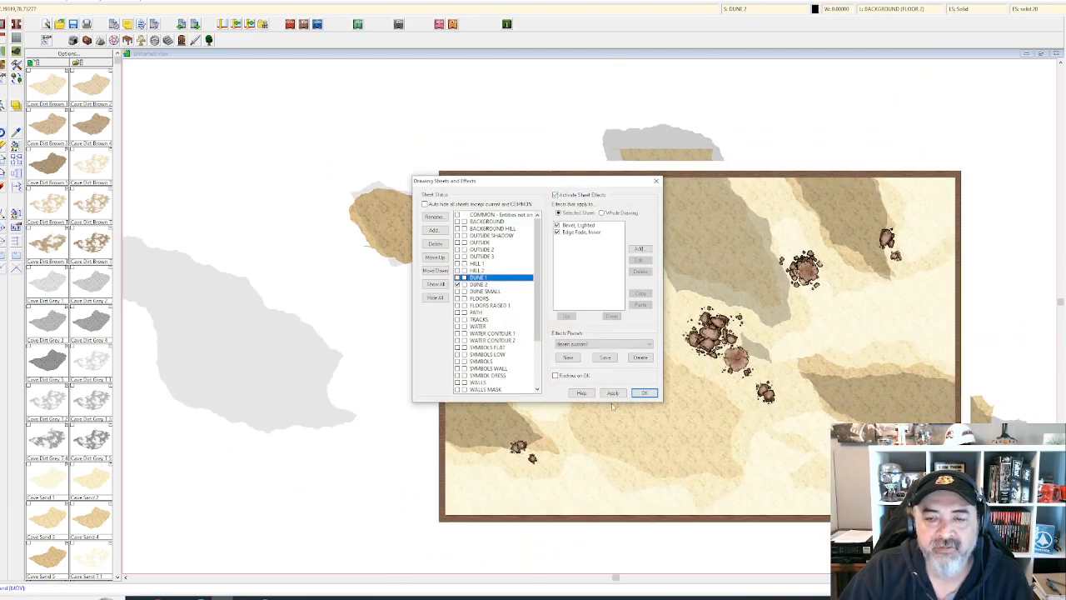
pyautogui.click(614, 393)
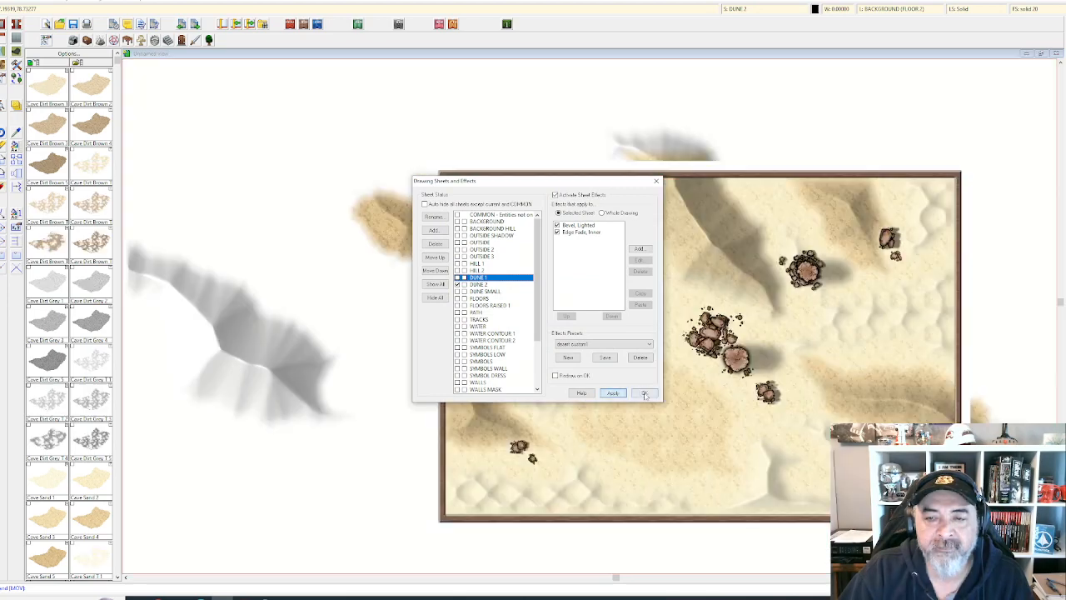
pyautogui.click(644, 392)
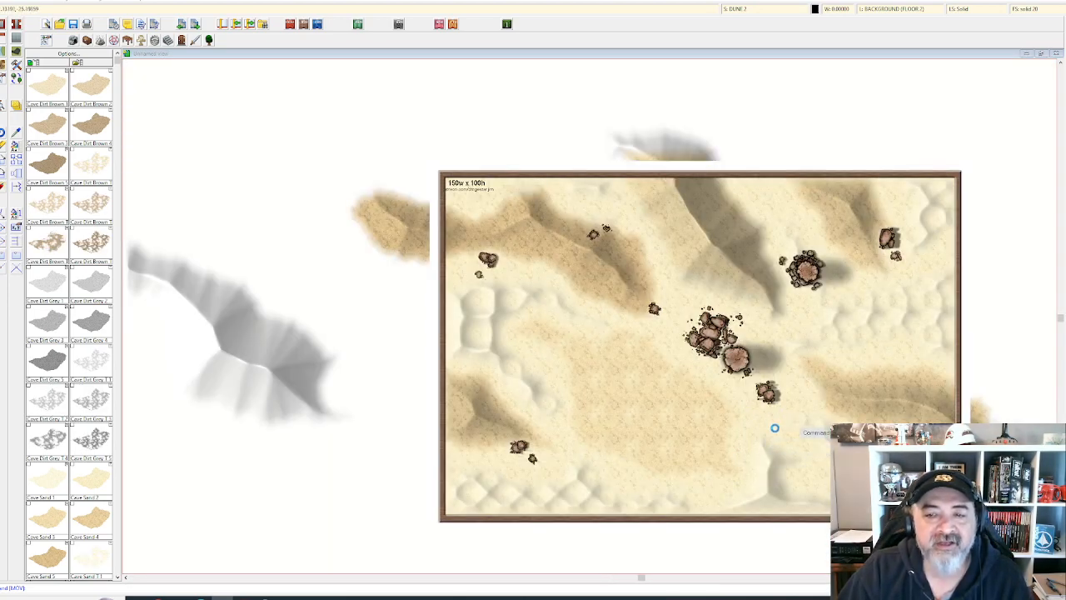
pyautogui.scroll(1, 775, 428)
pyautogui.scroll(1, 779, 432)
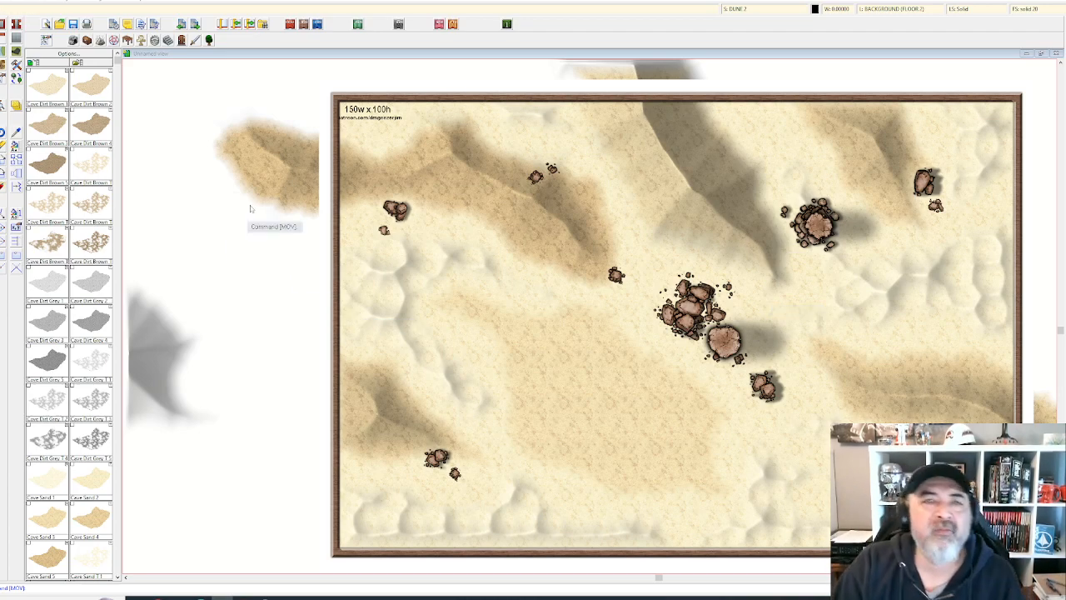
# - Turn off the sheet effects for the drawing with the grey dune shape outside the map
pyautogui.click(760, 10)
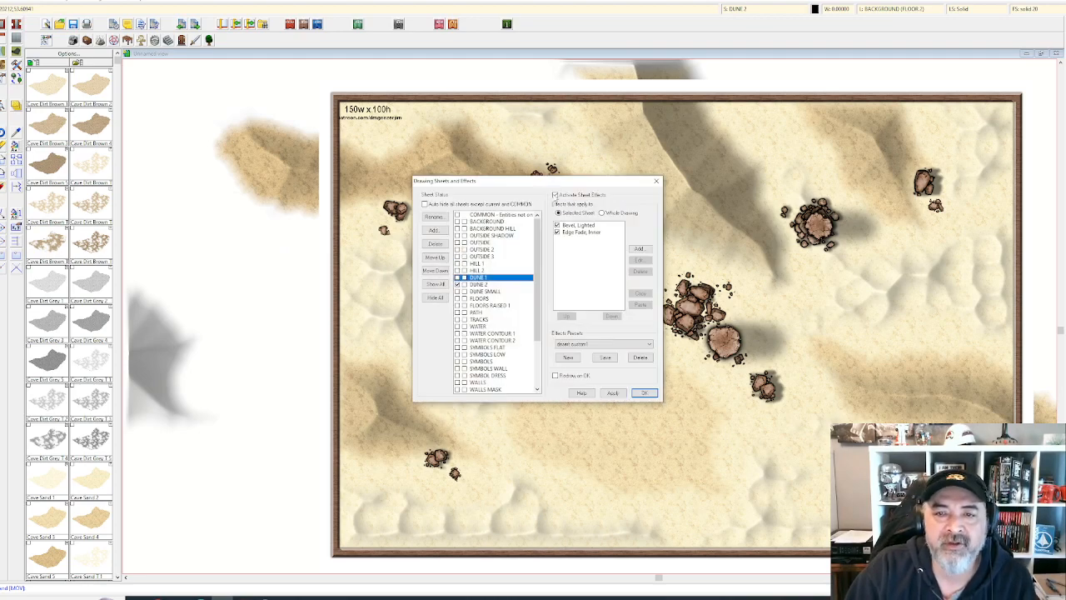
pyautogui.click(555, 195)
pyautogui.click(644, 392)
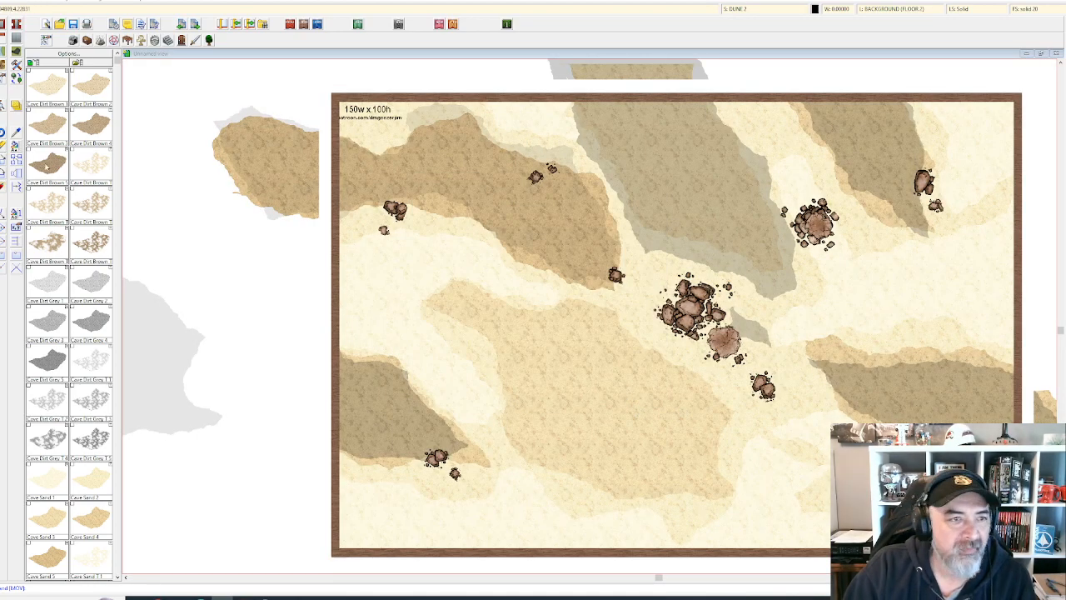
# - Browse the terrain drawing tools of the SS4 Dungeons of Schley style, close the list, and save the drawing
pyautogui.rightClick(14, 52)
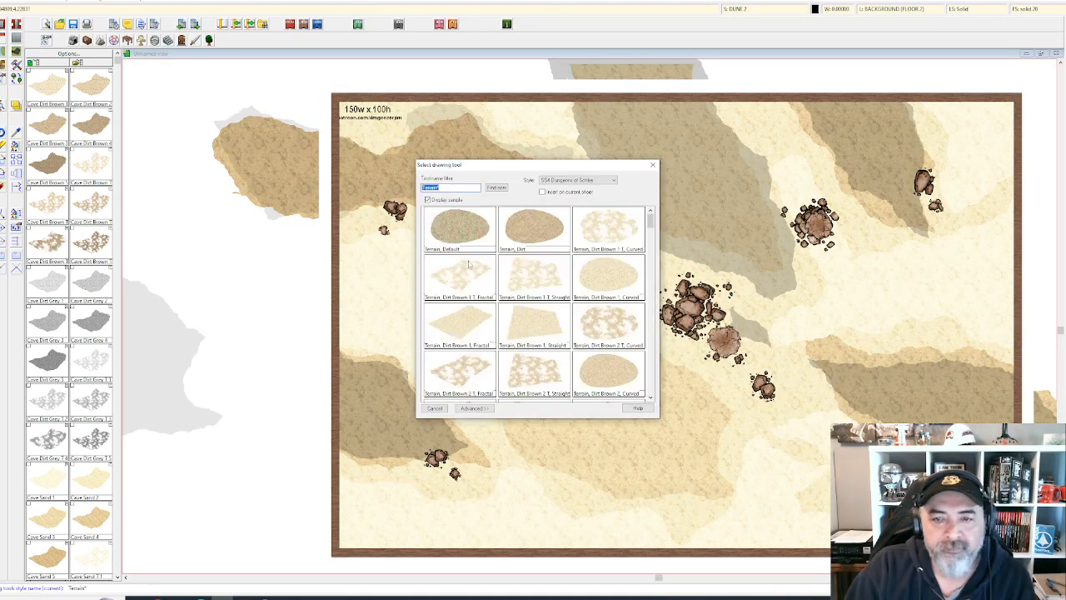
pyautogui.scroll(-8, 492, 274)
pyautogui.scroll(-10, 491, 272)
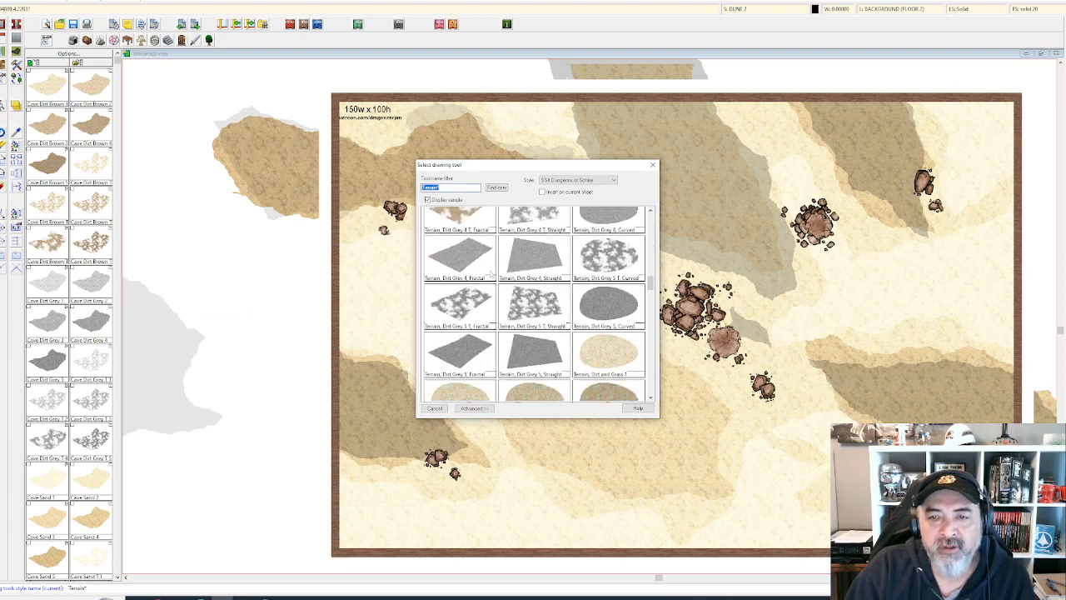
pyautogui.scroll(-10, 491, 273)
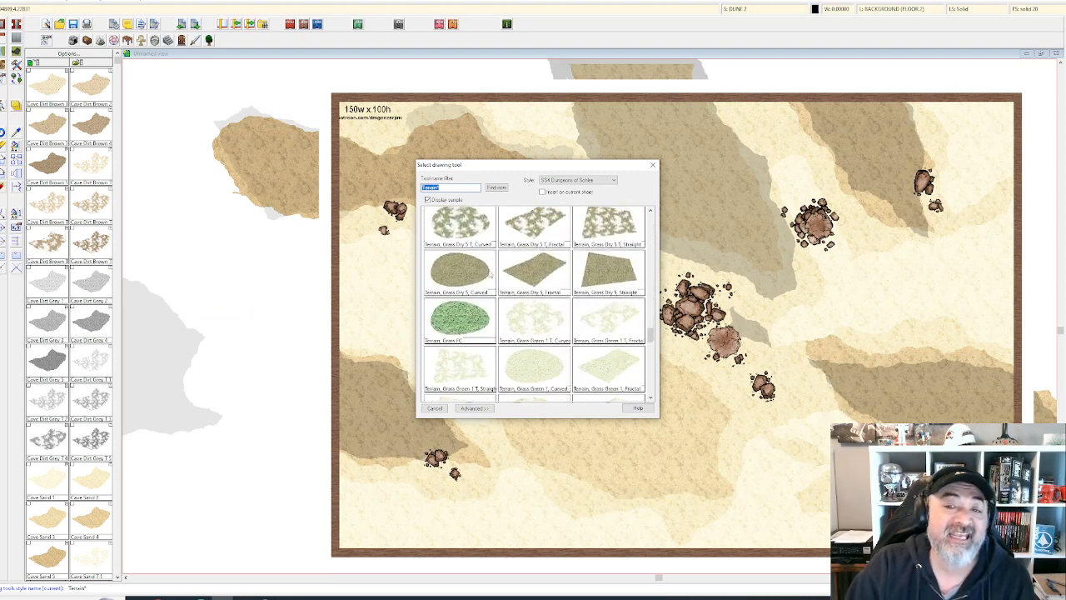
pyautogui.scroll(-2, 495, 276)
pyautogui.scroll(20, 499, 266)
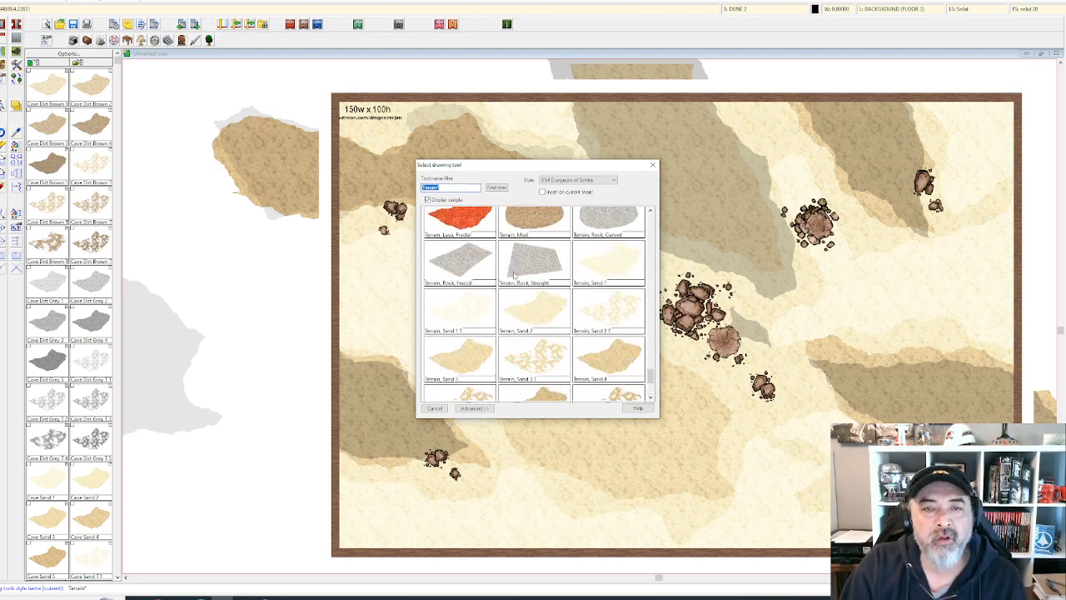
pyautogui.click(434, 408)
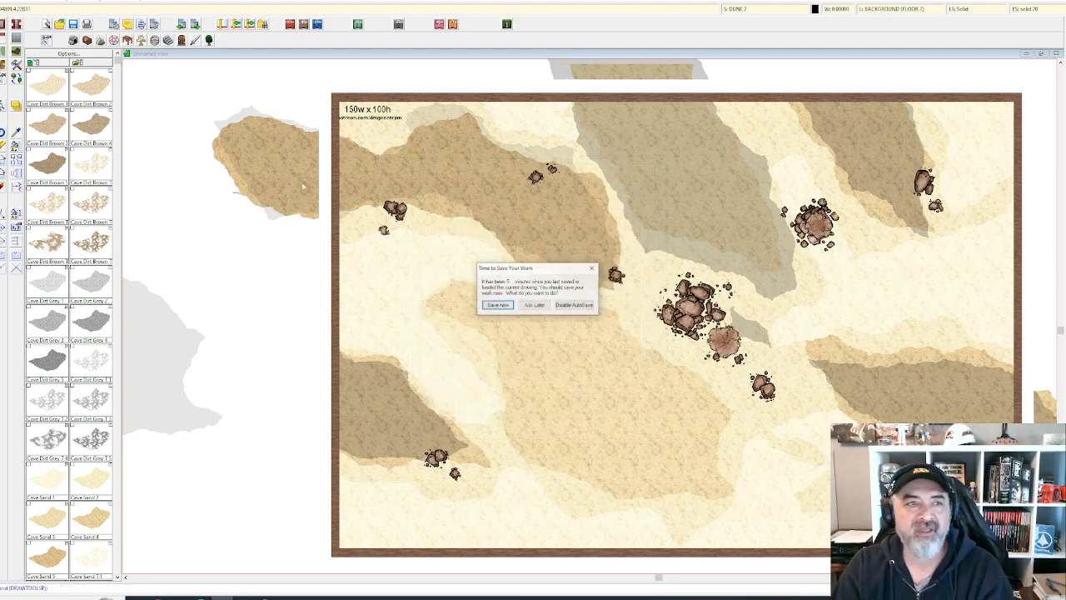
pyautogui.click(498, 306)
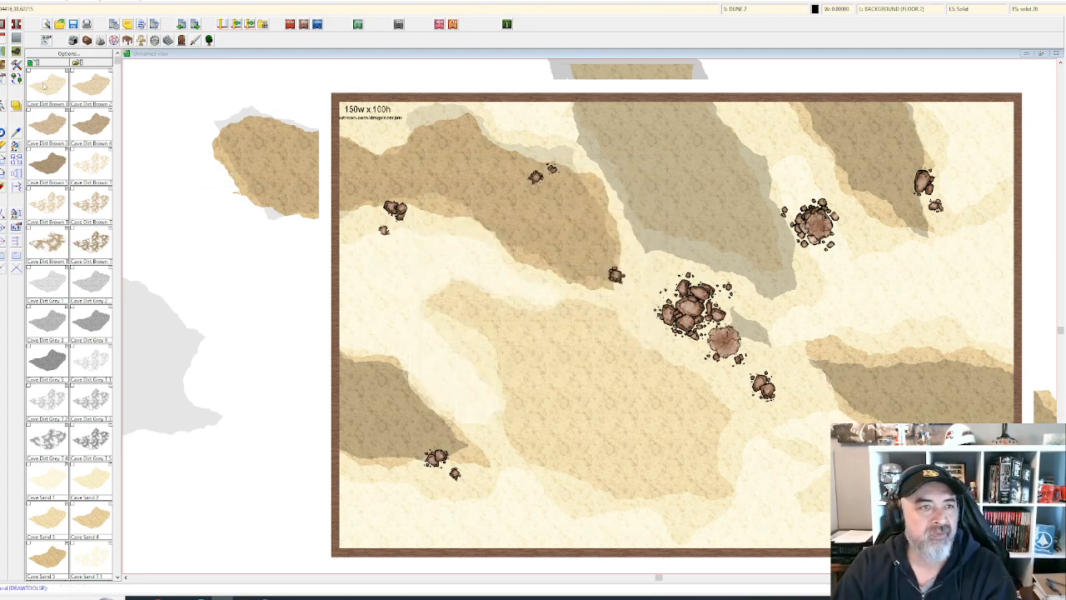
# - Browse the SS4 Dungeons of Schley drawing tools from the cave tools through to the wall tools, then close the list
pyautogui.click(17, 67)
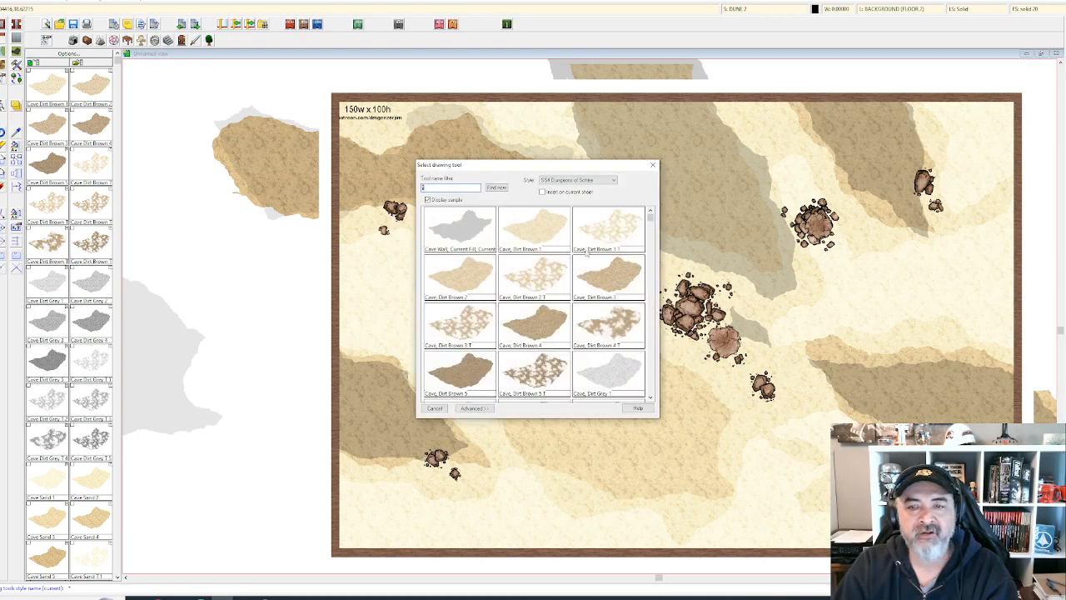
pyautogui.scroll(-5, 585, 263)
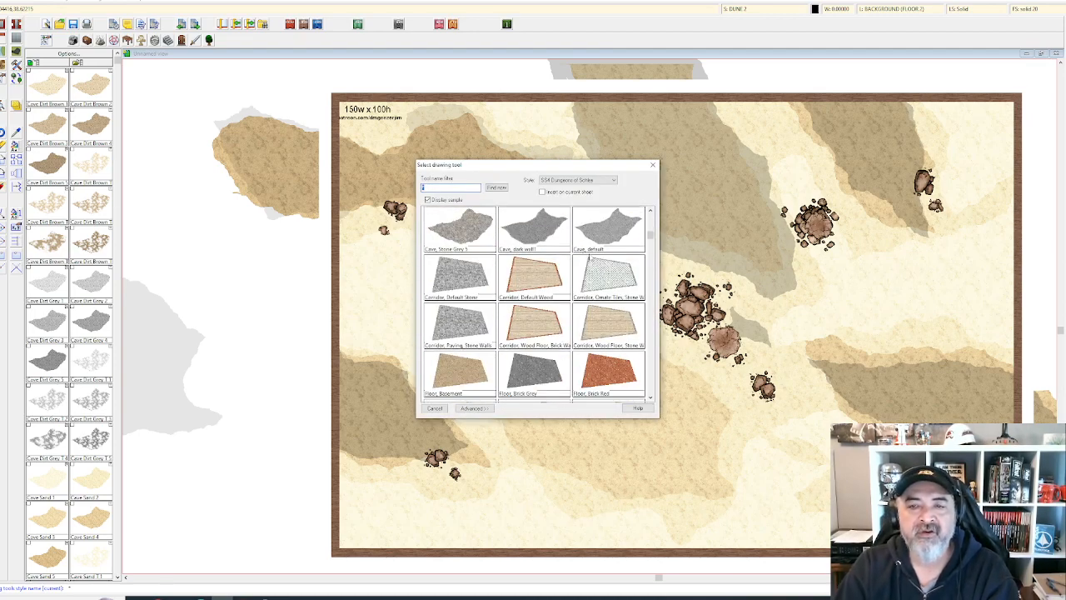
pyautogui.scroll(-3, 588, 261)
pyautogui.scroll(-10, 589, 259)
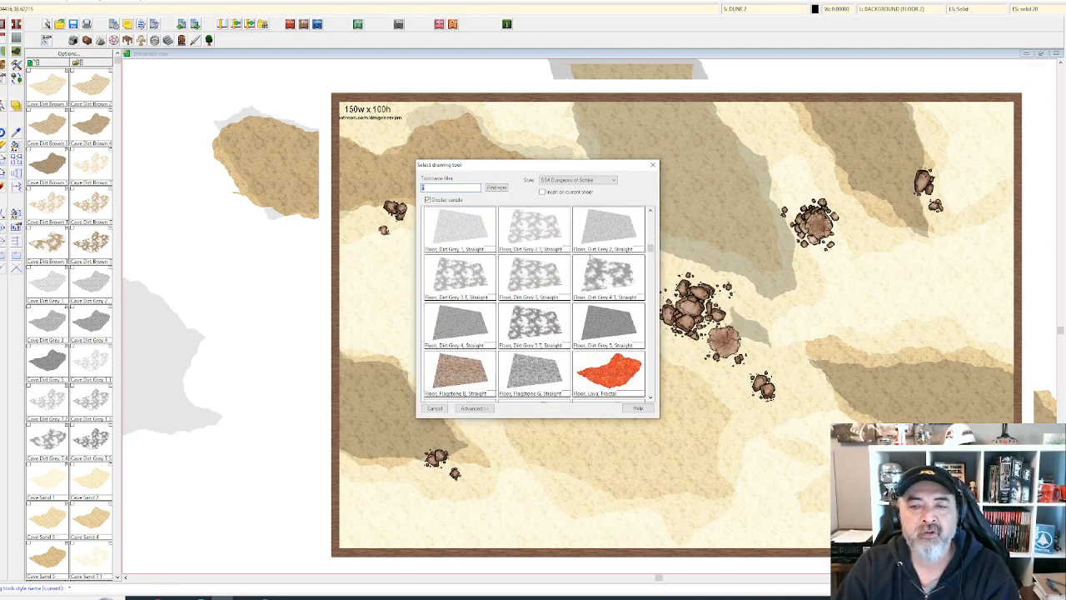
pyautogui.scroll(-10, 589, 259)
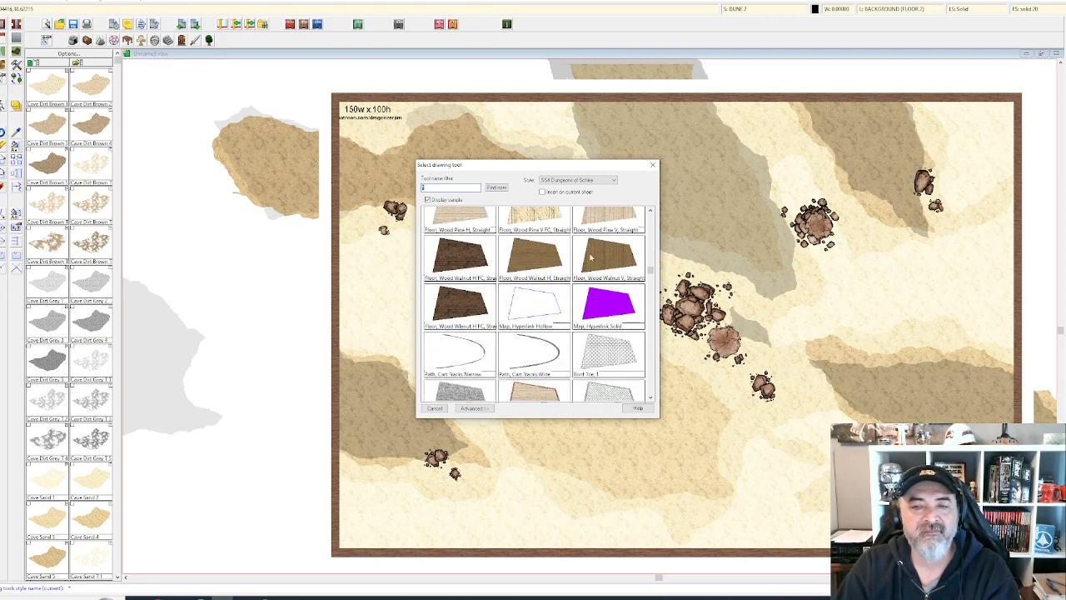
pyautogui.scroll(-10, 590, 259)
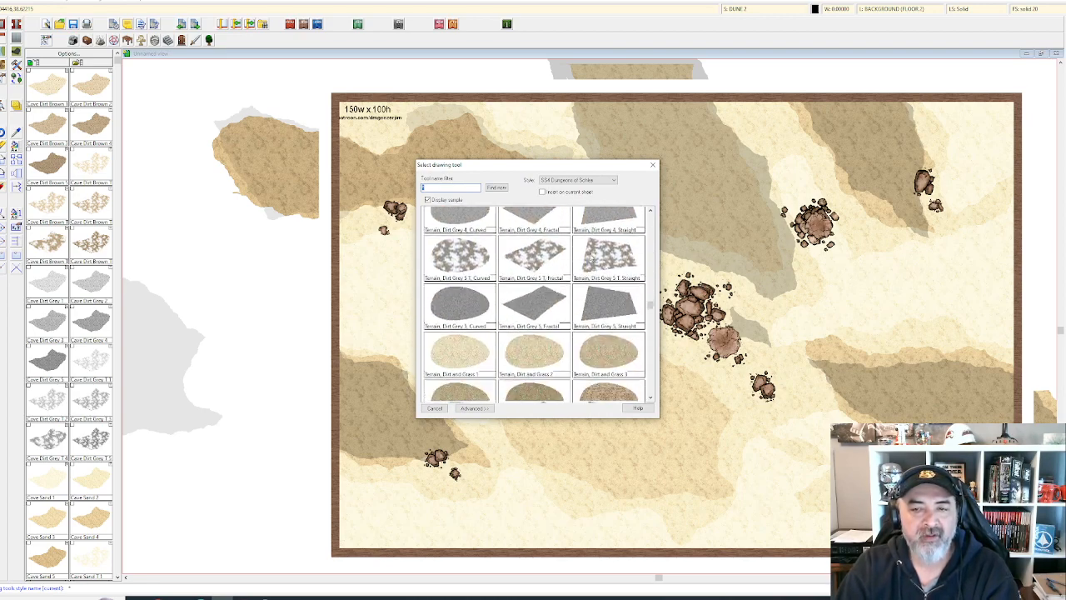
pyautogui.scroll(-10, 590, 259)
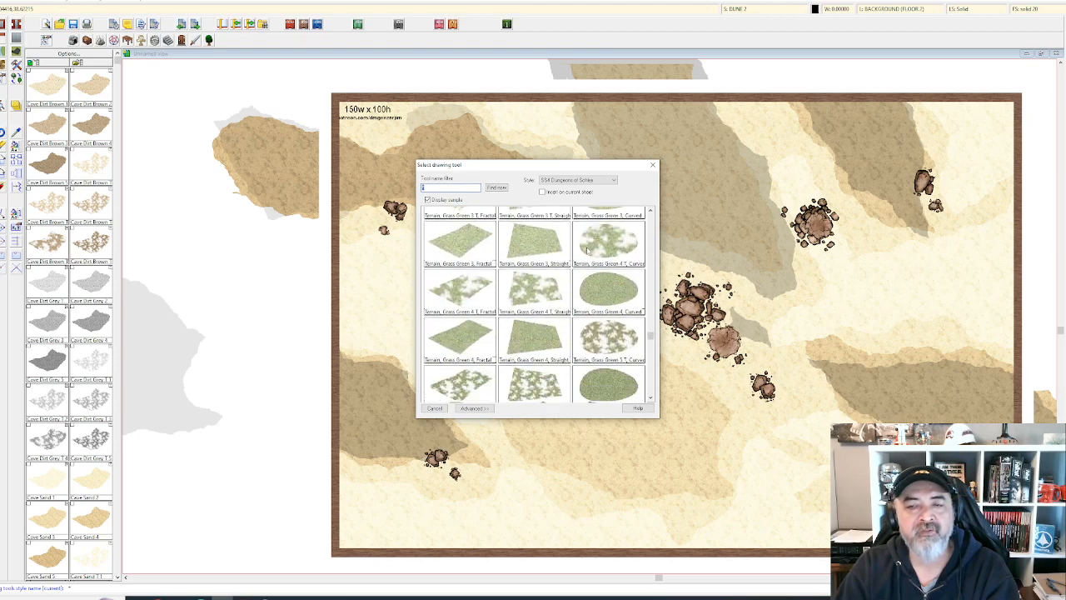
pyautogui.scroll(-10, 588, 250)
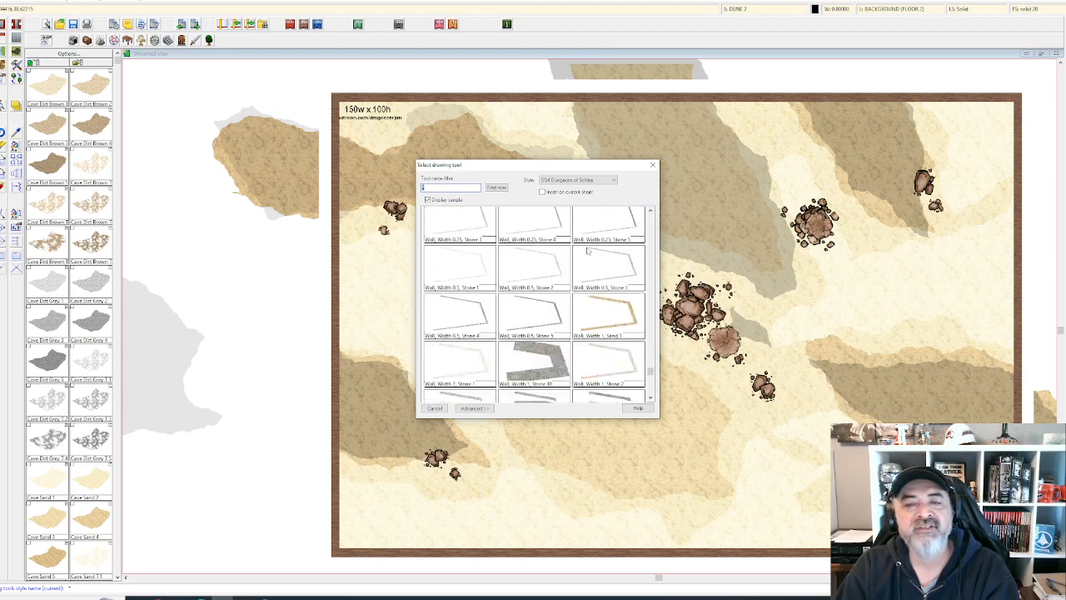
pyautogui.doubleClick(584, 255)
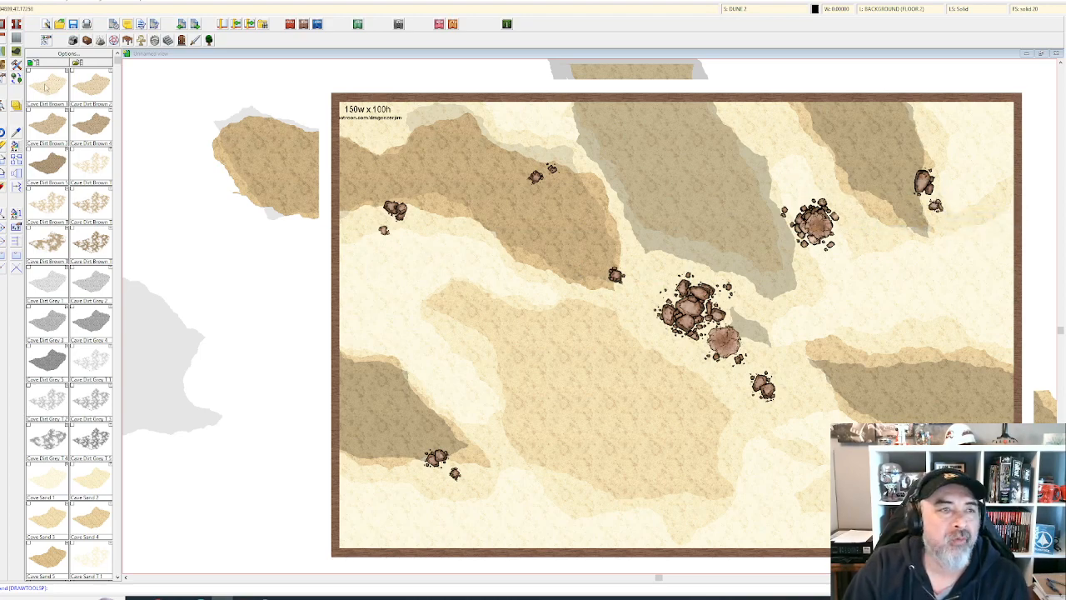
# - Draw a closed fractal polygon with the Cave Dirt Brown 5 tool around the outline of the large lower-central dune
pyautogui.click(40, 170)
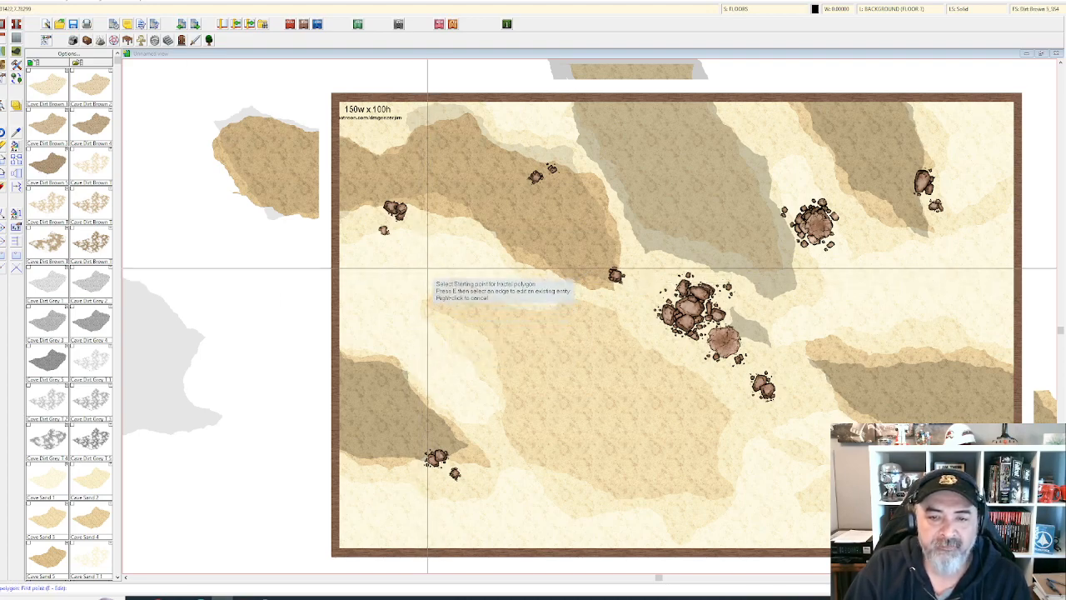
pyautogui.click(425, 288)
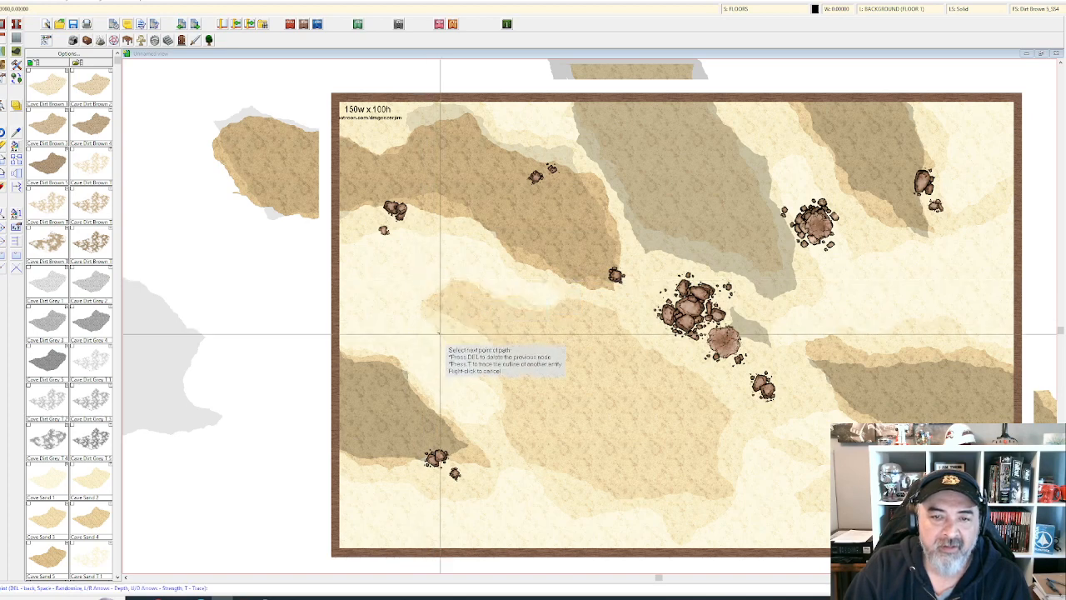
pyautogui.click(493, 378)
pyautogui.click(510, 450)
pyautogui.click(541, 492)
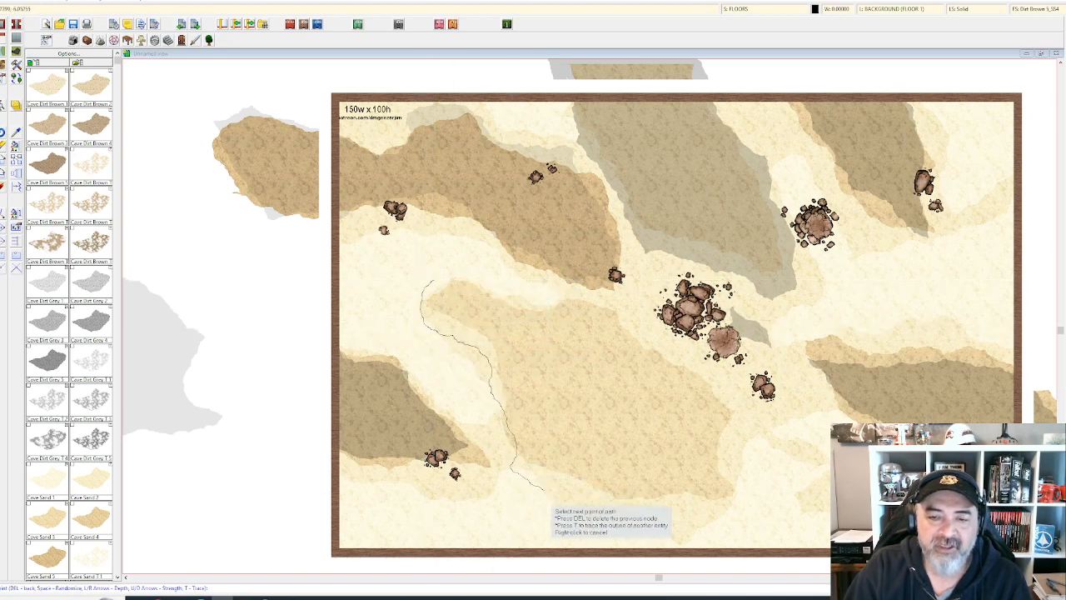
pyautogui.click(574, 493)
pyautogui.click(623, 507)
pyautogui.click(677, 513)
pyautogui.click(727, 499)
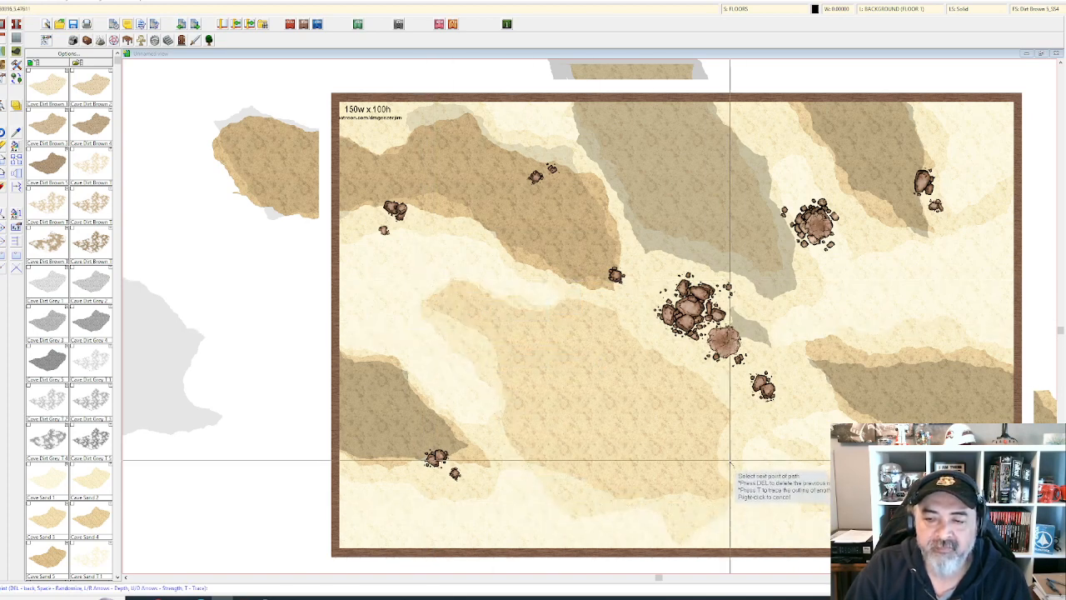
pyautogui.click(725, 433)
pyautogui.click(733, 397)
pyautogui.click(691, 362)
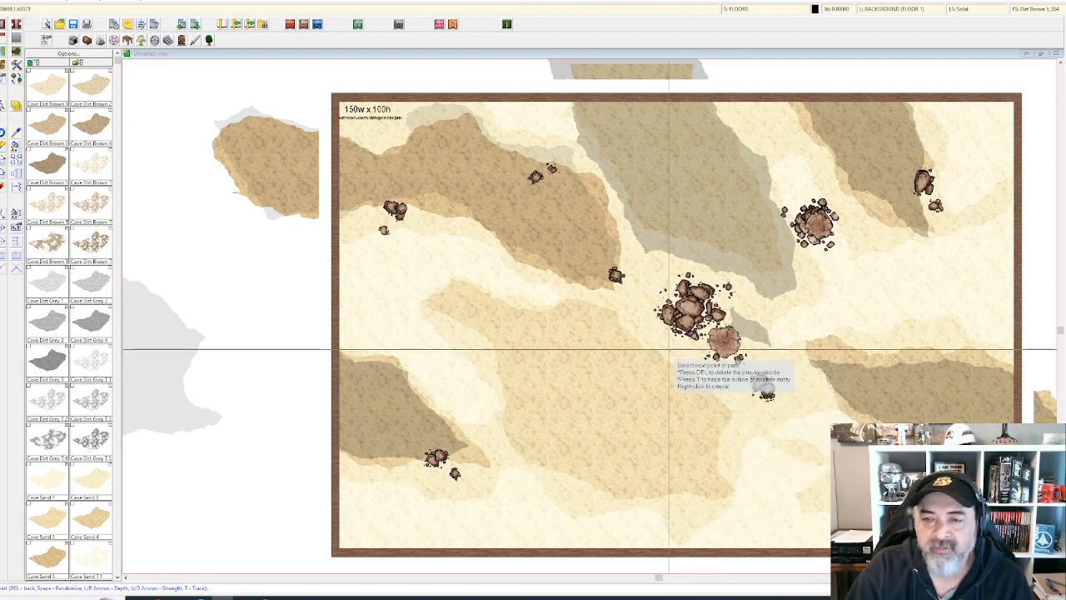
pyautogui.click(595, 296)
pyautogui.click(507, 298)
pyautogui.click(454, 270)
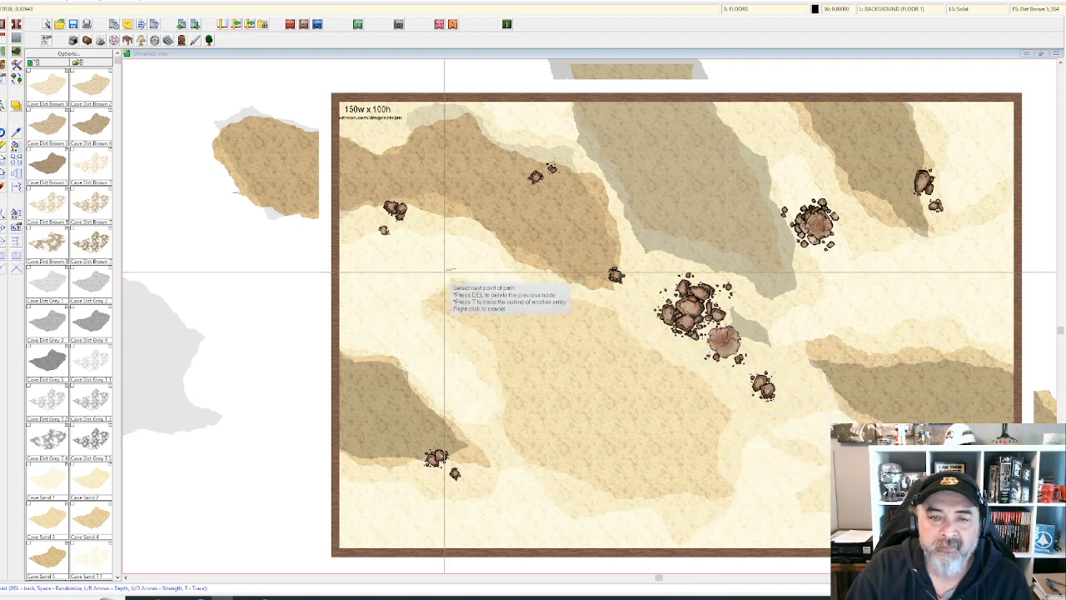
pyautogui.rightClick(425, 286)
# - Change the fill style of the new brown polygon over the lower-central dune to the translucent solid 20
pyautogui.scroll(1, 471, 340)
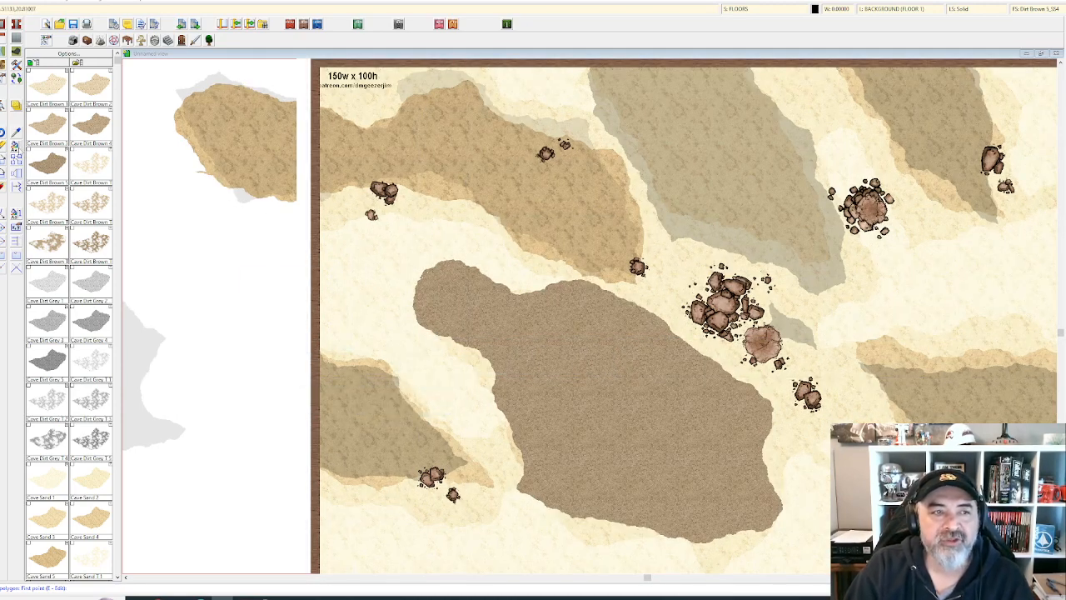
pyautogui.click(2, 146)
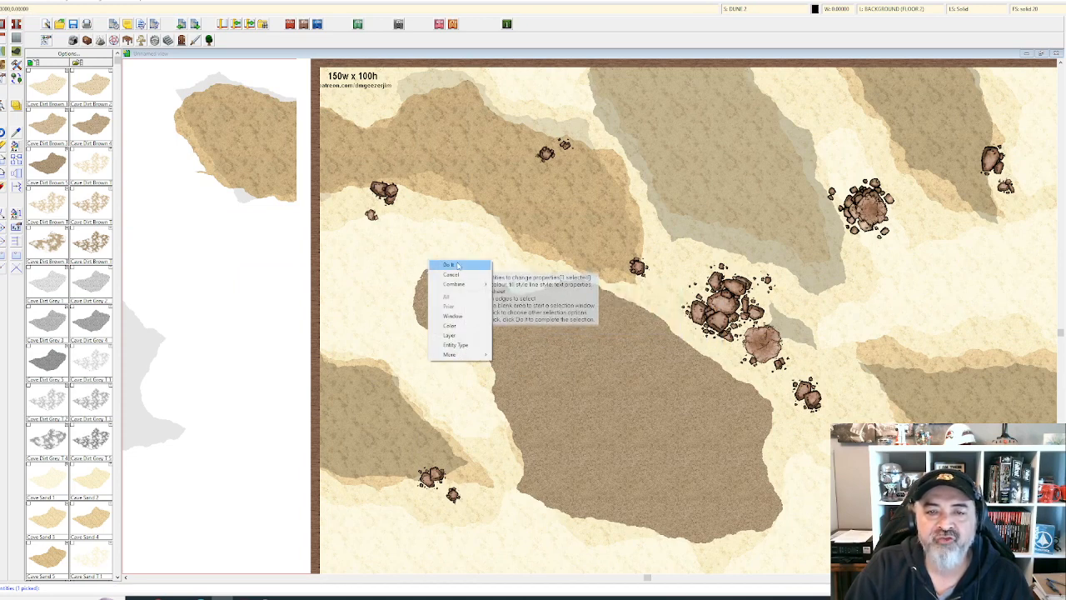
pyautogui.click(458, 265)
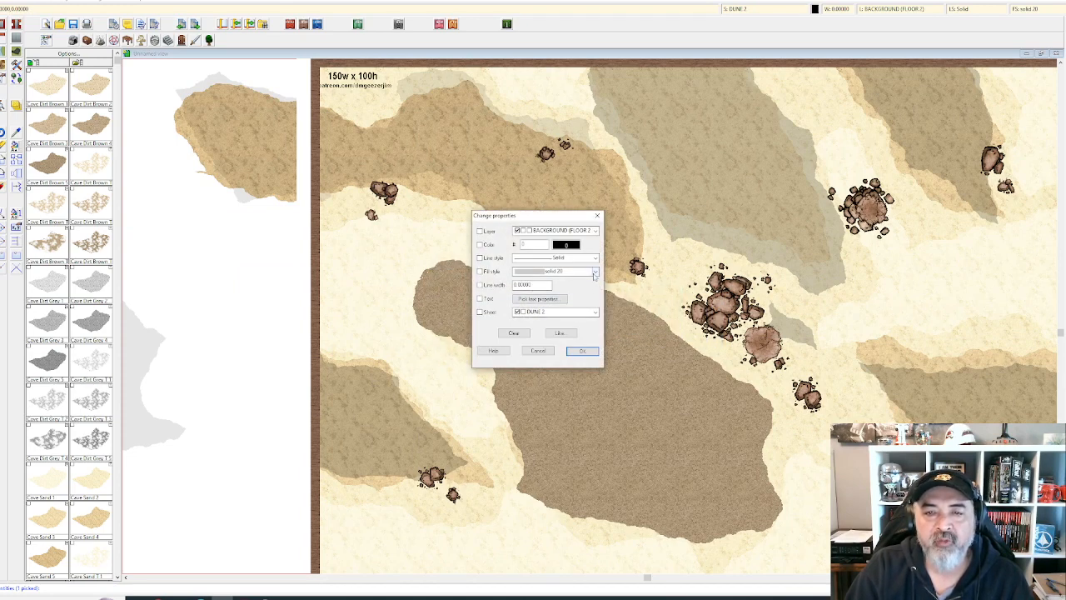
pyautogui.click(594, 273)
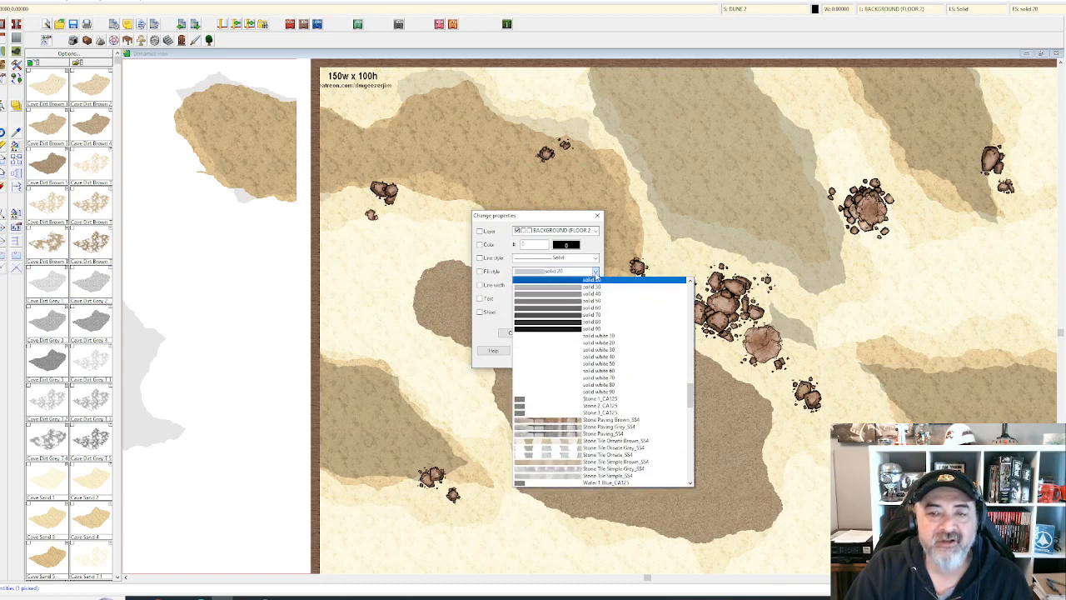
pyautogui.scroll(3, 583, 308)
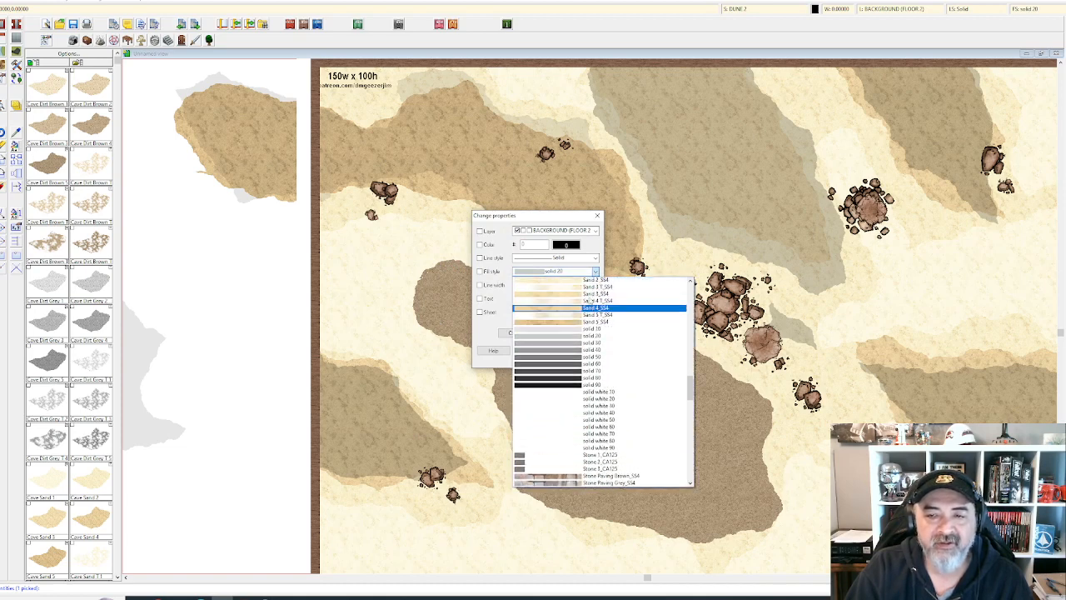
pyautogui.click(582, 343)
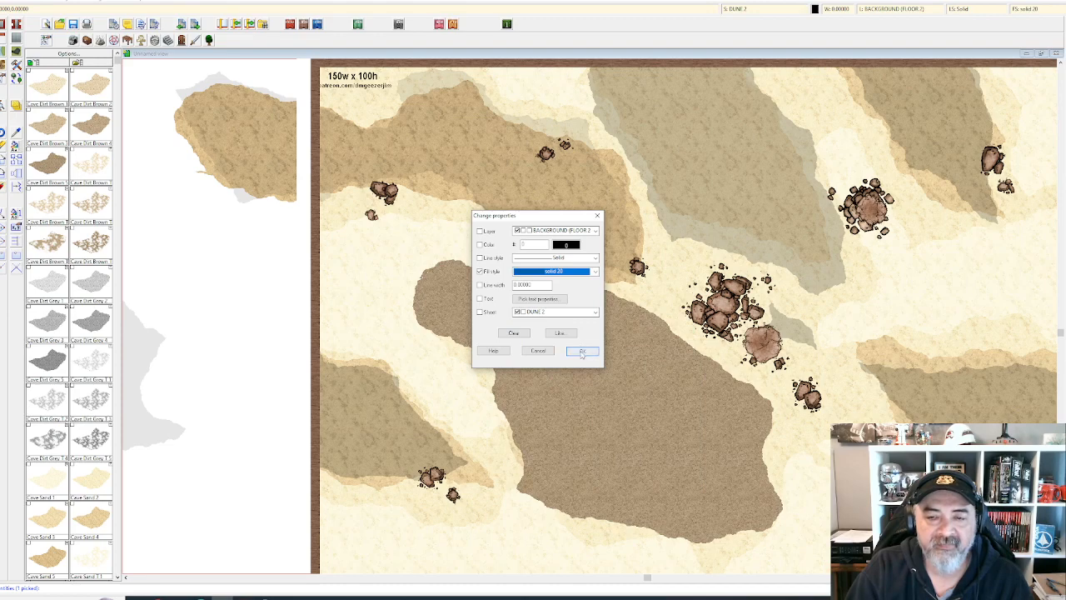
pyautogui.click(582, 352)
# - Change the grey polygon over the lower-central dune to a lighter translucent solid fill style
pyautogui.scroll(1, 582, 354)
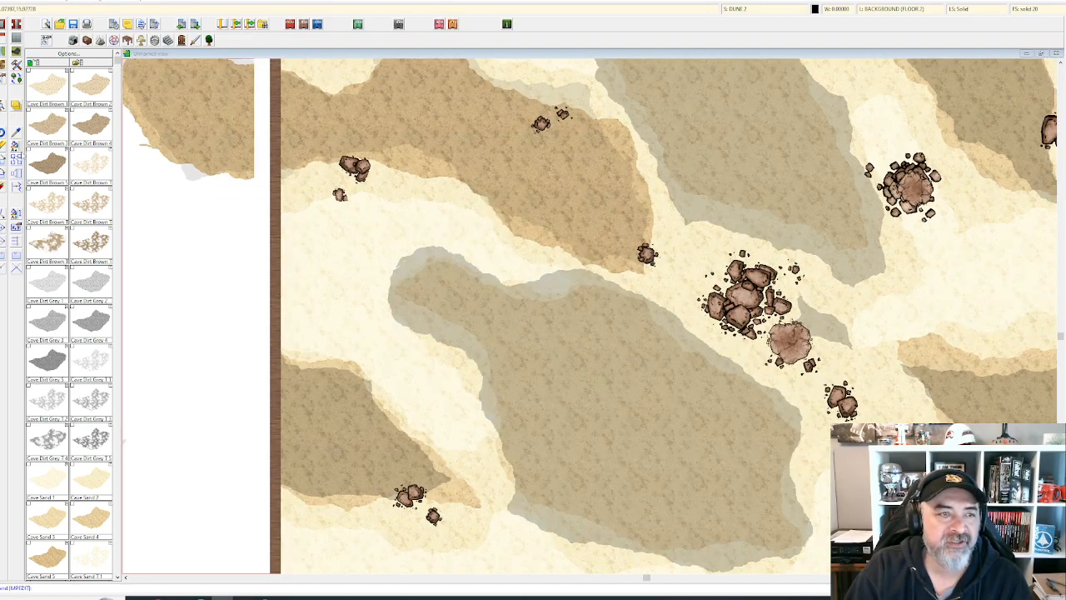
pyautogui.click(548, 277)
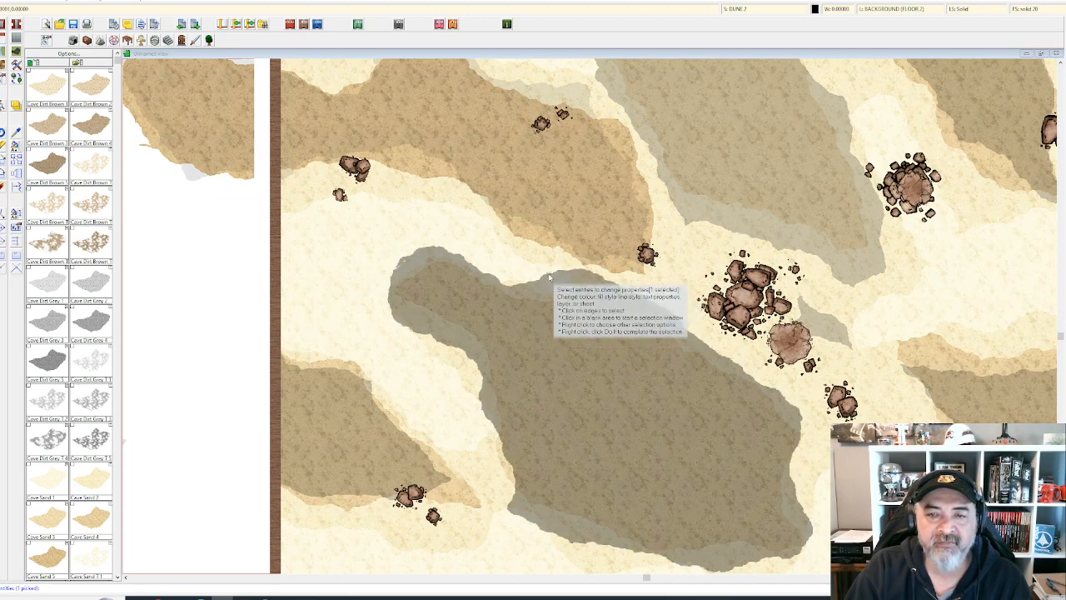
pyautogui.rightClick(548, 277)
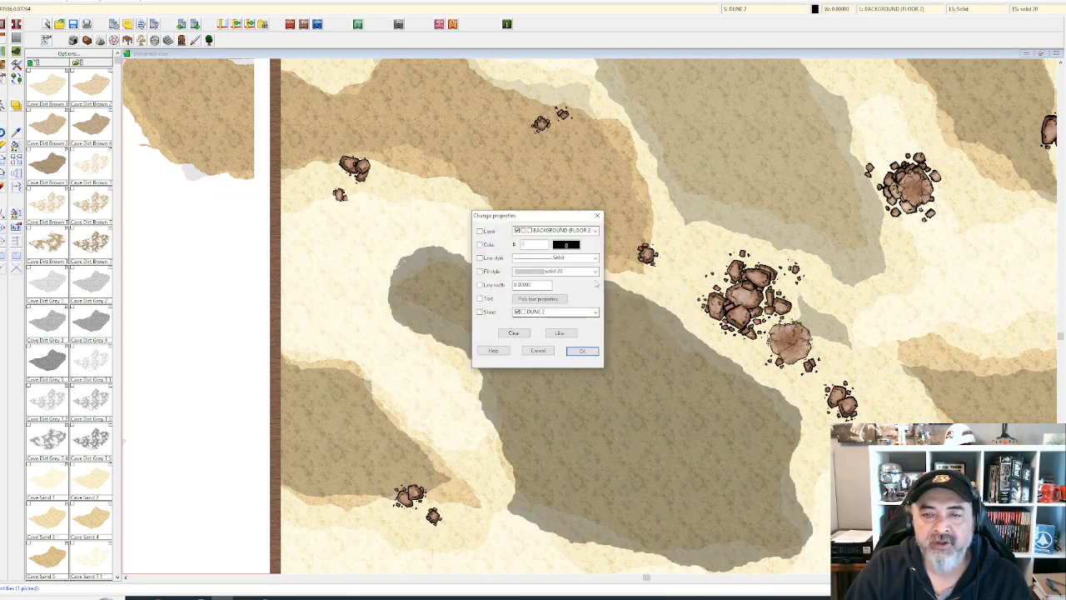
pyautogui.click(595, 272)
pyautogui.scroll(2, 583, 321)
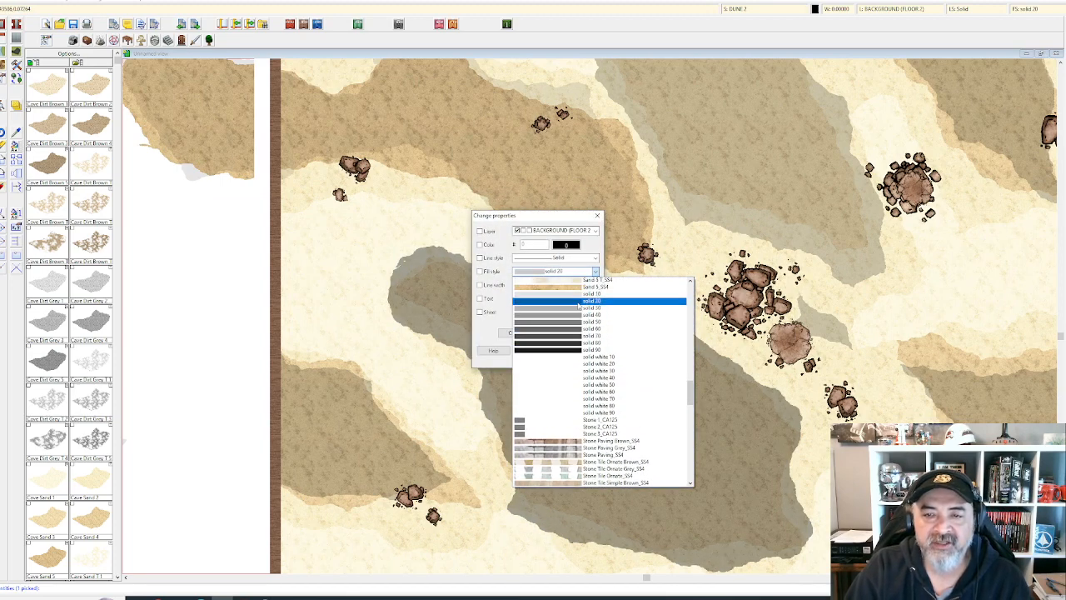
pyautogui.click(579, 301)
pyautogui.click(583, 348)
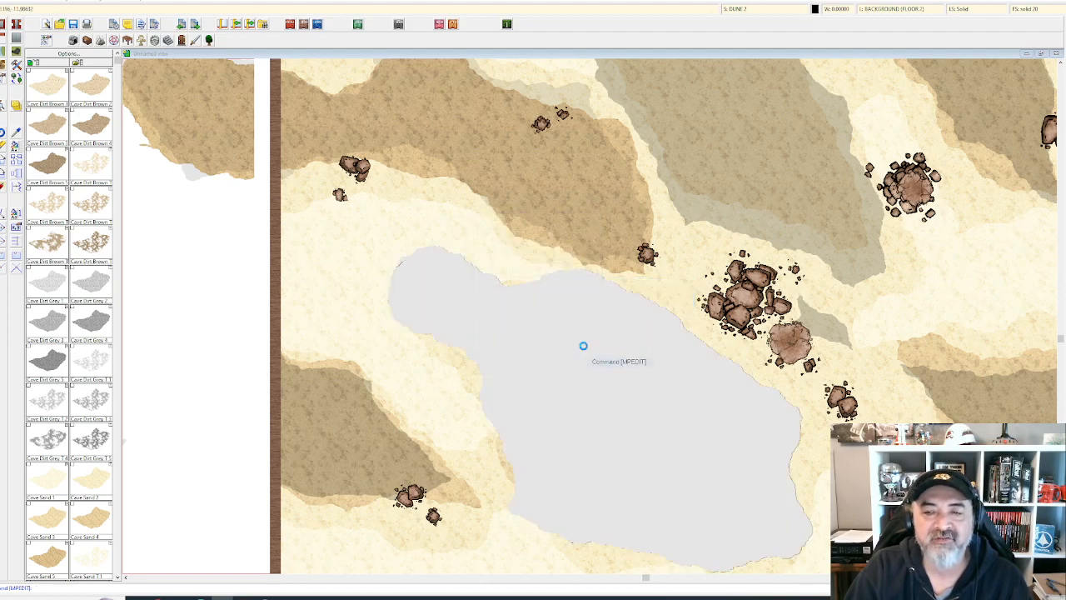
# - Set the fill style of the translucent polygon over the lower-central dune to solid 60
pyautogui.scroll(1, 584, 346)
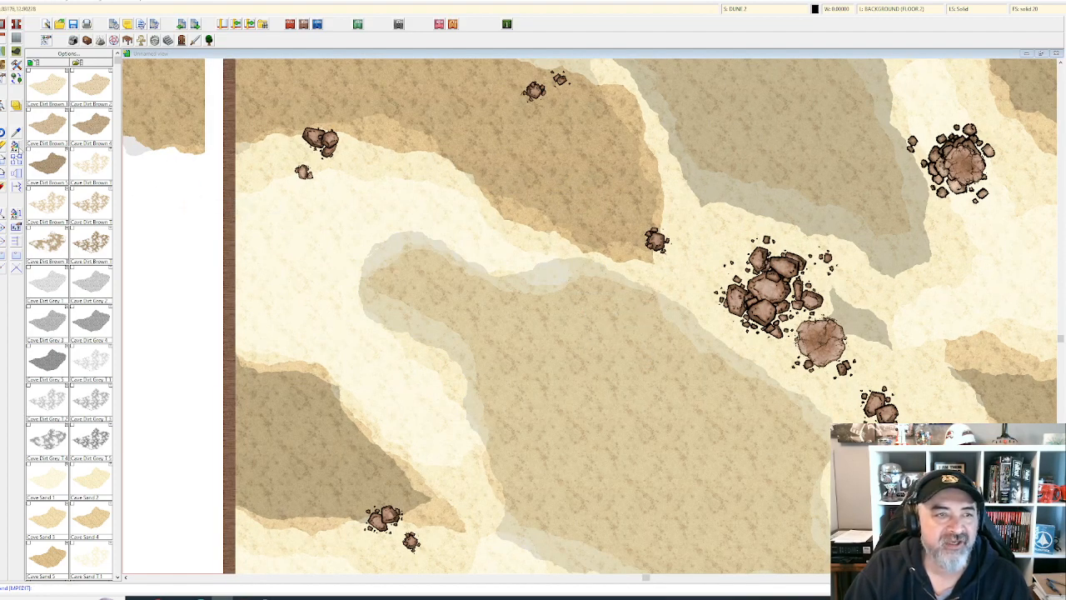
pyautogui.click(546, 268)
pyautogui.rightClick(541, 265)
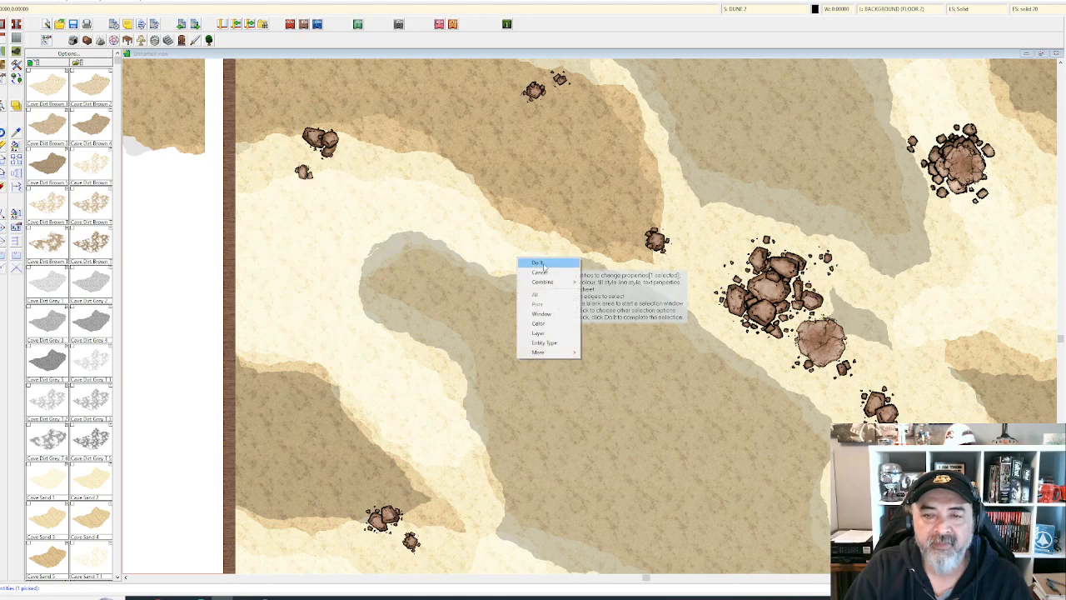
pyautogui.click(540, 263)
pyautogui.click(593, 271)
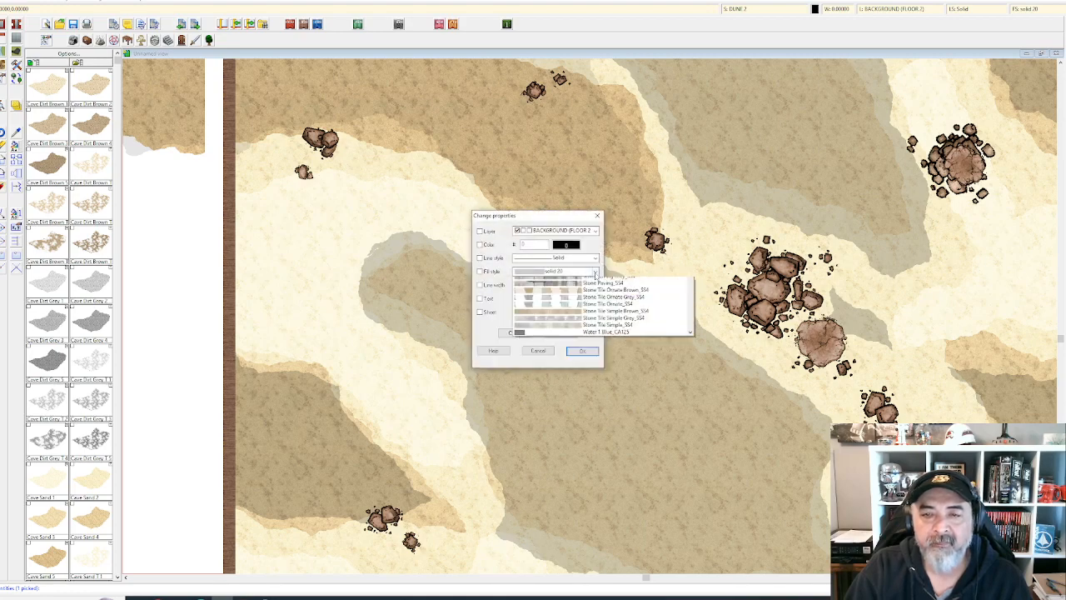
pyautogui.click(580, 313)
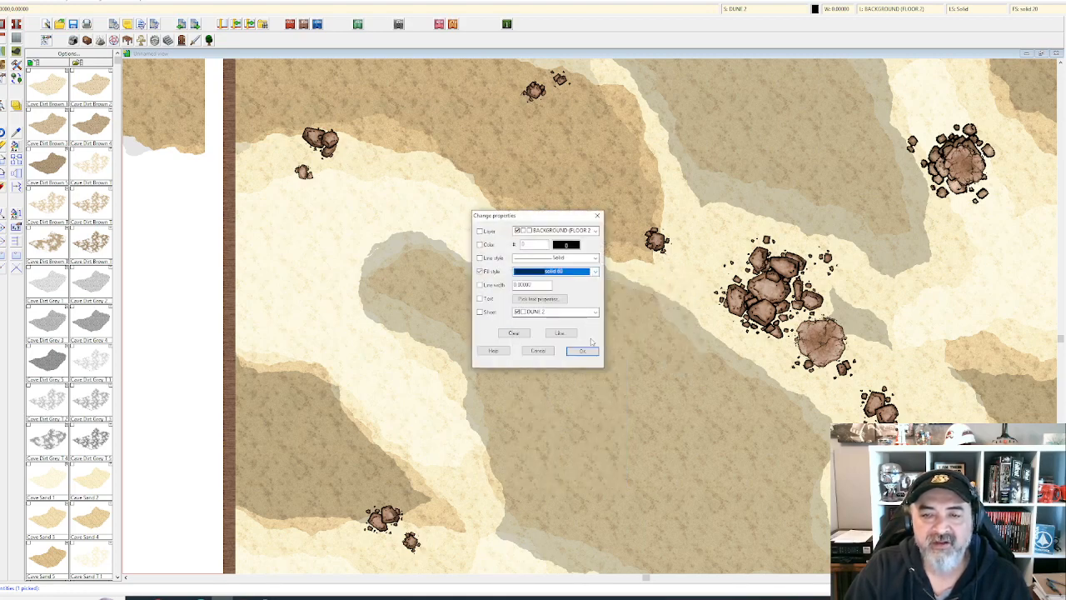
pyautogui.click(581, 352)
# - Activate the sheet effects and apply them to the map with the dark polygon over the lower-central dune
pyautogui.scroll(-1, 584, 369)
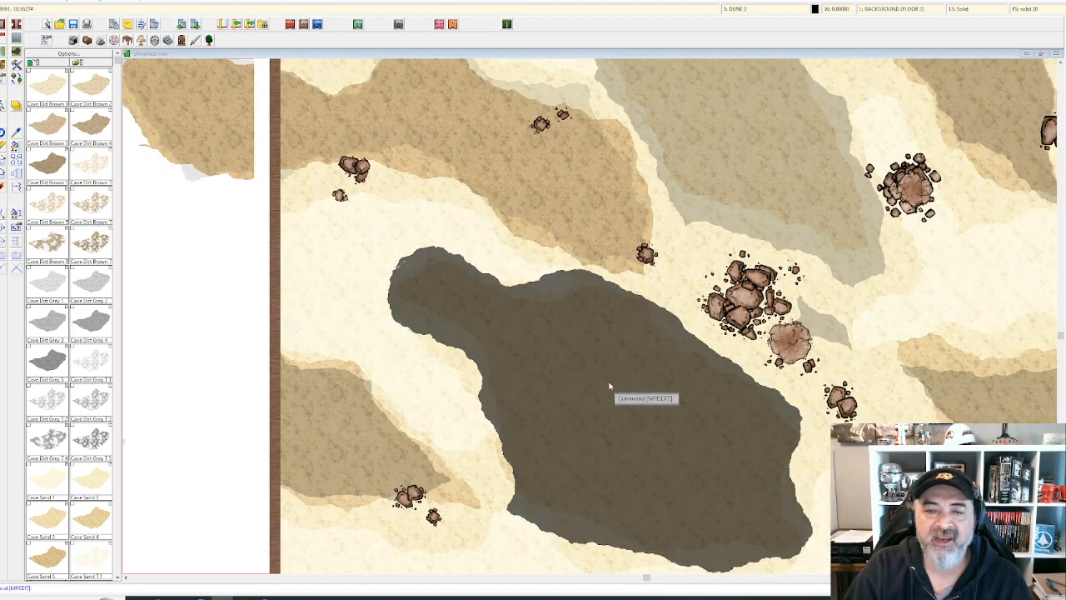
pyautogui.scroll(-1, 592, 329)
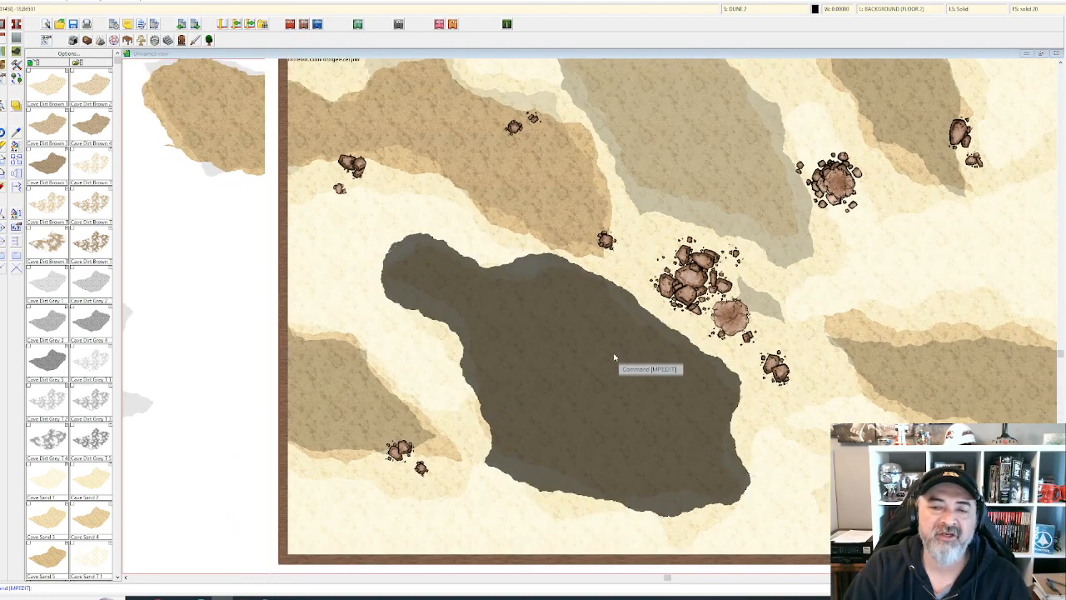
pyautogui.scroll(-1, 614, 358)
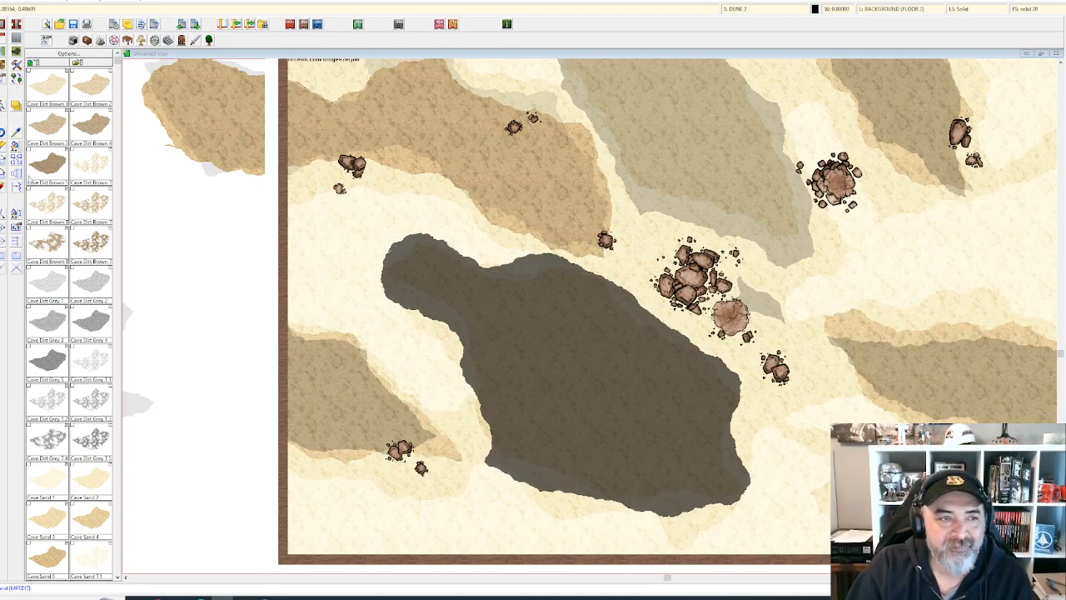
pyautogui.click(765, 11)
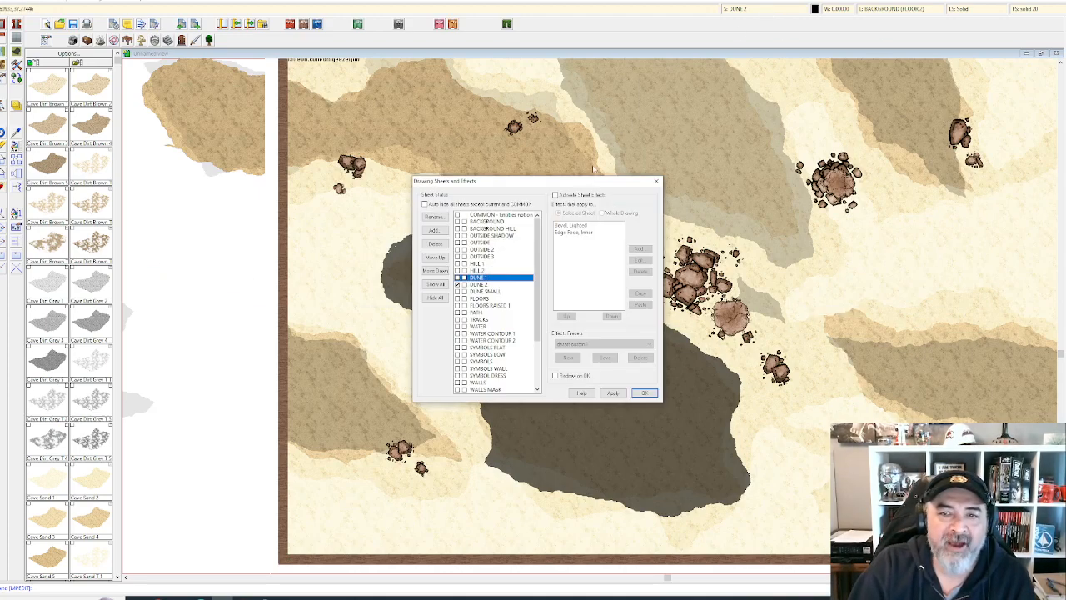
pyautogui.click(557, 198)
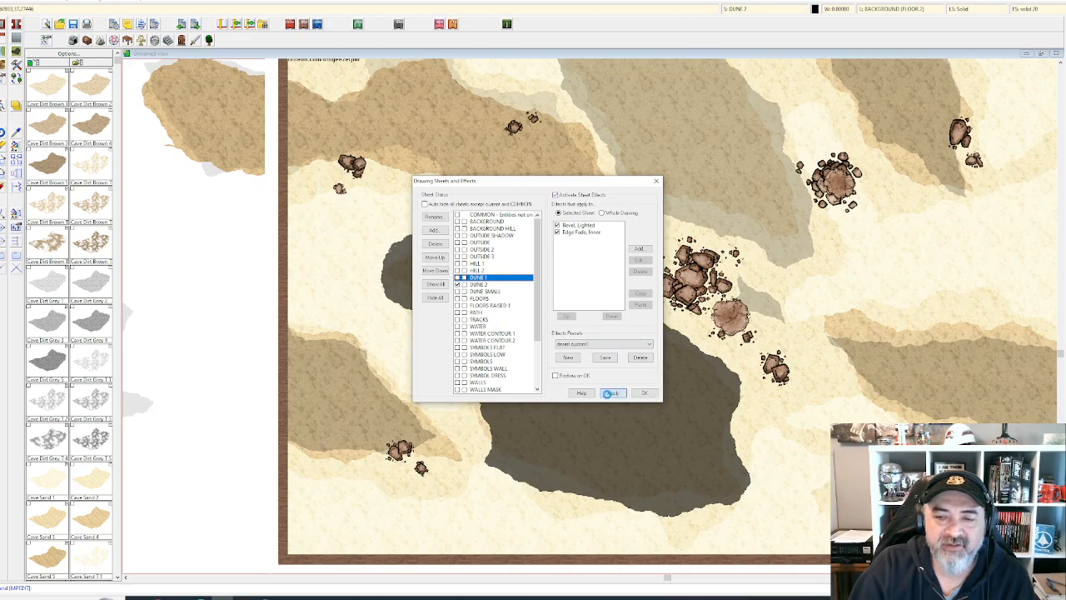
pyautogui.click(610, 393)
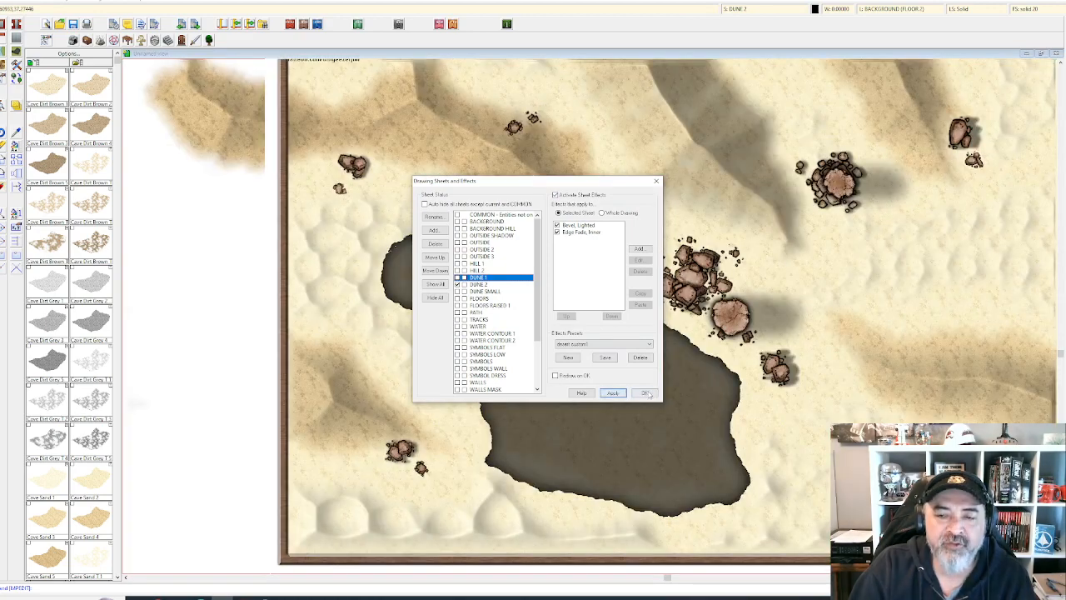
# - Move the dark polygon over the lower-central dune to the DUNE 1 sheet
pyautogui.click(647, 393)
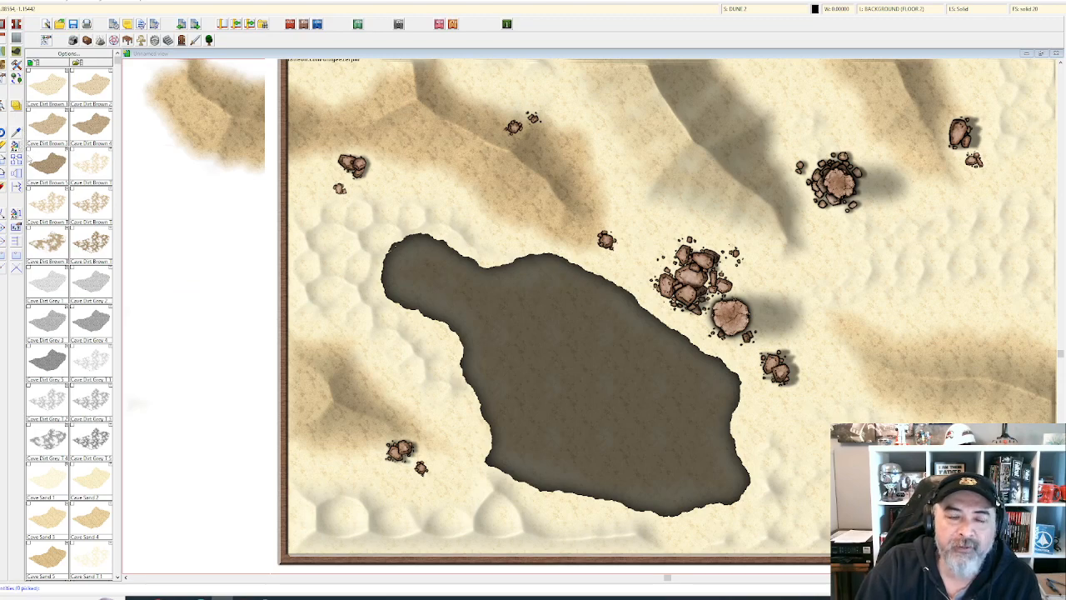
pyautogui.click(633, 296)
pyautogui.rightClick(634, 297)
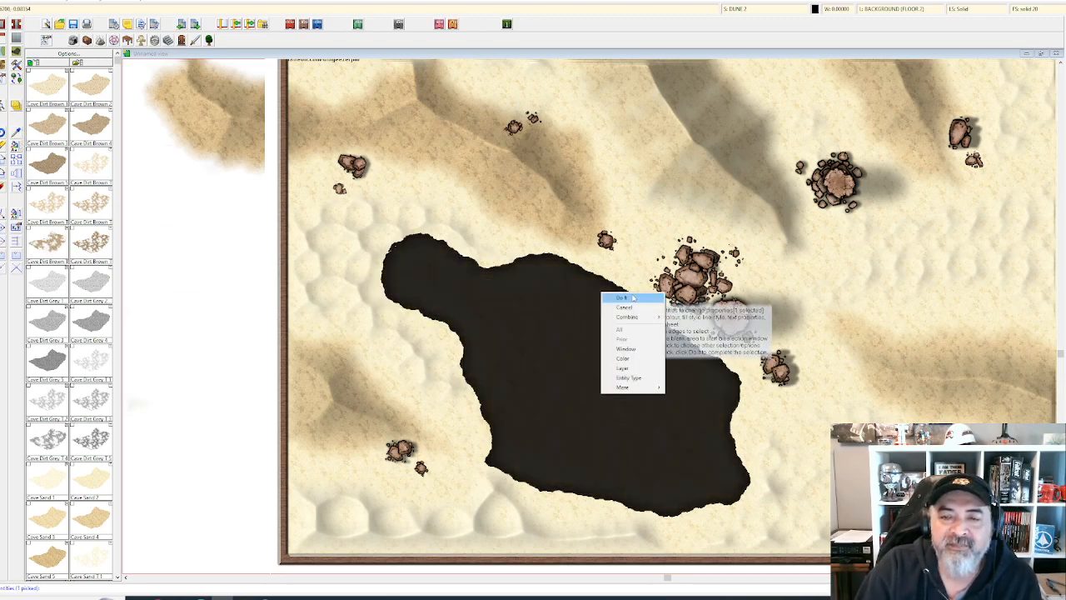
pyautogui.click(632, 298)
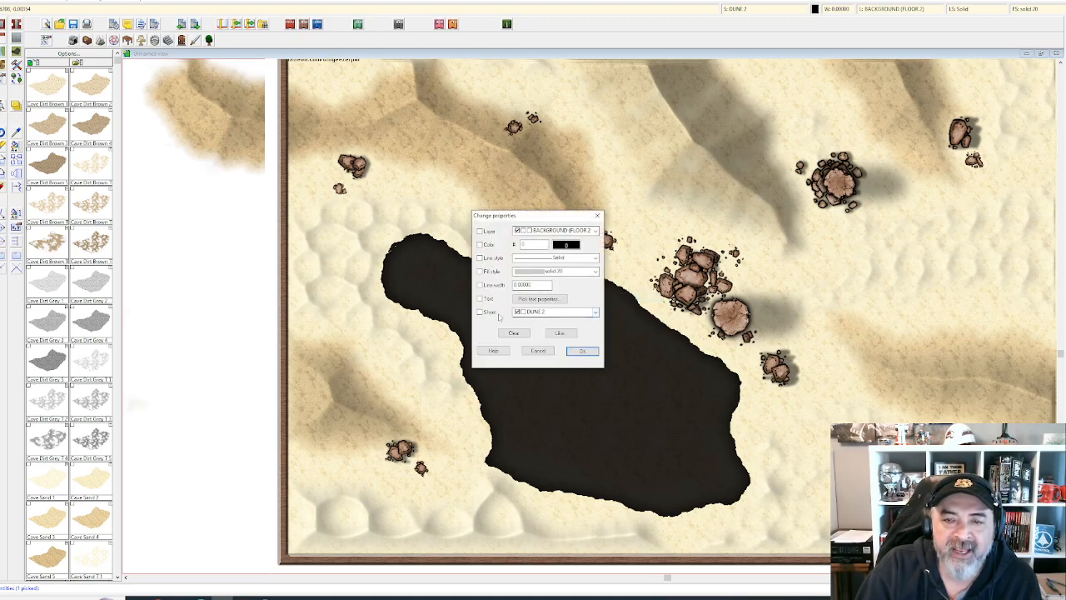
pyautogui.click(595, 311)
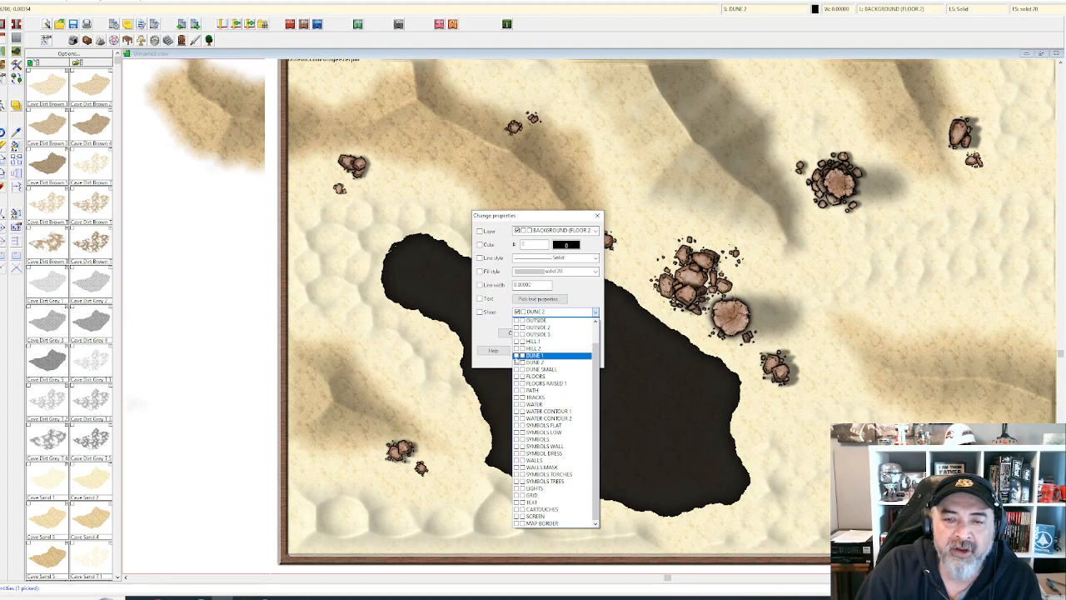
pyautogui.click(517, 357)
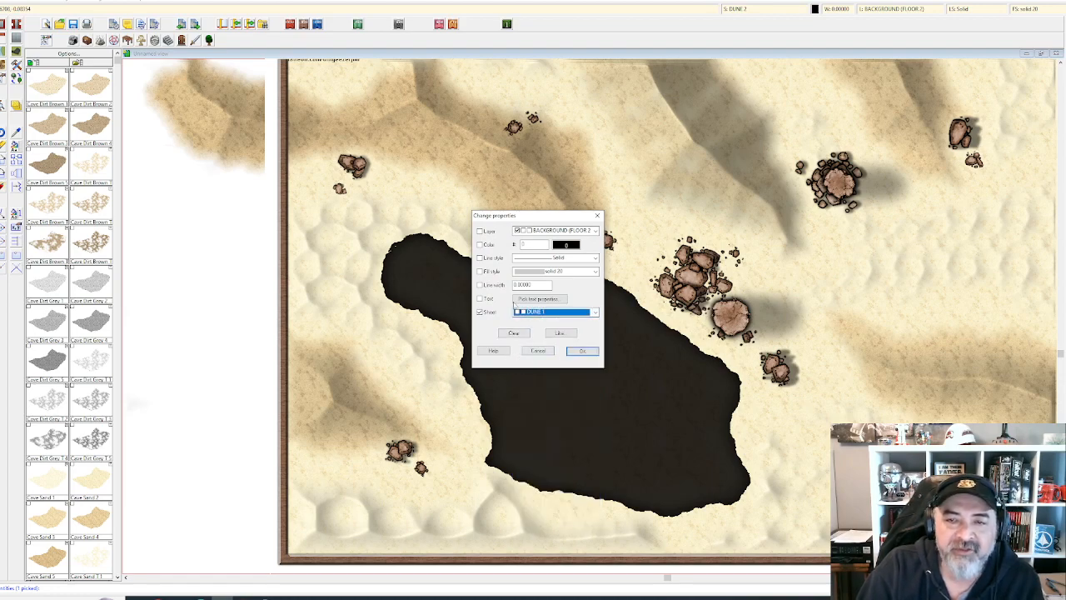
pyautogui.click(582, 352)
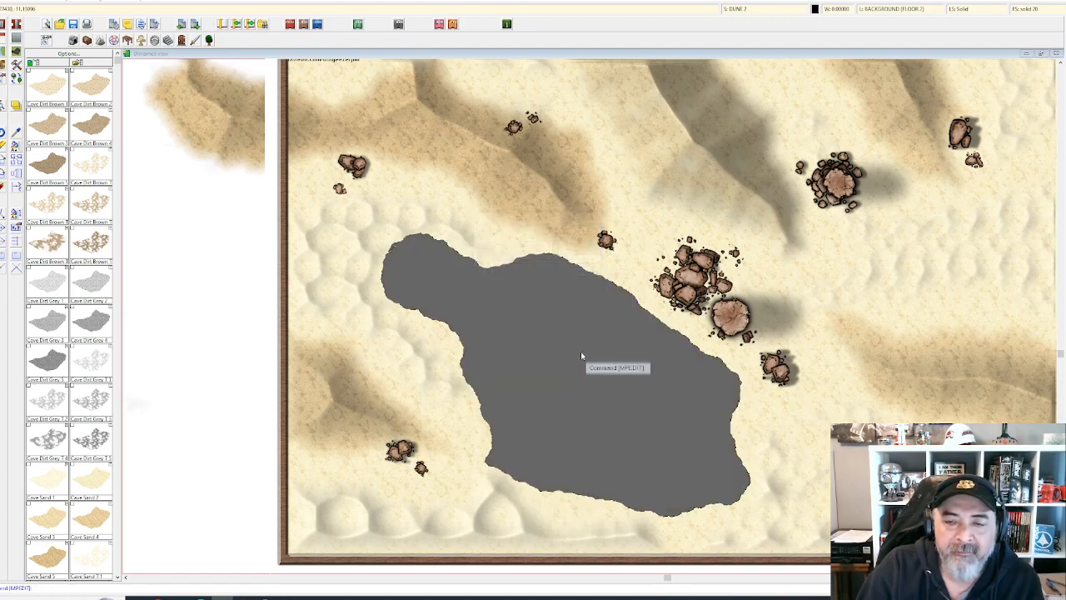
# - Deactivate the sheet effects and apply the change to the map
pyautogui.scroll(1, 647, 361)
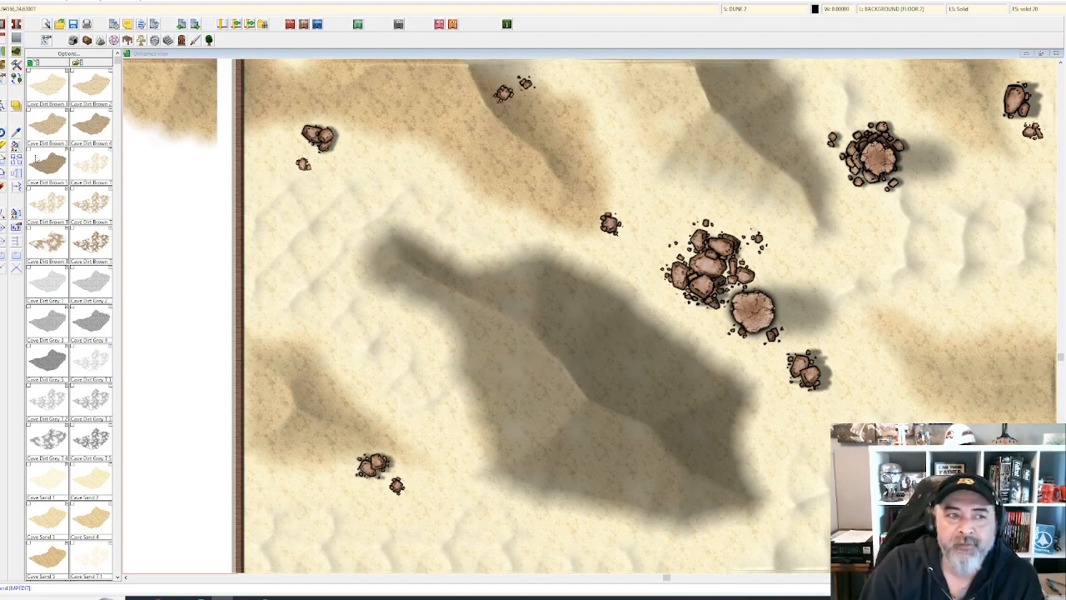
pyautogui.click(17, 148)
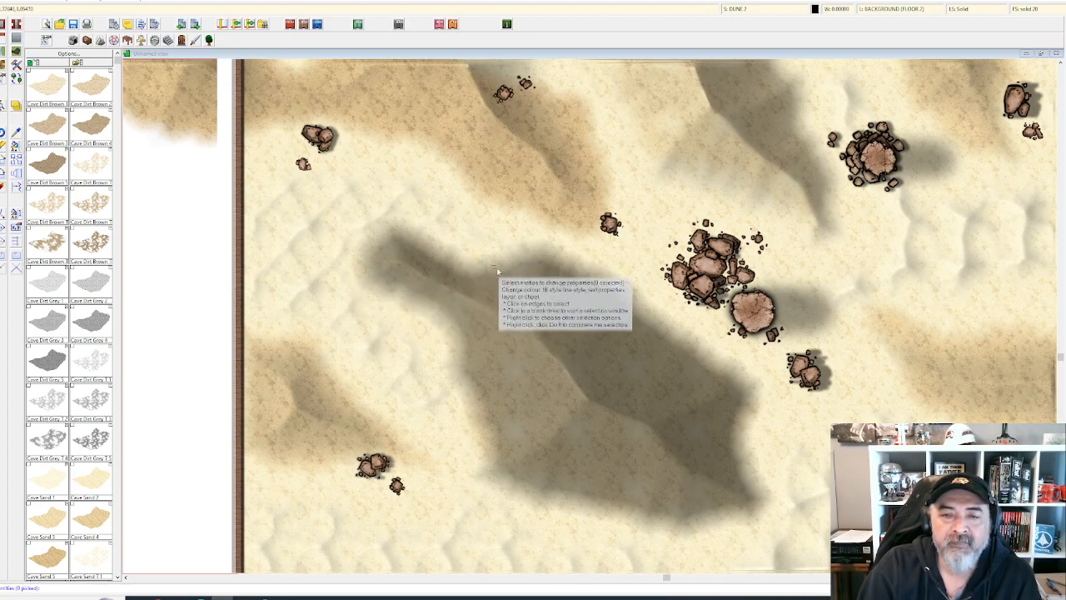
pyautogui.click(738, 9)
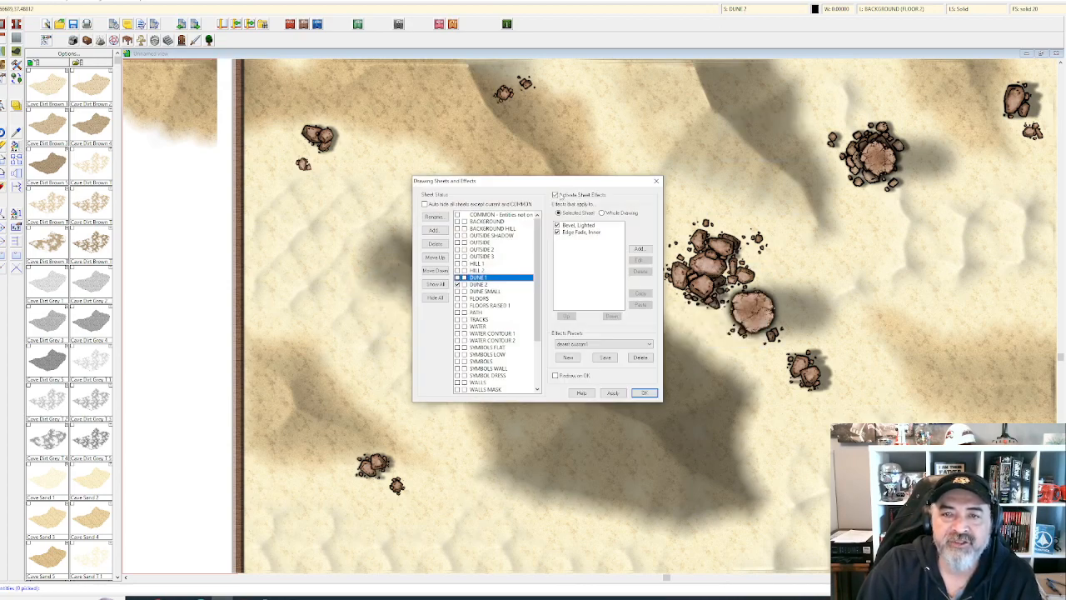
pyautogui.click(555, 195)
pyautogui.click(612, 392)
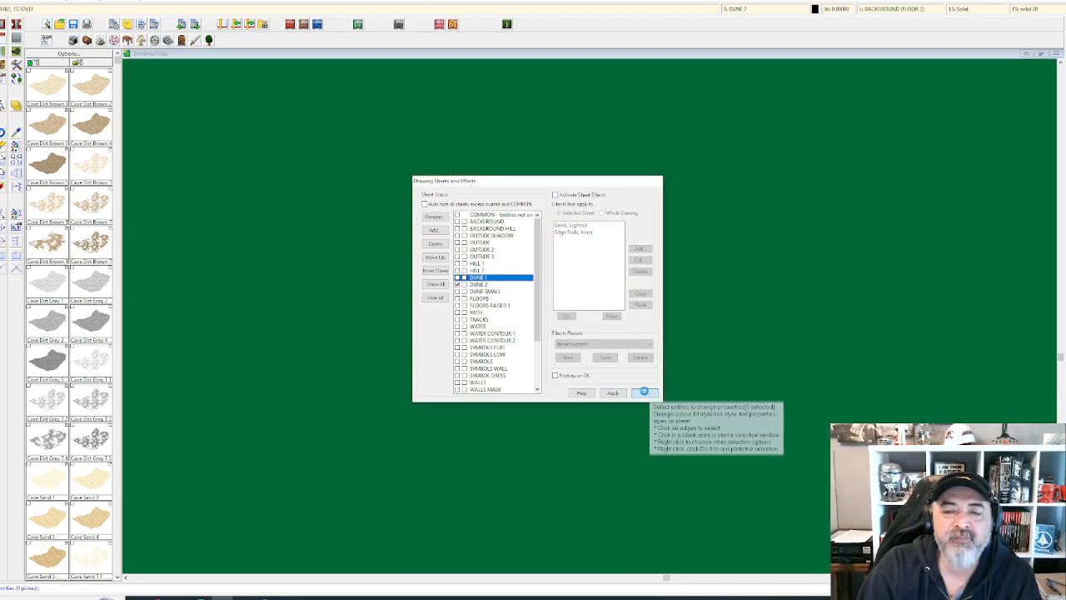
pyautogui.click(643, 393)
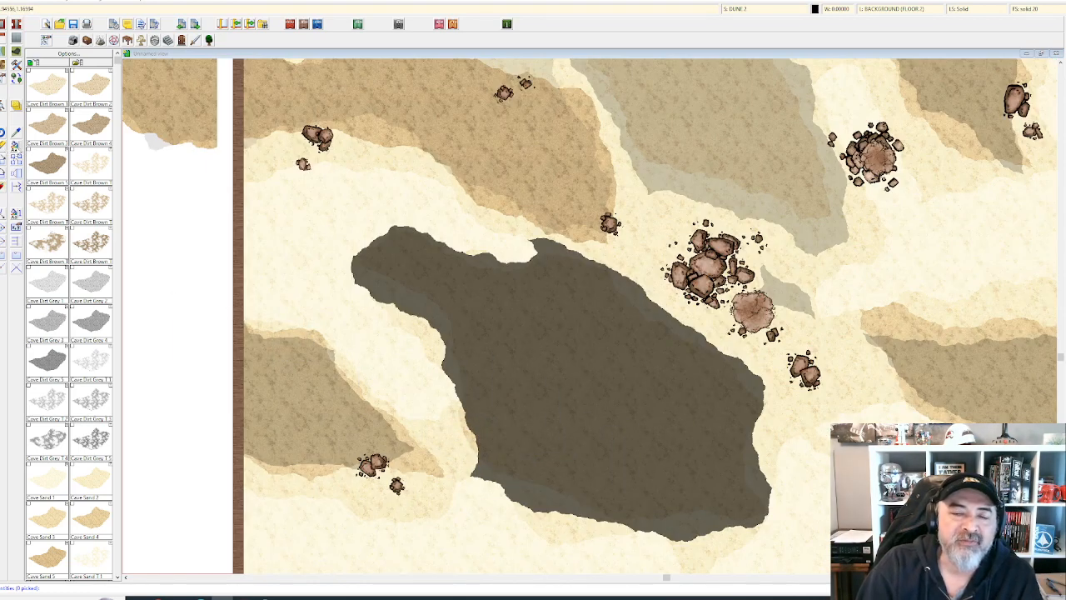
# - Erase the dark translucent polygons covering the lower-central dune
pyautogui.click(6, 155)
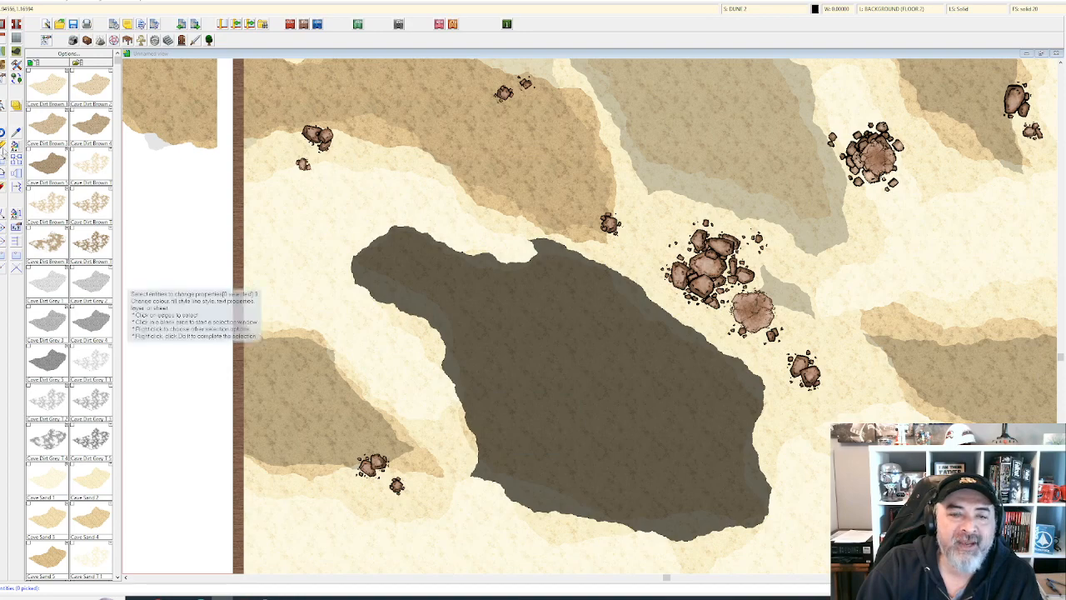
pyautogui.click(445, 477)
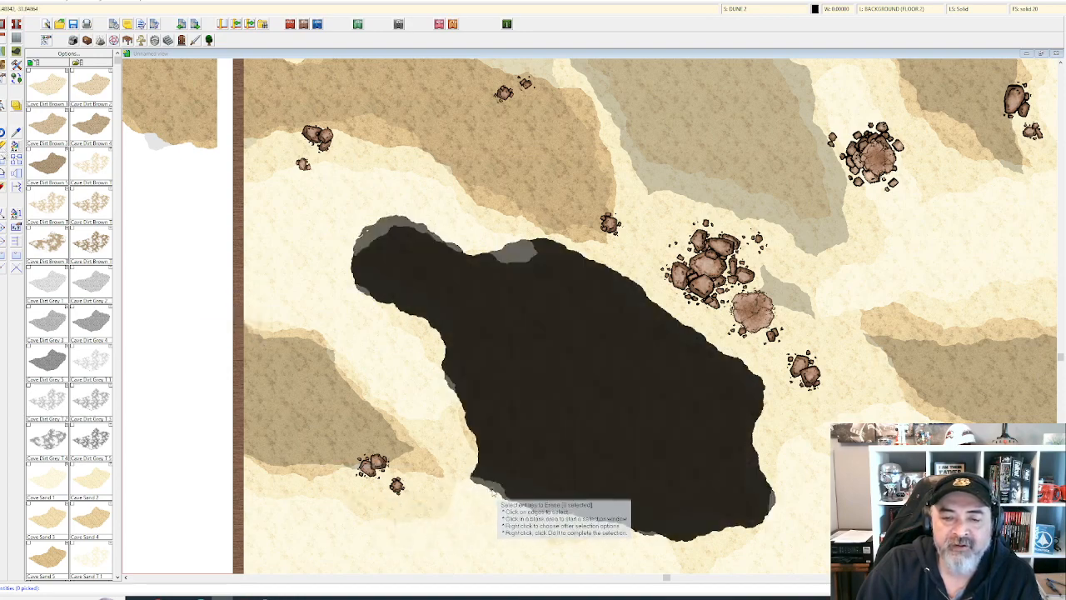
pyautogui.rightClick(477, 488)
pyautogui.click(480, 498)
# - Try to move the large light grey polygon from outside the map onto the lower-central dune, and undo the move
pyautogui.scroll(-1, 480, 485)
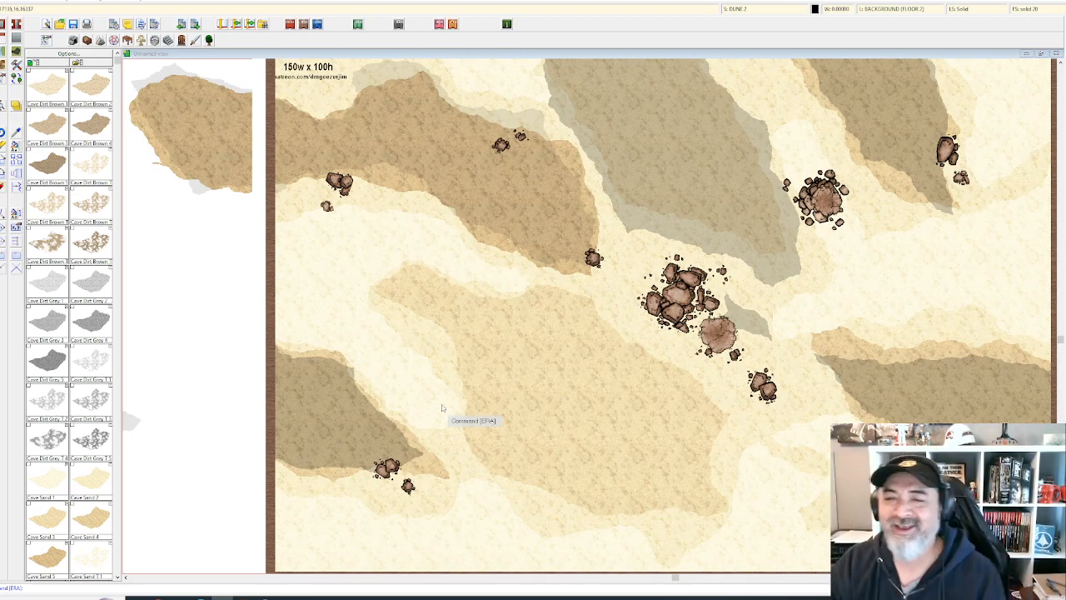
pyautogui.scroll(-3, 467, 333)
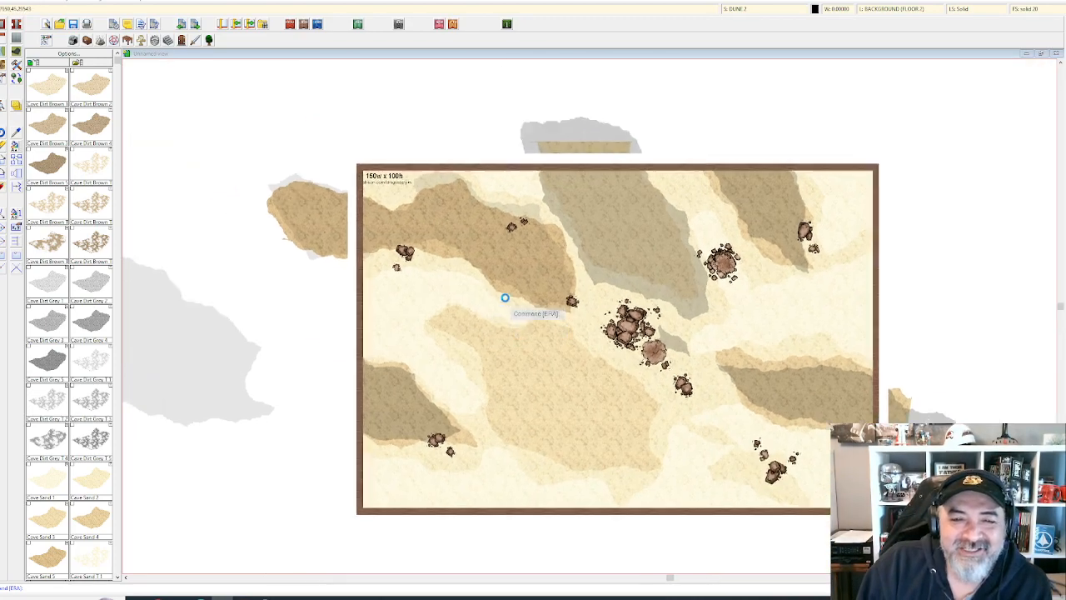
pyautogui.scroll(-1, 192, 220)
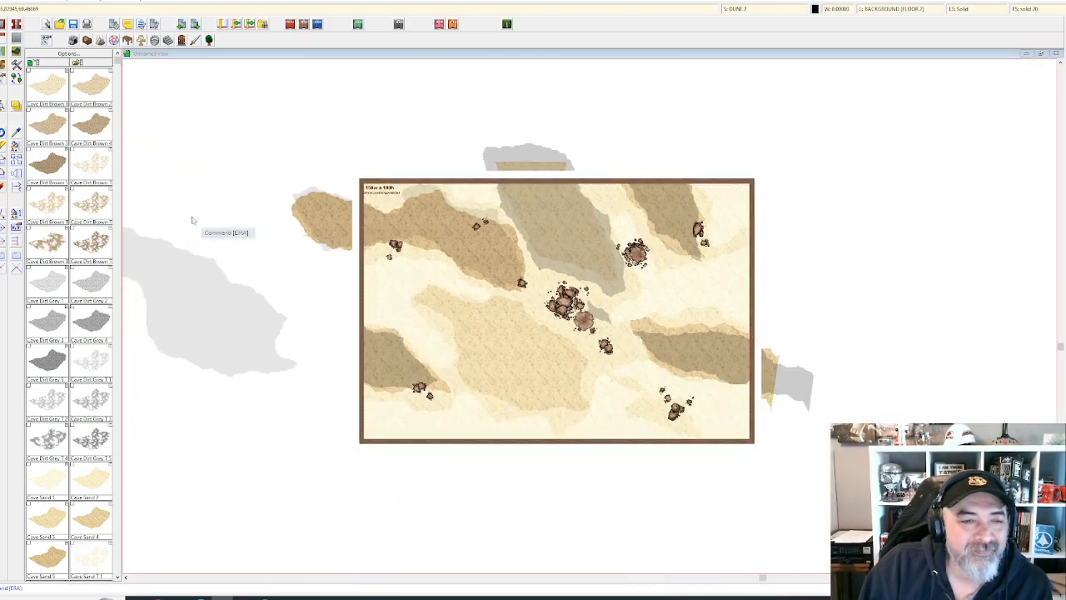
pyautogui.click(282, 326)
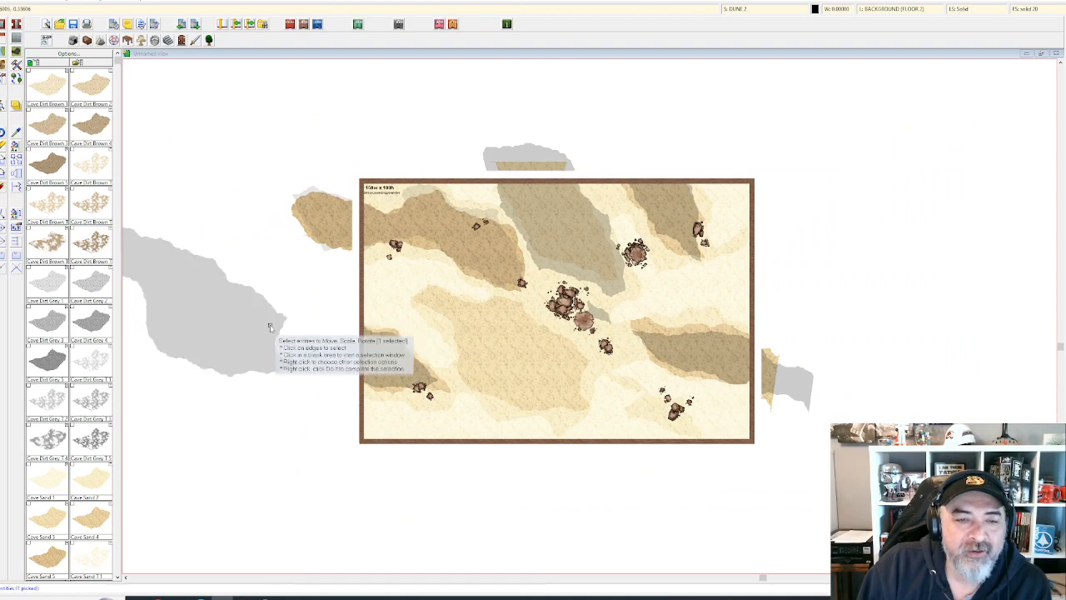
pyautogui.rightClick(234, 320)
pyautogui.click(247, 324)
pyautogui.click(248, 325)
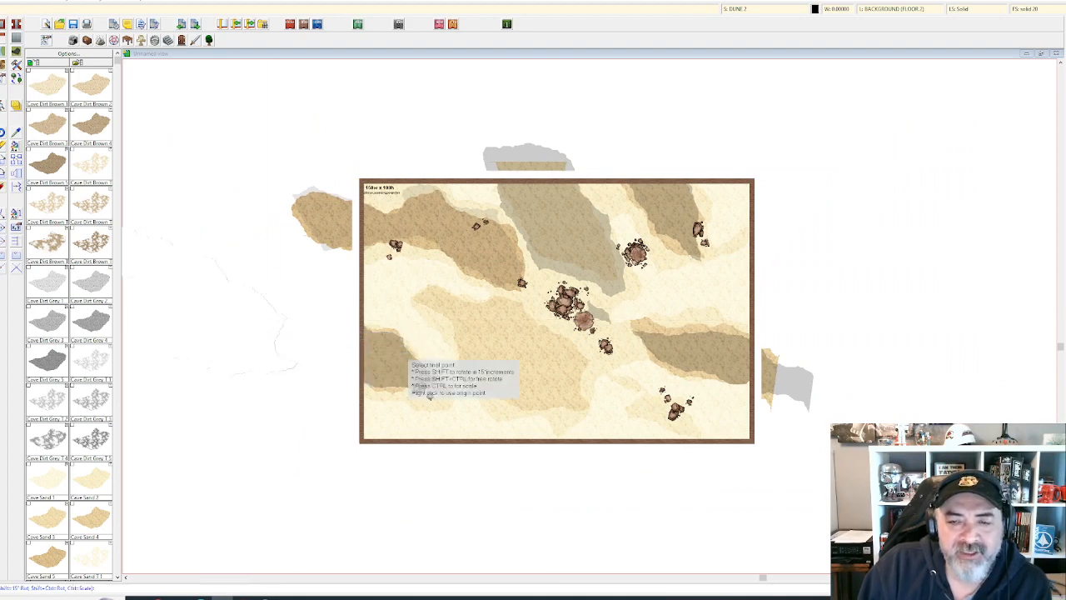
pyautogui.click(574, 365)
pyautogui.scroll(1, 642, 373)
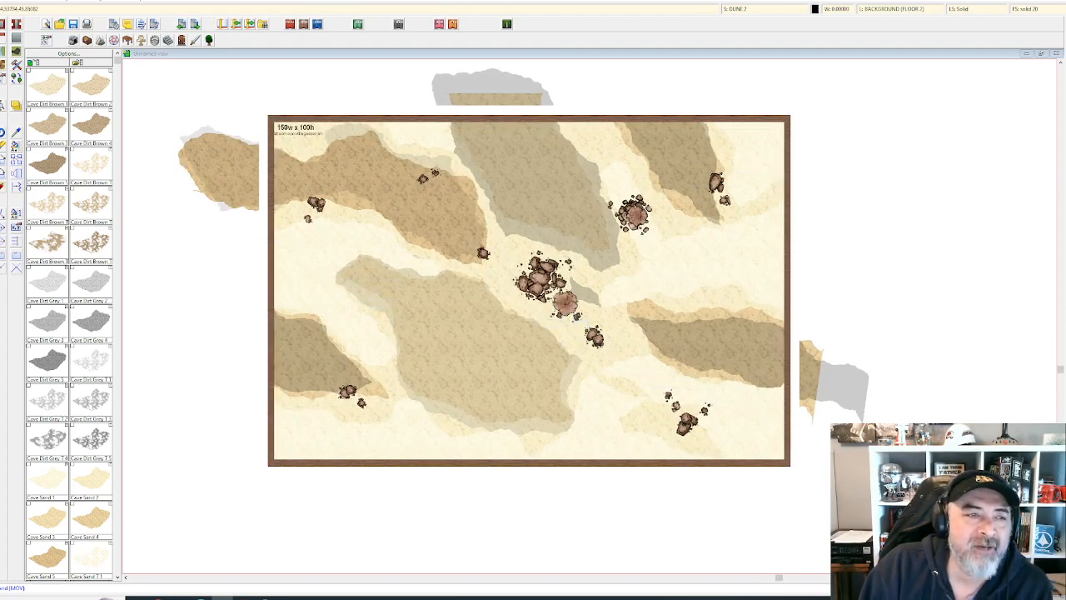
pyautogui.click(2, 133)
# - Adopt the properties of the large light grey polygon beside the map as current, with sheet DUNE 1 and fill style solid 10
pyautogui.moveTo(685, 301); pyautogui.dragTo(836, 300)
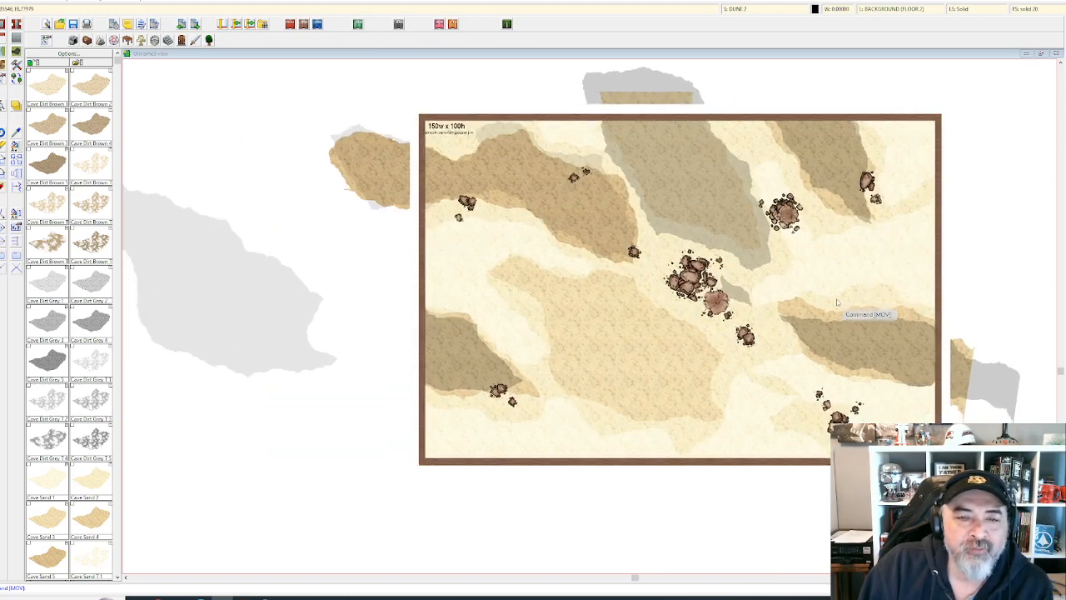
pyautogui.moveTo(322, 284); pyautogui.dragTo(348, 309)
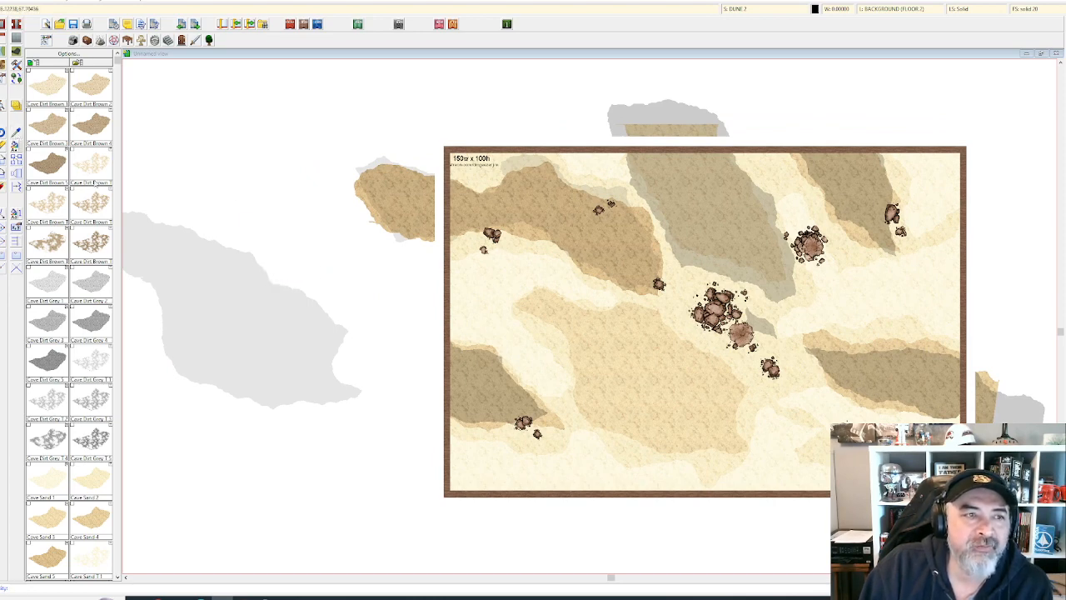
pyautogui.click(248, 254)
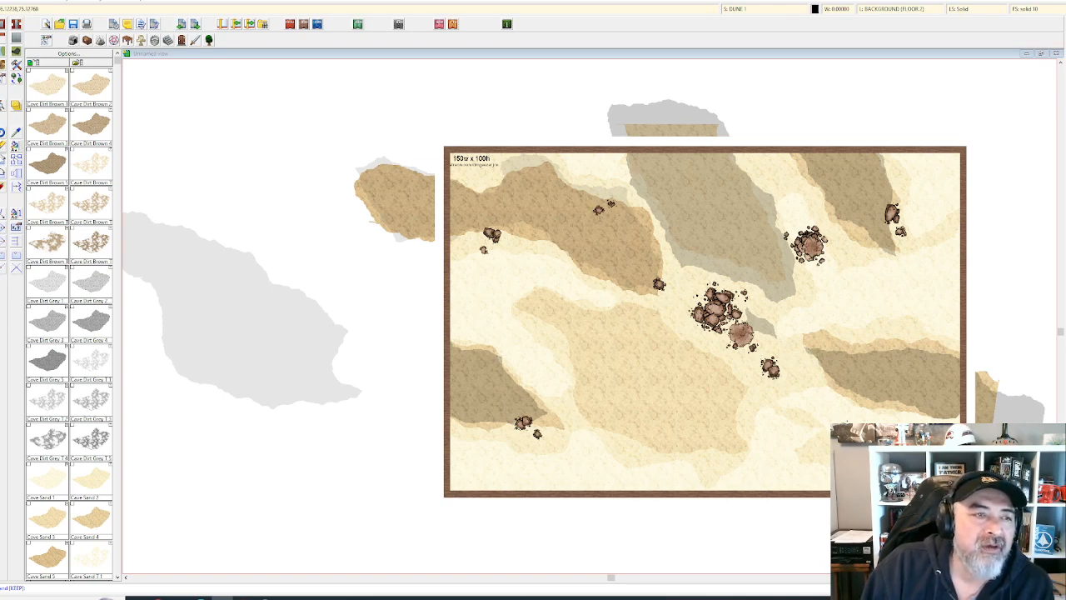
# - Move the large light grey polygon outside the map slightly closer to the map's left border
pyautogui.click(343, 359)
pyautogui.rightClick(346, 364)
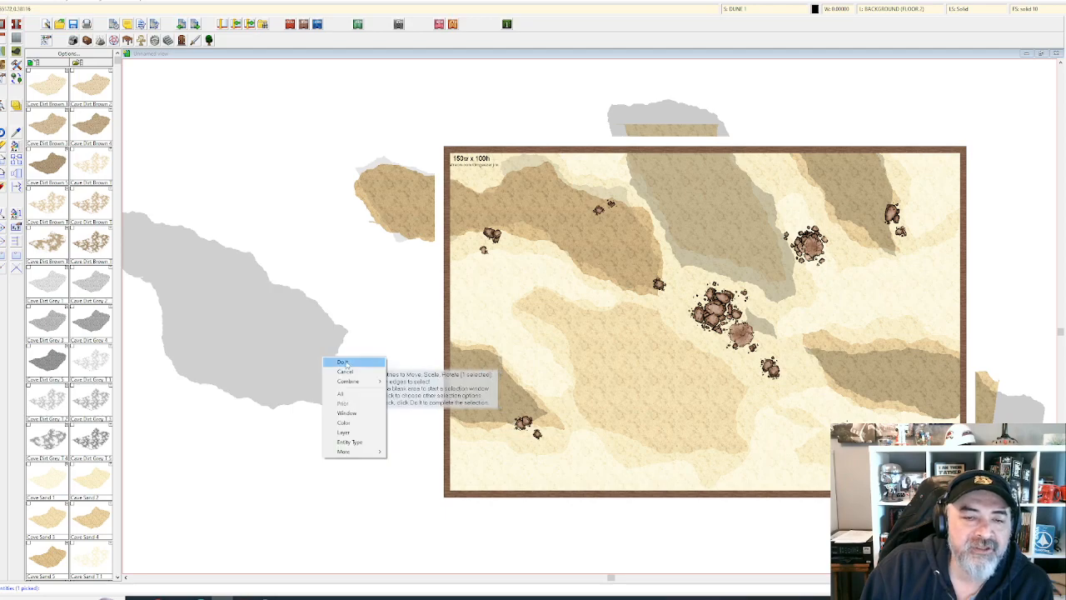
pyautogui.click(343, 363)
pyautogui.click(346, 363)
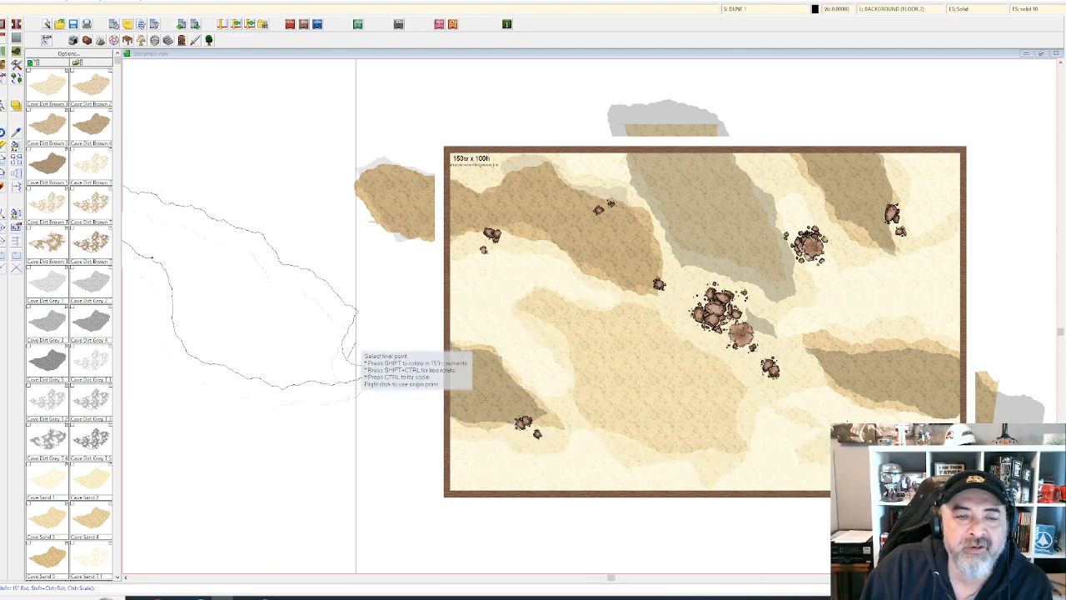
pyautogui.click(363, 360)
pyautogui.scroll(3, 572, 295)
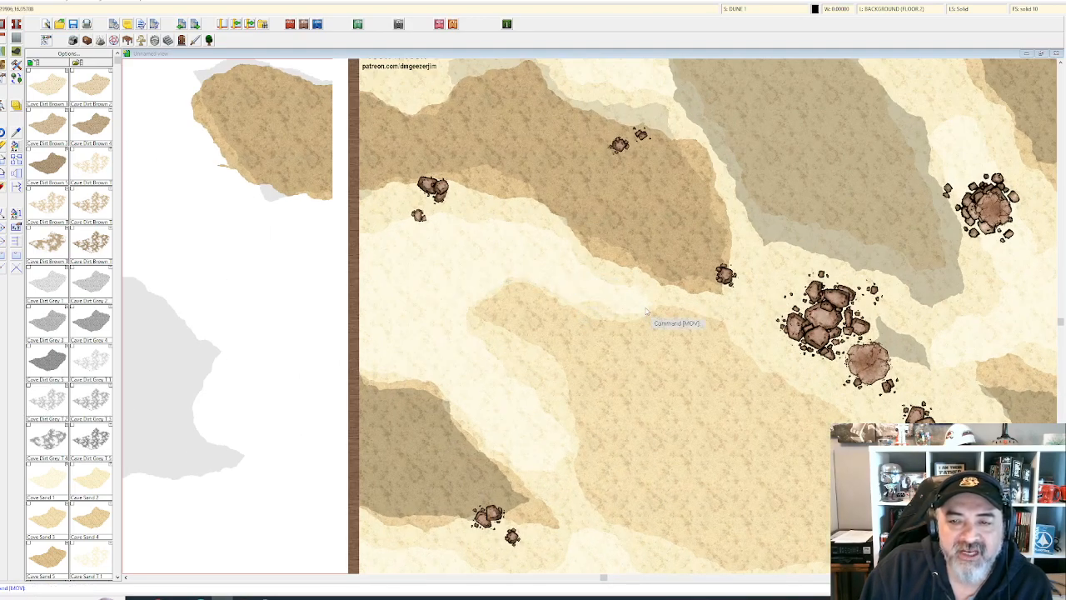
# - Move the large light grey polygon from beside the map onto the lower-central sand dune
pyautogui.scroll(-5, 555, 317)
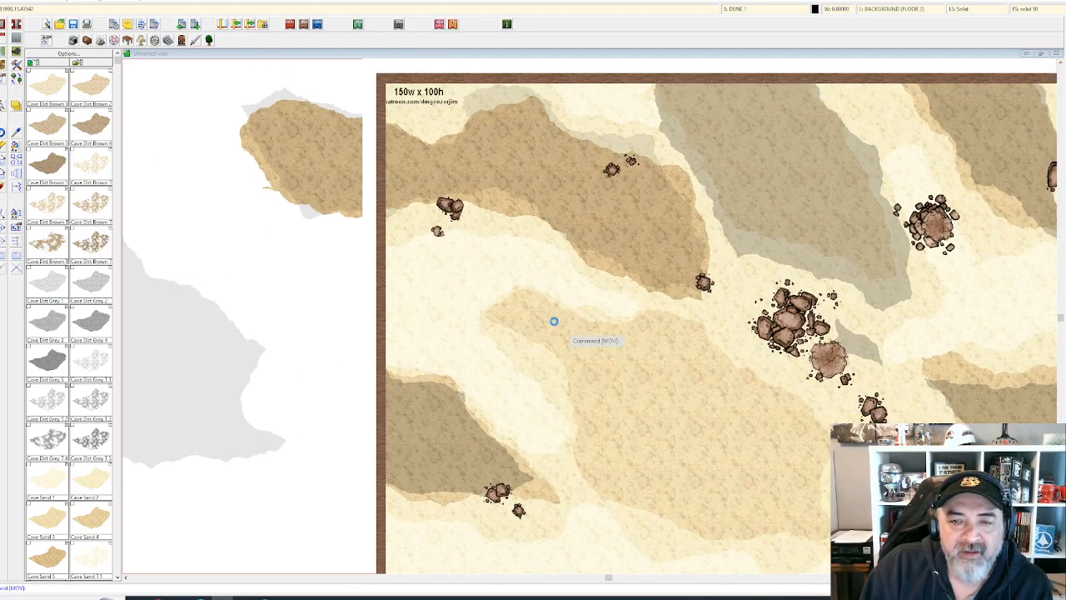
pyautogui.scroll(1, 738, 324)
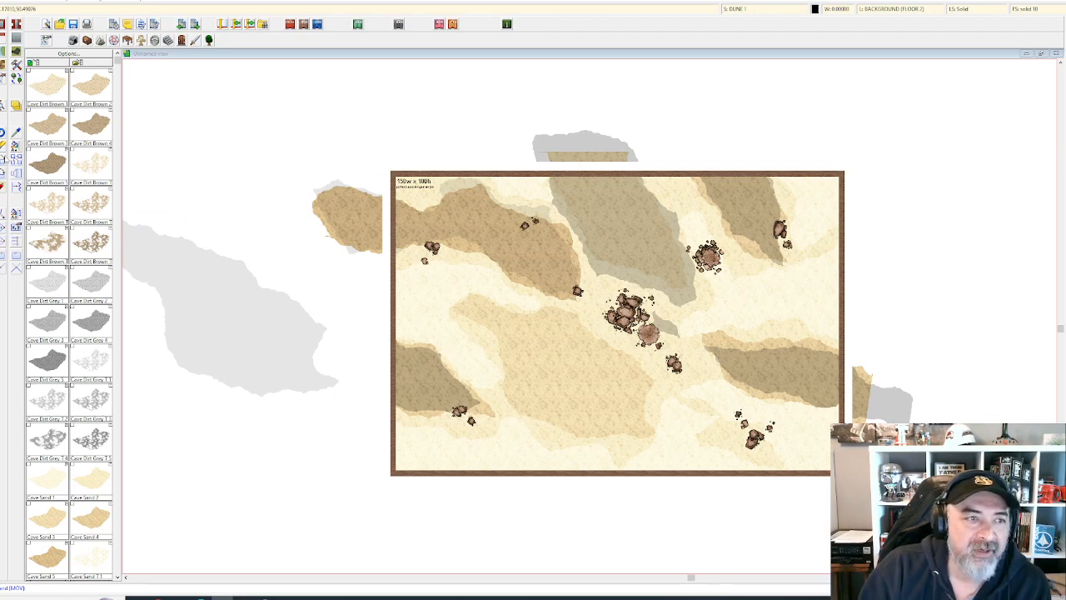
pyautogui.click(4, 159)
pyautogui.click(262, 345)
pyautogui.rightClick(262, 345)
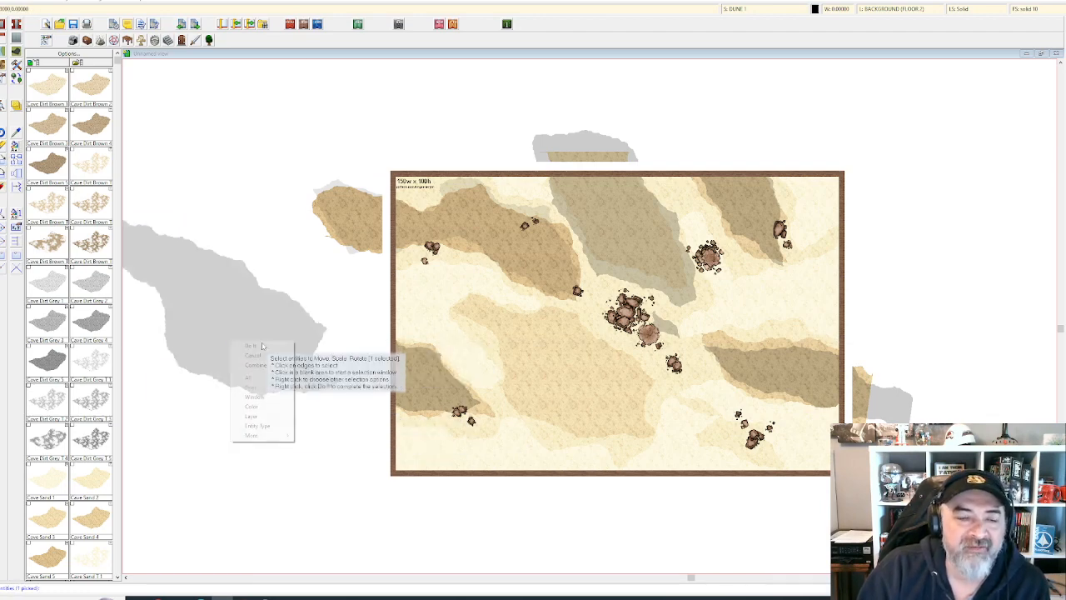
pyautogui.click(261, 345)
pyautogui.click(262, 343)
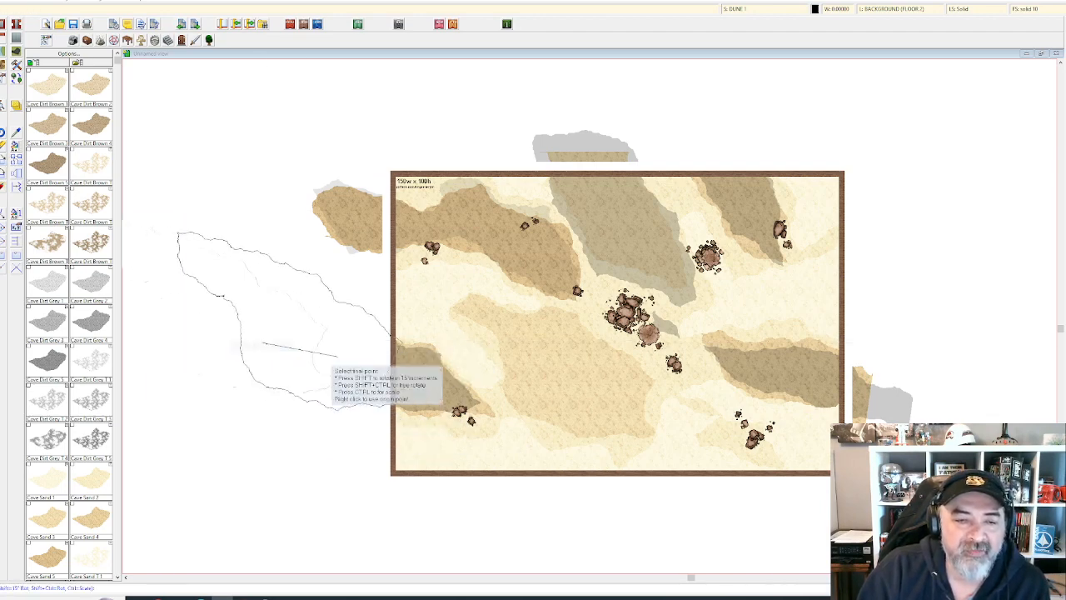
pyautogui.click(602, 397)
pyautogui.scroll(1, 601, 403)
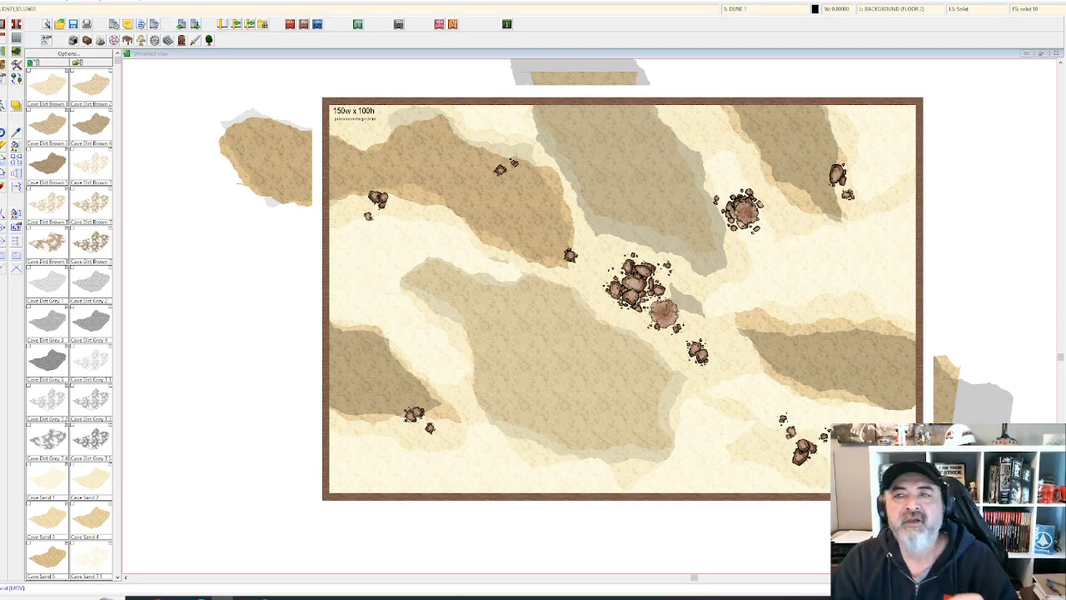
# - Activate the sheet effects and apply them to the map with the grey polygon on the lower-central dune
pyautogui.click(770, 17)
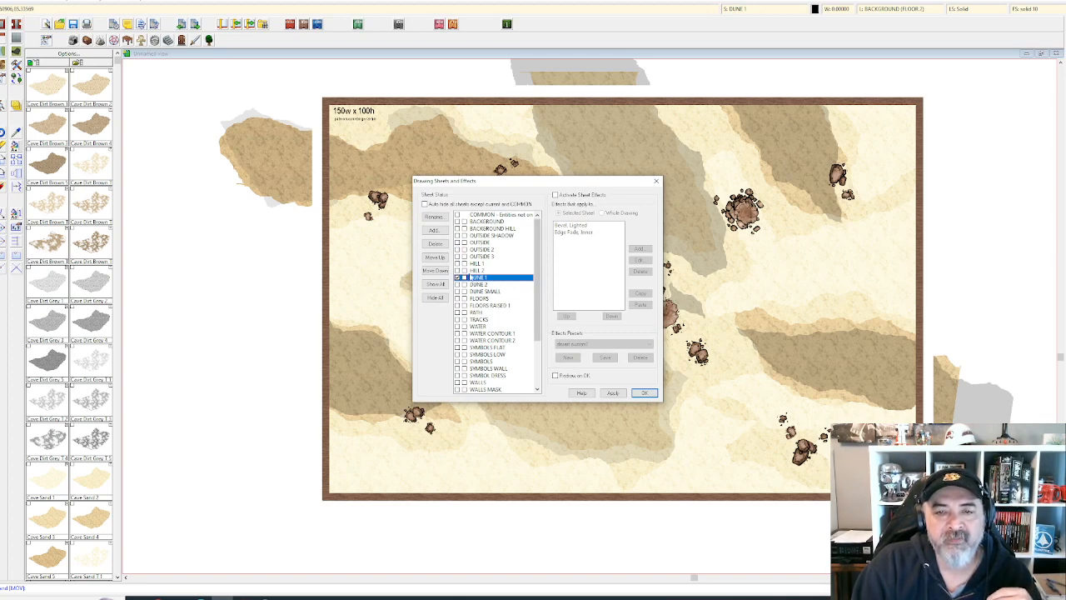
pyautogui.click(556, 194)
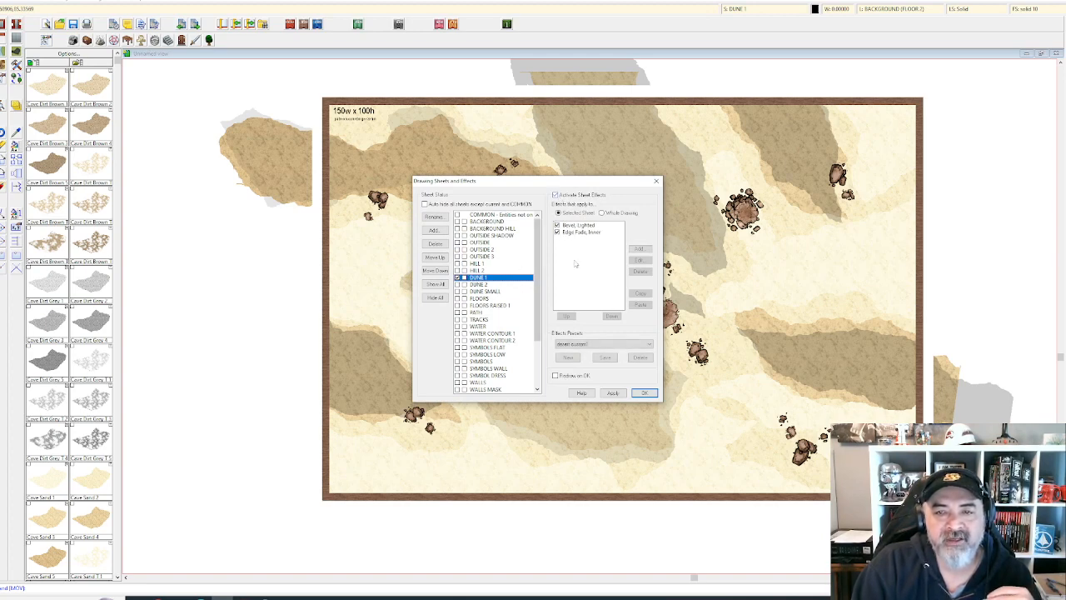
pyautogui.click(613, 393)
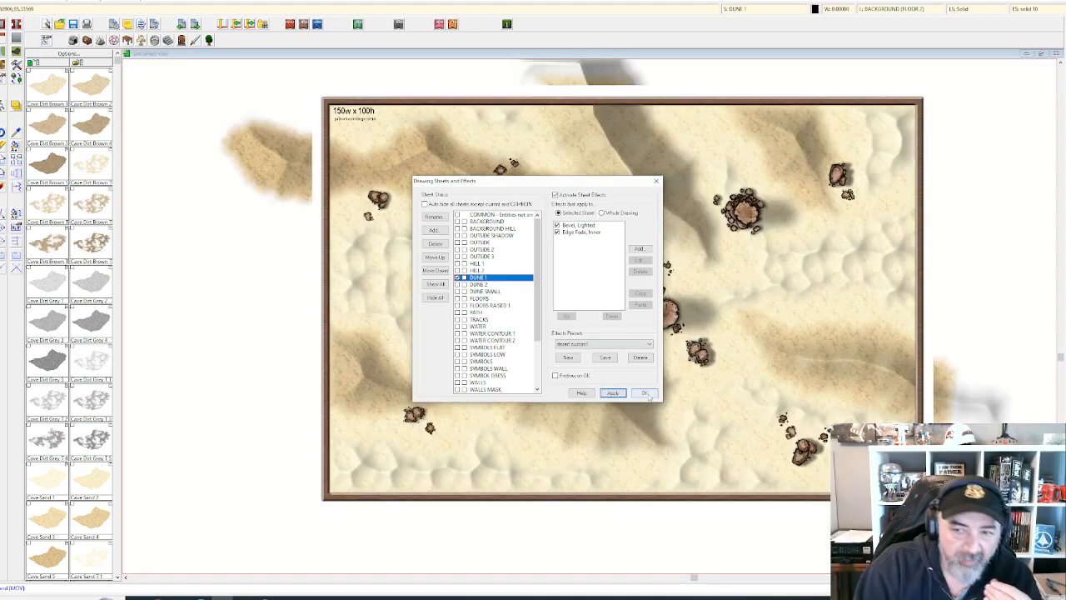
pyautogui.click(645, 394)
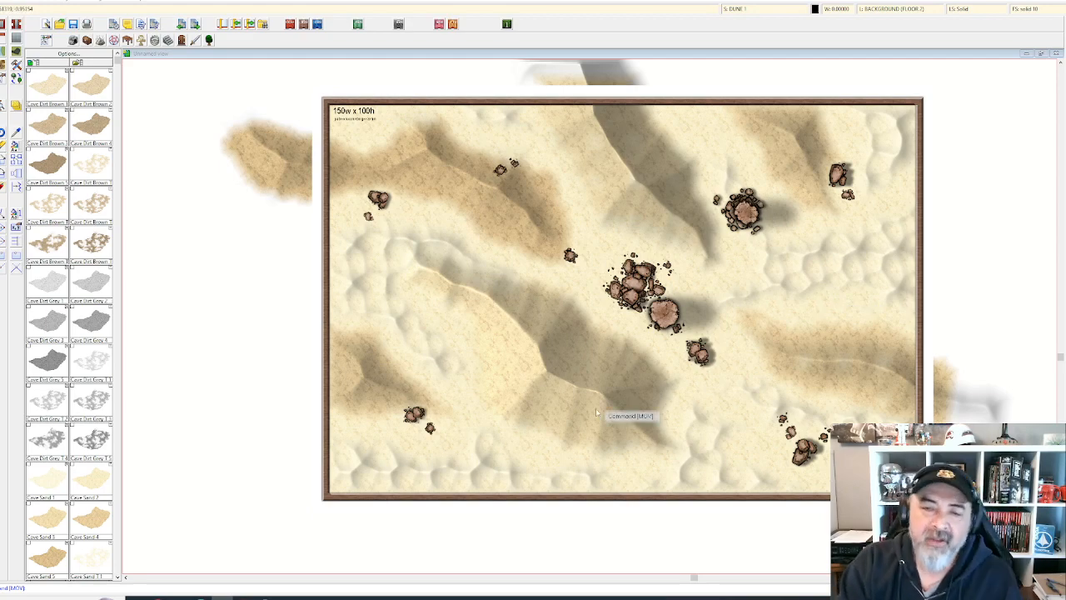
# - Review the Bevel, Lighted effect settings of sheet DUNE 1 and keep them as they are
pyautogui.click(763, 9)
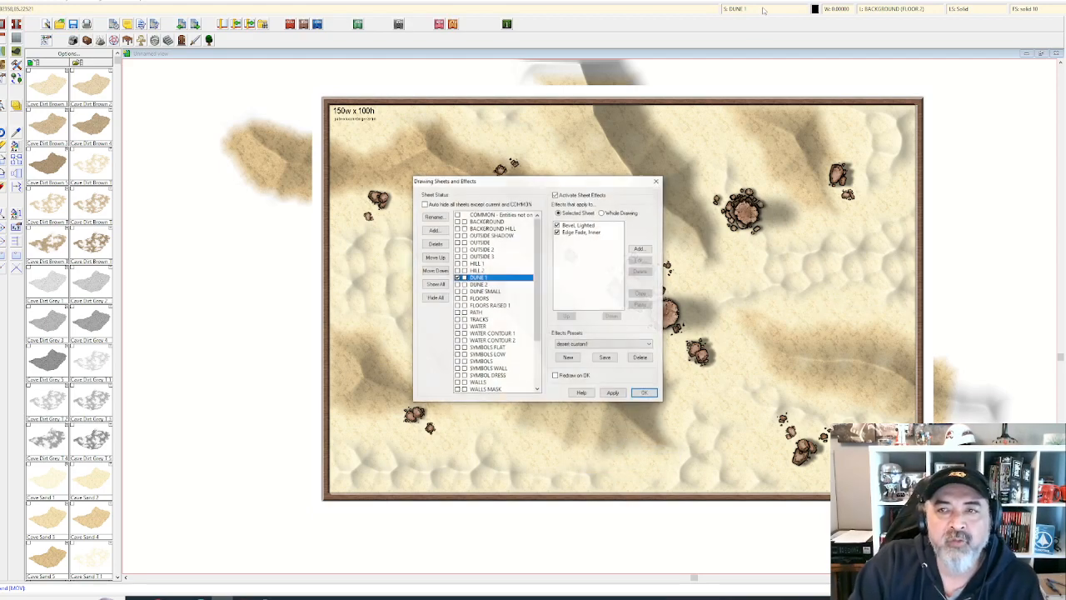
pyautogui.click(575, 226)
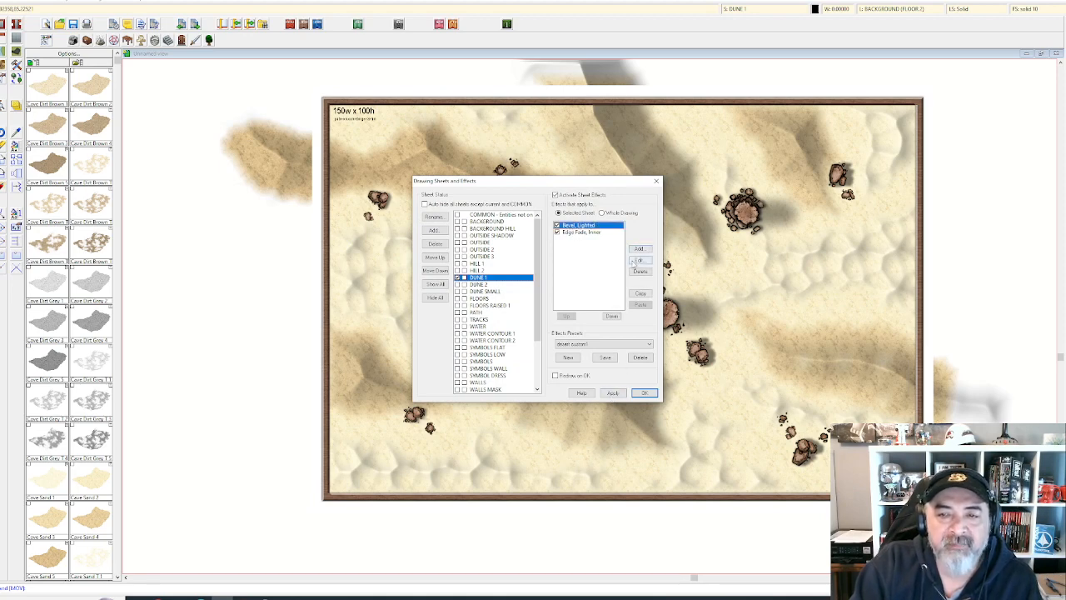
pyautogui.click(638, 260)
pyautogui.moveTo(515, 187); pyautogui.dragTo(255, 195)
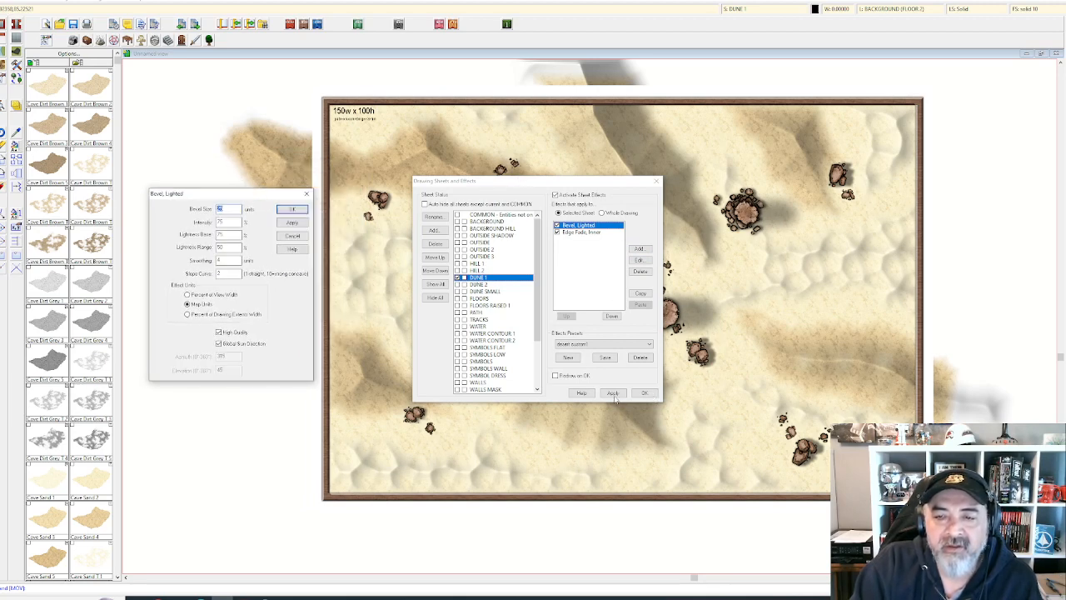
pyautogui.click(291, 209)
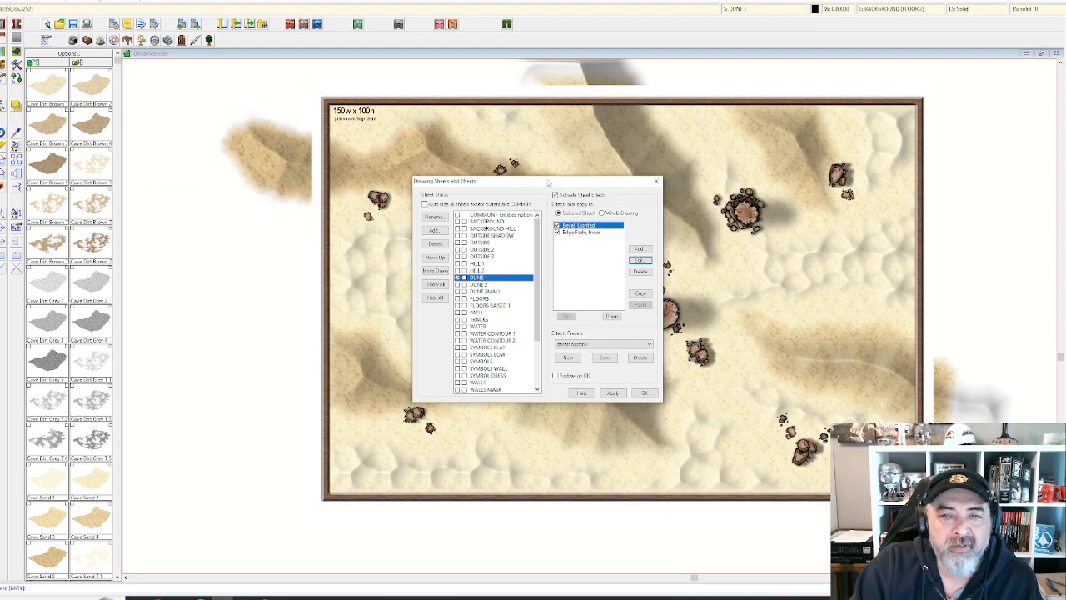
pyautogui.moveTo(548, 183)
pyautogui.mouseDown()
pyautogui.moveTo(292, 243)
pyautogui.moveTo(220, 312)
pyautogui.moveTo(676, 397)
pyautogui.moveTo(235, 325)
pyautogui.mouseUp()
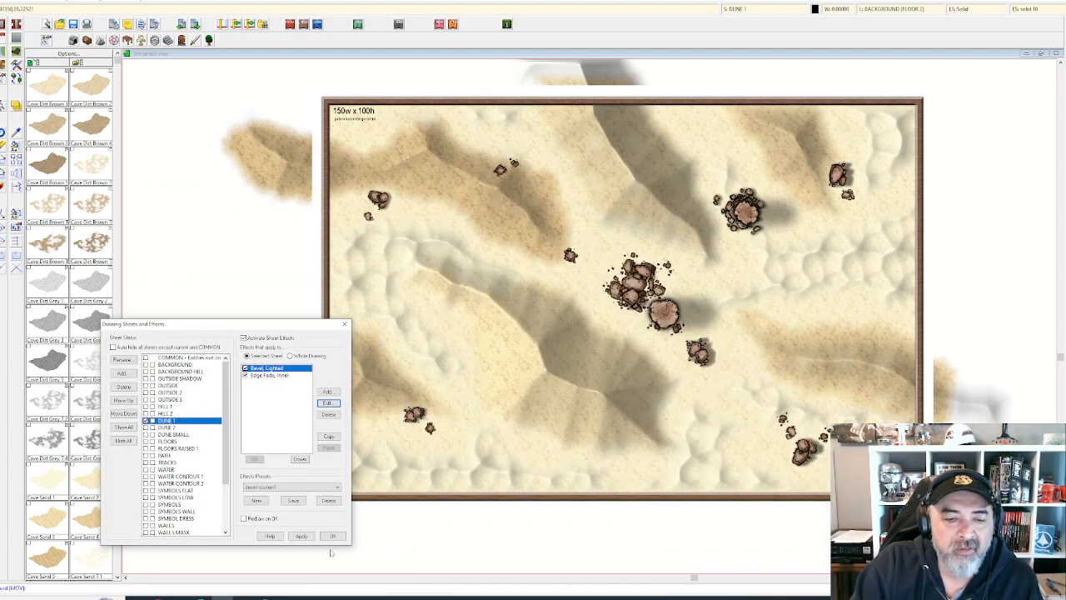
pyautogui.click(332, 536)
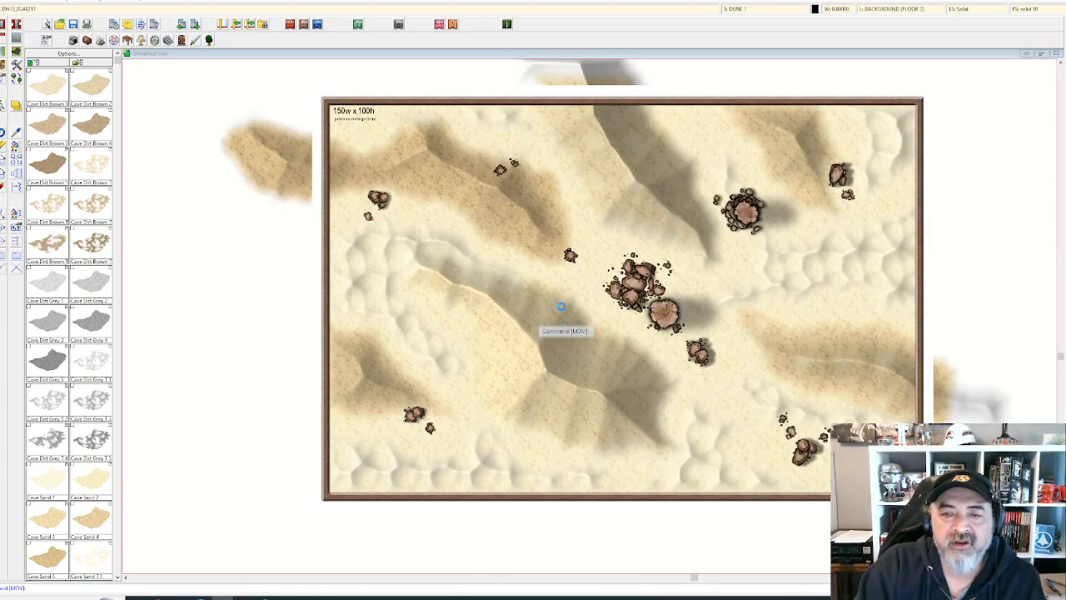
# - Set the Bevel Size of sheet DUNE 1's Bevel, Lighted effect to 50 units and apply it to the map
pyautogui.scroll(-1, 643, 303)
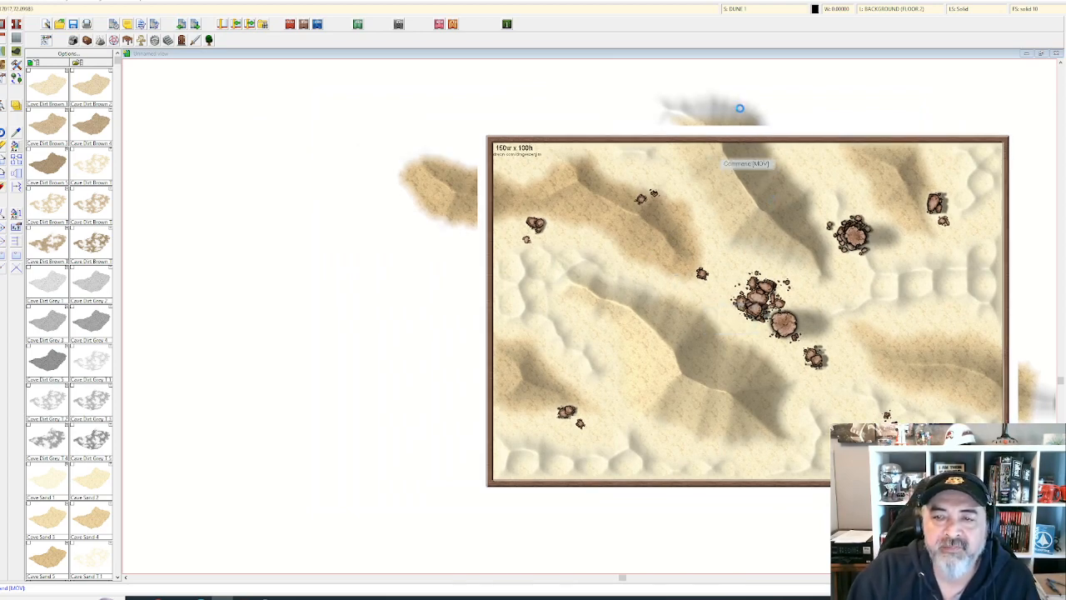
pyautogui.click(757, 11)
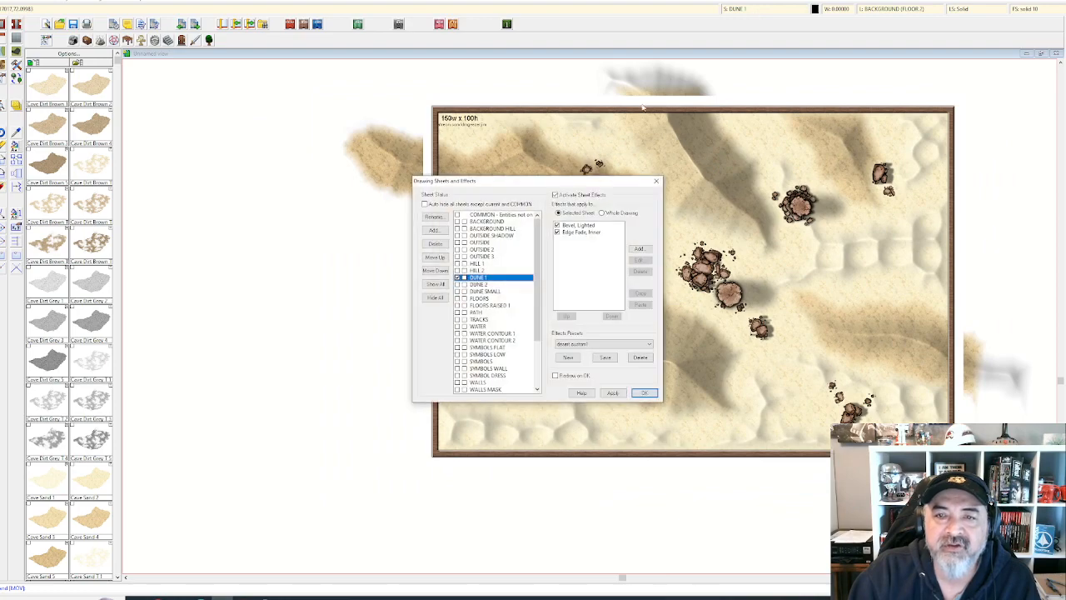
pyautogui.moveTo(530, 186)
pyautogui.mouseDown()
pyautogui.moveTo(279, 85)
pyautogui.moveTo(269, 92)
pyautogui.mouseUp()
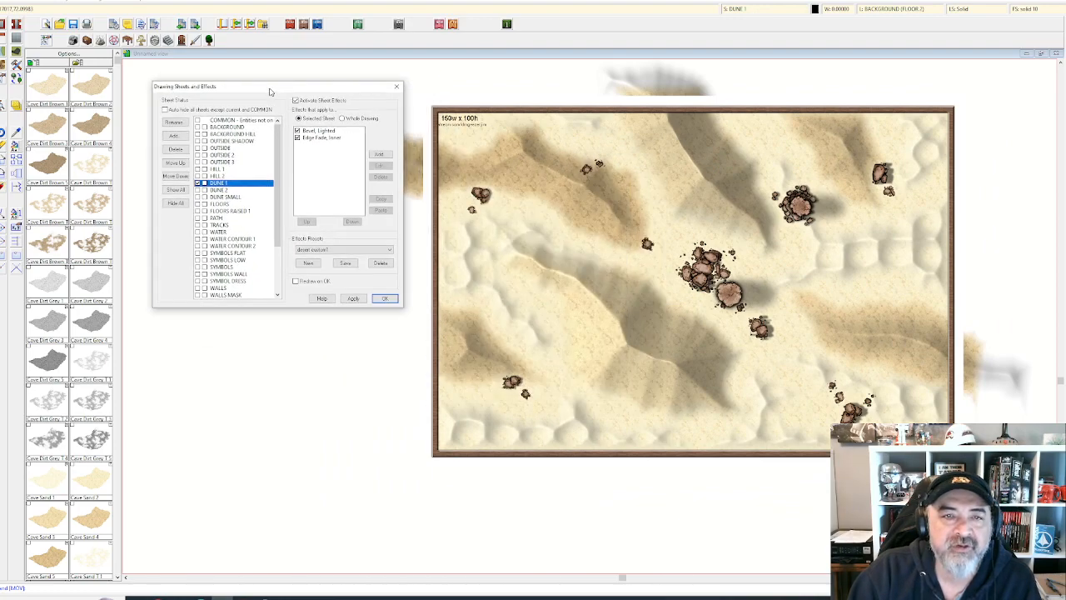
pyautogui.click(313, 131)
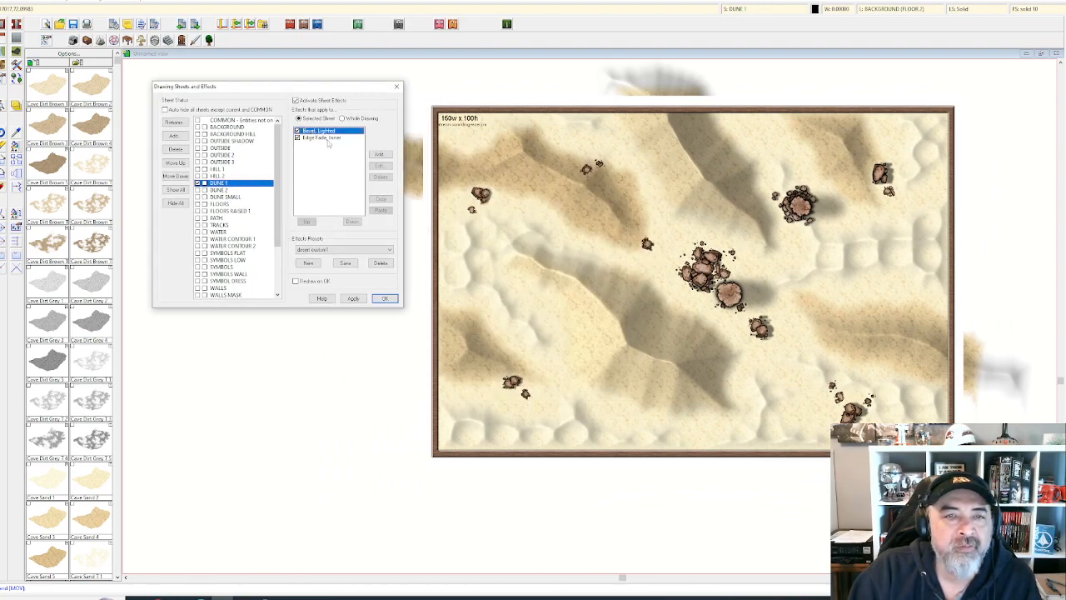
pyautogui.click(379, 166)
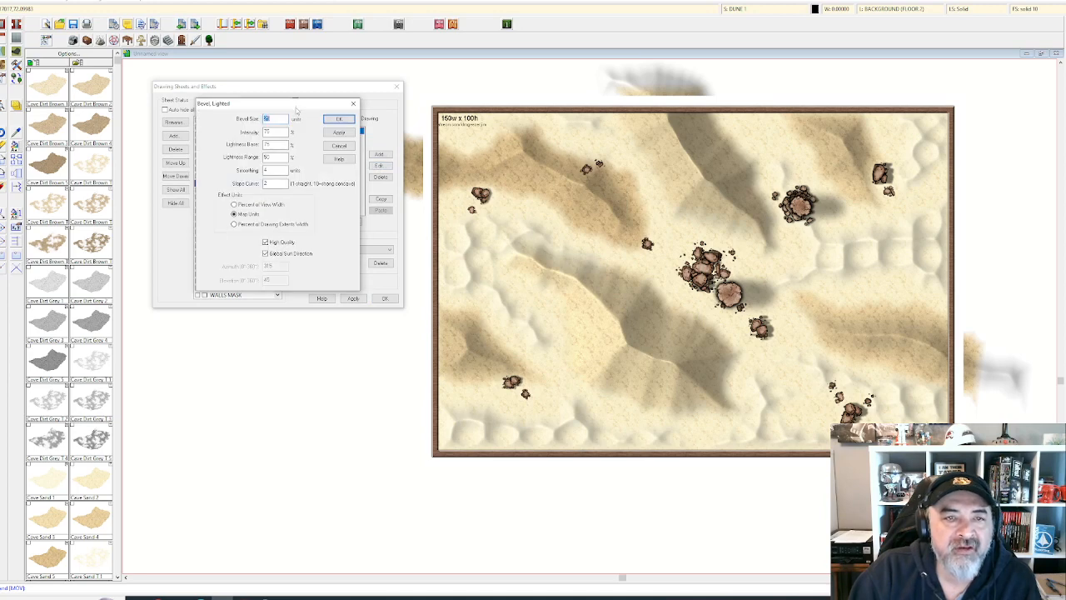
pyautogui.moveTo(299, 103); pyautogui.dragTo(305, 333)
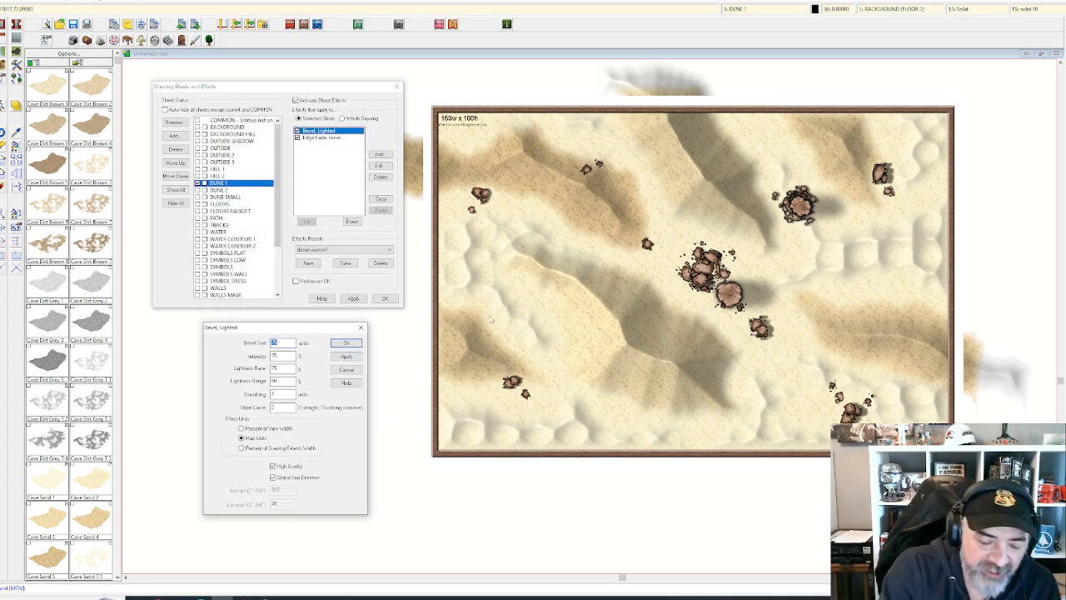
pyautogui.write('50')
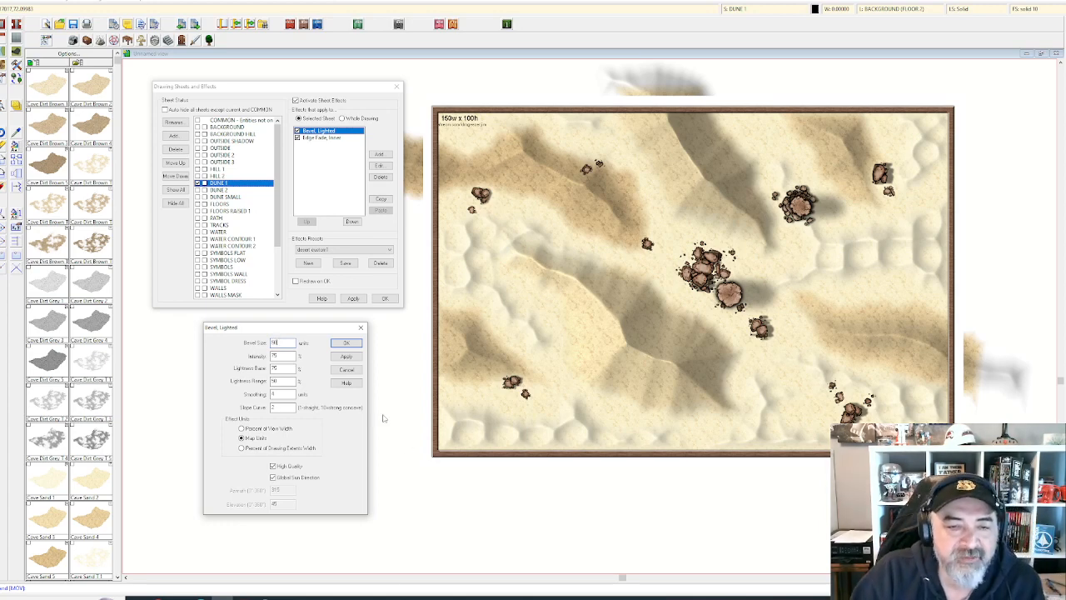
pyautogui.click(344, 346)
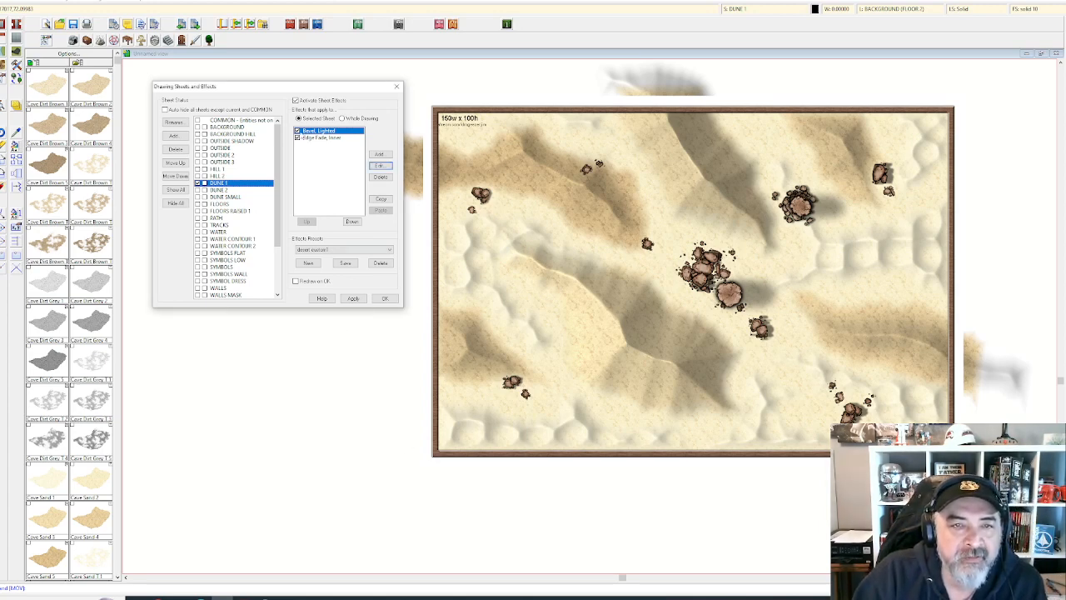
pyautogui.click(380, 165)
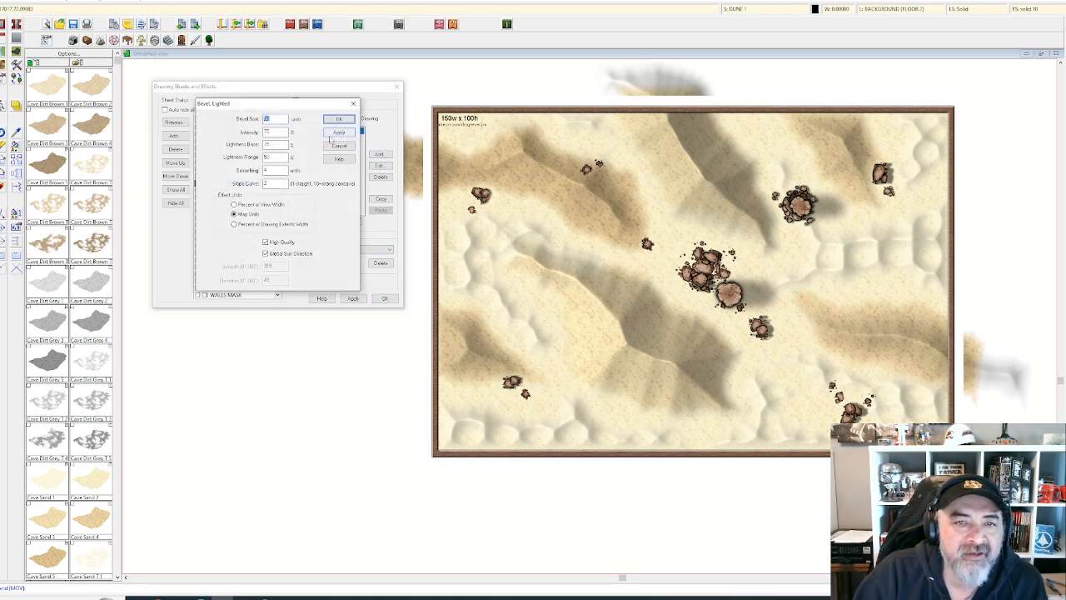
pyautogui.click(339, 133)
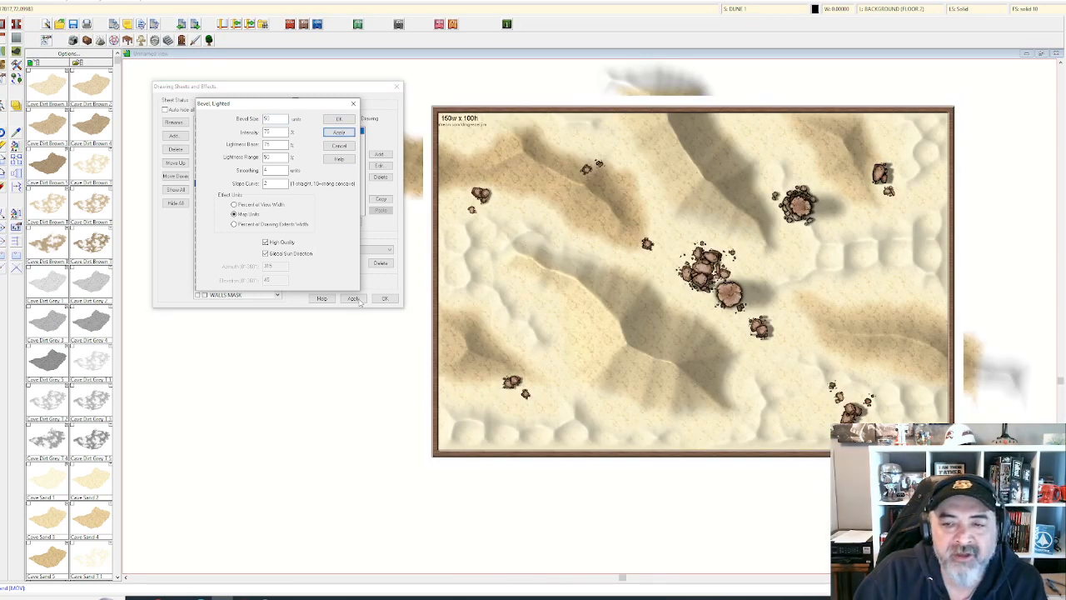
pyautogui.click(339, 119)
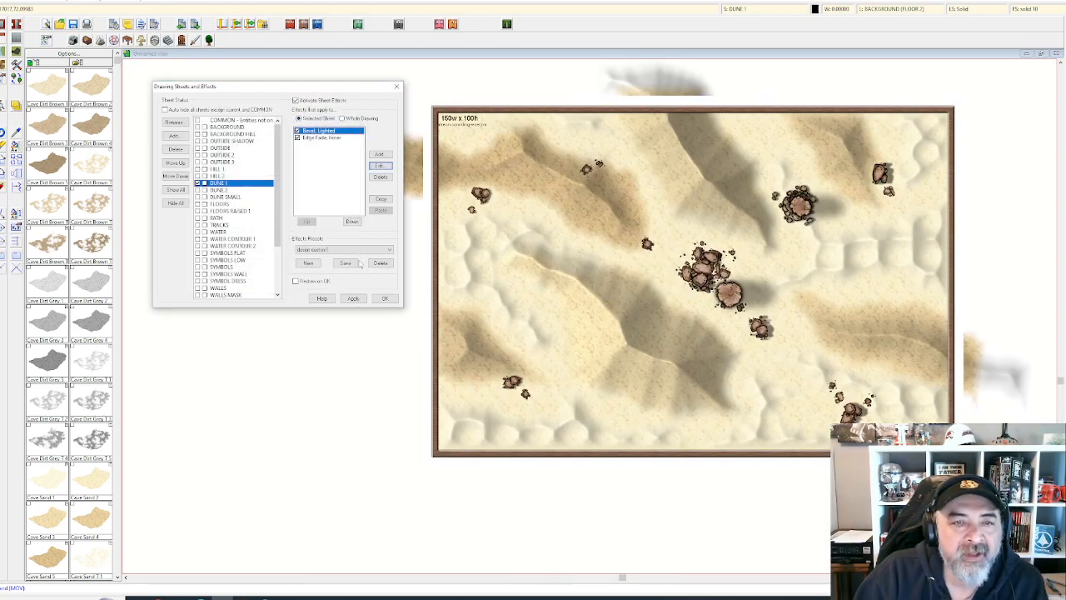
pyautogui.click(353, 298)
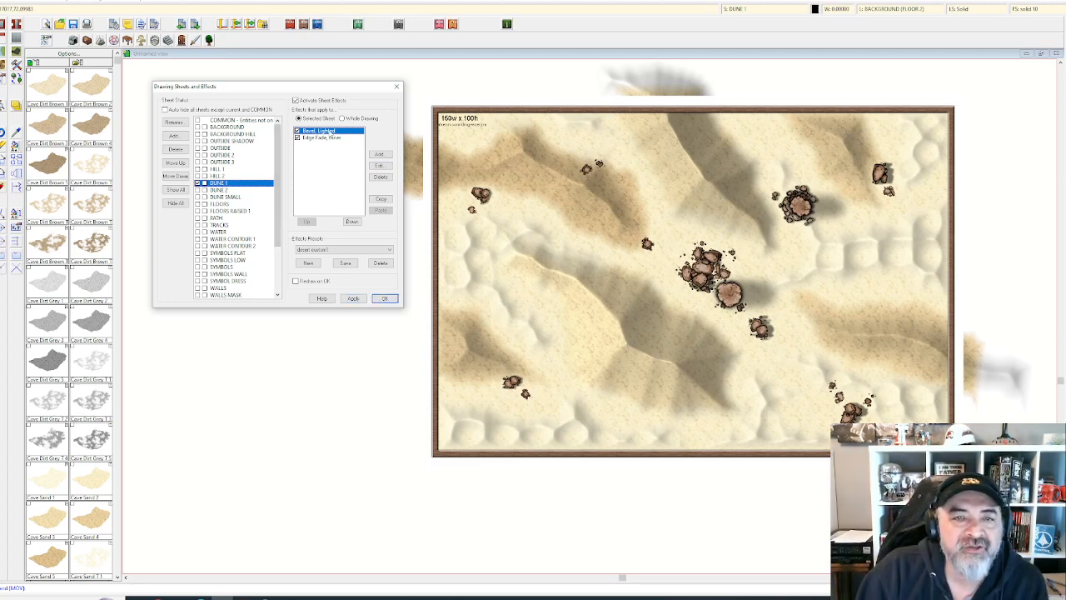
# - Try a Bevel Size of 1 unit for sheet DUNE 1's Bevel, Lighted effect and preview it on the dunes
pyautogui.click(380, 166)
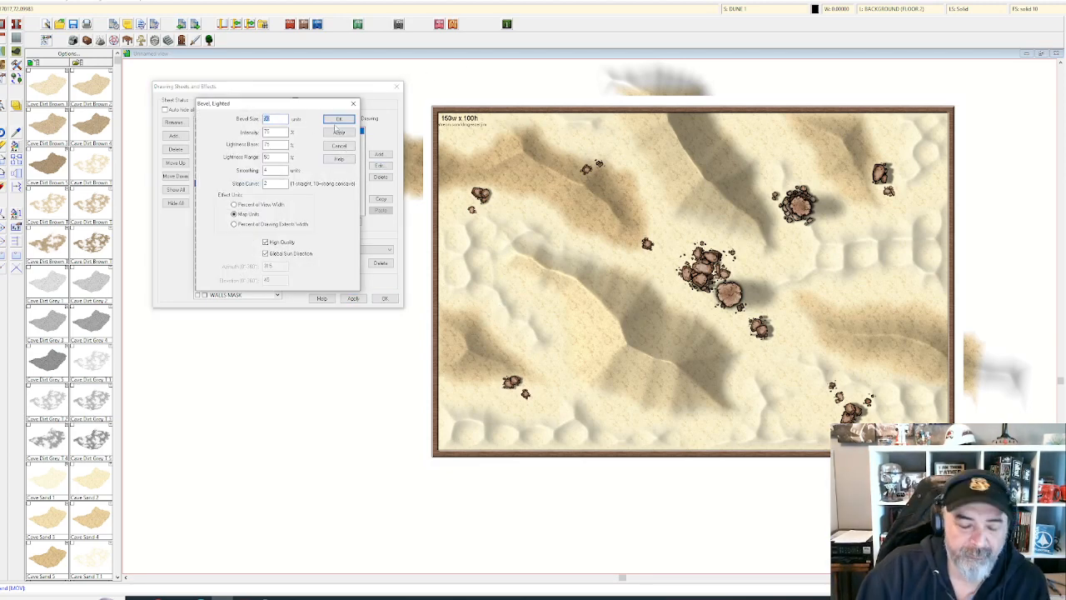
pyautogui.write('1')
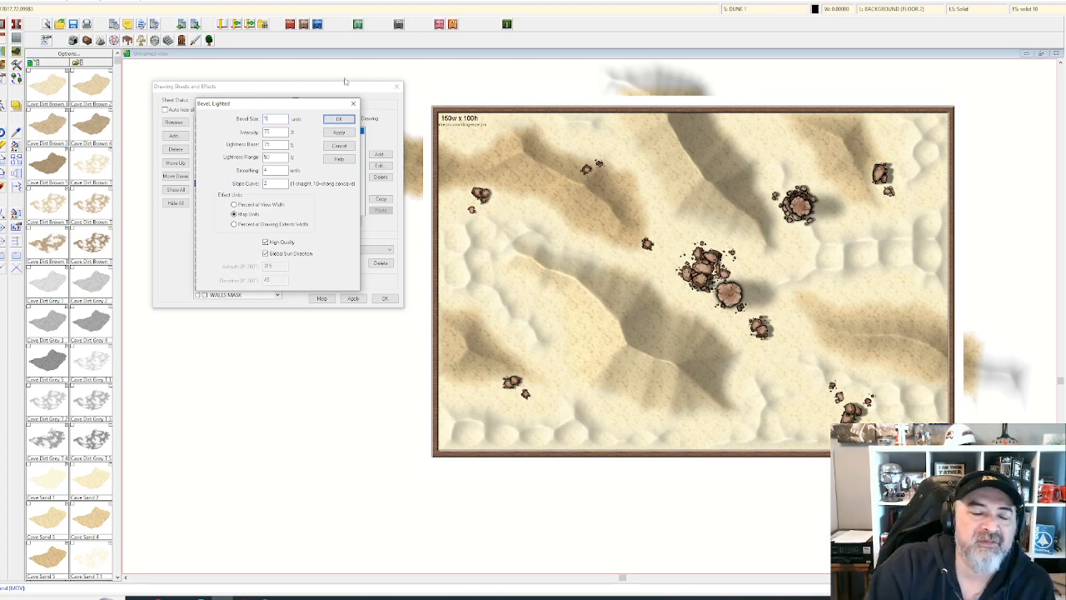
pyautogui.click(340, 132)
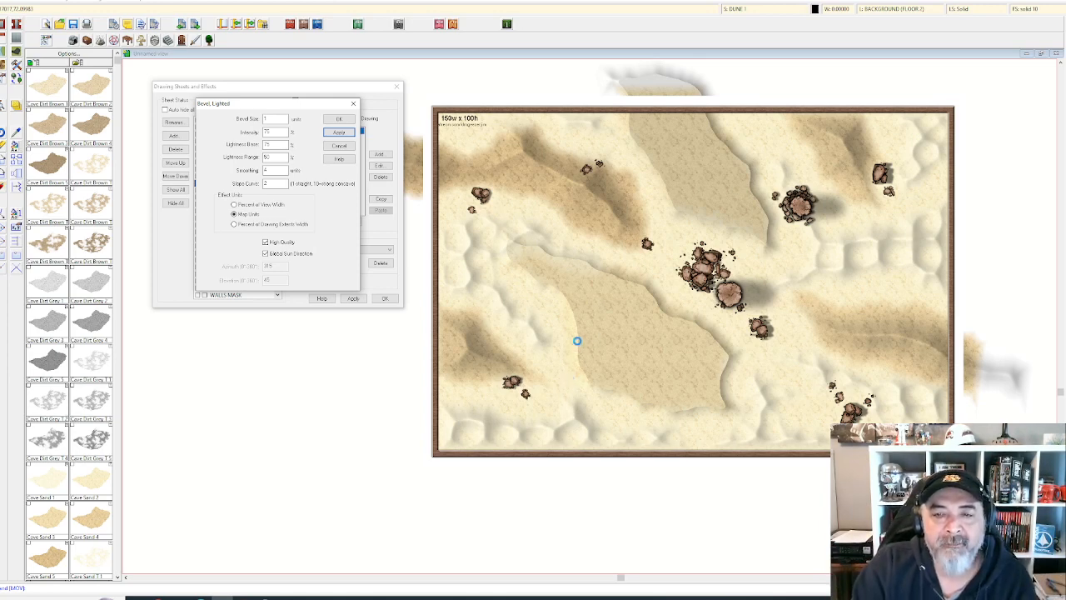
# - Try several much larger Bevel Size values, including 50 units, previewing each on the lower-central dune
pyautogui.click(277, 118)
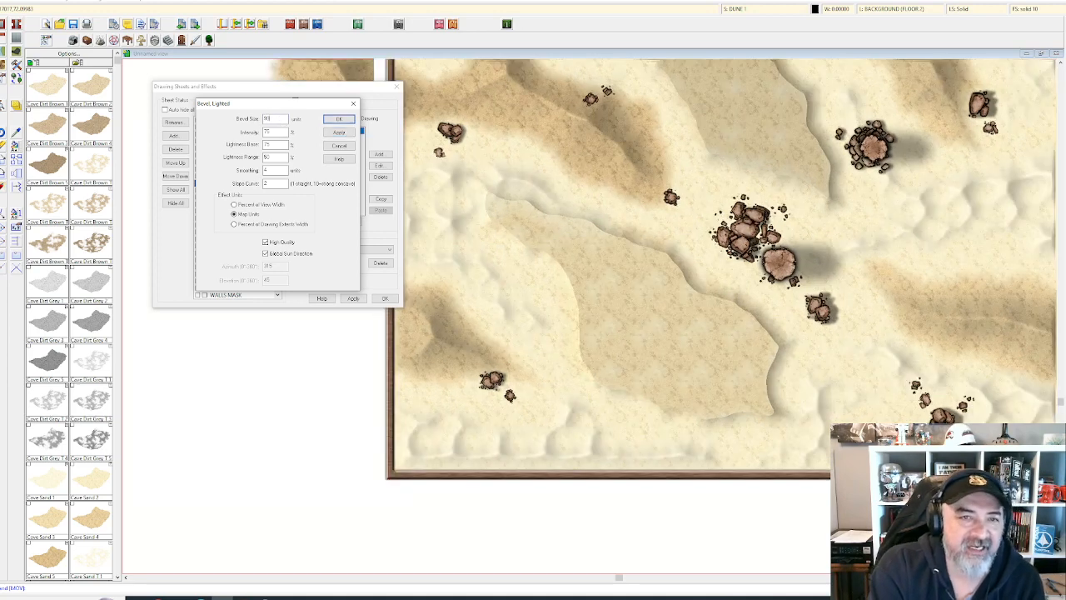
pyautogui.click(337, 131)
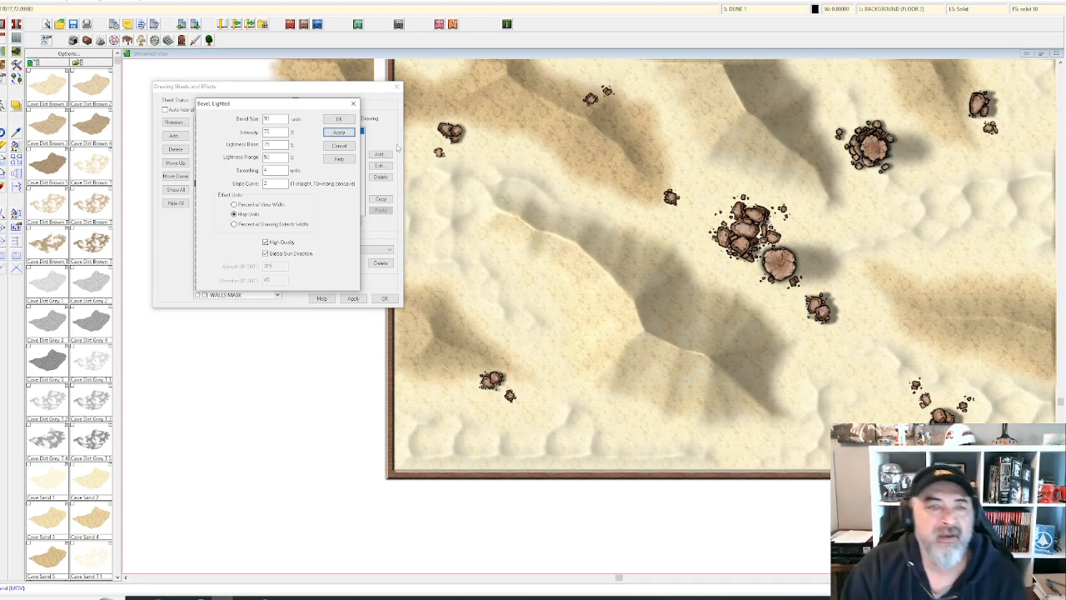
pyautogui.doubleClick(283, 114)
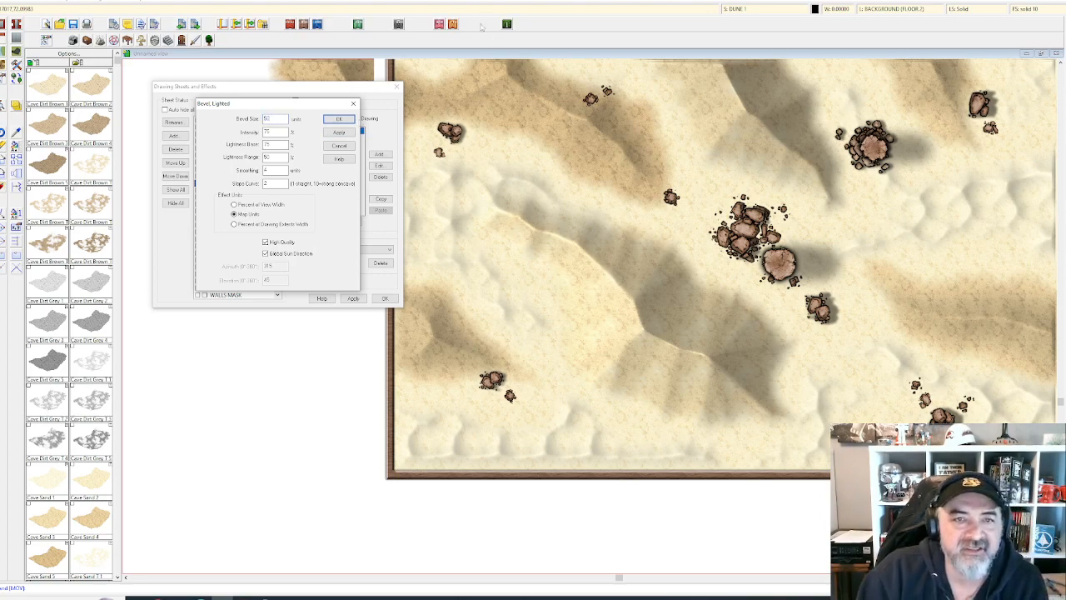
pyautogui.click(340, 133)
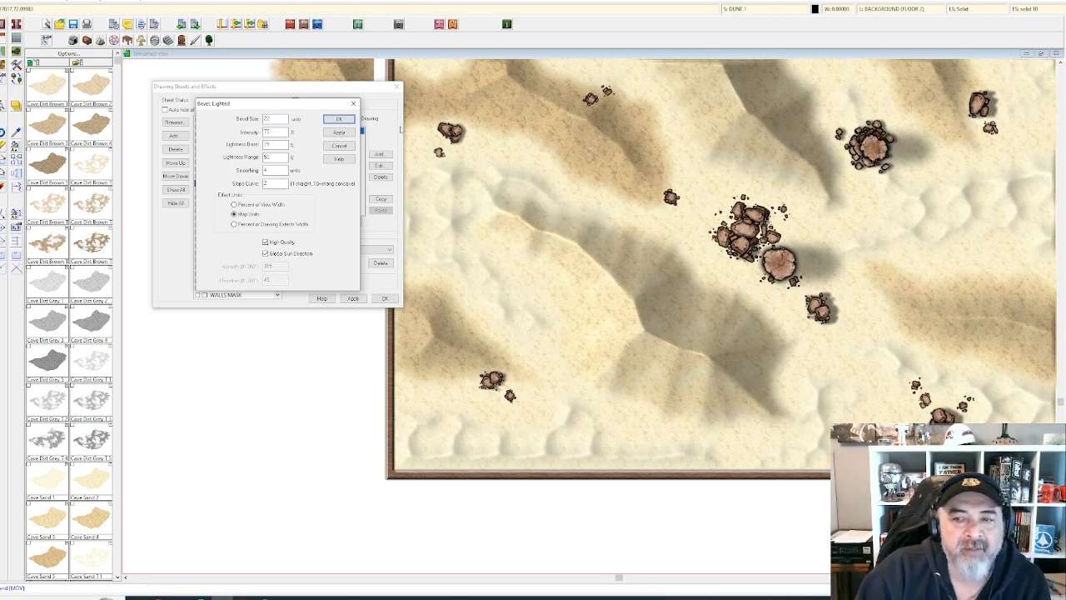
pyautogui.click(339, 133)
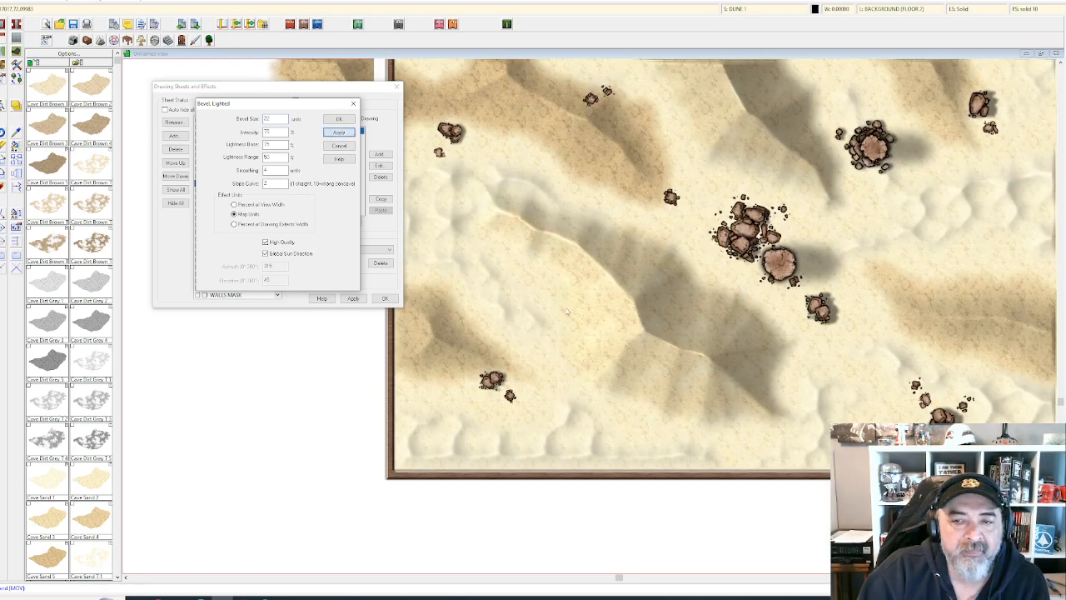
# - Try Bevel Sizes of 5 and 10 units for the Bevel, Lighted effect, previewing each on the dunes
pyautogui.doubleClick(273, 118)
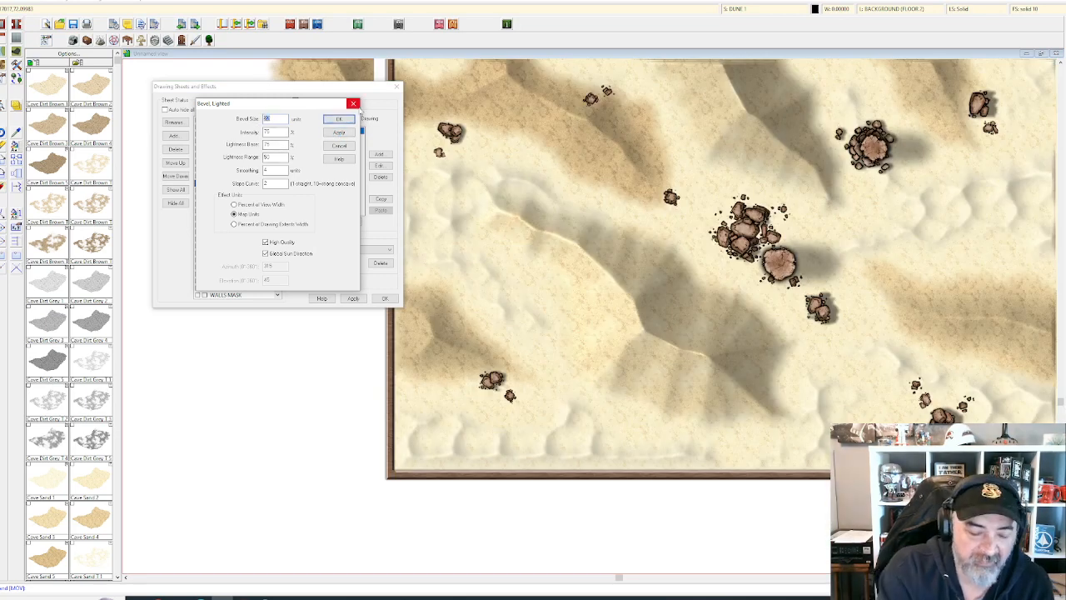
pyautogui.write('5')
pyautogui.click(340, 133)
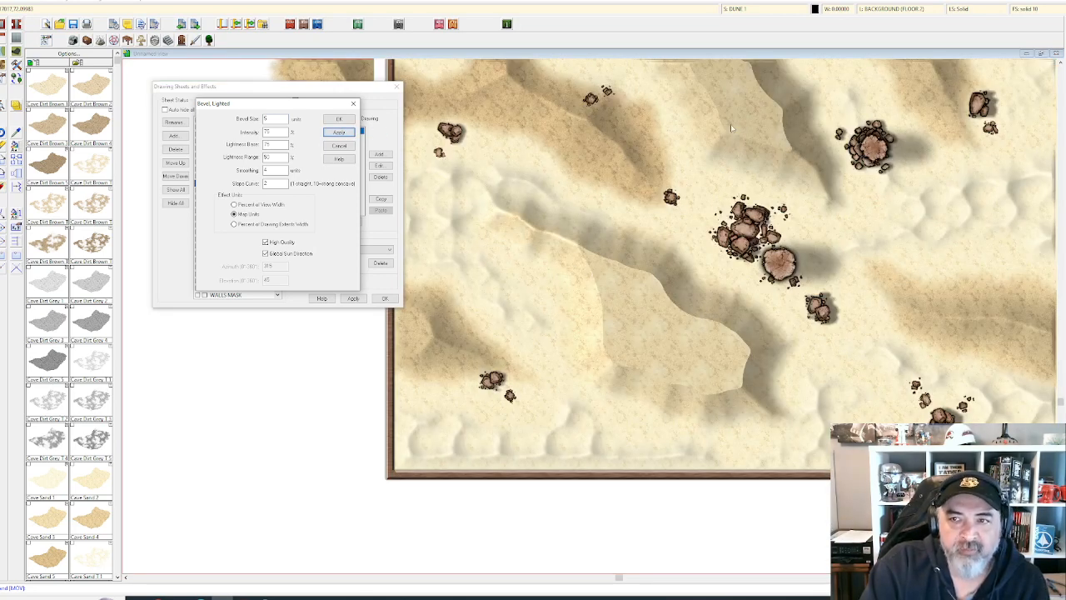
pyautogui.doubleClick(283, 119)
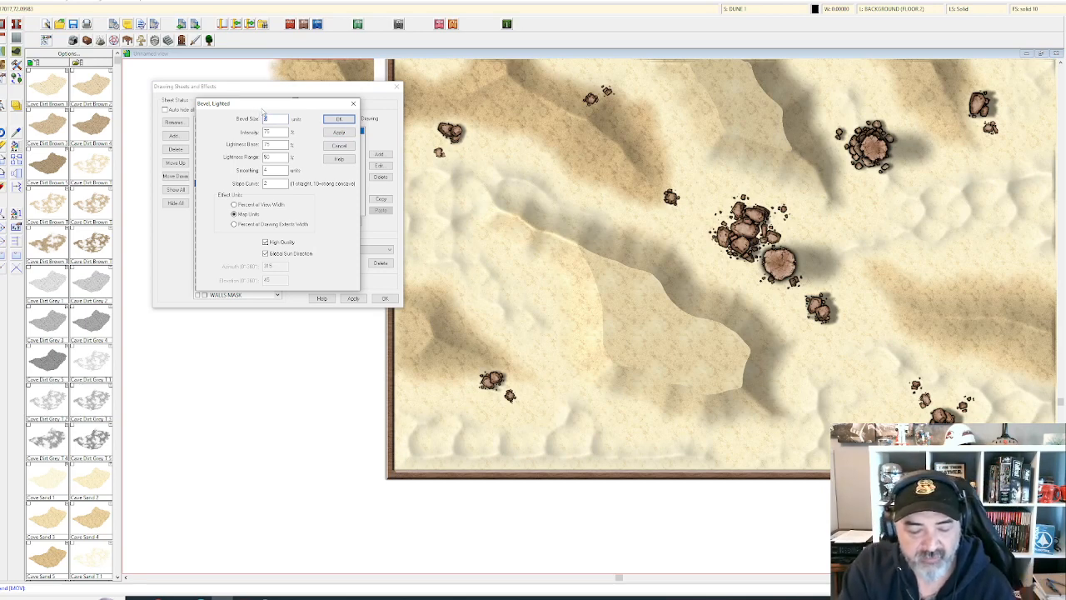
pyautogui.write('10')
pyautogui.click(339, 134)
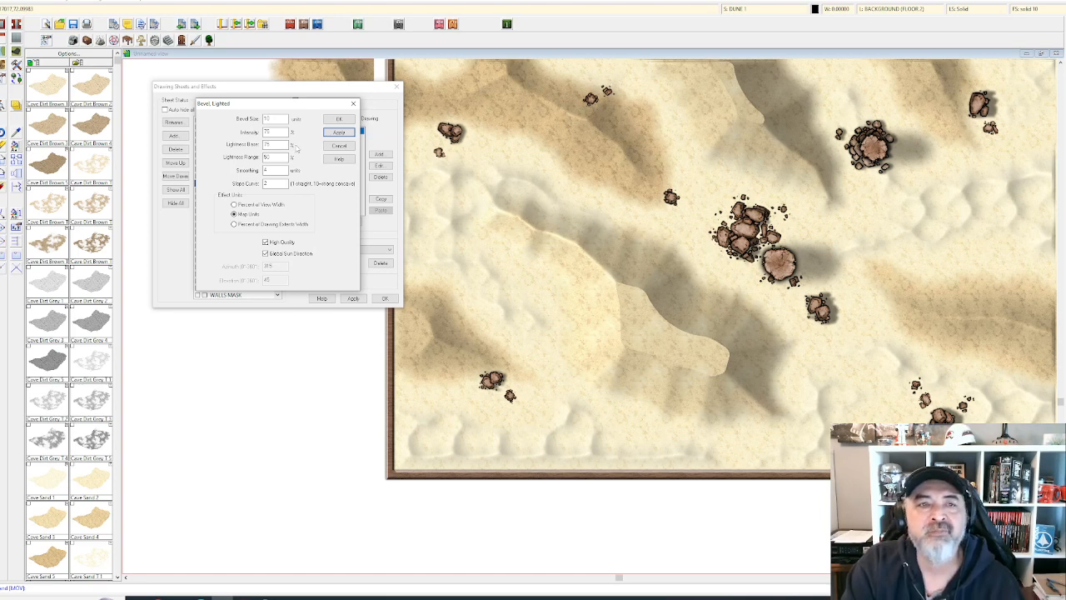
# - Set the Bevel, Lighted effect's Bevel Size to 50 units and its Intensity to 10%, applying both to the map
pyautogui.moveTo(281, 119); pyautogui.dragTo(265, 118)
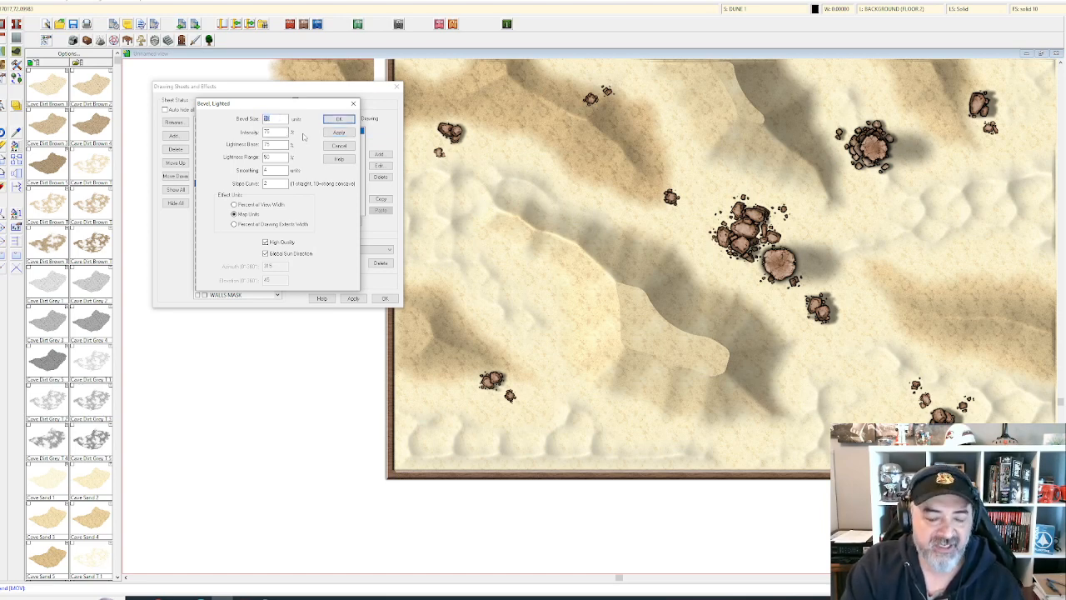
pyautogui.write('5')
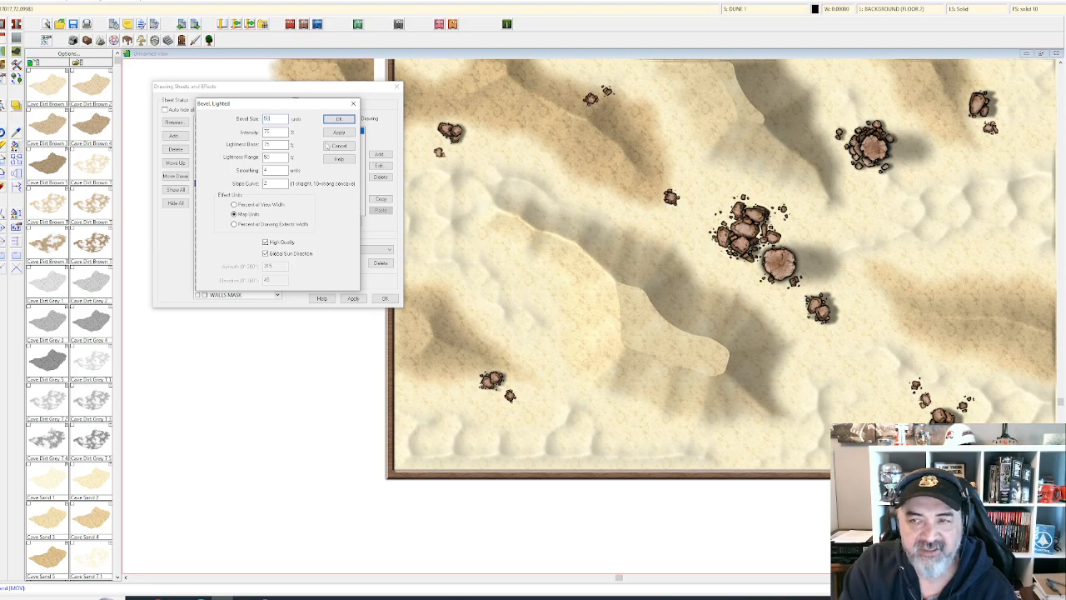
pyautogui.click(340, 132)
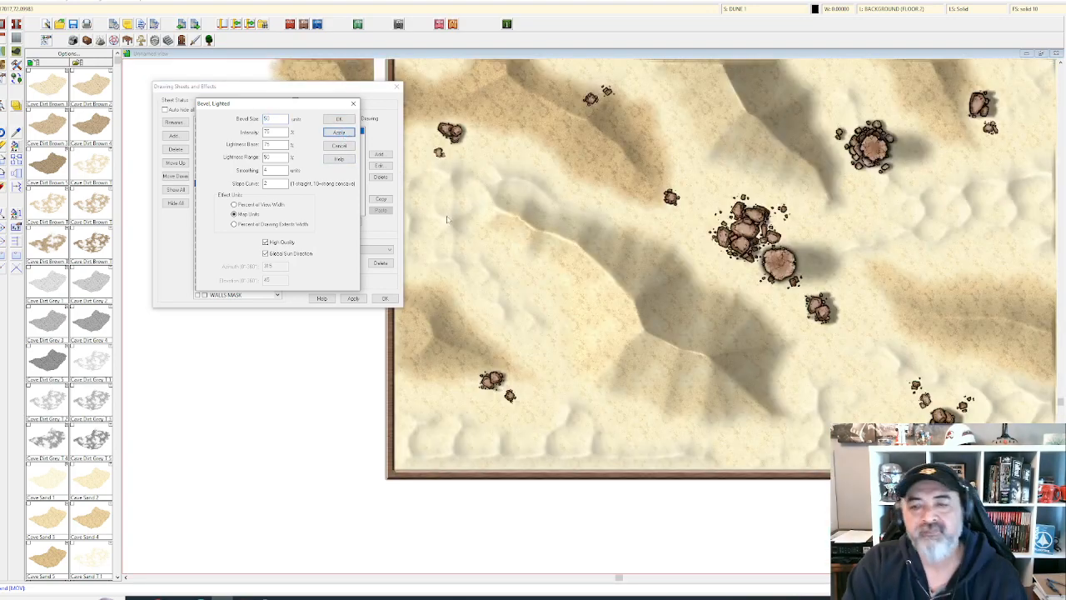
pyautogui.click(283, 133)
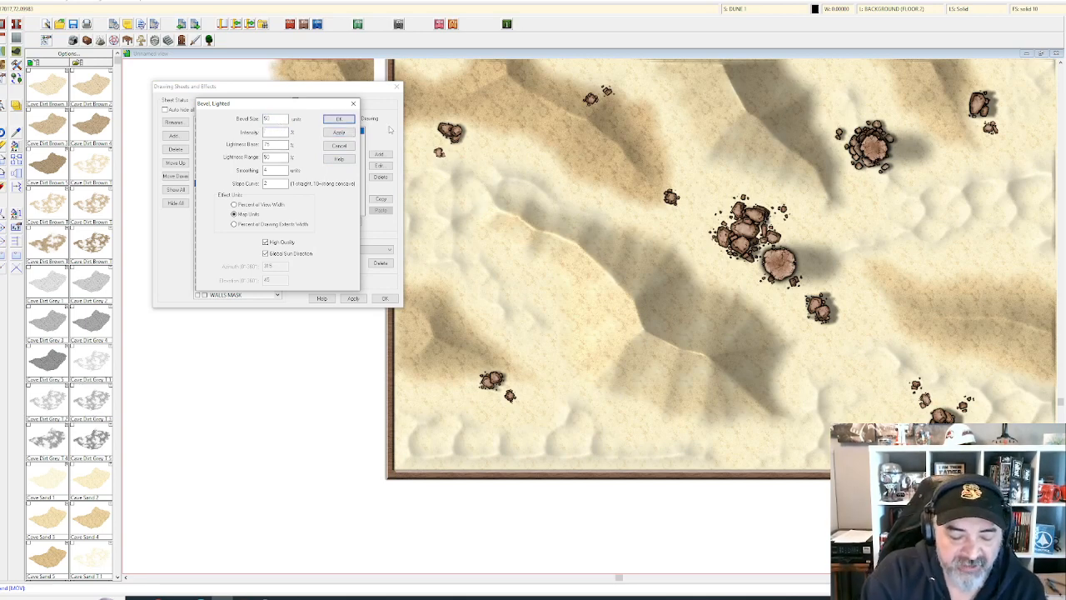
pyautogui.click(339, 131)
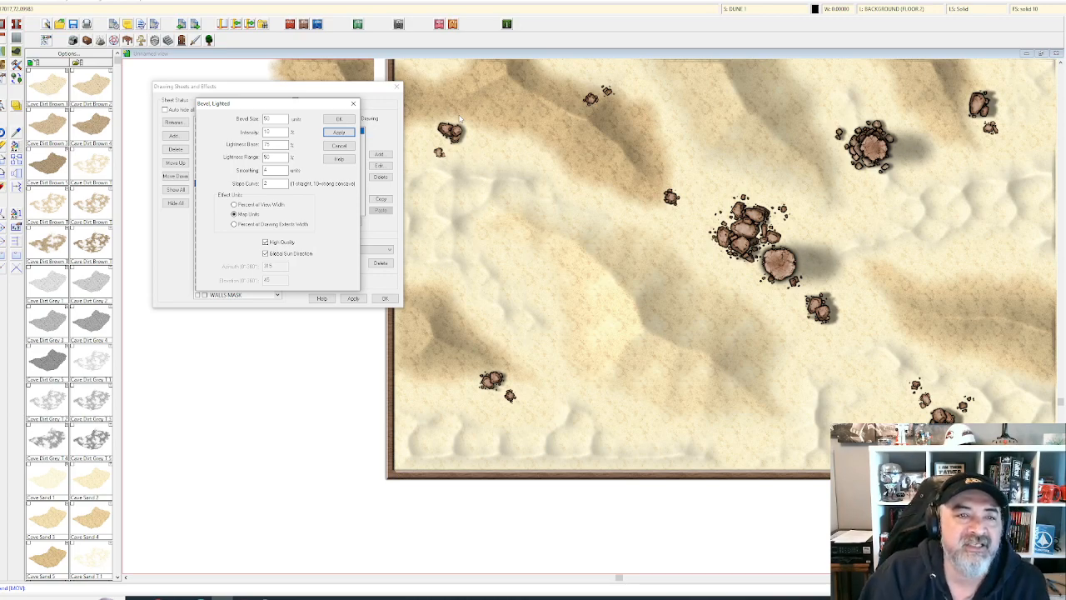
# - Try an Intensity of 100% for the Bevel, Lighted effect and preview it on the dunes
pyautogui.click(285, 132)
pyautogui.write('0')
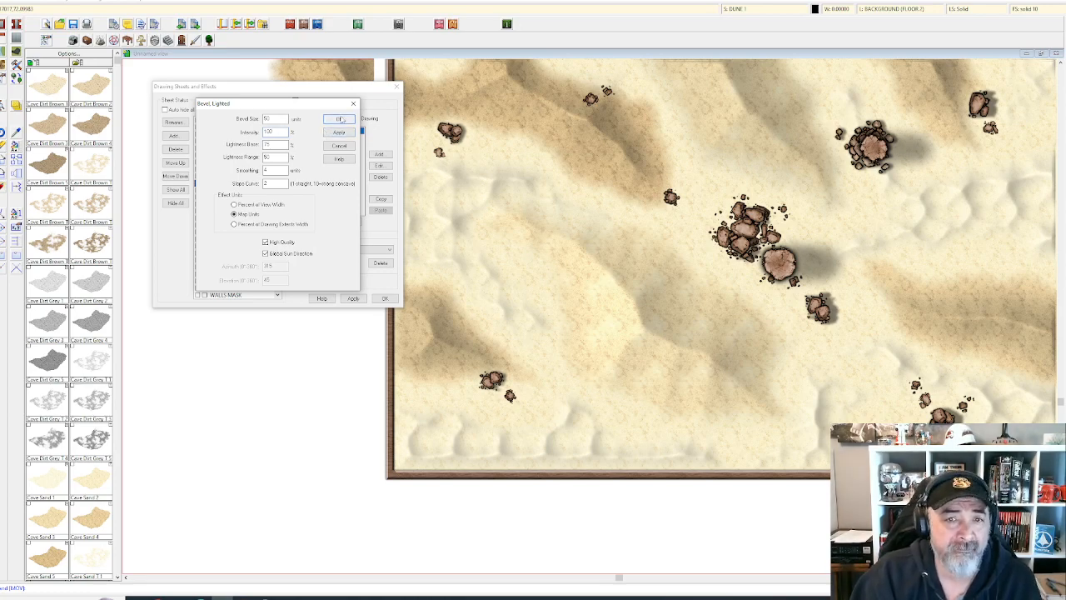
pyautogui.click(341, 119)
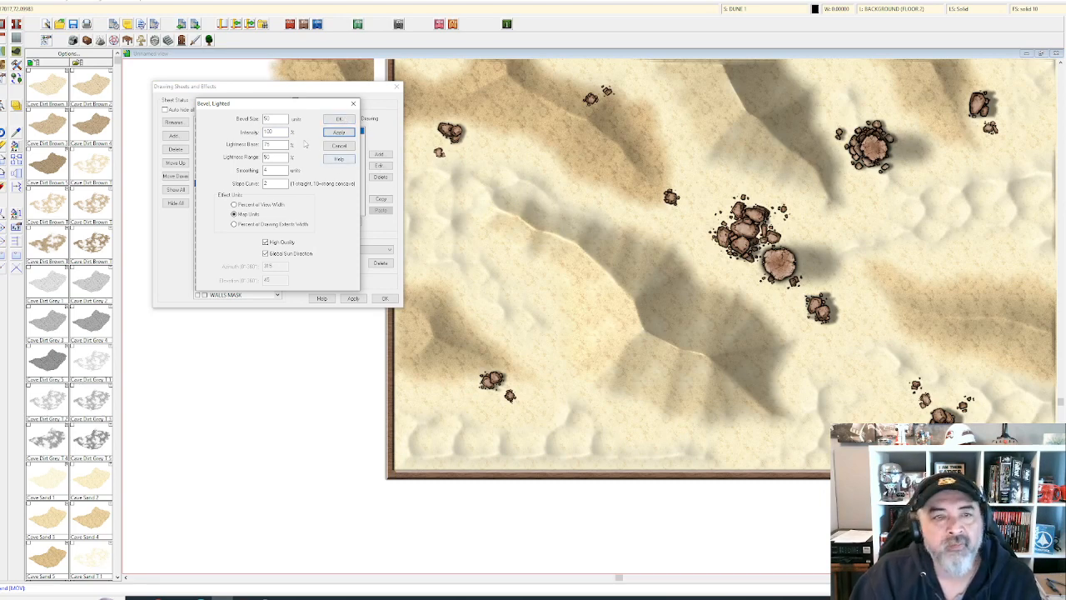
# - Set the Bevel, Lighted effect's Intensity to 90%, apply it to the map and accept the effect settings
pyautogui.moveTo(288, 134); pyautogui.dragTo(255, 138)
pyautogui.write('93')
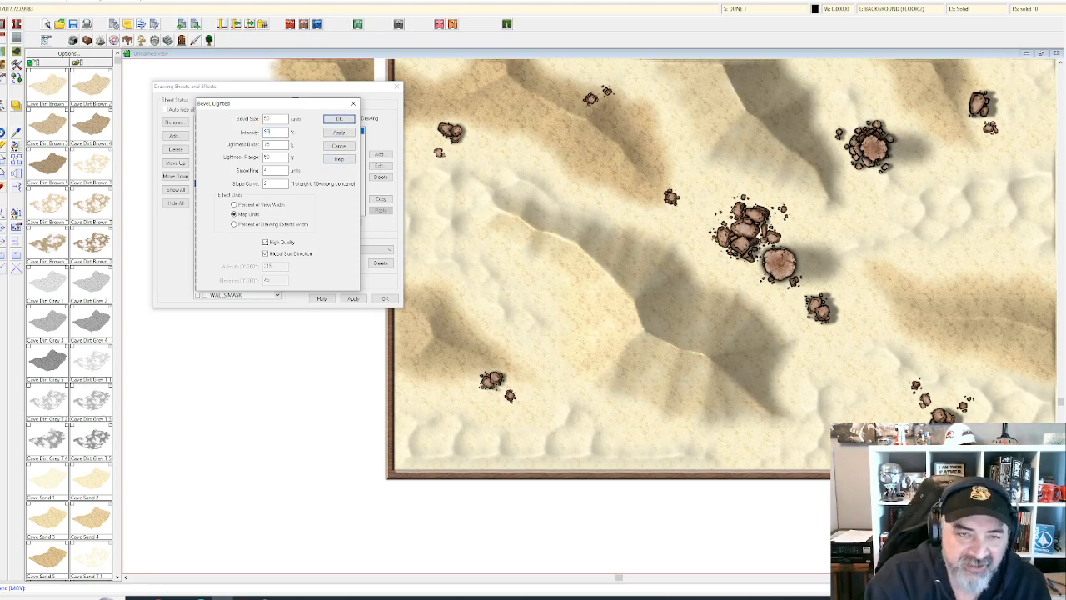
pyautogui.click(338, 133)
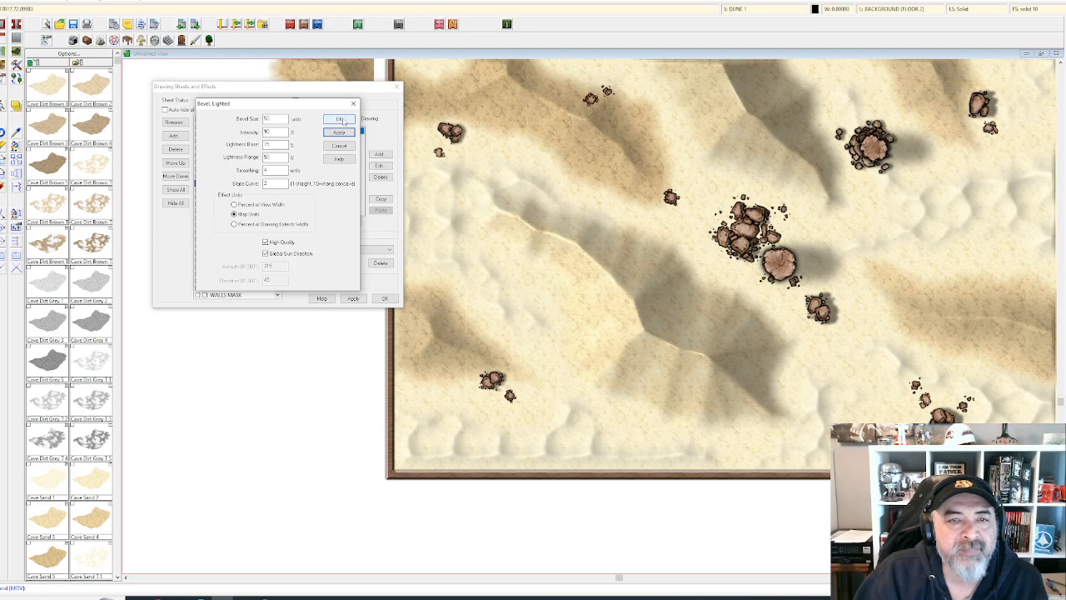
pyautogui.click(344, 120)
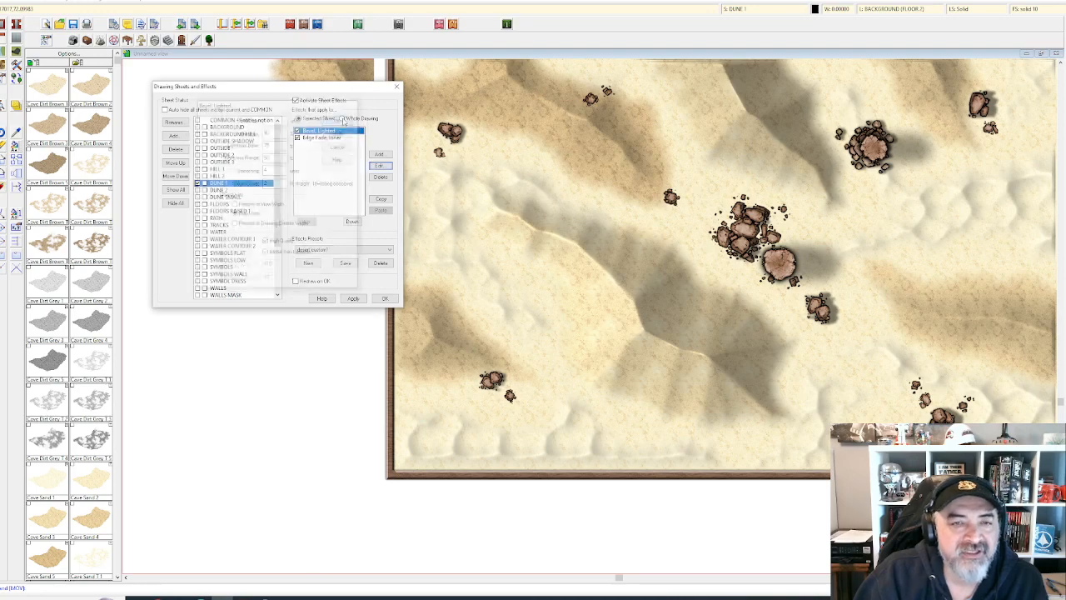
# - Consult the Bevel, Lighted page in the Tome of Ultimate Mapping PDF and view the effects available to add to sheet DUNE 1
pyautogui.click(243, 598)
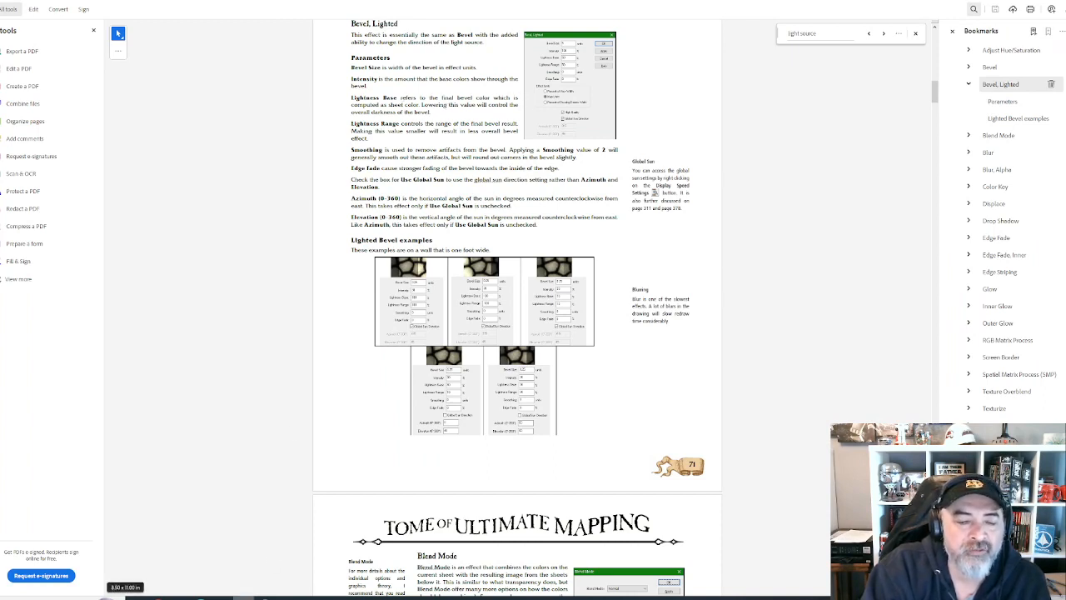
pyautogui.click(223, 598)
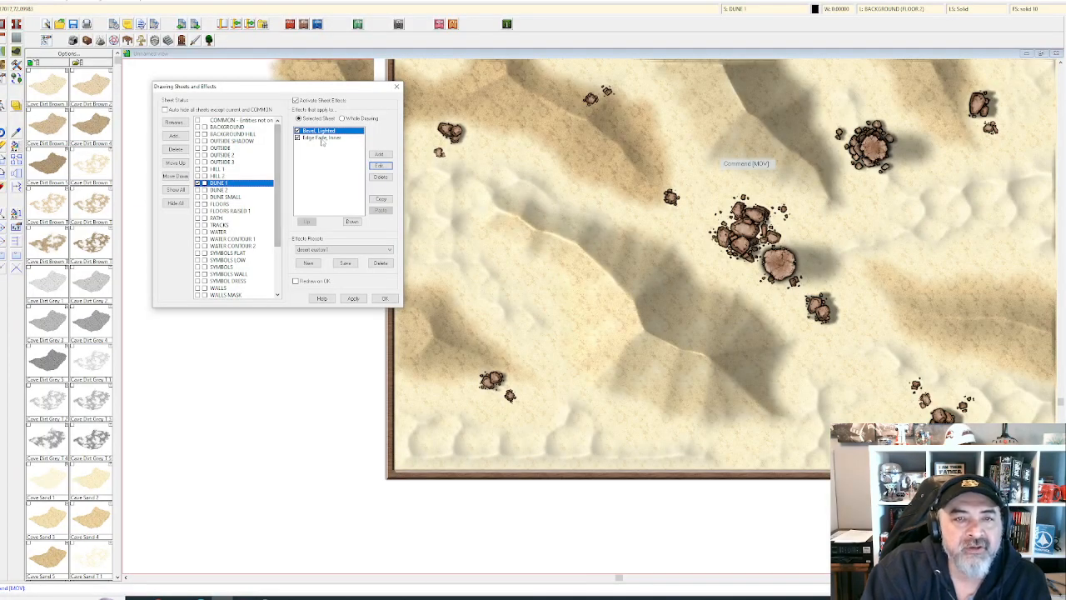
pyautogui.click(379, 155)
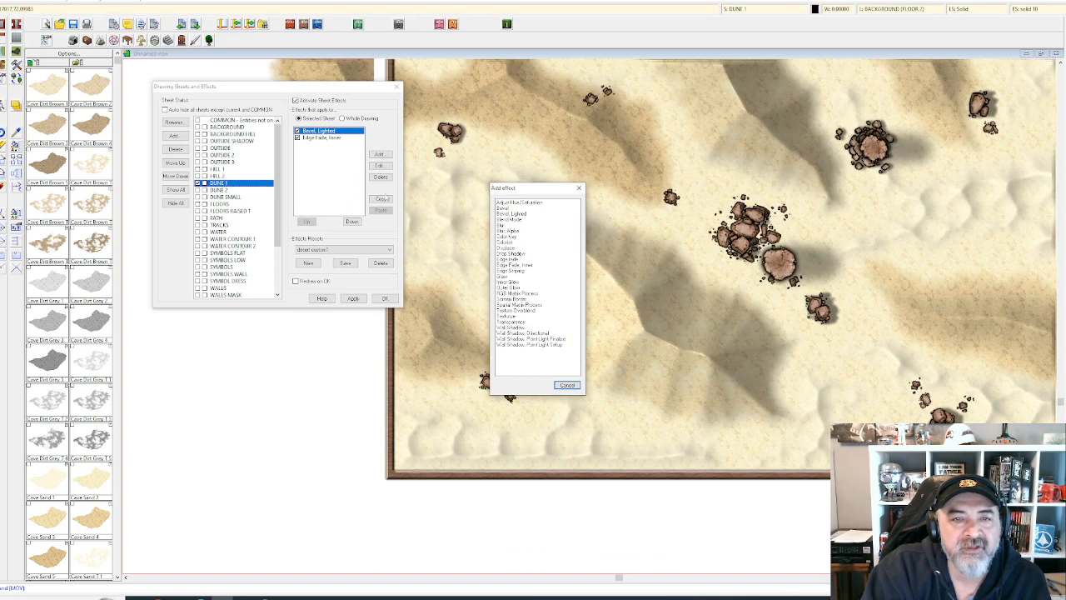
pyautogui.click(567, 385)
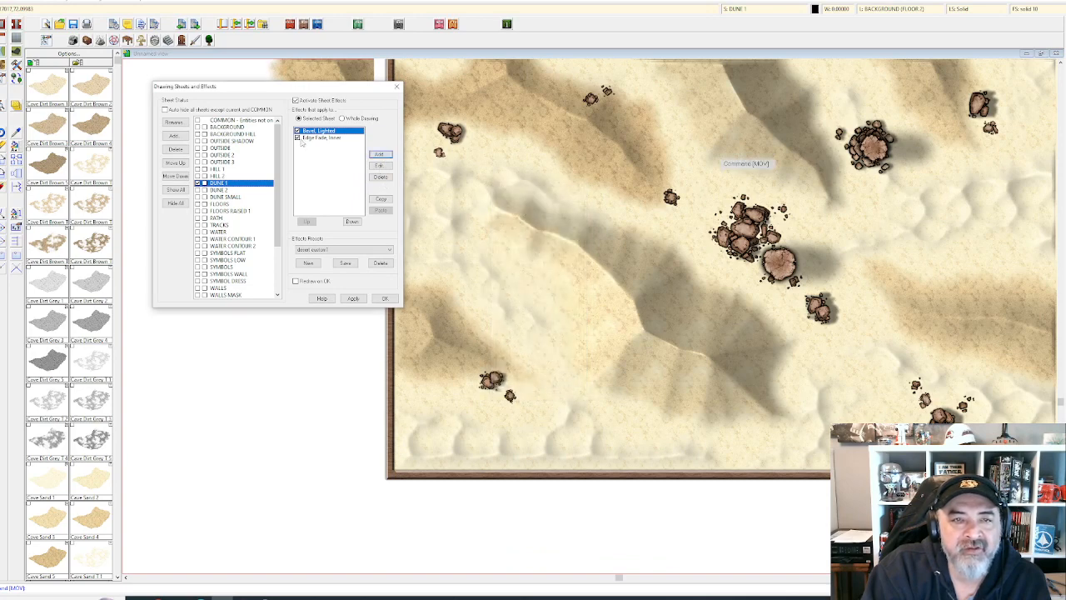
# - Reopen the Bevel, Lighted effect's settings for sheet DUNE 1 with the Lightness Base value ready for editing
pyautogui.click(379, 165)
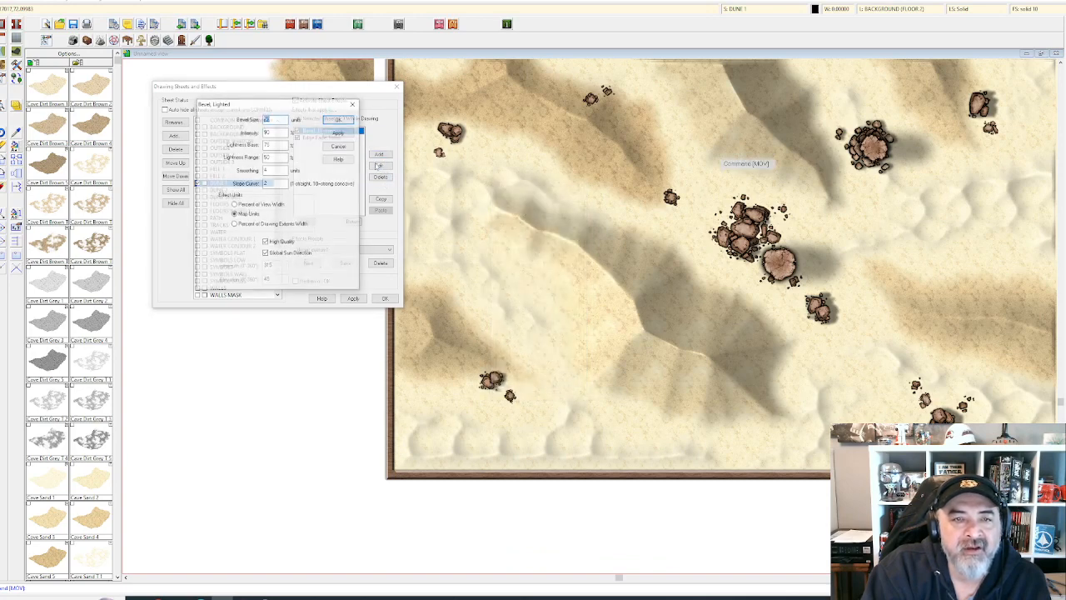
pyautogui.doubleClick(269, 145)
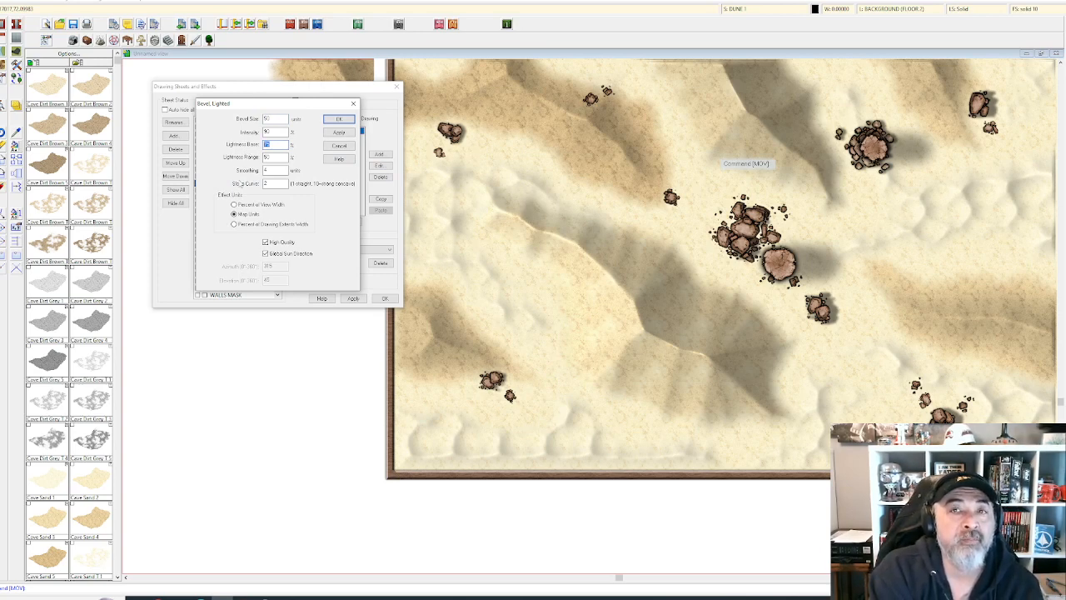
# - Set the Lightness Base of the DUNE 1 sheet's Bevel, Lighted effect to 100% and preview it on the map
pyautogui.write('100')
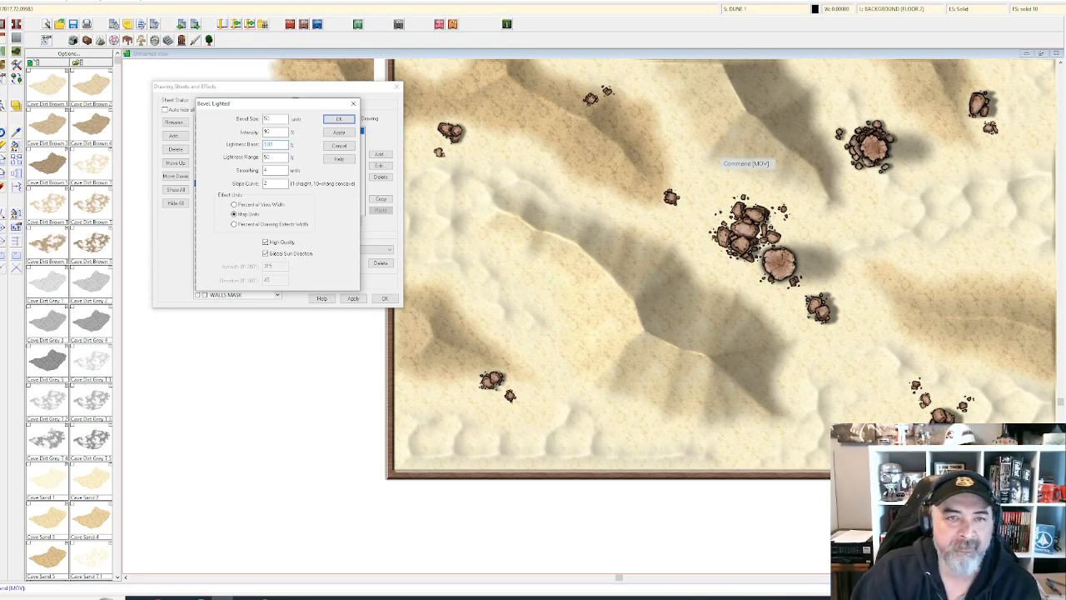
pyautogui.click(339, 132)
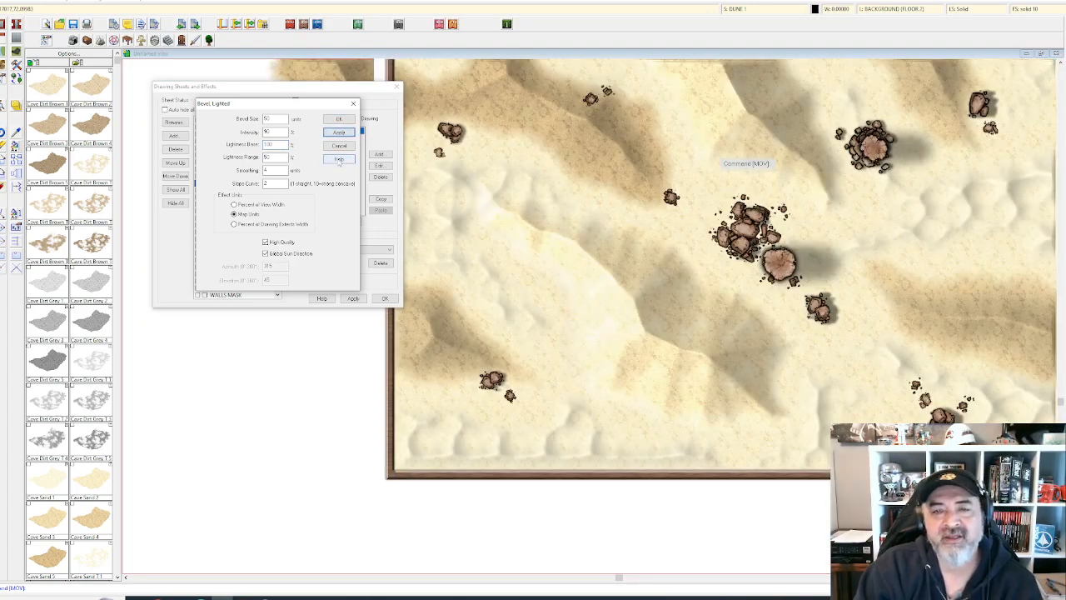
# - Return the Lightness Base of the lighted bevel to 75% and apply it to the map
pyautogui.doubleClick(277, 144)
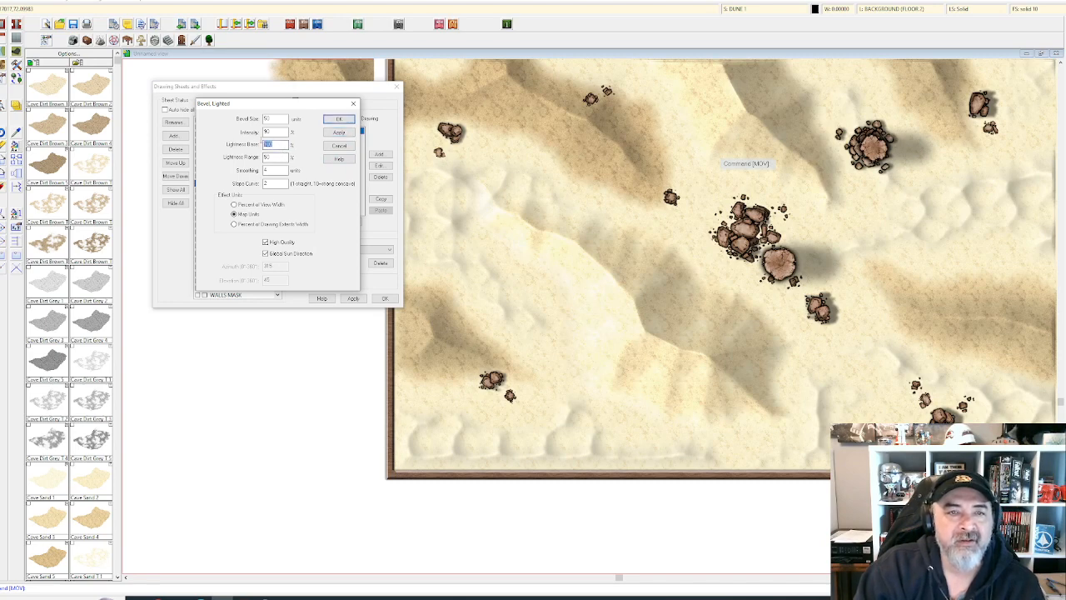
pyautogui.write('75')
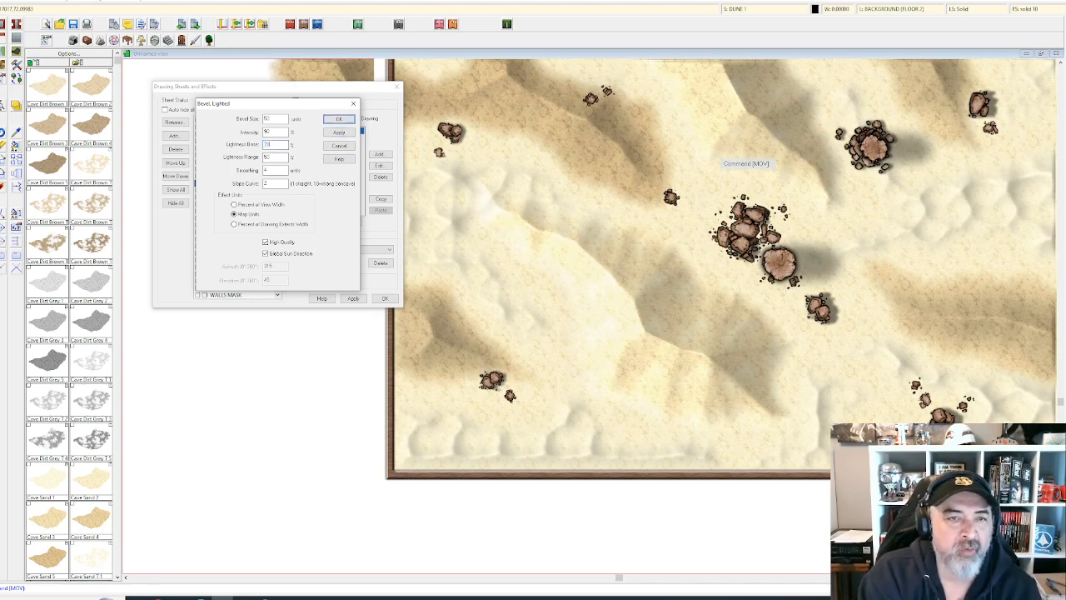
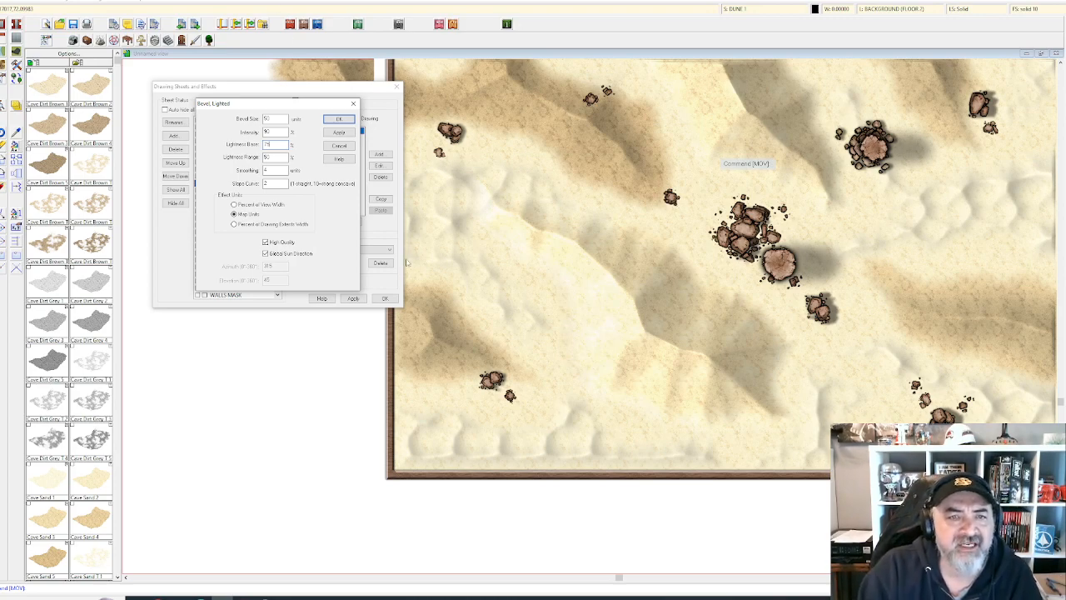
pyautogui.click(339, 132)
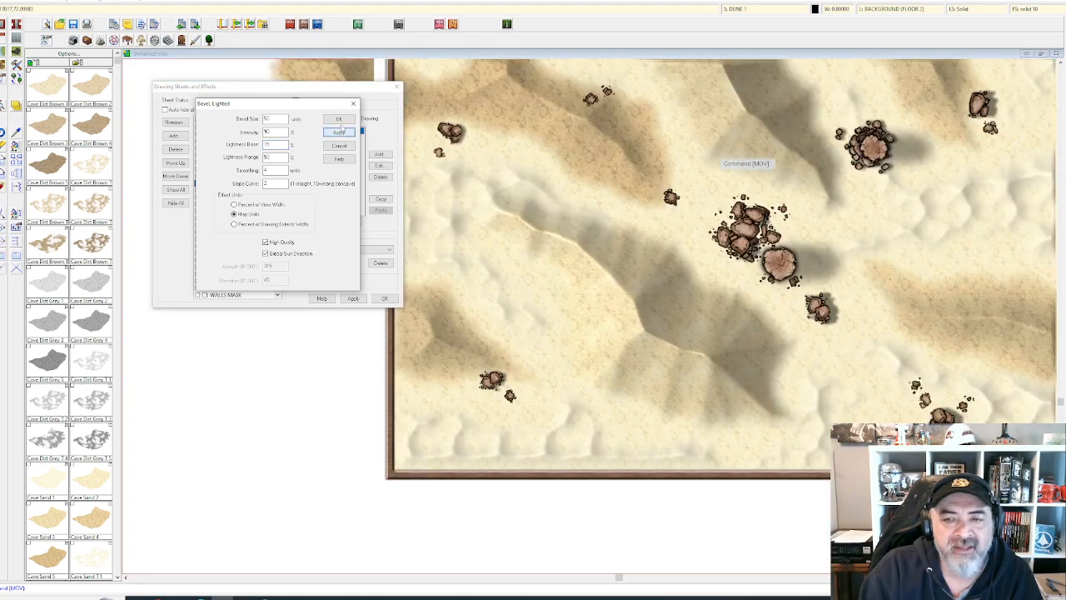
# - Set the Lightness Base of the lighted bevel to 85% and apply it to the dune
pyautogui.click(278, 143)
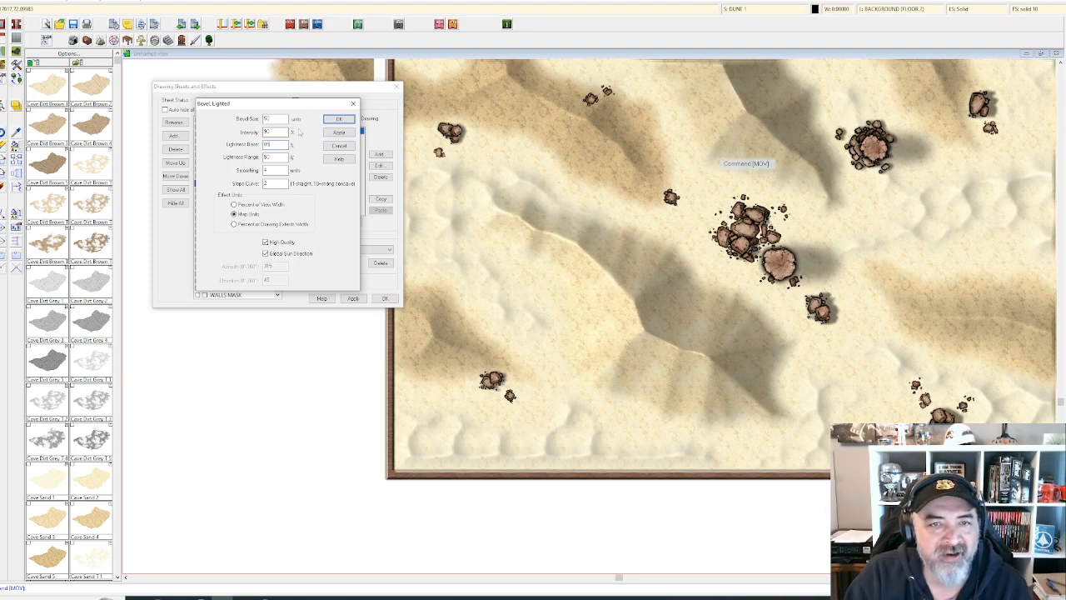
pyautogui.click(333, 135)
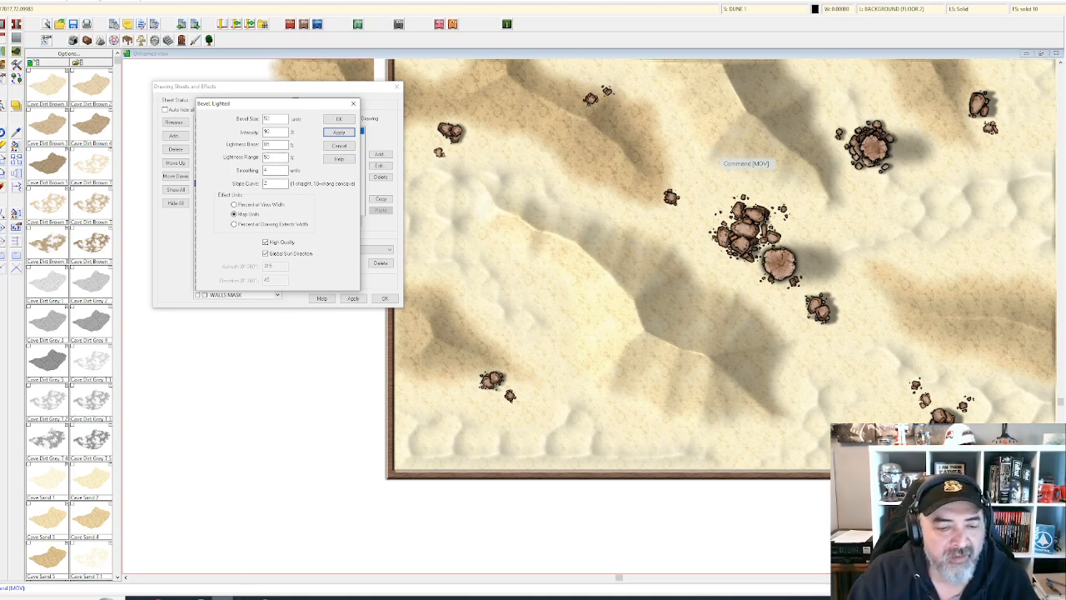
# - Consult the Bevel, Lighted page in the PDF manual, and apply a Lightness Range of 100% to the dune's bevel
pyautogui.click(242, 598)
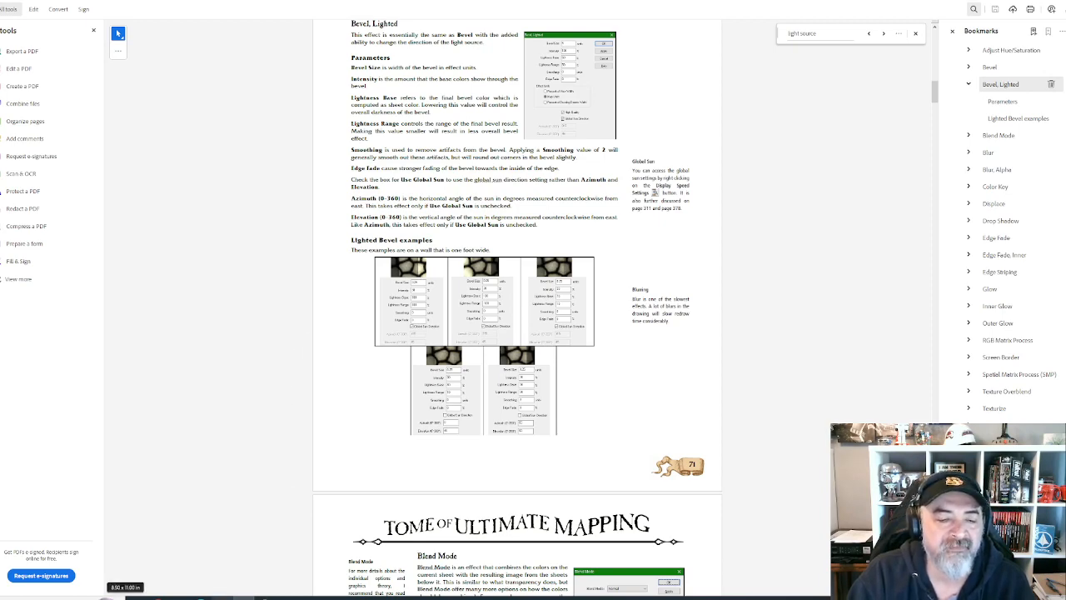
pyautogui.click(244, 596)
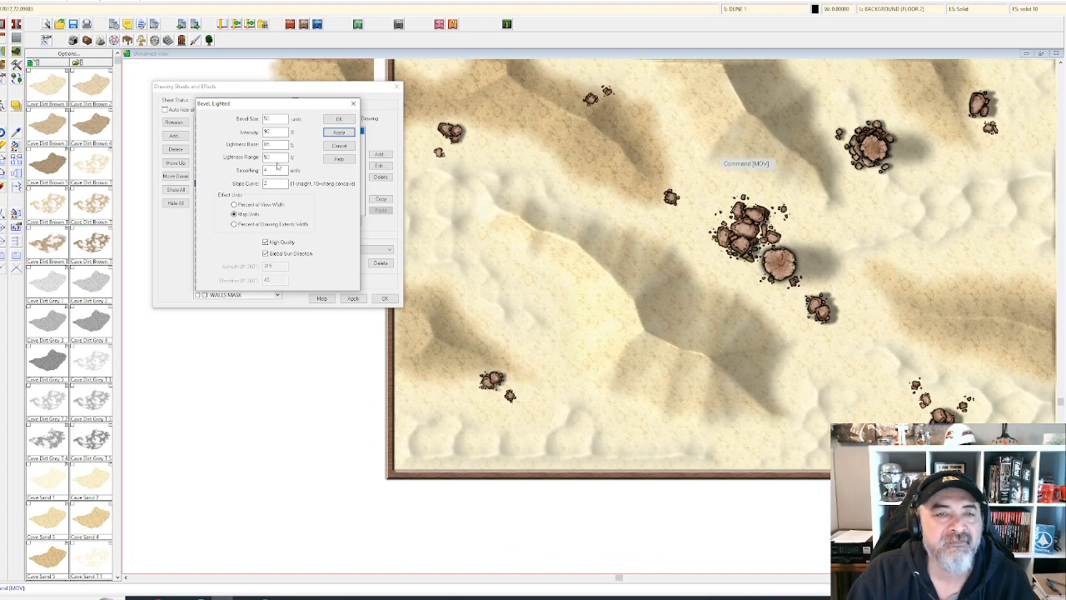
pyautogui.doubleClick(266, 156)
pyautogui.write('100')
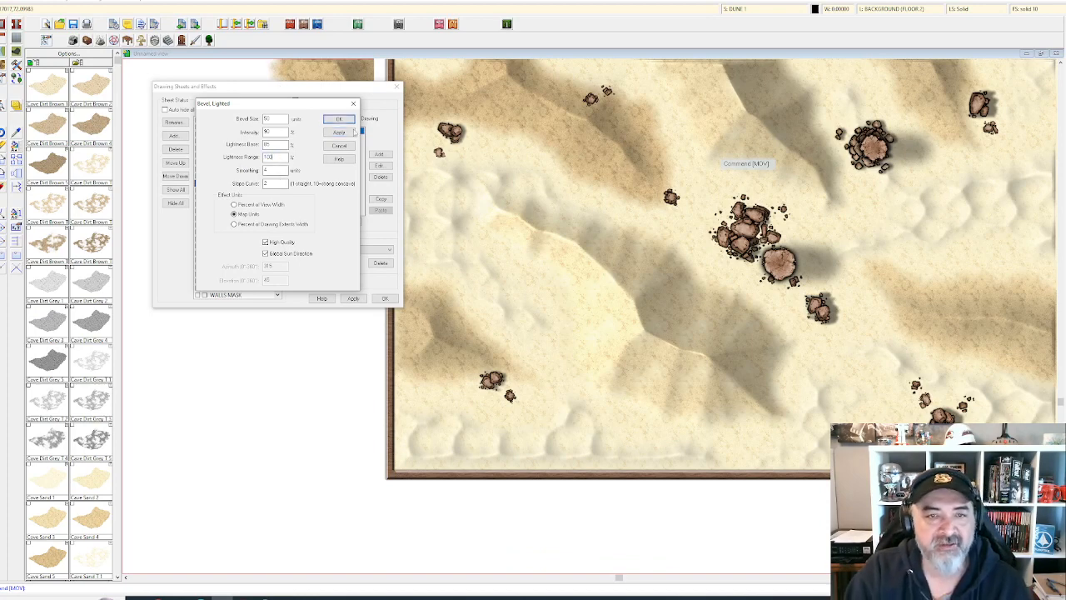
pyautogui.click(345, 133)
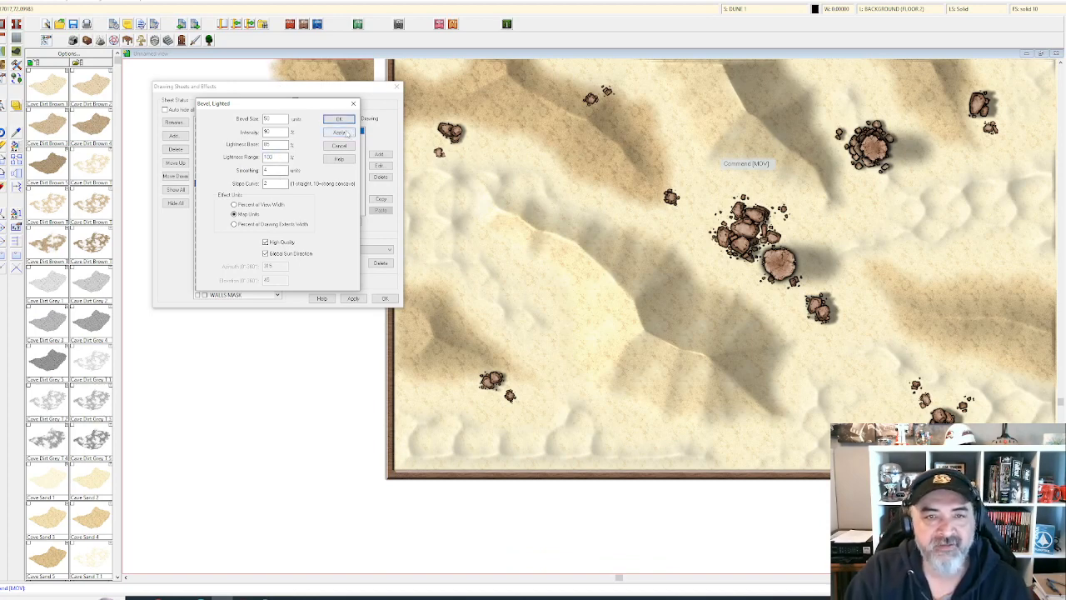
pyautogui.click(341, 133)
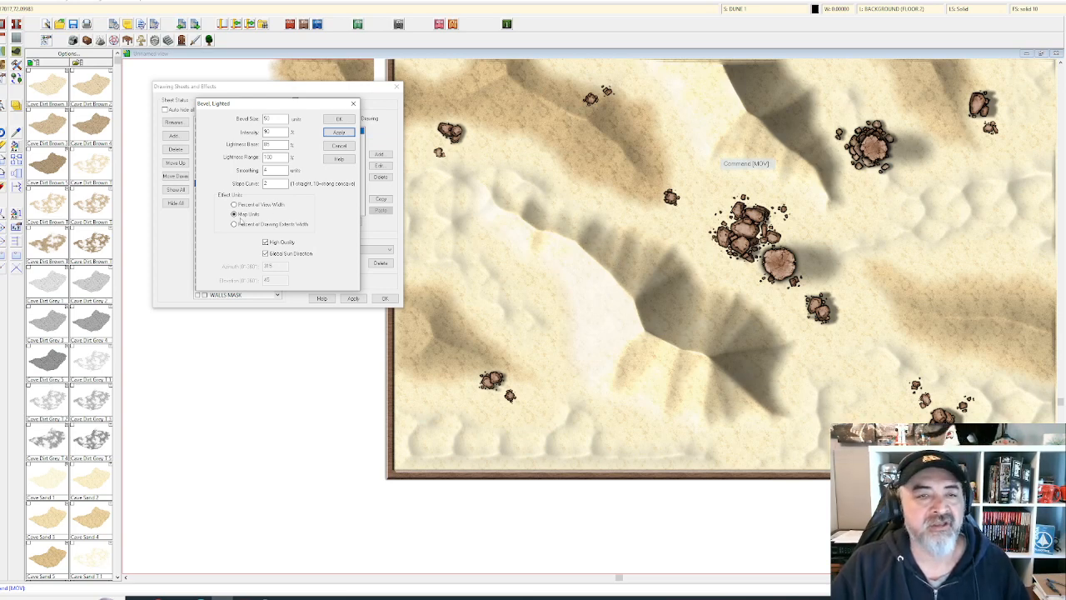
# - Lower the dune bevel's Lightness Range to 20% and apply it to compare the shading
pyautogui.moveTo(278, 157); pyautogui.dragTo(235, 161)
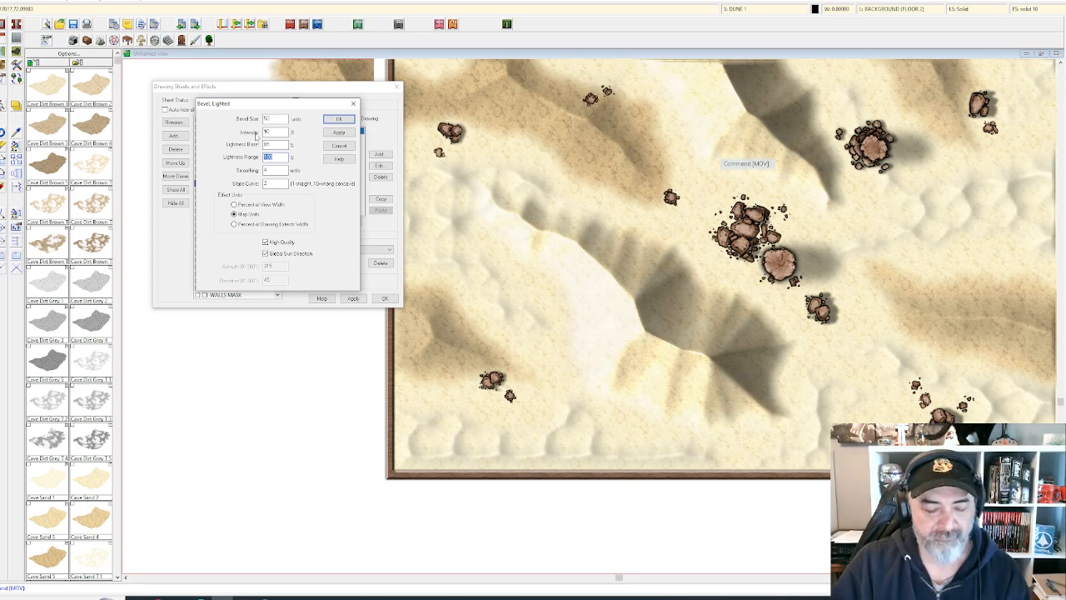
pyautogui.write('20')
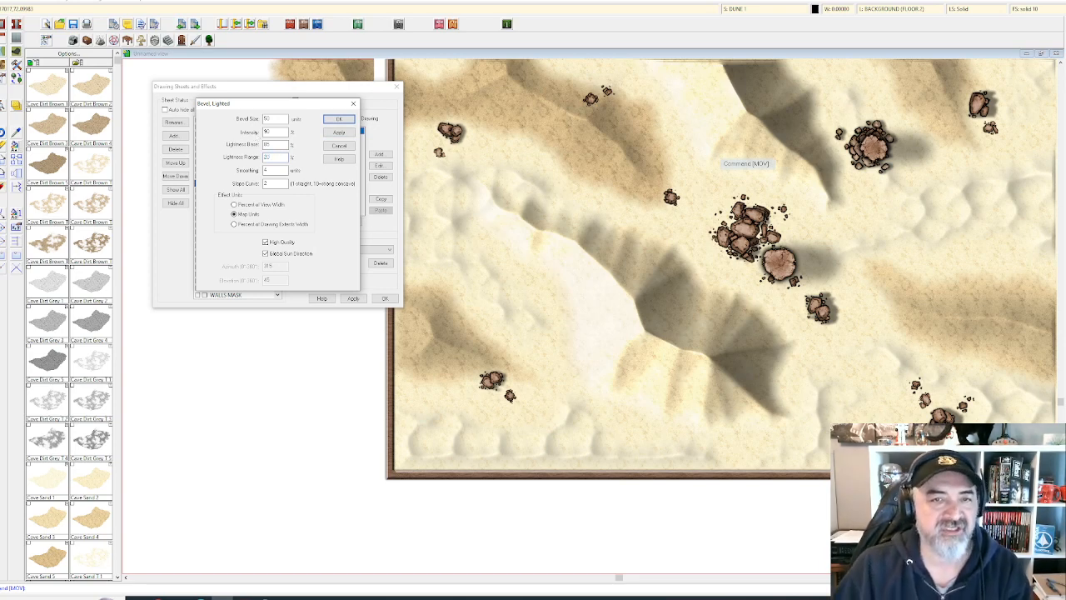
pyautogui.click(339, 133)
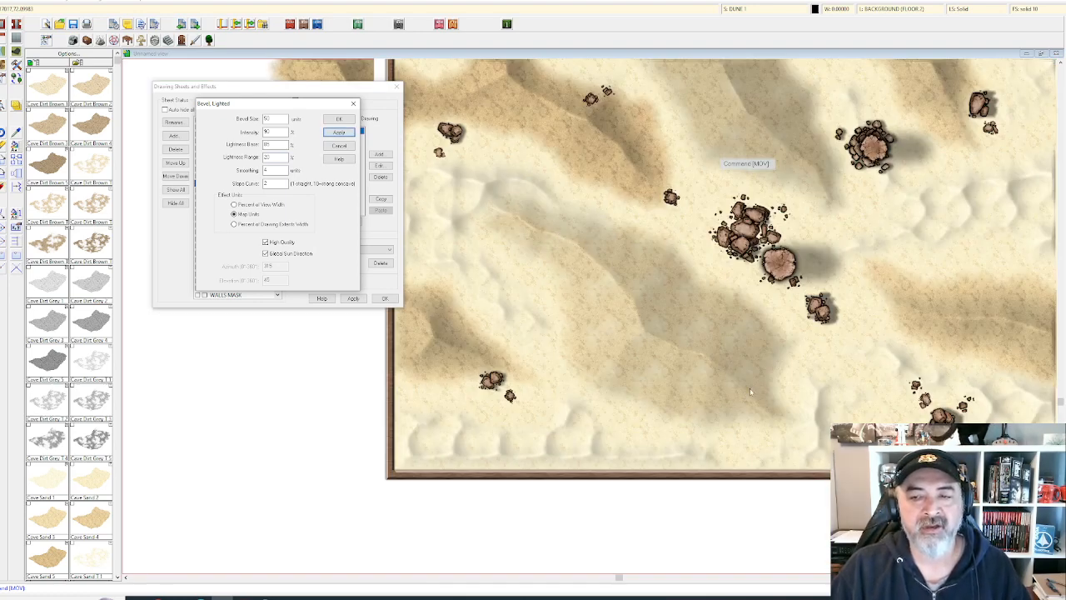
# - Set the dune bevel's Lightness Range to 50% and apply it to the map
pyautogui.moveTo(280, 158); pyautogui.dragTo(235, 157)
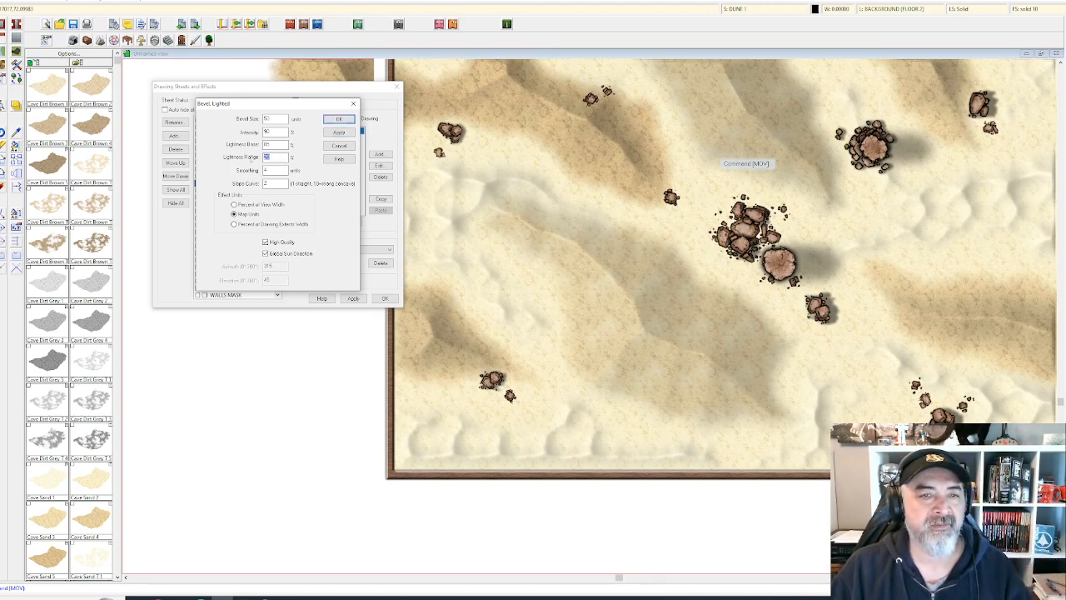
pyautogui.write('5')
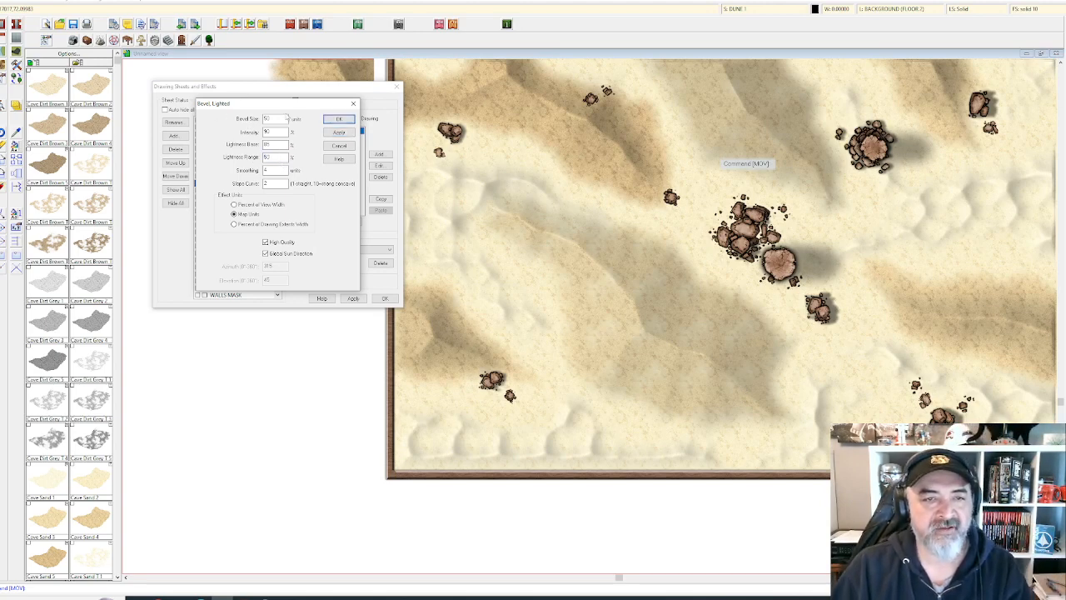
pyautogui.click(339, 133)
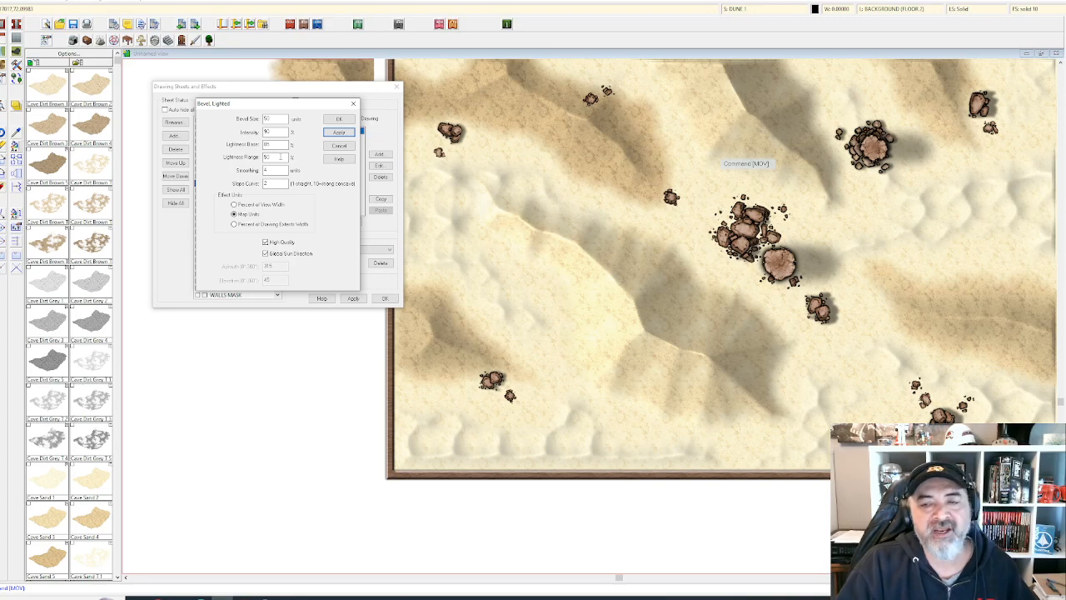
# - Reduce the dune bevel's Lightness Range to 1% and apply it to preview a flattened effect
pyautogui.moveTo(281, 157); pyautogui.dragTo(248, 174)
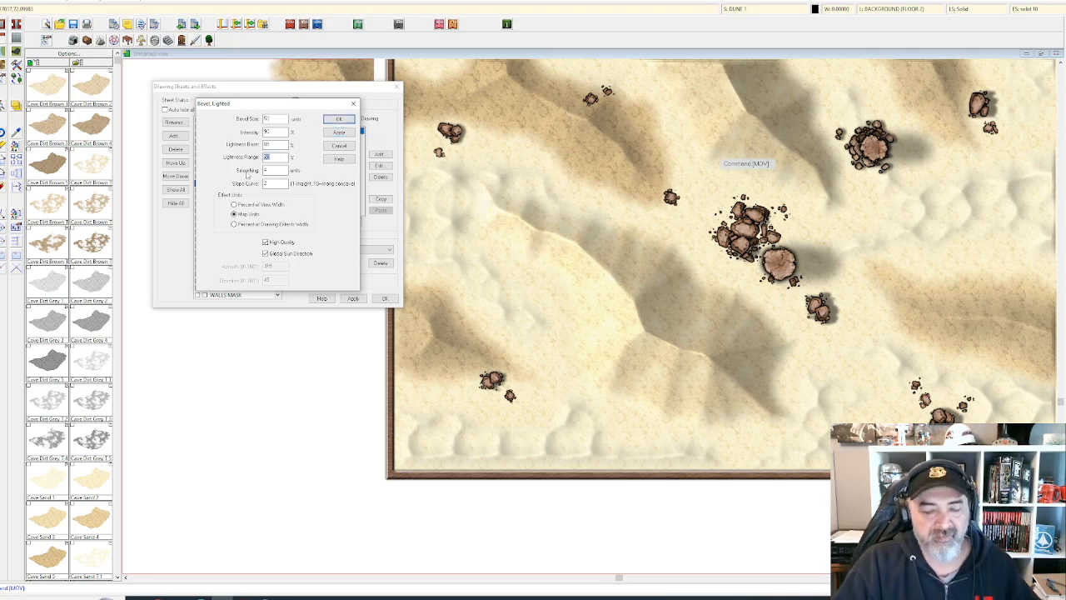
pyautogui.write('1')
pyautogui.click(339, 132)
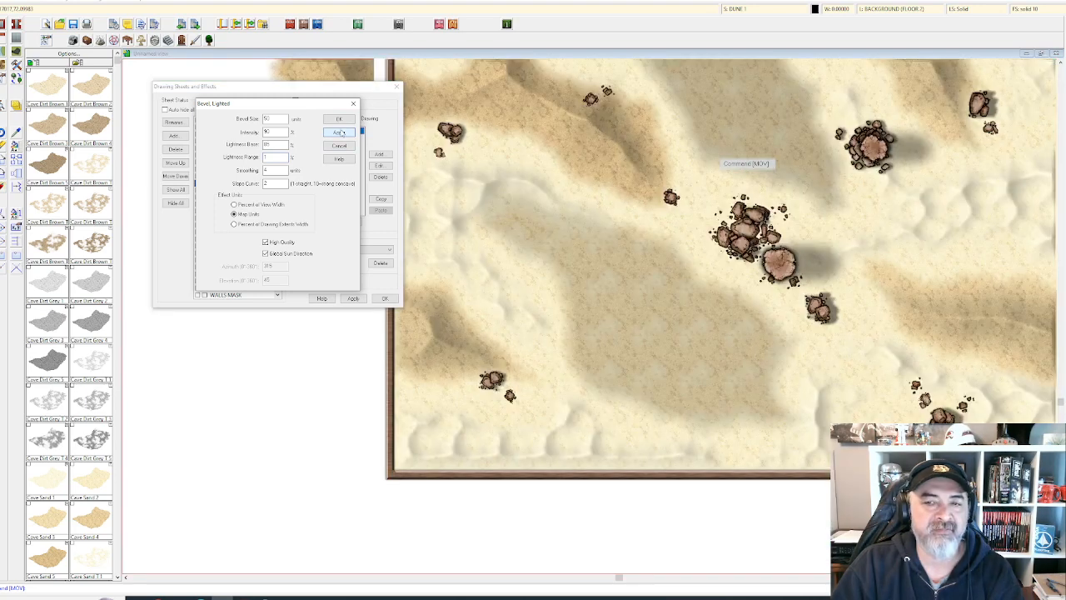
# - Restore the bevel's Lightness Range to 50% and accept the sheet effects so the map redraws
pyautogui.moveTo(281, 157); pyautogui.dragTo(257, 160)
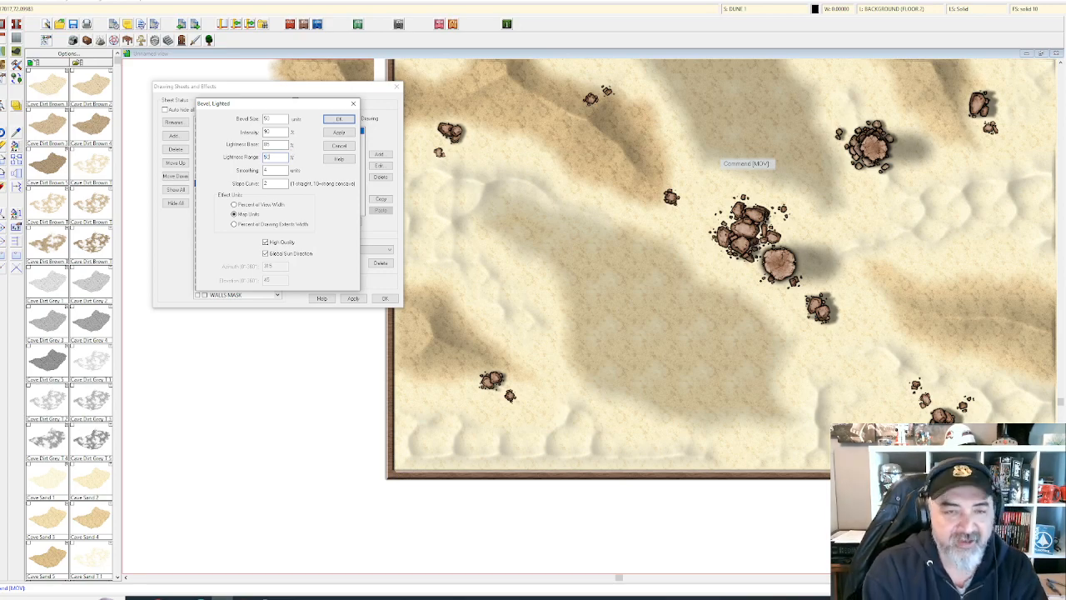
pyautogui.press('Return')
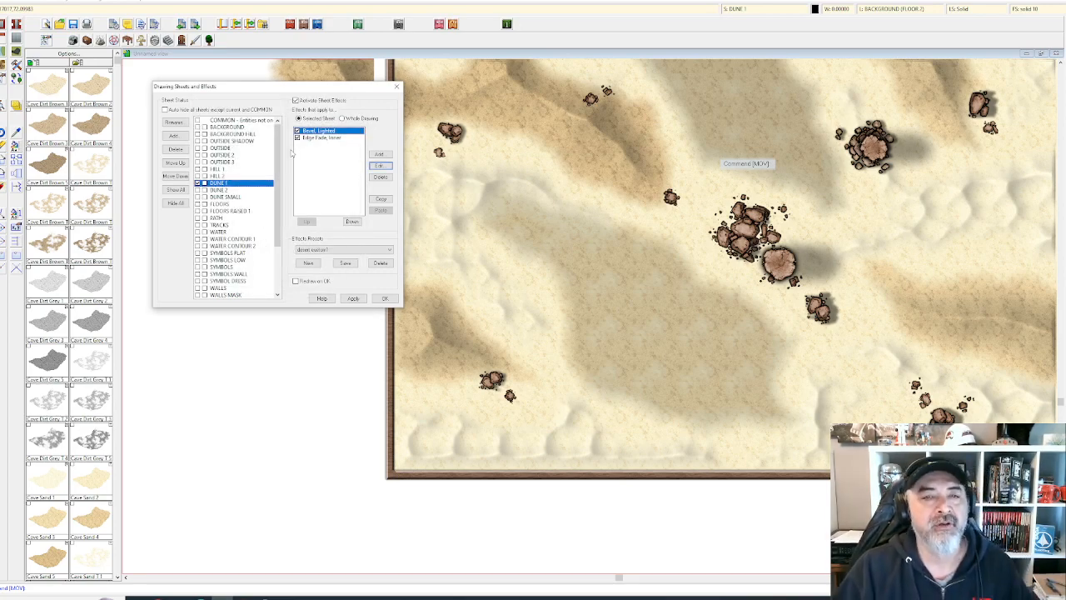
pyautogui.click(381, 155)
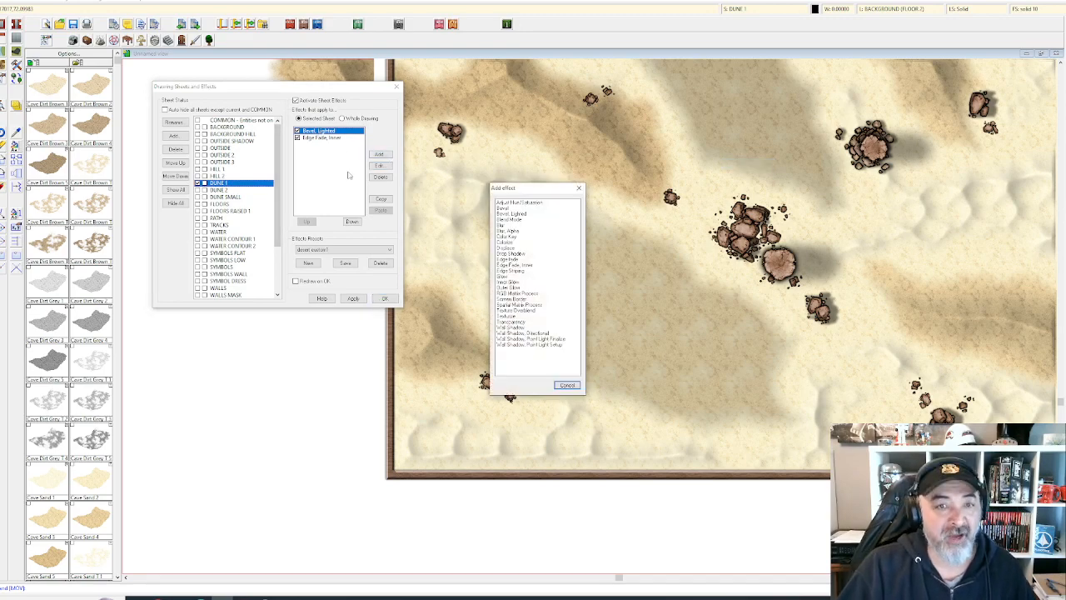
pyautogui.press('Escape')
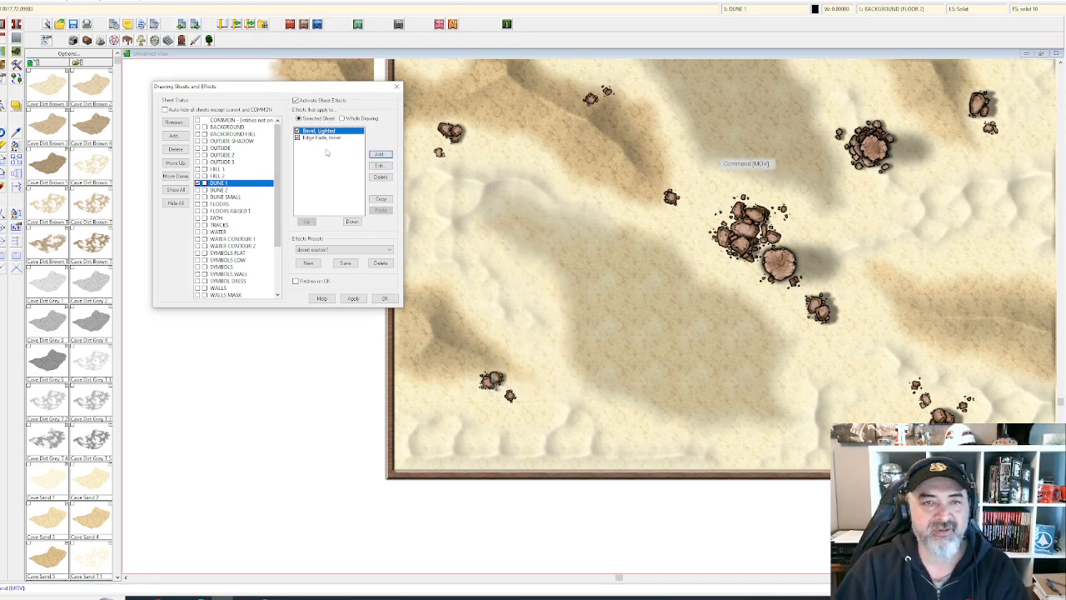
pyautogui.press('Return')
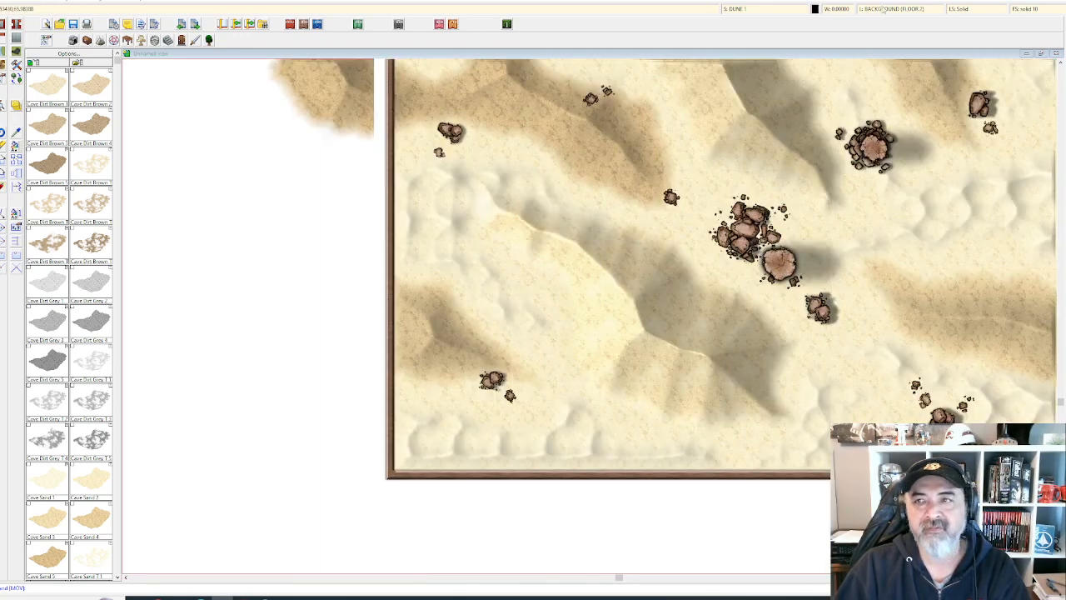
# - Reopen the DUNE 1 sheet's Bevel, Lighted settings, keep the dialogs clear of the dune, and apply the existing values
pyautogui.click(766, 10)
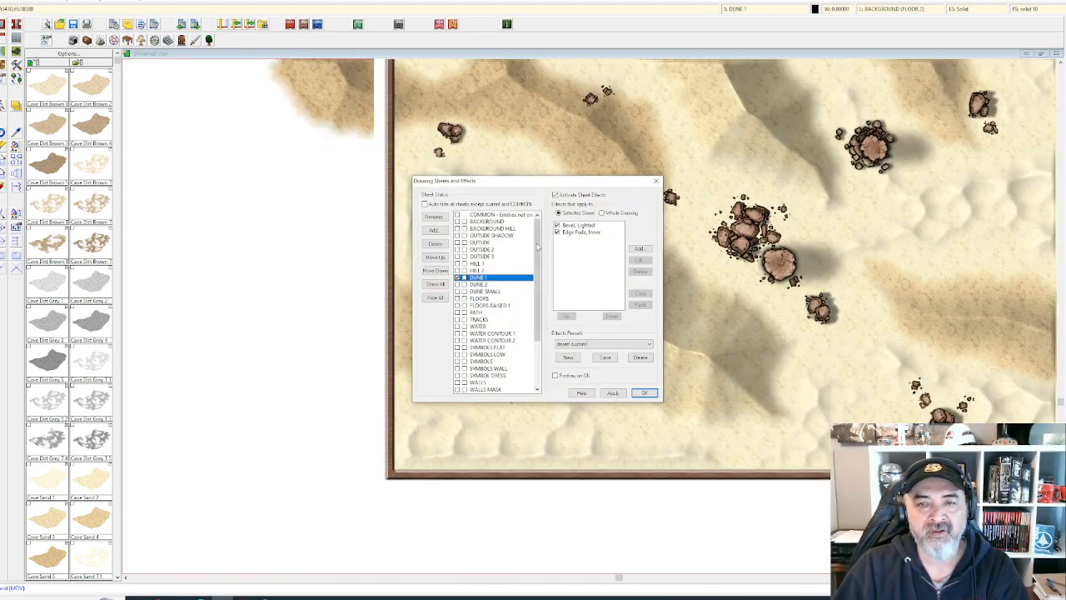
pyautogui.click(584, 225)
pyautogui.moveTo(573, 179)
pyautogui.mouseDown()
pyautogui.moveTo(468, 176)
pyautogui.moveTo(275, 93)
pyautogui.mouseUp()
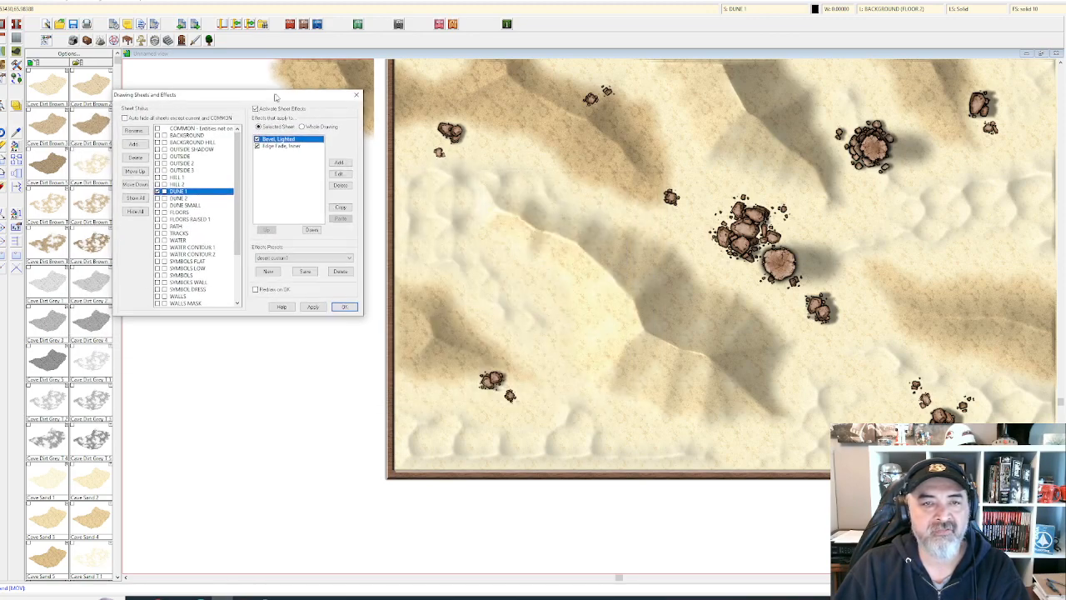
pyautogui.click(340, 171)
pyautogui.moveTo(273, 100); pyautogui.dragTo(274, 312)
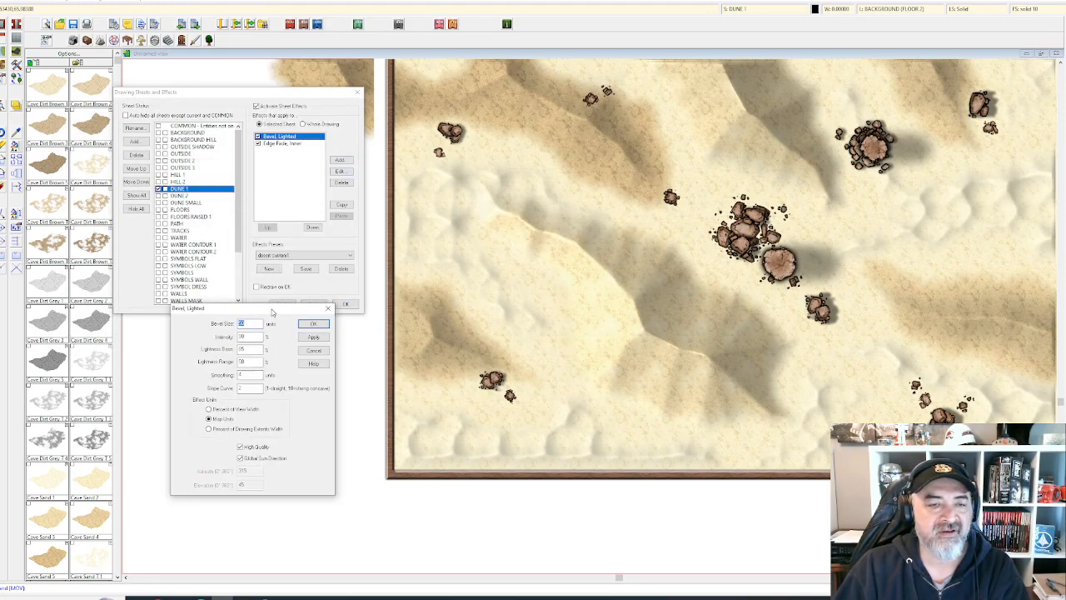
pyautogui.click(313, 338)
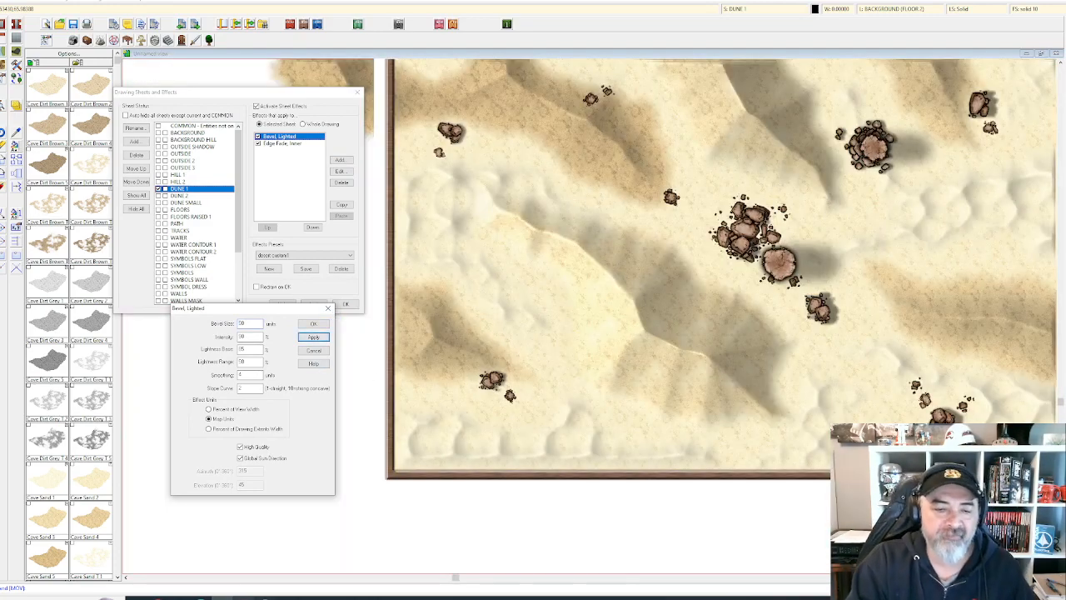
# - Check the Smoothing parameter in the PDF manual, and apply a Smoothing of 10 units to the dune's lighted bevel
pyautogui.click(250, 598)
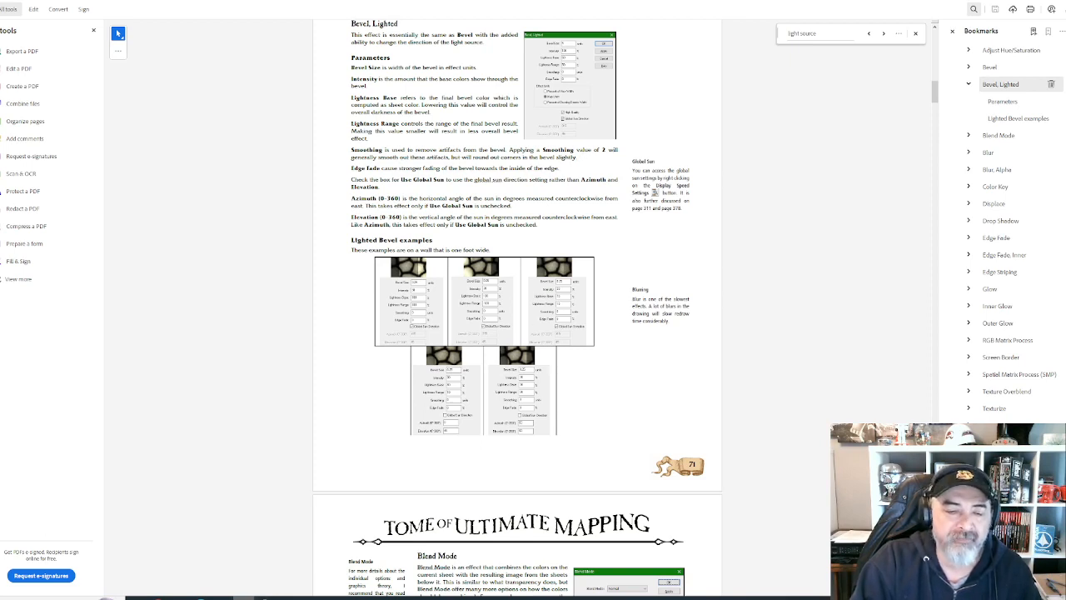
pyautogui.click(242, 557)
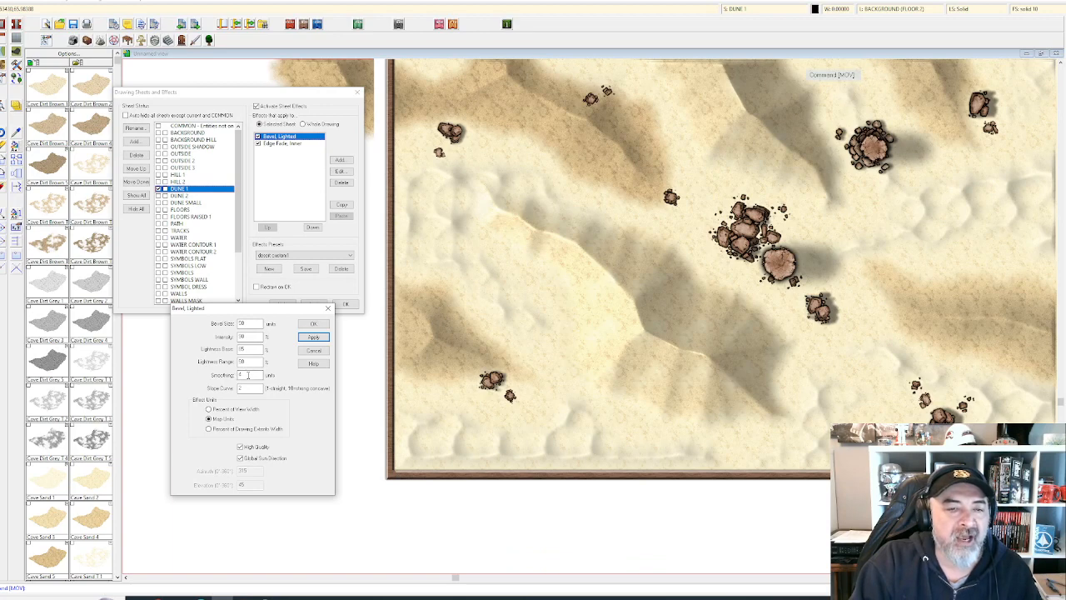
pyautogui.moveTo(251, 375); pyautogui.dragTo(235, 375)
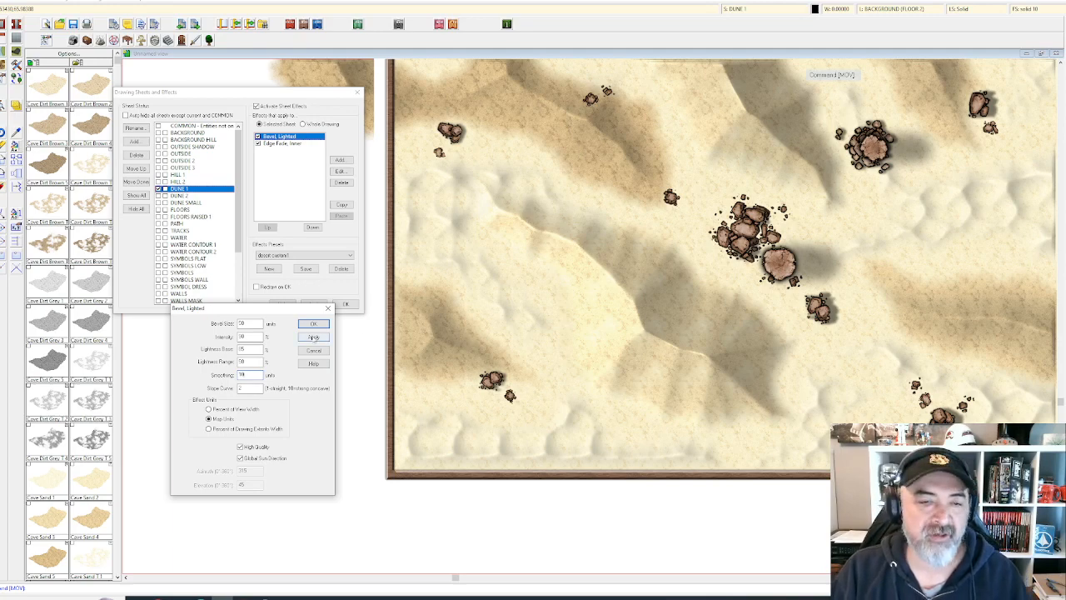
pyautogui.click(313, 337)
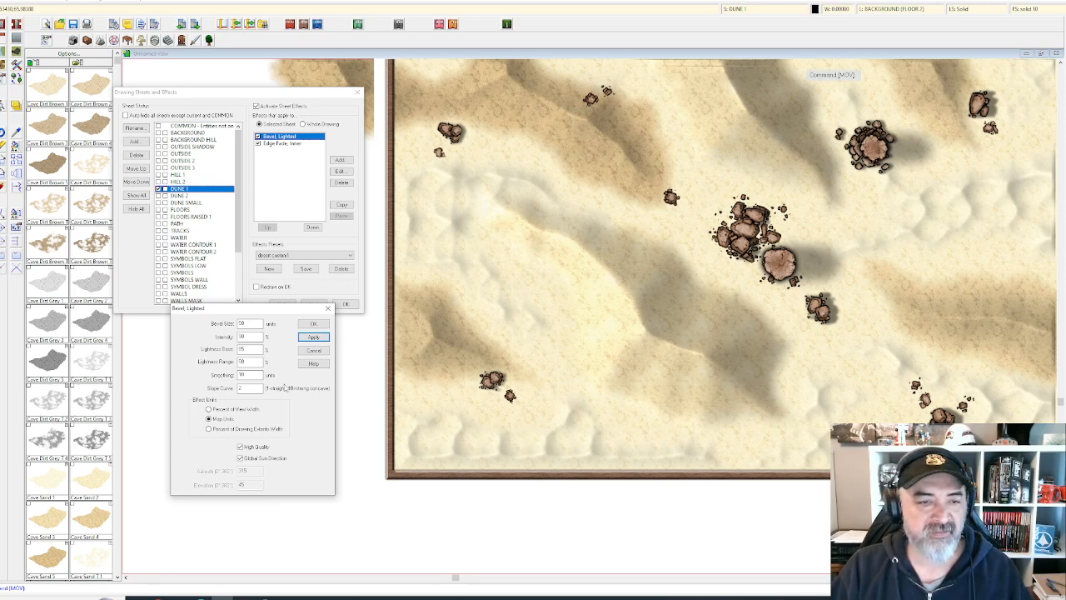
# - Try a Smoothing of 1 unit on the DUNE 1 lighted bevel and apply it to compare the ridge sharpness
pyautogui.doubleClick(242, 375)
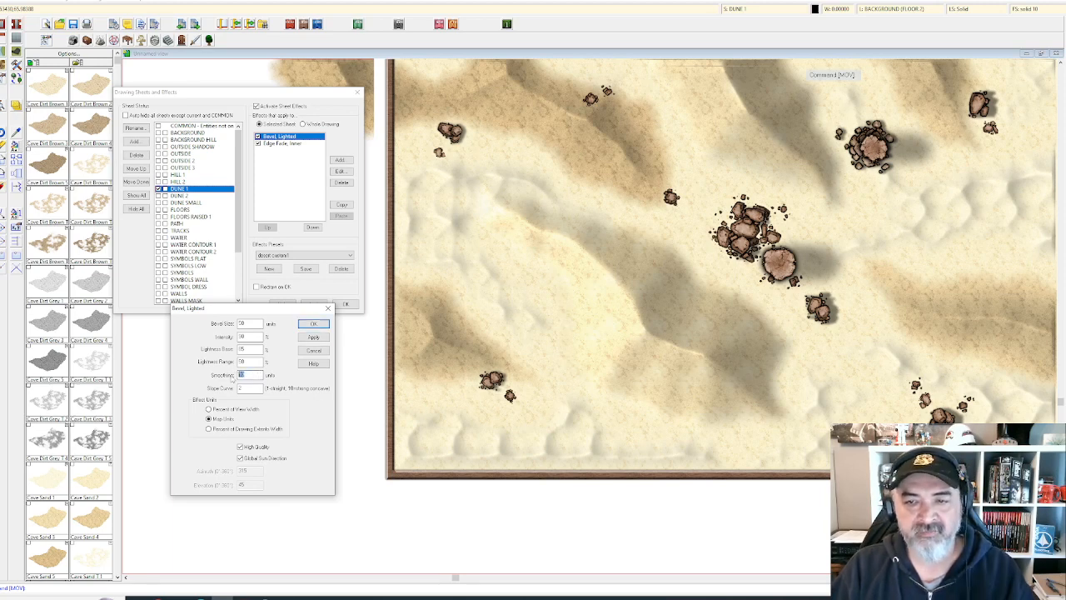
pyautogui.write('1')
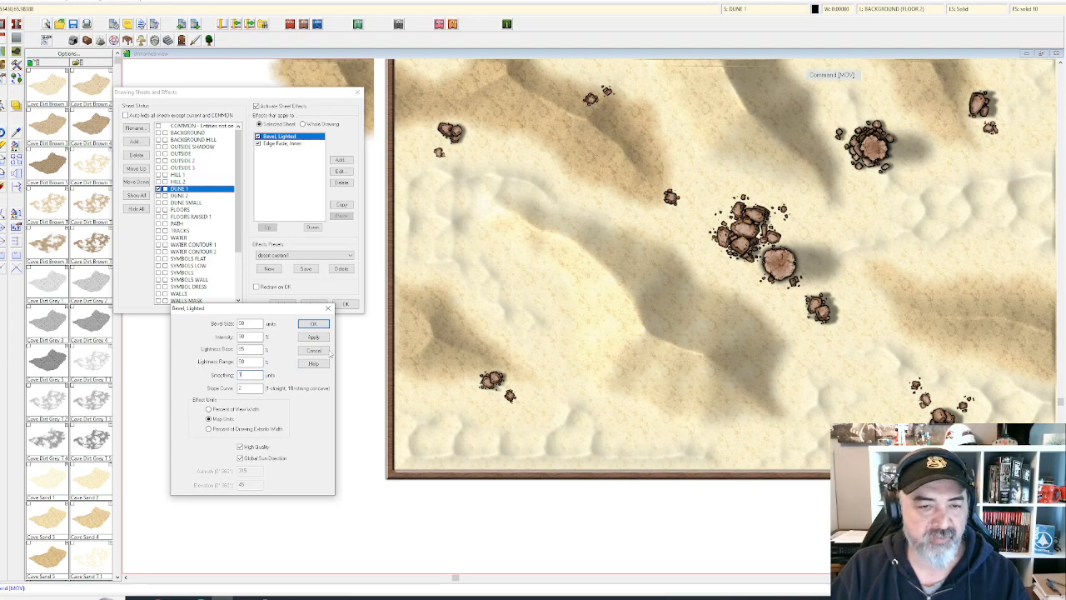
pyautogui.click(320, 337)
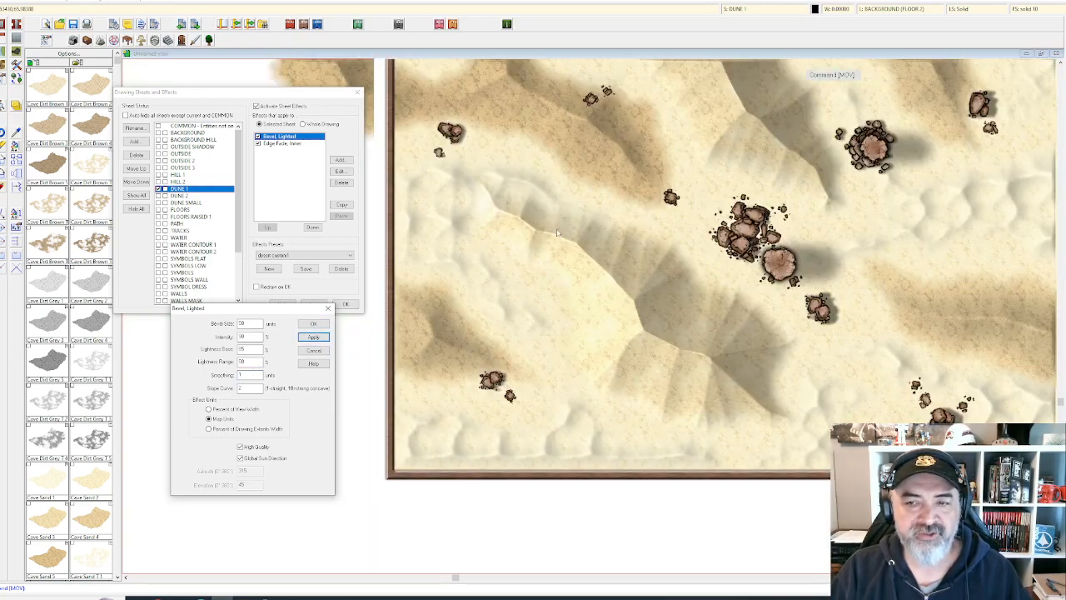
# - Try a much stronger Smoothing of 50 units on the DUNE 1 bevel and apply it as a preview
pyautogui.doubleClick(241, 375)
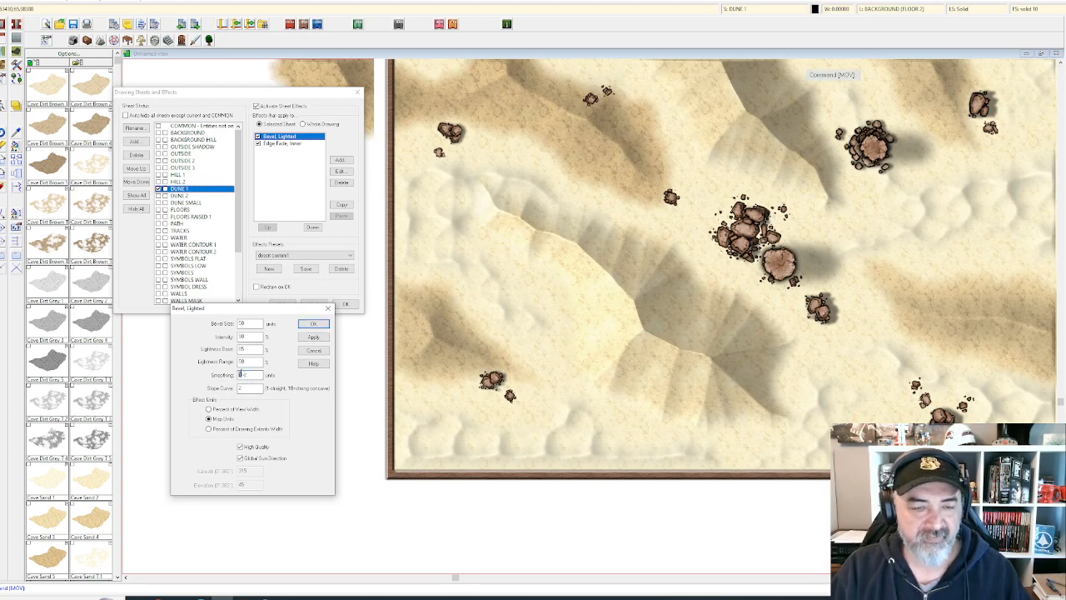
pyautogui.write('10')
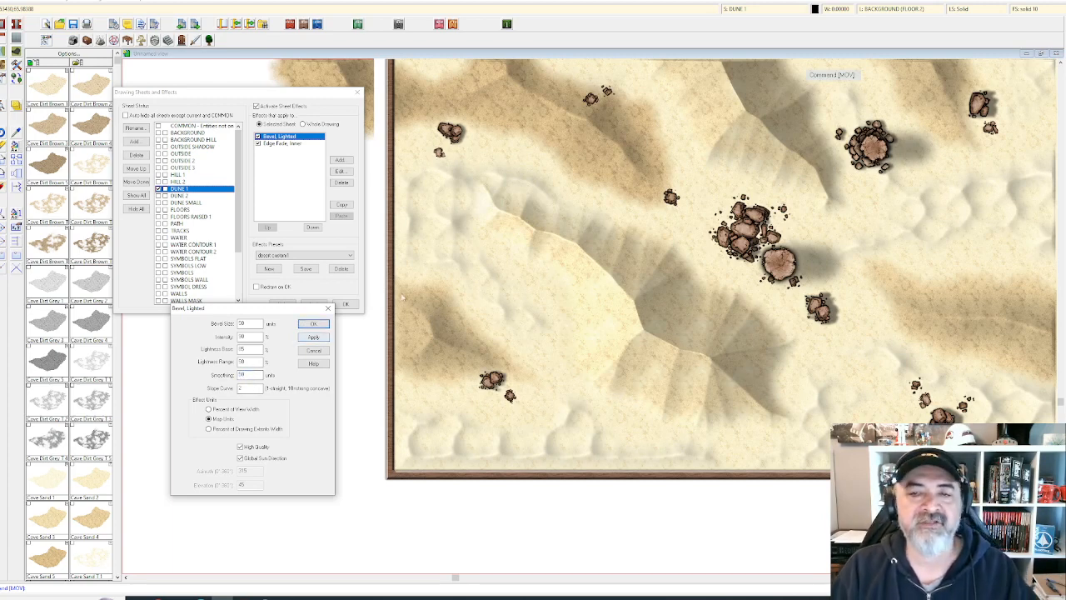
pyautogui.click(313, 336)
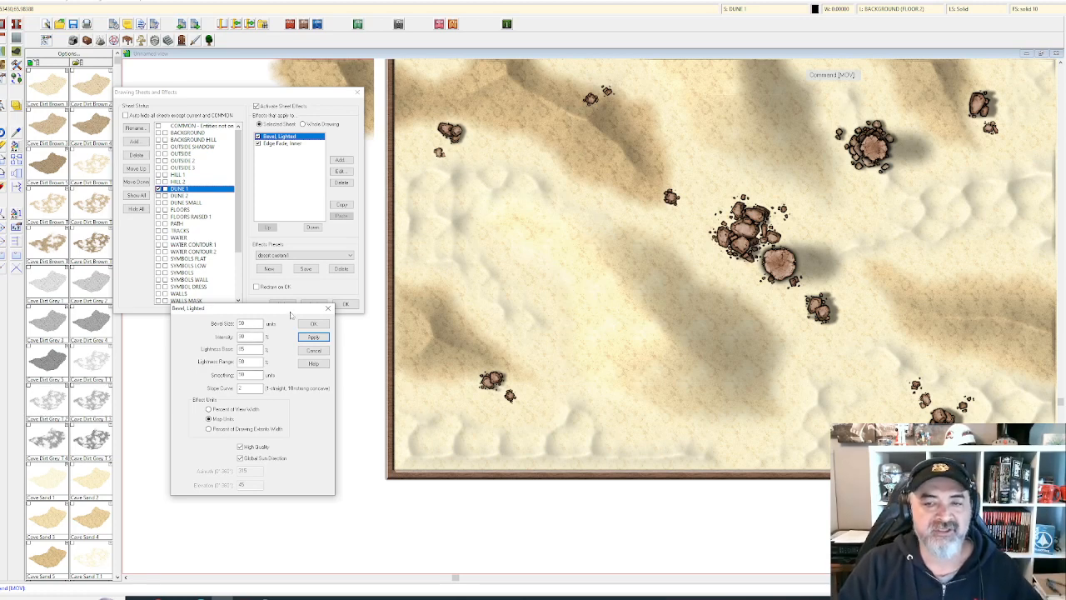
# - Lower the DUNE 1 bevel's Smoothing to 8 units and apply it for a softly defined ridge
pyautogui.doubleClick(242, 375)
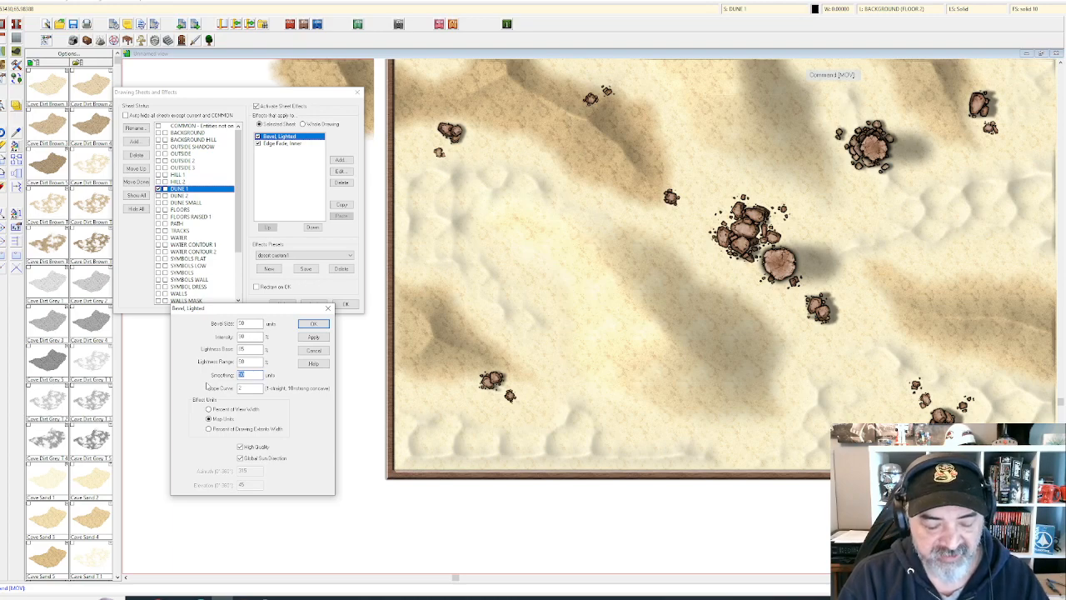
pyautogui.write('1')
pyautogui.click(322, 338)
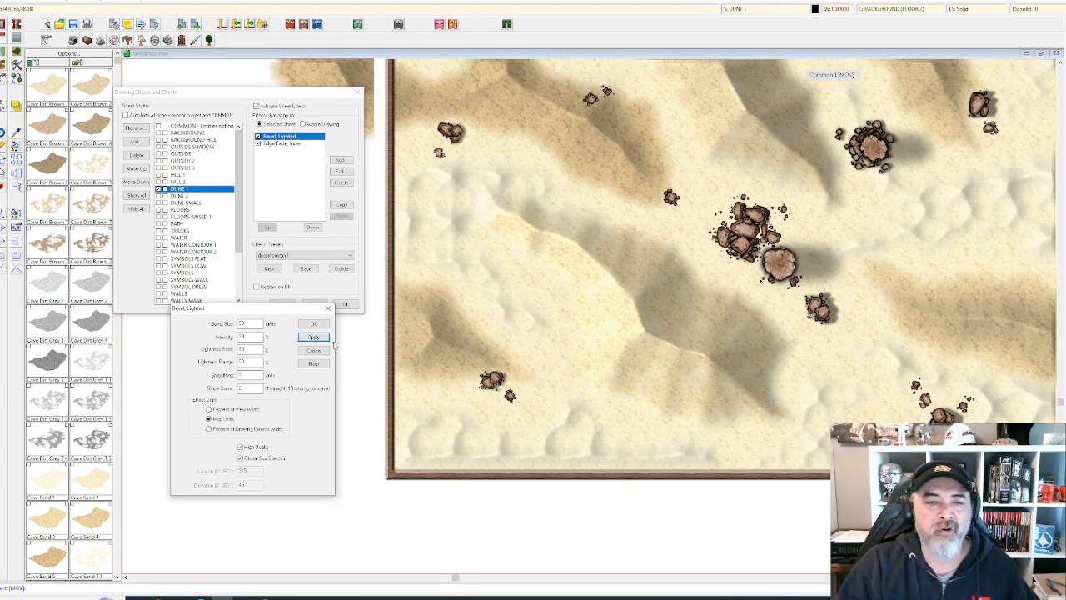
pyautogui.click(249, 376)
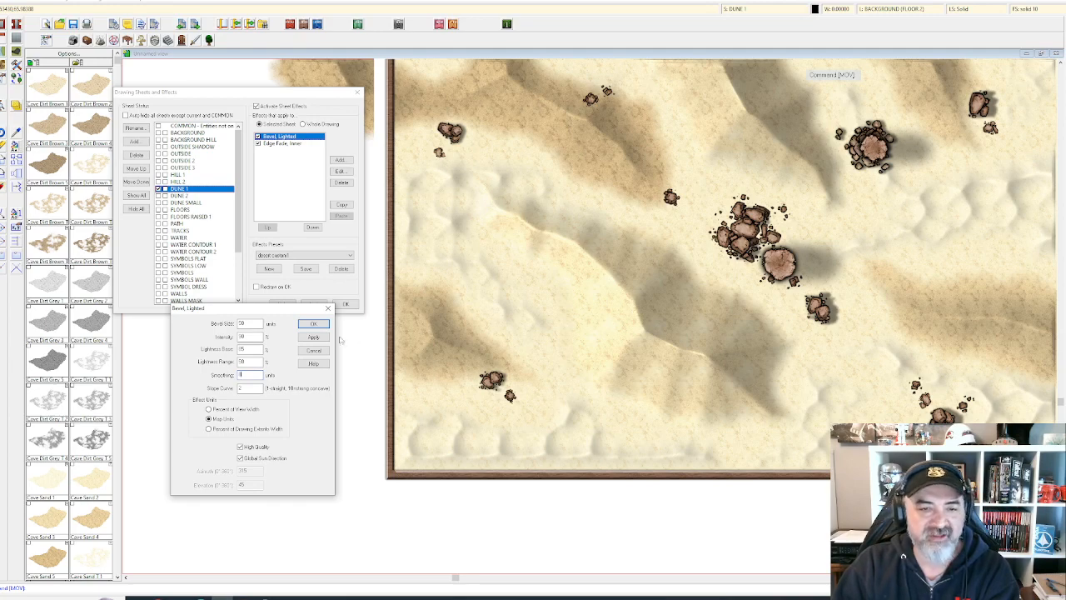
pyautogui.click(313, 338)
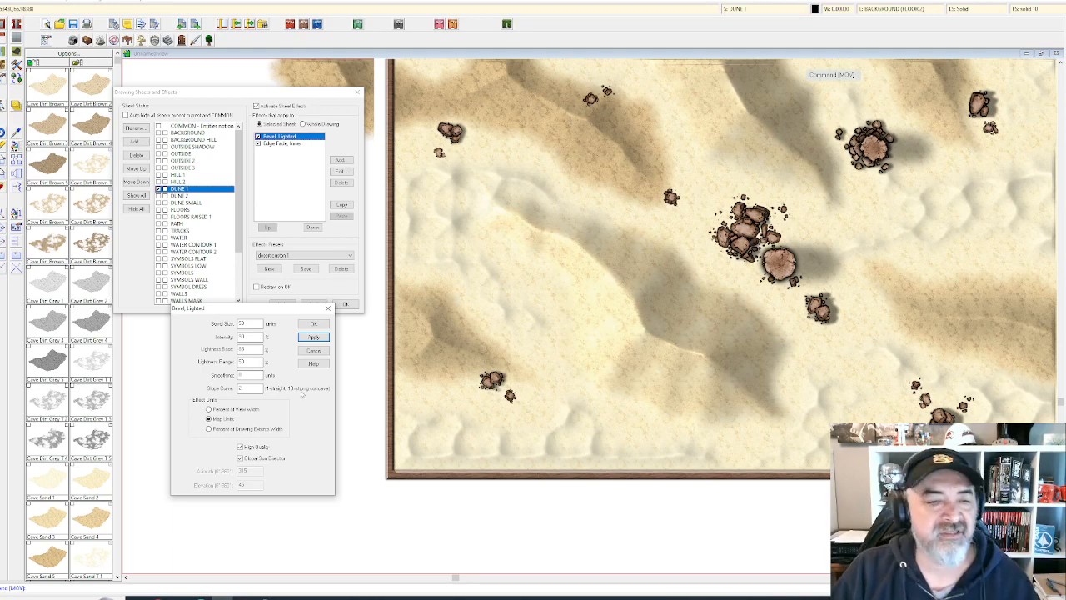
pyautogui.click(314, 337)
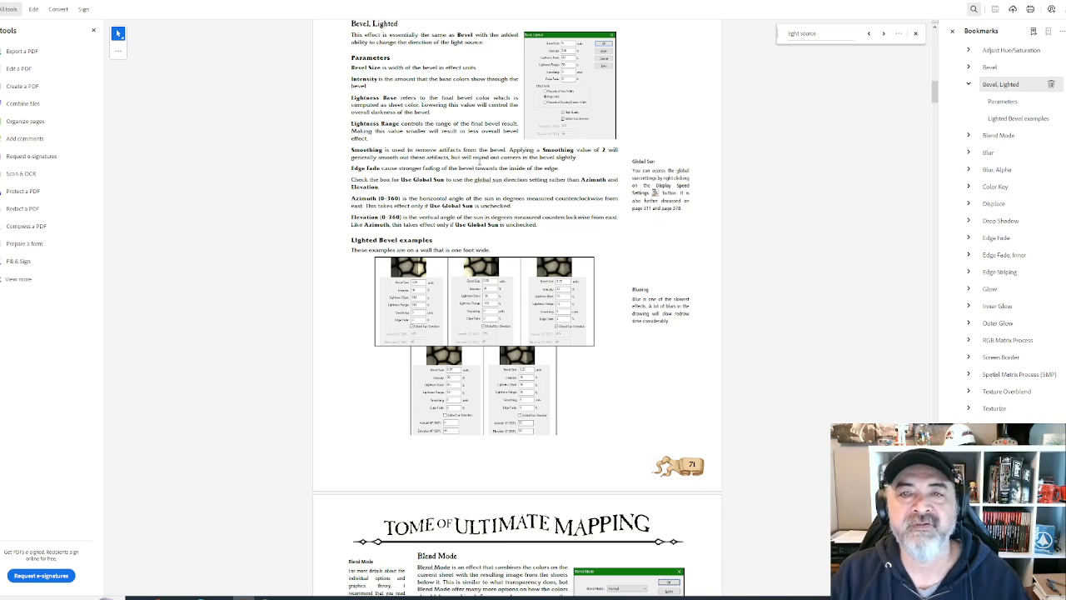
# - Clear the bevel settings away from the map and check the PDF manual's Bevel, Lighted page for the Slope Curve parameter
pyautogui.click(223, 596)
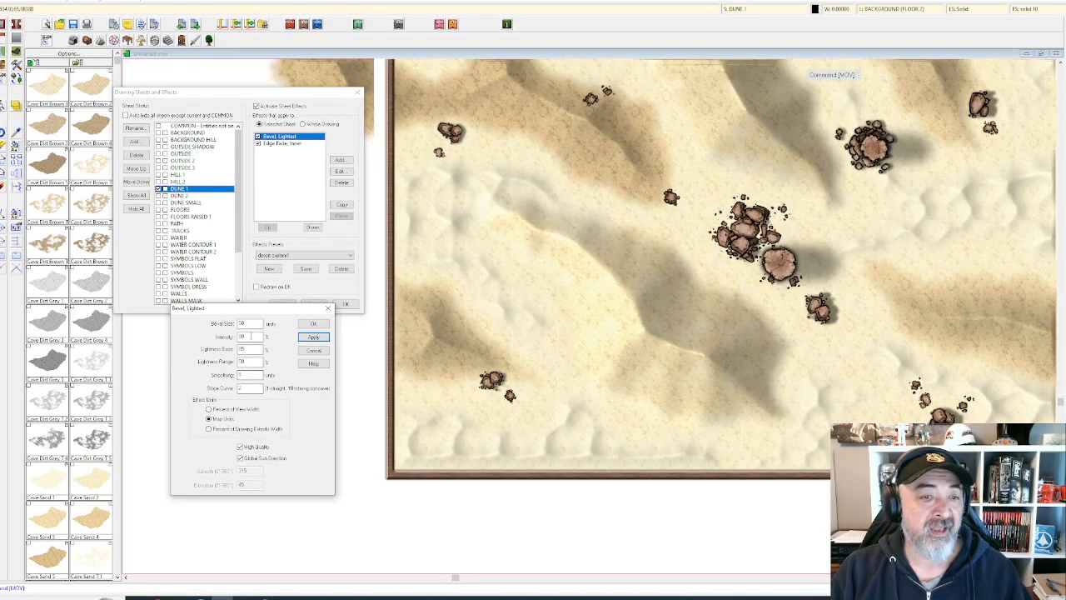
pyautogui.moveTo(260, 311)
pyautogui.mouseDown()
pyautogui.moveTo(225, 94)
pyautogui.moveTo(237, 145)
pyautogui.mouseUp()
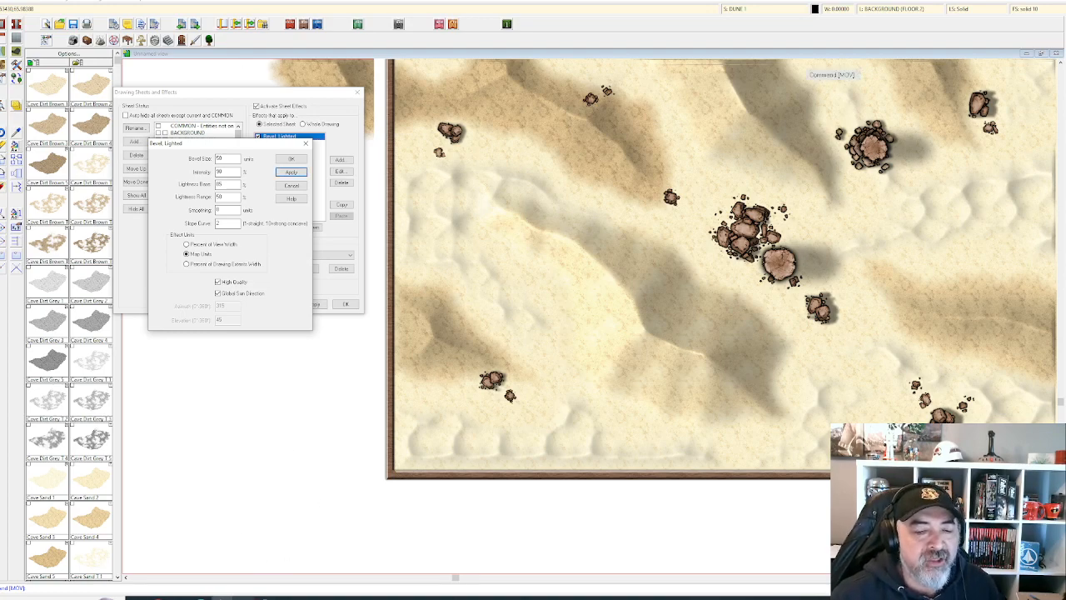
pyautogui.click(244, 597)
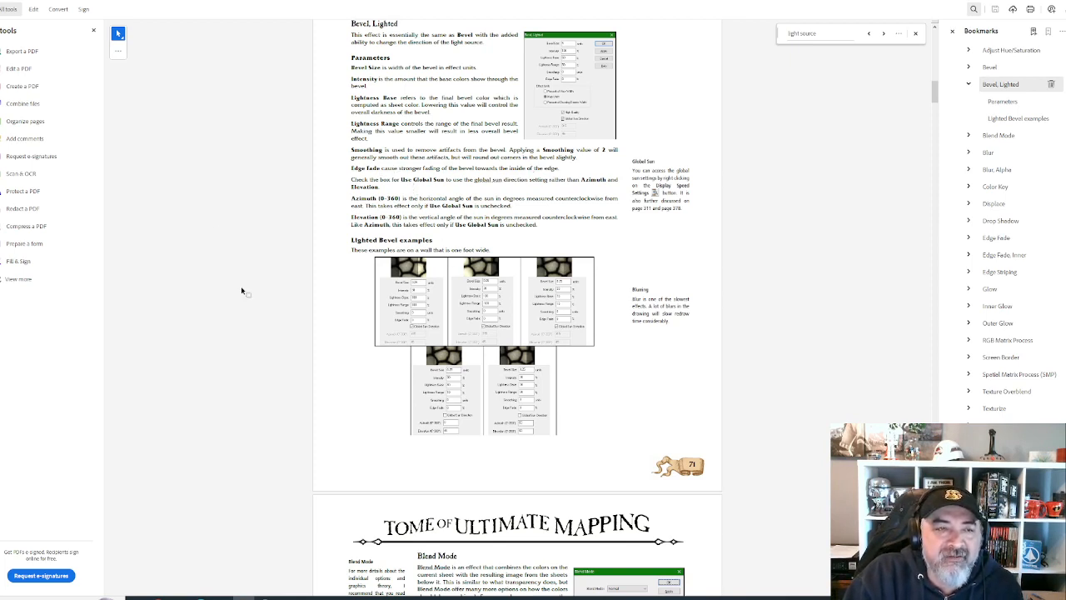
pyautogui.click(223, 597)
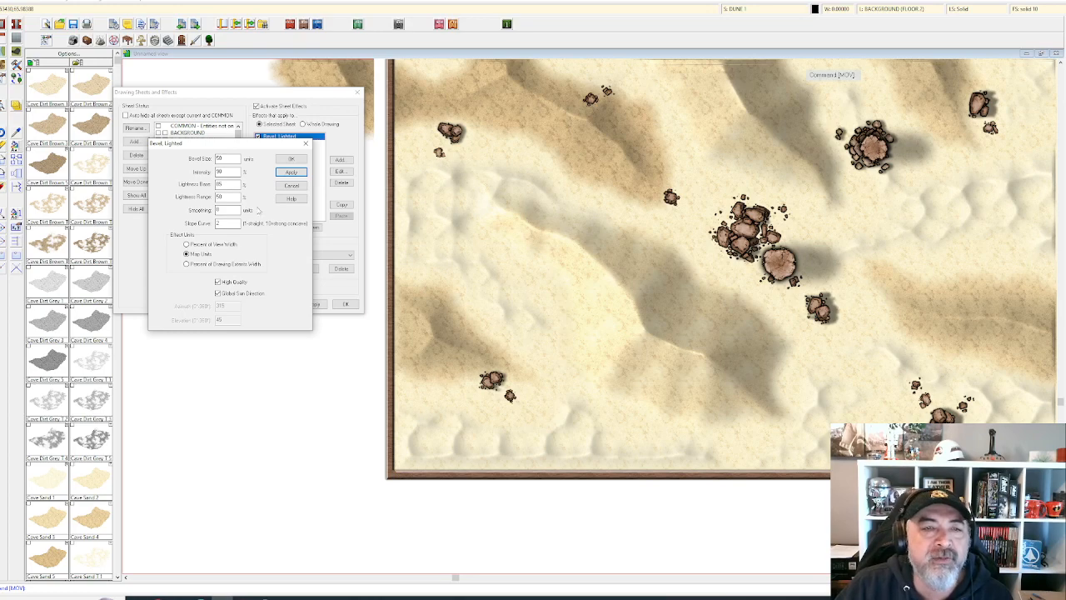
# - Try a Slope Curve of 10 on the DUNE 1 lighted bevel and apply it to preview a strongly concave slope
pyautogui.moveTo(223, 223); pyautogui.dragTo(216, 226)
pyautogui.write('10')
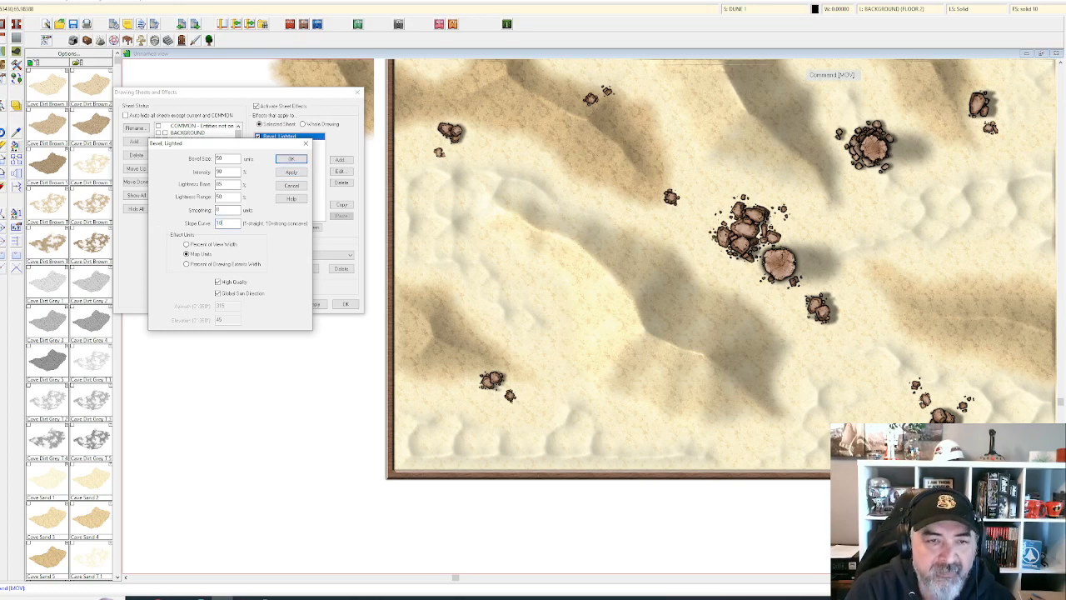
pyautogui.click(291, 172)
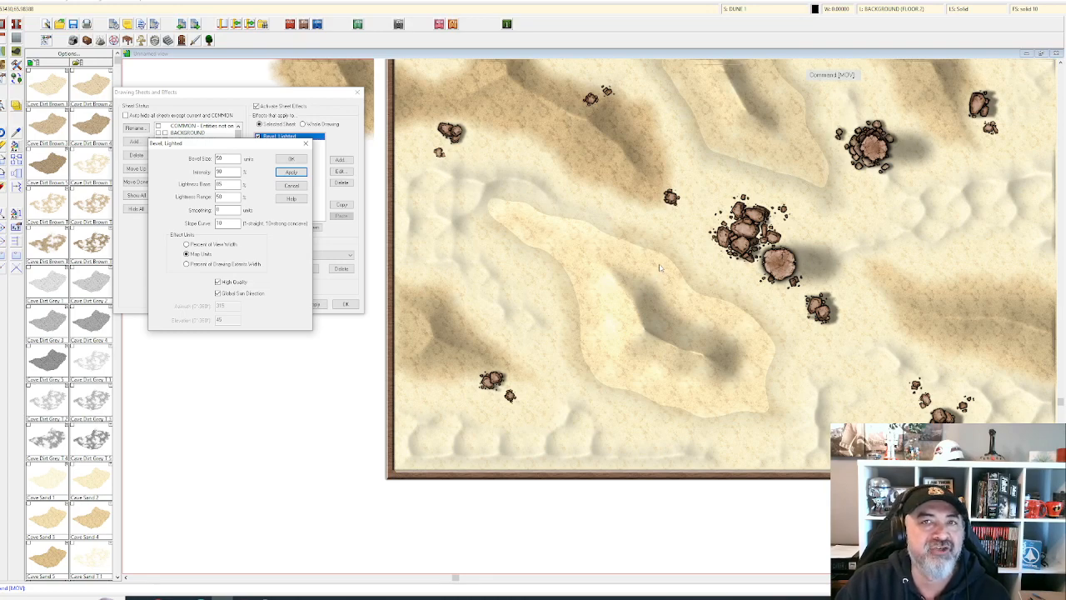
# - Set the DUNE 1 bevel's Slope Curve to 1 for a straight slope, then apply and accept the sheet effects
pyautogui.moveTo(234, 224); pyautogui.dragTo(210, 223)
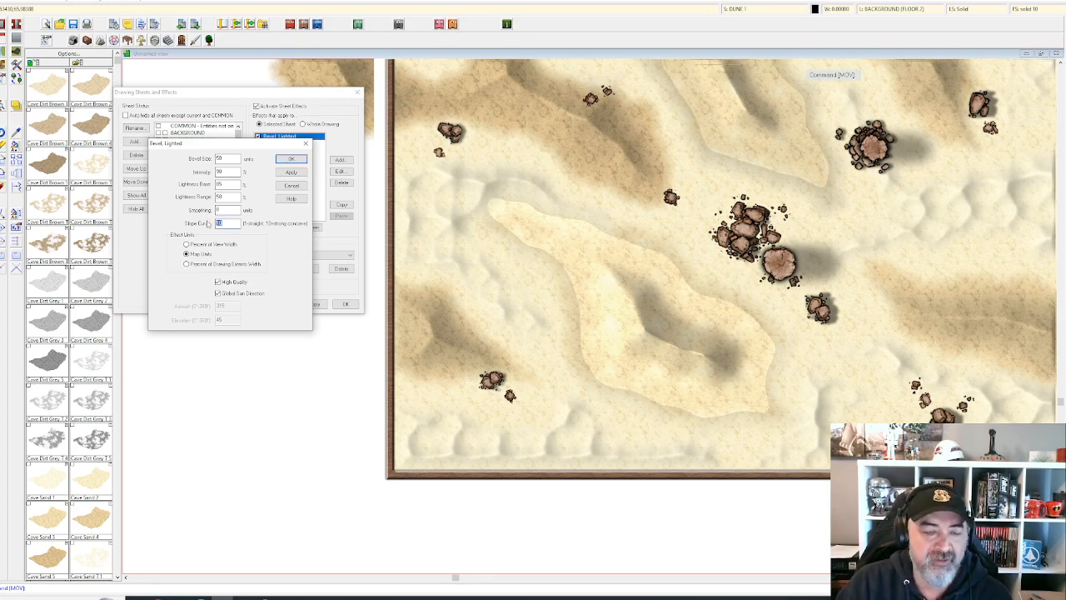
pyautogui.write('1')
pyautogui.click(292, 172)
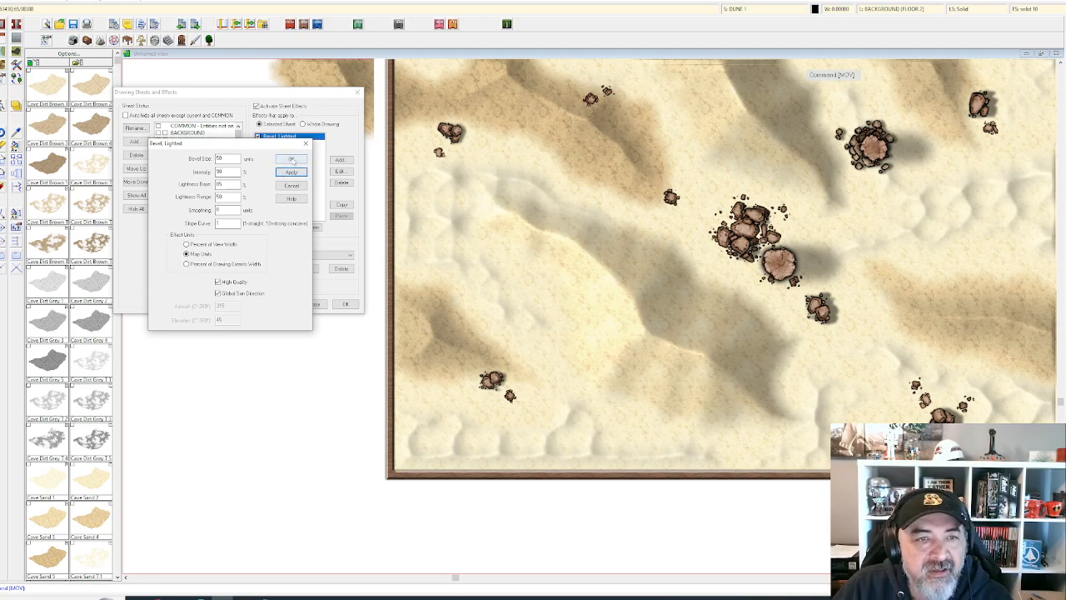
pyautogui.click(291, 160)
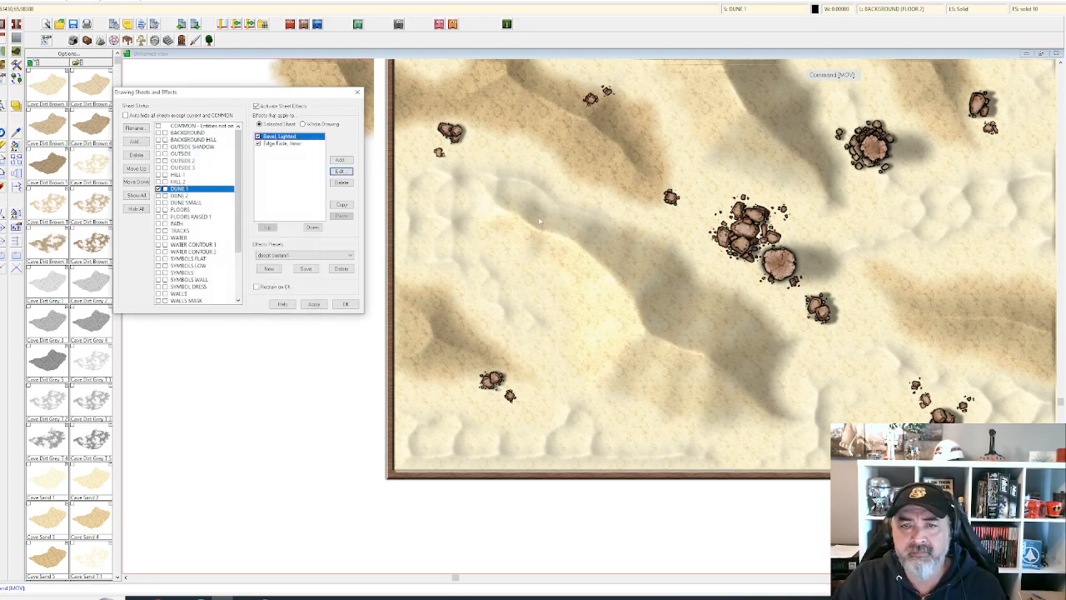
pyautogui.click(313, 304)
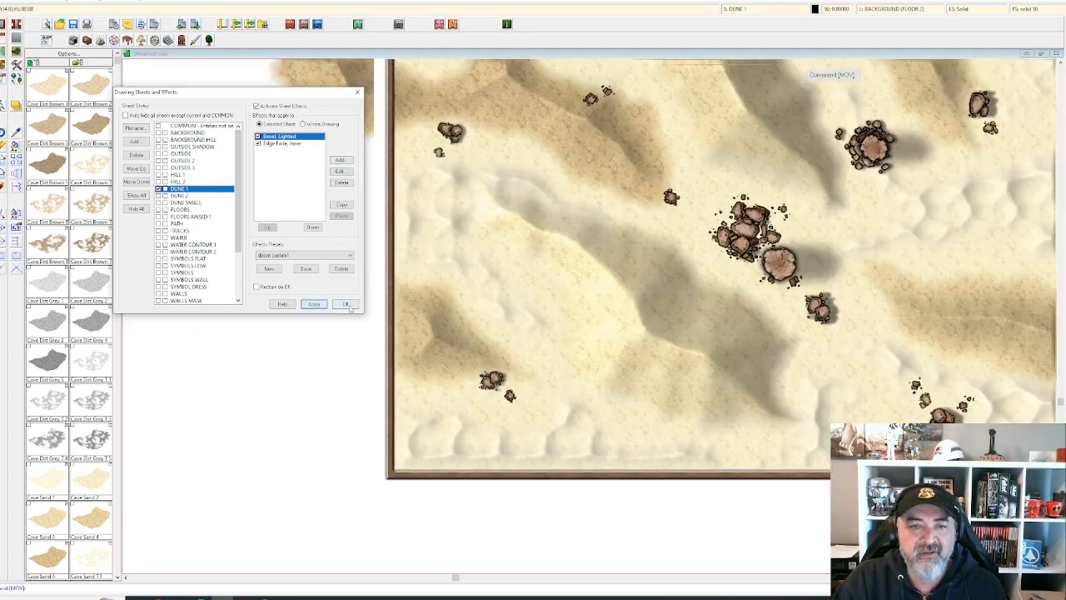
pyautogui.click(348, 304)
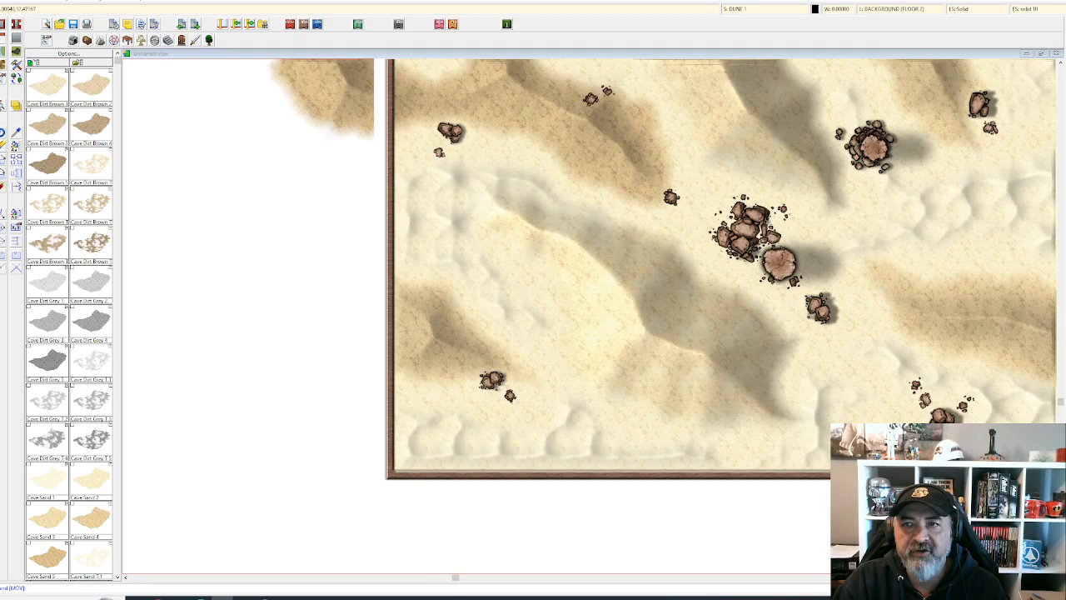
# - Deactivate the sheet effects and examine the flat, unshaded dune shapes across the whole map
pyautogui.rightClick(743, 7)
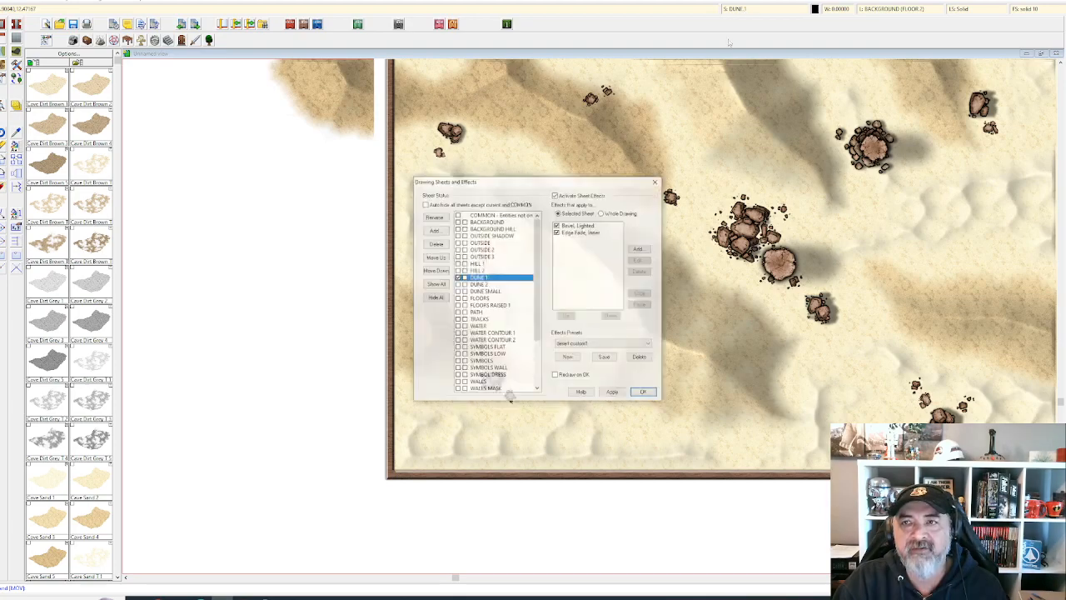
pyautogui.click(556, 195)
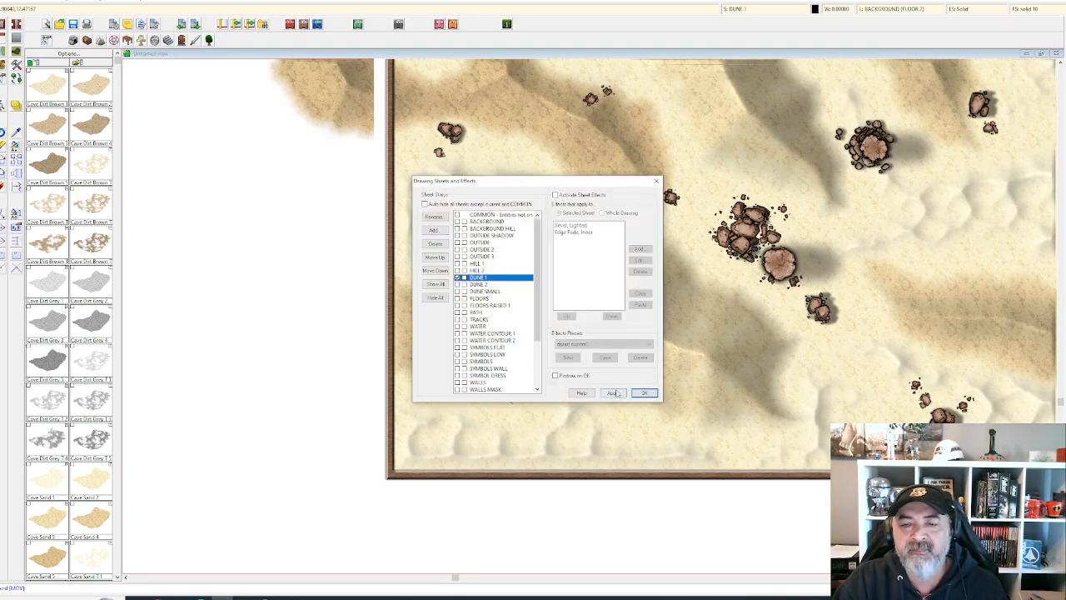
pyautogui.click(613, 392)
pyautogui.click(644, 393)
pyautogui.scroll(3, 583, 267)
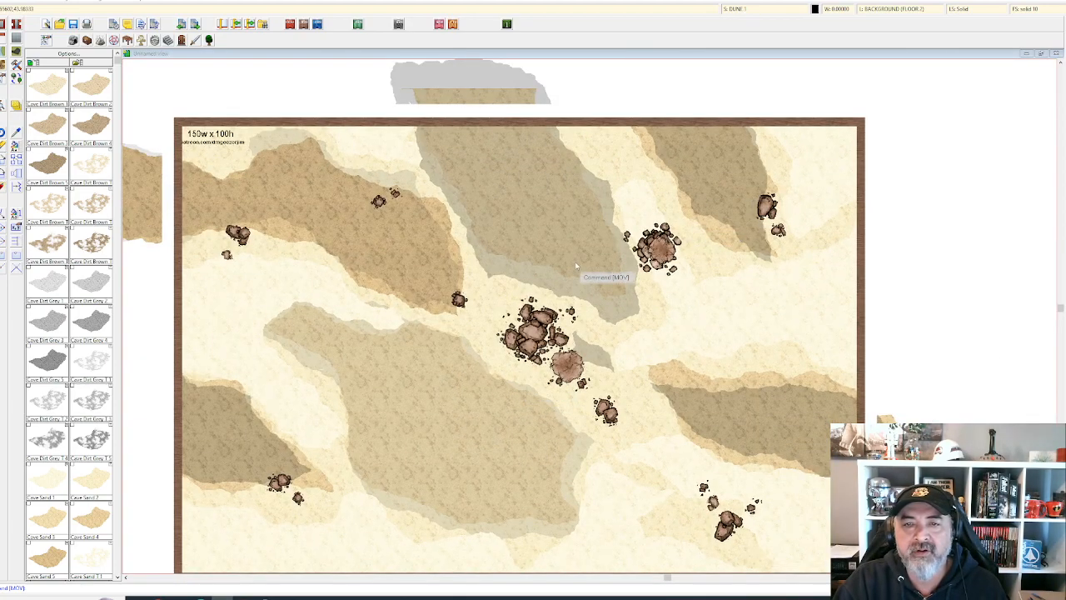
pyautogui.scroll(-3, 583, 224)
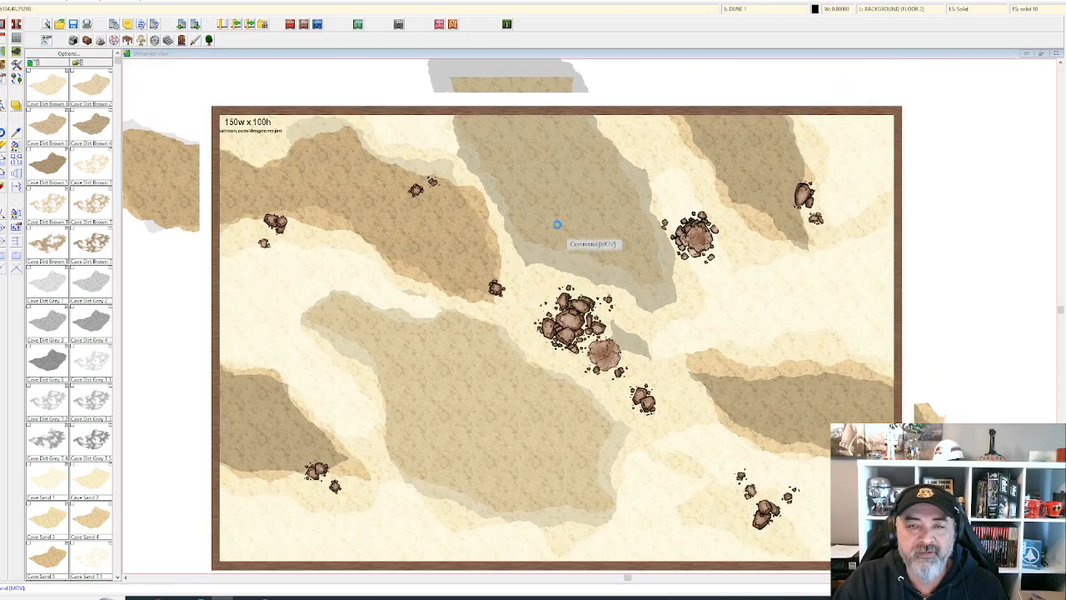
pyautogui.moveTo(559, 229); pyautogui.dragTo(564, 207)
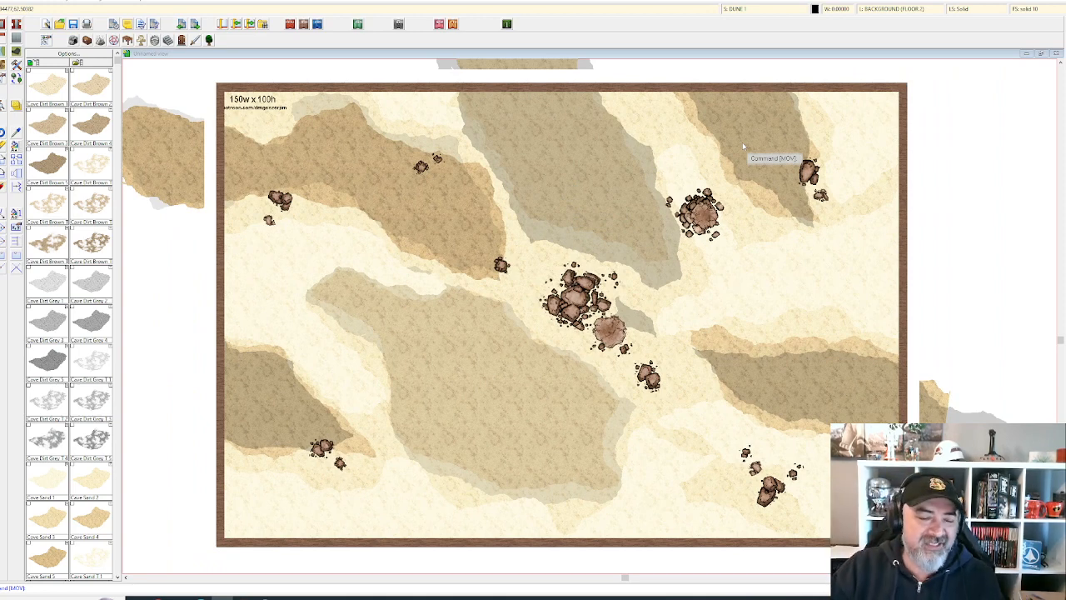
# - Select the DUNE 2 sheet, reactivate the sheet effects, and accept them so the whole map redraws with shading
pyautogui.click(748, 10)
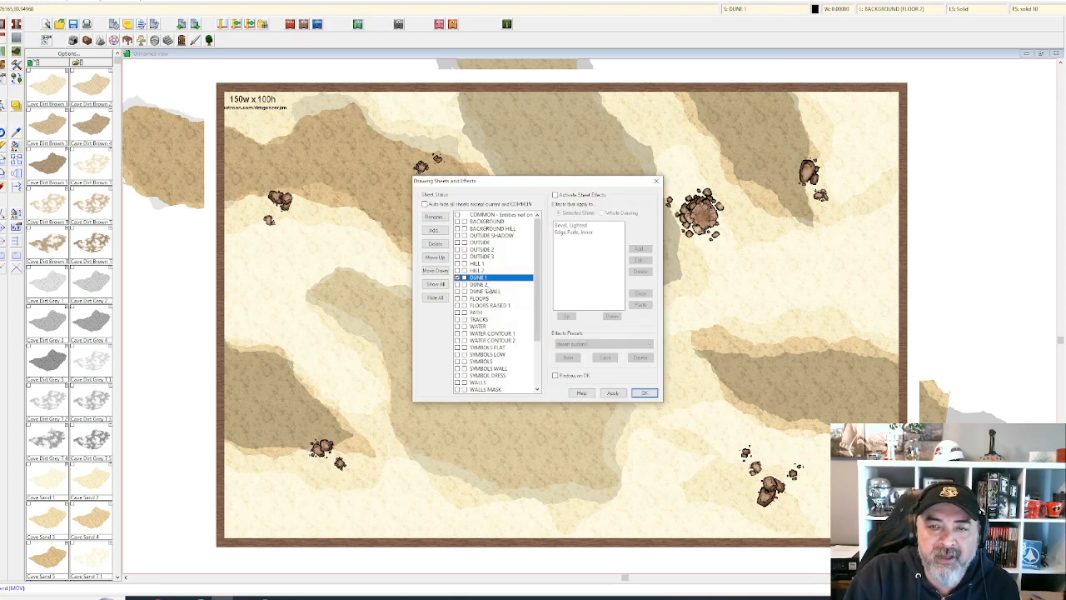
pyautogui.click(487, 285)
pyautogui.click(554, 194)
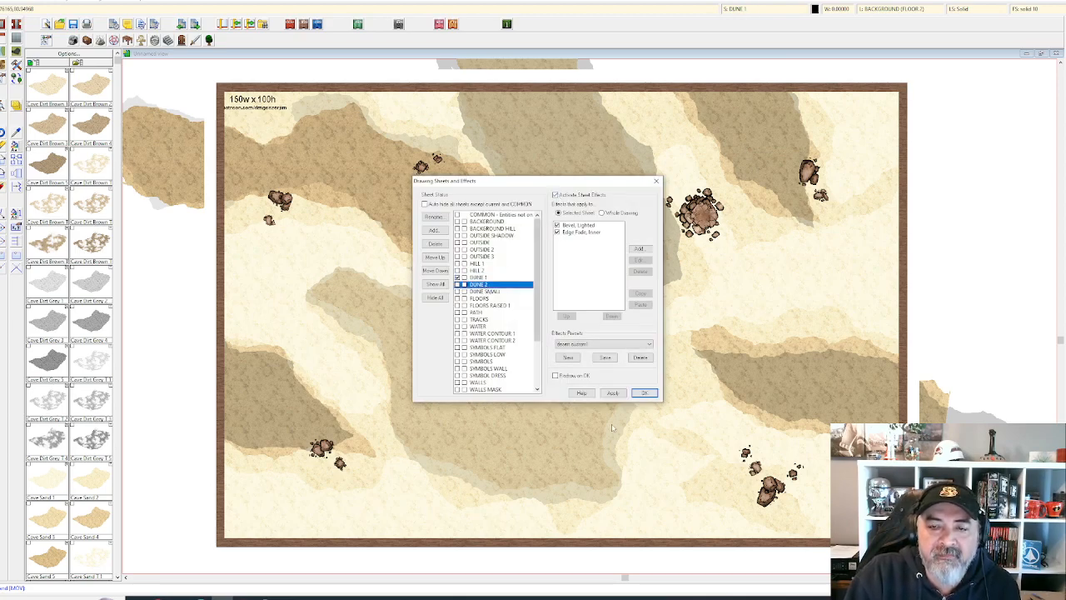
pyautogui.click(621, 392)
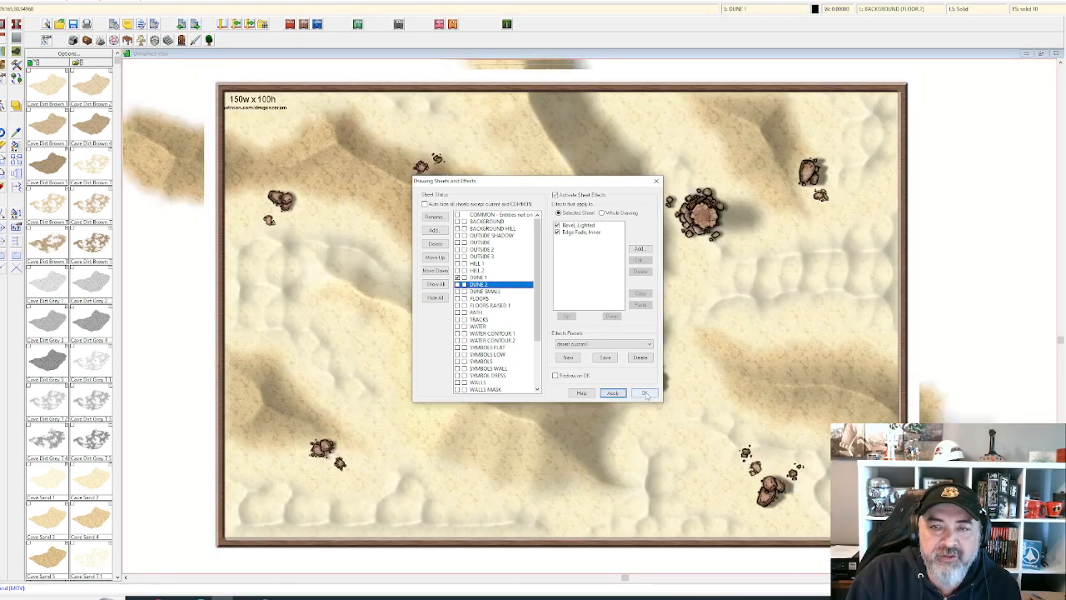
pyautogui.click(645, 393)
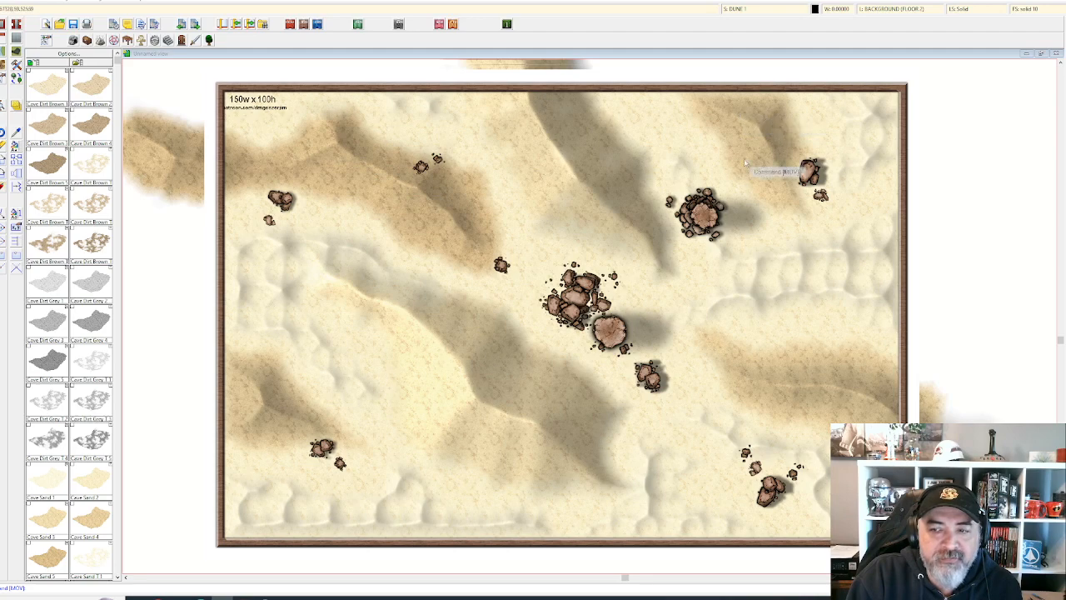
# - Open the DUNE 2 sheet's Bevel, Lighted effect for editing, set its Bevel Size to 20 units, and apply it
pyautogui.click(768, 13)
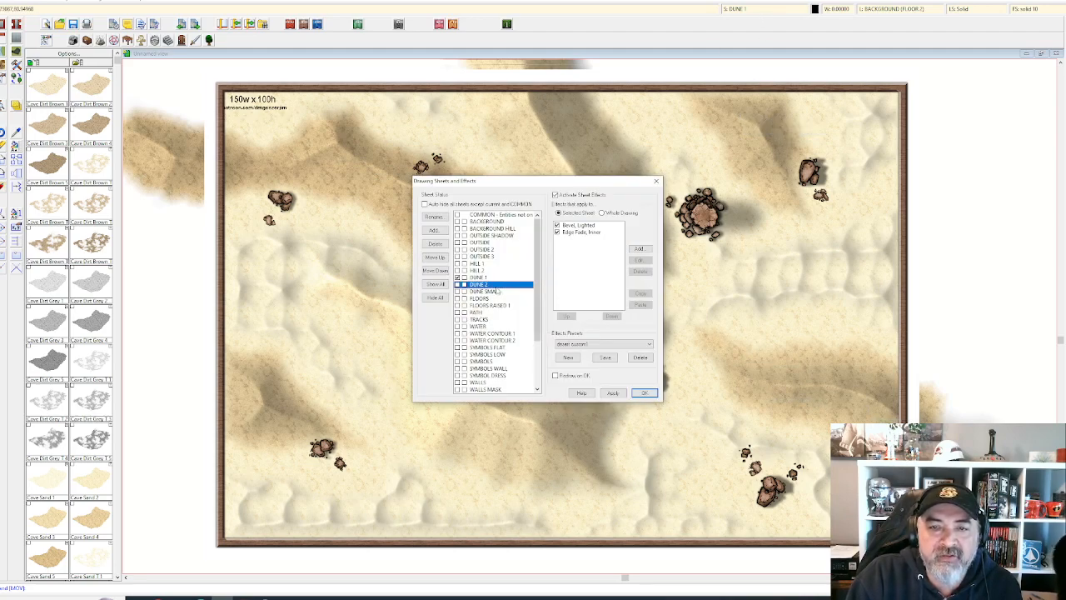
pyautogui.click(575, 225)
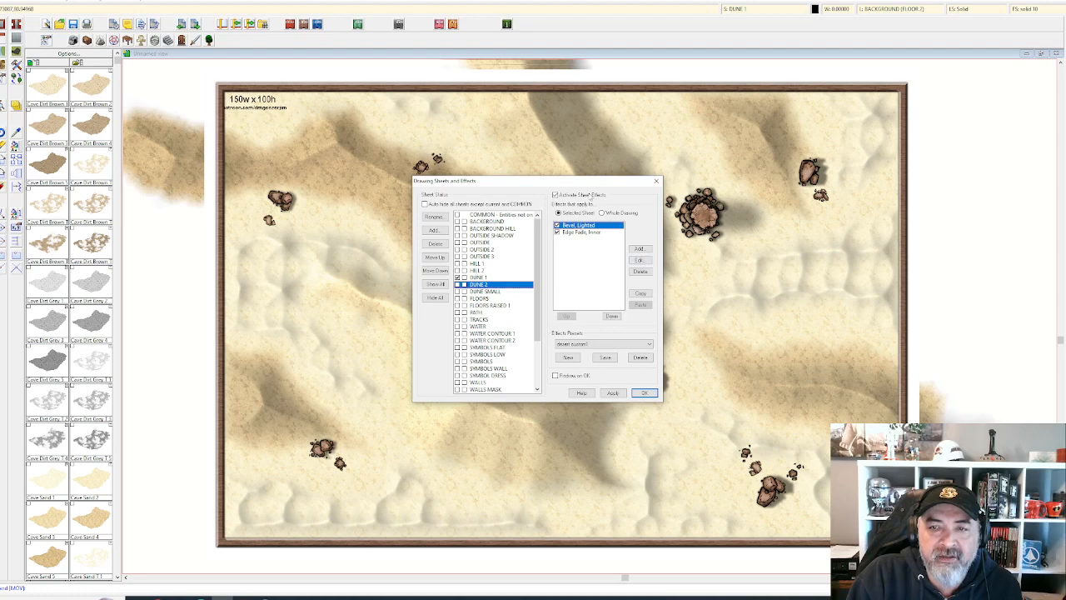
pyautogui.moveTo(590, 183)
pyautogui.mouseDown()
pyautogui.moveTo(729, 179)
pyautogui.moveTo(991, 119)
pyautogui.moveTo(958, 96)
pyautogui.moveTo(805, 98)
pyautogui.mouseUp()
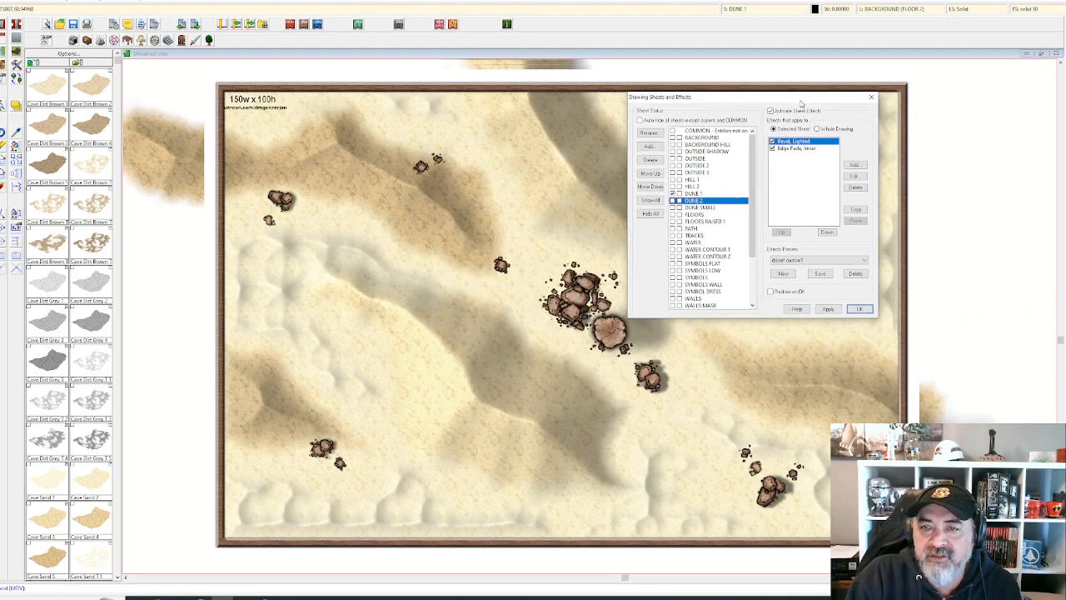
pyautogui.click(855, 173)
pyautogui.moveTo(749, 117); pyautogui.dragTo(766, 347)
pyautogui.click(780, 348)
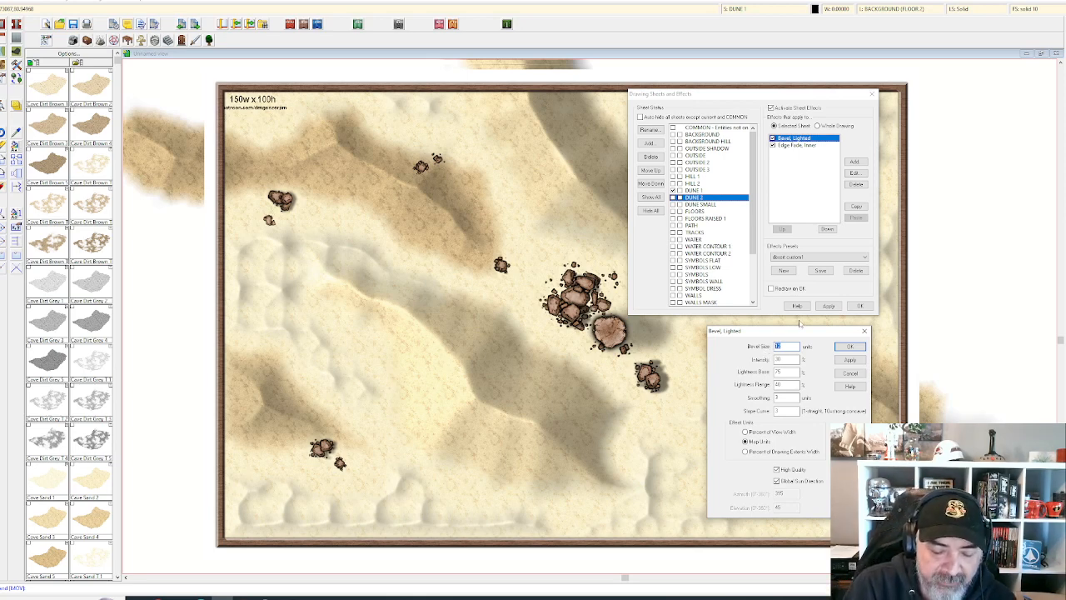
pyautogui.write('40')
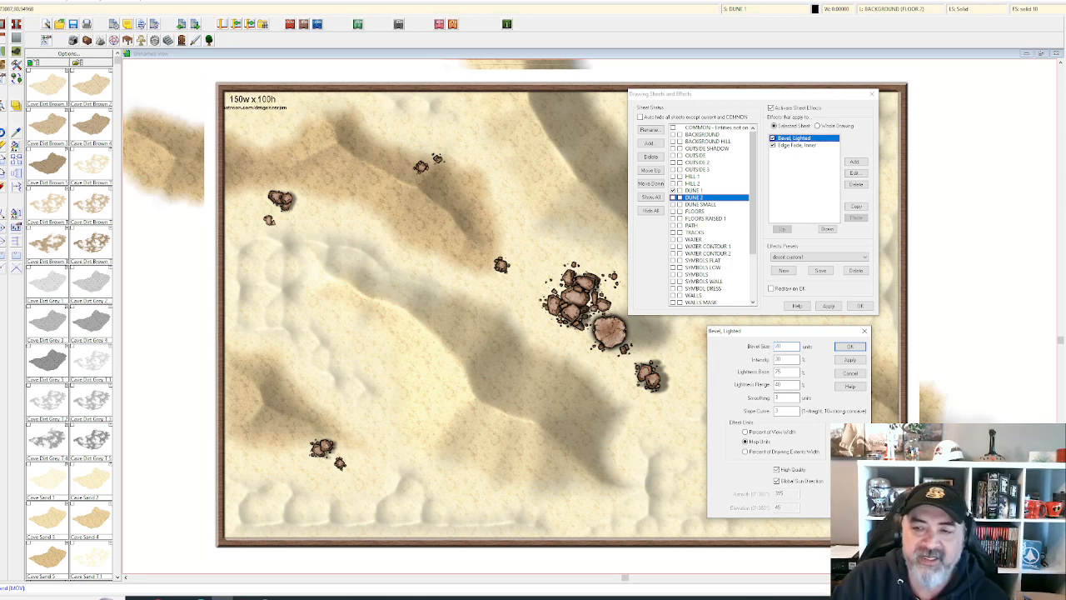
pyautogui.click(850, 360)
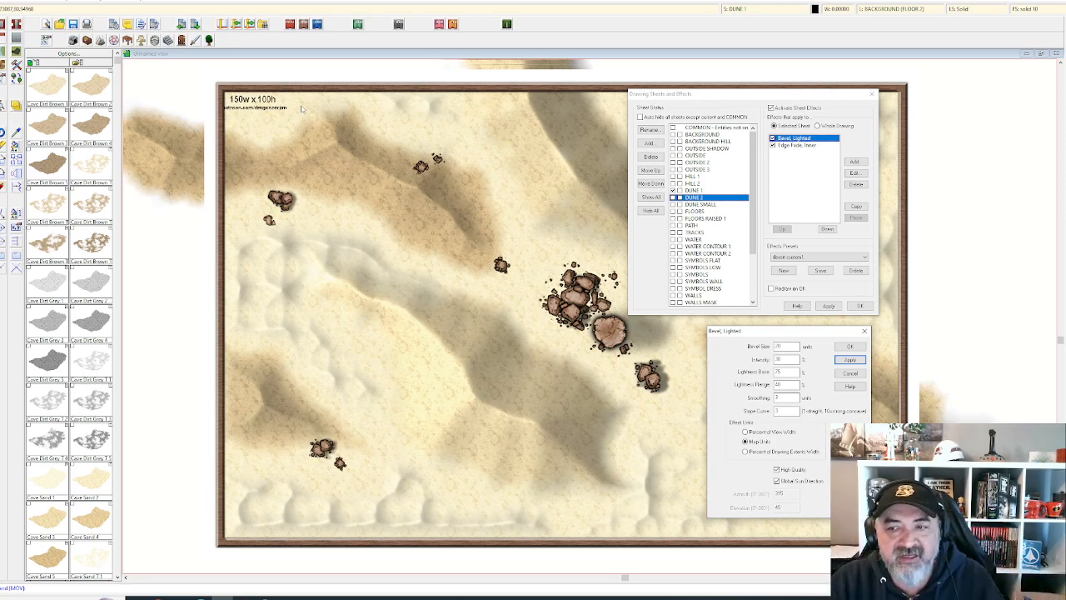
# - Try an Intensity of 50% on the DUNE 2 lighted bevel and apply it to preview the shading
pyautogui.click(790, 359)
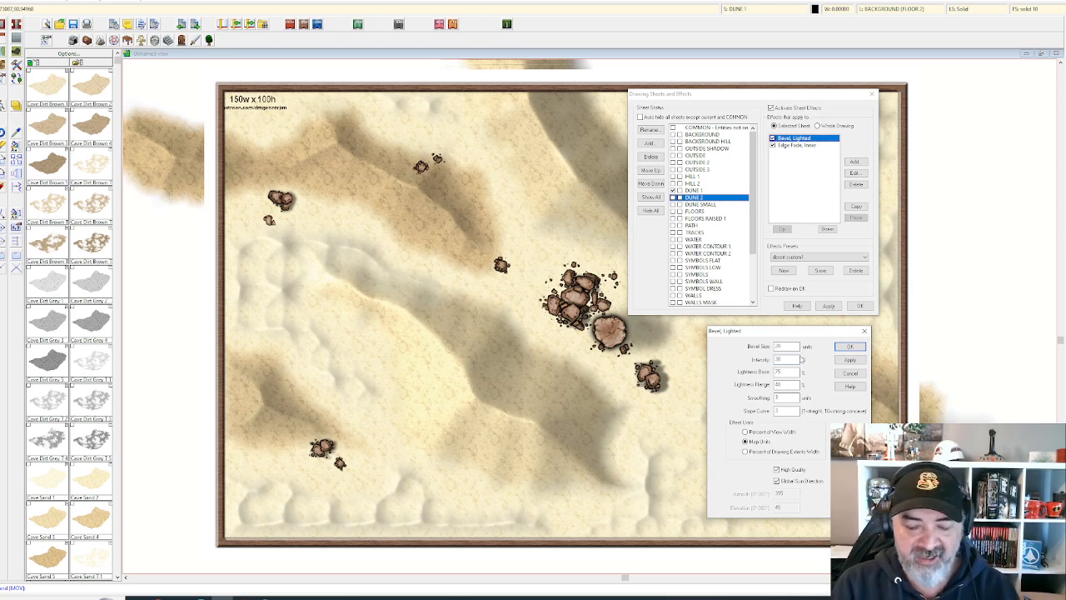
pyautogui.press('BackSpace')
pyautogui.press('BackSpace')
pyautogui.write('5')
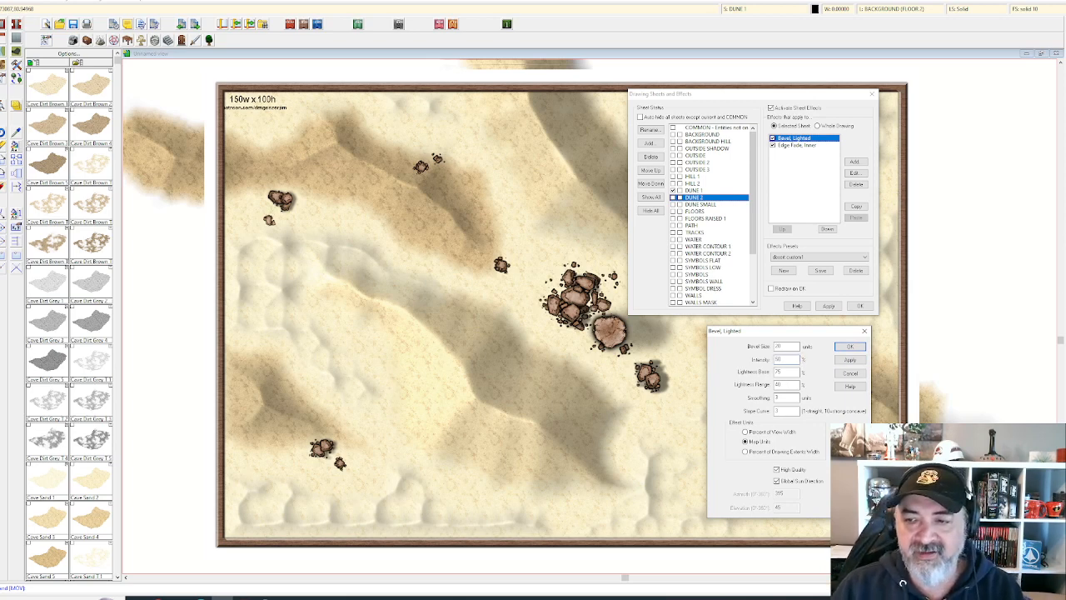
pyautogui.click(848, 360)
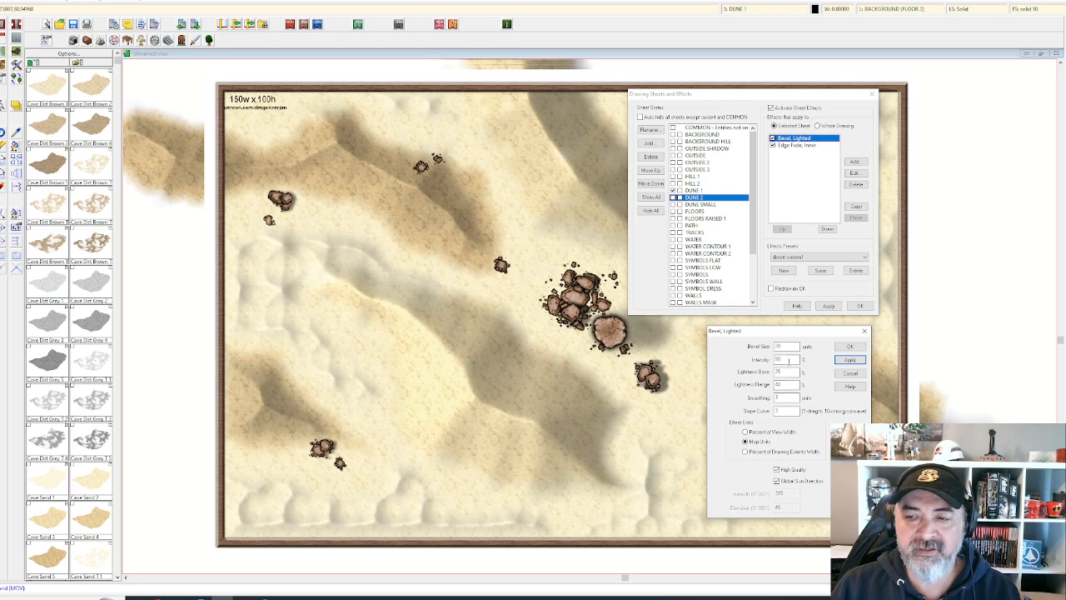
# - Try an Intensity of 100% on the DUNE 2 lighted bevel and apply it to compare the dunes
pyautogui.doubleClick(790, 359)
pyautogui.write('11')
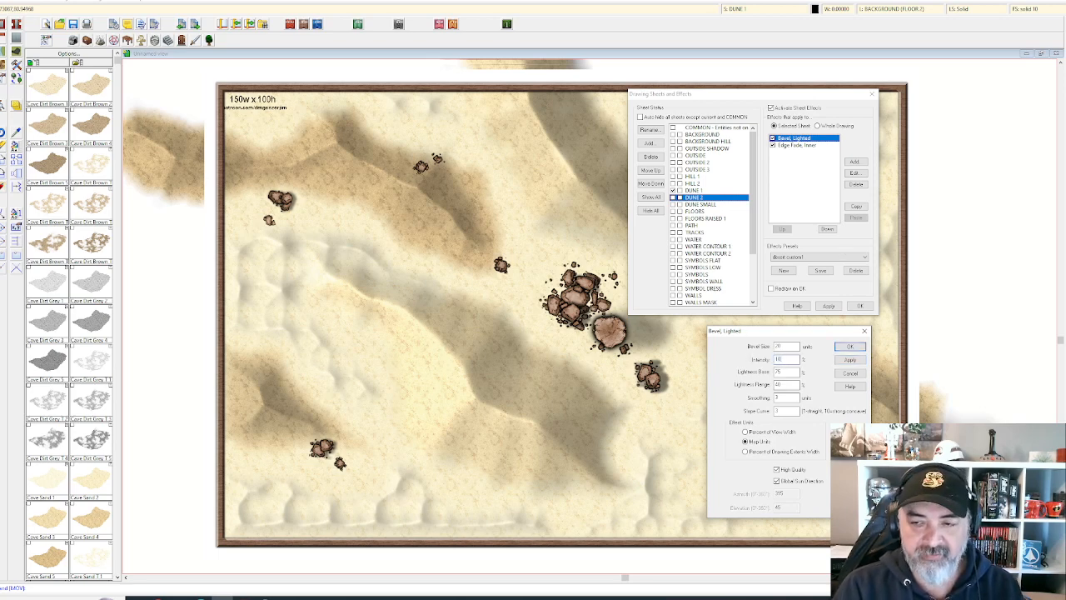
pyautogui.click(849, 360)
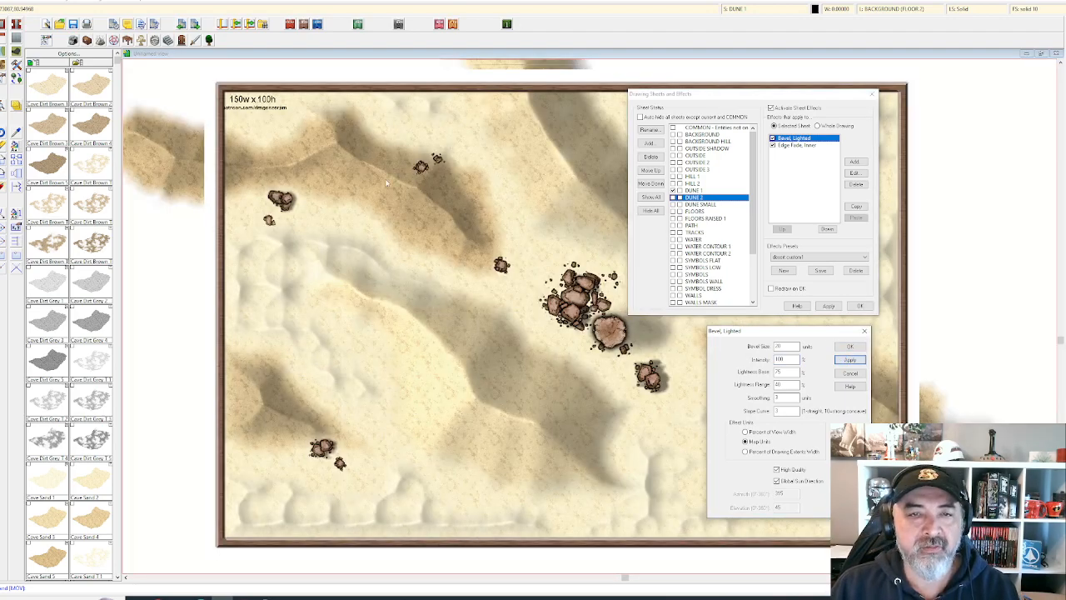
# - Set the DUNE 2 bevel's Intensity to 75%, accept it, then reopen the effect and apply the change to the map
pyautogui.doubleClick(789, 359)
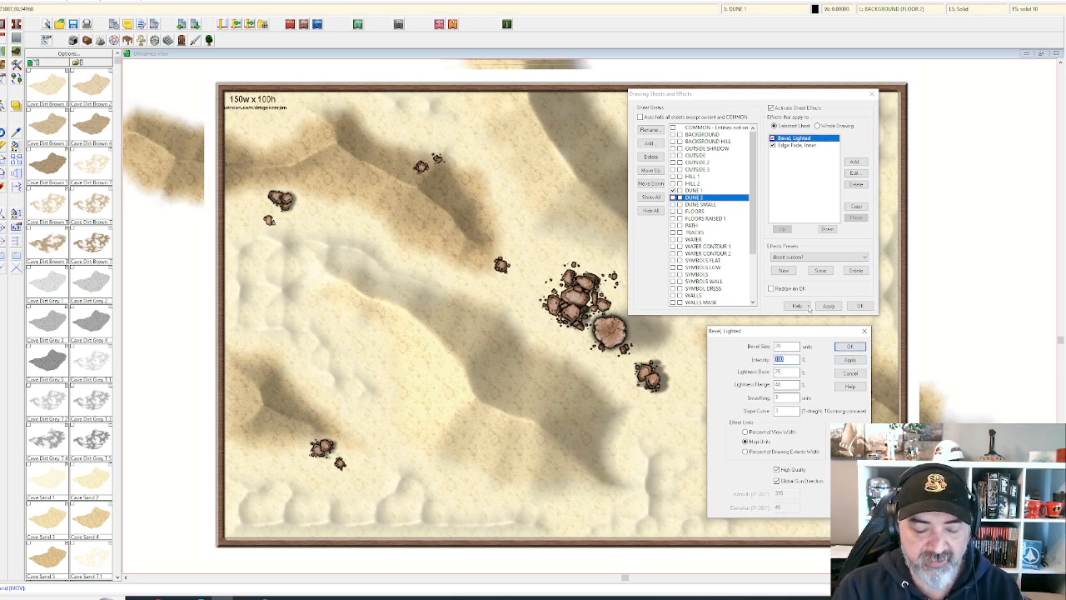
pyautogui.write('75')
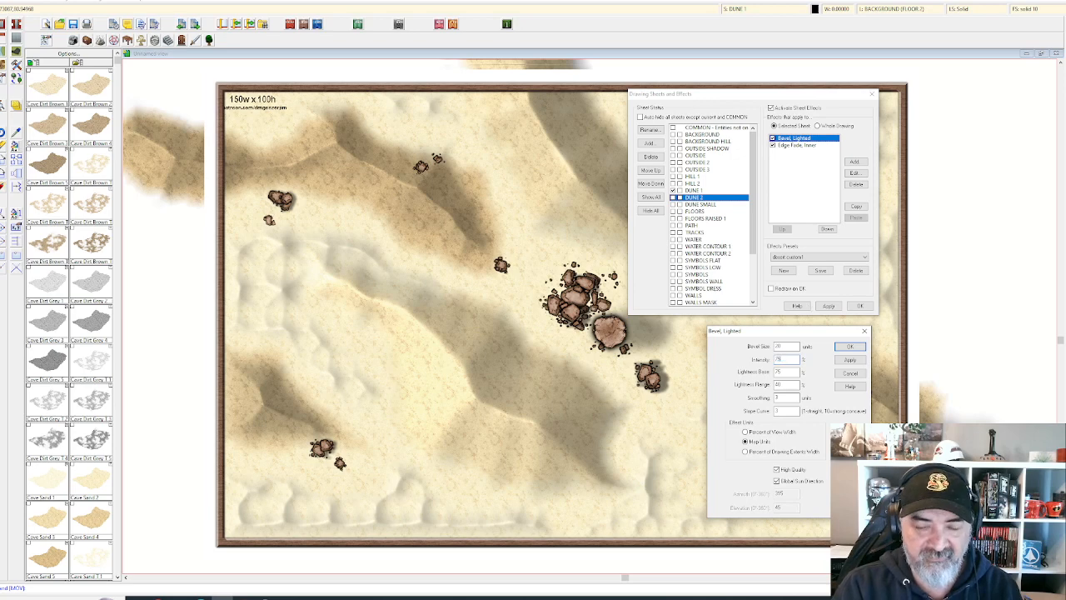
pyautogui.press('Return')
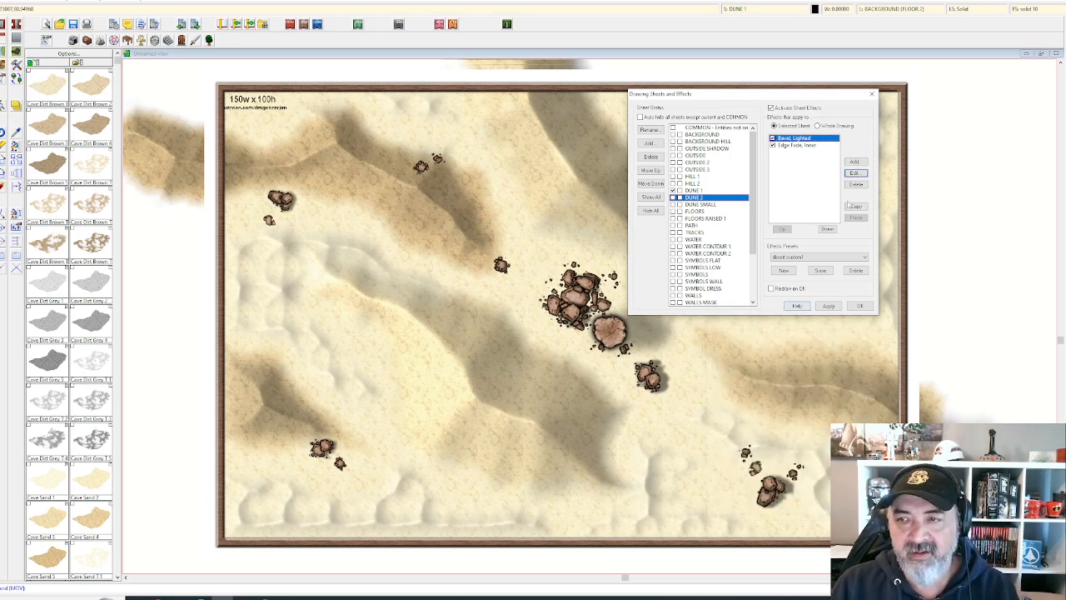
pyautogui.click(855, 173)
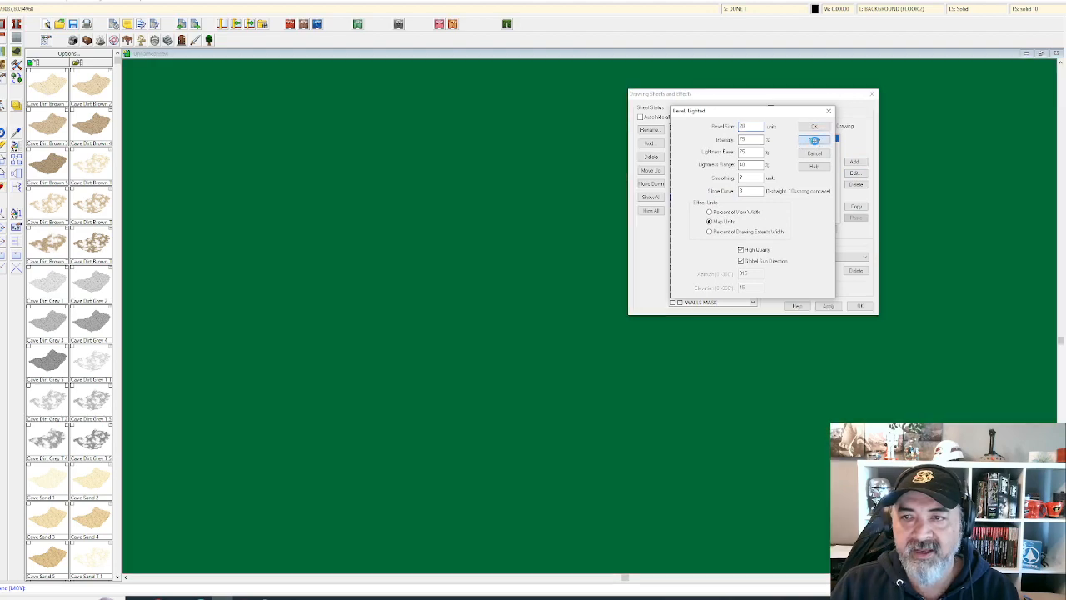
pyautogui.click(814, 140)
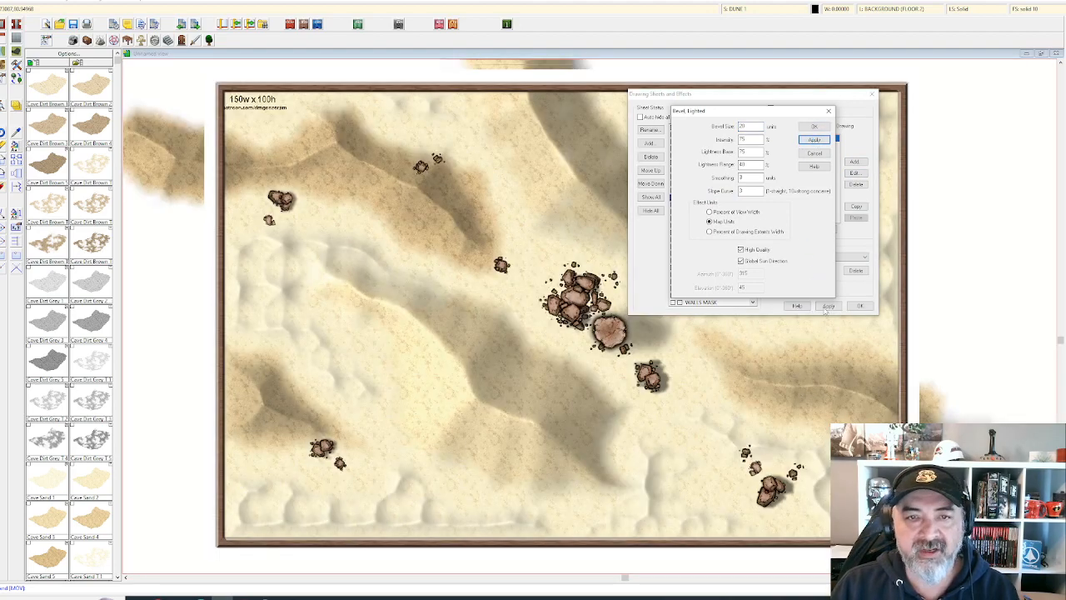
# - Preview a Lightness Base of 100% on the DUNE 2 bevel, then return it to 75% and reapply
pyautogui.click(752, 164)
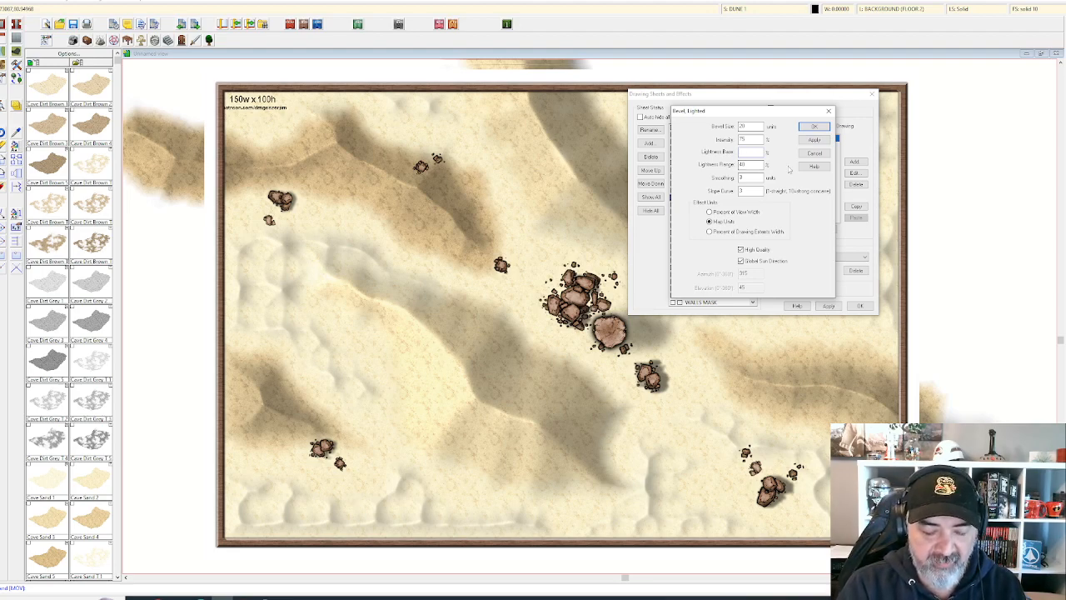
pyautogui.write('00')
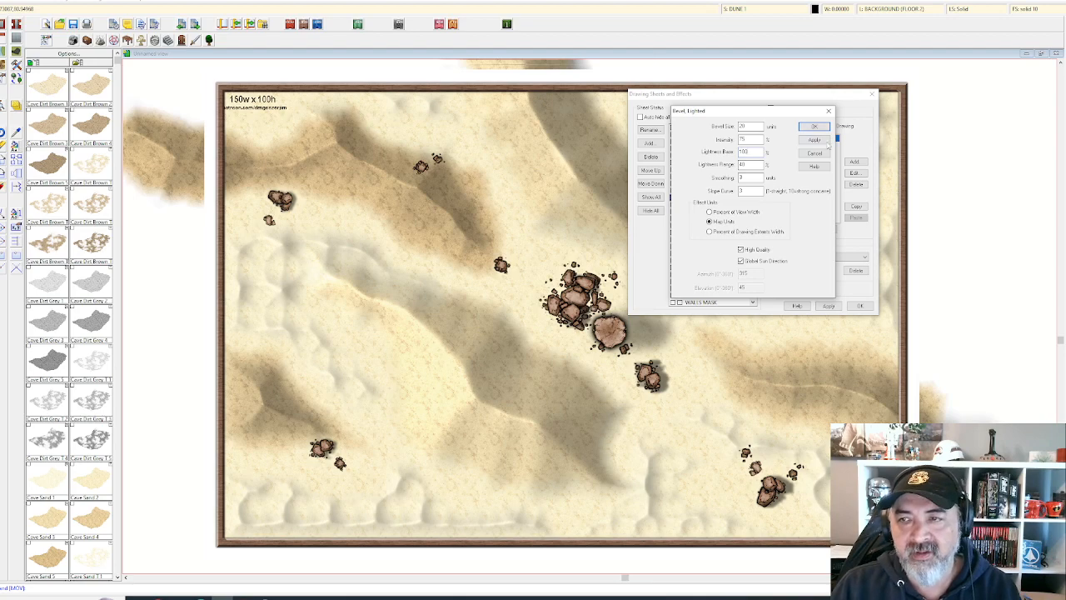
pyautogui.click(823, 140)
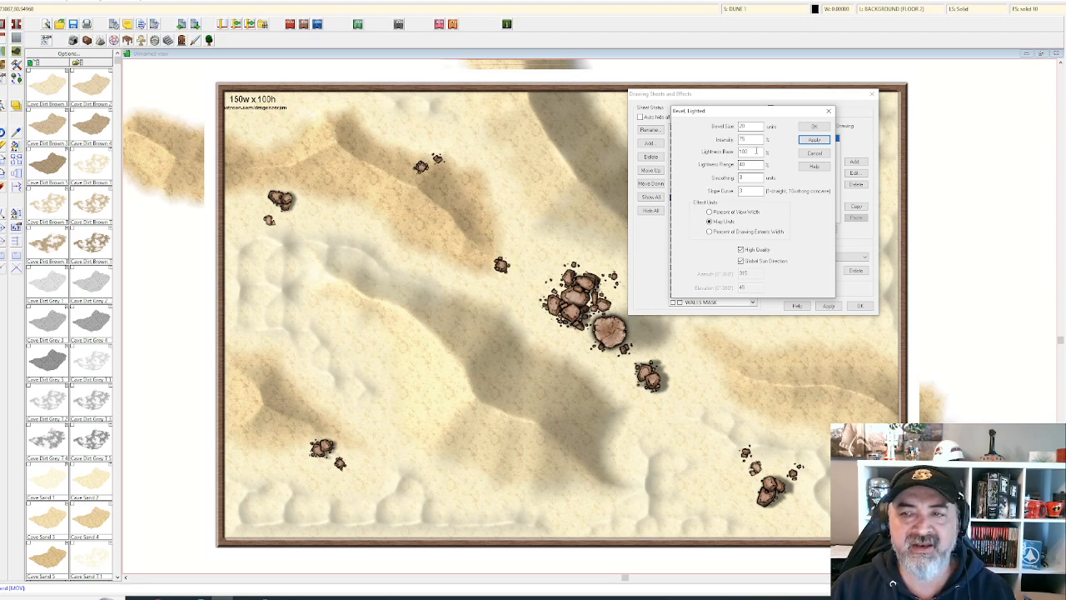
pyautogui.moveTo(752, 153); pyautogui.dragTo(705, 153)
pyautogui.write('75')
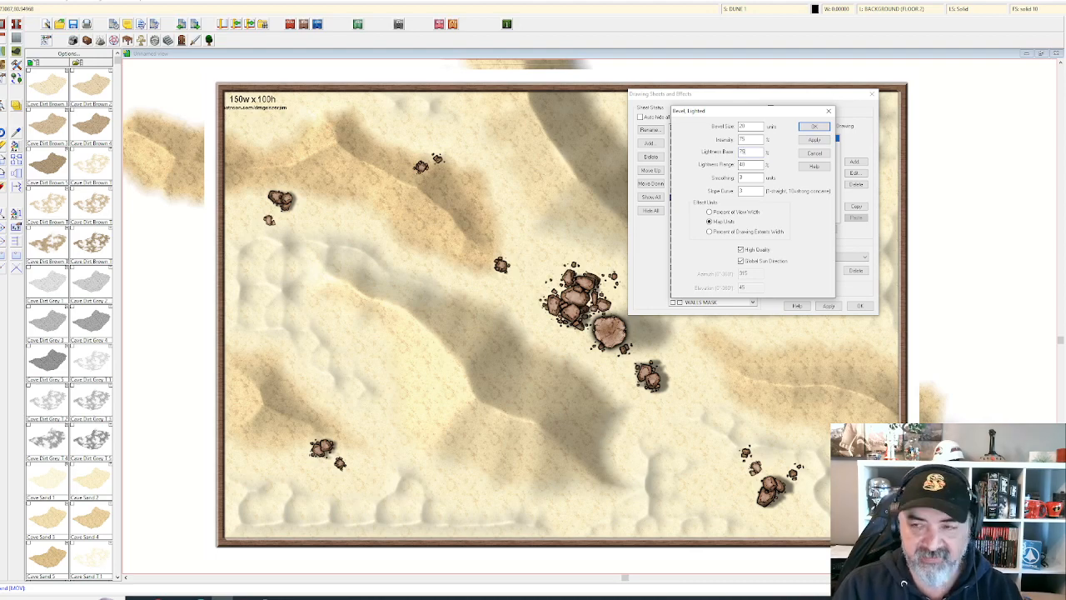
pyautogui.click(812, 139)
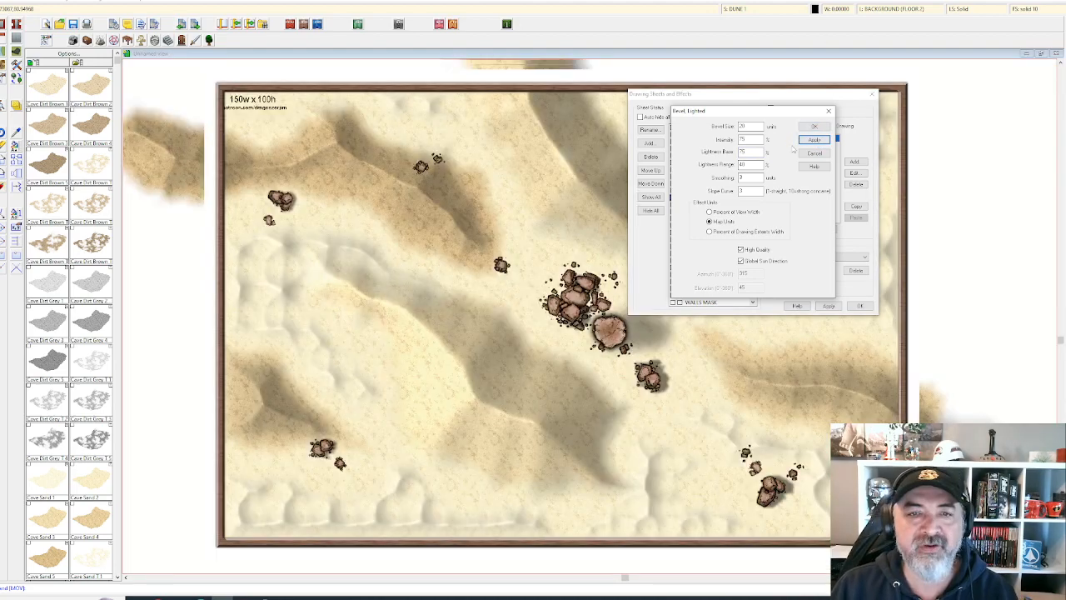
# - Consult the Bevel, Lighted page in the PDF manual, and try a Lightness Range of 100% on DUNE 2 by applying it
pyautogui.moveTo(752, 164); pyautogui.dragTo(718, 165)
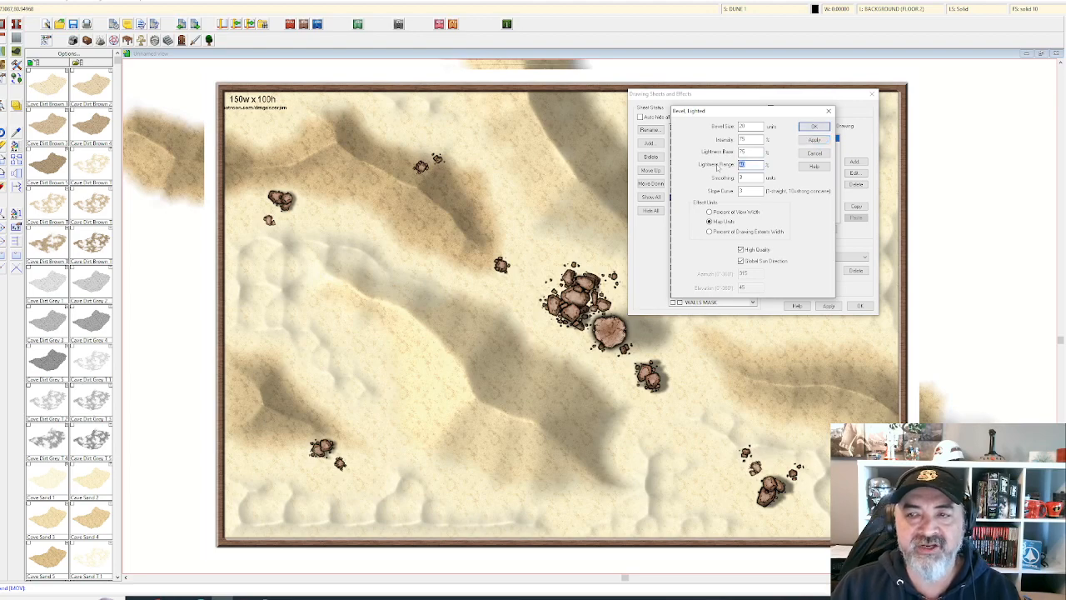
pyautogui.write('50')
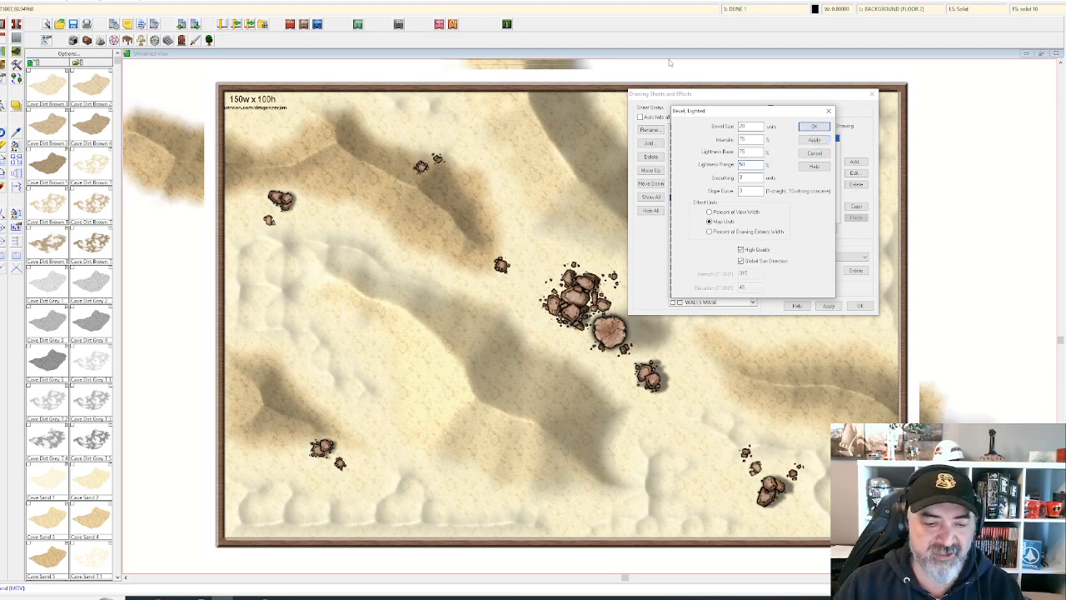
pyautogui.click(243, 598)
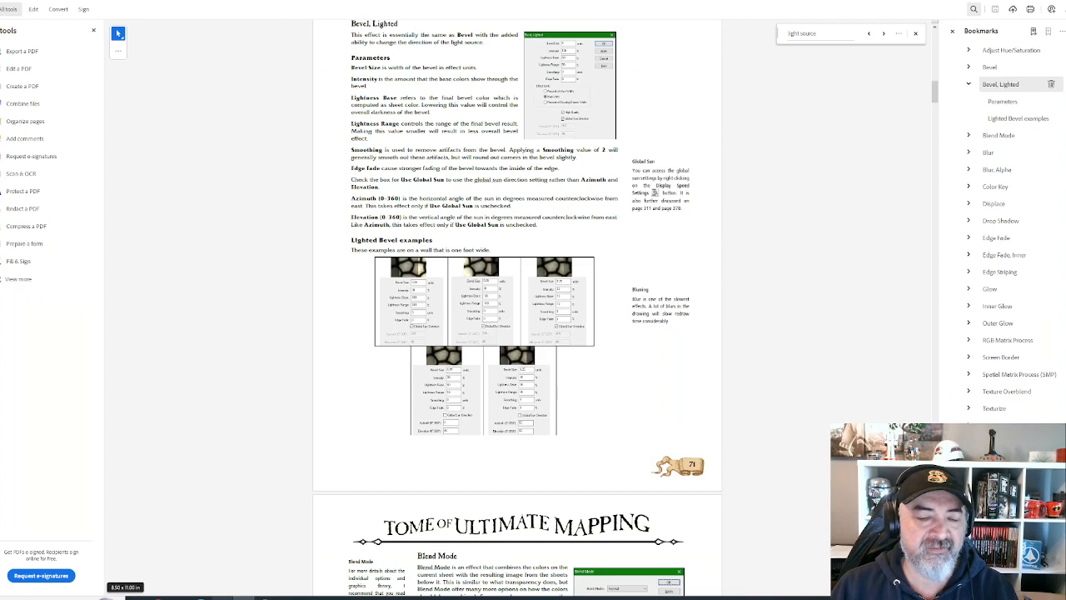
pyautogui.click(223, 597)
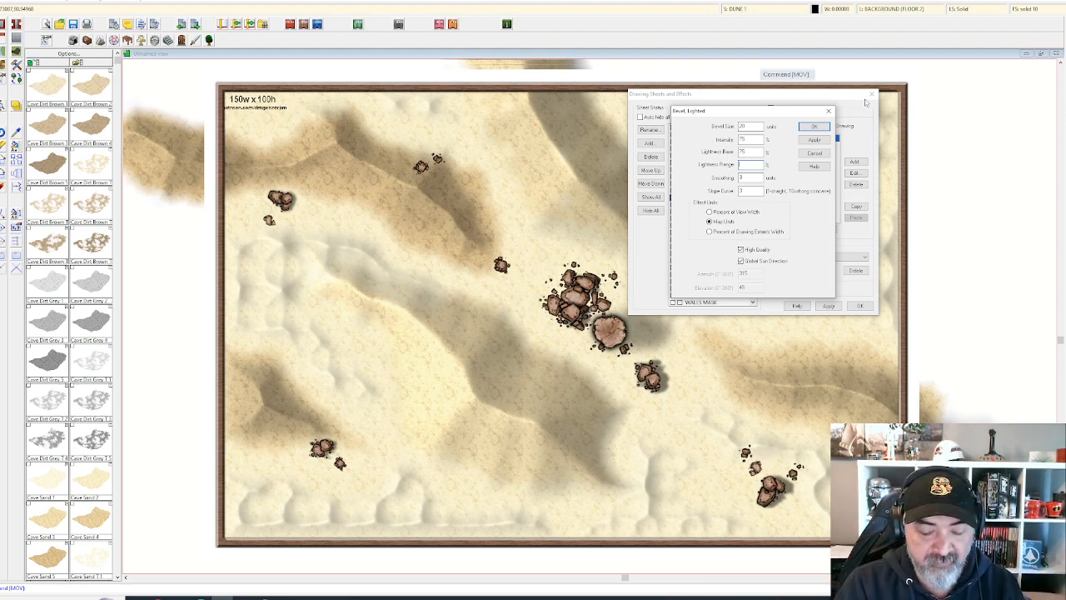
pyautogui.click(817, 140)
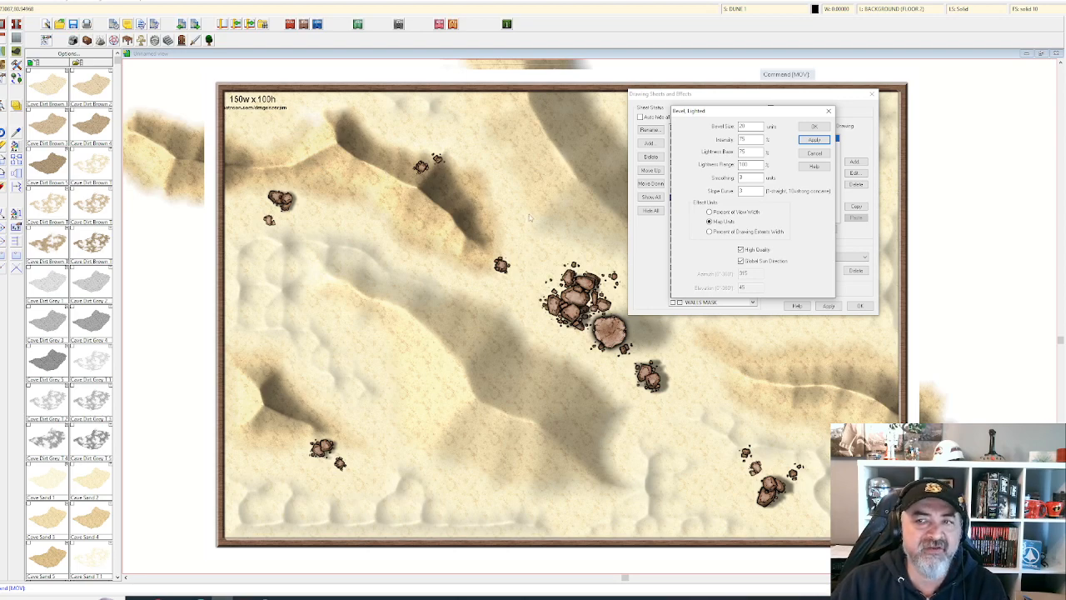
# - Set the DUNE 2 bevel's Lightness Range to 75%, accept it, then reopen the effect and apply it to the map
pyautogui.moveTo(753, 165); pyautogui.dragTo(719, 173)
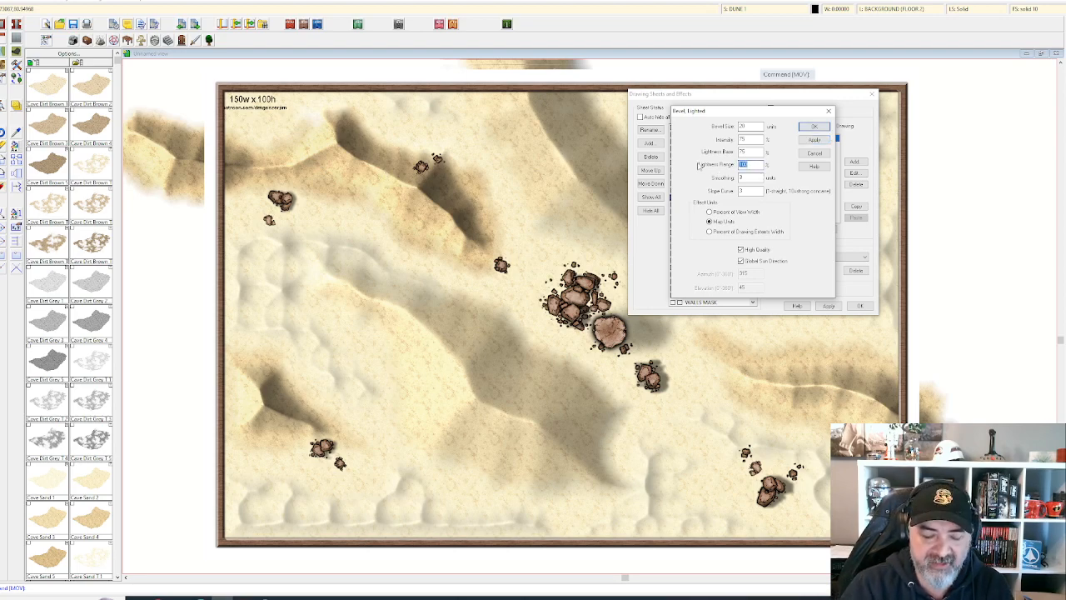
pyautogui.write('75')
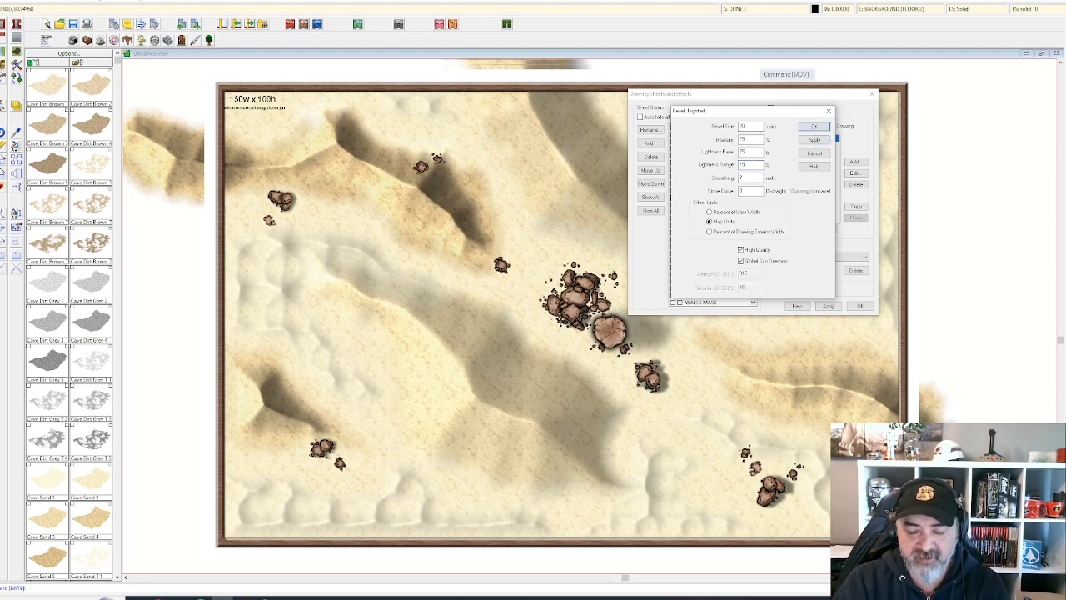
pyautogui.press('Return')
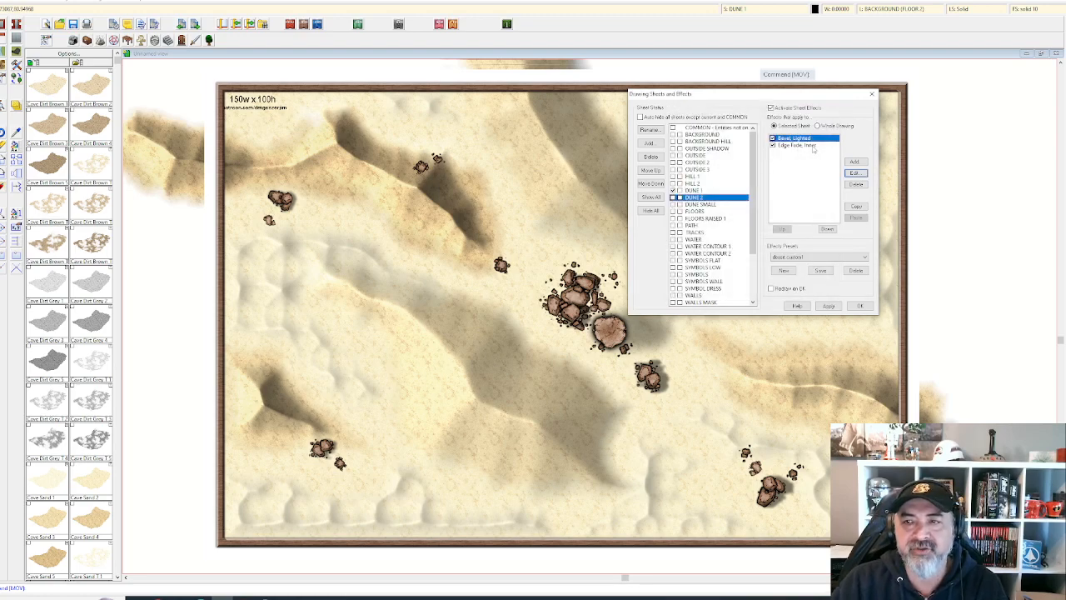
pyautogui.click(855, 172)
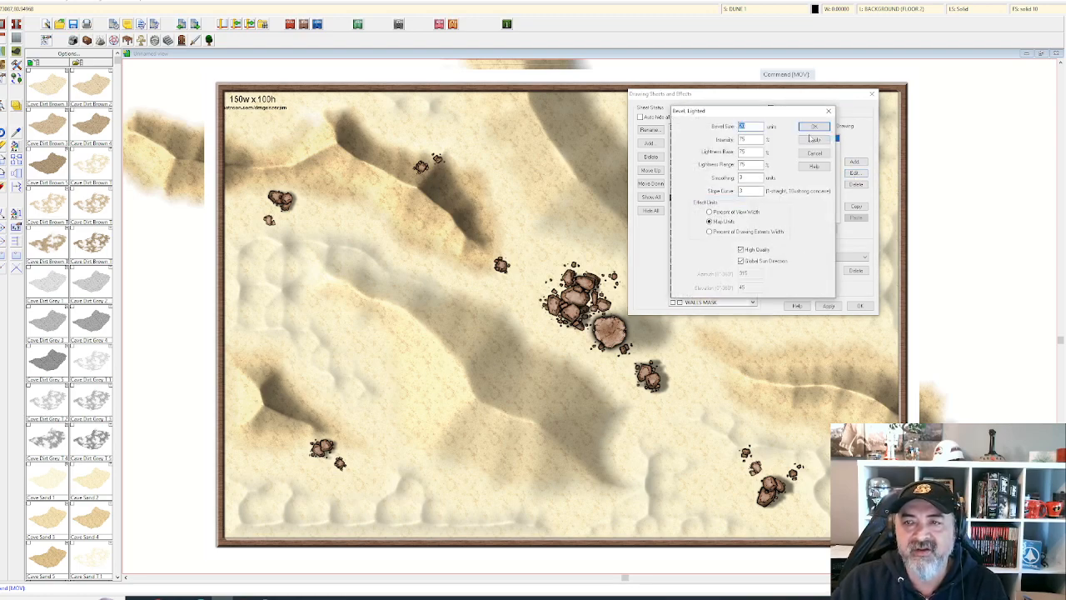
pyautogui.write('20')
pyautogui.click(815, 140)
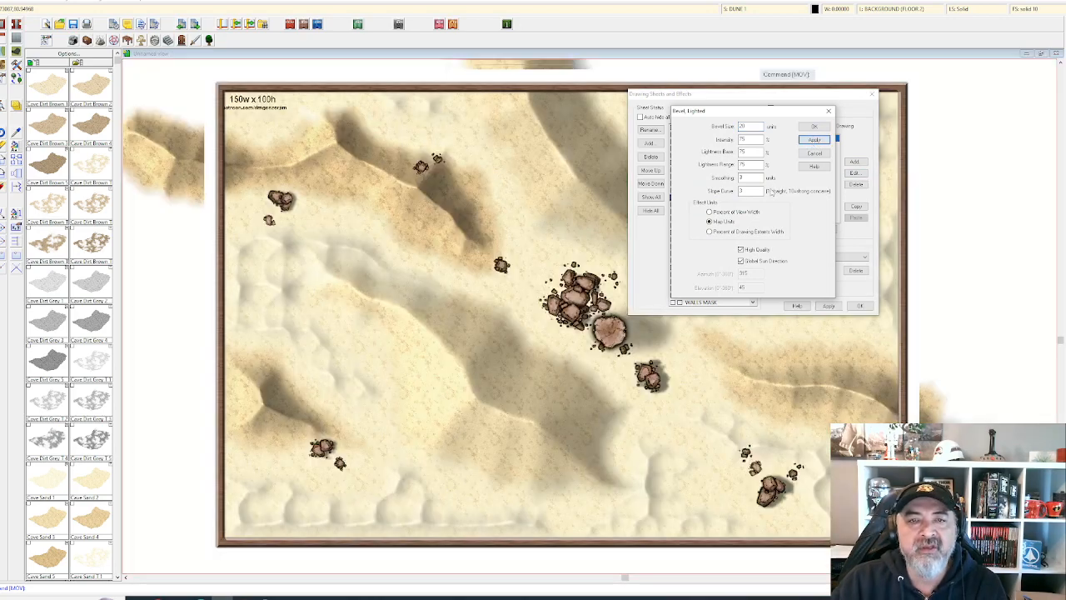
# - Consult the manual's Smoothing description and preview a Smoothing of 10 units on the DUNE 2 bevel
pyautogui.doubleClick(755, 177)
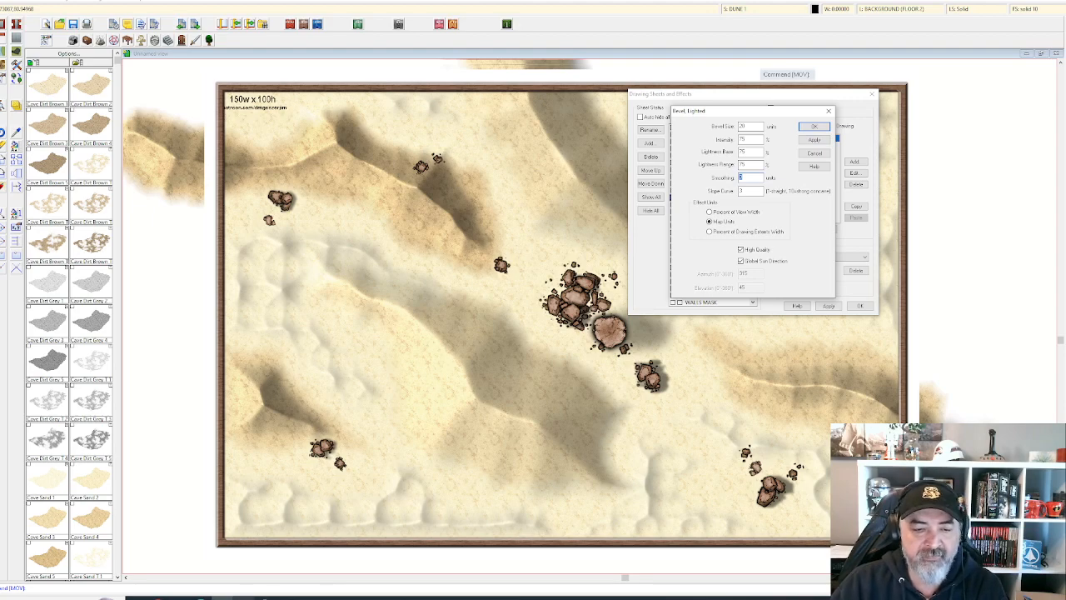
pyautogui.click(244, 598)
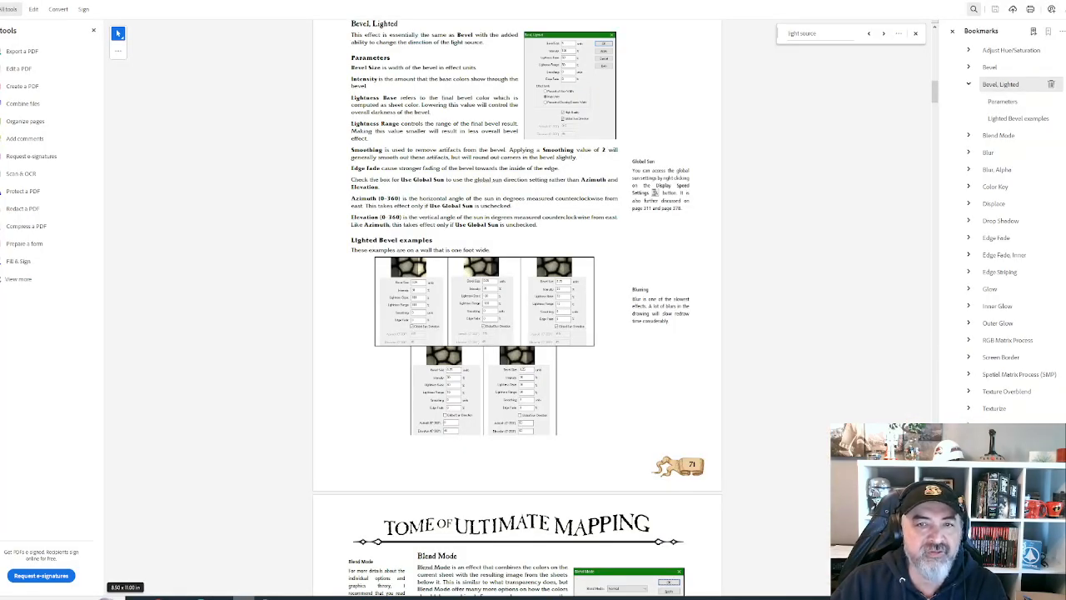
pyautogui.click(223, 598)
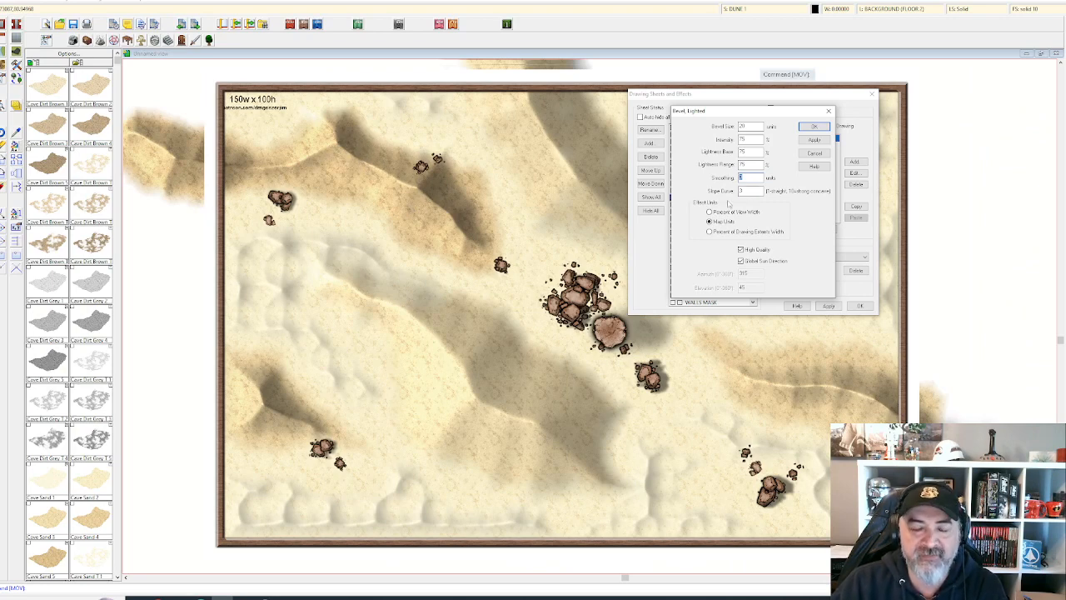
pyautogui.write('10')
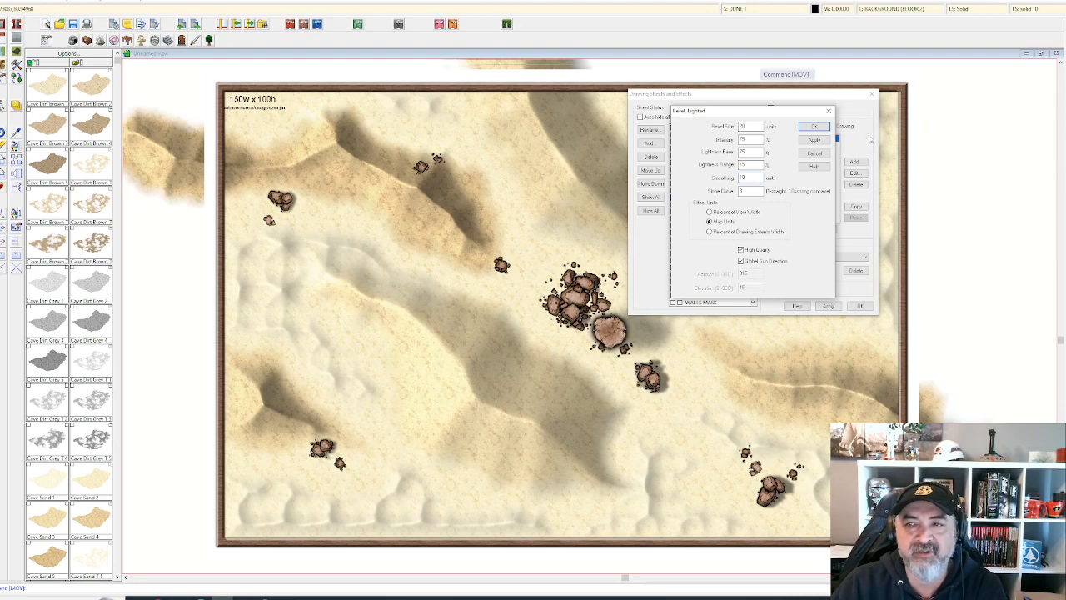
pyautogui.click(816, 139)
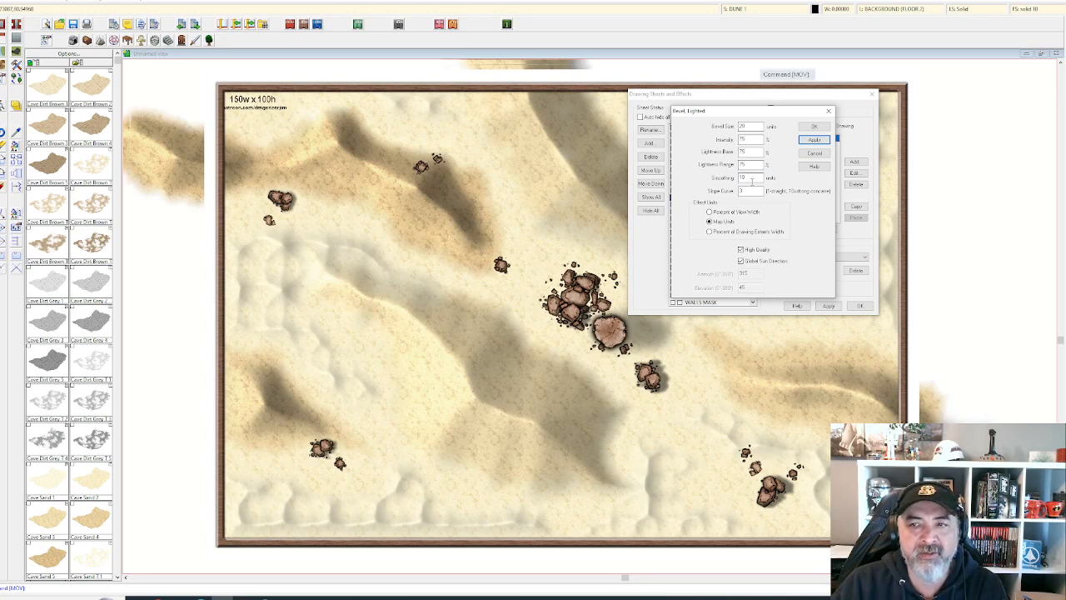
# - Preview a Smoothing of 15 units on the DUNE 2 bevel by applying it to the map
pyautogui.doubleClick(753, 180)
pyautogui.write('15')
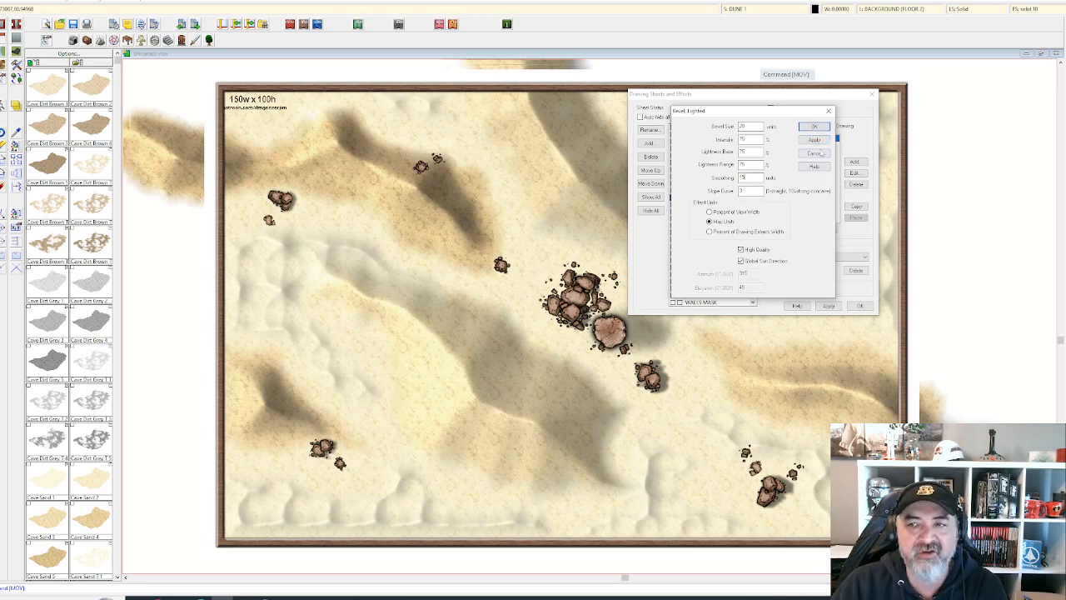
pyautogui.click(814, 140)
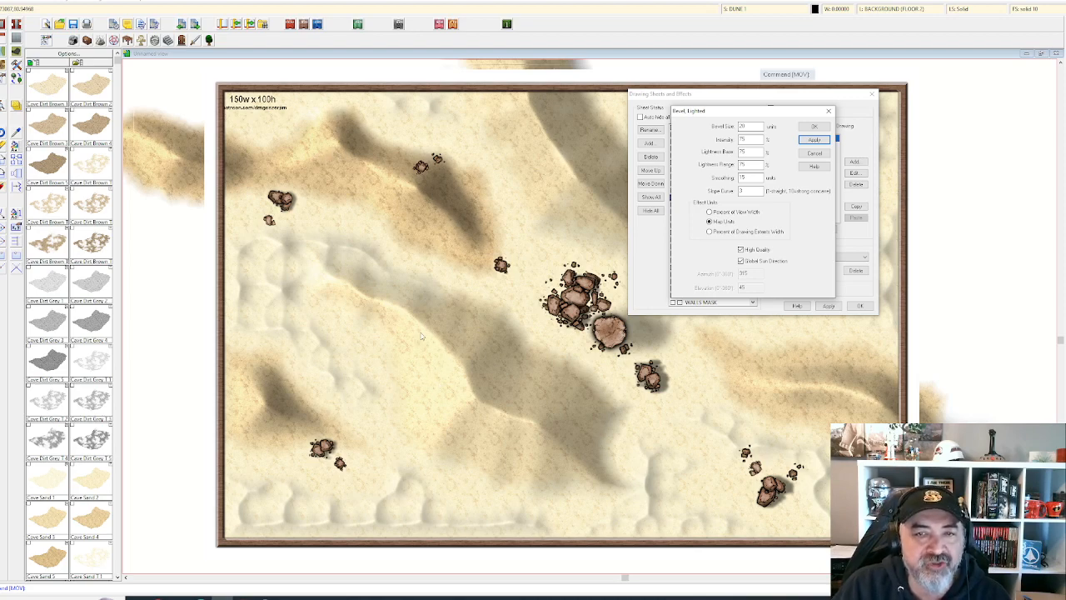
# - Set the DUNE 2 bevel's Smoothing to 12 units and apply it to the map
pyautogui.doubleClick(749, 178)
pyautogui.write('5')
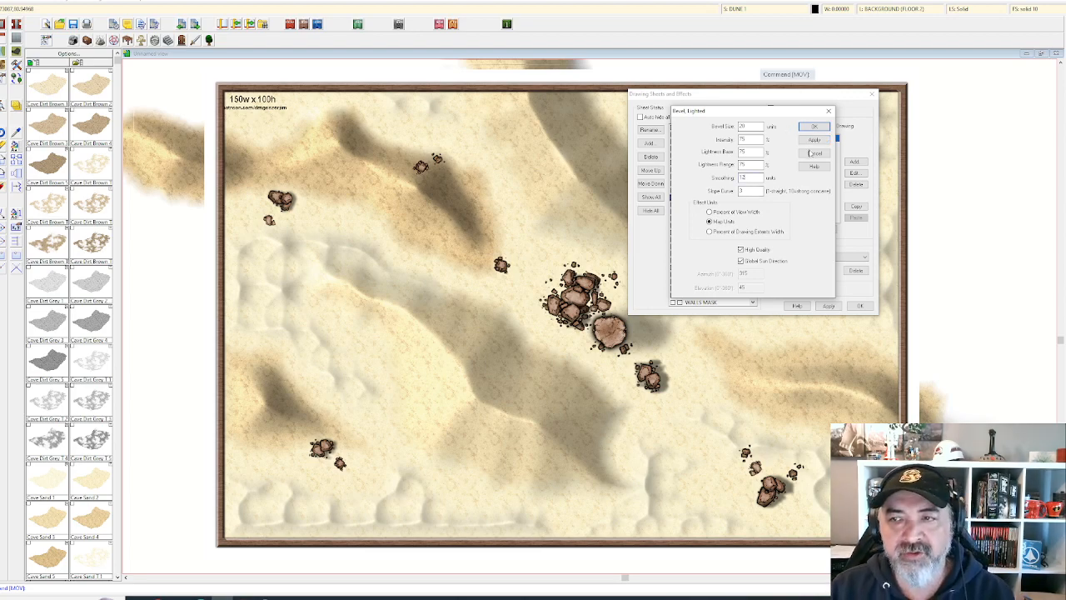
pyautogui.click(814, 139)
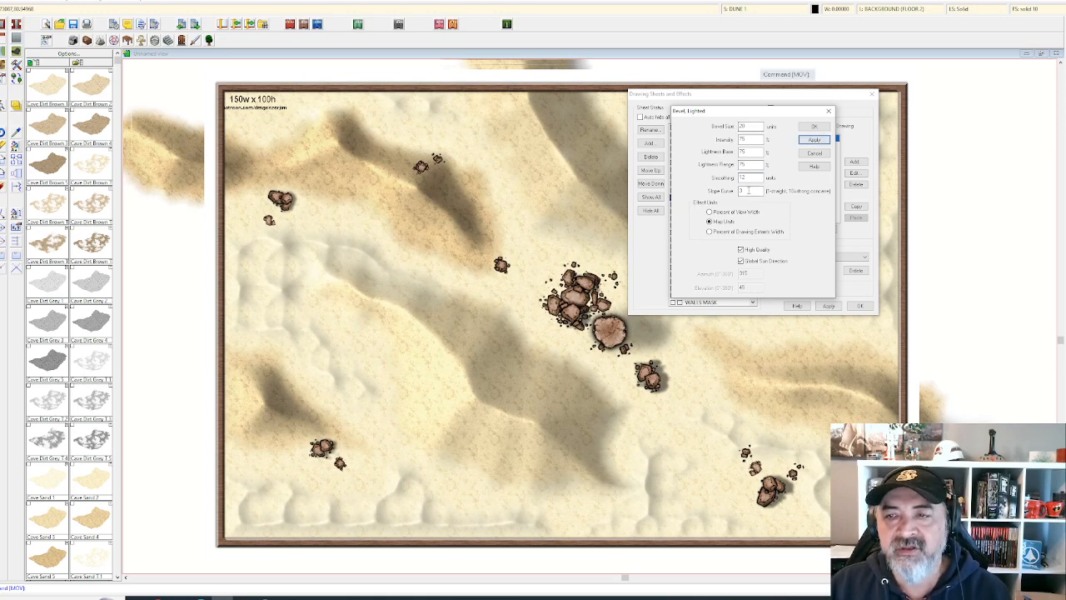
# - Set the DUNE 2 bevel's Slope Curve to 1, accept and apply it, and close the sheet effects settings
pyautogui.doubleClick(741, 191)
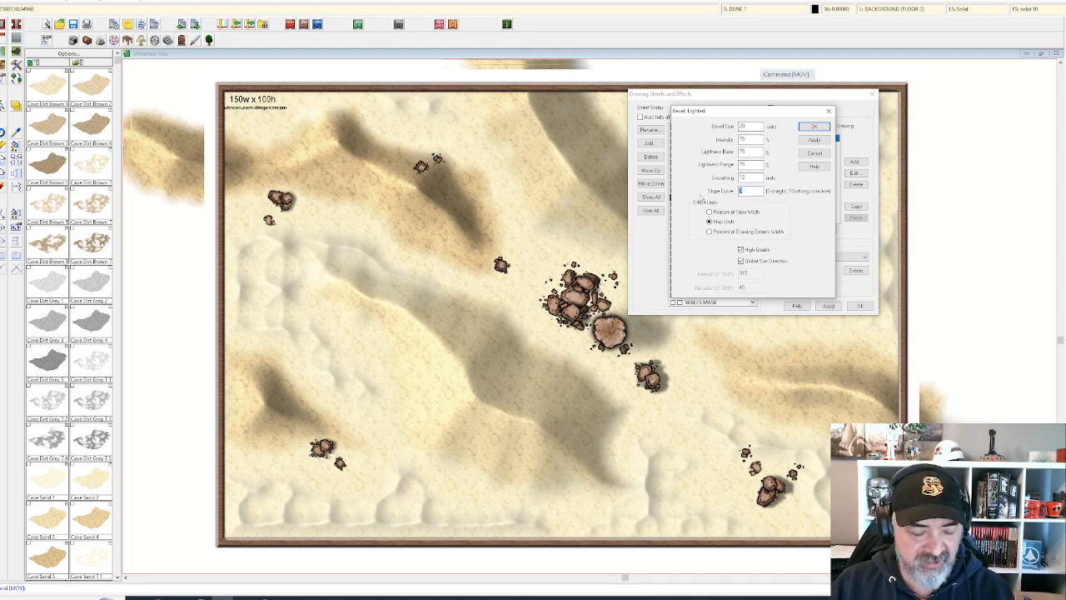
pyautogui.write('1')
pyautogui.click(815, 140)
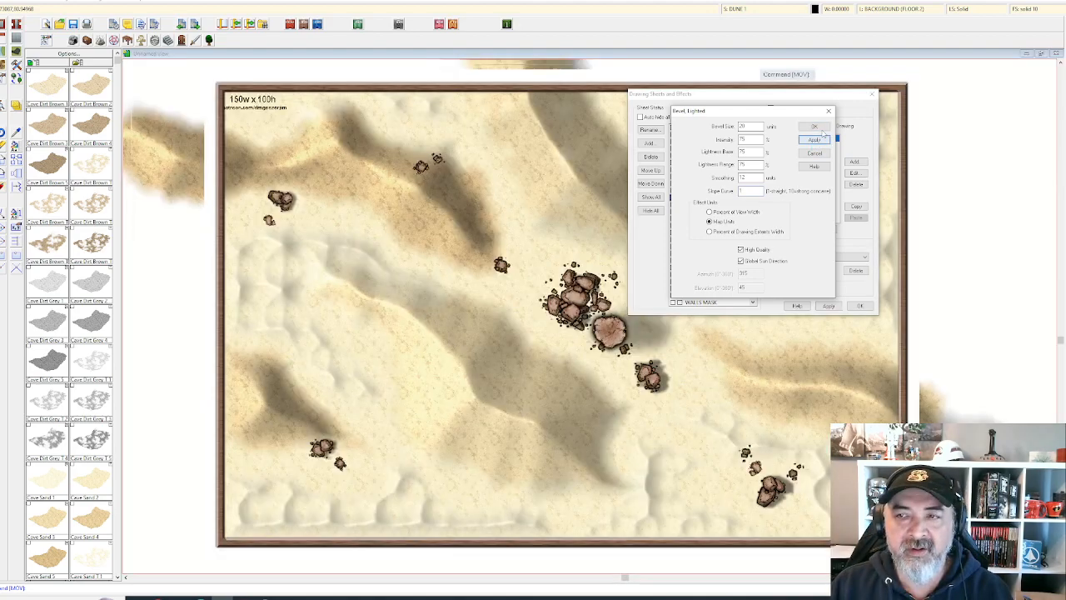
pyautogui.click(816, 127)
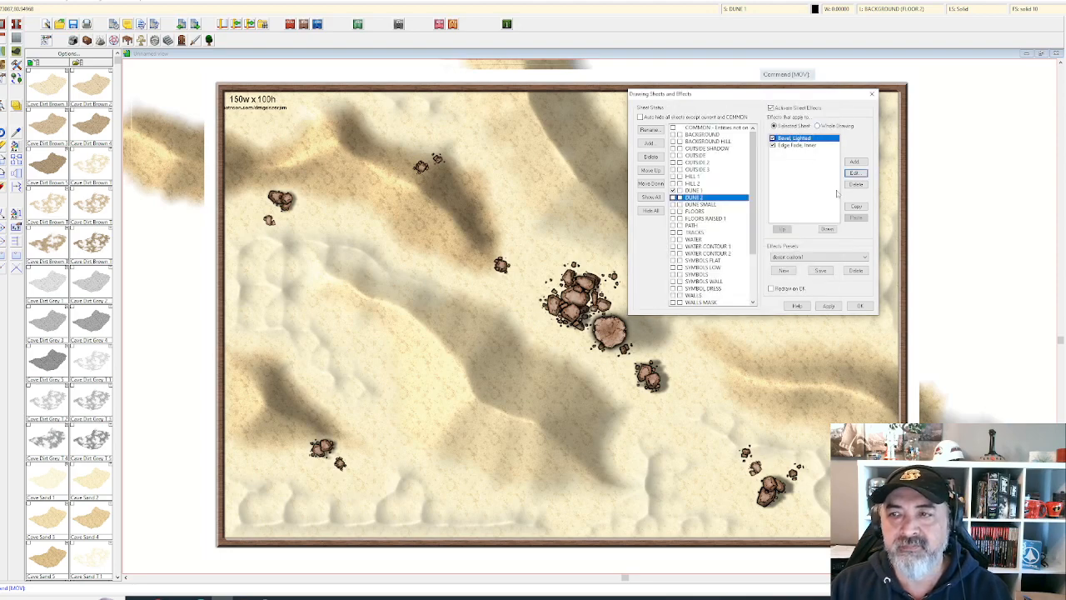
pyautogui.click(830, 307)
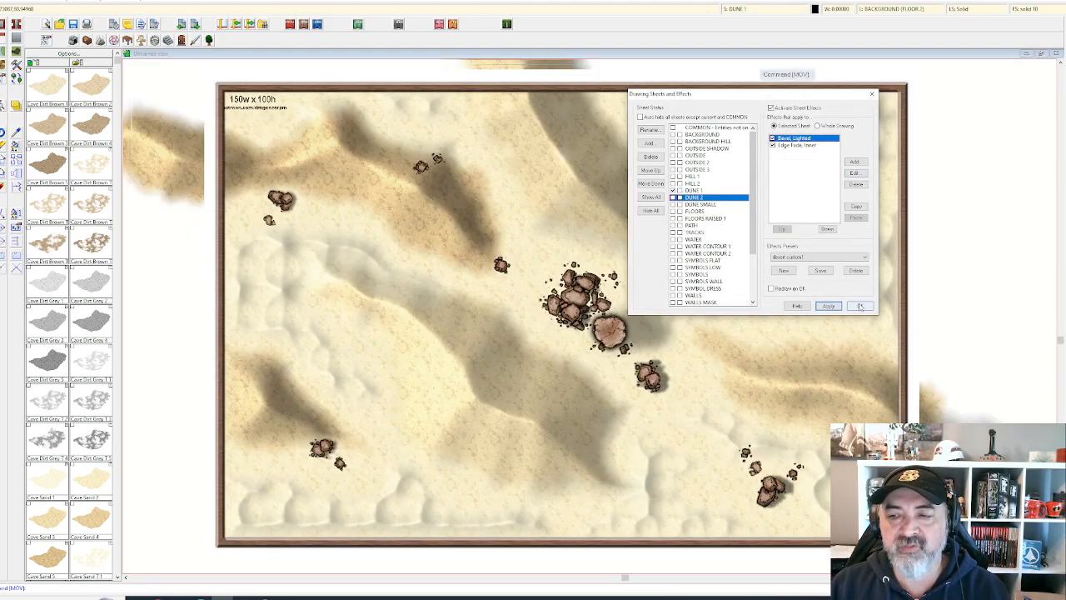
pyautogui.click(860, 307)
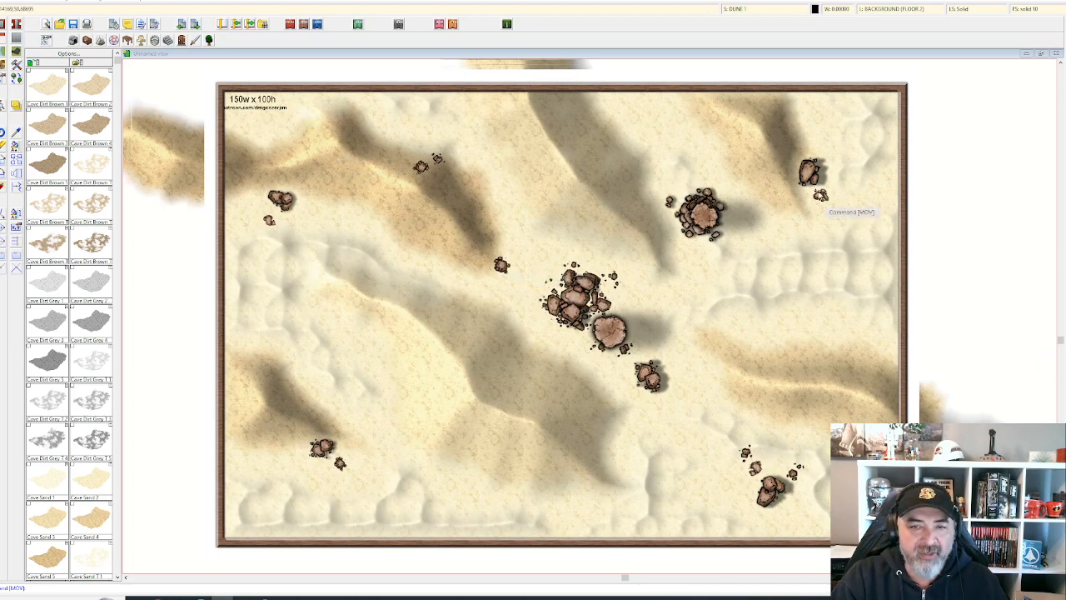
# - Deactivate the sheet effects for the drawing, apply the change, and return to the map
pyautogui.click(767, 15)
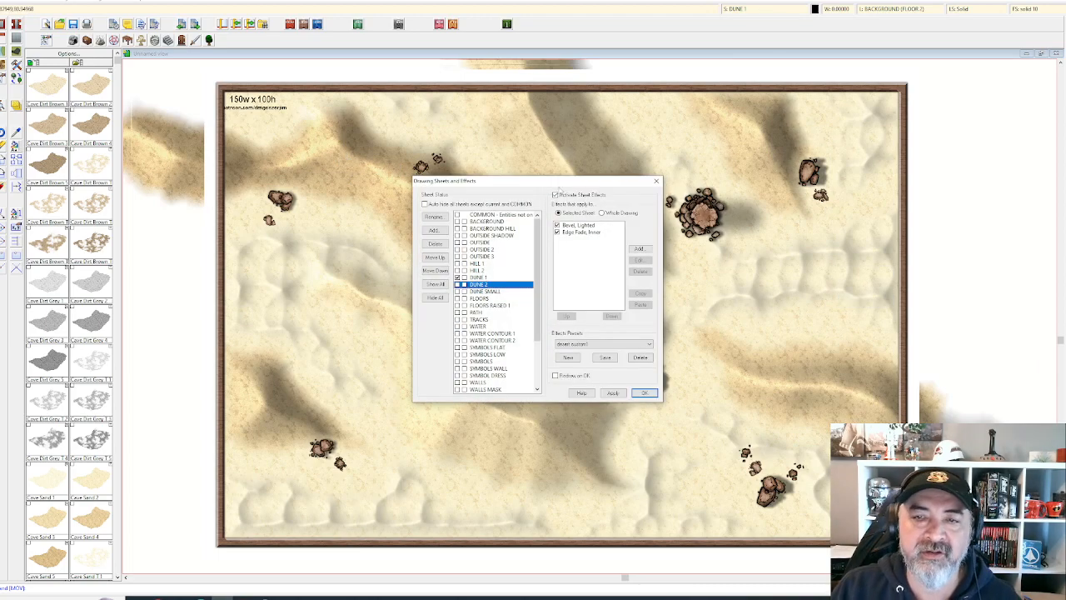
pyautogui.click(555, 195)
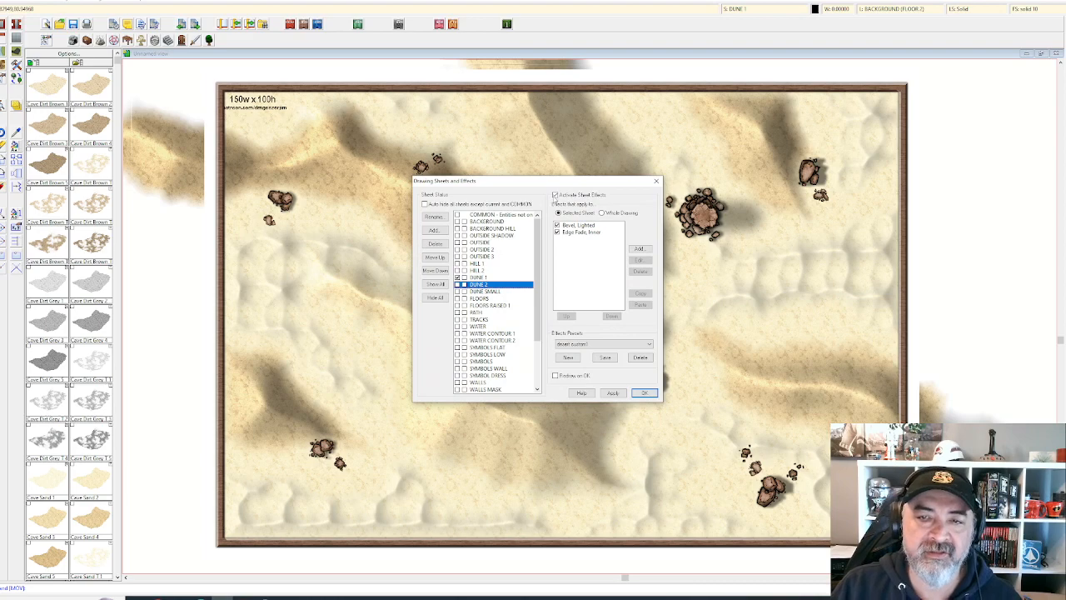
pyautogui.click(616, 393)
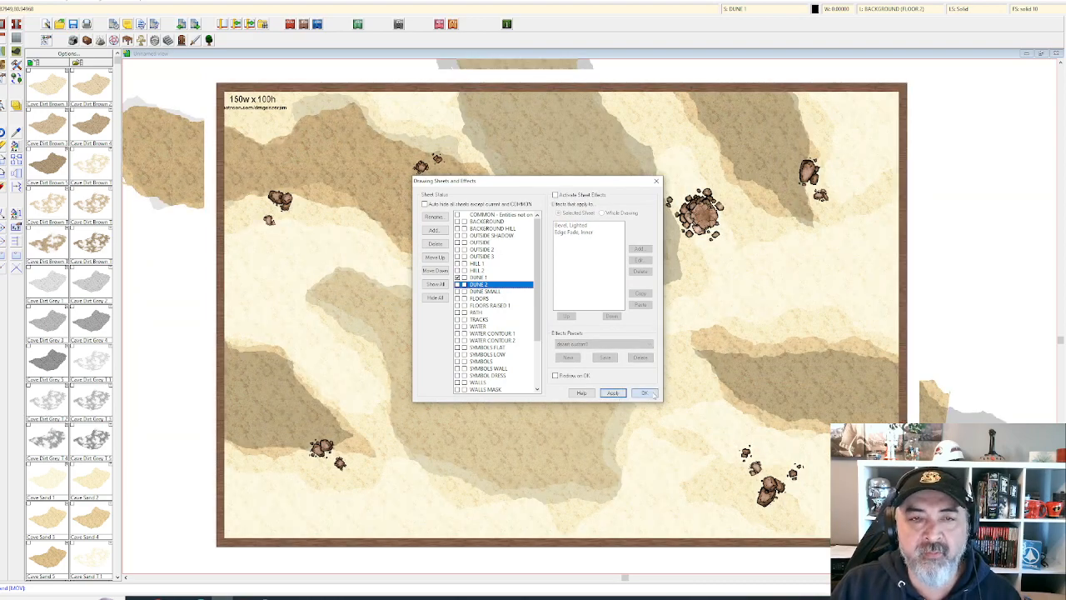
pyautogui.click(644, 392)
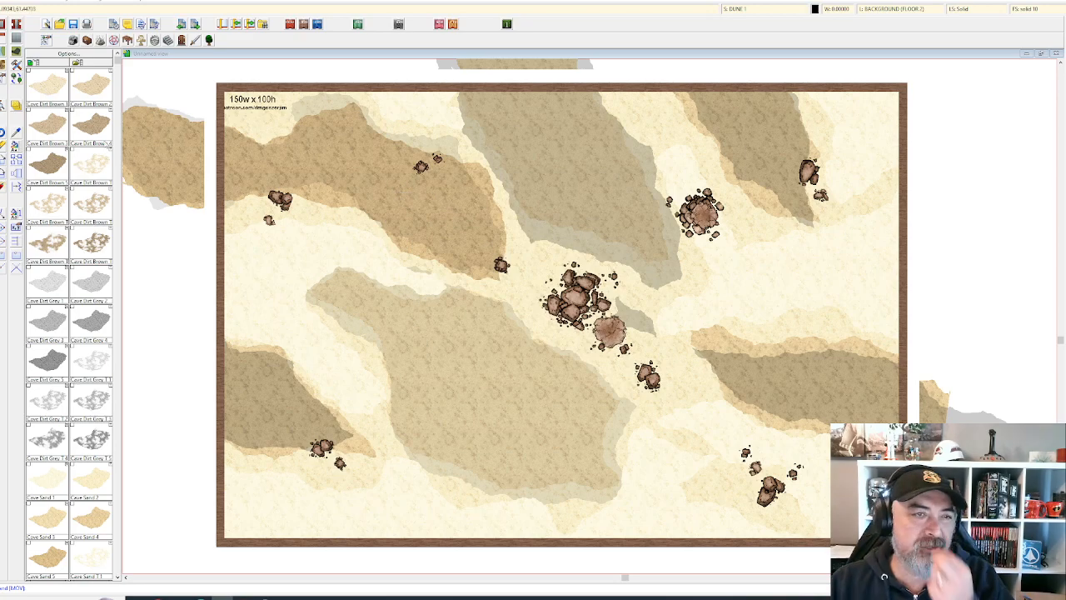
# - Try the Sand 2_SS4 fill style on the brown dunes in the map's upper-left, upper-right and lower-right areas, and save the drawing
pyautogui.click(16, 146)
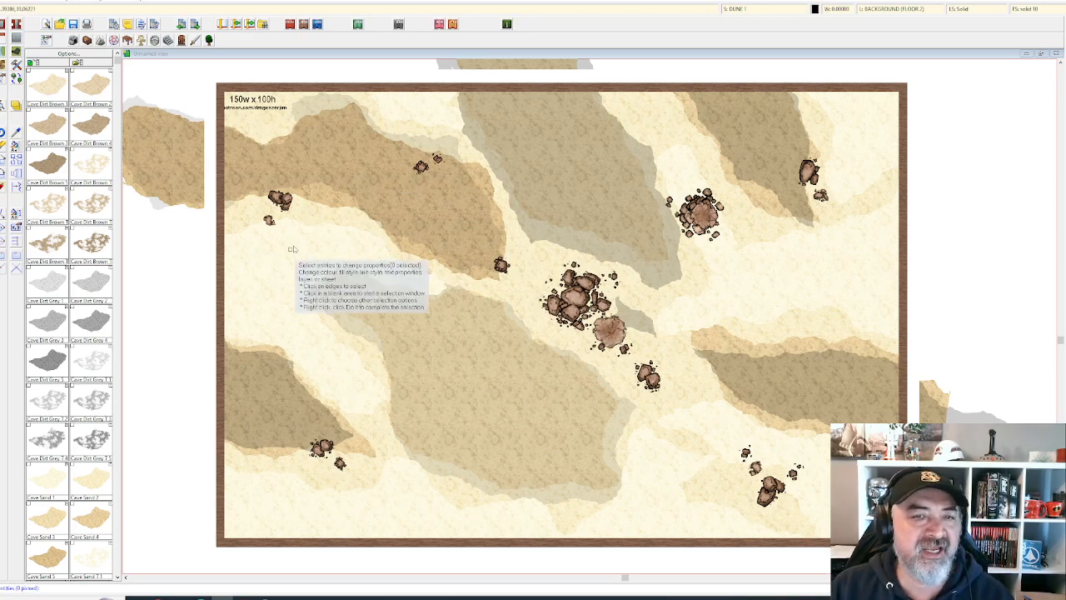
pyautogui.click(323, 209)
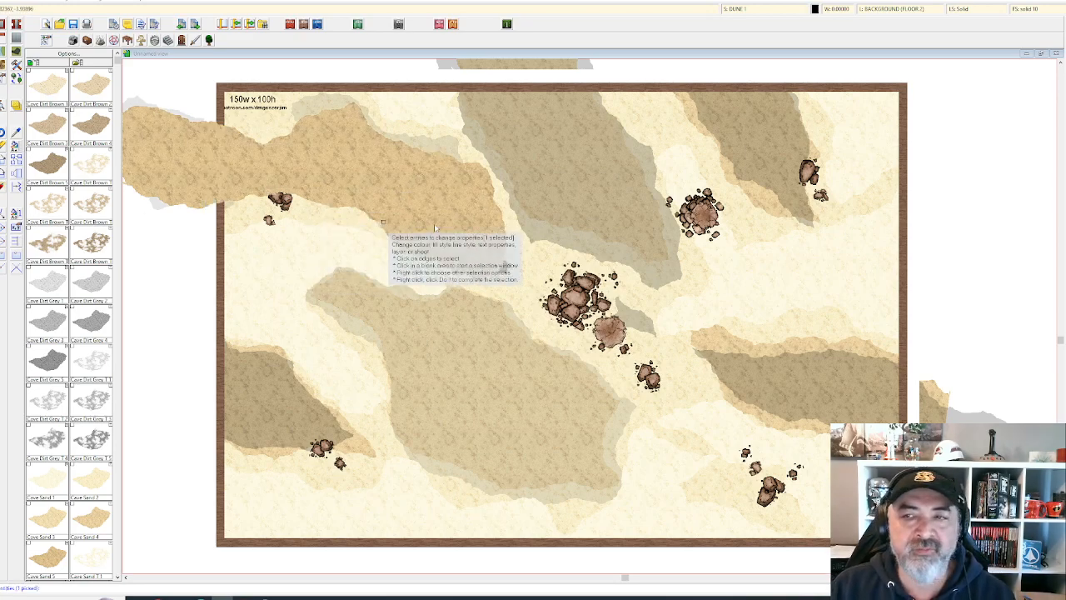
pyautogui.click(755, 207)
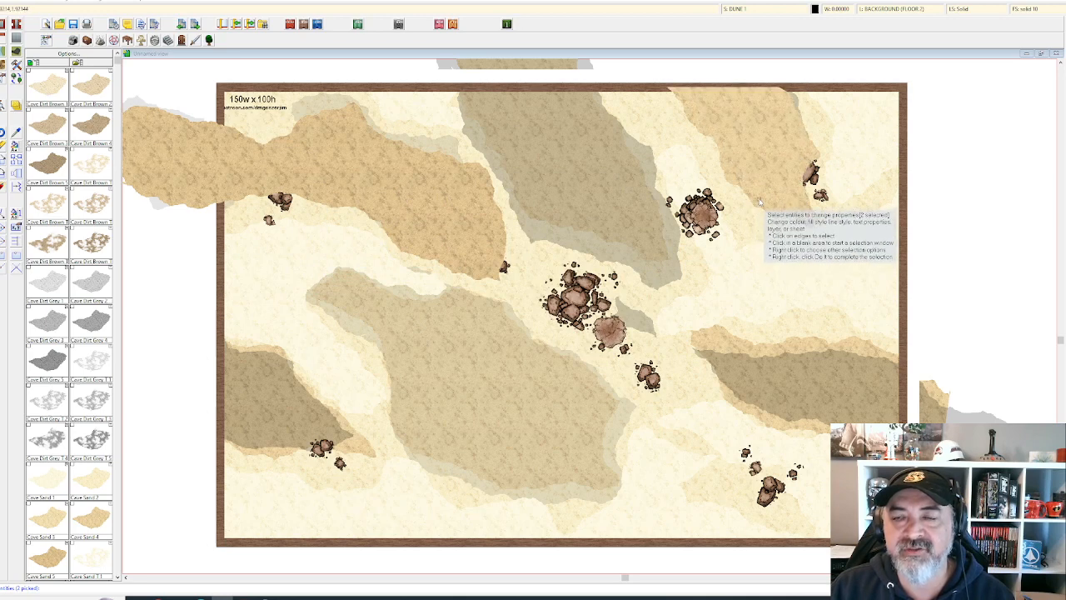
pyautogui.rightClick(759, 191)
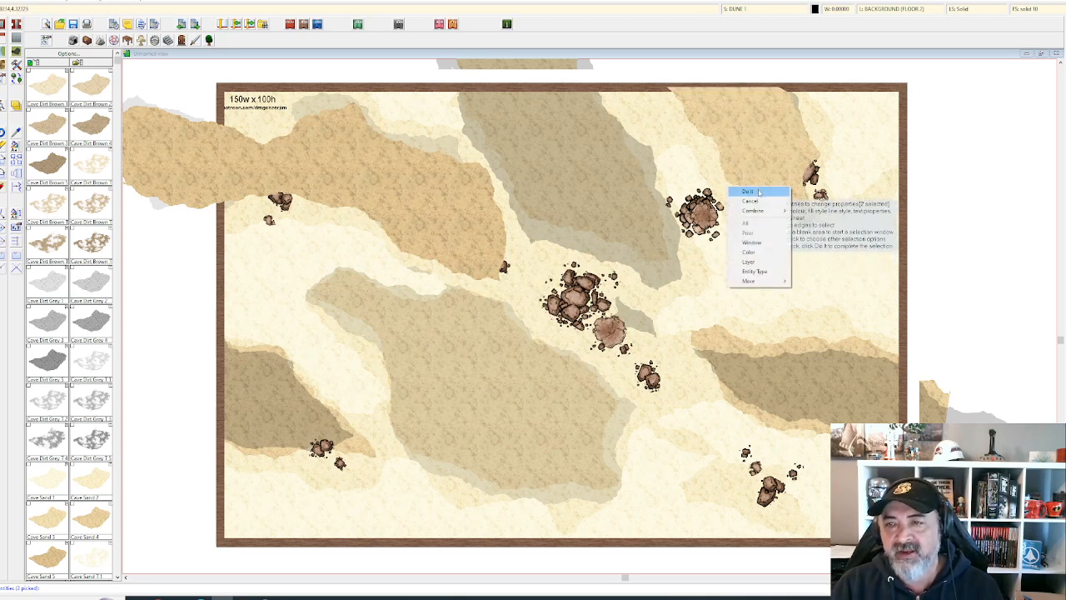
pyautogui.click(766, 322)
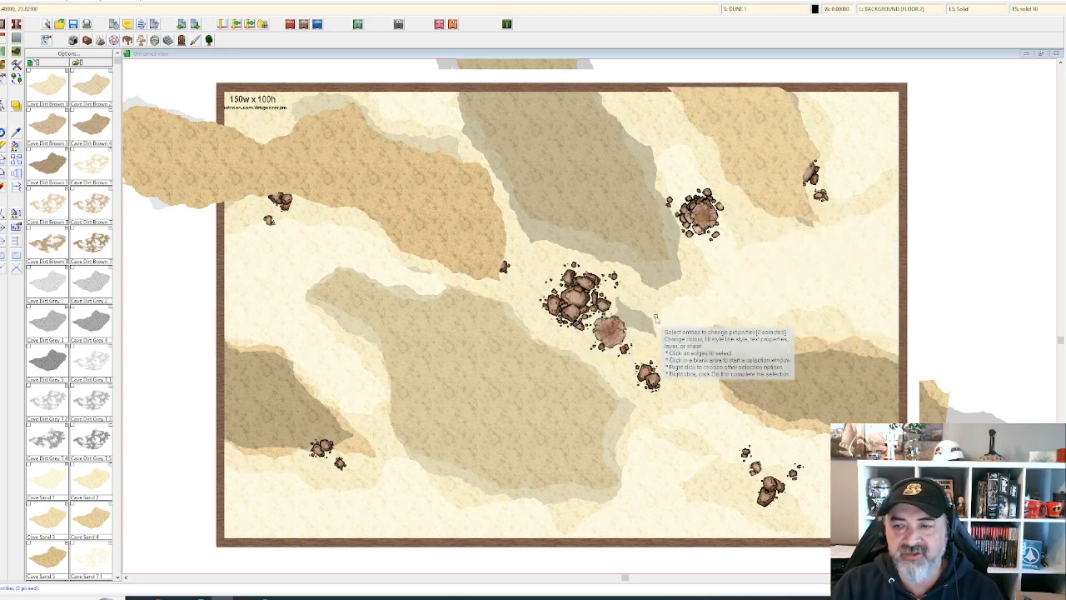
pyautogui.click(728, 333)
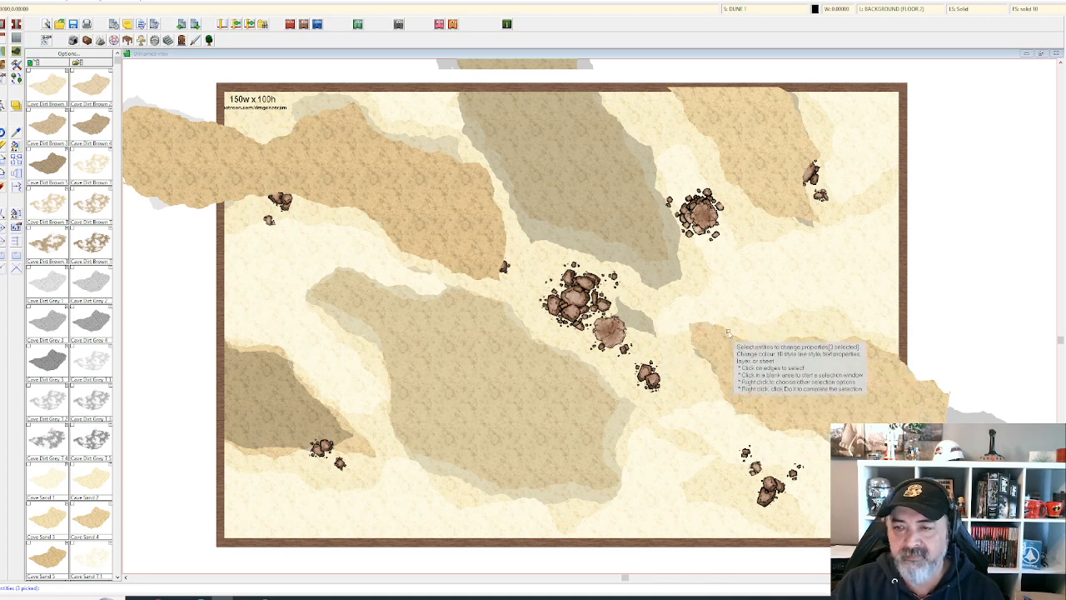
pyautogui.rightClick(698, 332)
pyautogui.click(709, 337)
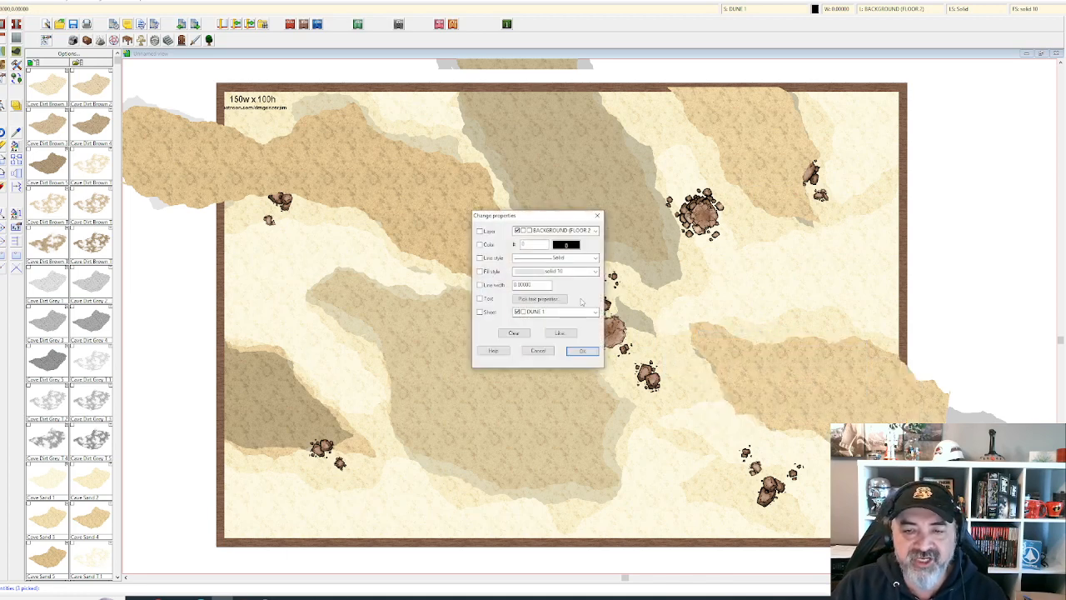
pyautogui.click(594, 272)
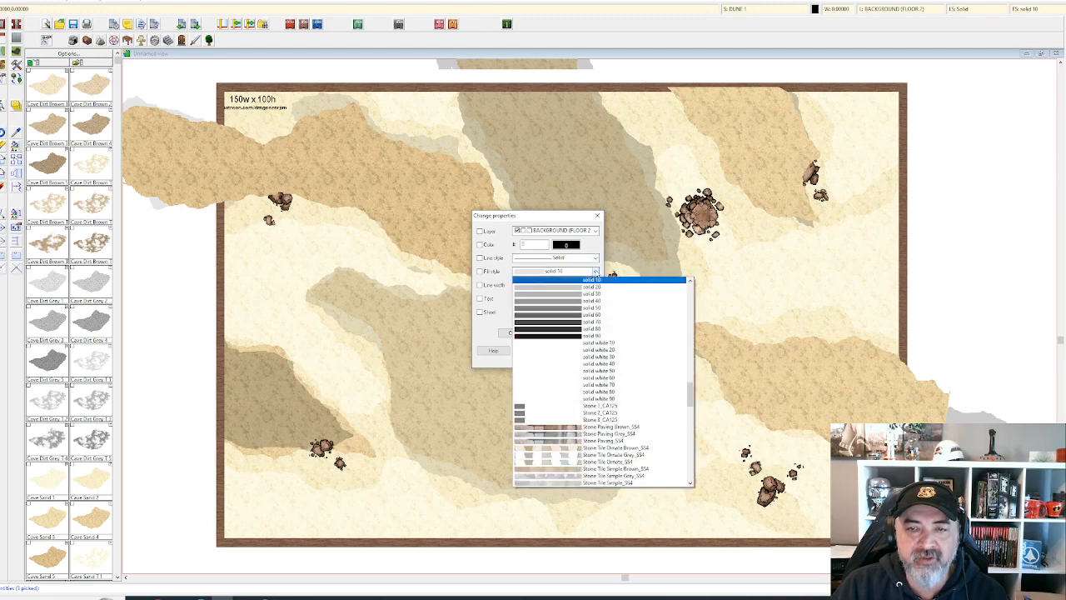
pyautogui.moveTo(694, 398); pyautogui.dragTo(697, 438)
pyautogui.moveTo(694, 450); pyautogui.dragTo(691, 386)
pyautogui.click(586, 323)
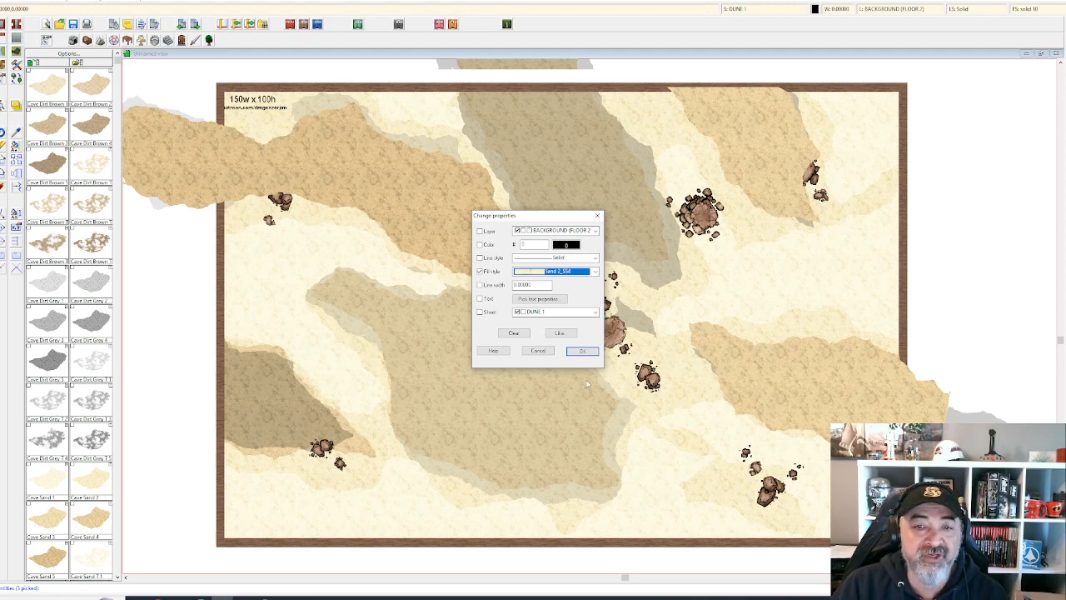
pyautogui.click(583, 351)
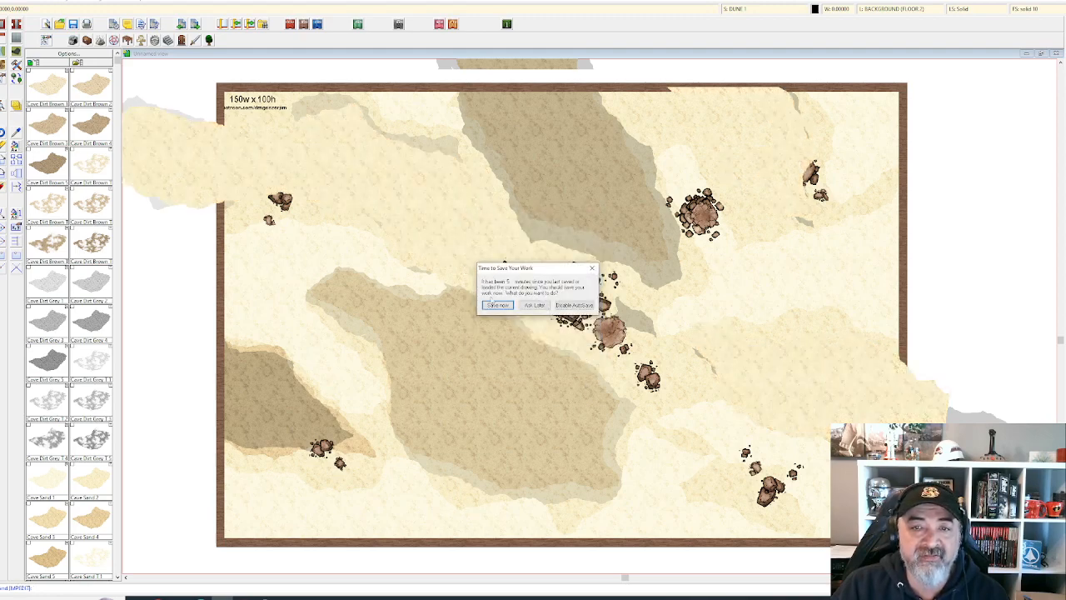
pyautogui.click(496, 305)
pyautogui.scroll(1, 492, 313)
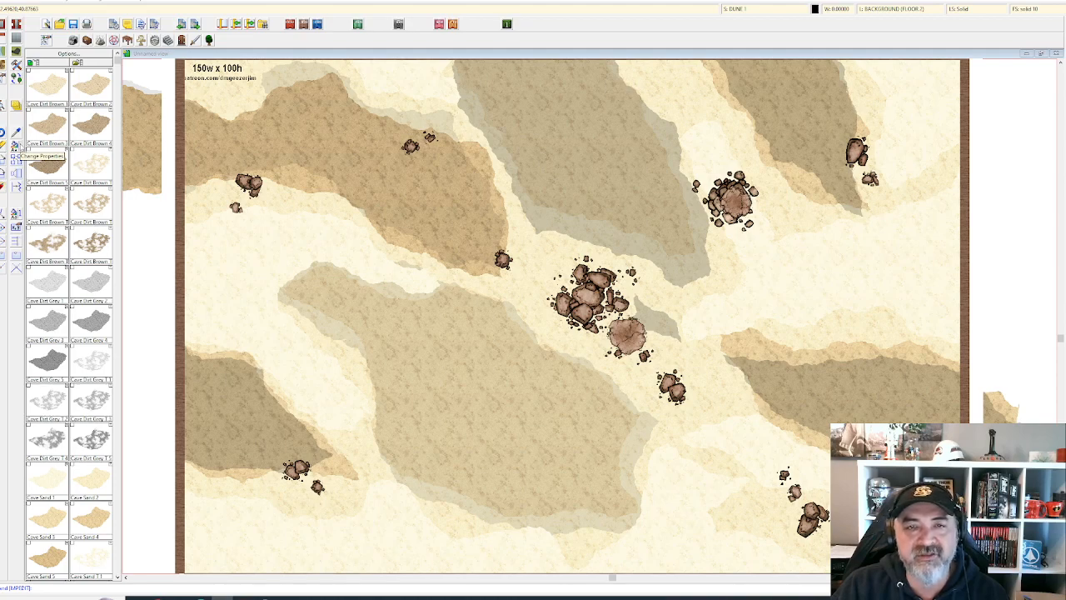
# - Change the fill style of the four brown dunes in the map's upper-left, lower-left, lower-right and upper-right areas to Sand 3_SS4
pyautogui.click(15, 147)
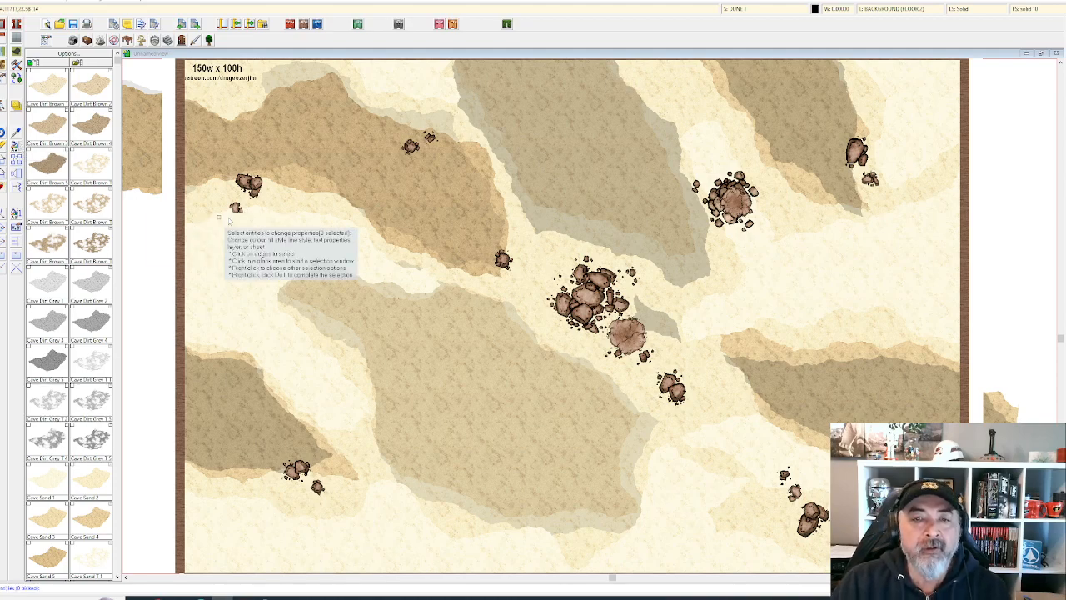
pyautogui.click(507, 249)
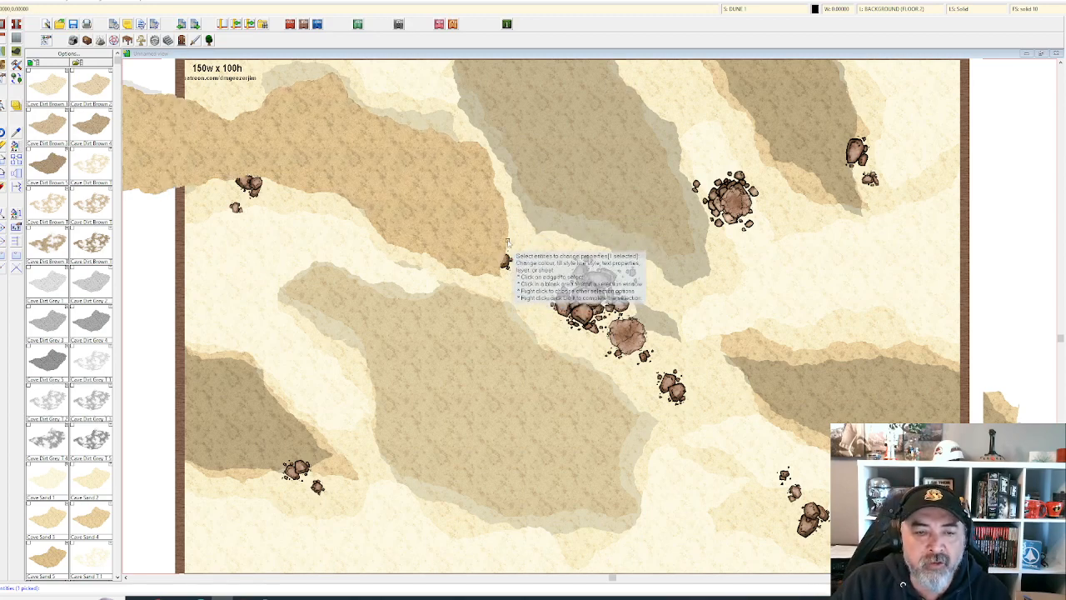
pyautogui.click(359, 488)
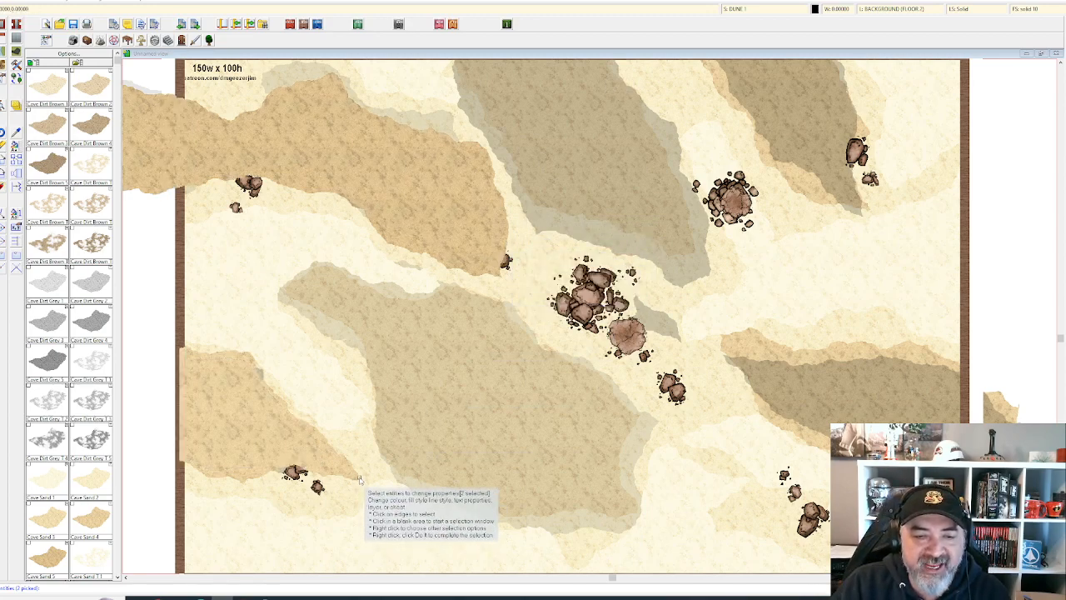
pyautogui.click(758, 342)
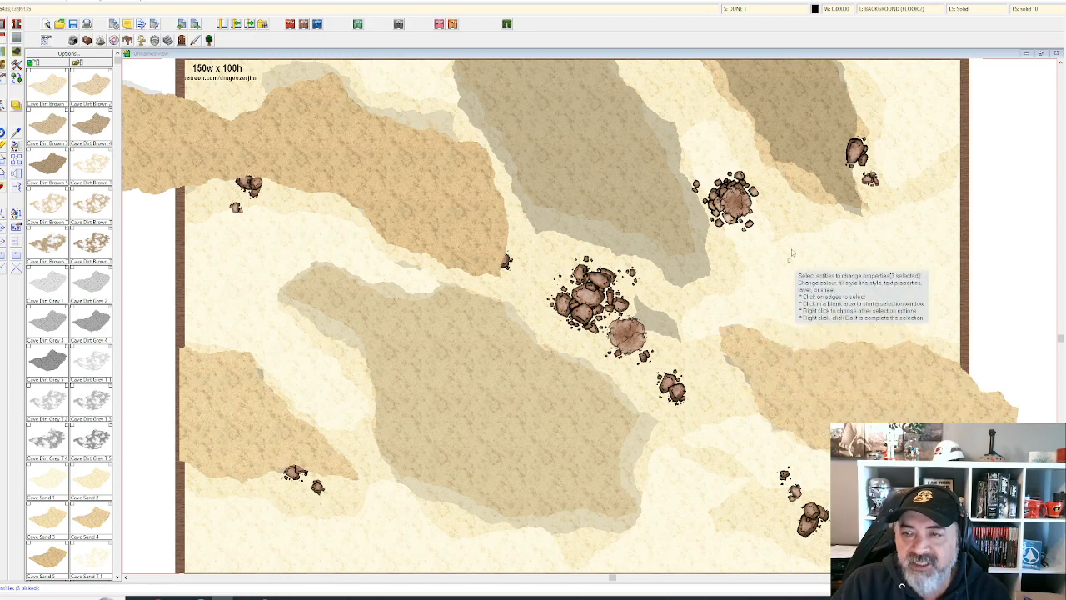
pyautogui.click(799, 200)
pyautogui.rightClick(722, 260)
pyautogui.click(748, 261)
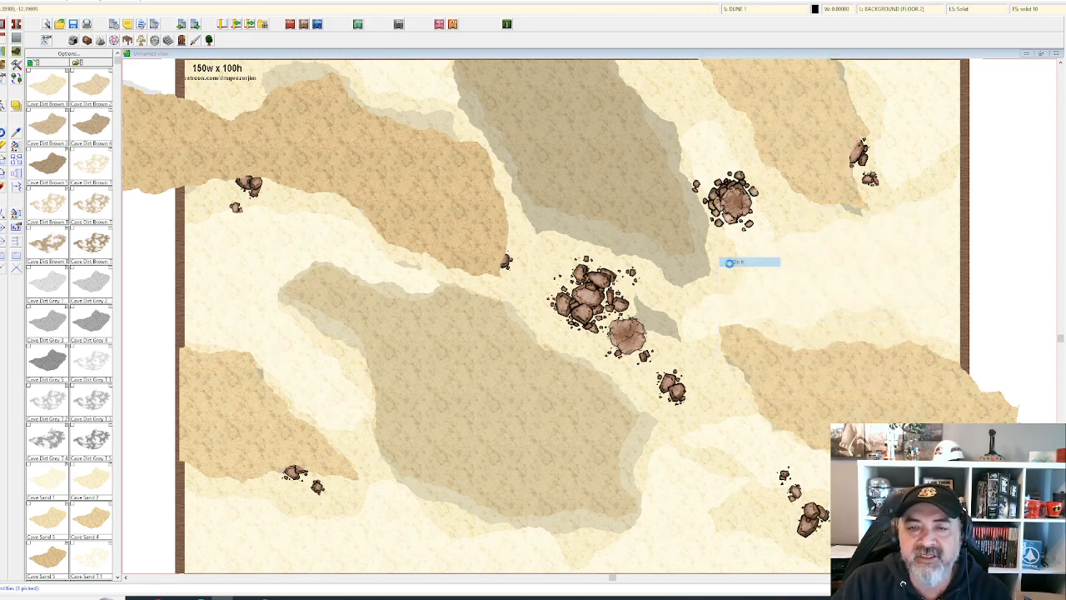
pyautogui.click(581, 274)
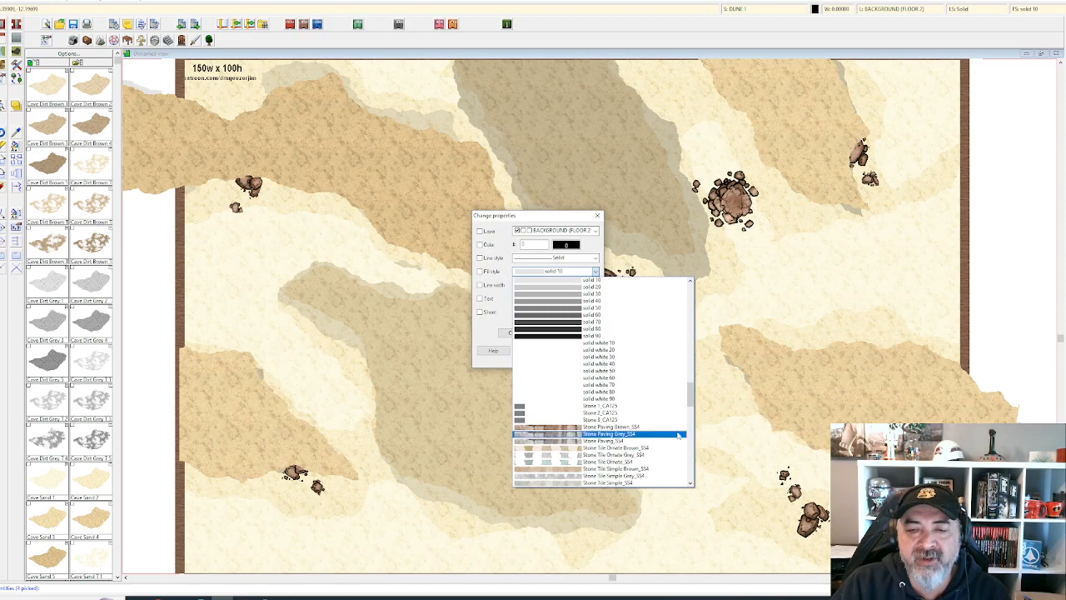
pyautogui.moveTo(690, 392)
pyautogui.mouseDown()
pyautogui.moveTo(690, 421)
pyautogui.moveTo(689, 381)
pyautogui.mouseUp()
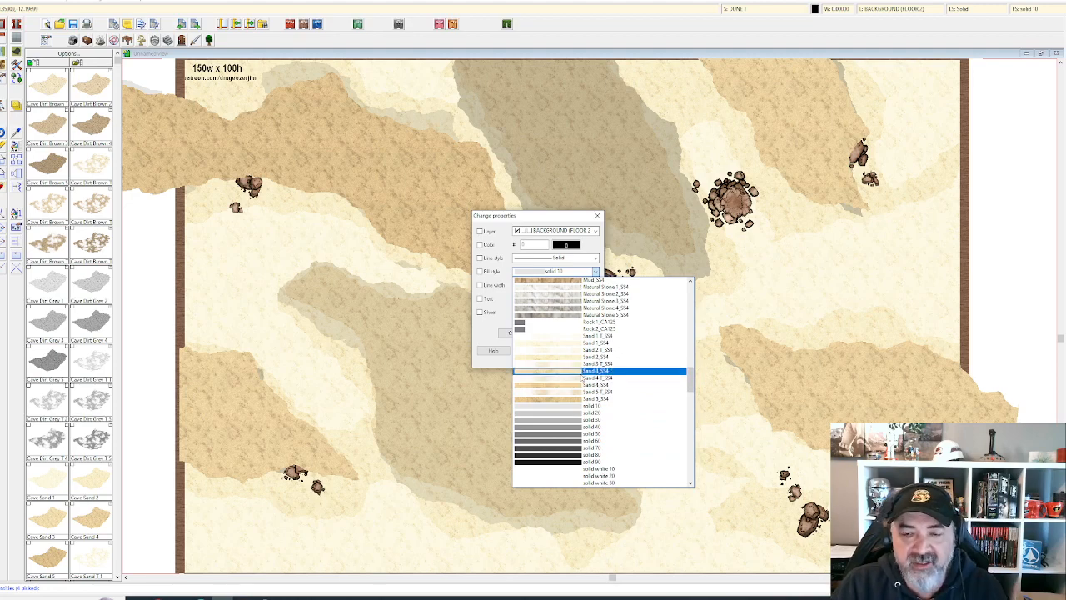
pyautogui.click(581, 379)
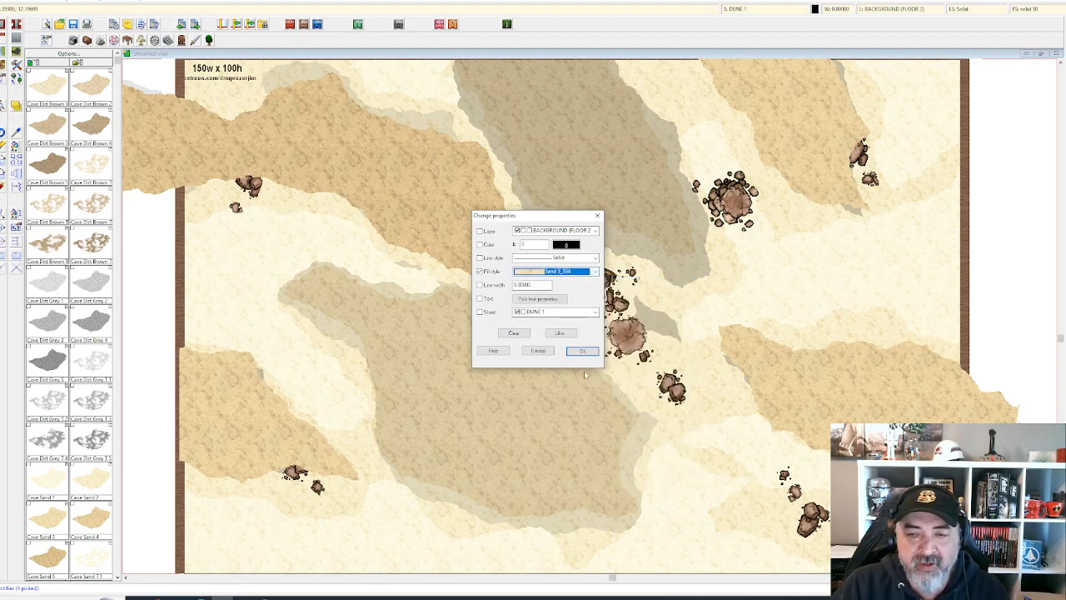
pyautogui.click(588, 351)
# - Activate the sheet effects for the drawing, apply them to the map, and close the sheet settings
pyautogui.scroll(-3, 590, 354)
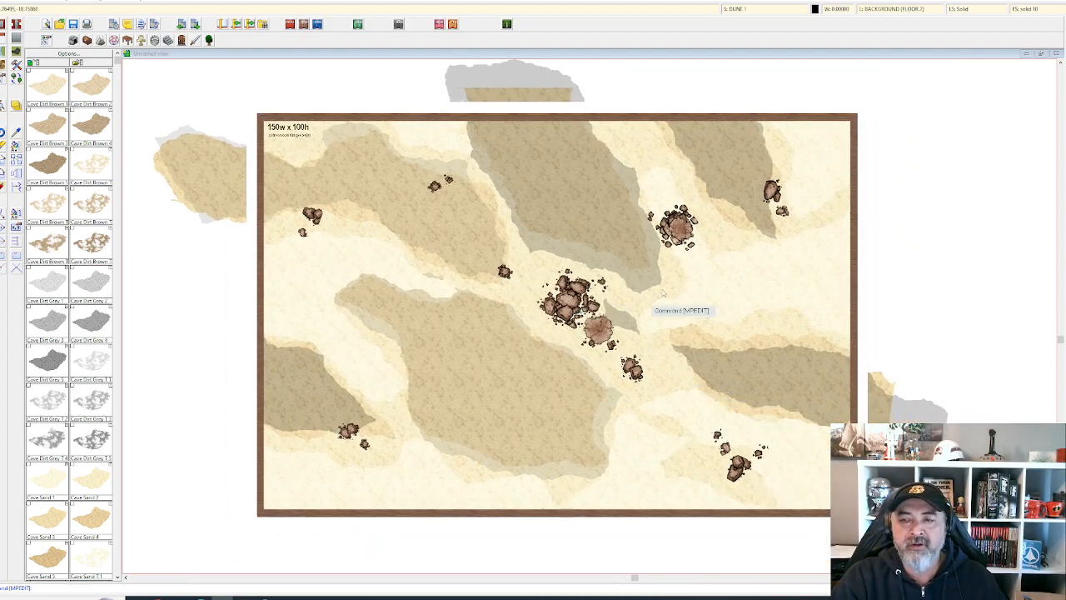
pyautogui.click(738, 13)
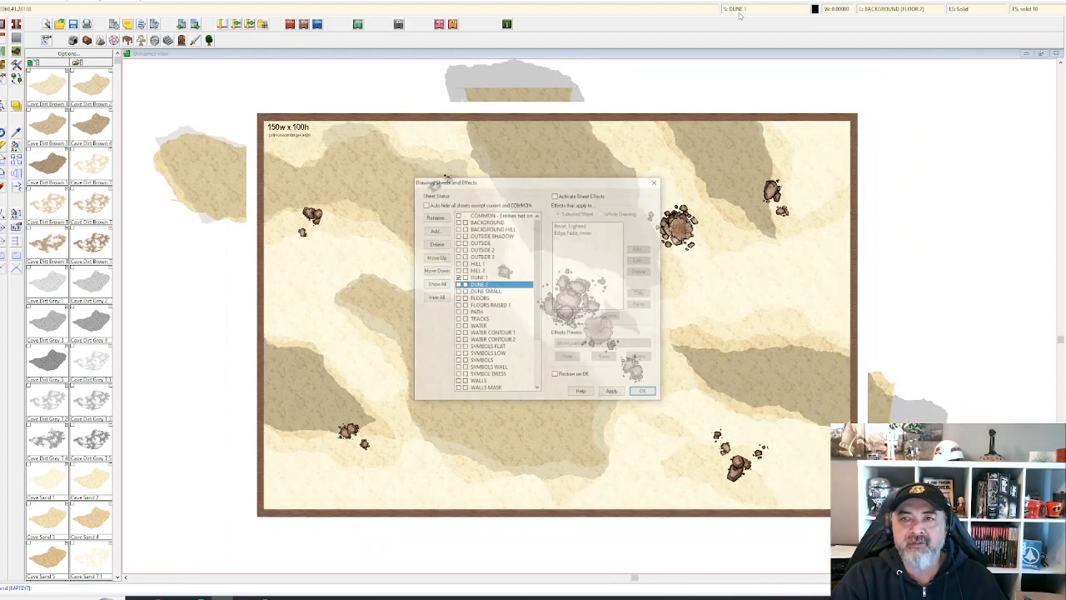
pyautogui.click(555, 194)
pyautogui.click(613, 392)
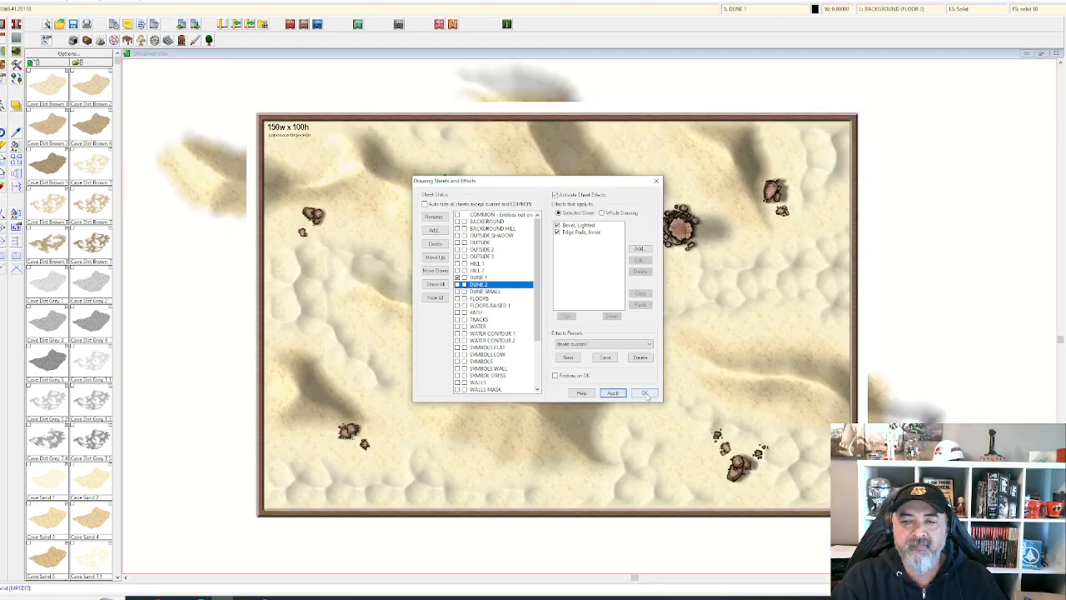
pyautogui.click(643, 392)
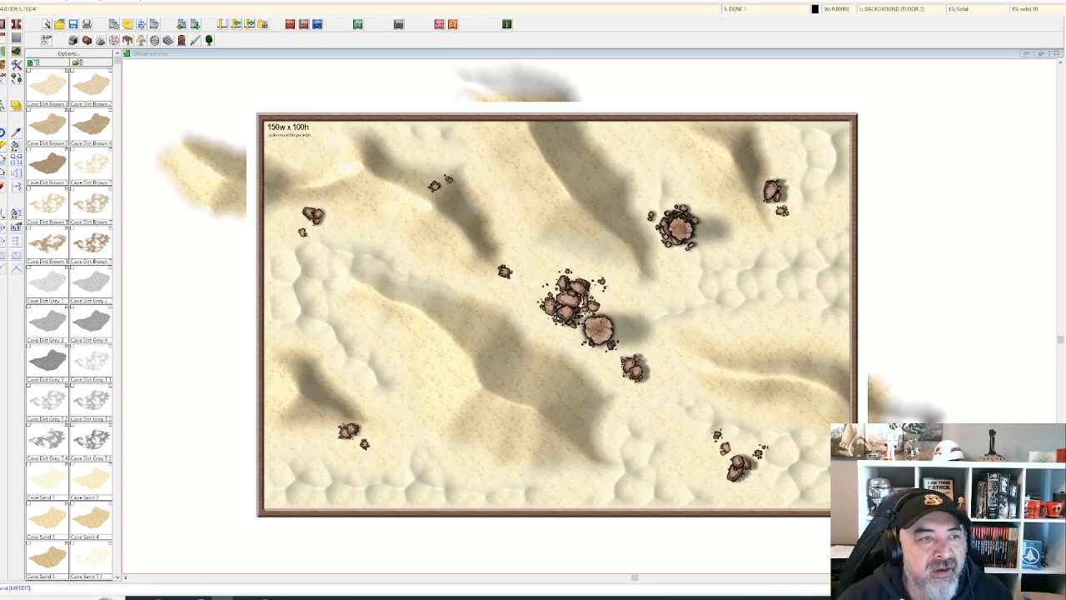
# - Move the two small rocks from the upper-left dune to open sand just northwest of the central rock cluster
pyautogui.click(2, 159)
pyautogui.click(438, 186)
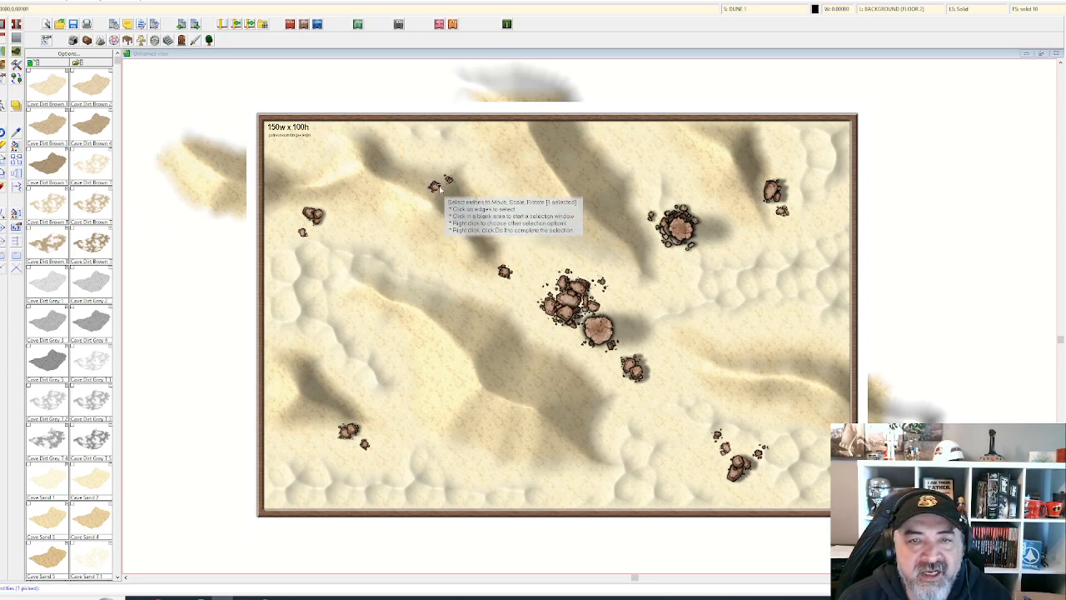
pyautogui.rightClick(439, 186)
pyautogui.click(439, 189)
pyautogui.click(516, 266)
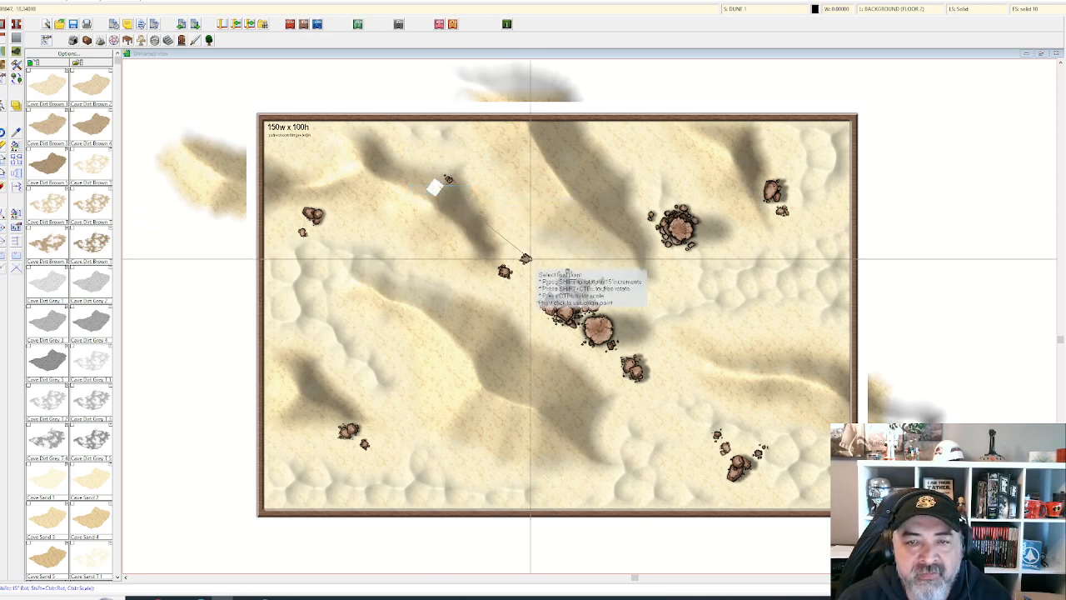
pyautogui.click(450, 182)
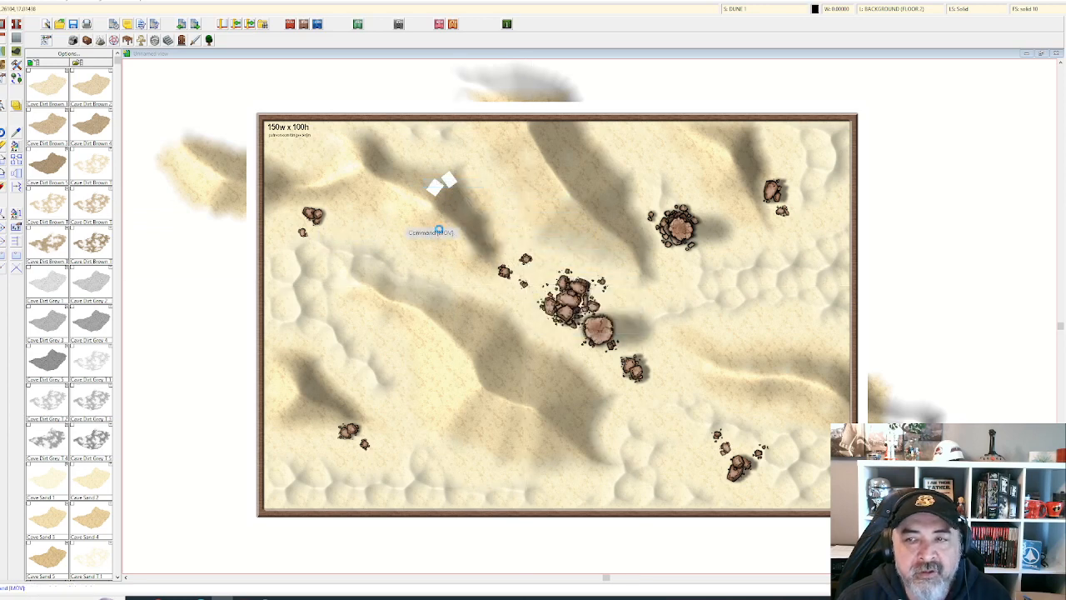
# - Review the DUNE SMALL sheet's Bevel, Lighted settings, reapply the effects to the map, and close the sheet settings
pyautogui.scroll(1, 675, 247)
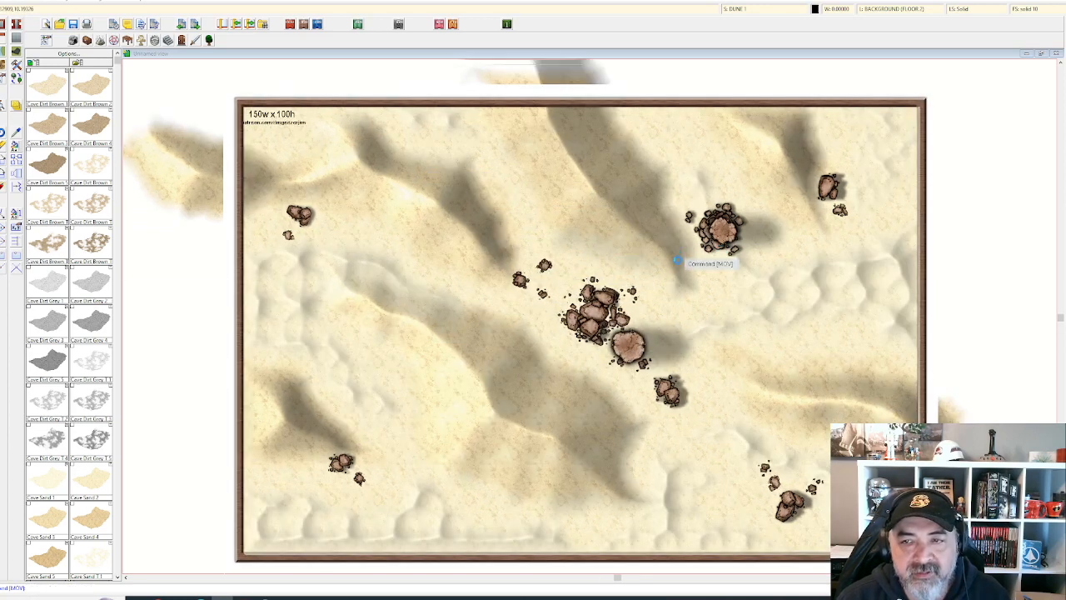
pyautogui.scroll(1, 695, 372)
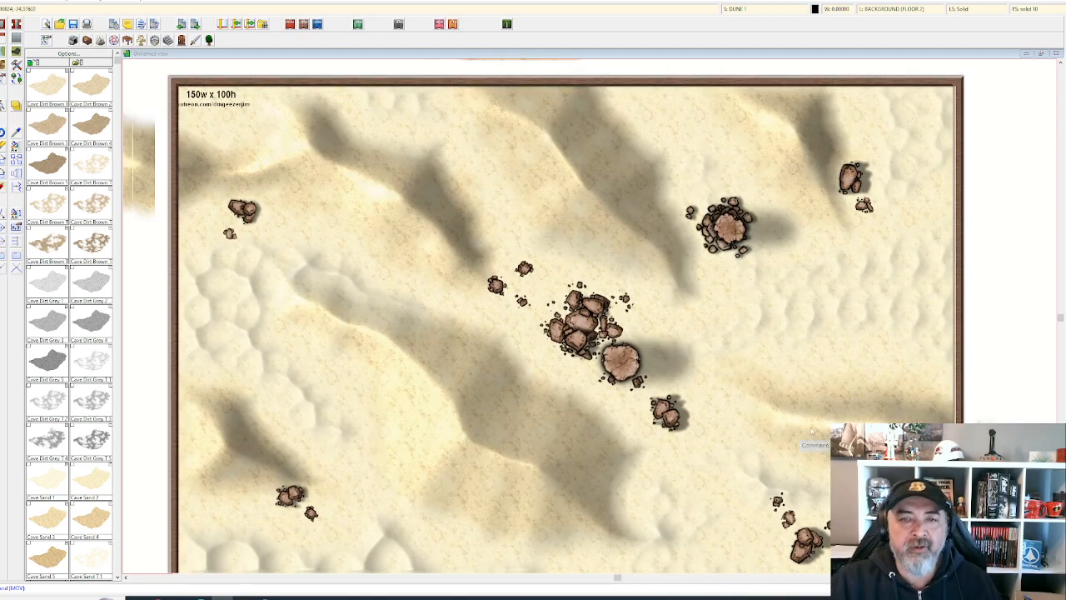
pyautogui.click(764, 10)
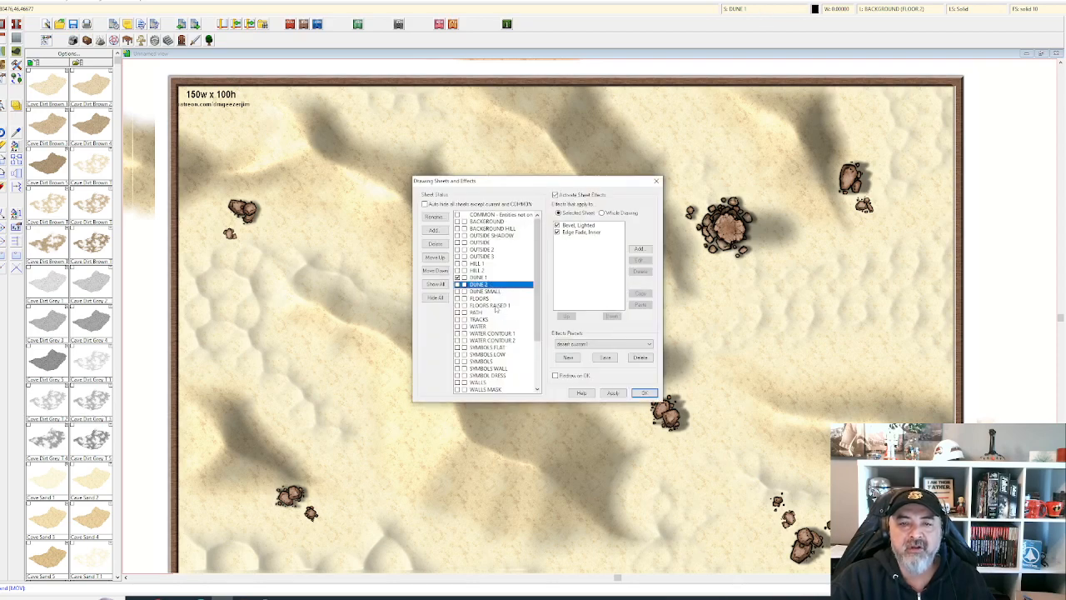
pyautogui.click(497, 291)
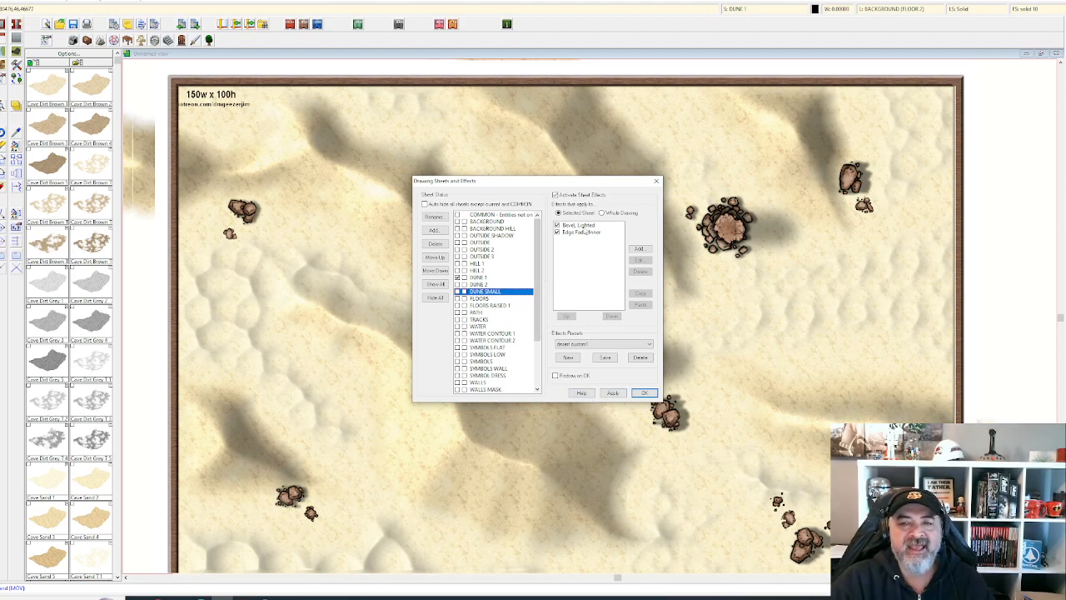
pyautogui.click(579, 225)
pyautogui.click(639, 260)
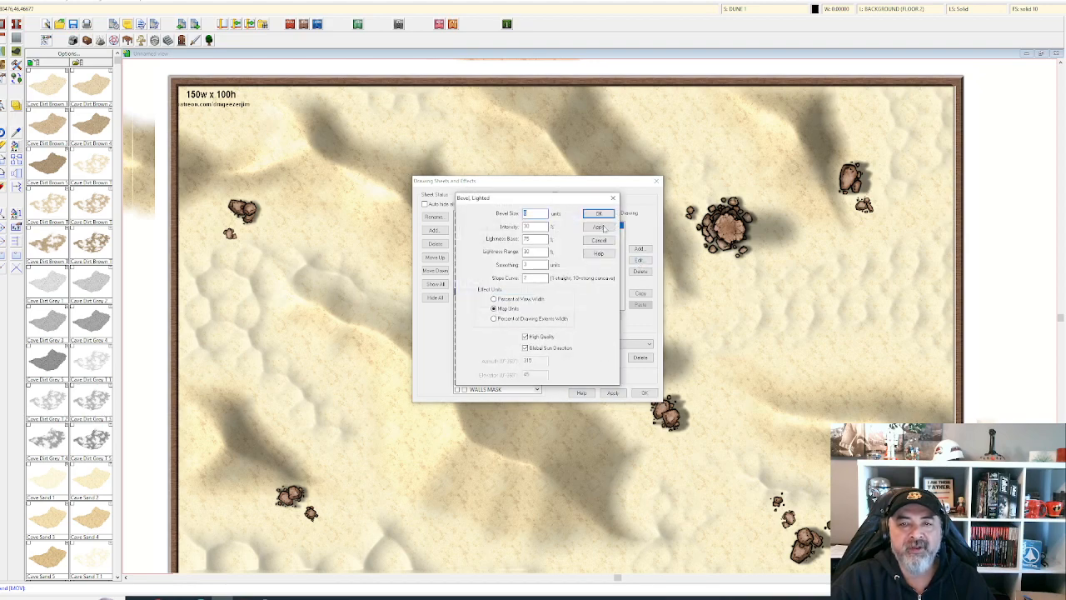
pyautogui.moveTo(562, 205); pyautogui.dragTo(801, 185)
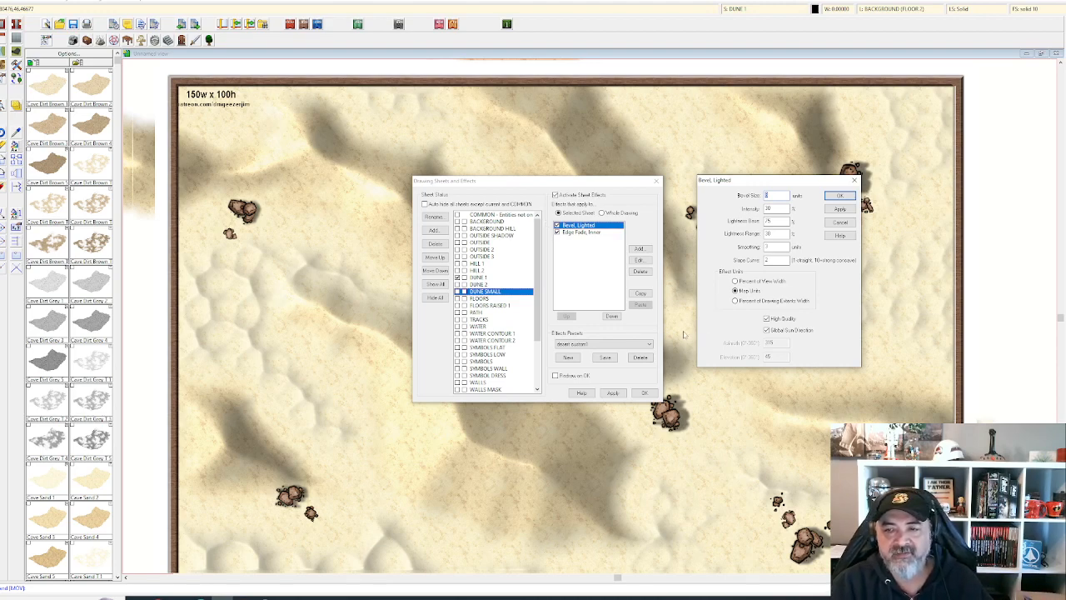
pyautogui.click(840, 209)
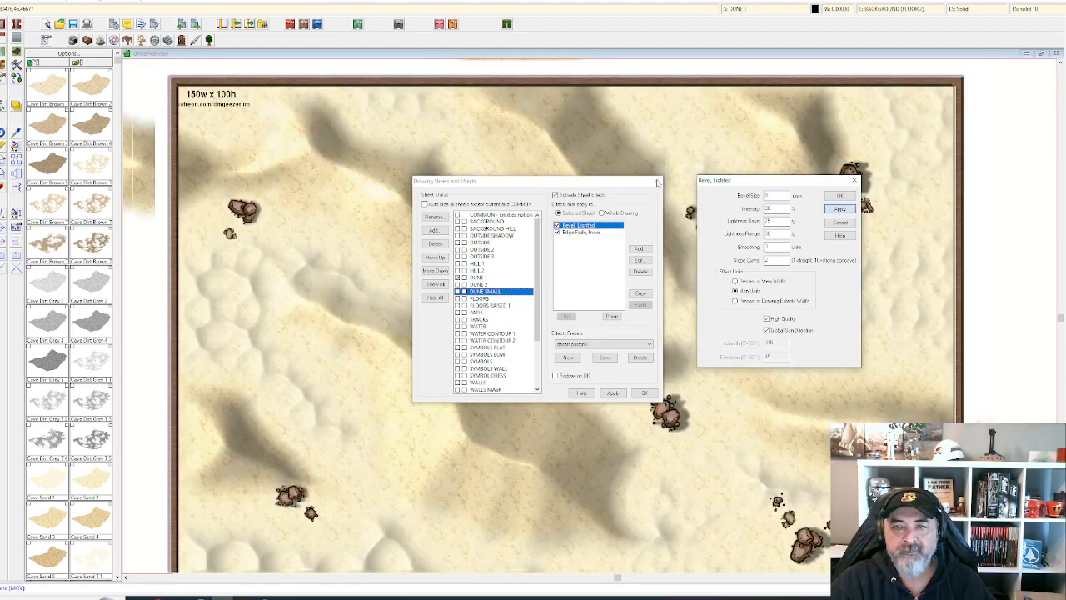
pyautogui.click(840, 195)
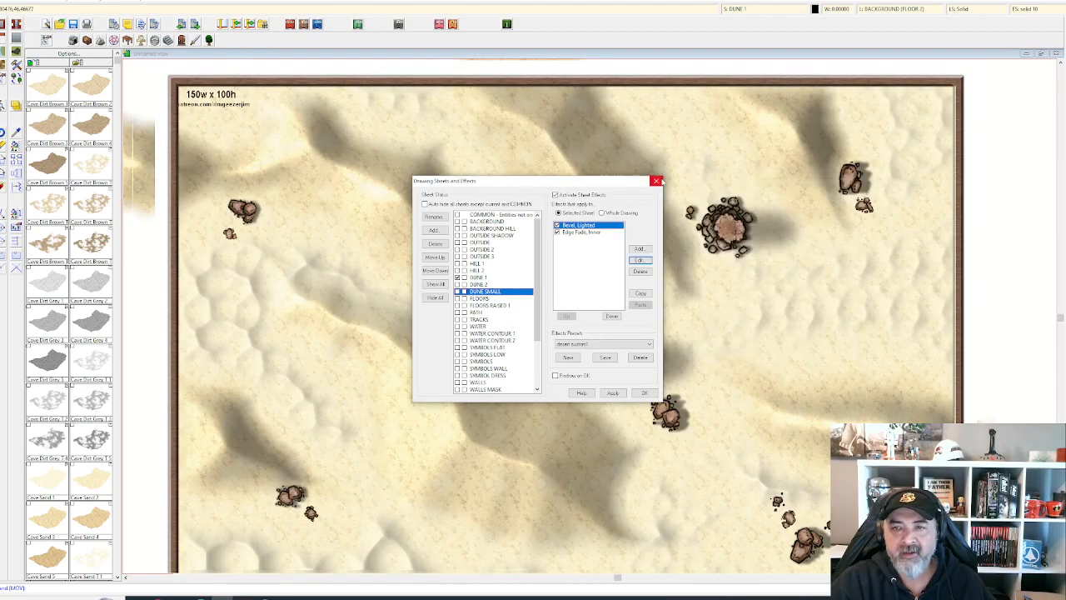
pyautogui.click(612, 392)
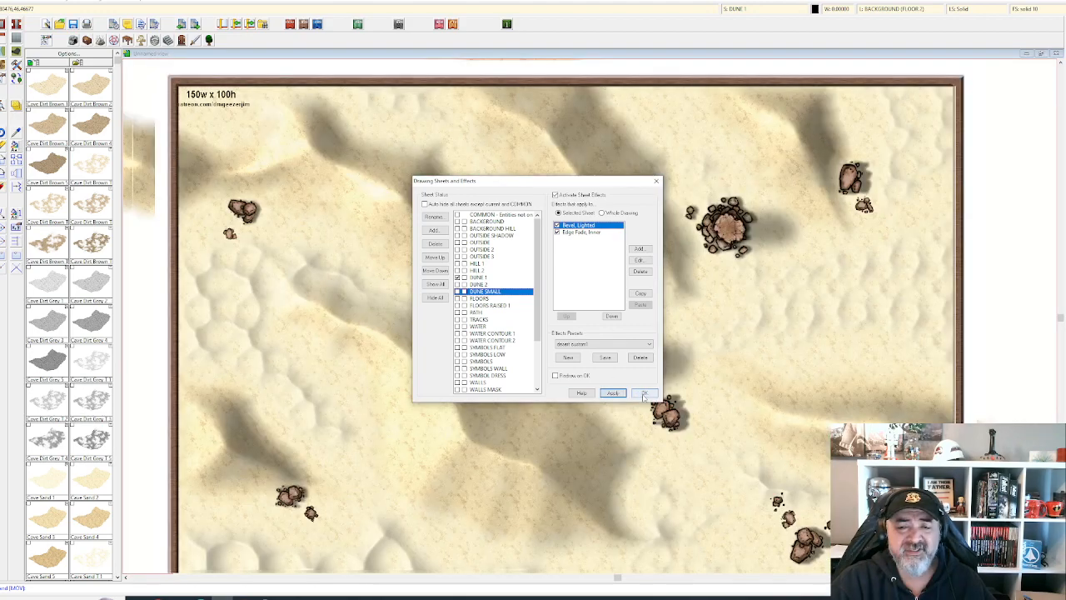
pyautogui.click(641, 393)
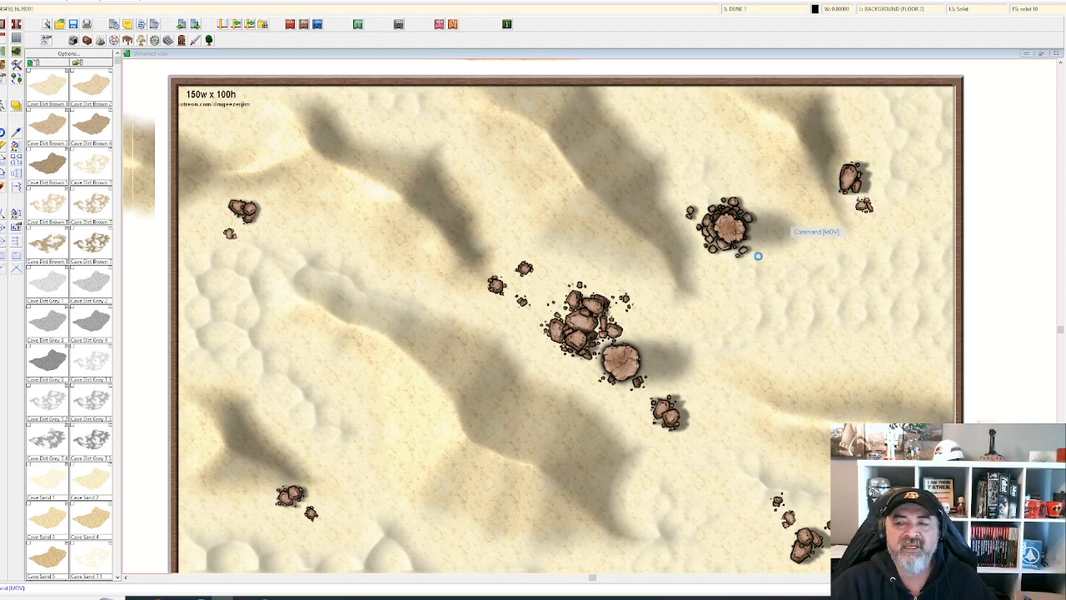
# - Check the DUNE SMALL sheet's bevel values again without editing them, redraw the map with its effects, and return to it
pyautogui.scroll(-1, 729, 230)
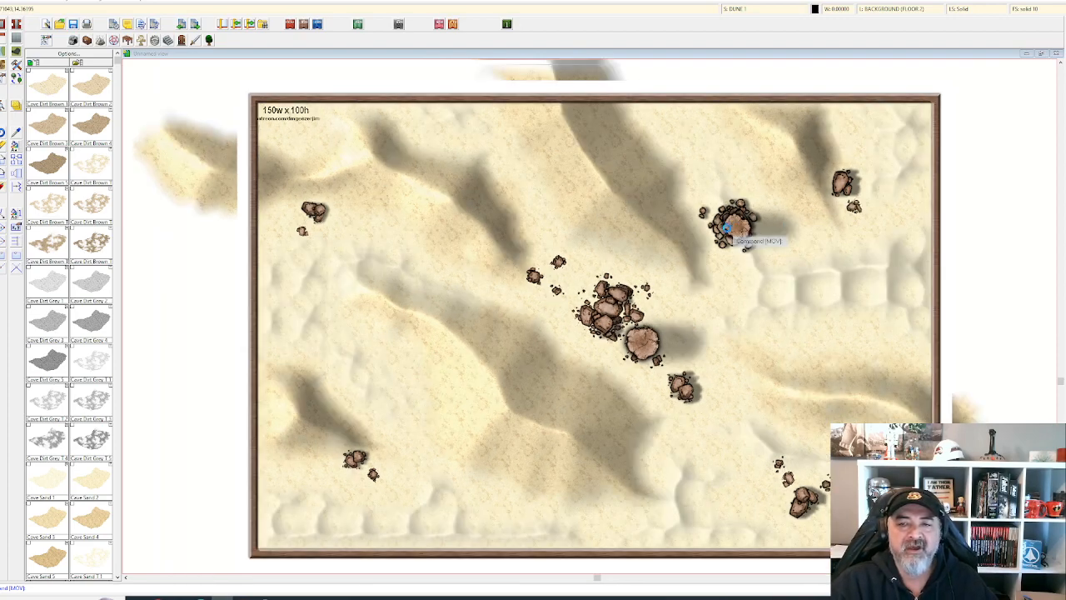
pyautogui.scroll(-1, 729, 242)
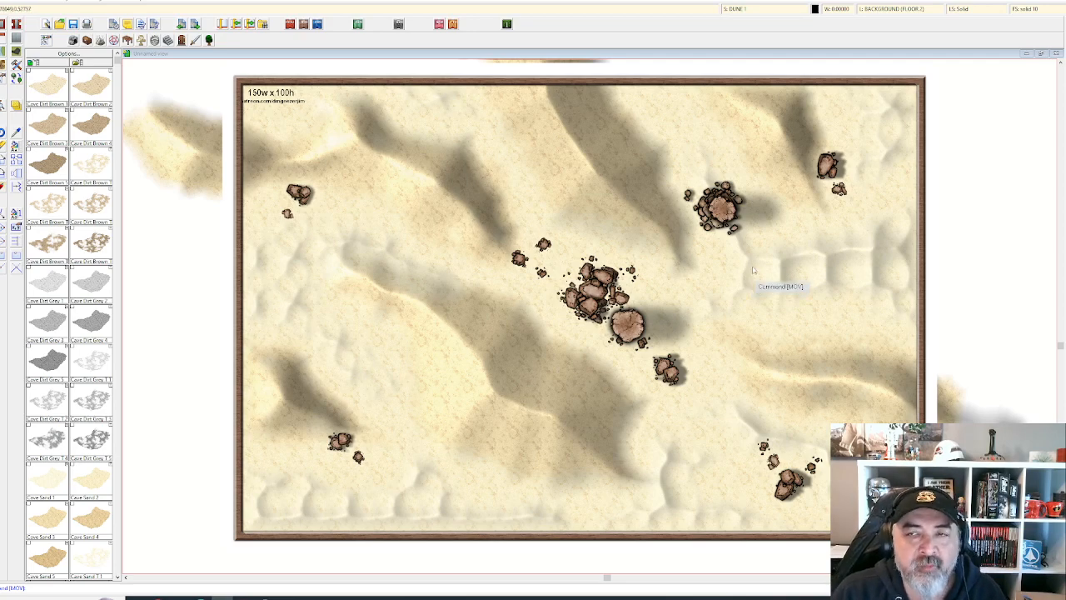
pyautogui.click(774, 7)
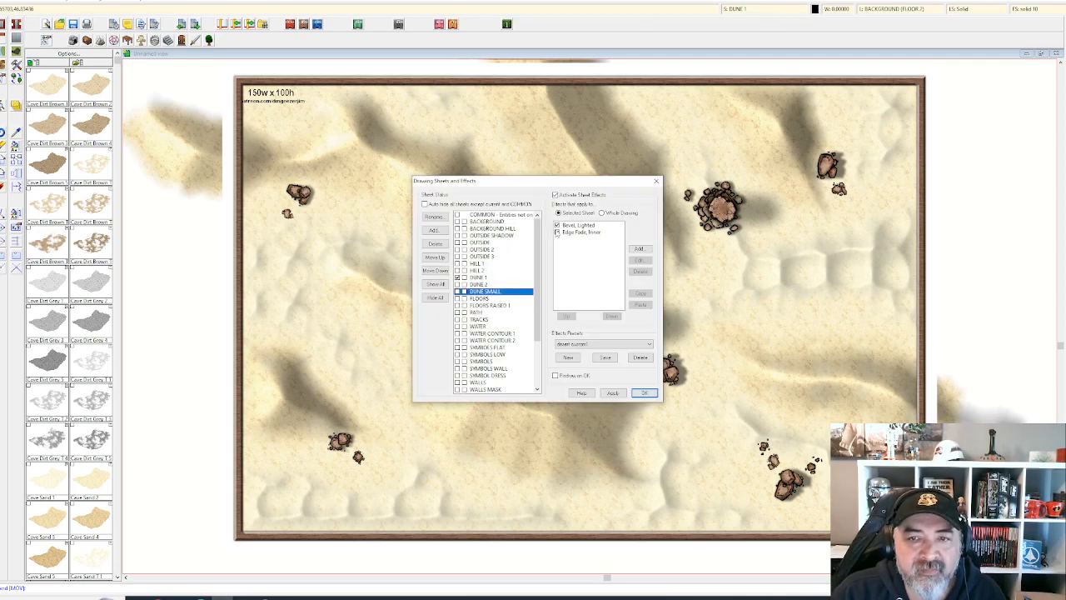
pyautogui.click(558, 233)
pyautogui.click(576, 226)
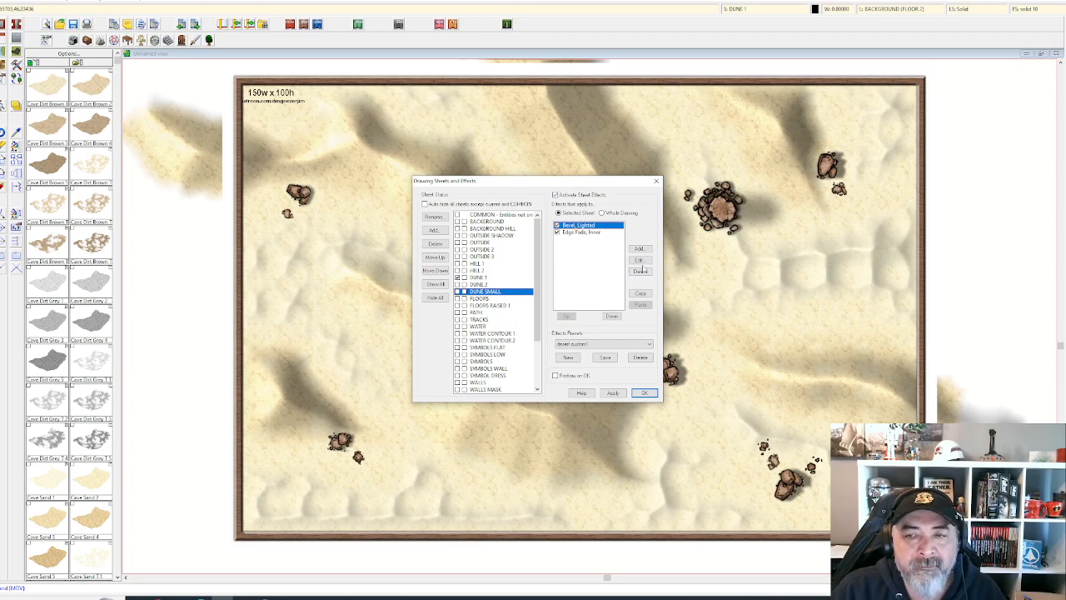
pyautogui.click(642, 261)
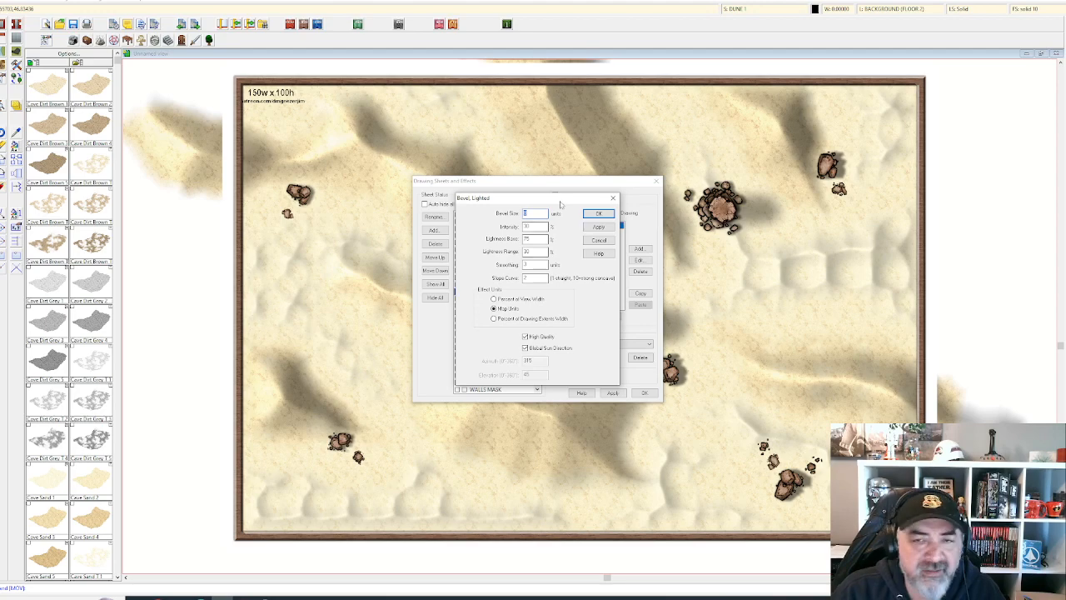
pyautogui.moveTo(561, 204); pyautogui.dragTo(314, 177)
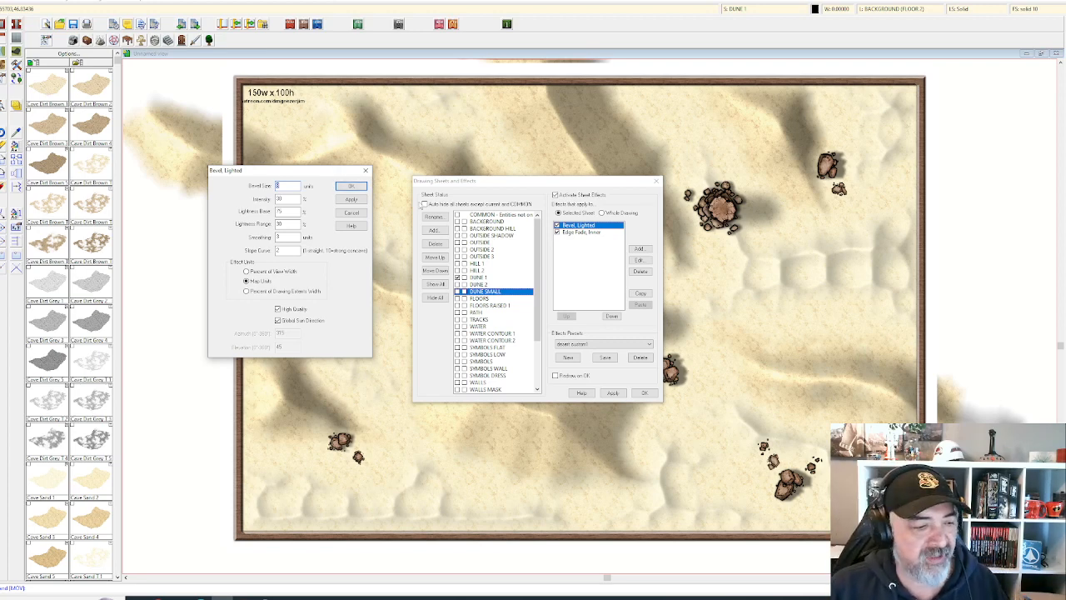
pyautogui.click(369, 172)
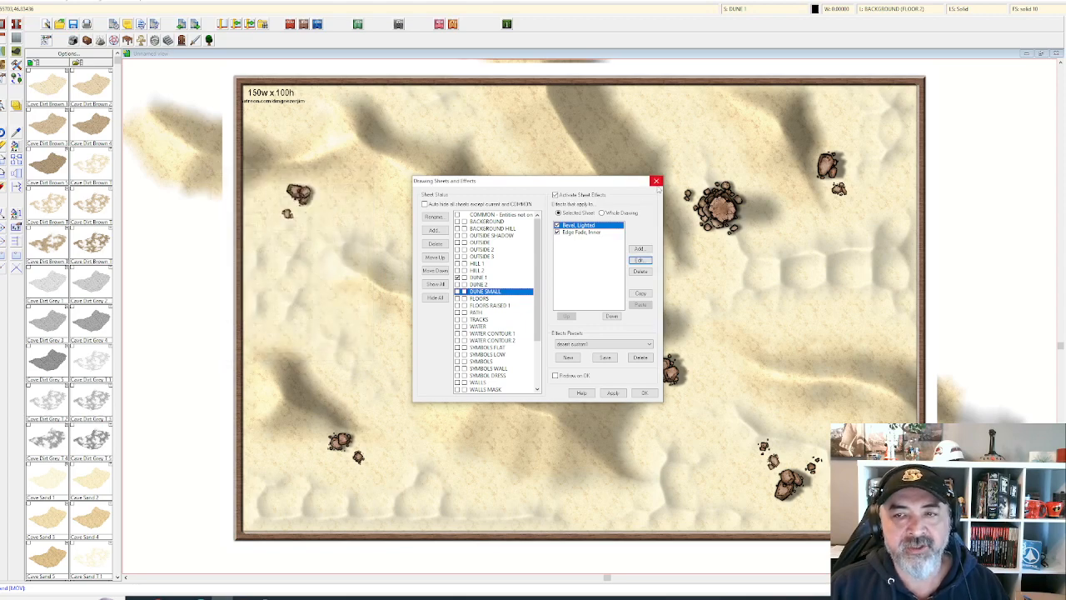
pyautogui.click(612, 393)
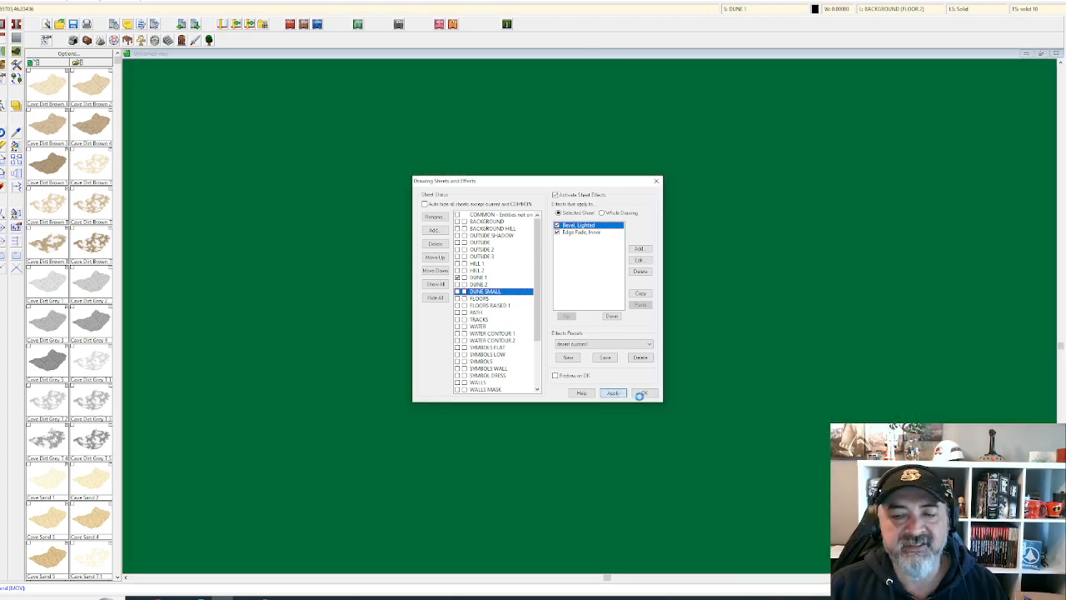
pyautogui.click(647, 393)
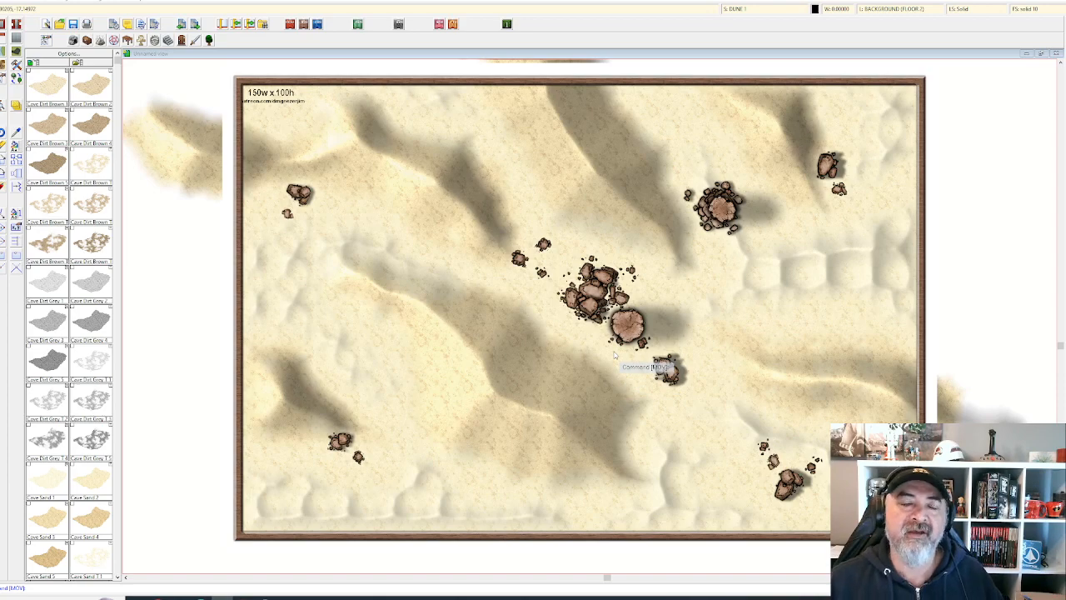
# - Save the drawing's sheet effects into the currently selected desert effects preset and close the sheet settings
pyautogui.click(771, 10)
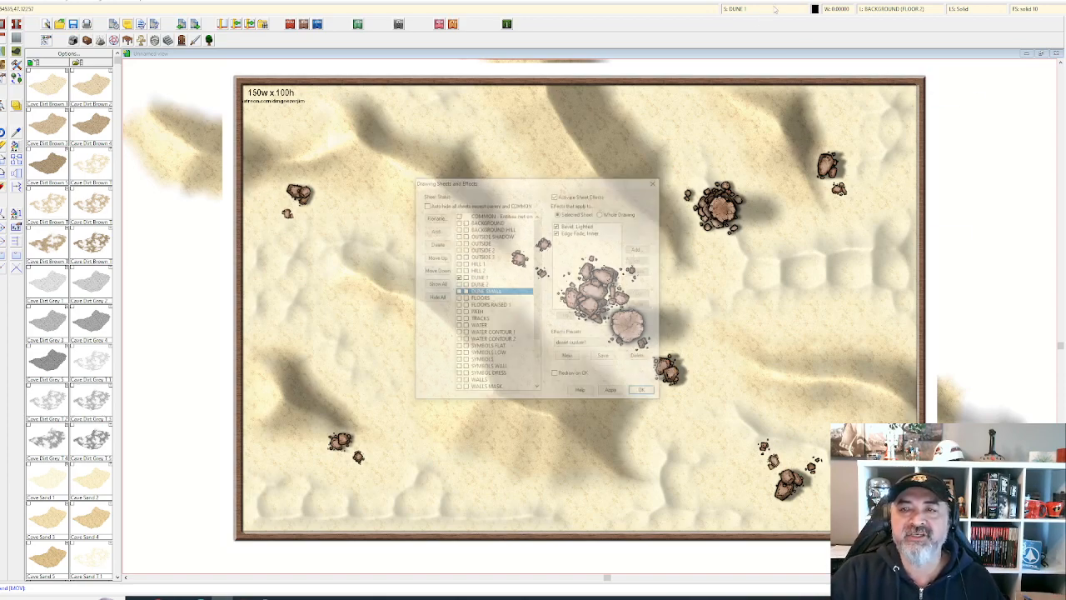
pyautogui.click(606, 357)
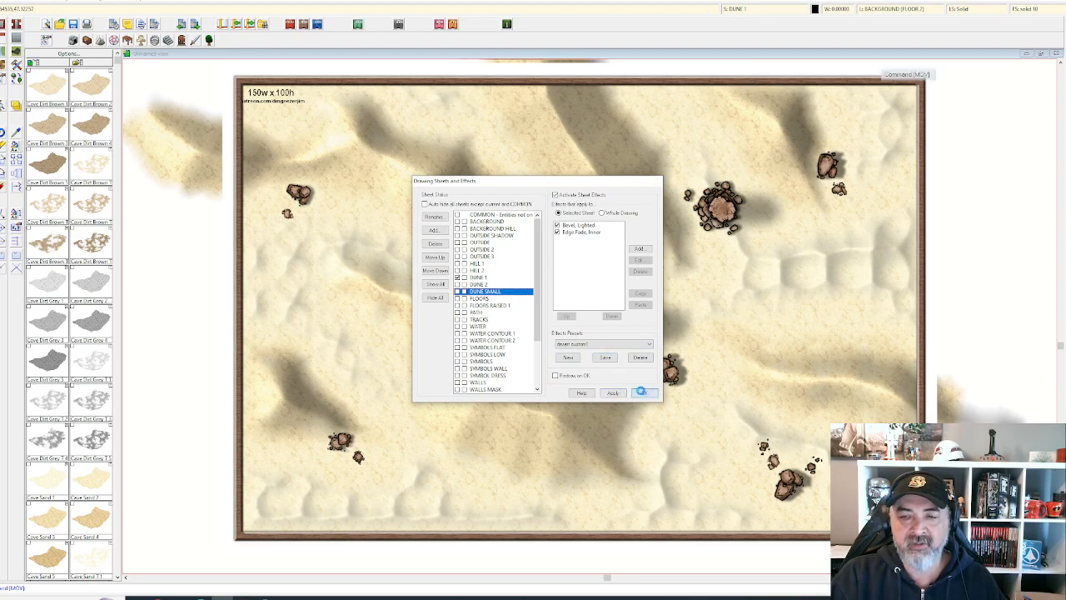
pyautogui.click(642, 393)
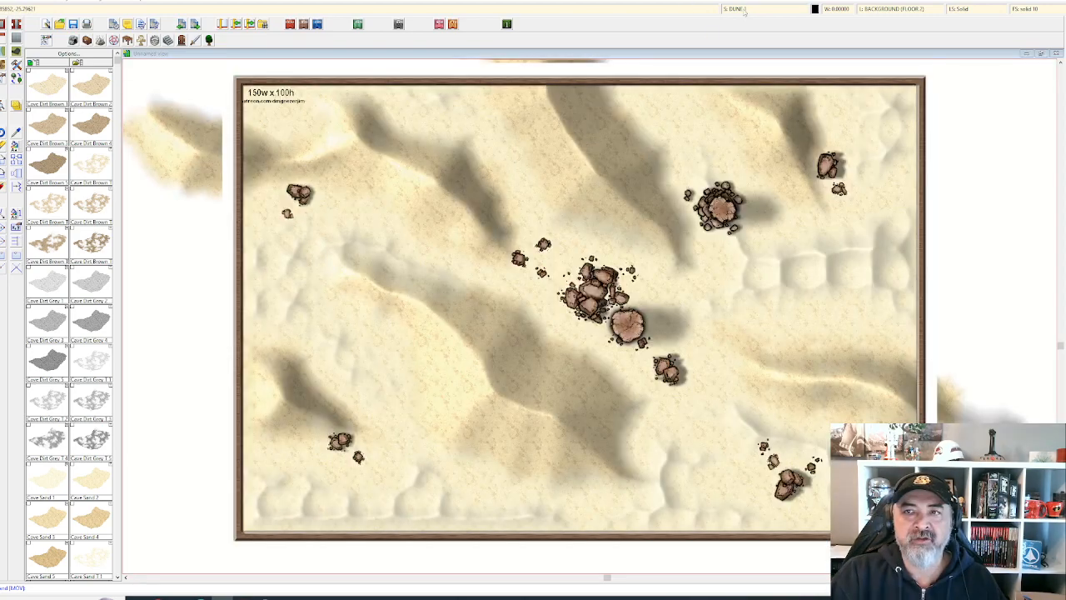
# - Deactivate the sheet effects for the desert map and save the drawing
pyautogui.click(746, 8)
pyautogui.click(555, 195)
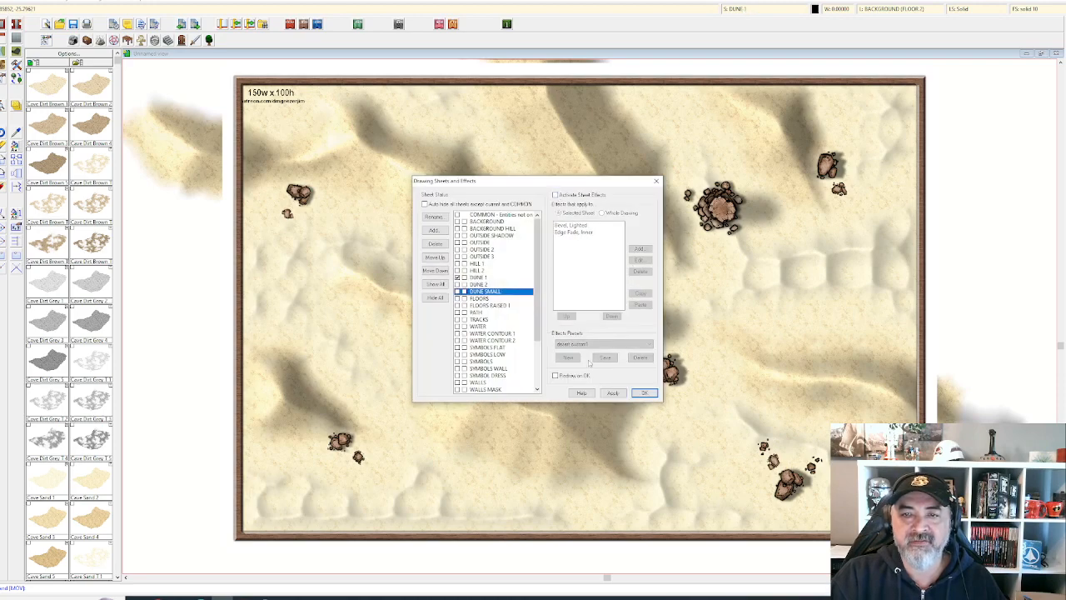
pyautogui.click(642, 392)
pyautogui.click(2, 1)
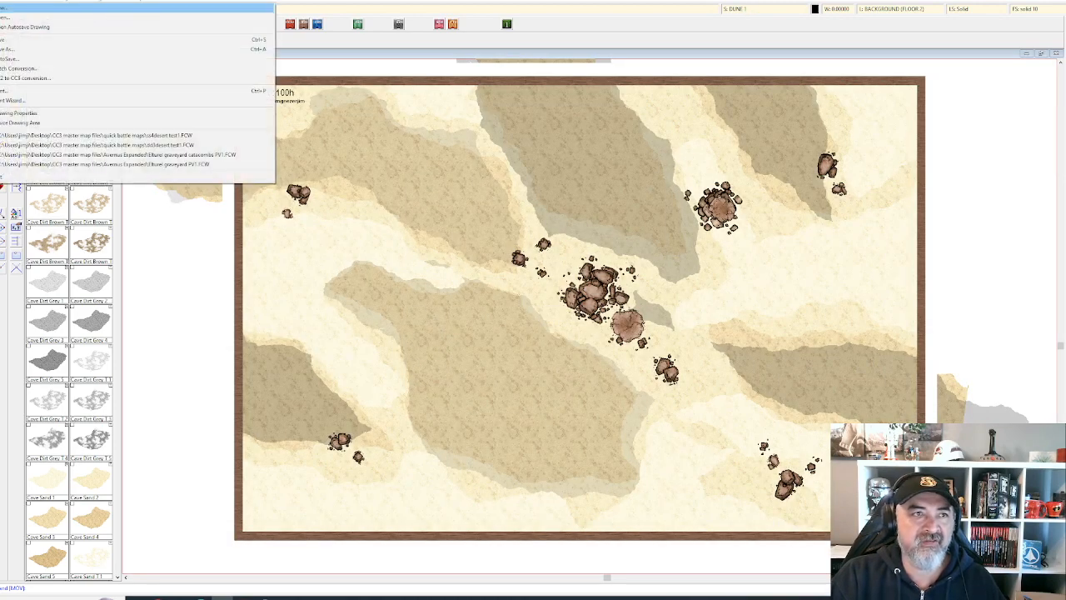
pyautogui.click(17, 39)
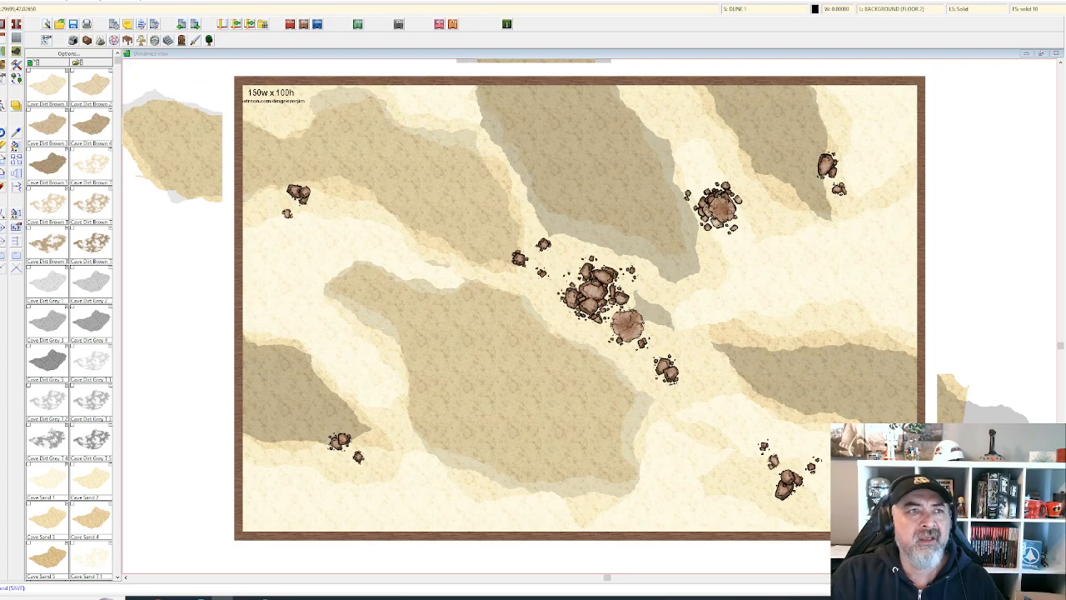
# - Start a new Dungeons map with self-decided settings in the SS4 Dungeons of Schley style
pyautogui.click(2, 1)
pyautogui.click(17, 8)
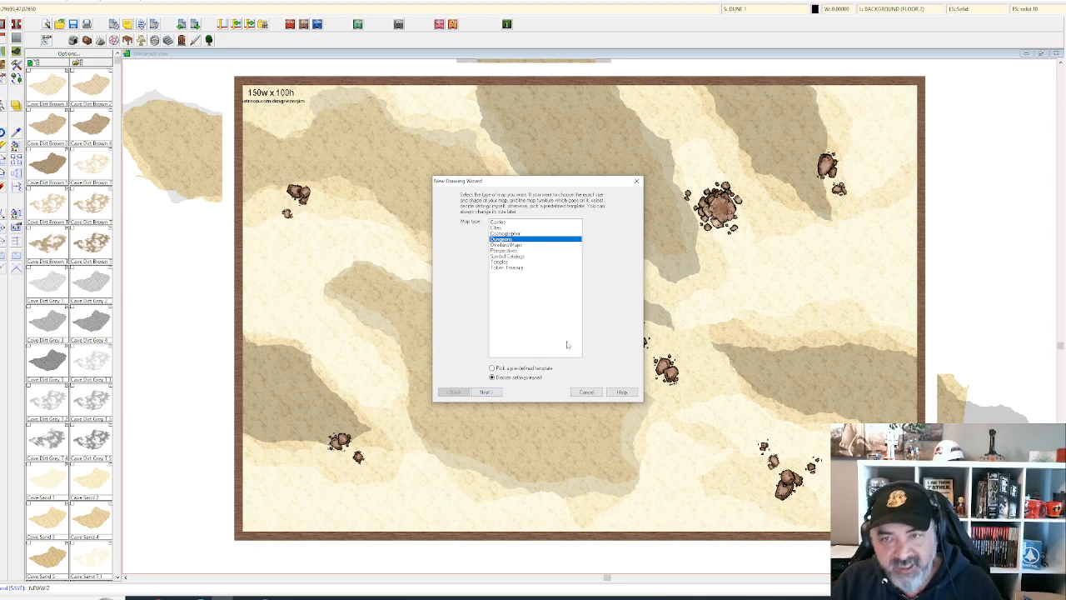
pyautogui.click(486, 393)
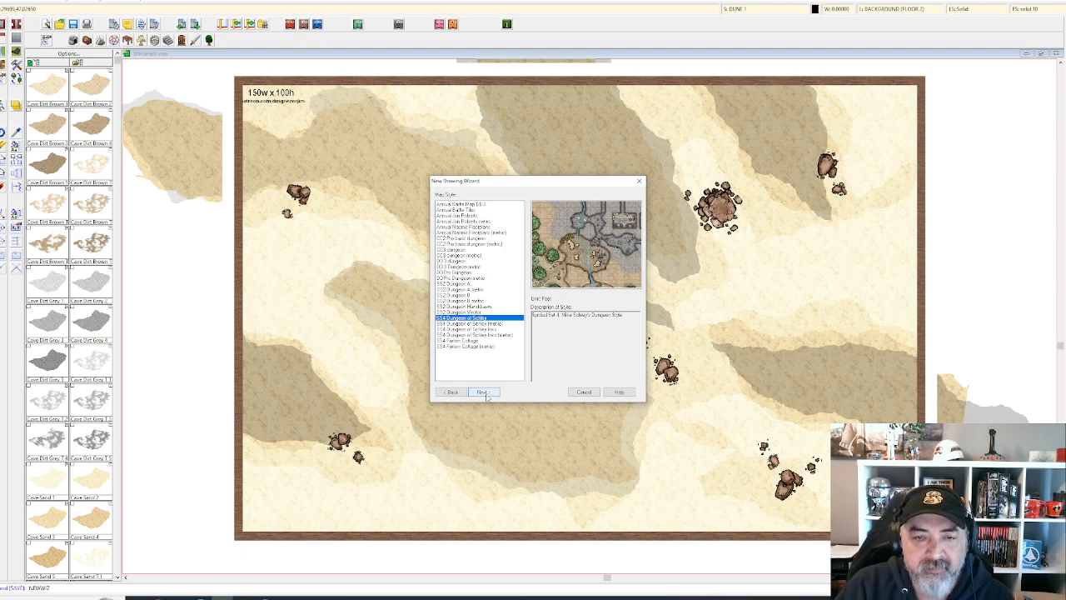
pyautogui.click(484, 393)
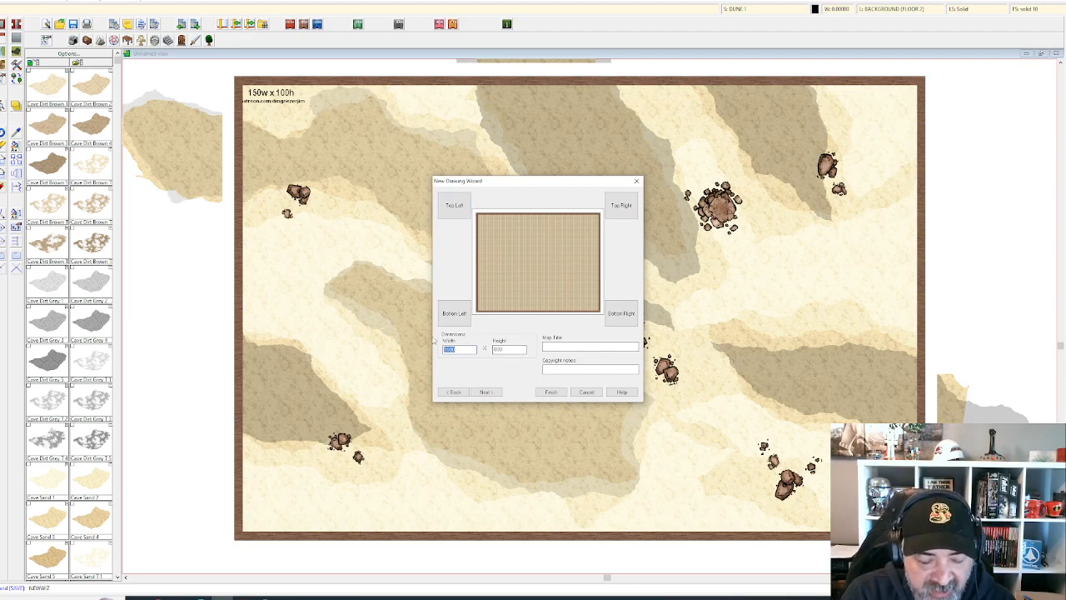
# - Set the new map's dimensions to 200 wide by 100 high and continue to the background settings
pyautogui.write('150')
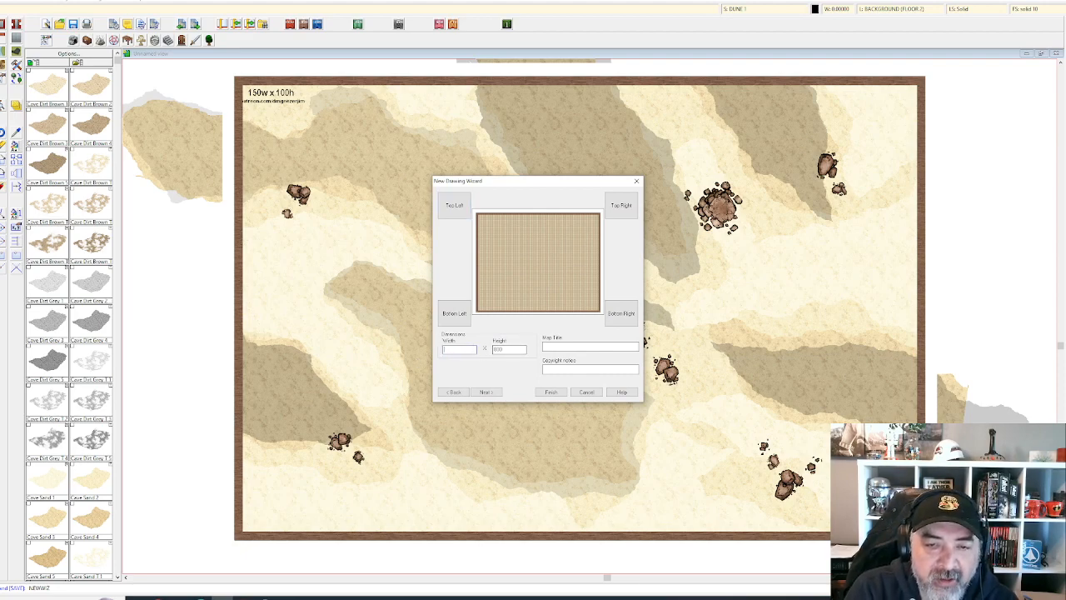
pyautogui.write('100')
pyautogui.press('Tab')
pyautogui.write('100')
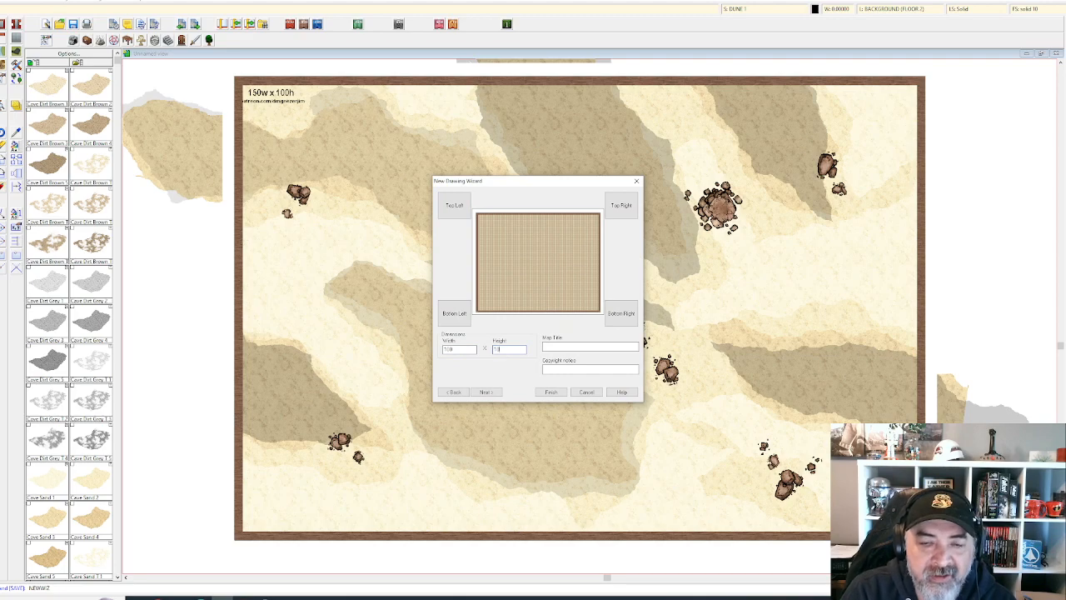
pyautogui.doubleClick(462, 350)
pyautogui.write('200')
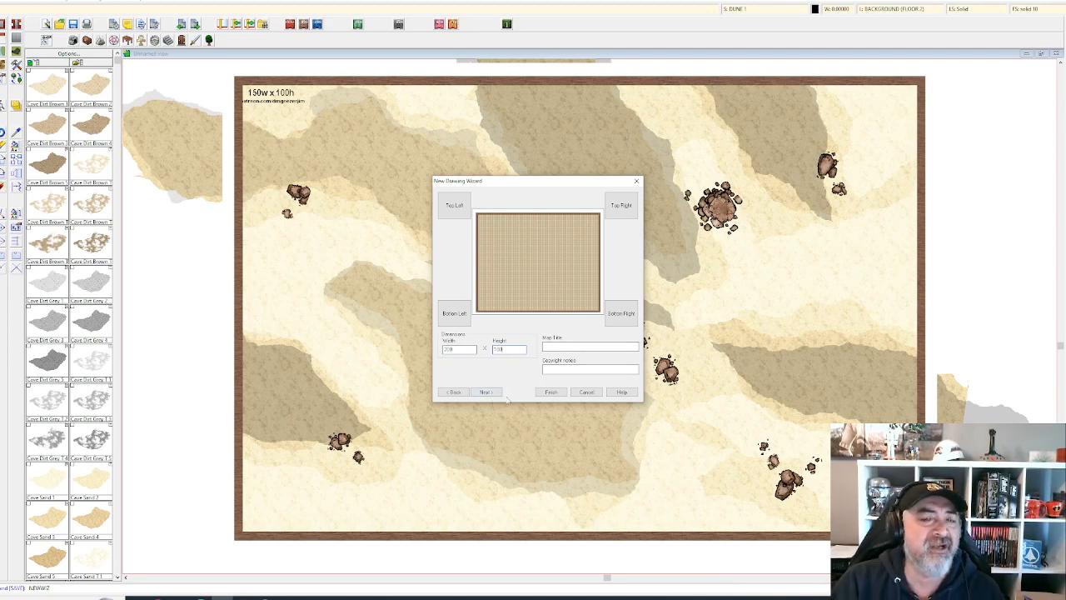
pyautogui.click(493, 394)
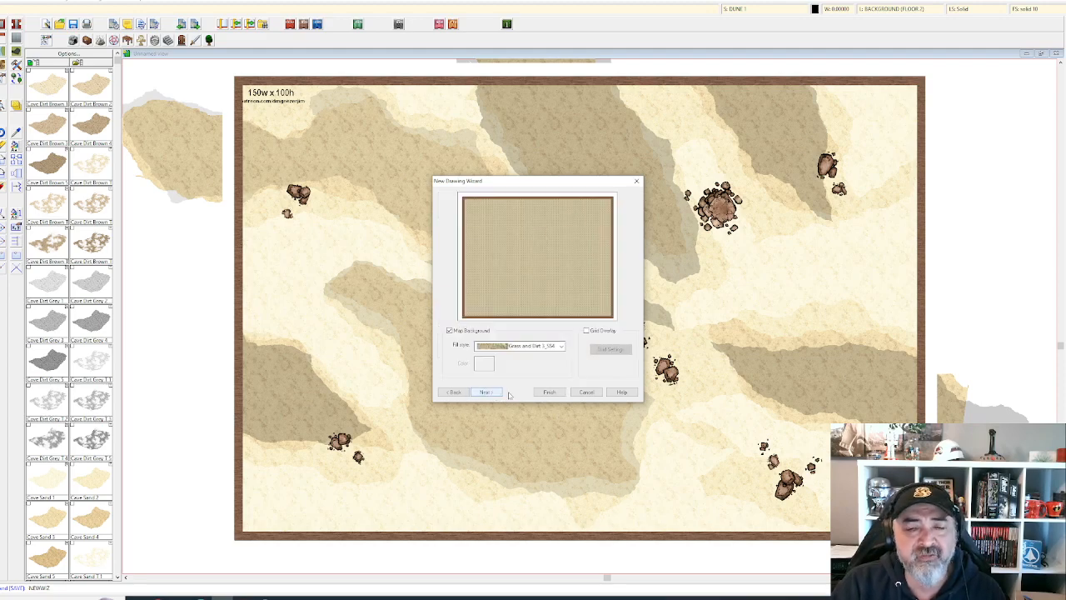
# - Use Sand 2_SS4 as the new map's background fill and finish the wizard without multiple levels
pyautogui.click(562, 346)
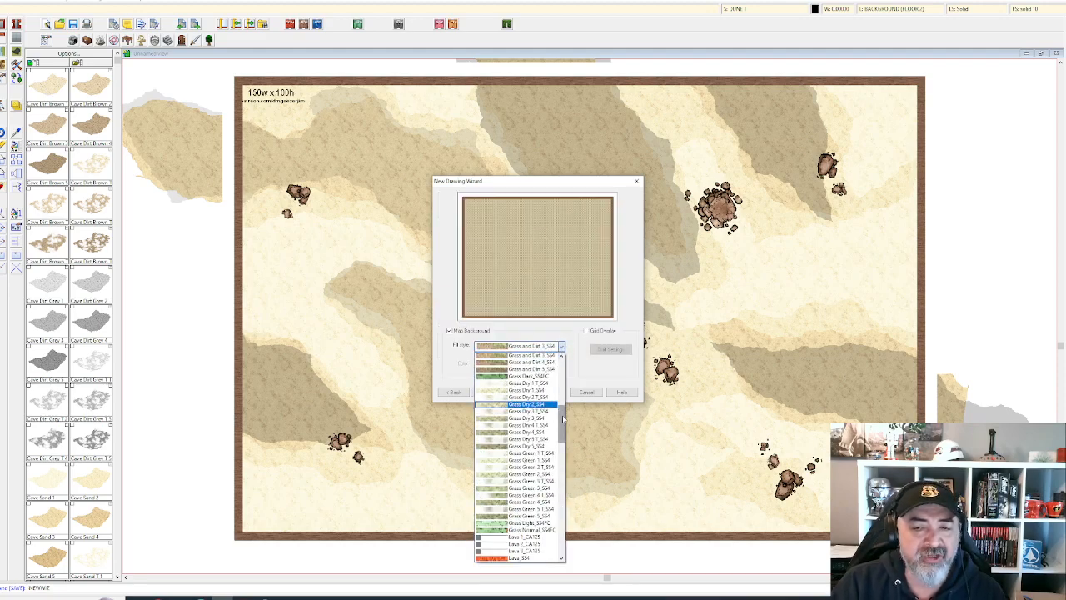
pyautogui.moveTo(564, 423); pyautogui.dragTo(575, 454)
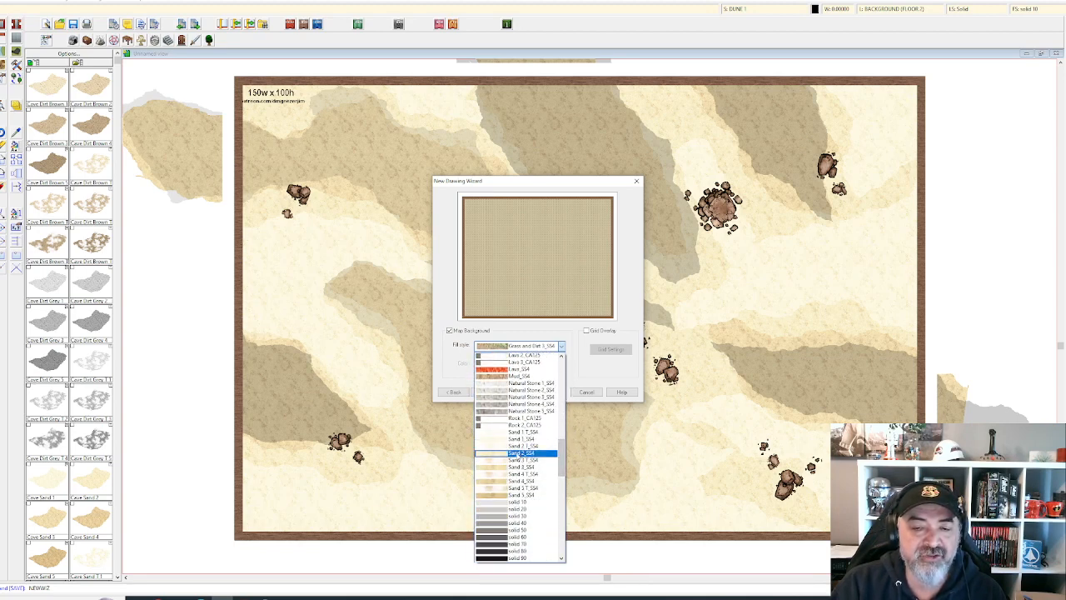
pyautogui.click(500, 457)
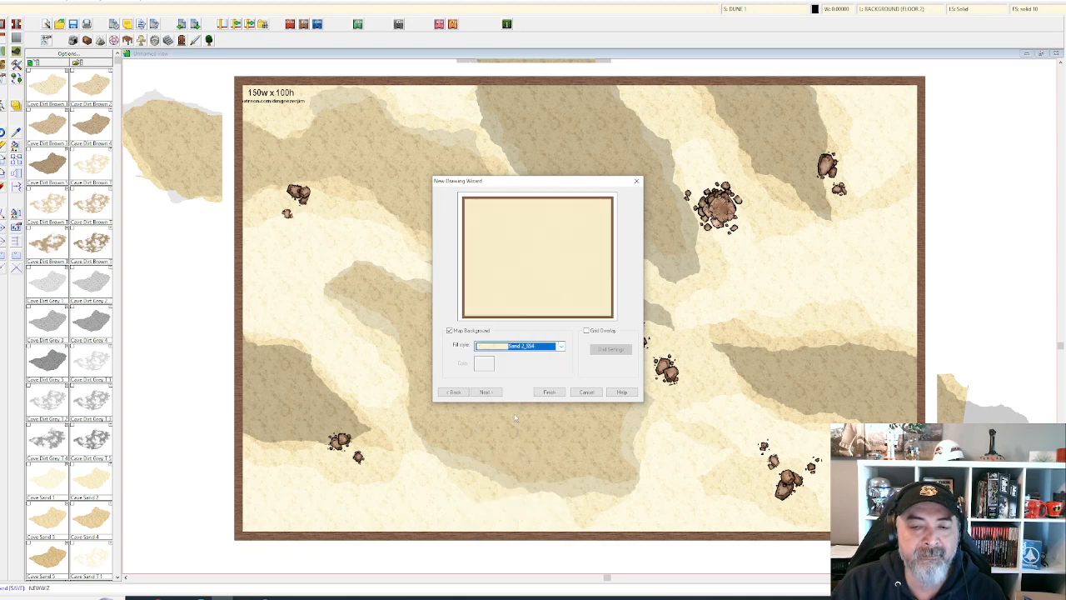
pyautogui.click(488, 392)
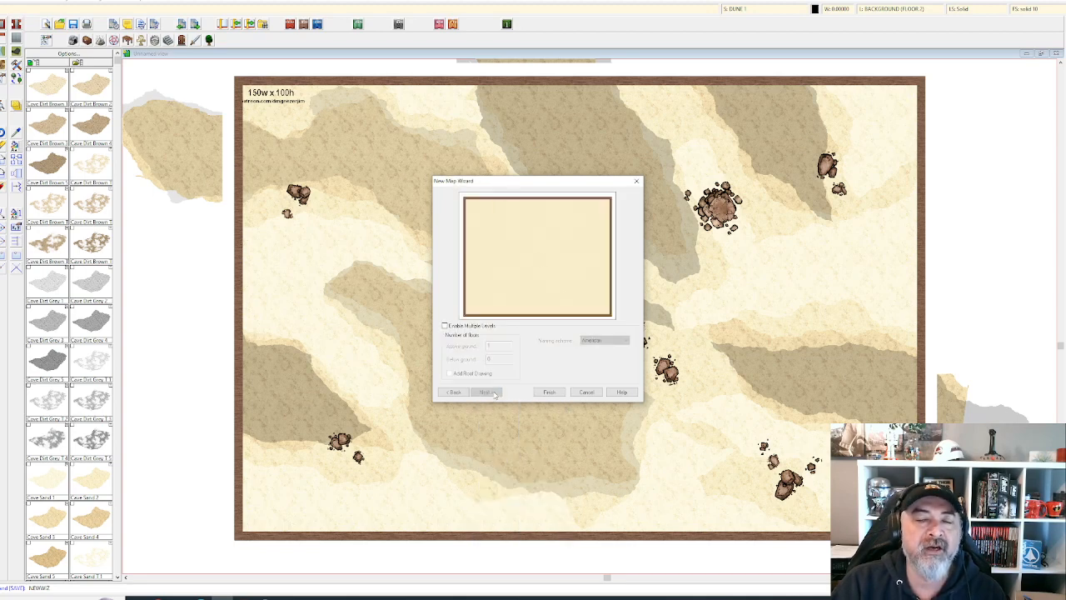
pyautogui.click(550, 392)
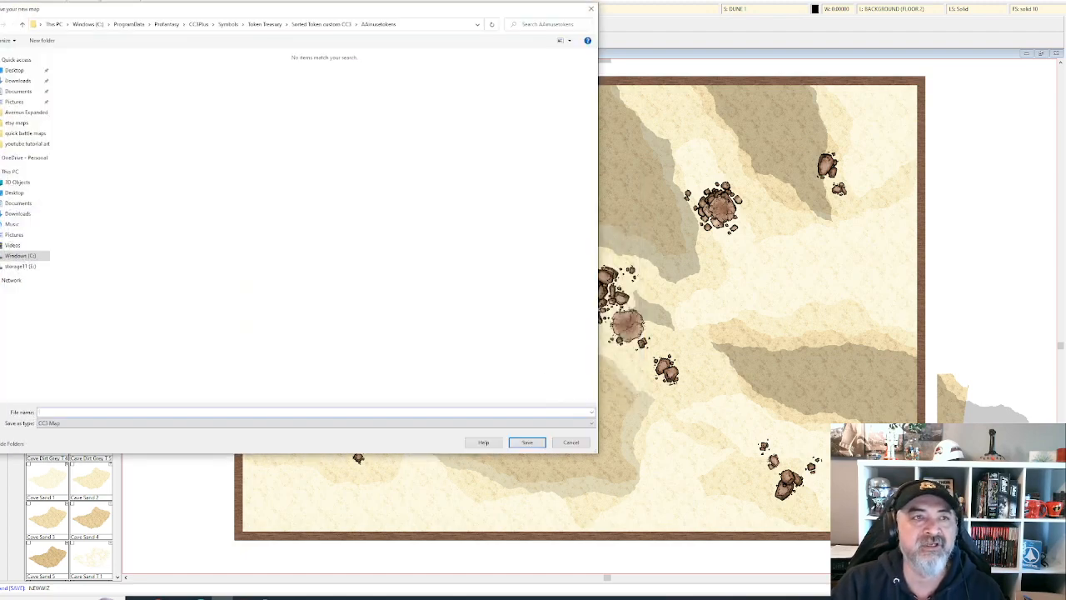
# - Save the new map as "deserttest2 ss4v2" in the quick battle maps folder within CC3 master map files on the Desktop
pyautogui.click(18, 71)
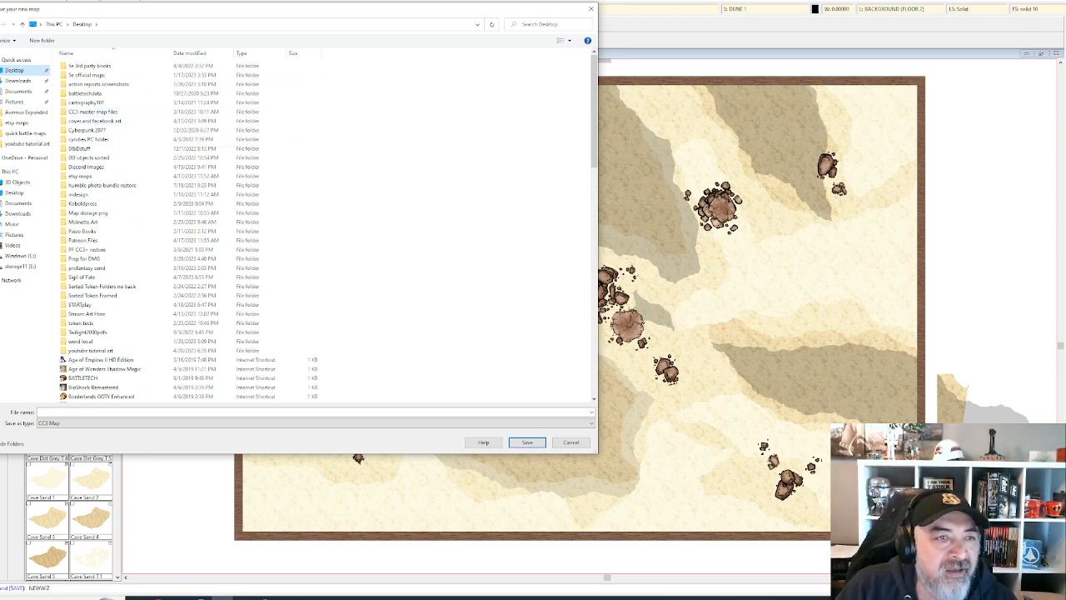
pyautogui.doubleClick(116, 112)
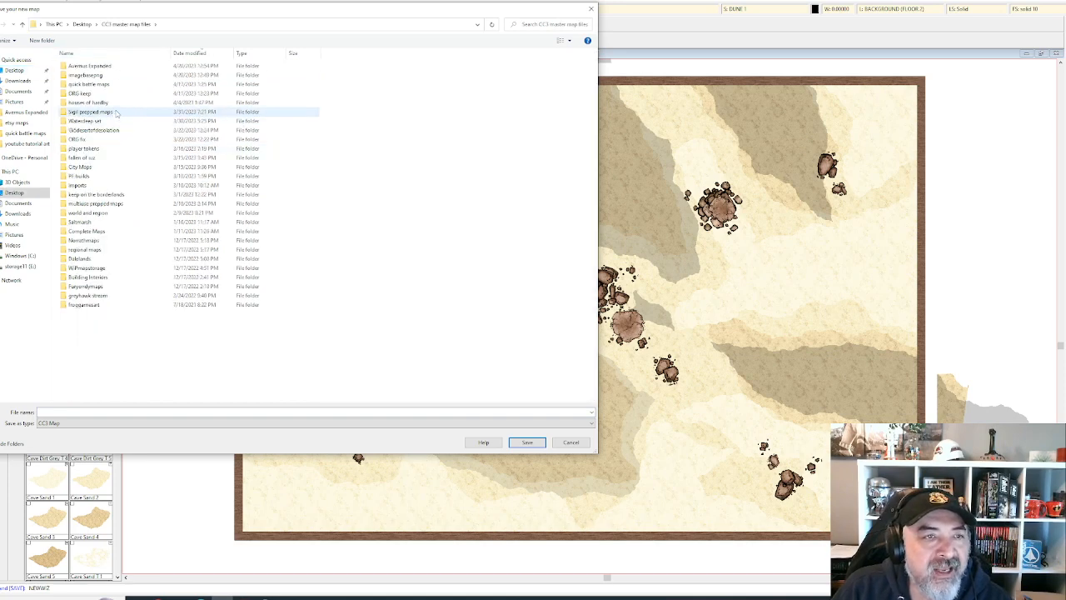
pyautogui.doubleClick(107, 84)
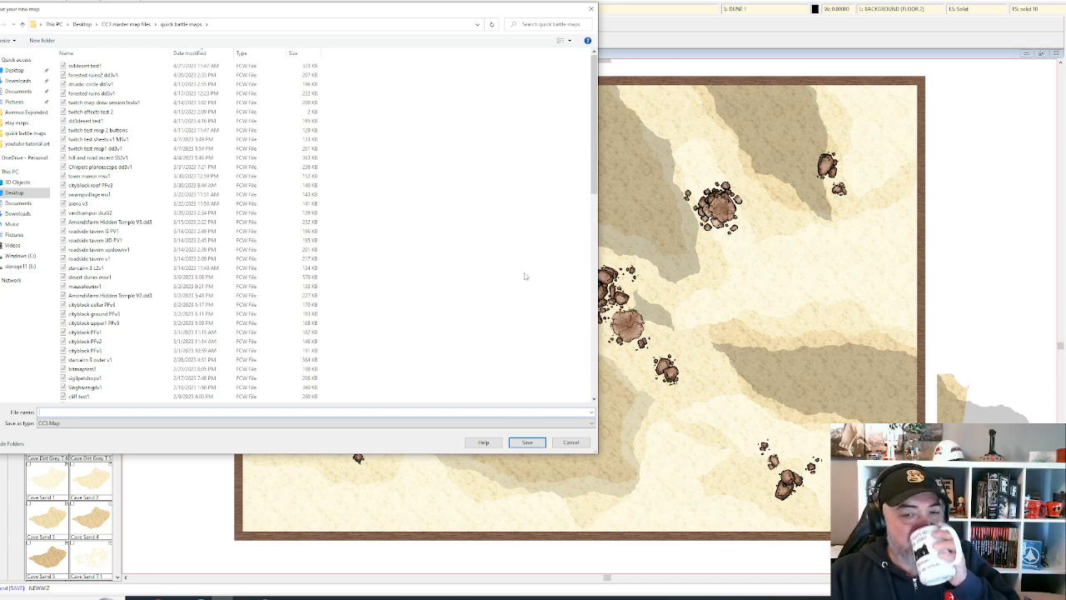
pyautogui.click(119, 412)
pyautogui.write('ss2d')
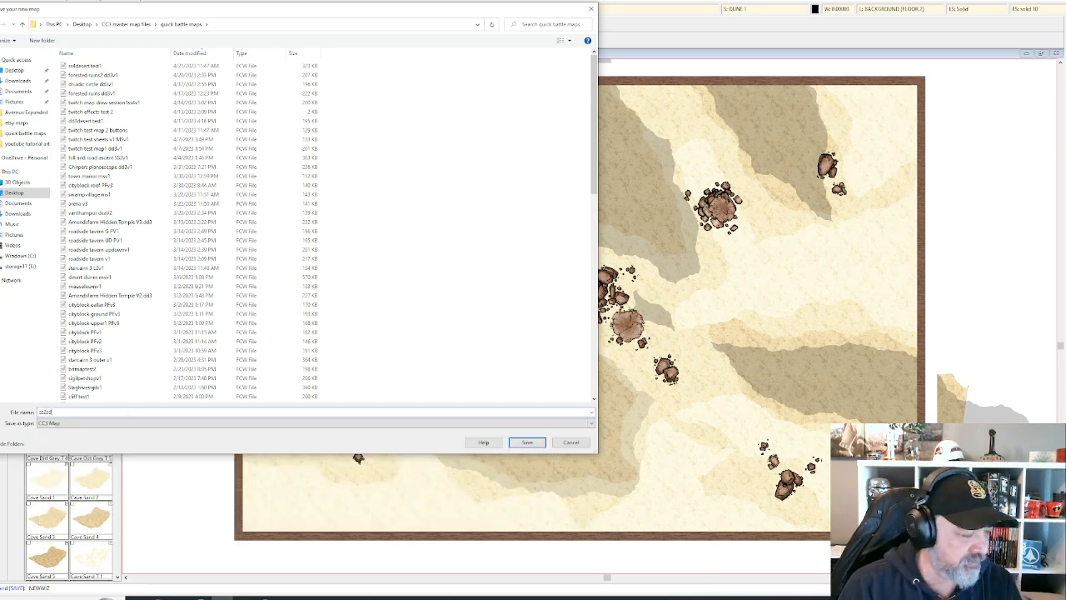
pyautogui.press('BackSpace')
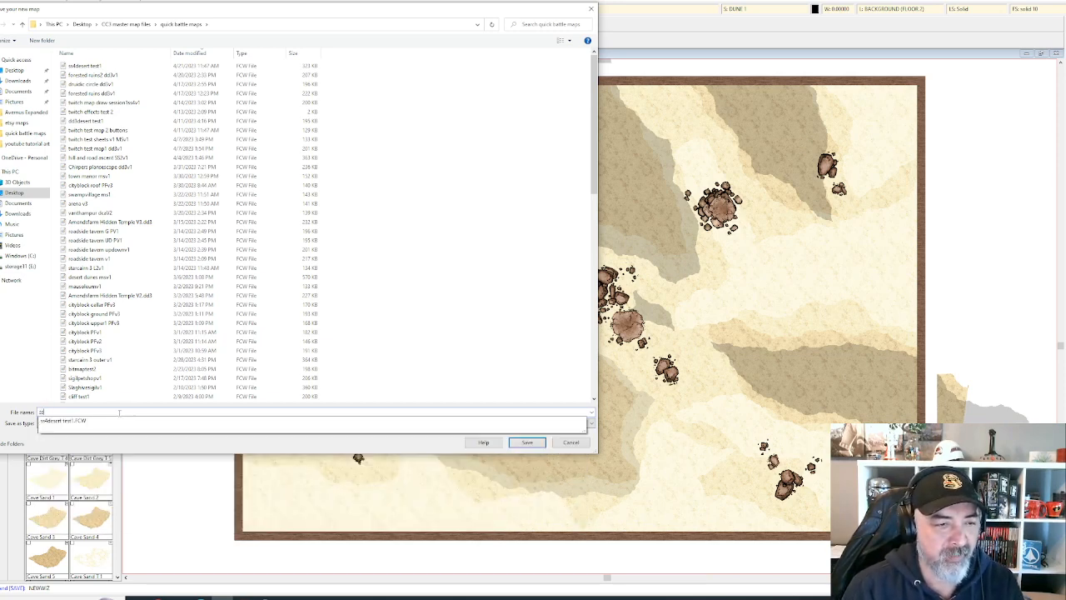
pyautogui.press('BackSpace')
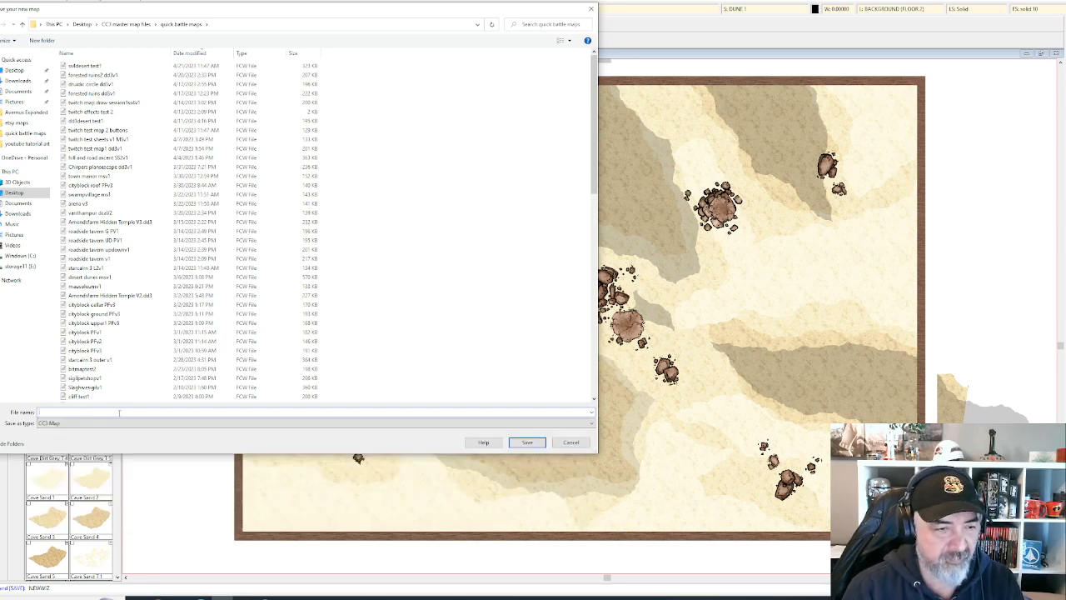
pyautogui.write('desert2')
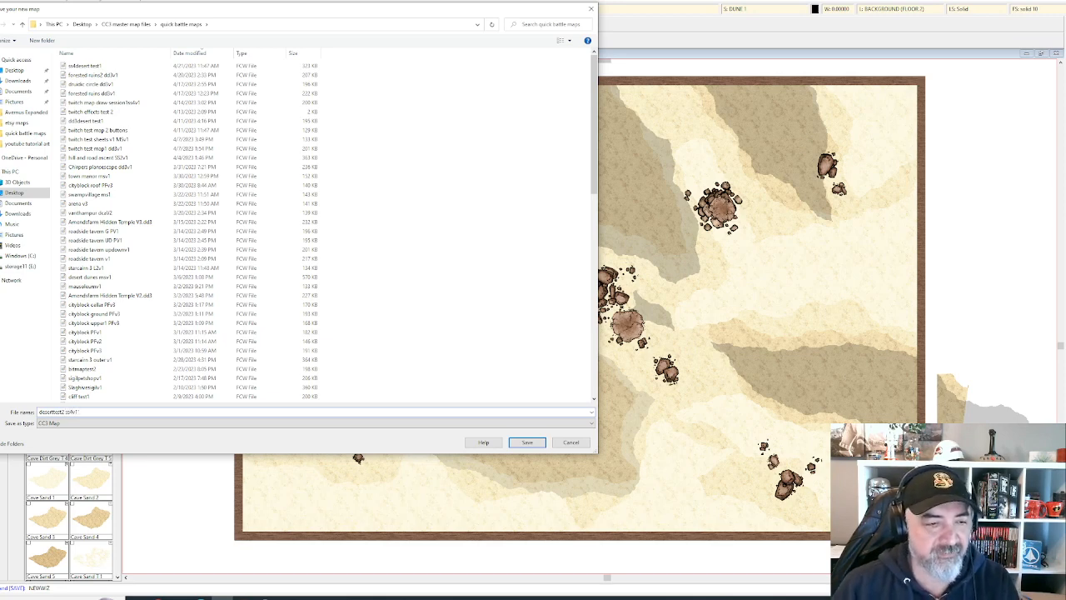
pyautogui.write('2')
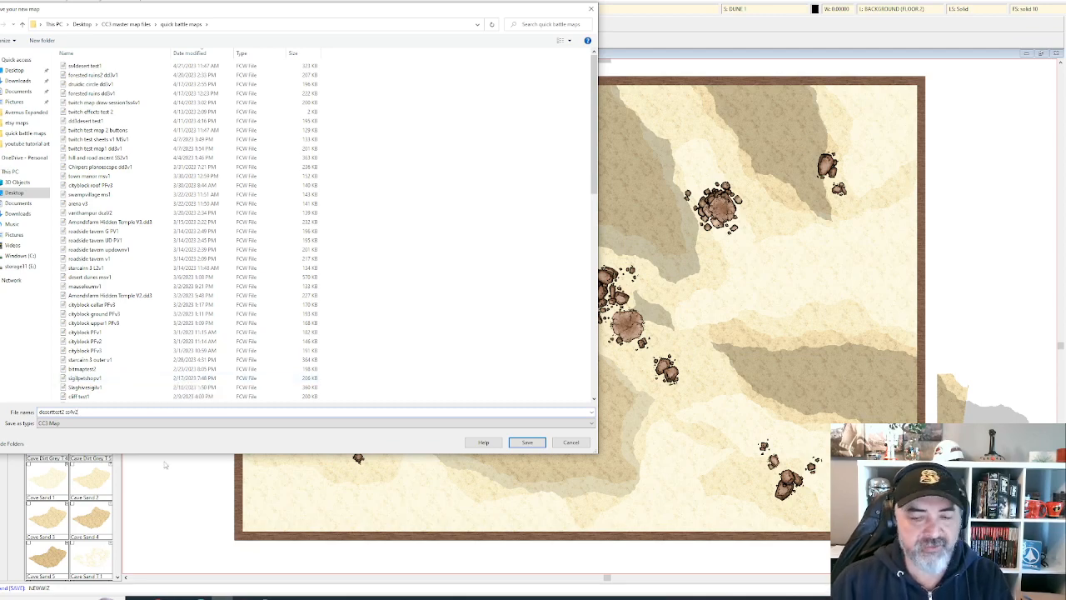
pyautogui.click(527, 442)
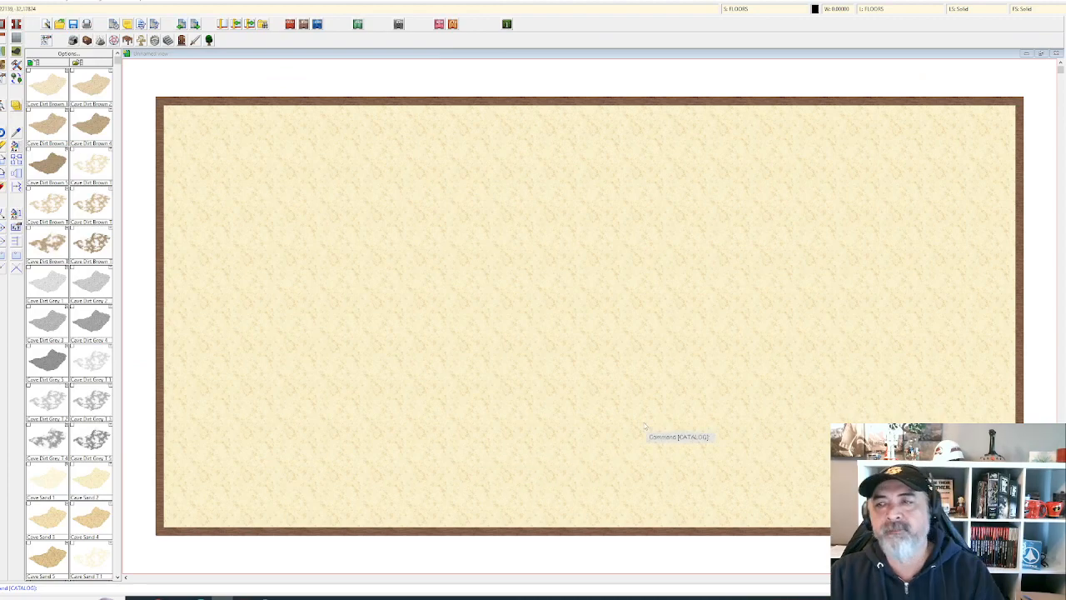
# - Set the Global Sun azimuth to 100 and apply the lighting to the new sand map
pyautogui.moveTo(675, 360); pyautogui.dragTo(660, 321)
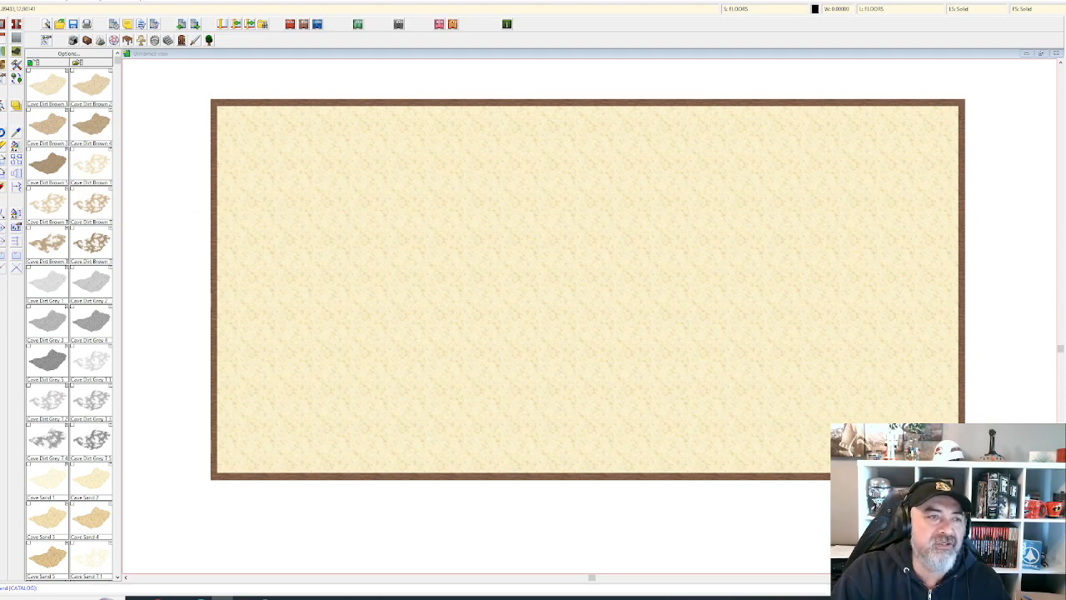
pyautogui.click(15, 105)
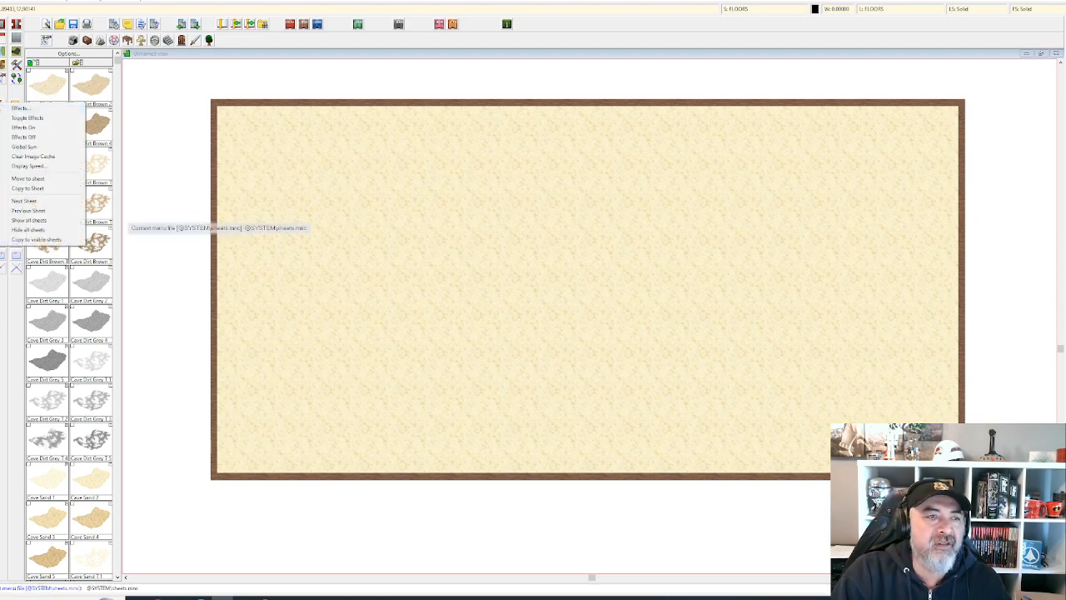
pyautogui.click(150, 94)
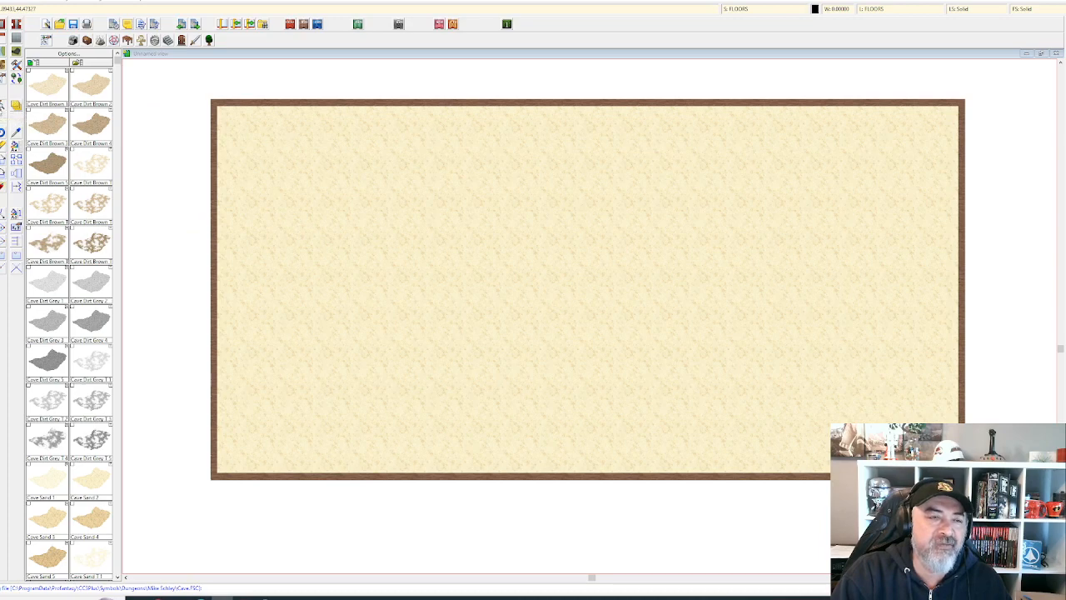
pyautogui.click(15, 105)
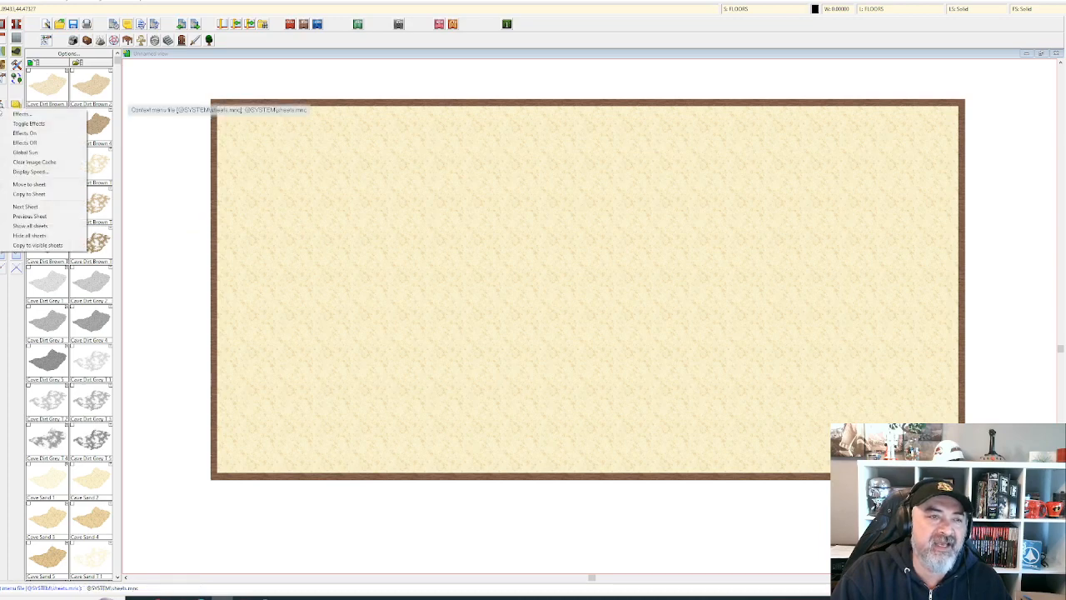
pyautogui.click(40, 154)
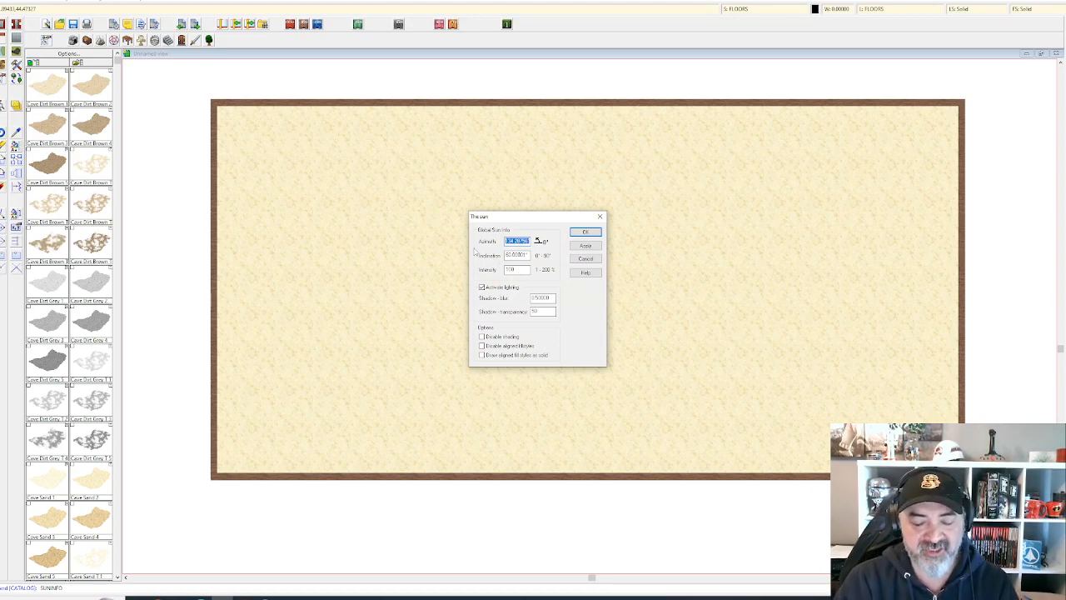
pyautogui.write('100')
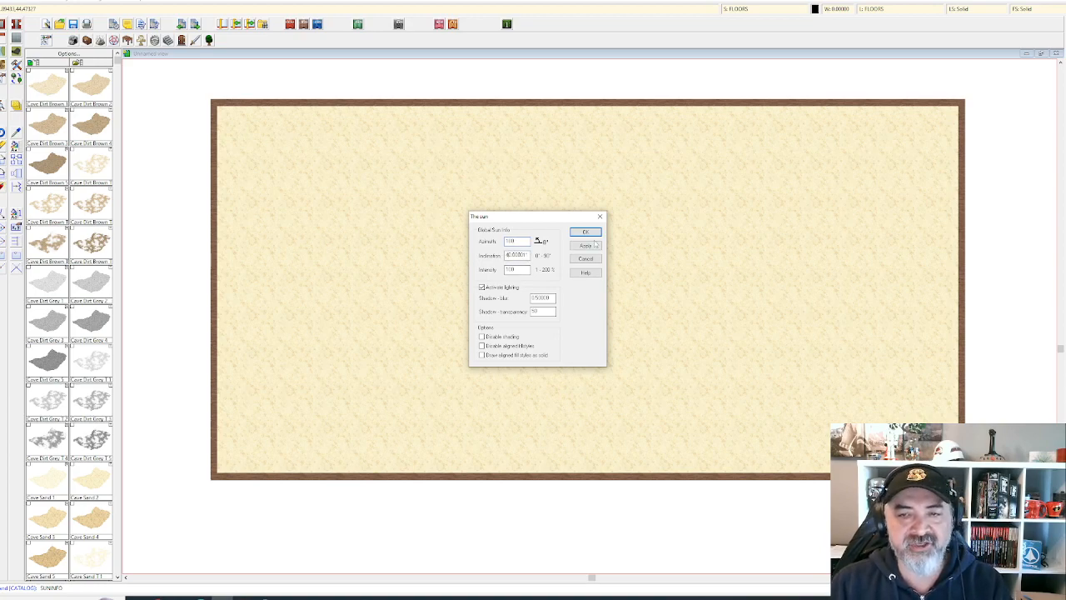
pyautogui.click(593, 244)
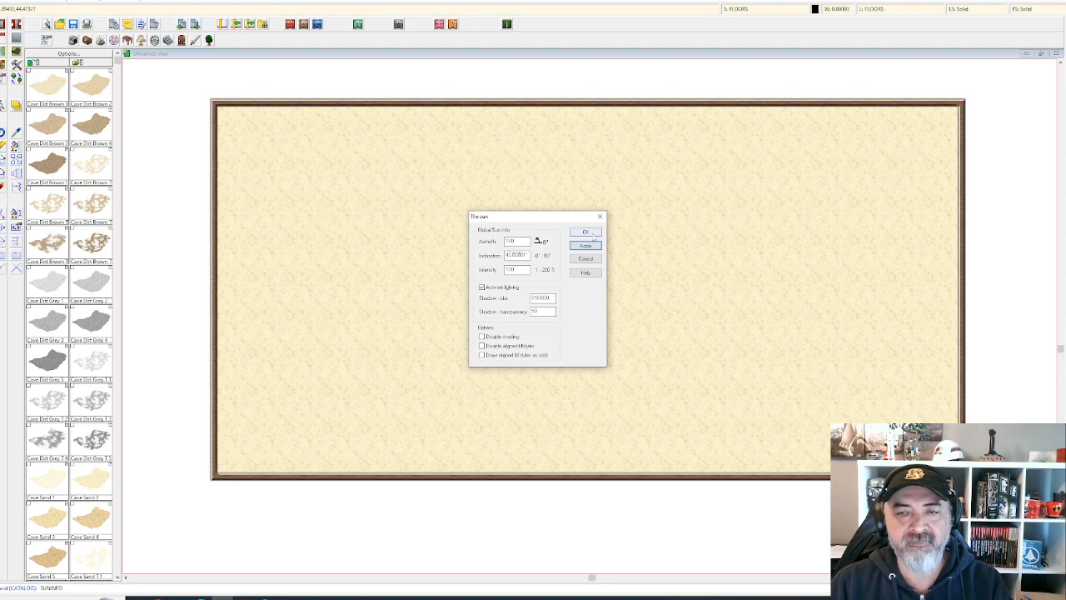
pyautogui.click(592, 235)
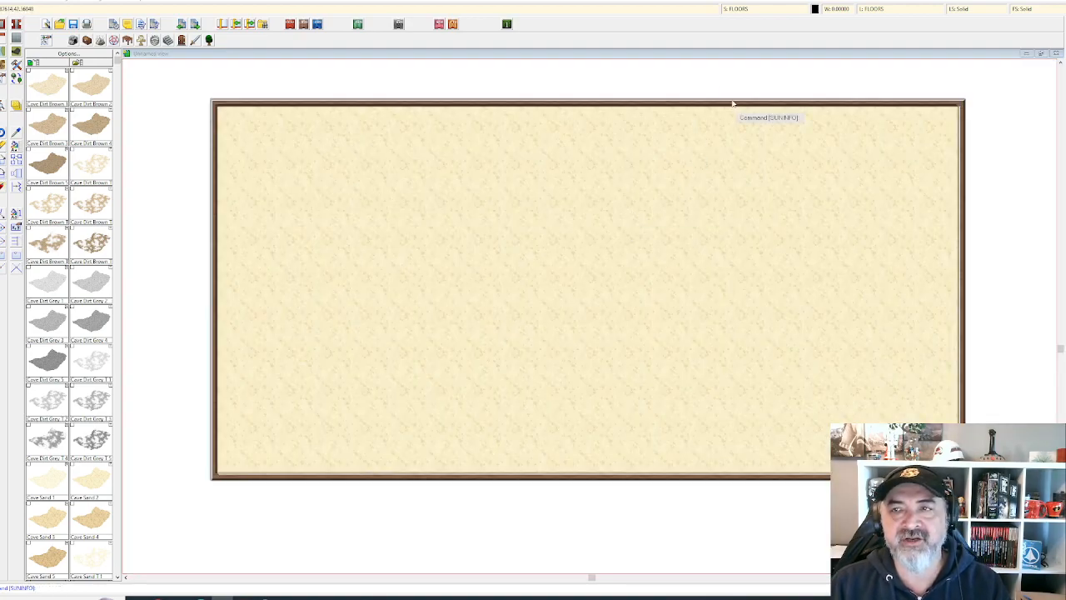
# - Place a Tree b symbol on the sand map to check the direction of its sun shadow
pyautogui.click(211, 41)
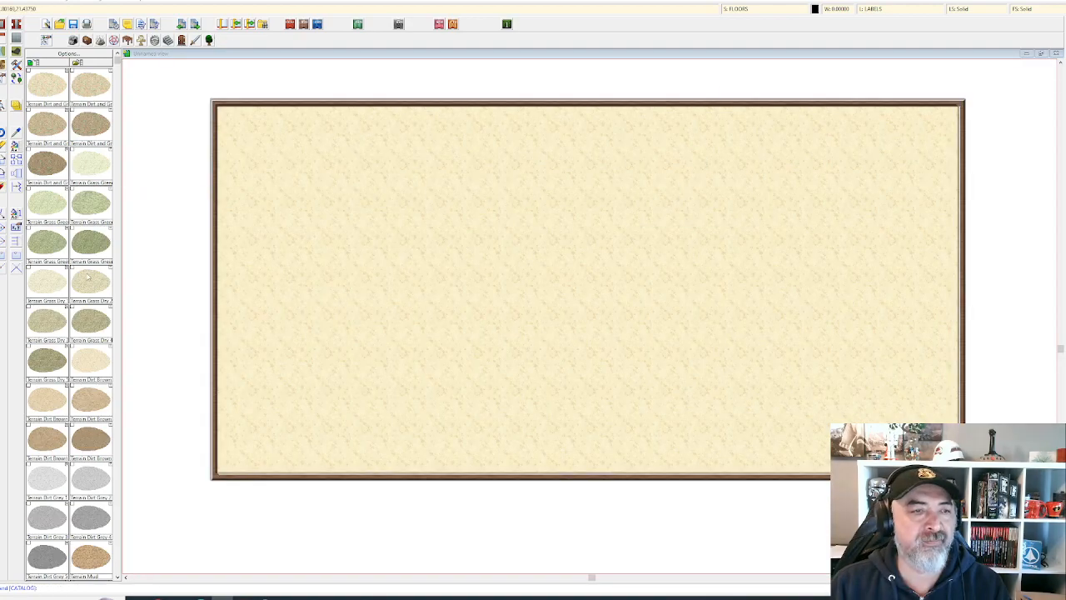
pyautogui.scroll(-3, 88, 278)
pyautogui.scroll(-5, 88, 278)
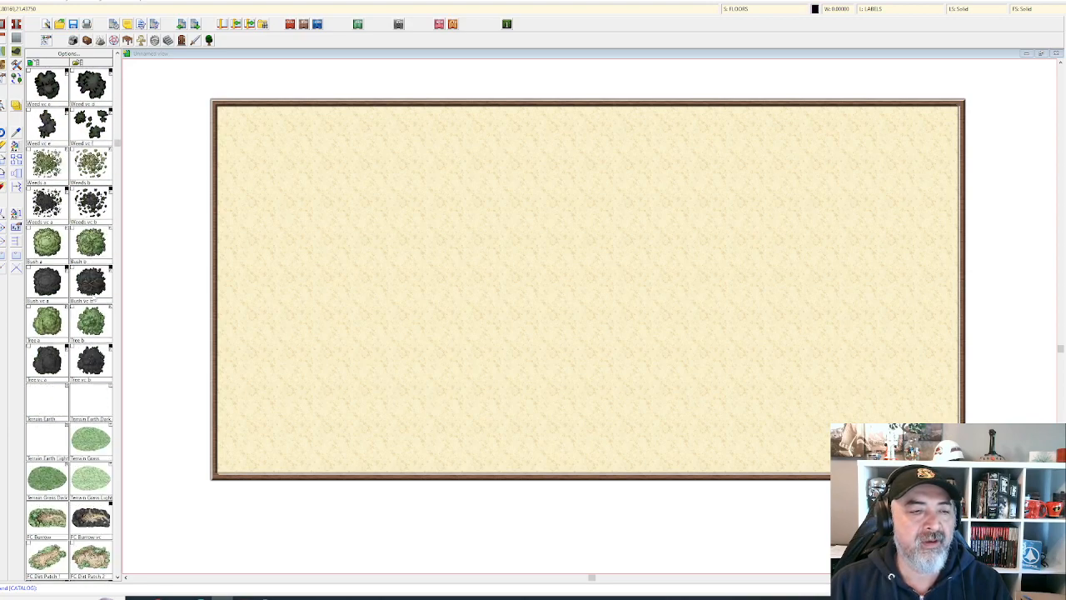
pyautogui.click(91, 321)
pyautogui.click(369, 250)
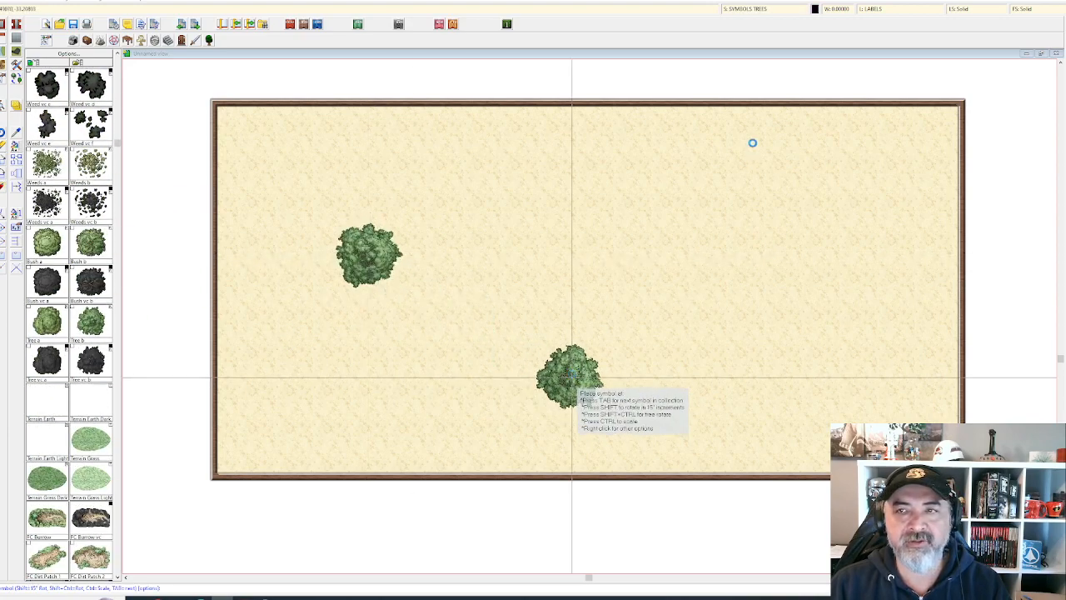
pyautogui.scroll(1, 566, 375)
pyautogui.scroll(1, 741, 109)
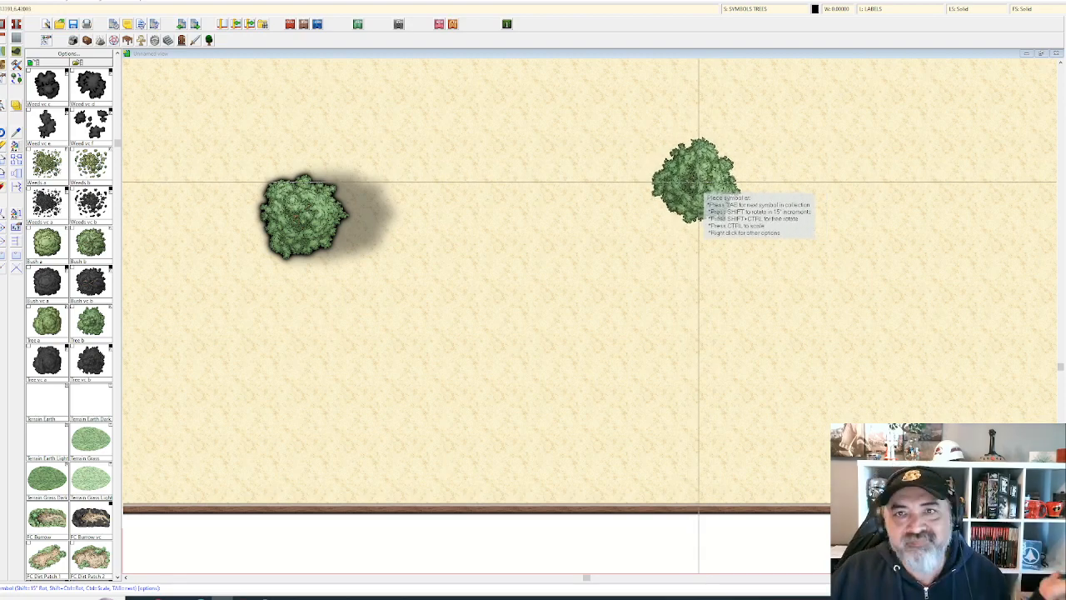
pyautogui.press('Escape')
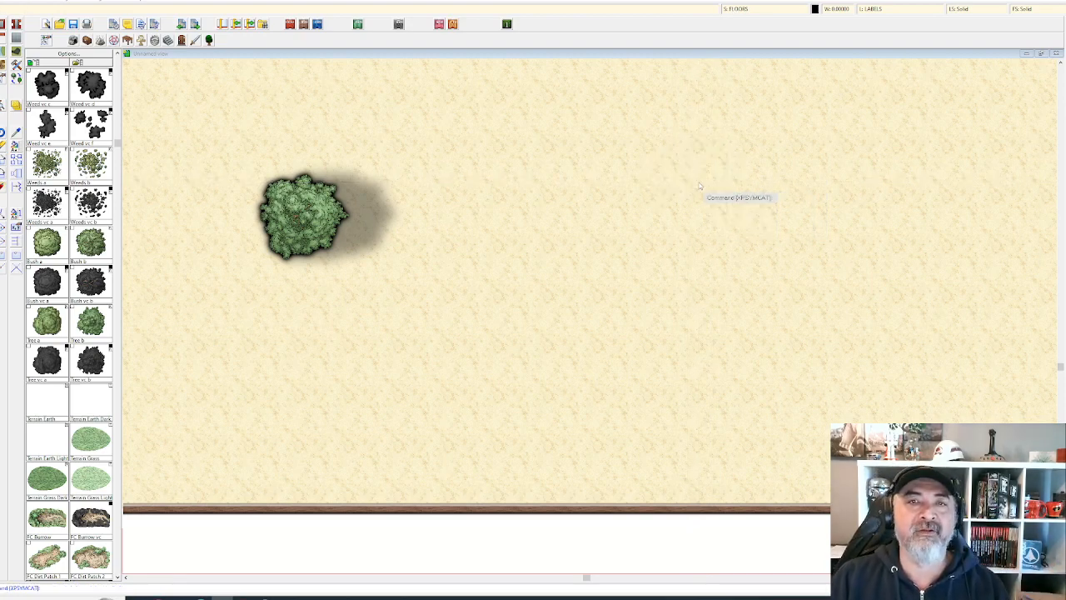
pyautogui.scroll(-2, 677, 195)
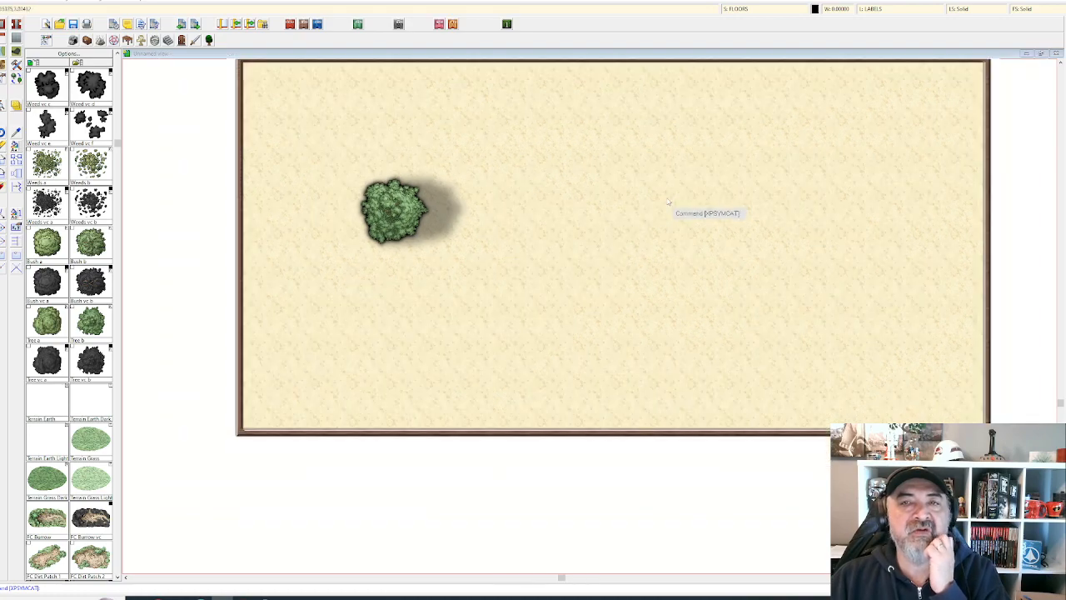
pyautogui.moveTo(638, 196); pyautogui.dragTo(635, 207)
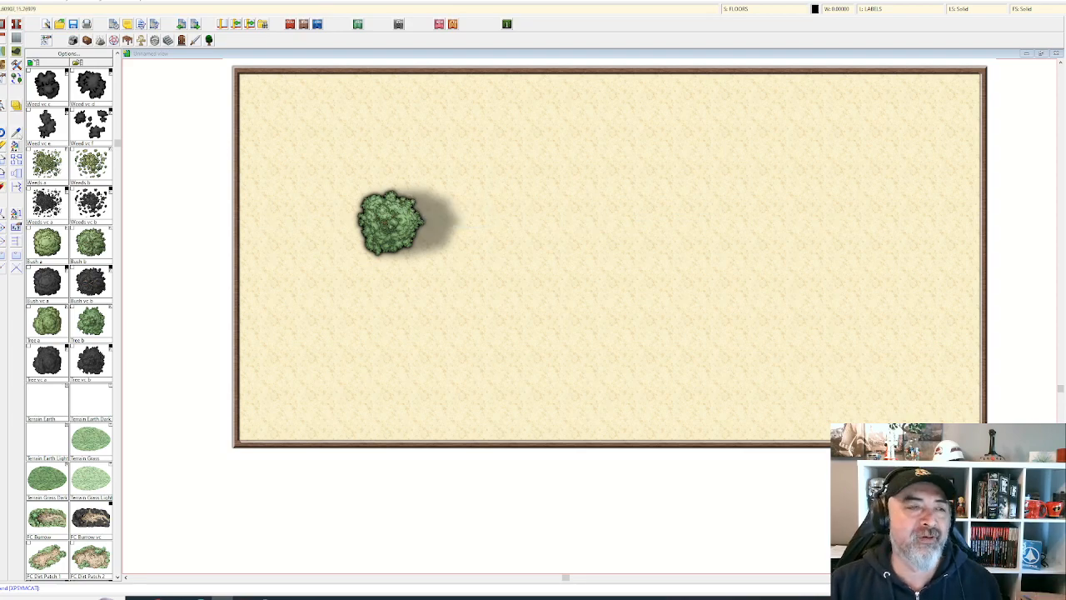
# - Erase the test tree from the sand map
pyautogui.rightClick(356, 224)
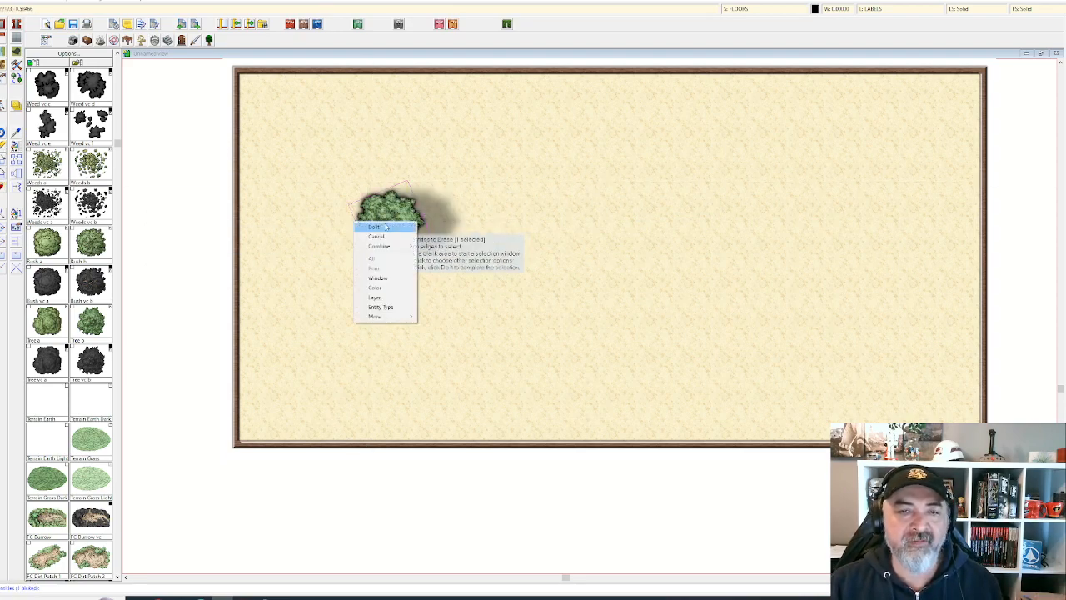
pyautogui.click(379, 226)
pyautogui.scroll(1, 379, 221)
# - Turn the sheet effects off and on again, applying each change, with the BACKGROUND sheet selected
pyautogui.click(749, 9)
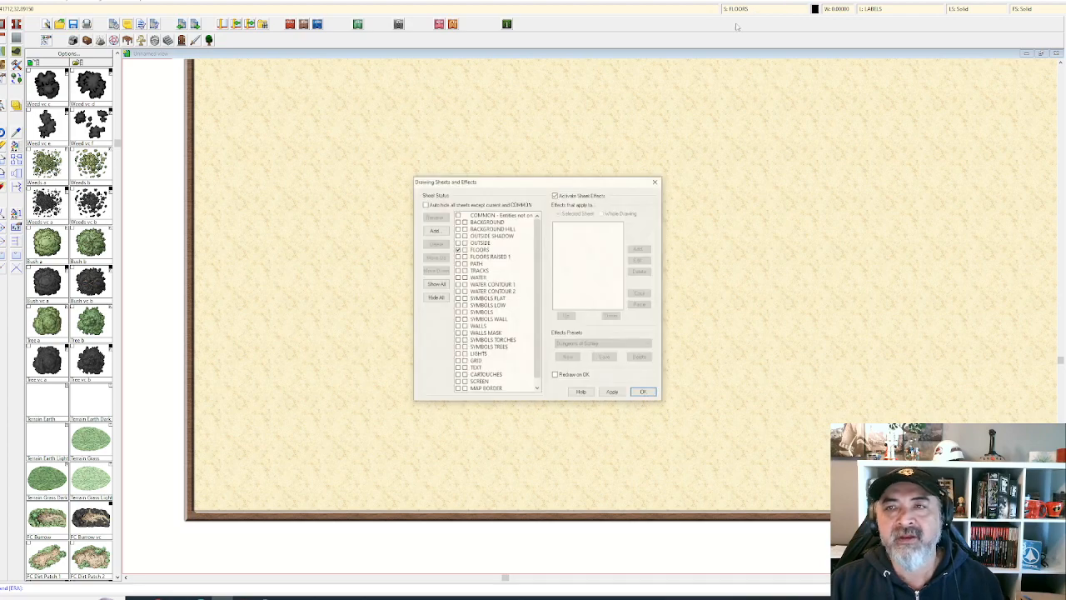
pyautogui.click(612, 393)
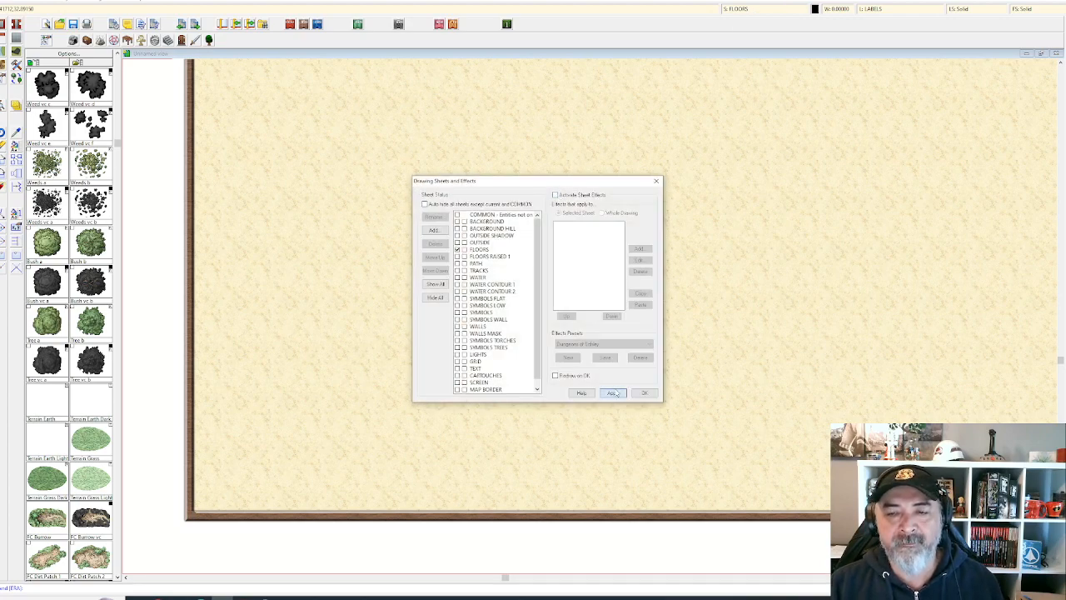
pyautogui.click(489, 222)
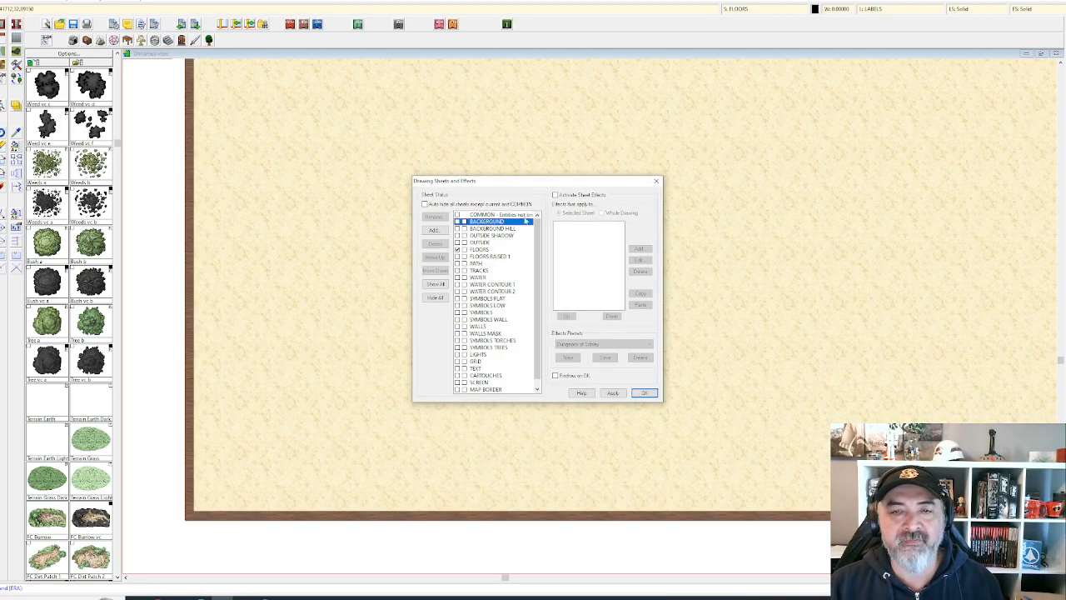
pyautogui.click(555, 194)
pyautogui.click(614, 392)
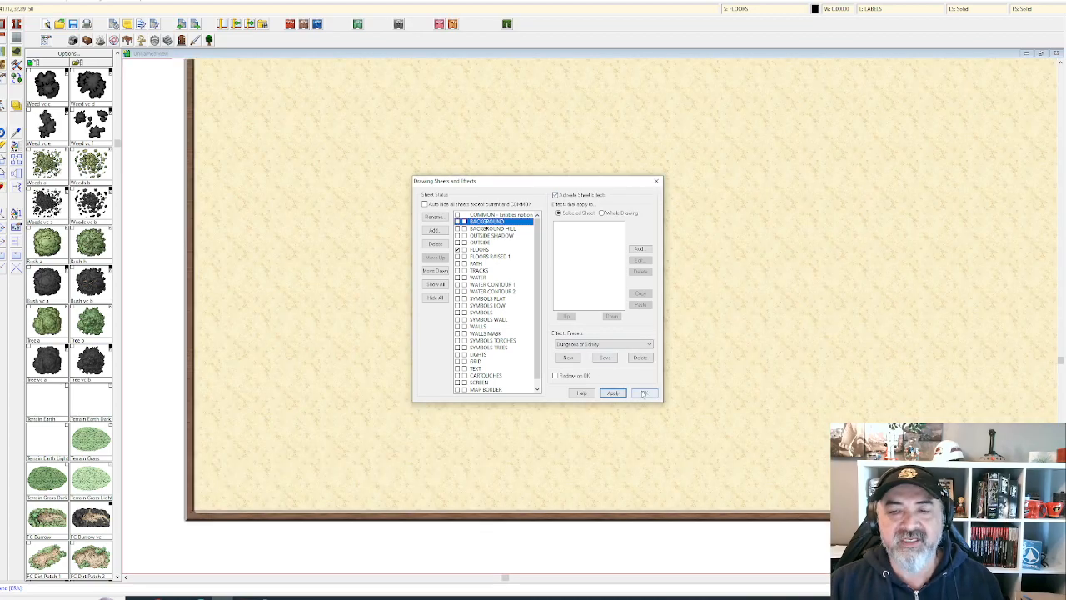
pyautogui.click(644, 392)
# - Load the "desert custom1" effects preset and add its missing sheets to the drawing
pyautogui.click(738, 8)
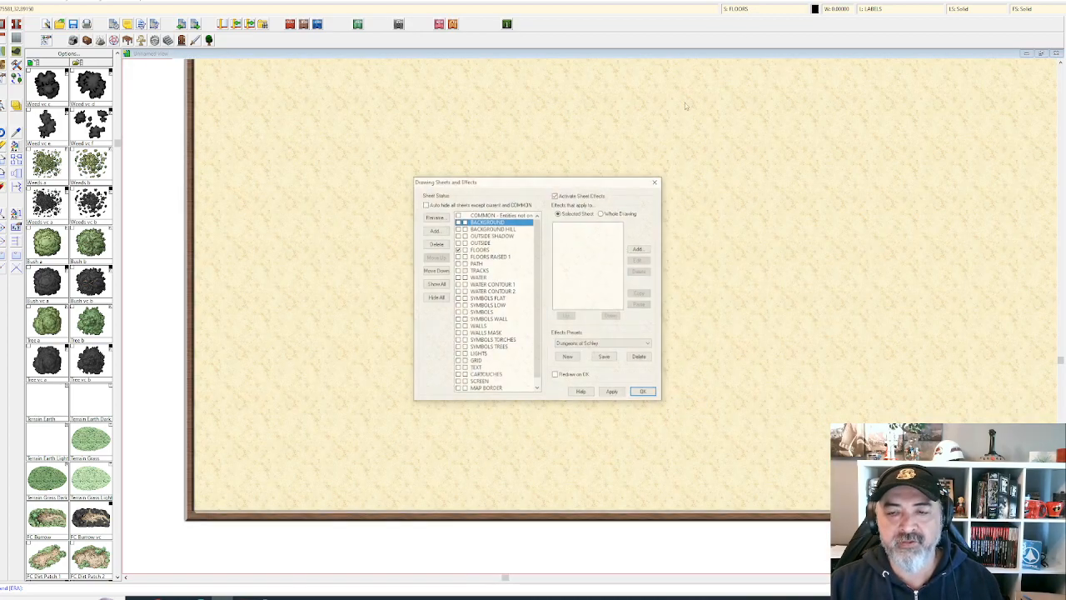
pyautogui.click(649, 344)
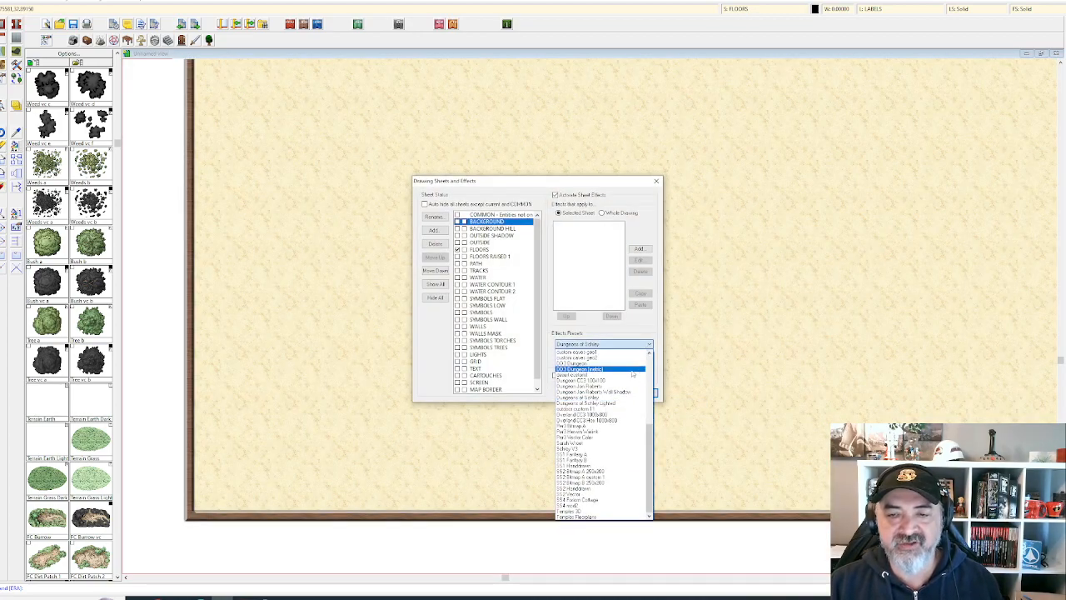
pyautogui.click(630, 377)
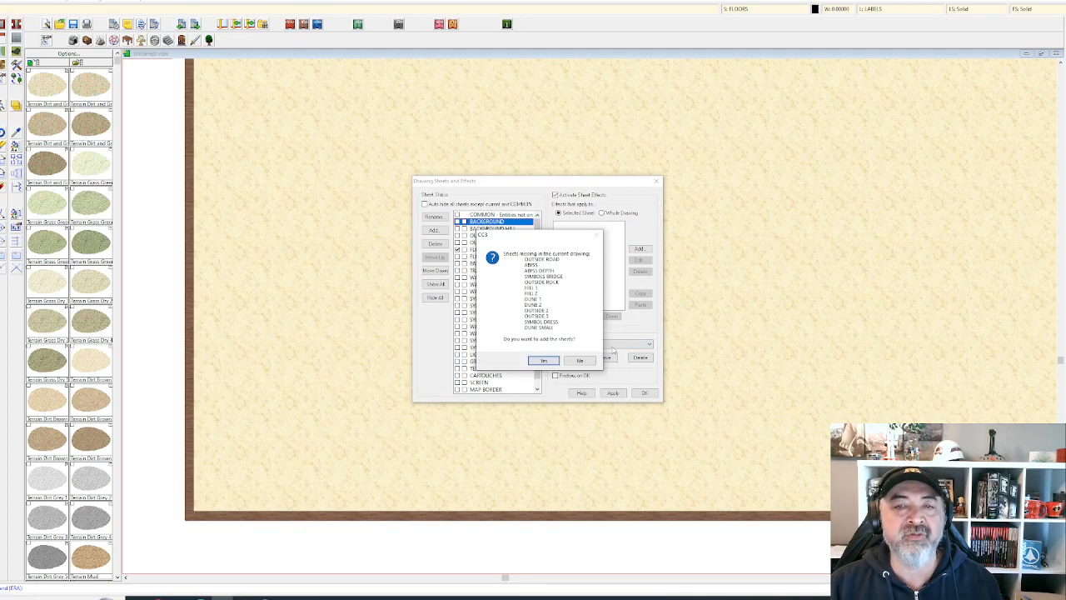
pyautogui.click(543, 360)
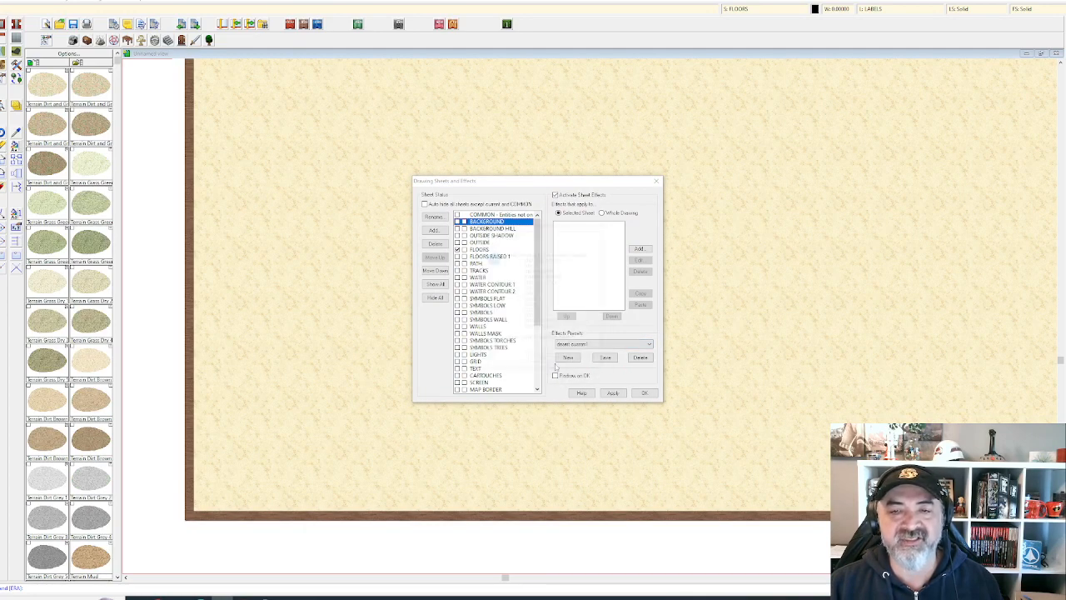
# - Move the HILL 1, HILL 2, DUNE 1 and DUNE 2 sheets up the sheet order to directly after FLOORS
pyautogui.scroll(-5, 514, 328)
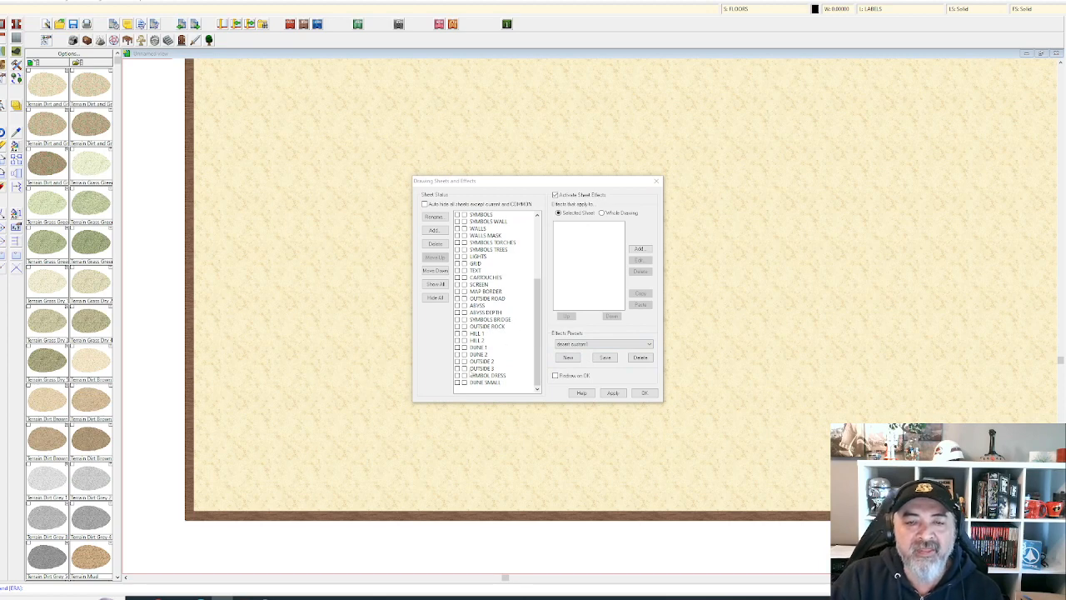
pyautogui.click(491, 335)
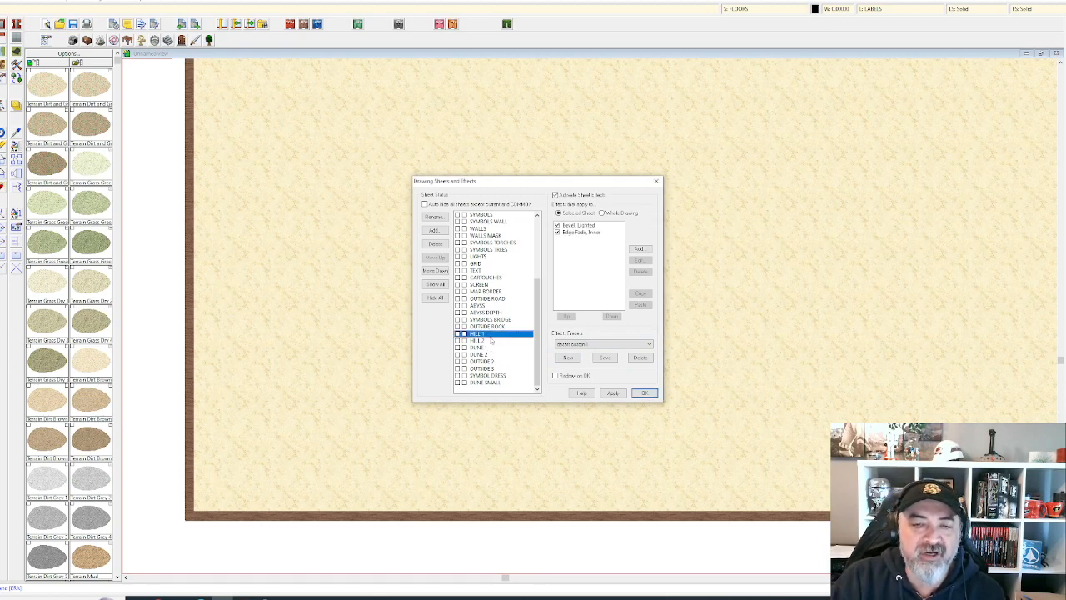
pyautogui.keyDown('shift'); pyautogui.click(492, 354); pyautogui.keyUp('shift')
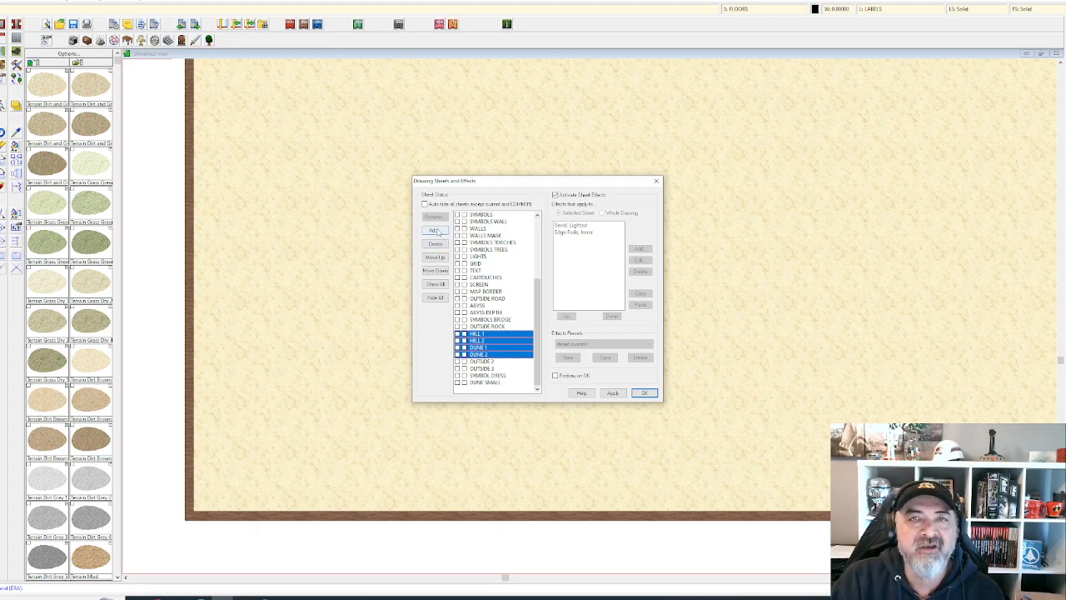
pyautogui.click(434, 230)
pyautogui.click(577, 301)
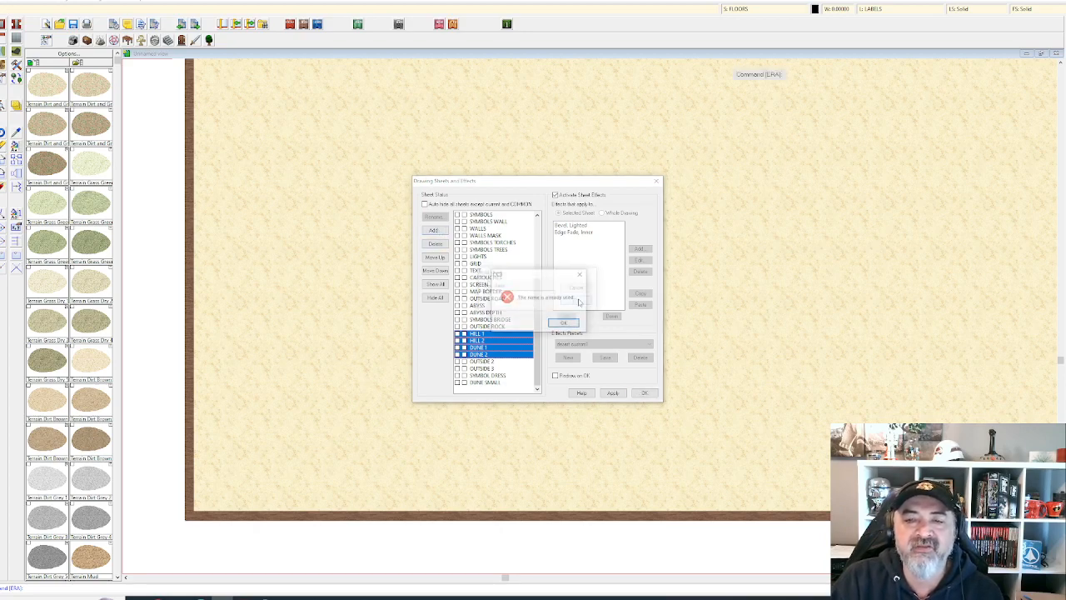
pyautogui.click(565, 321)
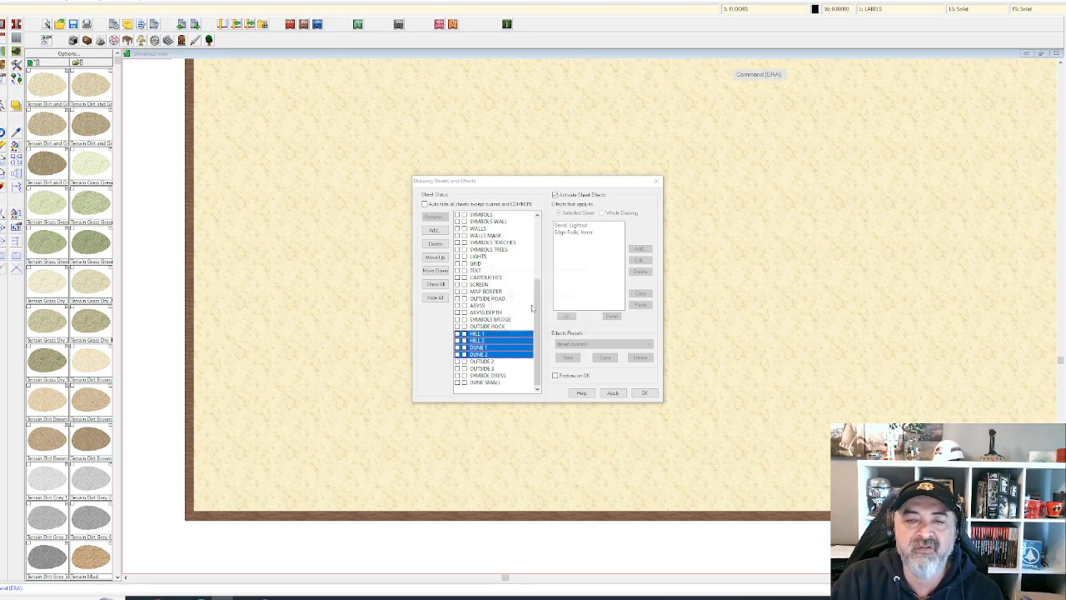
pyautogui.click(435, 258)
pyautogui.click(435, 258)
pyautogui.click(435, 259)
pyautogui.click(435, 258)
pyautogui.click(435, 258)
pyautogui.doubleClick(435, 259)
pyautogui.click(435, 259)
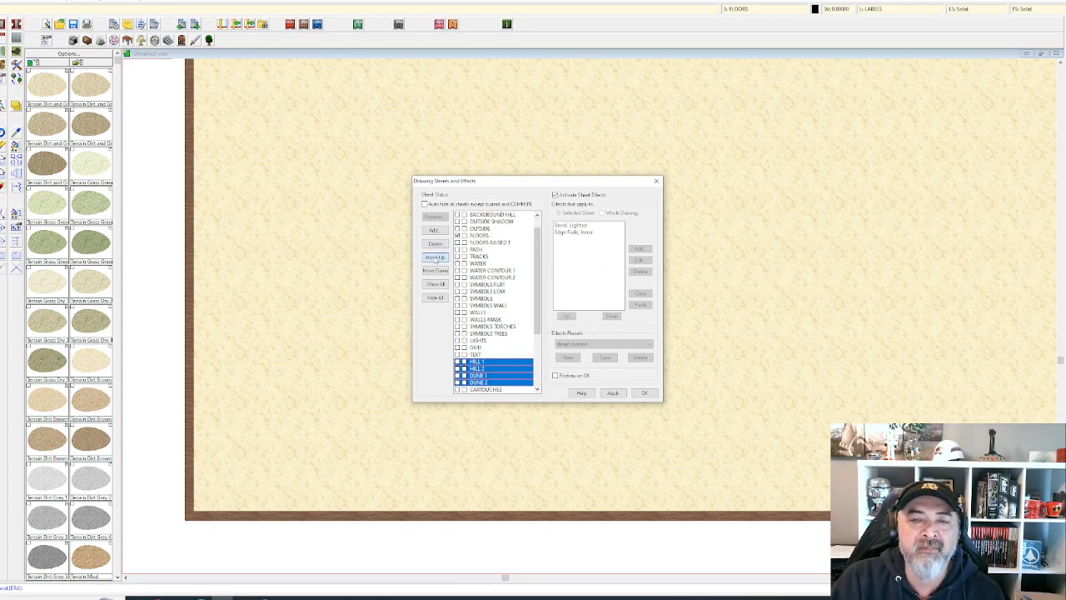
pyautogui.doubleClick(435, 259)
pyautogui.click(435, 259)
pyautogui.doubleClick(435, 259)
pyautogui.click(435, 259)
pyautogui.doubleClick(435, 259)
pyautogui.doubleClick(435, 259)
pyautogui.doubleClick(435, 259)
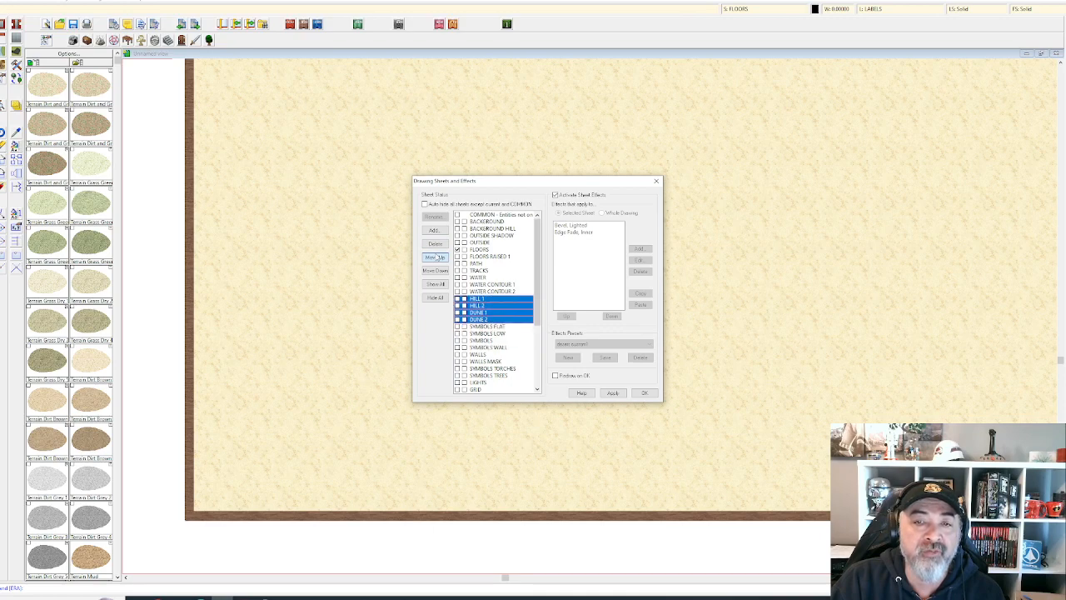
pyautogui.doubleClick(435, 259)
pyautogui.click(435, 259)
pyautogui.doubleClick(435, 259)
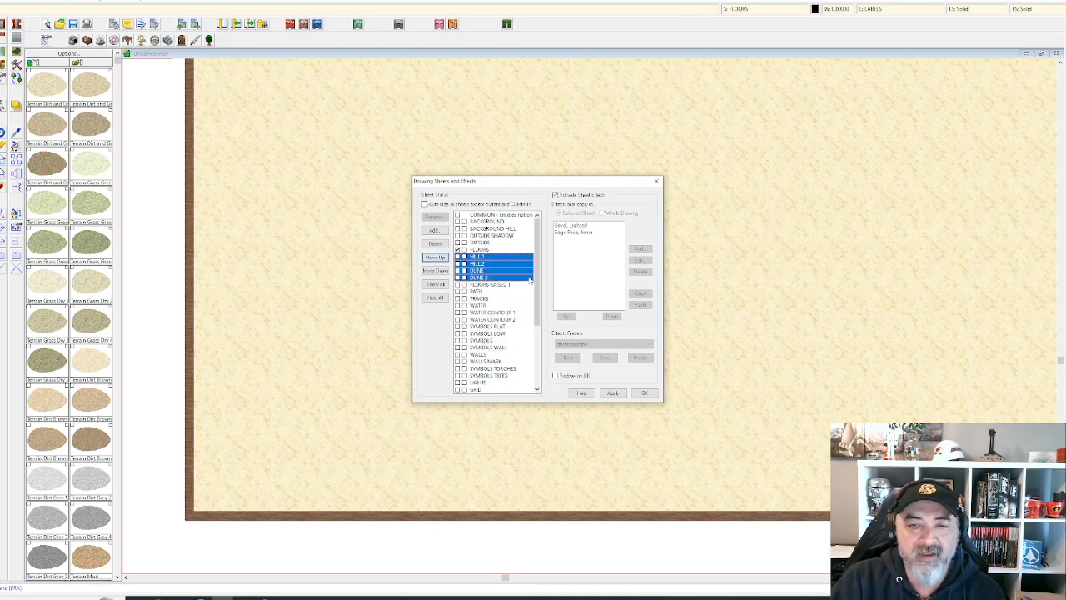
# - Move the DUNE SMALL sheet up to directly after DUNE 2 and apply the new sheet order
pyautogui.scroll(-5, 514, 304)
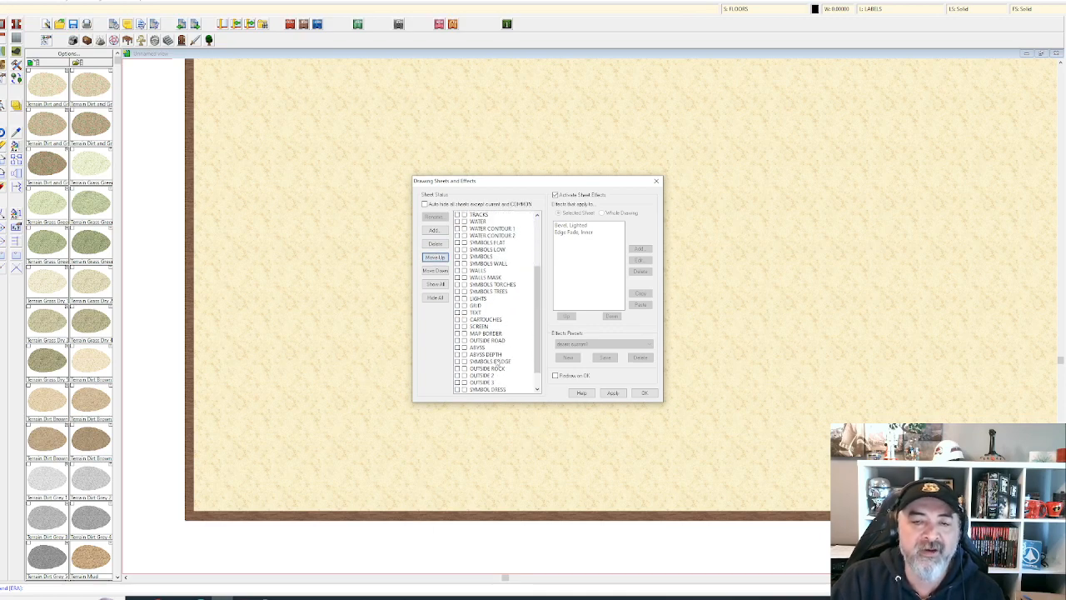
pyautogui.scroll(5, 496, 363)
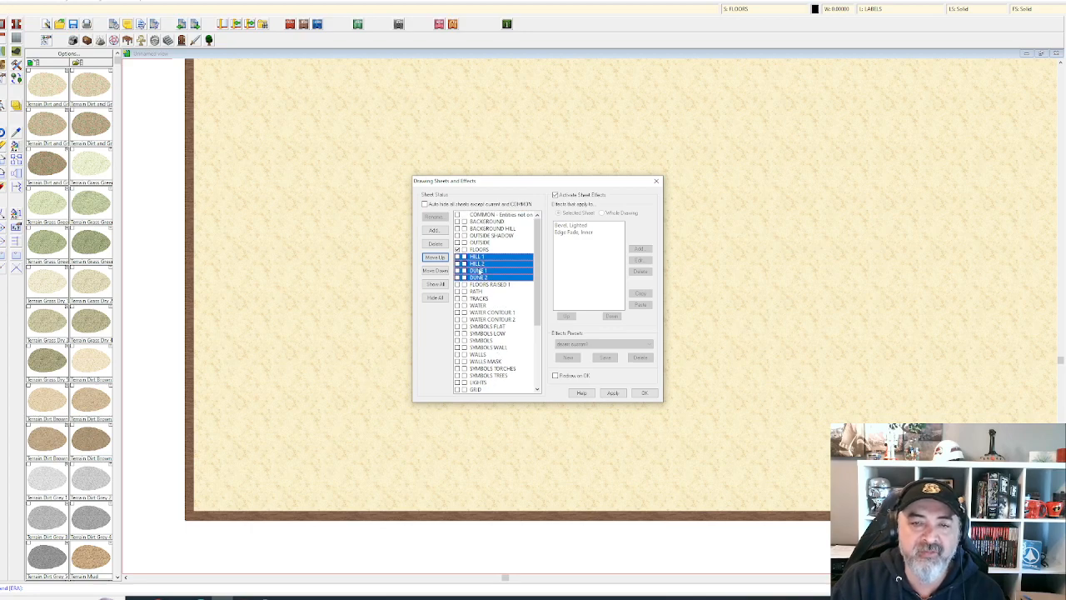
pyautogui.scroll(-5, 521, 317)
pyautogui.click(492, 383)
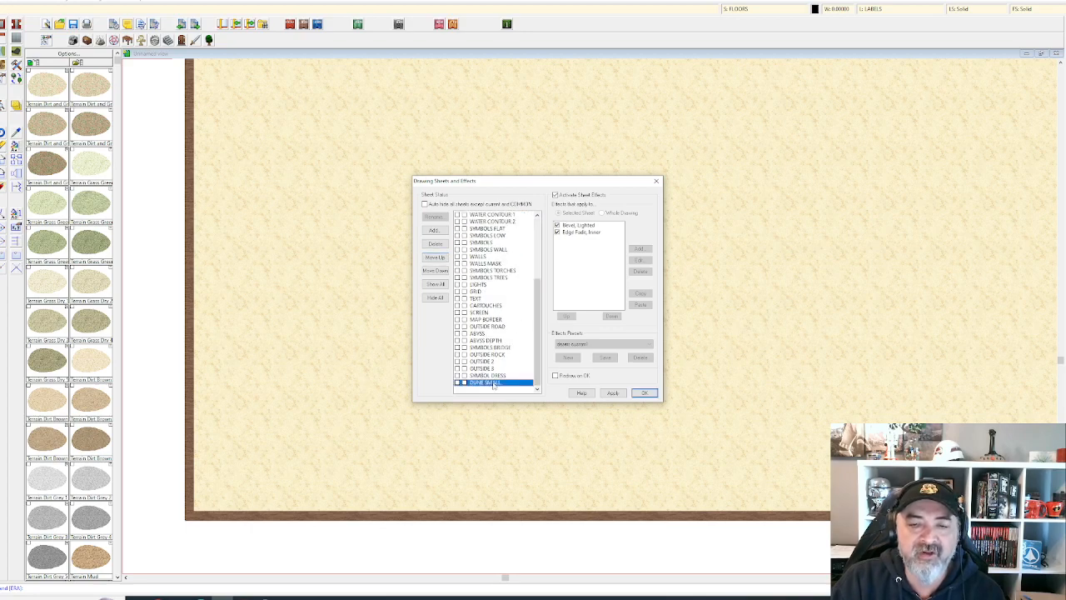
pyautogui.click(435, 257)
pyautogui.click(435, 257)
pyautogui.click(435, 257)
pyautogui.click(435, 258)
pyautogui.click(435, 257)
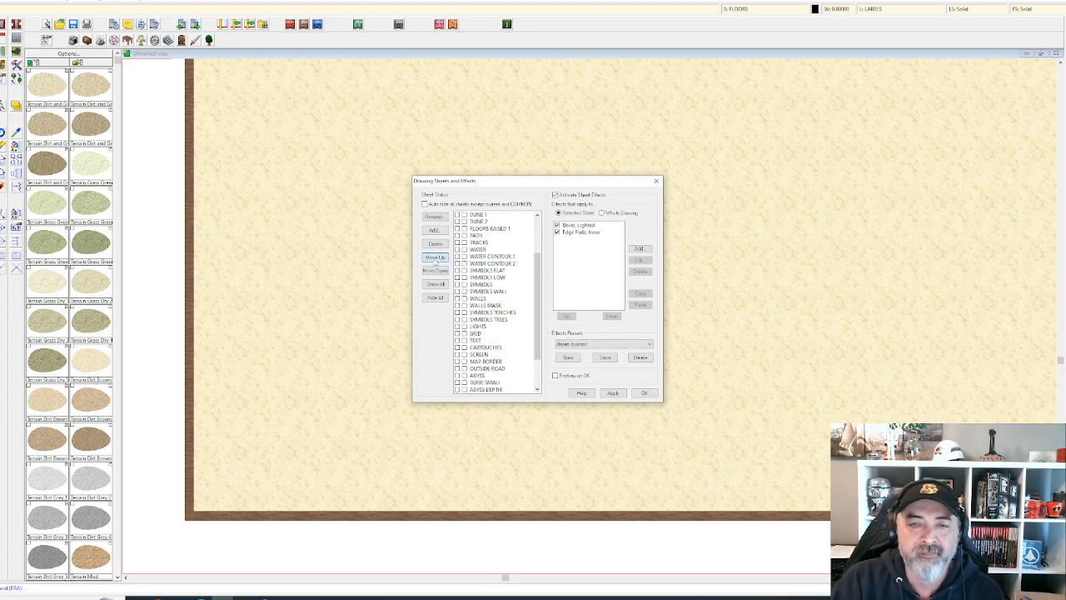
pyautogui.click(435, 257)
pyautogui.click(435, 257)
pyautogui.click(435, 257)
pyautogui.click(435, 257)
pyautogui.click(435, 258)
pyautogui.click(434, 257)
pyautogui.click(434, 257)
pyautogui.click(435, 258)
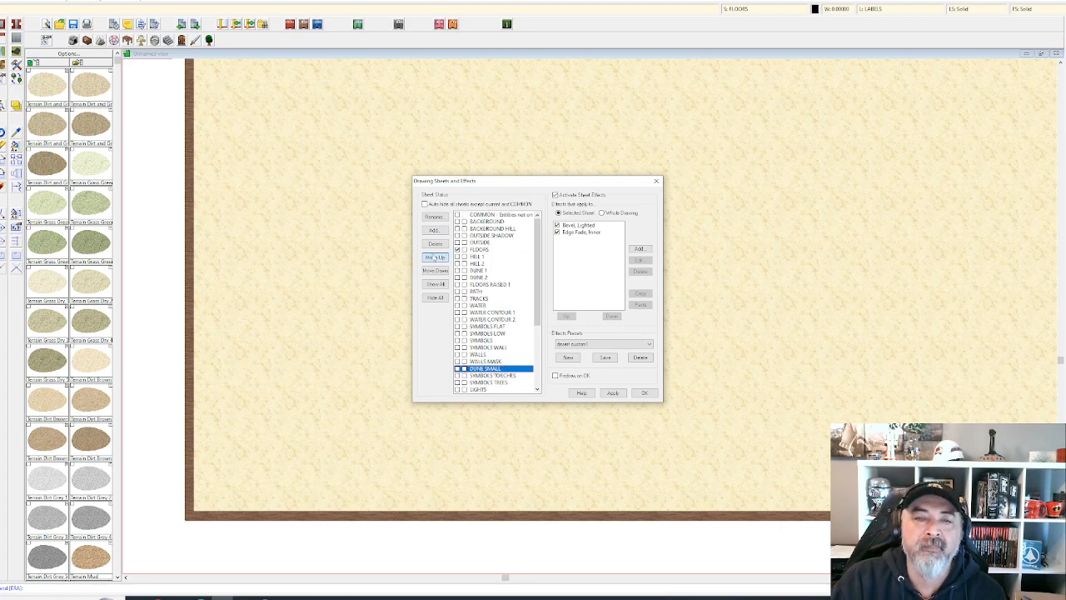
pyautogui.click(435, 257)
pyautogui.click(435, 258)
pyautogui.click(435, 258)
pyautogui.click(435, 258)
pyautogui.click(434, 257)
pyautogui.click(435, 257)
pyautogui.click(435, 258)
pyautogui.click(435, 257)
pyautogui.click(435, 257)
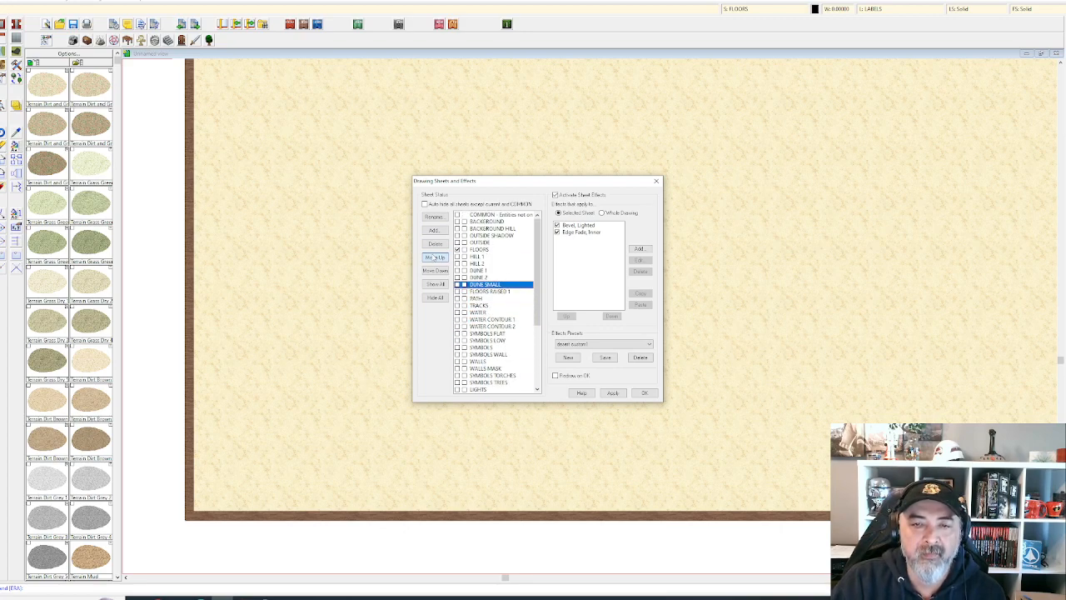
pyautogui.click(612, 393)
pyautogui.click(644, 392)
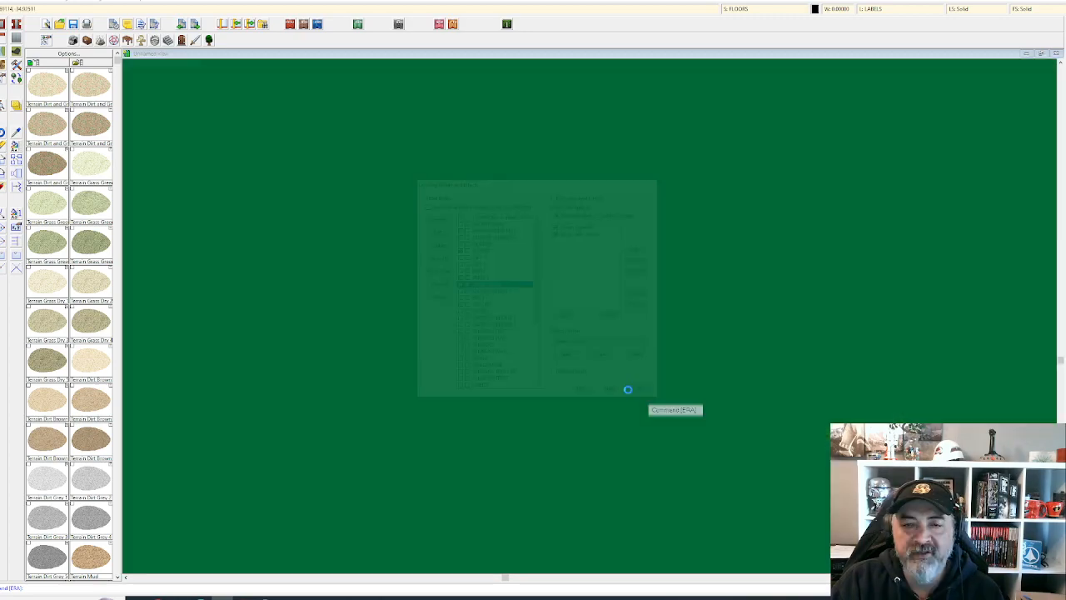
# - Bring the whole desert map into view and choose the Terrain, Sand 3 drawing tool from the terrain tools
pyautogui.scroll(-3, 569, 290)
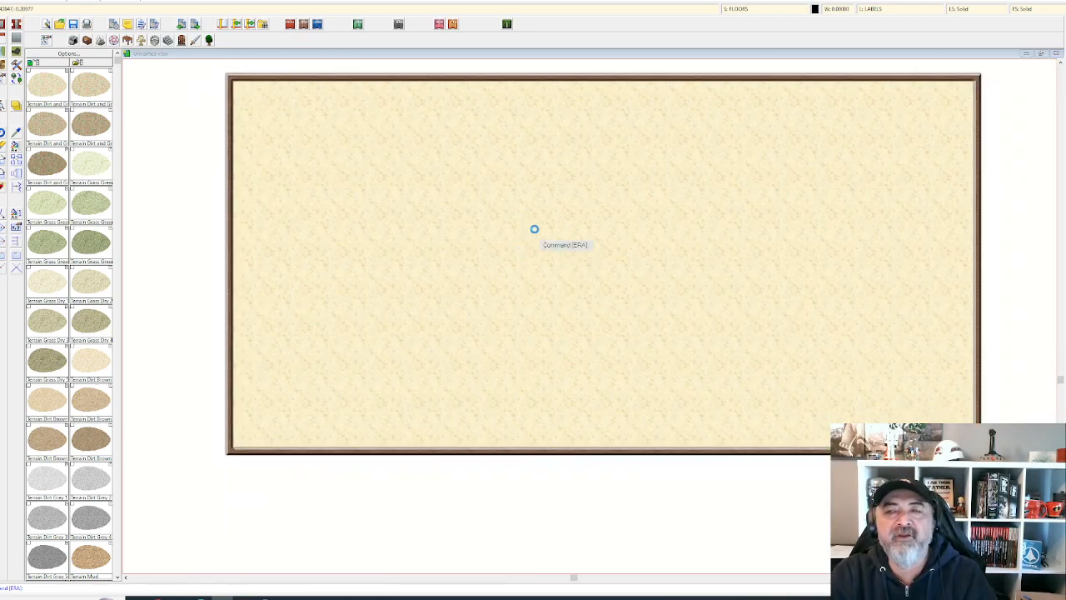
pyautogui.scroll(1, 466, 197)
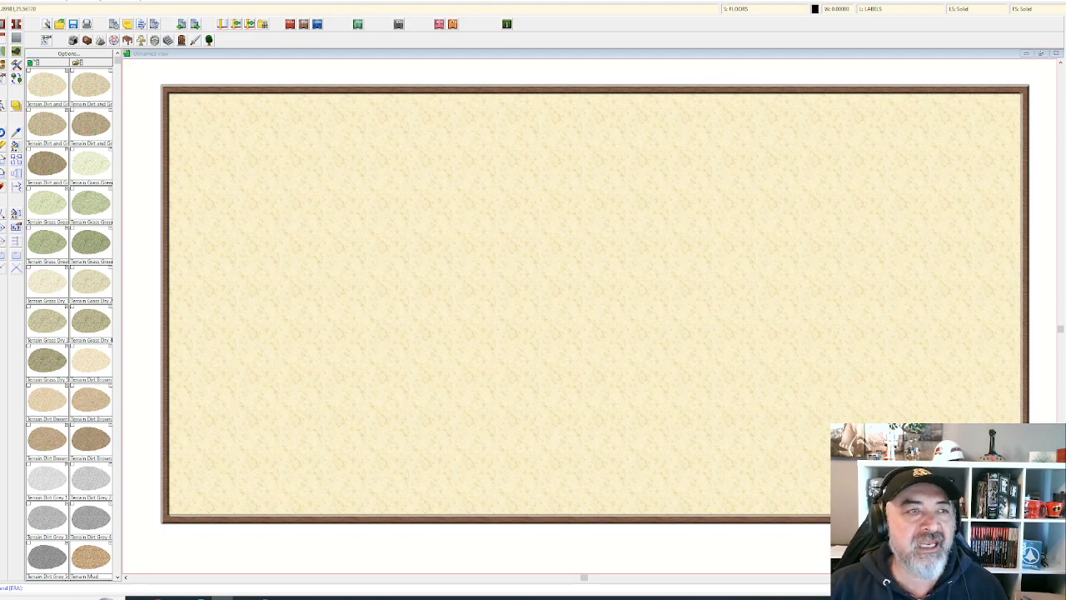
pyautogui.rightClick(16, 51)
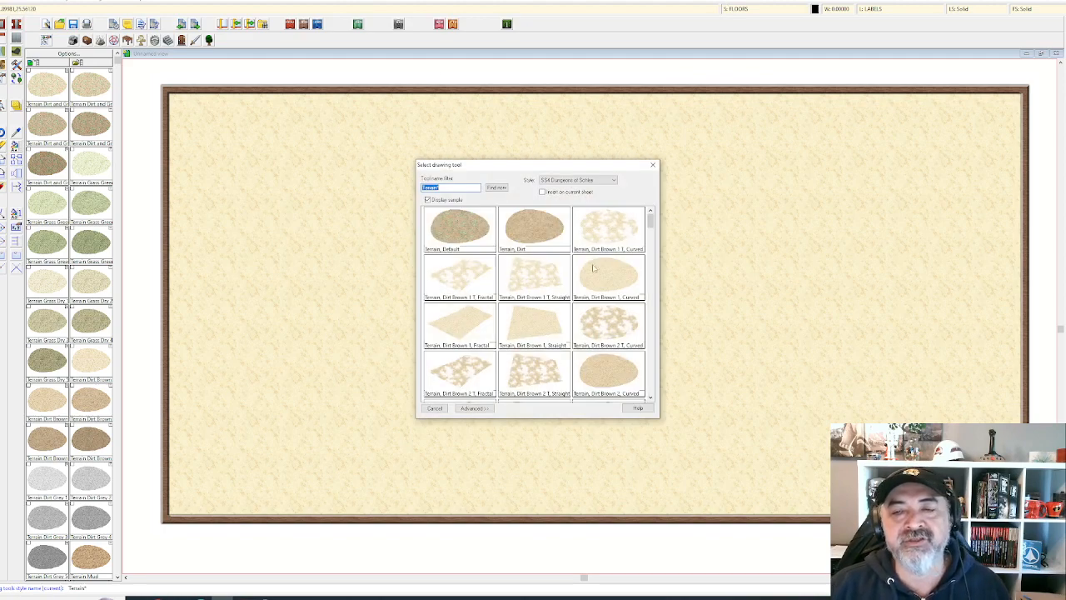
pyautogui.moveTo(649, 220); pyautogui.dragTo(653, 356)
pyautogui.scroll(-4, 610, 292)
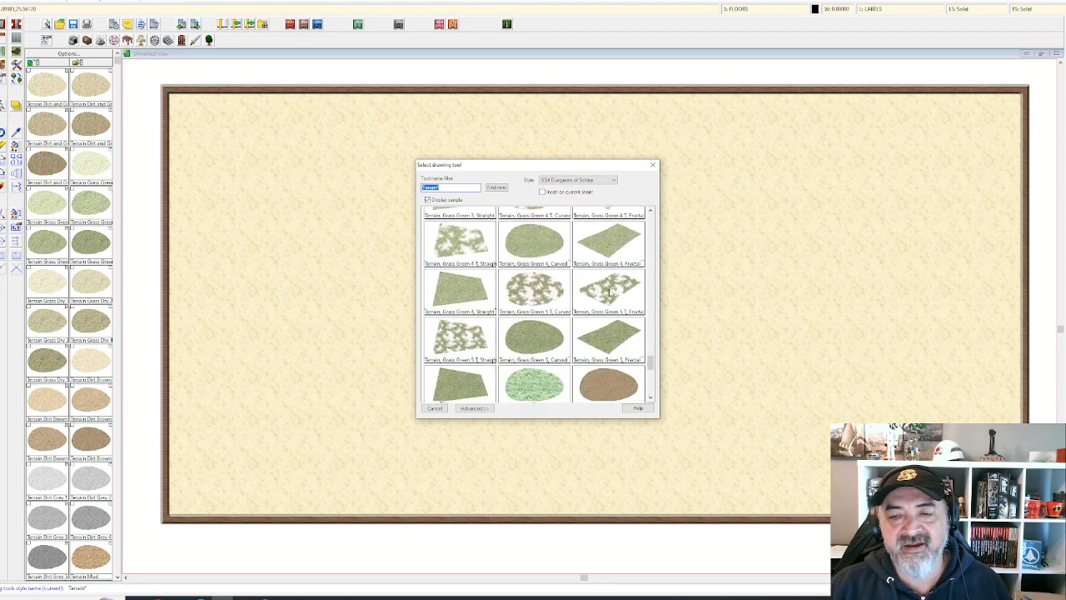
pyautogui.scroll(3, 610, 292)
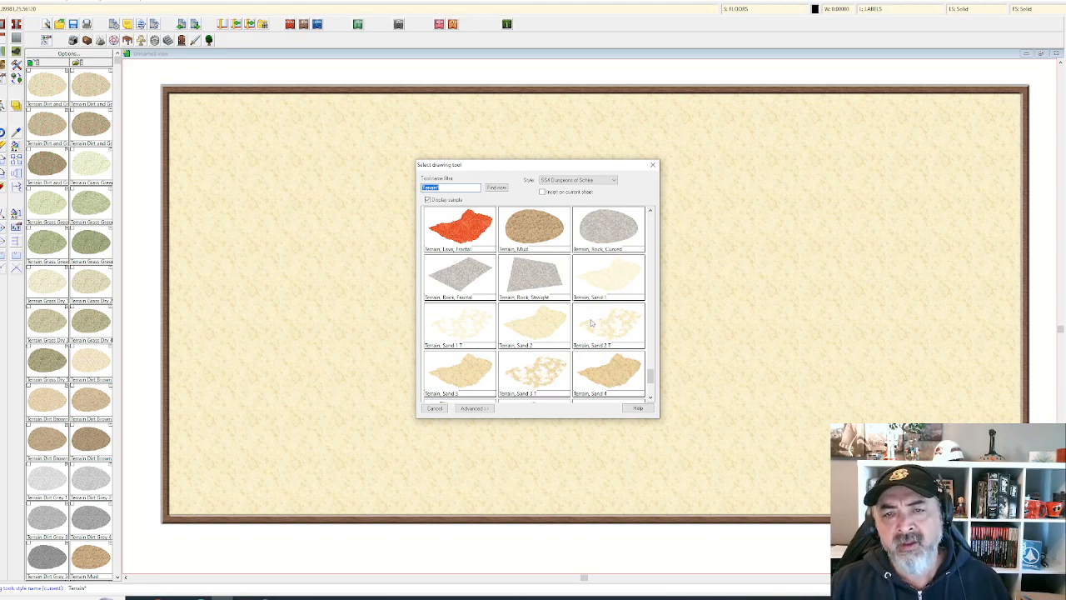
pyautogui.click(463, 378)
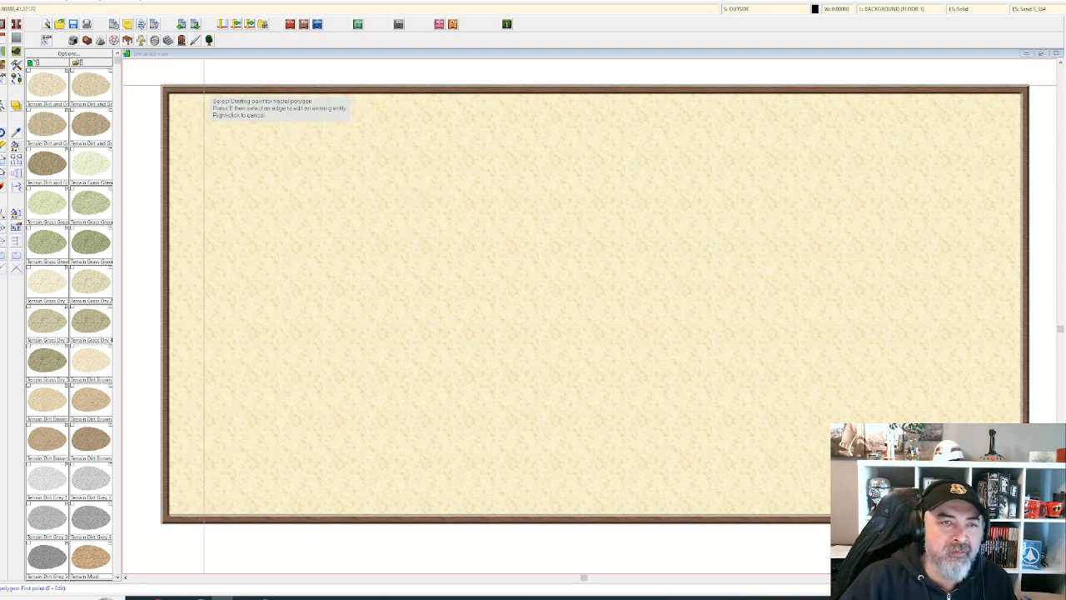
# - Draw a tapering Sand 3 fractal polygon down from the map's upper edge near the upper-left corner, reaching just past mid-height
pyautogui.click(201, 98)
pyautogui.click(196, 180)
pyautogui.click(233, 288)
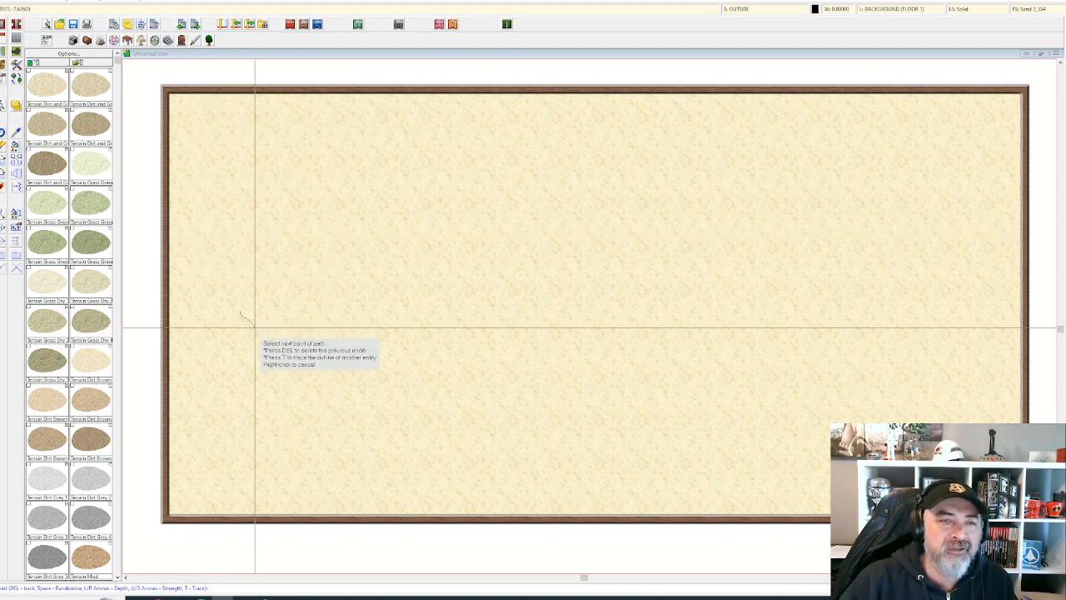
pyautogui.click(261, 339)
pyautogui.click(322, 264)
pyautogui.click(338, 202)
pyautogui.click(351, 147)
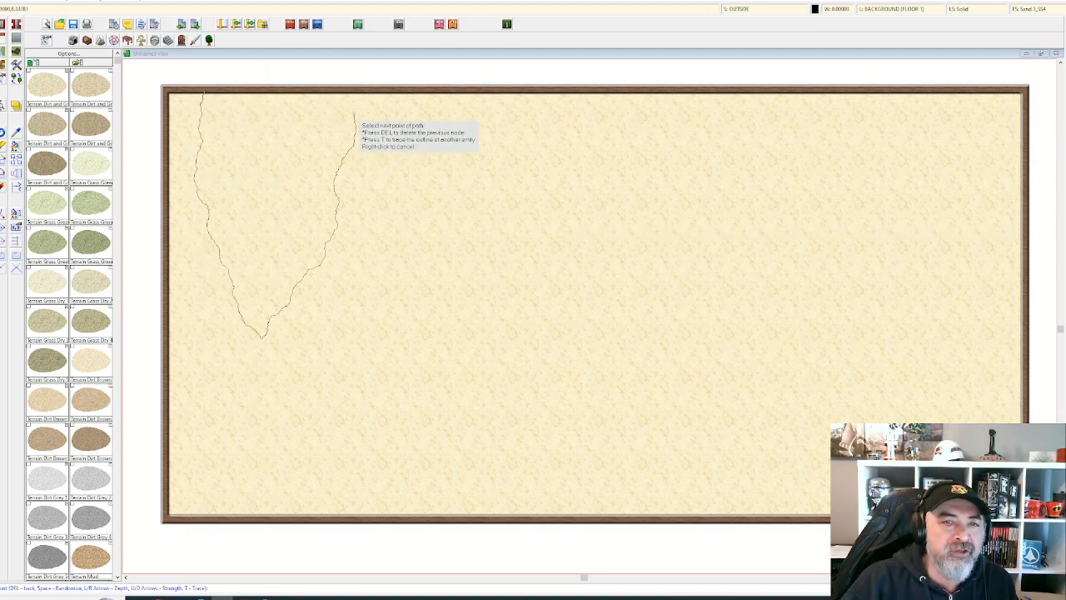
pyautogui.click(349, 92)
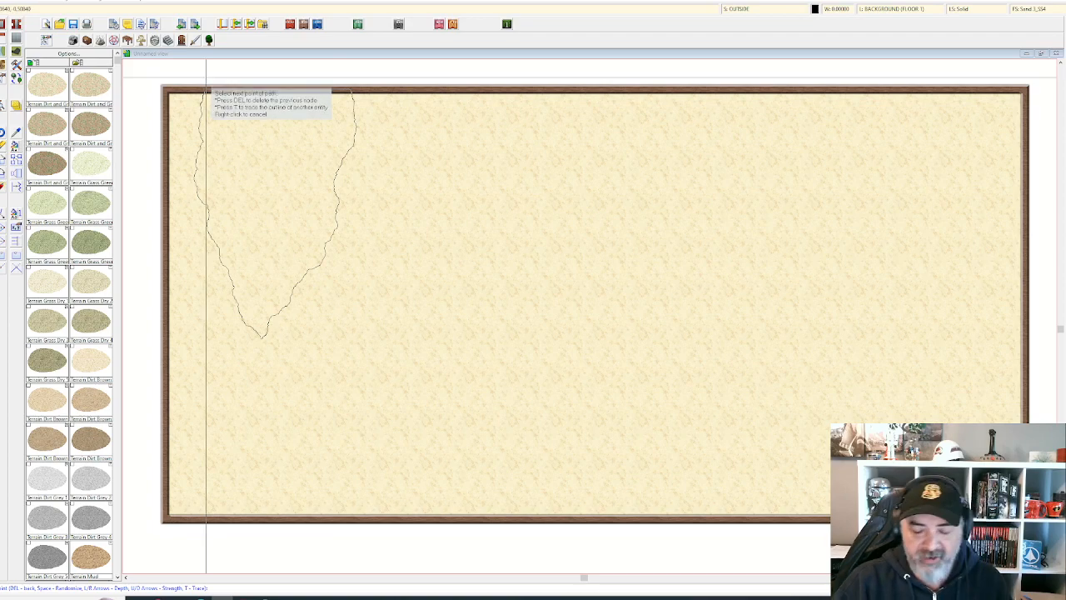
pyautogui.rightClick(204, 84)
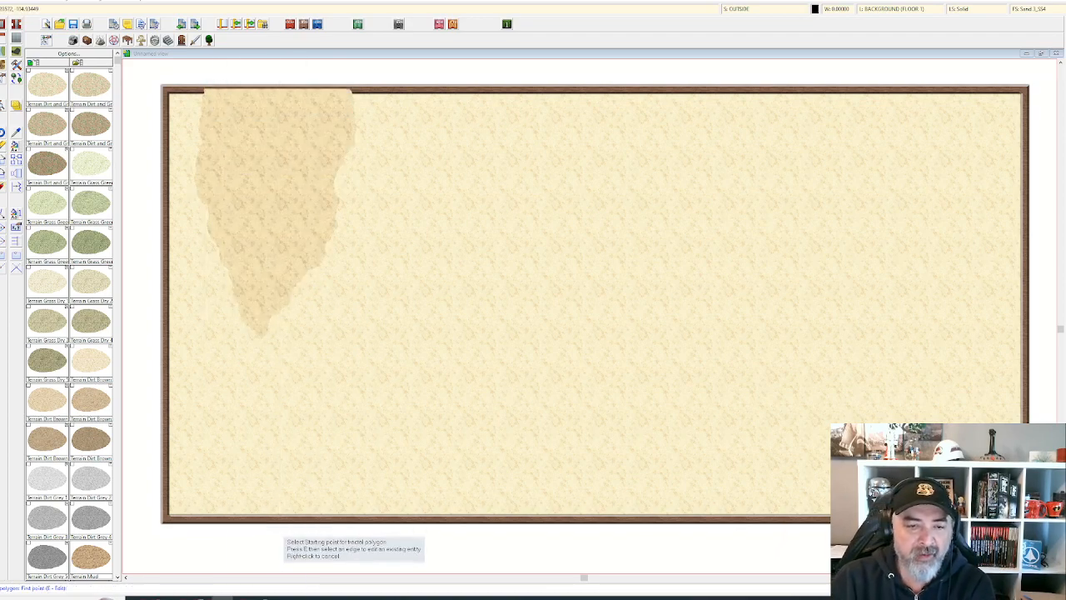
# - Draw a Sand 3 polygon rising to a peak from the map's lower edge, just right of the first dune
pyautogui.click(288, 513)
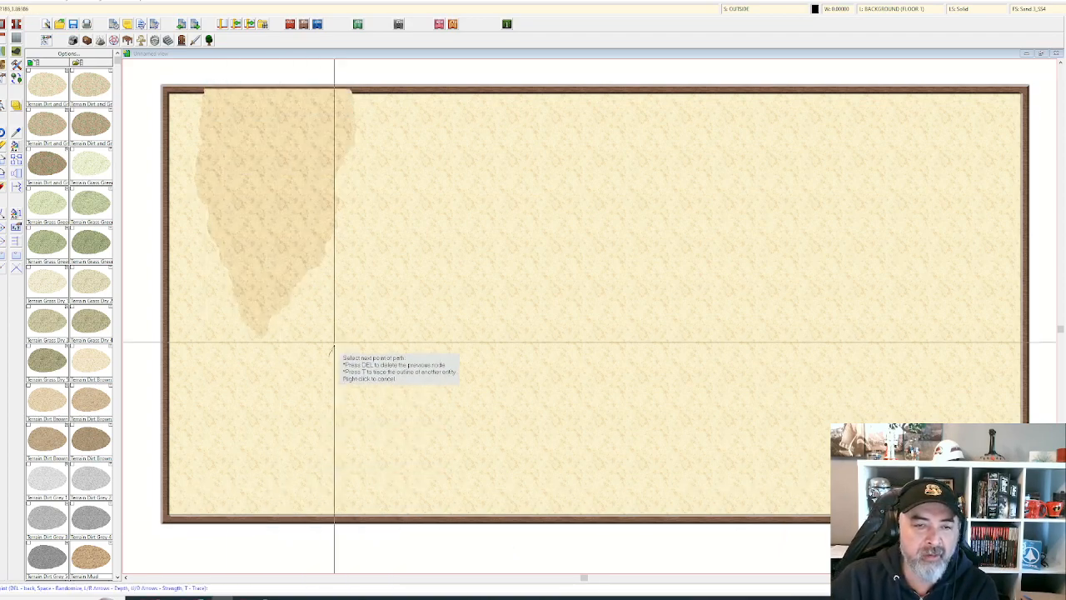
pyautogui.click(468, 510)
pyautogui.rightClick(279, 542)
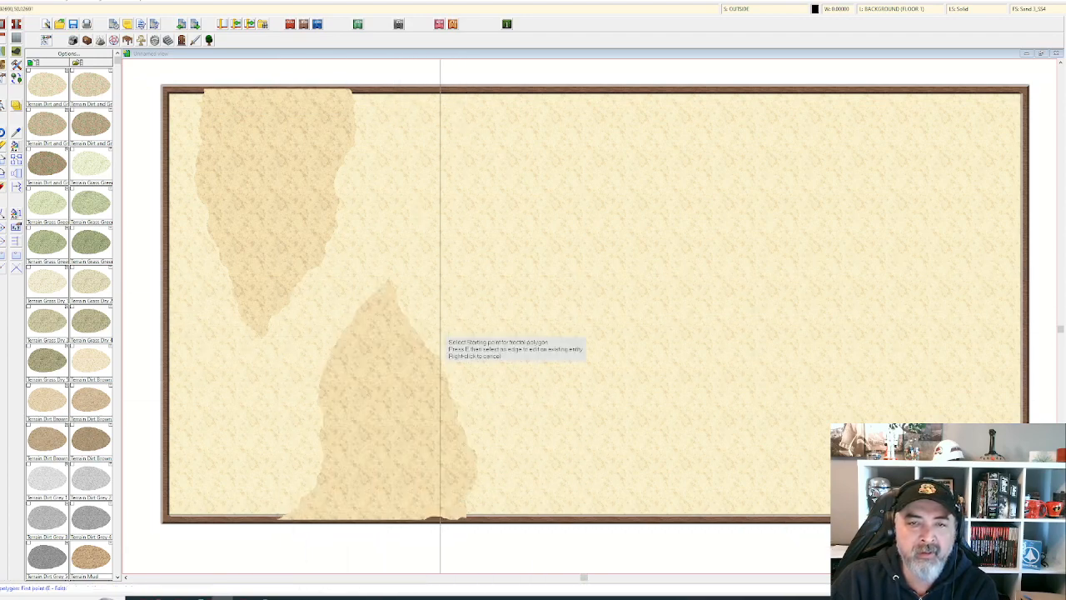
# - Draw a second tapering Sand 3 polygon down from the map's upper edge, right of the first upper dune
pyautogui.click(433, 90)
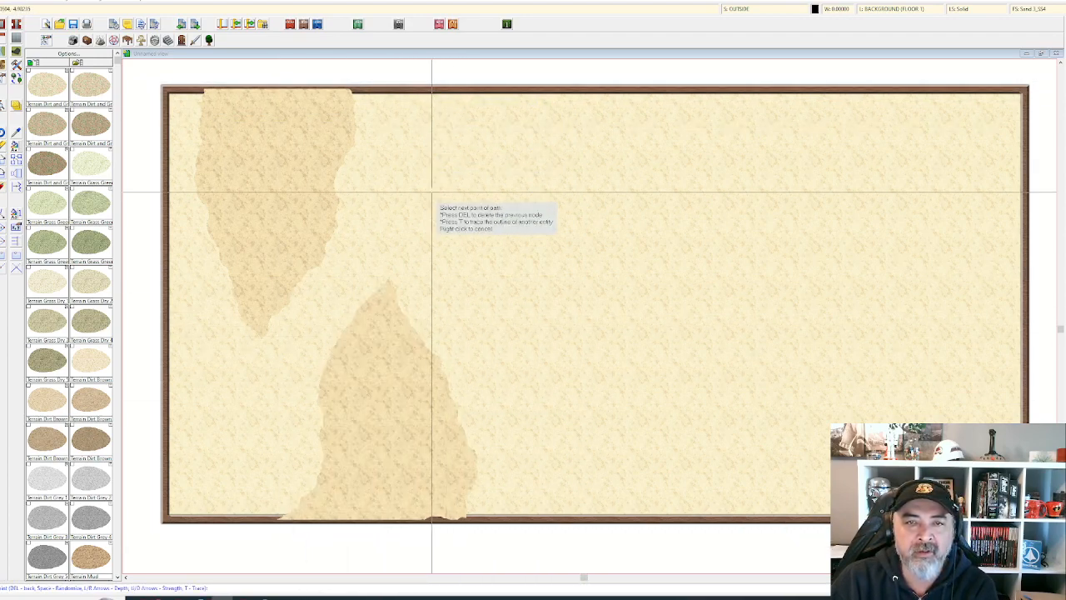
pyautogui.click(499, 298)
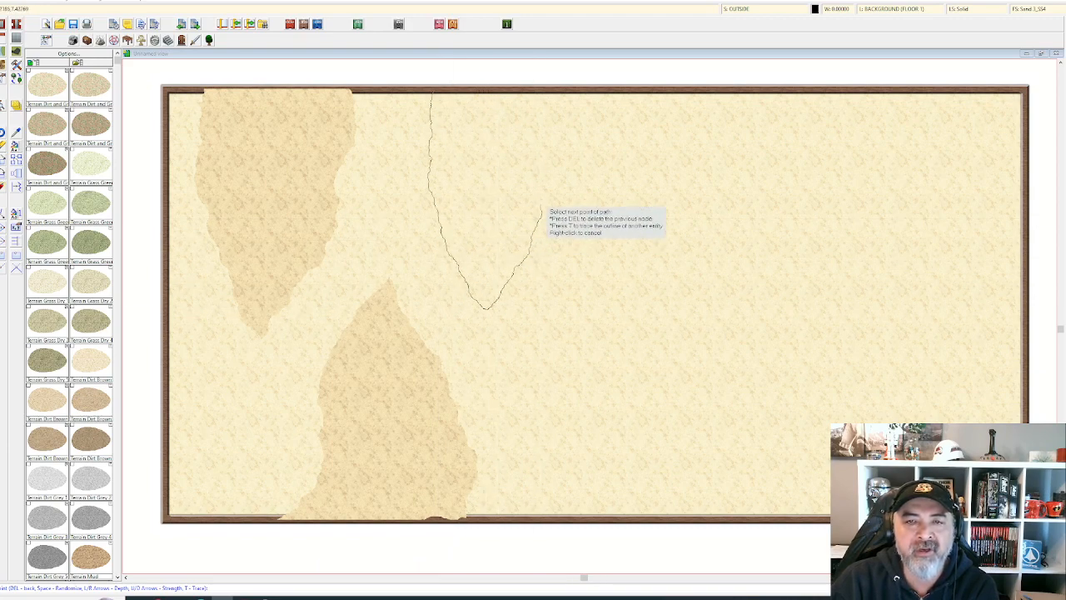
pyautogui.click(563, 89)
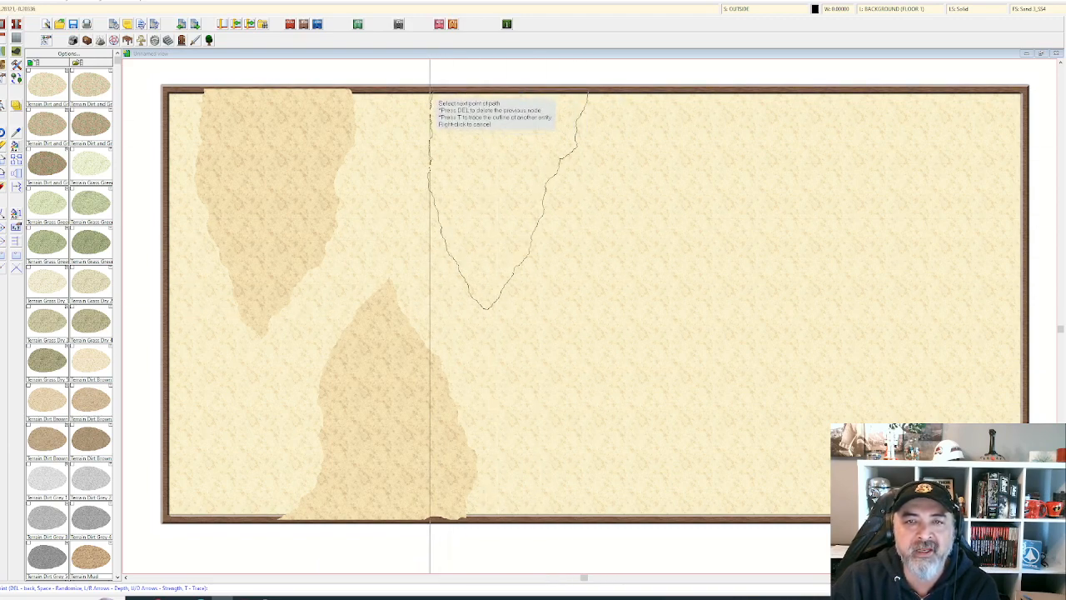
pyautogui.rightClick(430, 91)
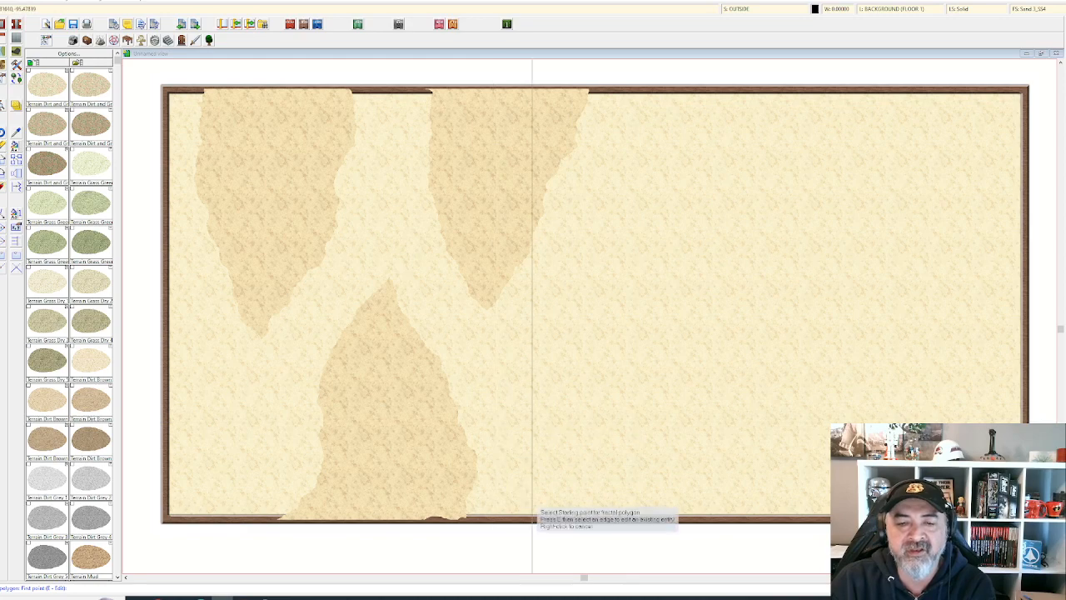
# - Draw a second Sand 3 polygon rising from the map's lower edge to about mid-height, near the middle of the map
pyautogui.scroll(2, 533, 510)
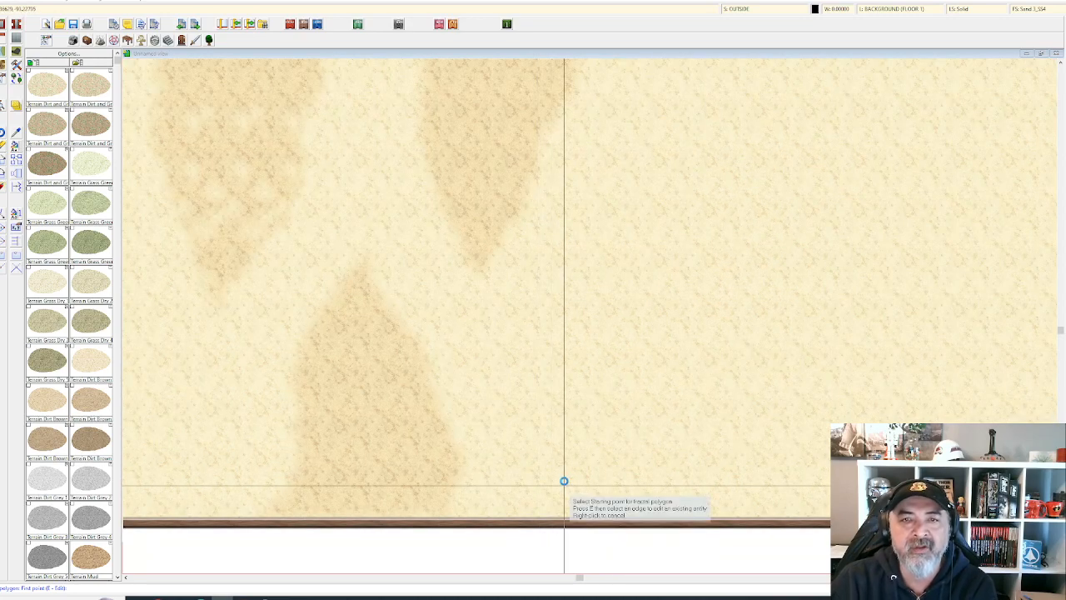
pyautogui.scroll(-2, 564, 480)
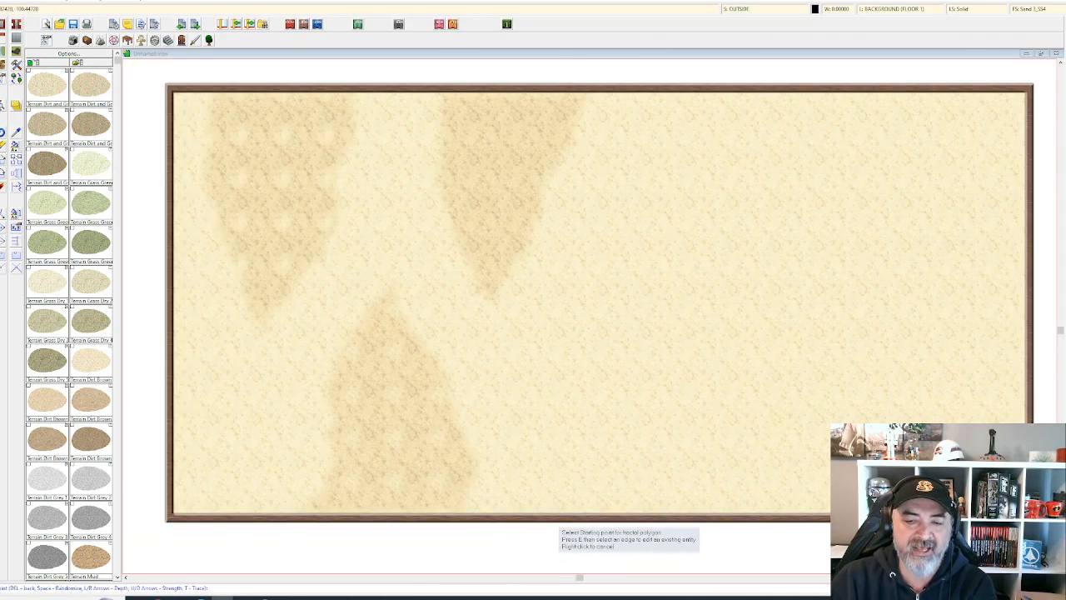
pyautogui.click(557, 512)
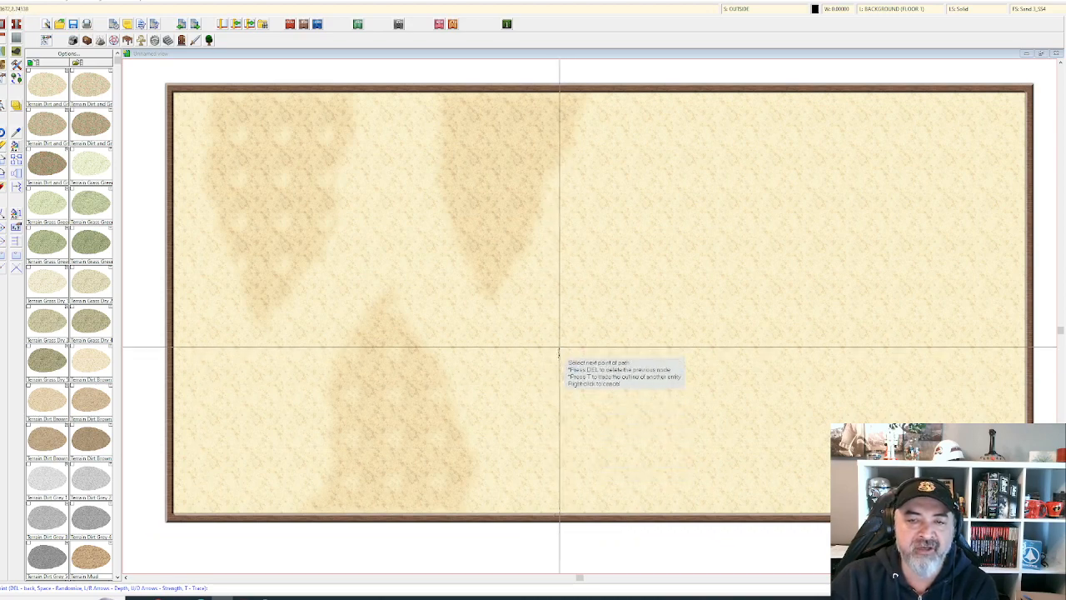
pyautogui.click(617, 288)
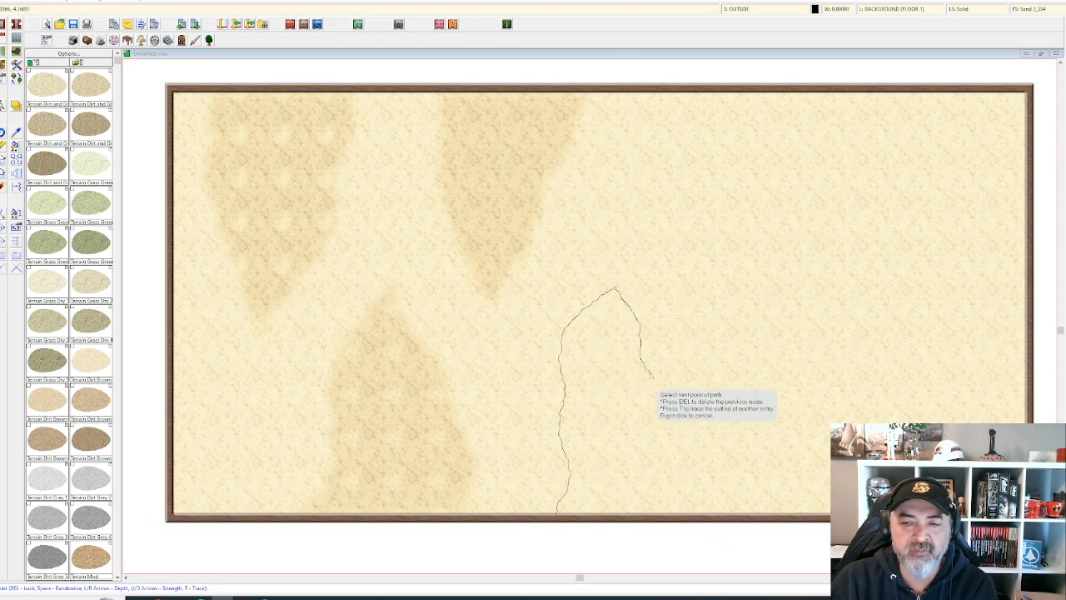
pyautogui.click(703, 511)
pyautogui.rightClick(671, 533)
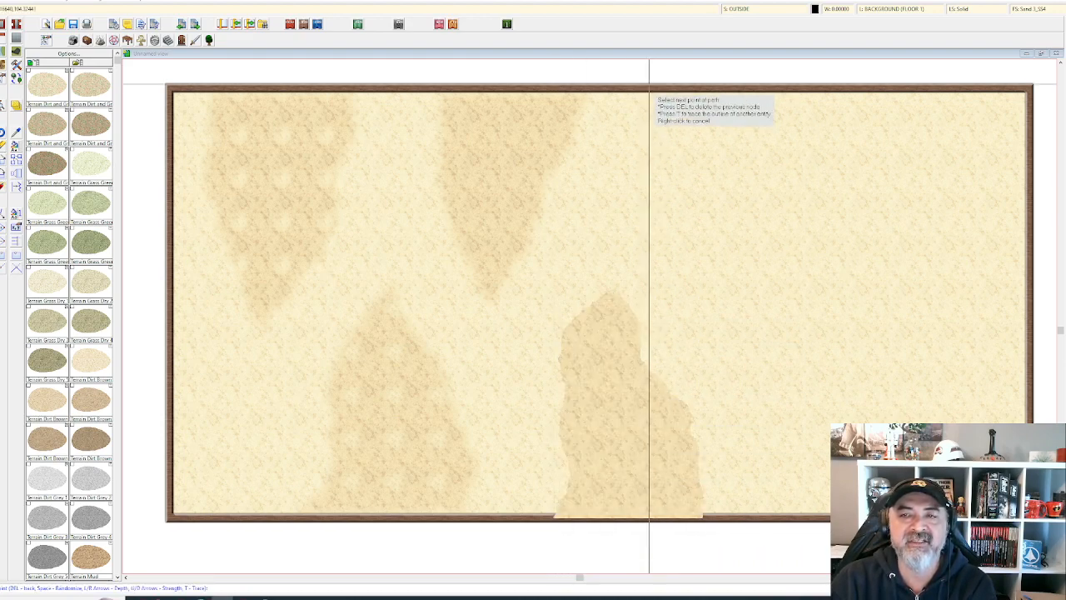
# - Draw a third tapering Sand 3 polygon down from the map's upper edge, right of the two upper dunes
pyautogui.click(649, 91)
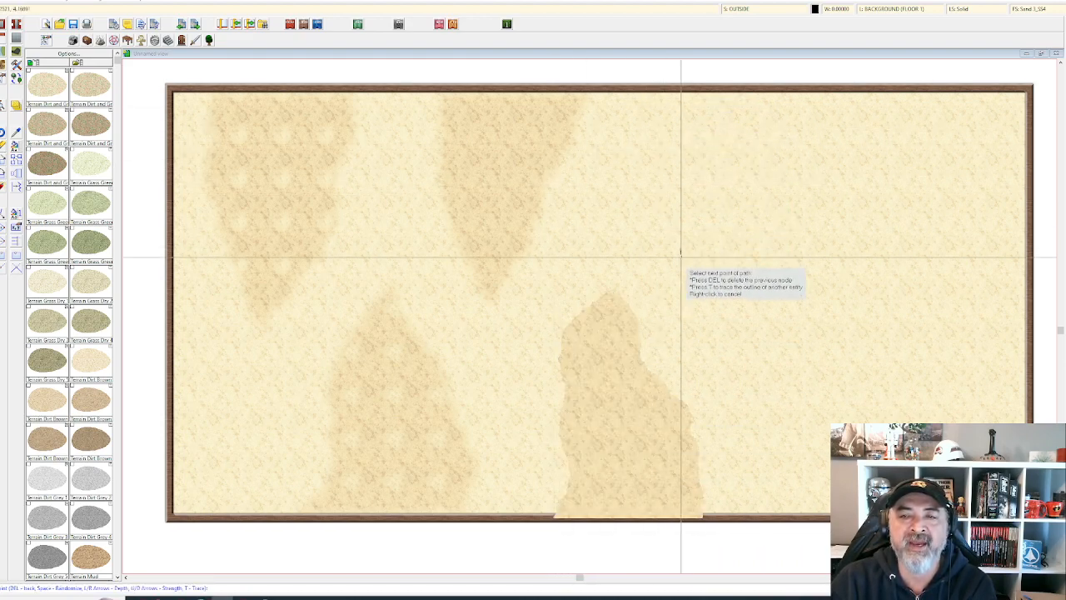
pyautogui.click(718, 287)
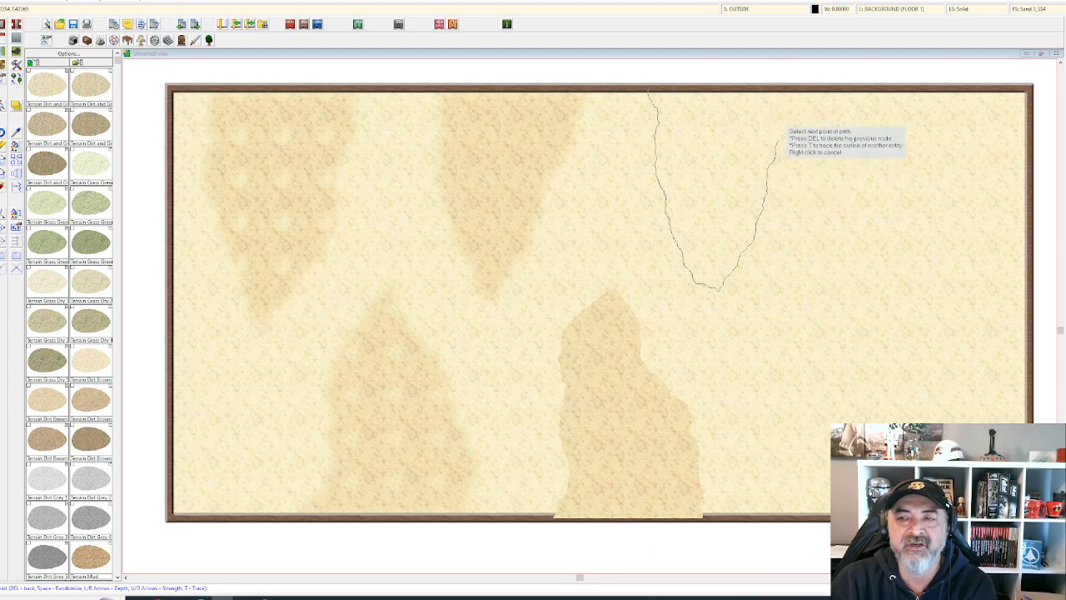
pyautogui.rightClick(783, 86)
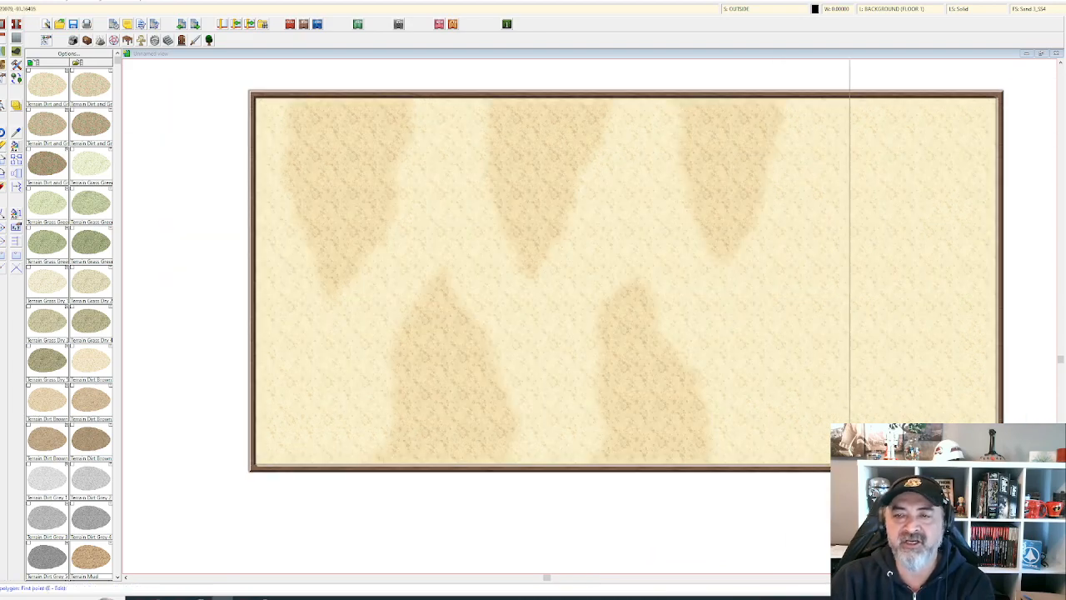
# - Draw a third, taller Sand 3 polygon from the map's lower edge, peaking above mid-height in the right part of the map
pyautogui.click(786, 465)
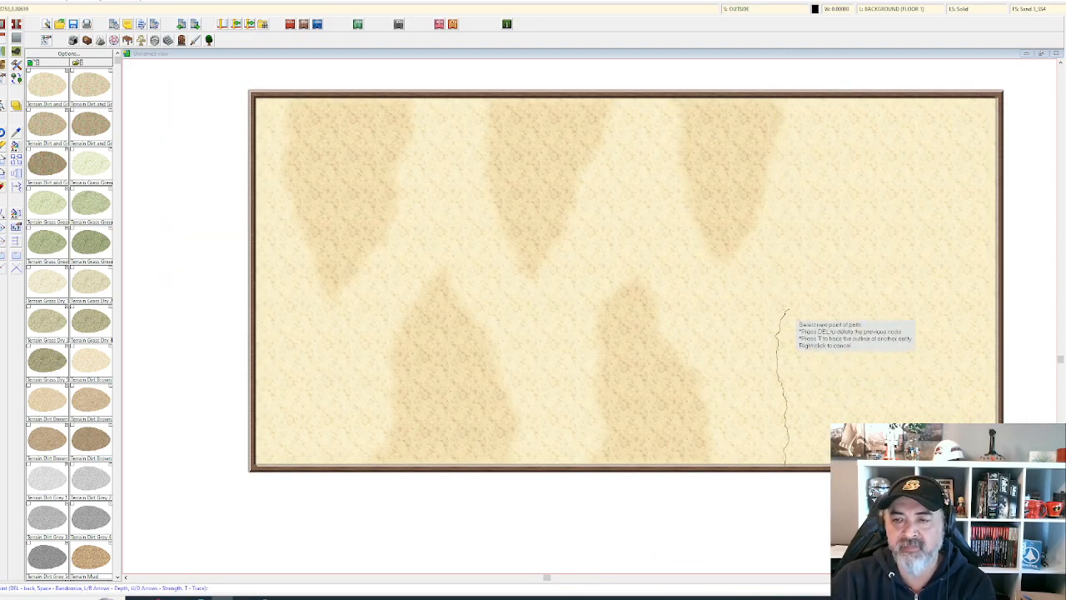
pyautogui.click(806, 249)
pyautogui.click(830, 188)
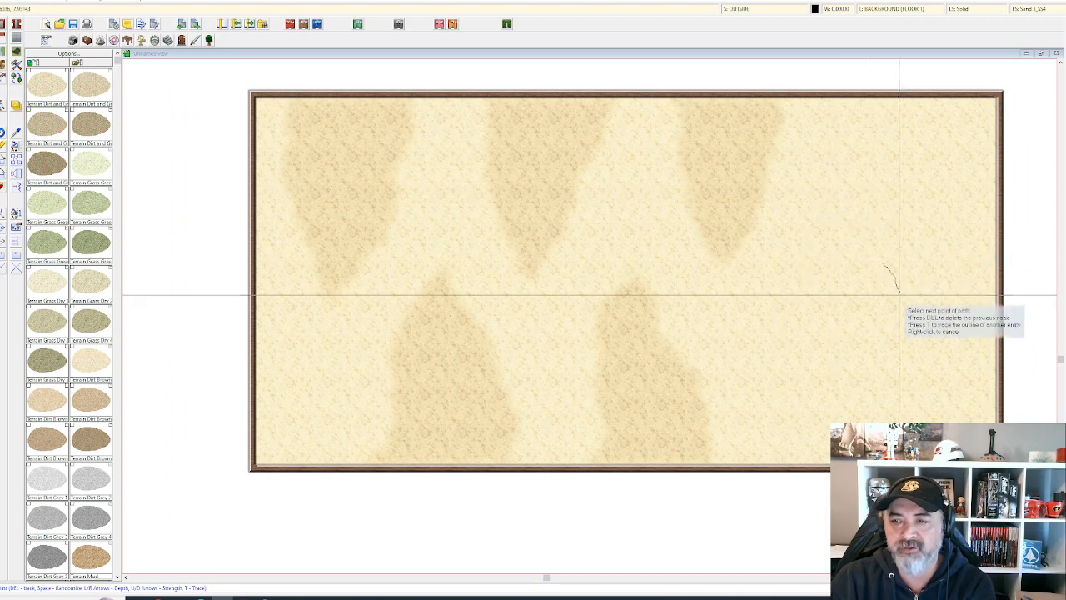
pyautogui.click(786, 465)
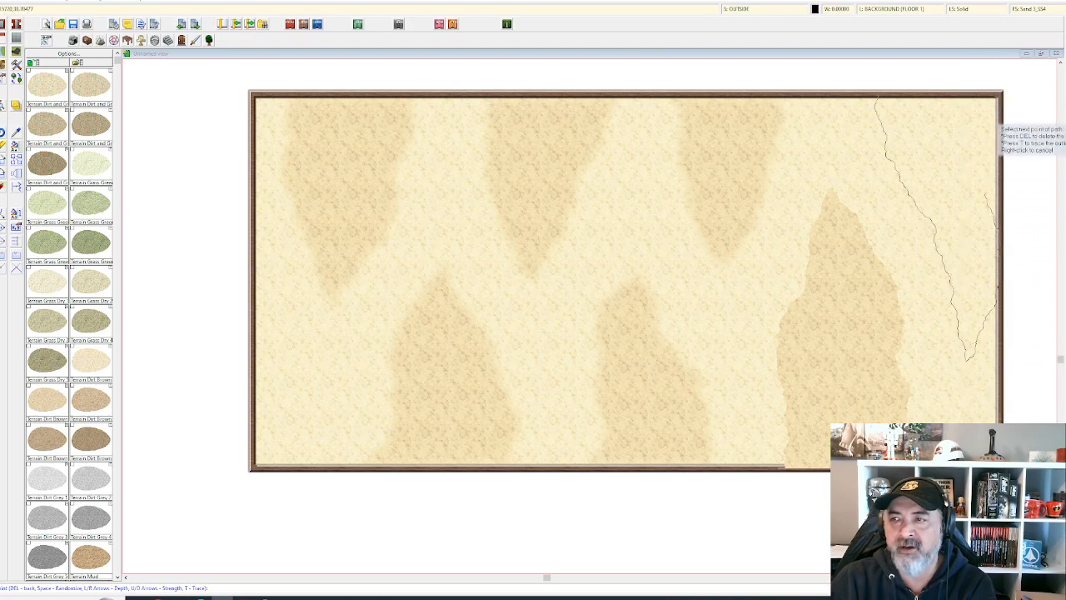
# - Complete a Sand 3 polygon filling the map's upper-right corner and tapering down along the right border
pyautogui.click(1032, 94)
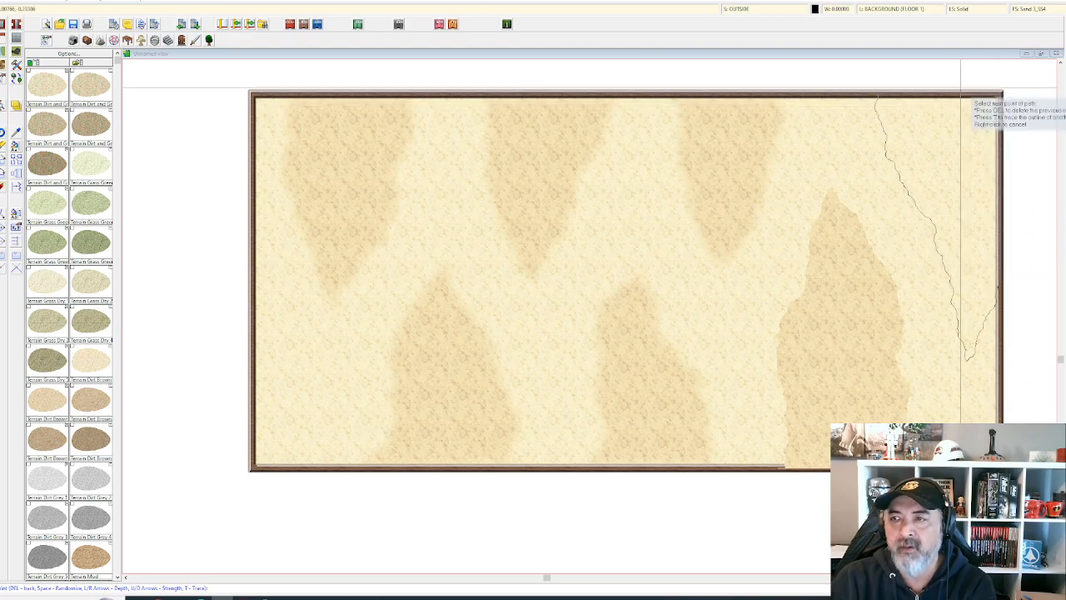
pyautogui.rightClick(871, 96)
pyautogui.scroll(-2, 869, 98)
pyautogui.moveTo(757, 421); pyautogui.dragTo(631, 410)
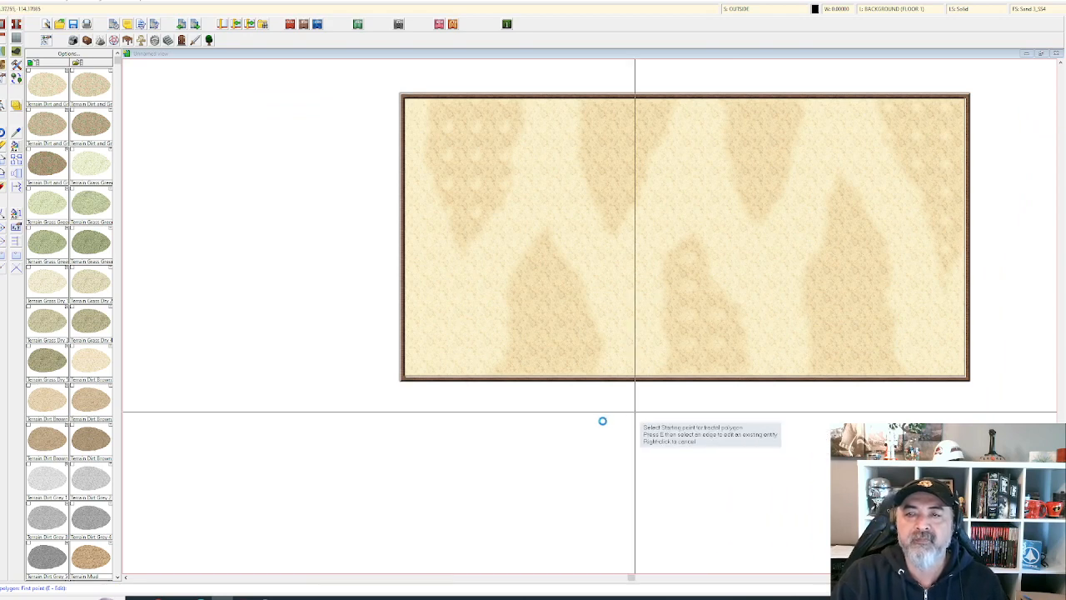
pyautogui.scroll(1, 669, 346)
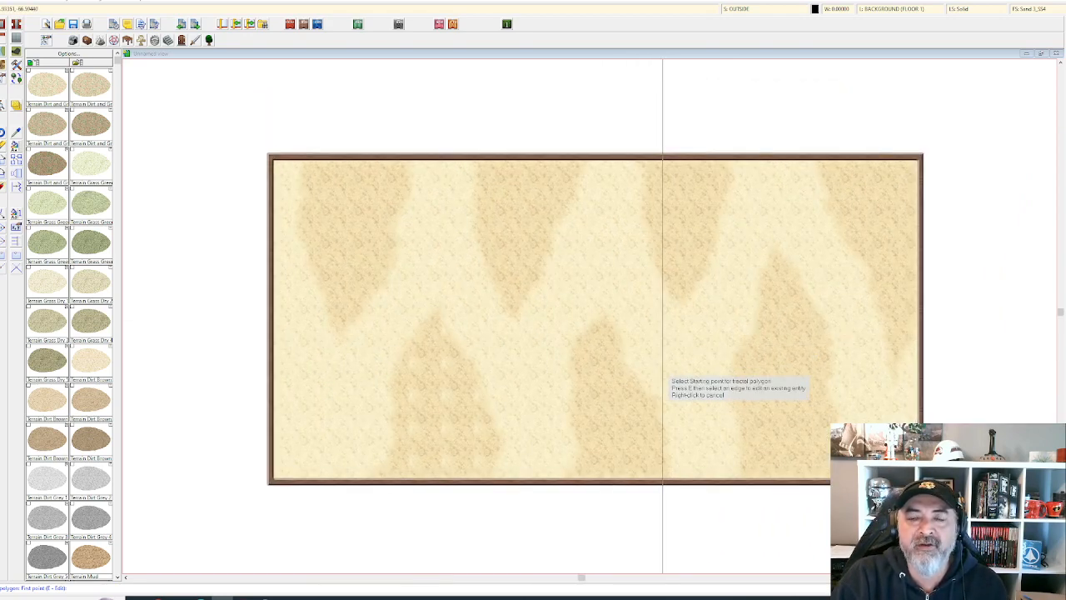
pyautogui.scroll(1, 654, 342)
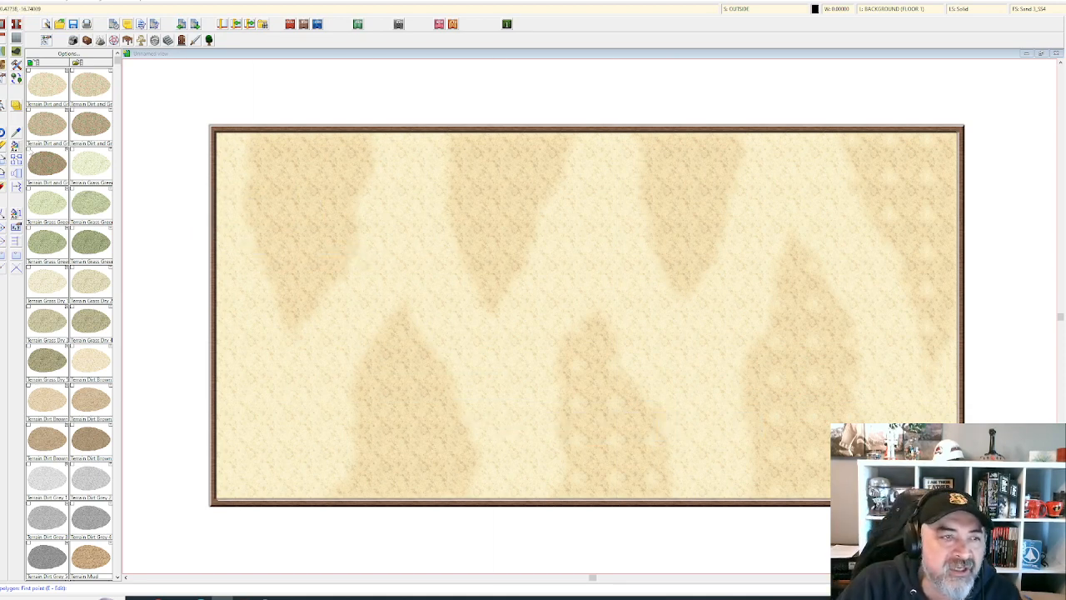
# - Change the sheet of all seven Sand 3 dune polygons along the map's upper and lower edges to DUNE 1
pyautogui.click(17, 145)
pyautogui.click(312, 263)
pyautogui.click(382, 300)
pyautogui.click(503, 248)
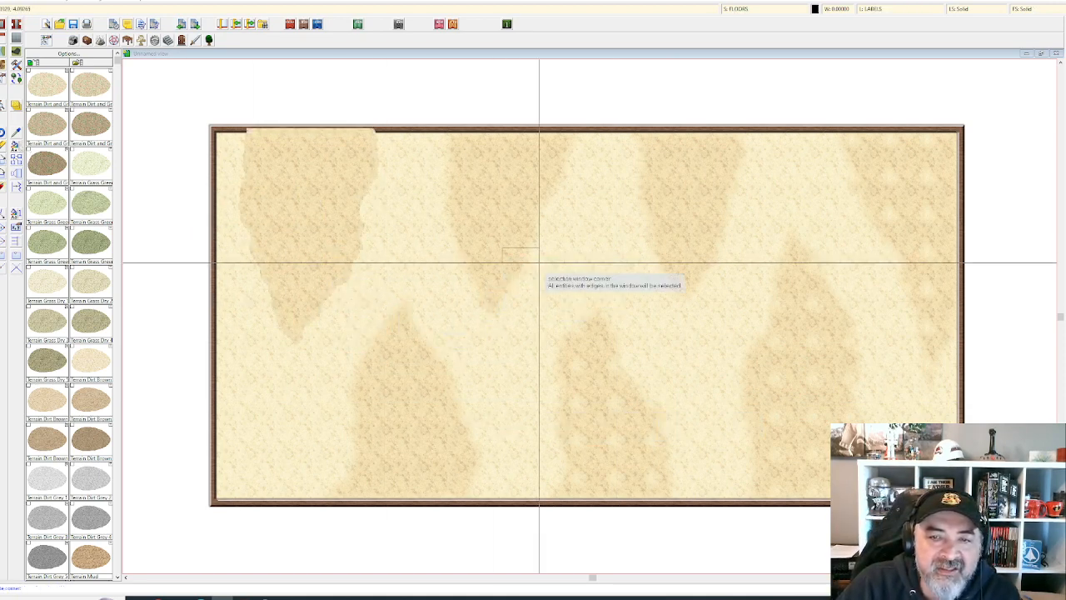
pyautogui.click(540, 263)
pyautogui.click(697, 227)
pyautogui.click(748, 244)
pyautogui.click(859, 225)
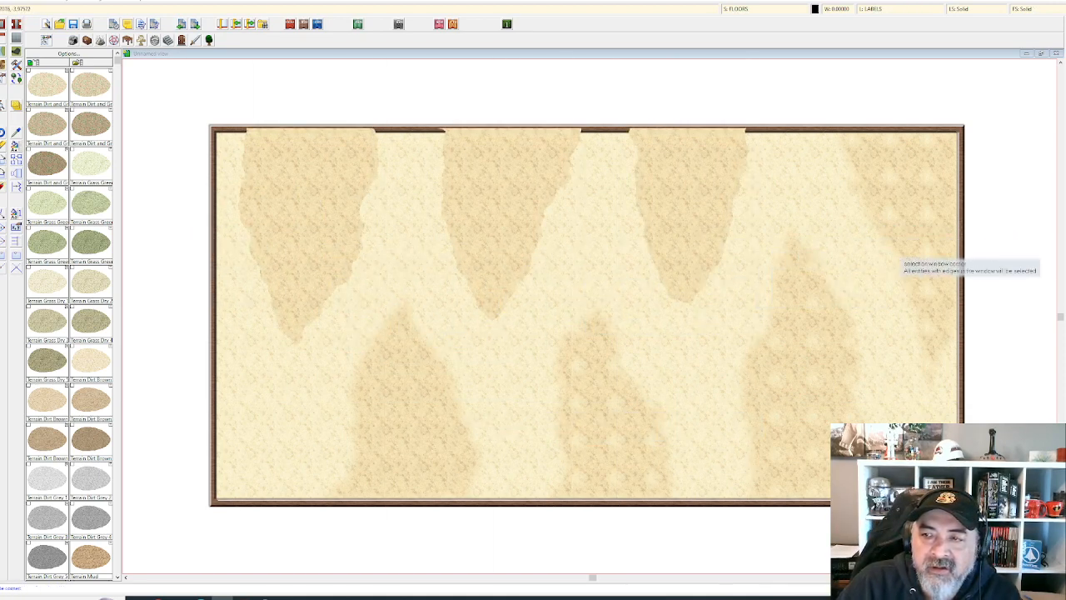
pyautogui.click(912, 261)
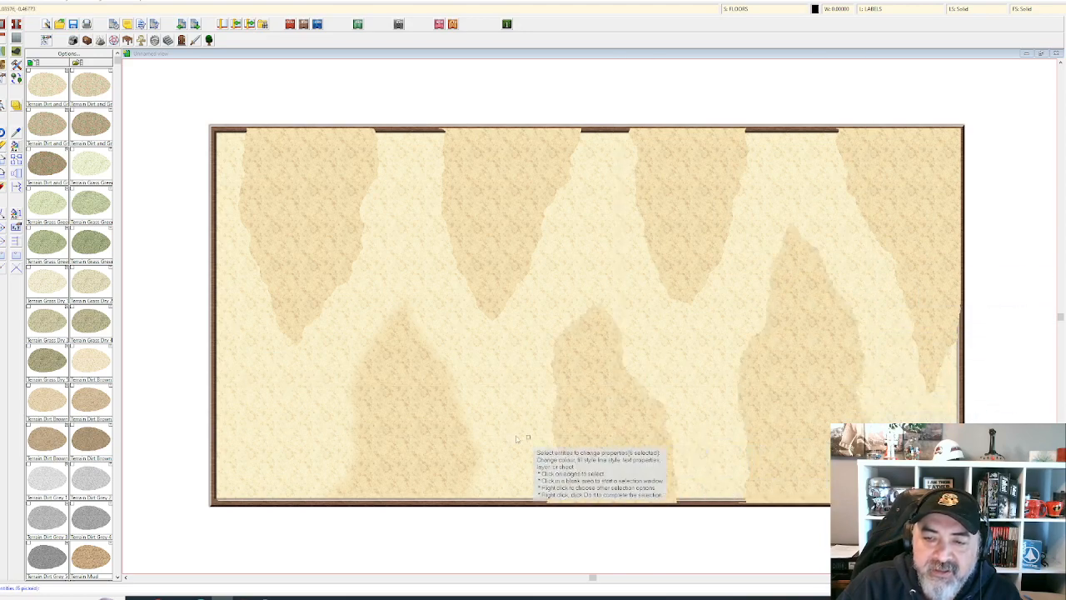
pyautogui.click(415, 427)
pyautogui.click(416, 425)
pyautogui.rightClick(416, 426)
pyautogui.click(418, 428)
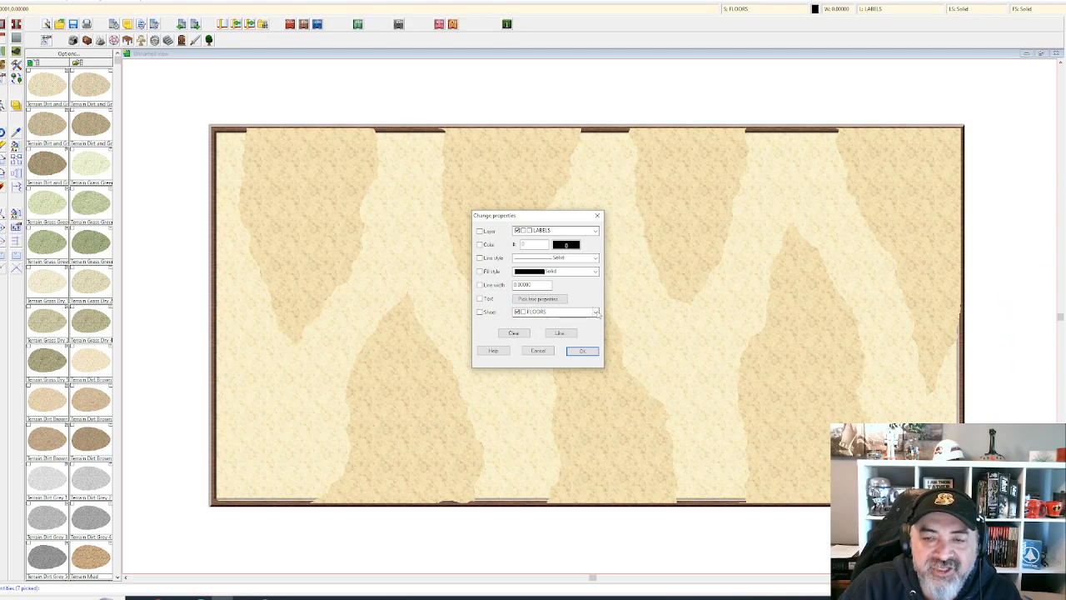
pyautogui.click(596, 311)
pyautogui.click(575, 343)
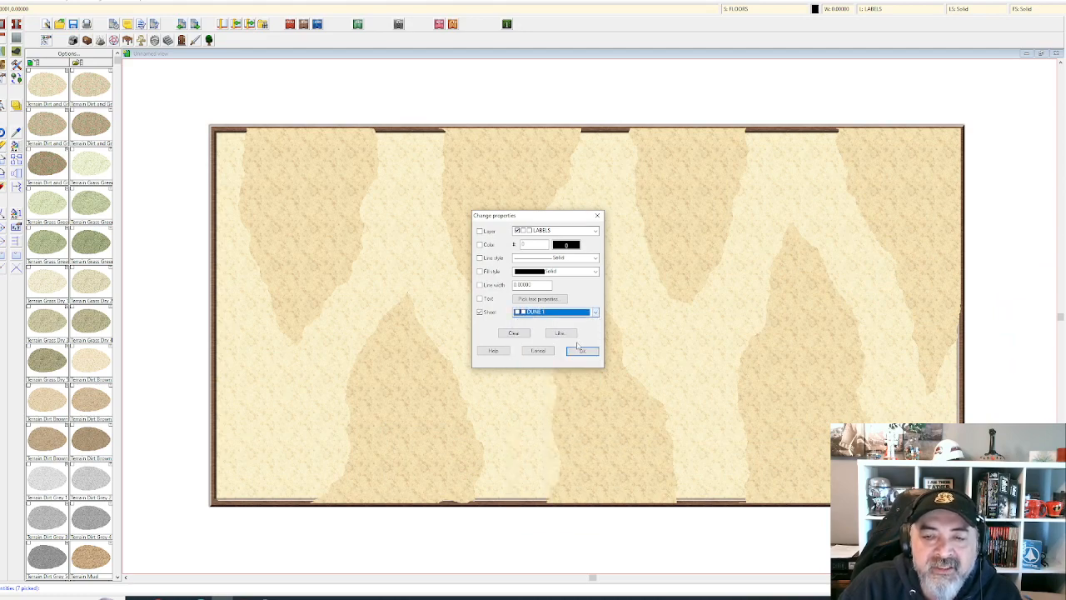
pyautogui.click(583, 351)
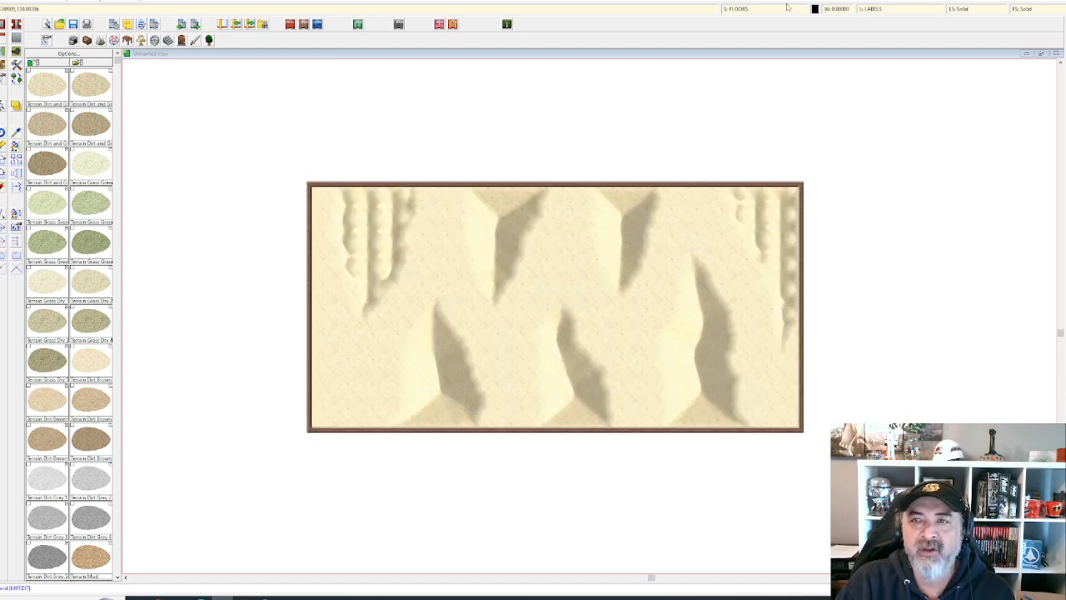
# - Deactivate the sheet effects so the dune polygons are drawn flat
pyautogui.click(750, 10)
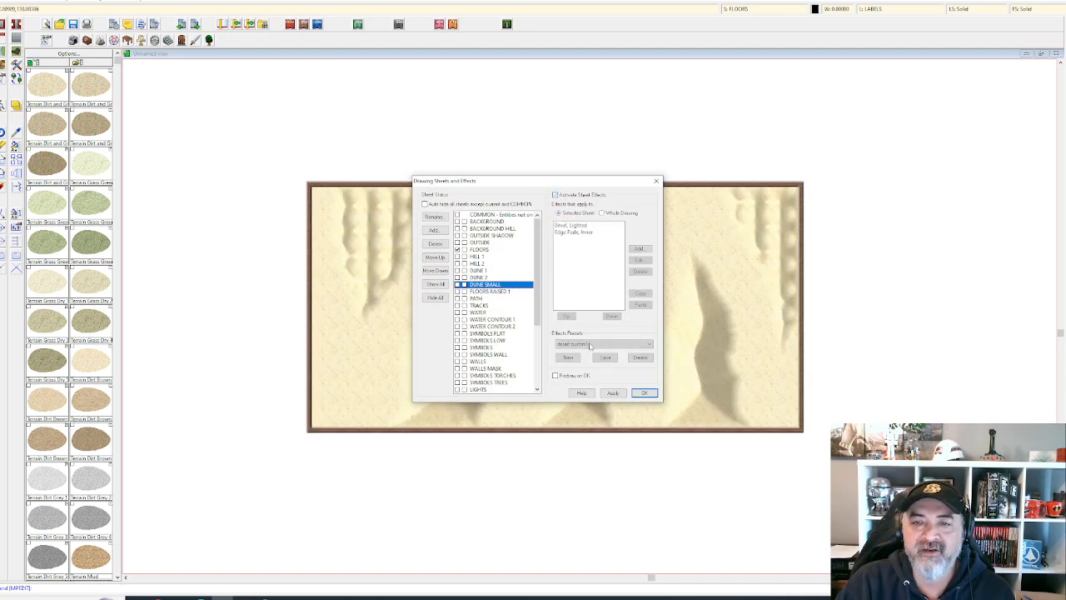
pyautogui.click(612, 393)
pyautogui.click(644, 393)
pyautogui.scroll(3, 641, 374)
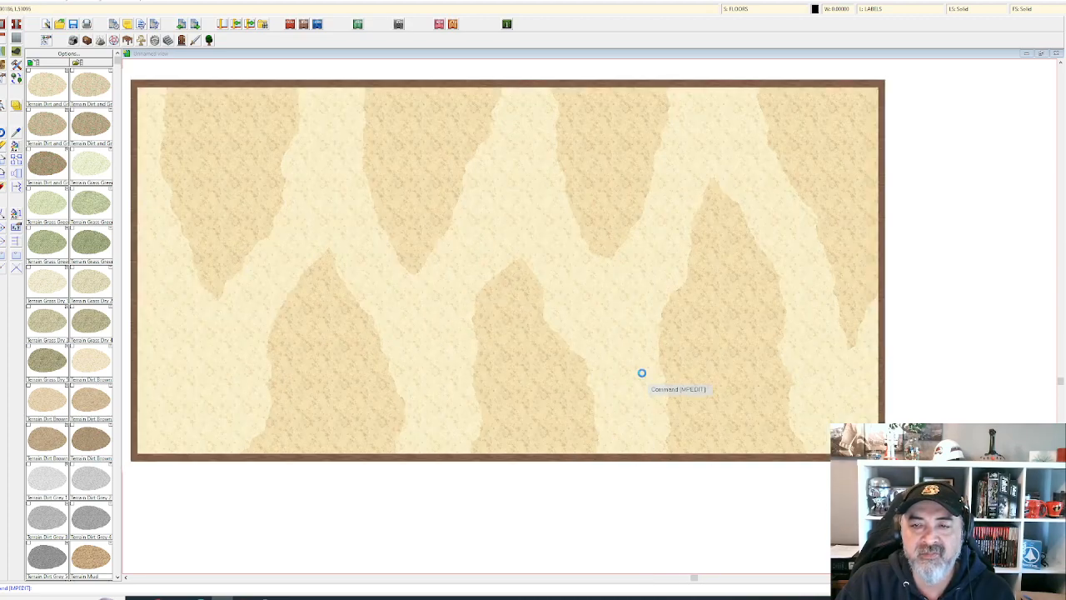
pyautogui.scroll(-3, 670, 369)
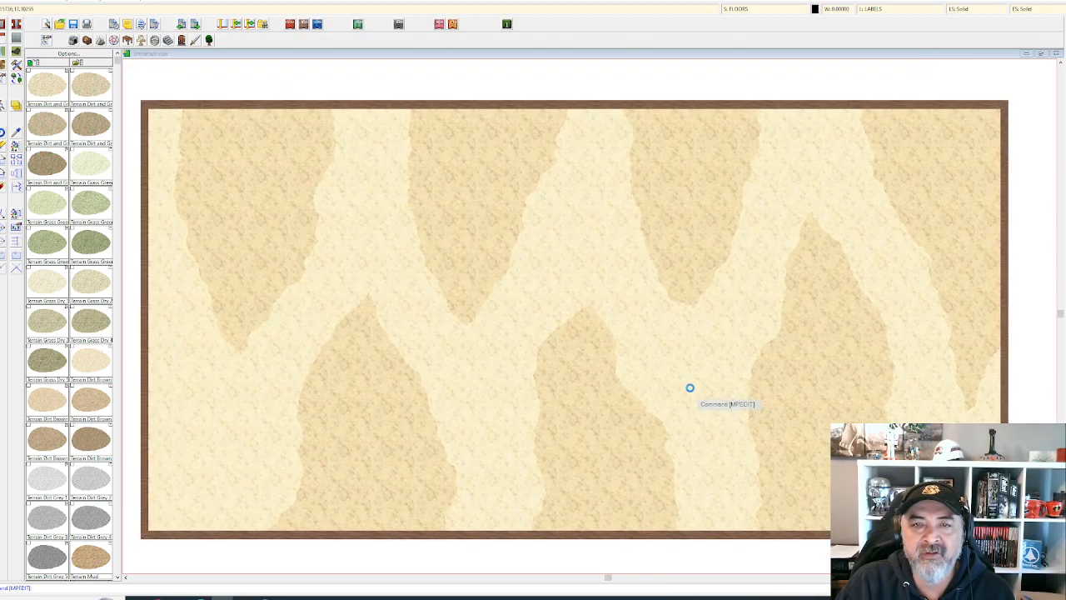
# - Reactivate the sheet effects and check the dunes' bevel shading at different zoom levels
pyautogui.click(756, 11)
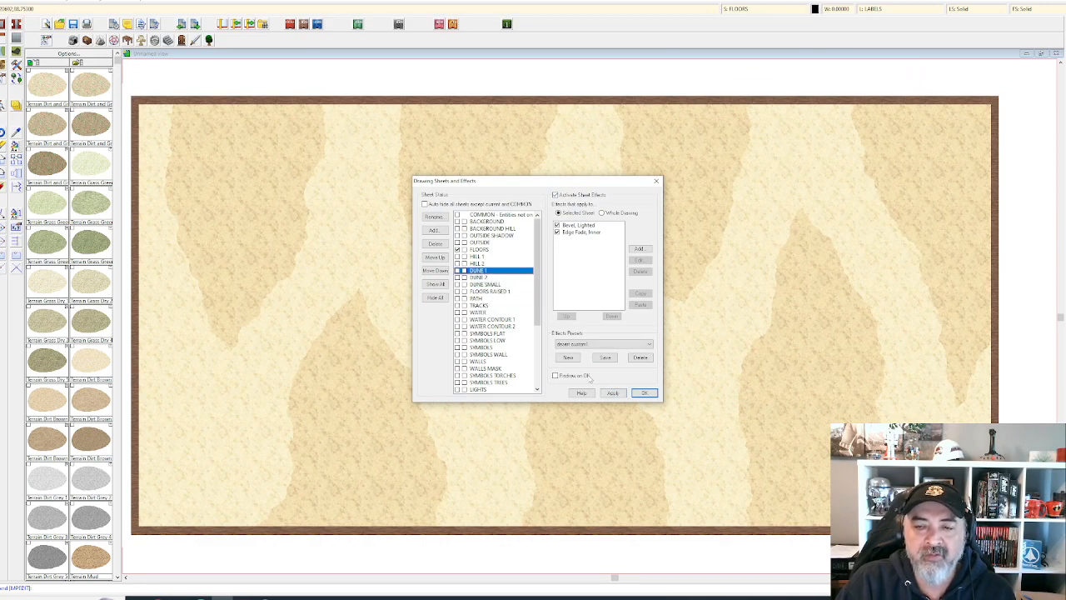
pyautogui.click(613, 394)
pyautogui.click(641, 393)
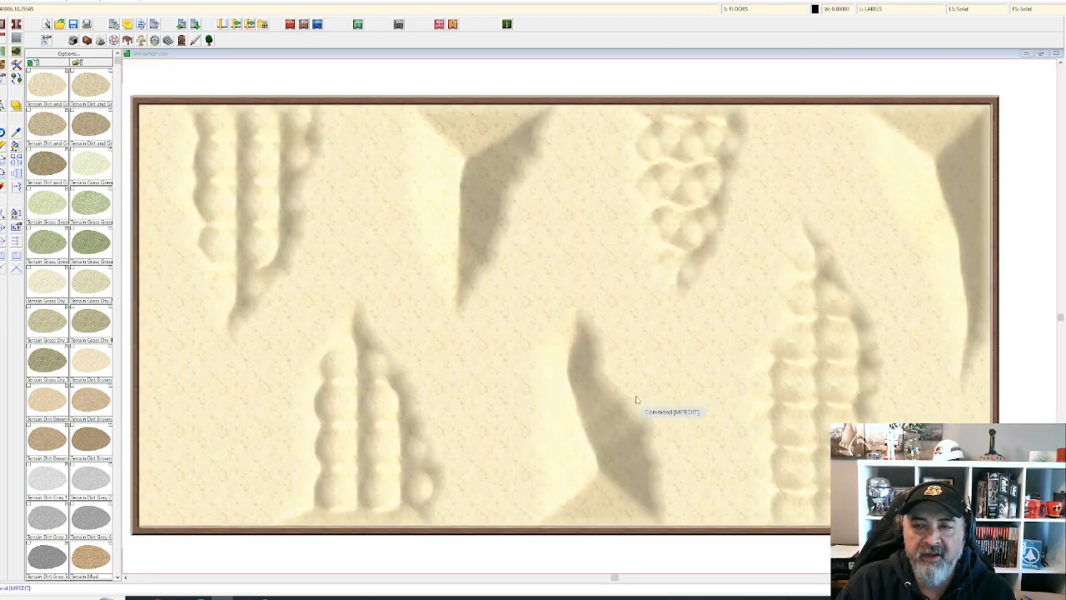
pyautogui.scroll(1, 468, 360)
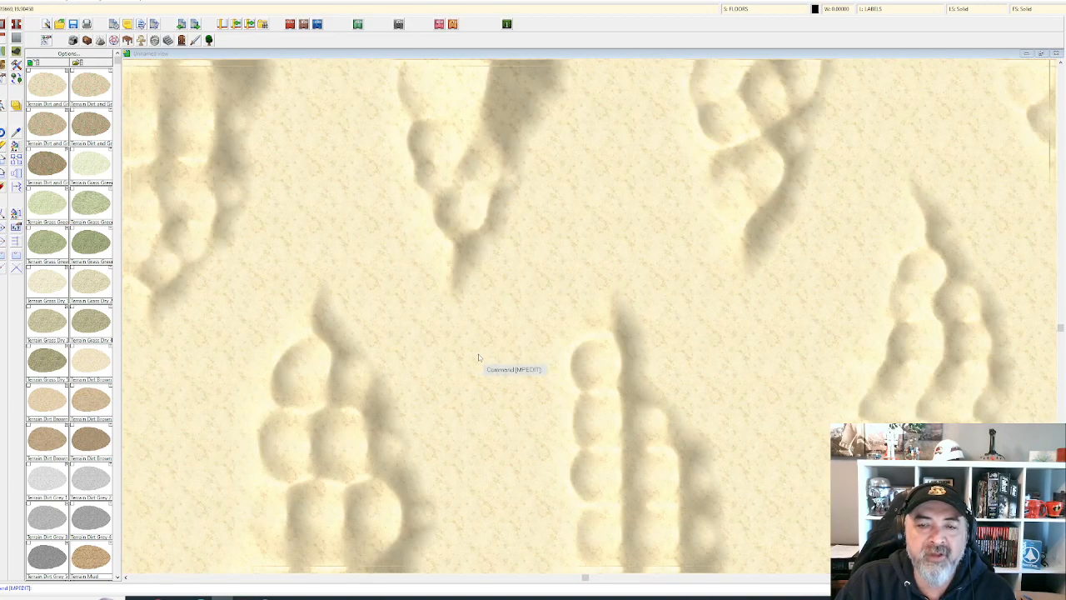
pyautogui.scroll(-1, 478, 356)
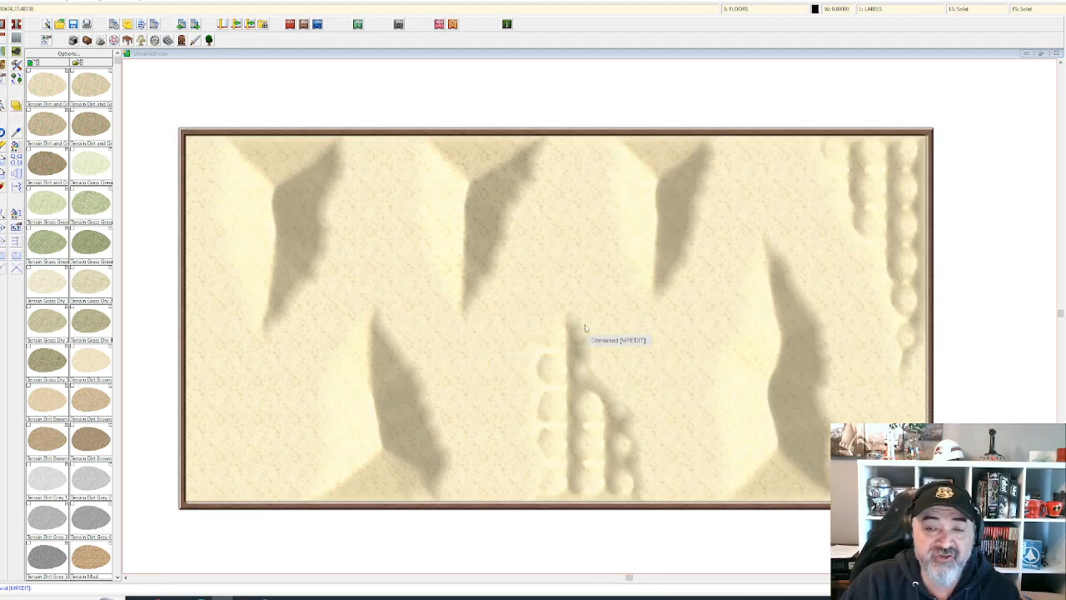
# - Review the effects on the DUNE 1 sheet and reapply them to the drawing
pyautogui.click(744, 11)
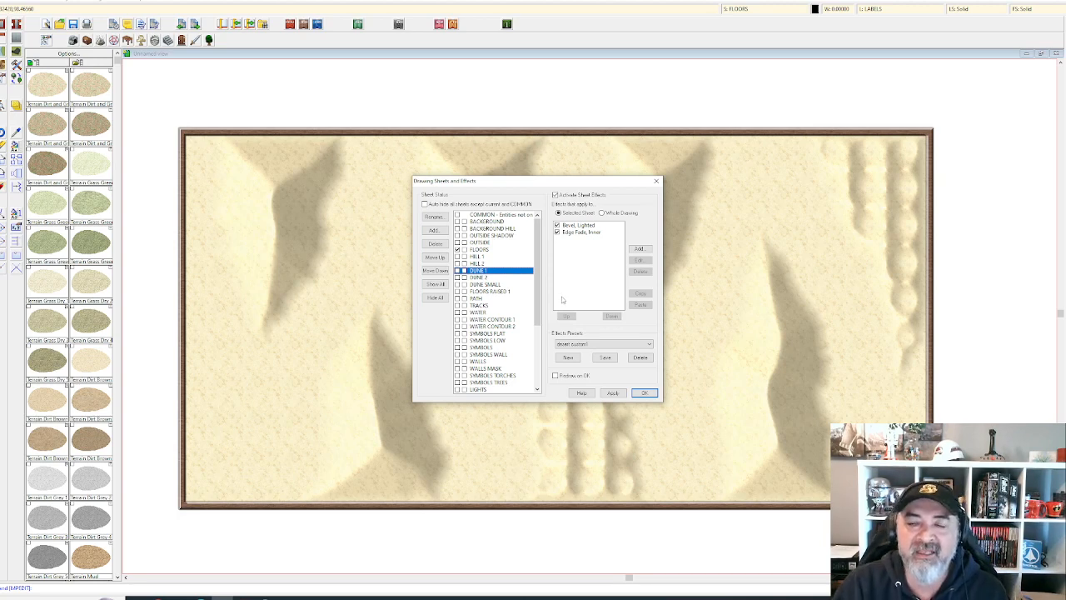
pyautogui.click(614, 394)
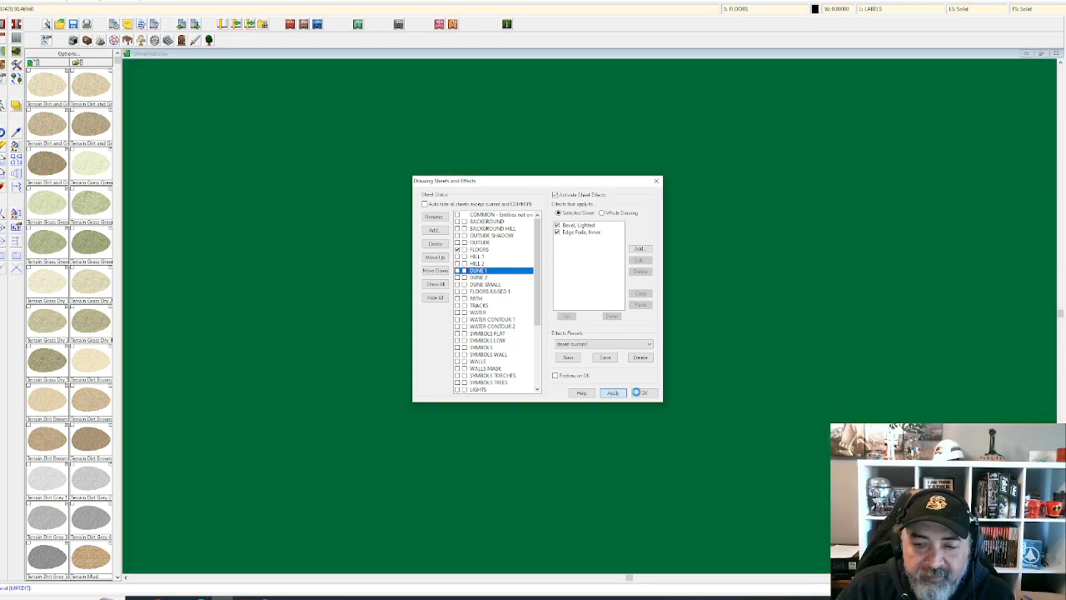
pyautogui.click(644, 392)
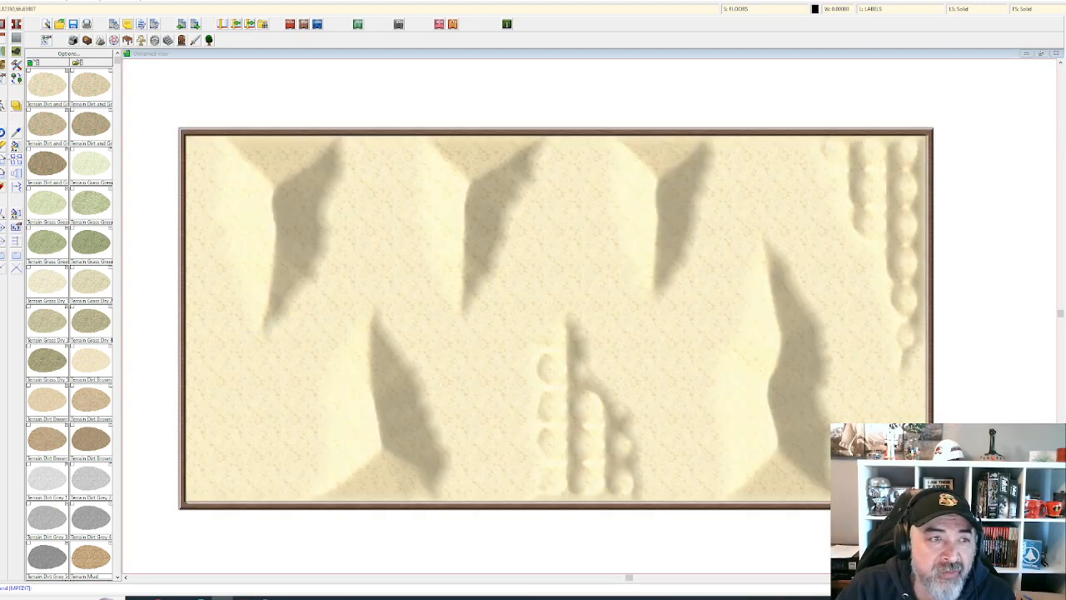
pyautogui.click(14, 145)
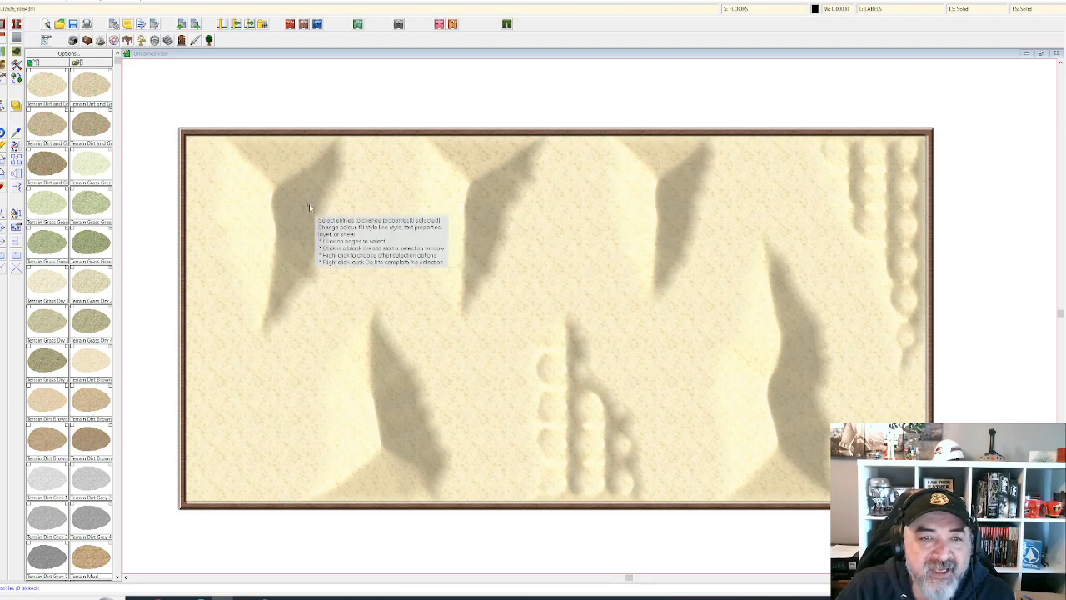
pyautogui.click(333, 220)
pyautogui.rightClick(336, 225)
pyautogui.click(329, 223)
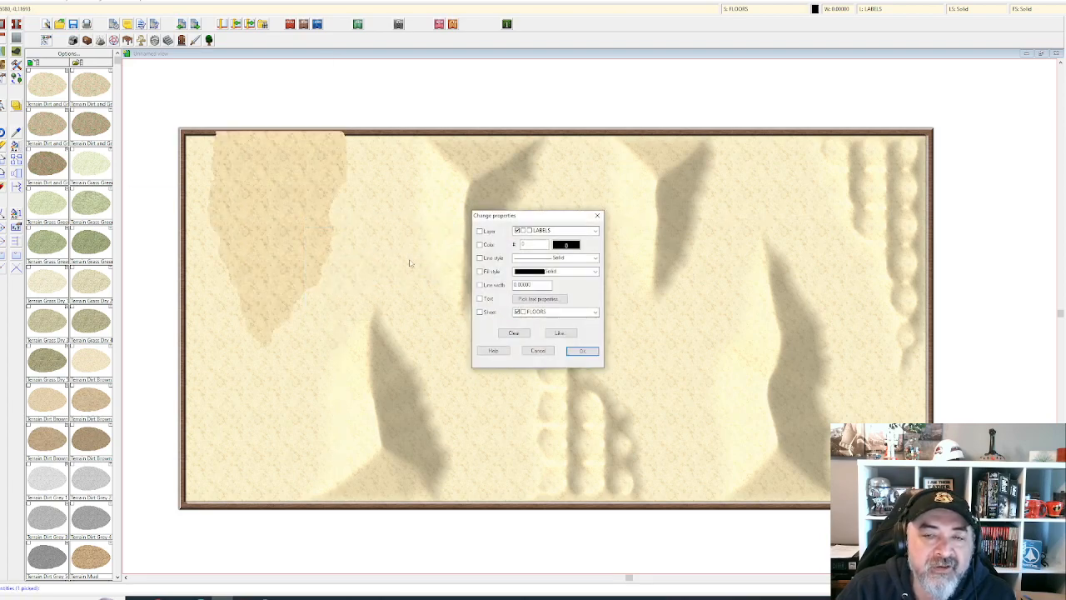
pyautogui.press('Return')
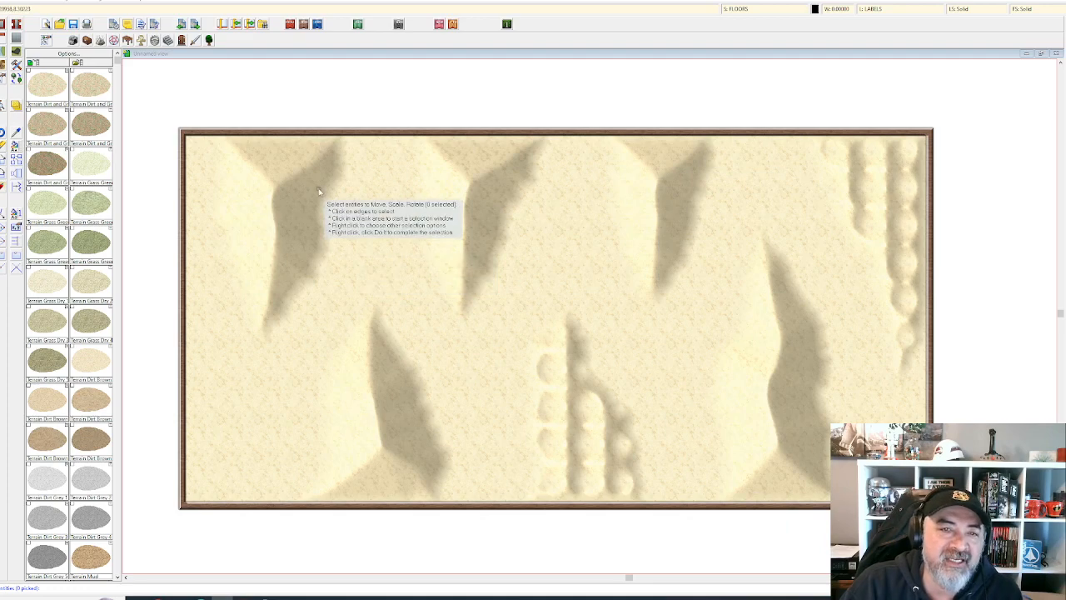
# - Scale up the upper-left dune polygon so it extends beyond the map's upper edge and well past mid-height
pyautogui.click(338, 212)
pyautogui.click(329, 211)
pyautogui.rightClick(329, 214)
pyautogui.click(347, 218)
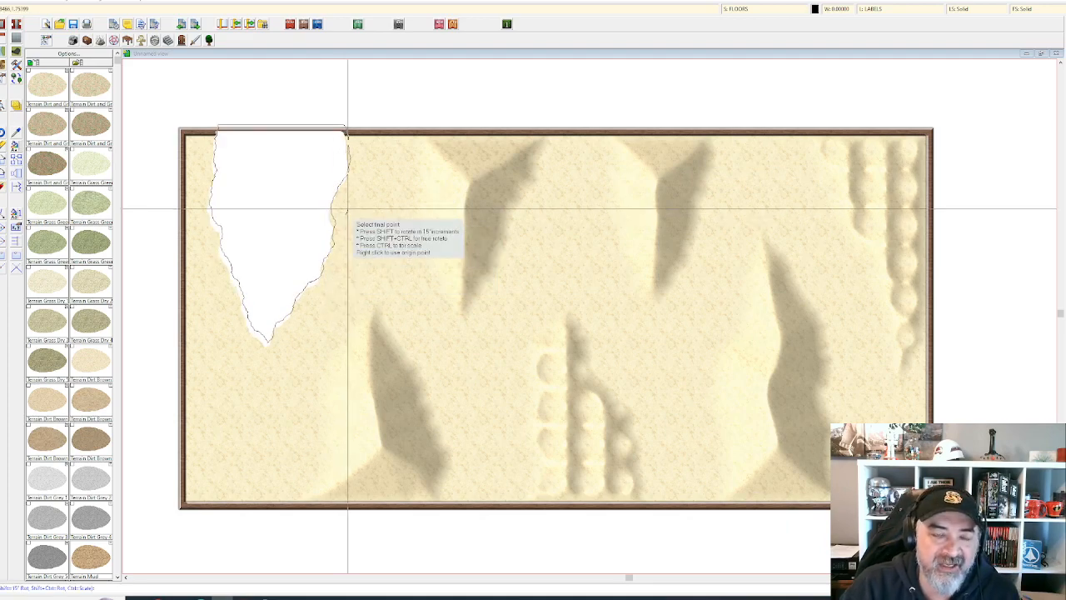
pyautogui.click(418, 190)
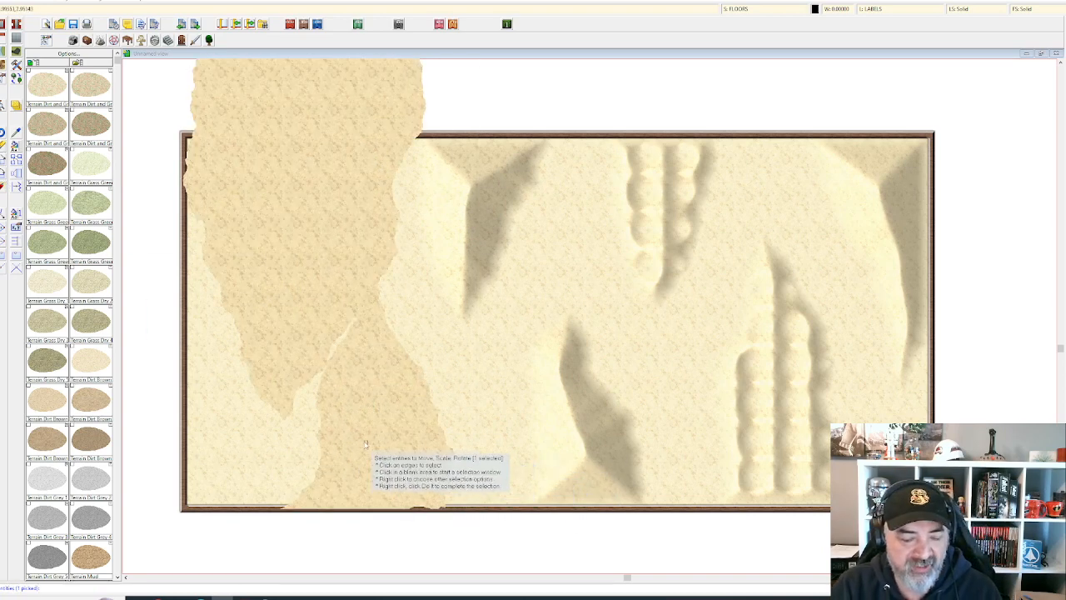
pyautogui.press('Escape')
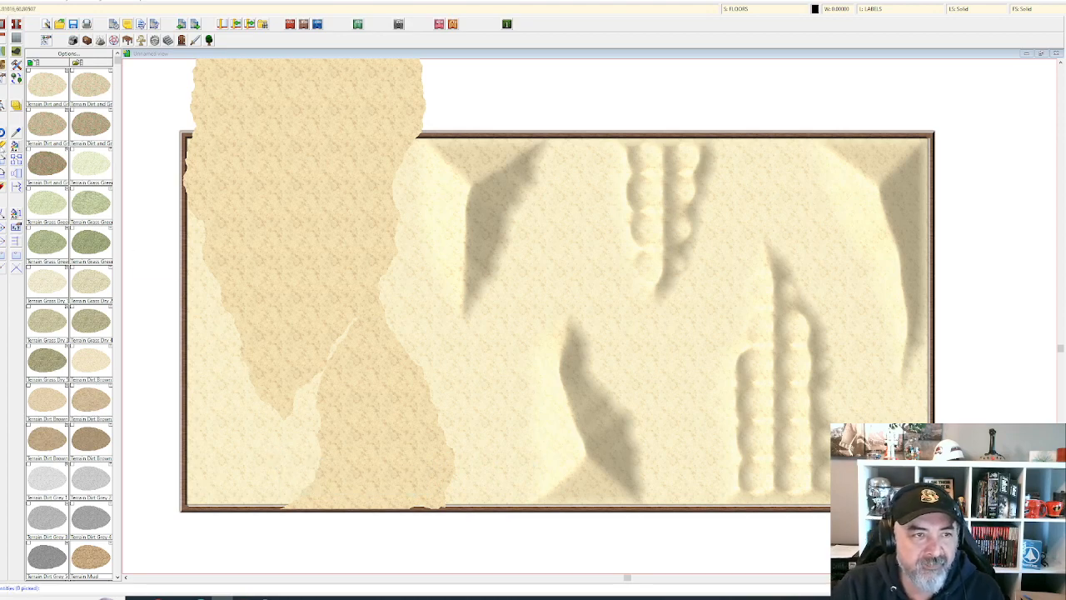
# - Erase the lower-left dune and the second dune along the map's upper edge
pyautogui.click(454, 445)
pyautogui.rightClick(452, 447)
pyautogui.click(450, 446)
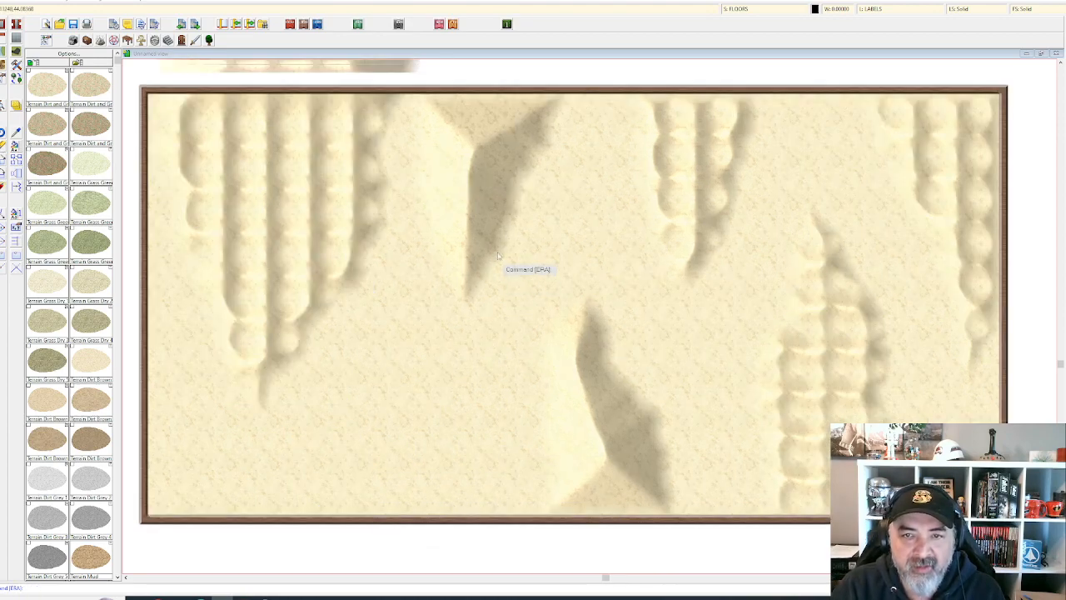
pyautogui.rightClick(500, 256)
pyautogui.click(459, 209)
pyautogui.rightClick(458, 208)
pyautogui.click(459, 208)
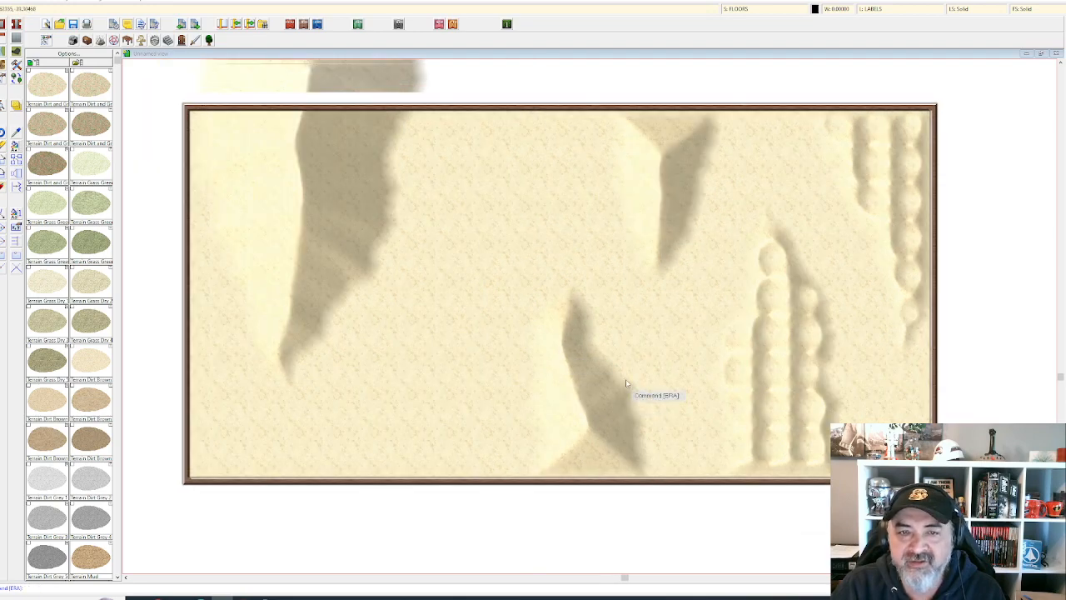
# - Erase the two remaining dunes along the map's lower edge
pyautogui.rightClick(625, 379)
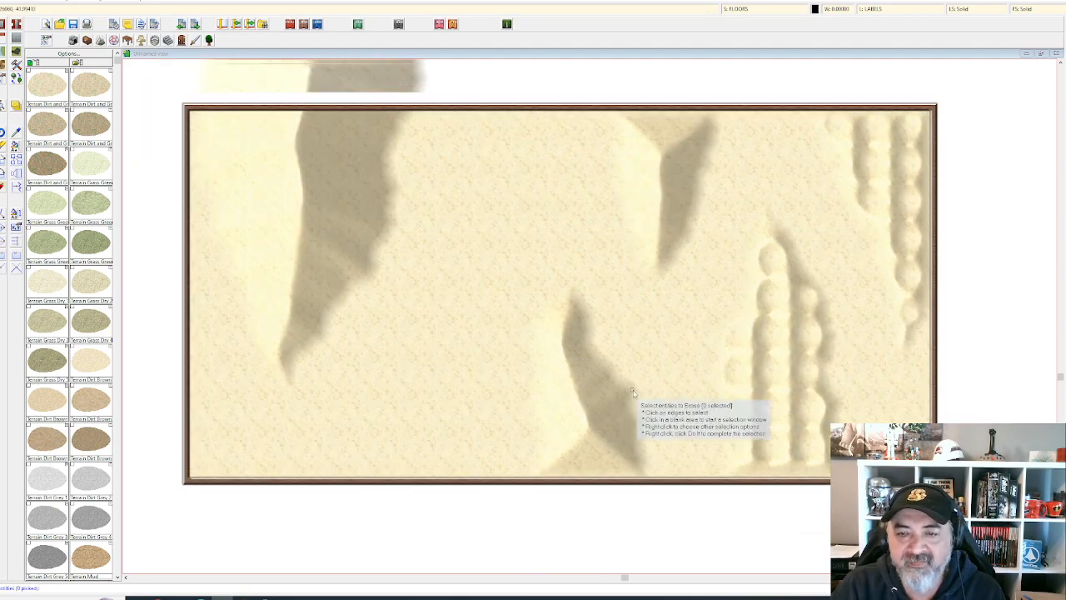
pyautogui.click(642, 399)
pyautogui.rightClick(642, 400)
pyautogui.click(641, 405)
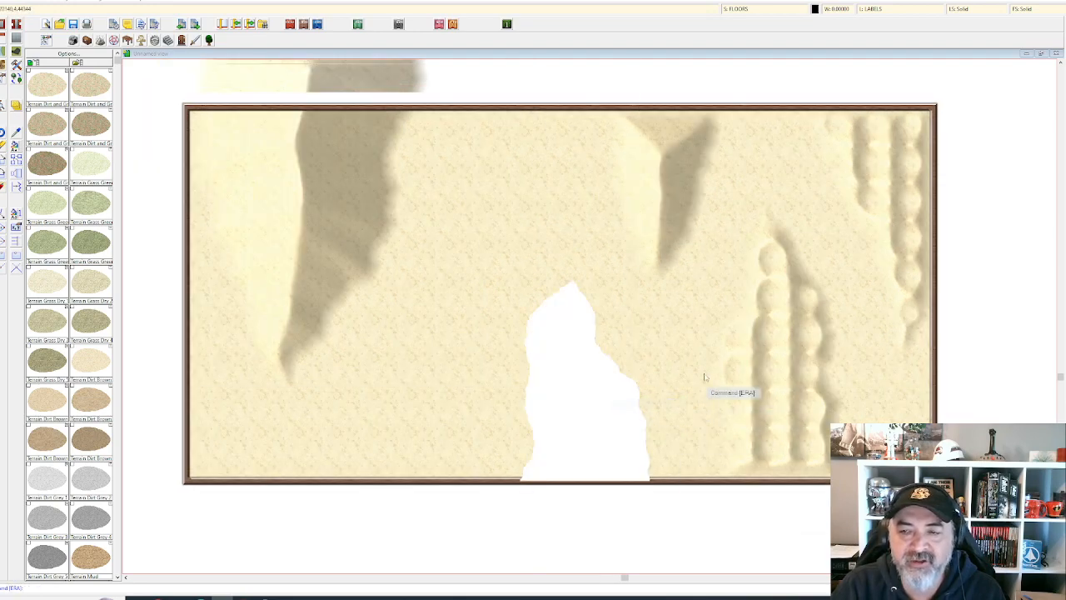
pyautogui.click(723, 366)
pyautogui.rightClick(730, 375)
pyautogui.click(754, 380)
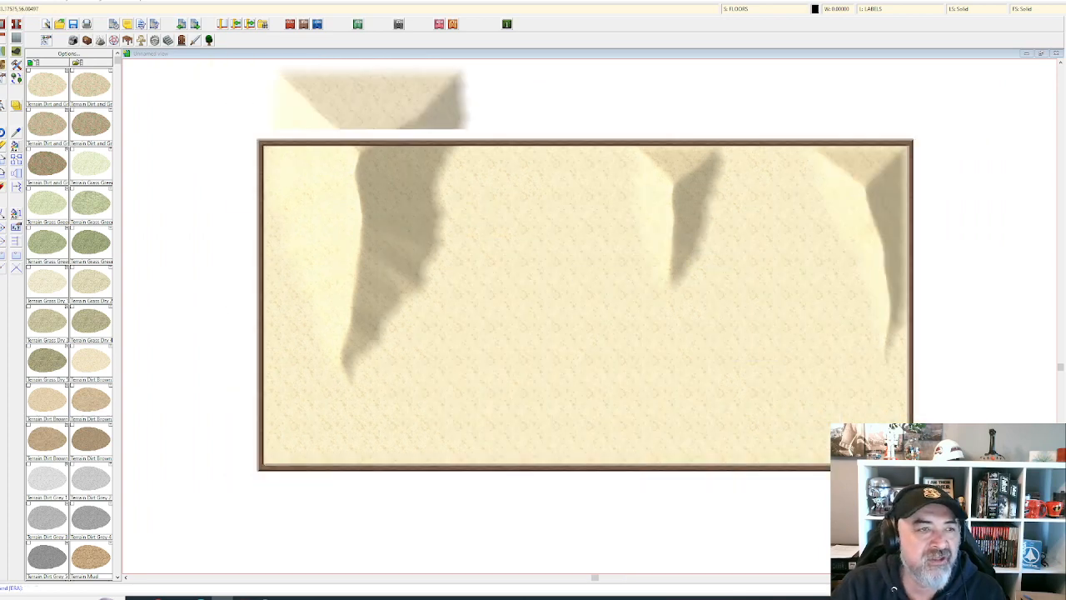
# - Scale up the middle dune on the upper edge and shift it left, with its tip near the map's mid-height
pyautogui.click(2, 174)
pyautogui.click(631, 235)
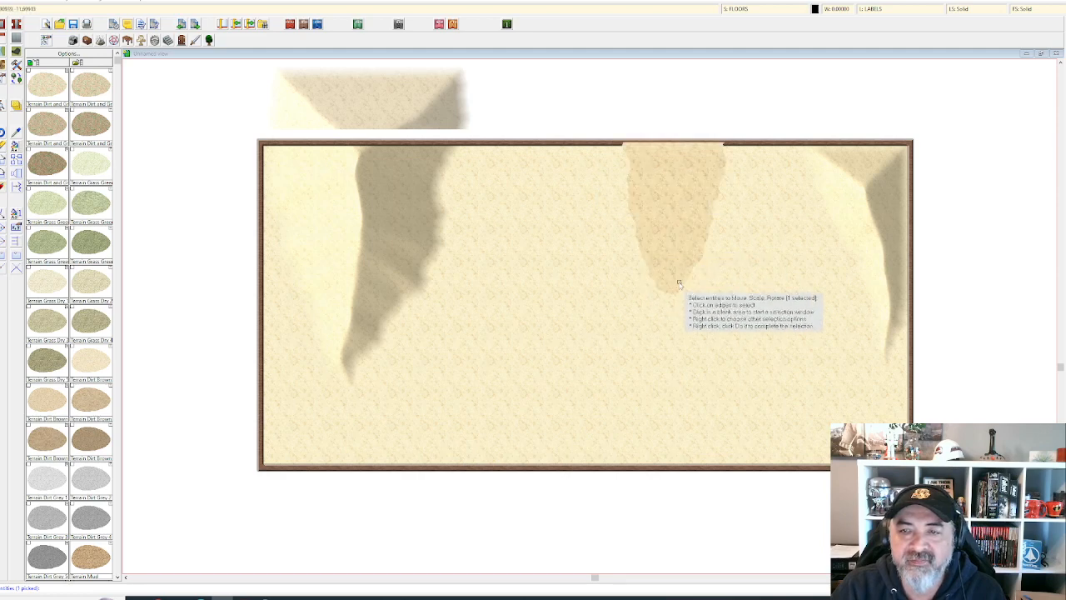
pyautogui.rightClick(676, 280)
pyautogui.click(673, 284)
pyautogui.click(673, 282)
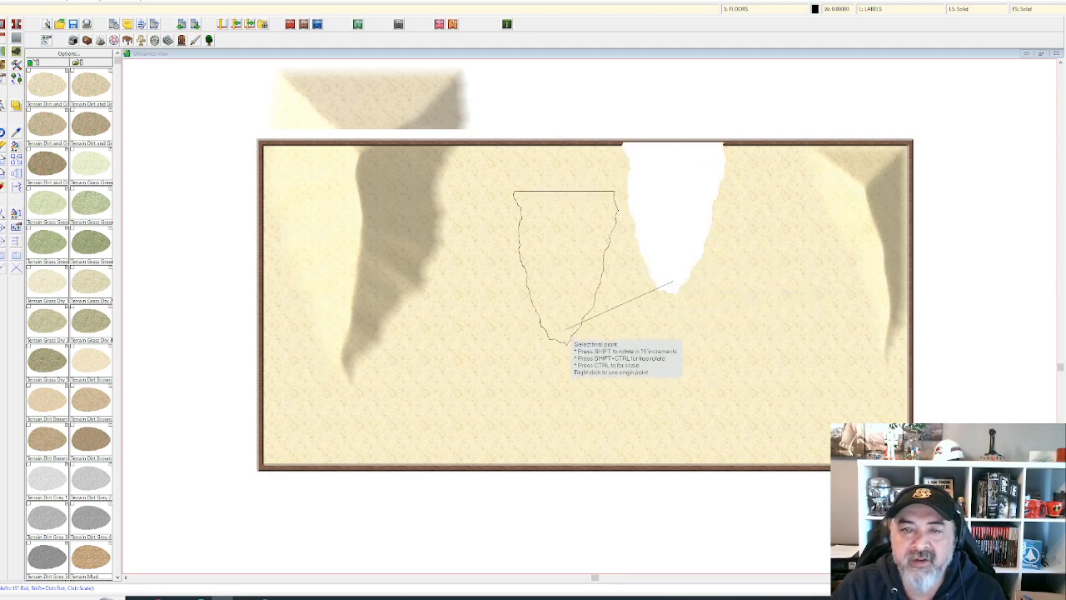
pyautogui.click(598, 328)
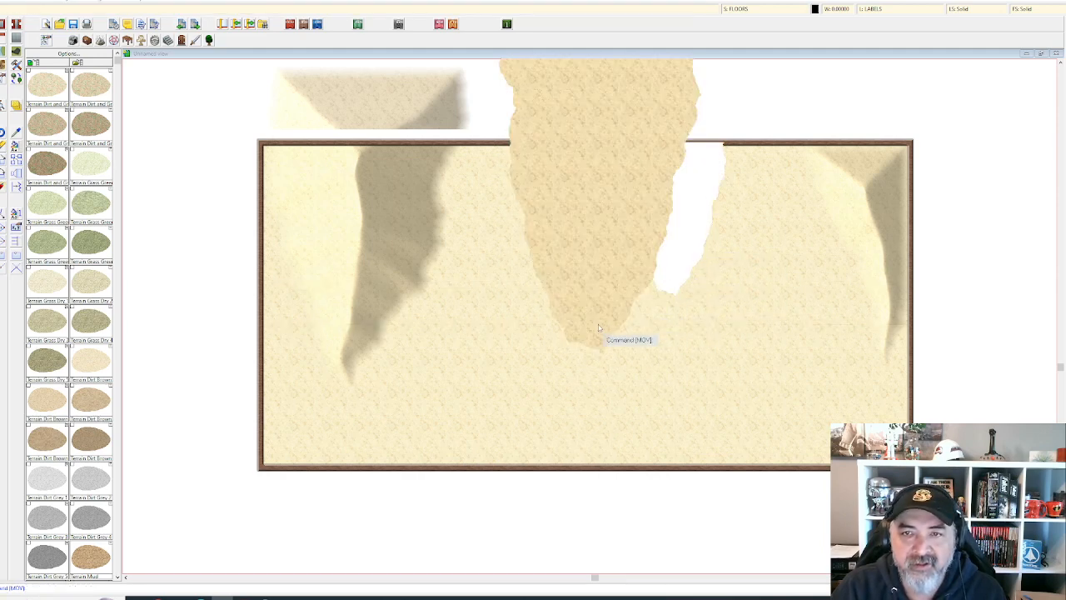
# - Move the dune near the map's right border slightly inward to adjust its spacing from the middle dune
pyautogui.rightClick(856, 259)
pyautogui.click(827, 201)
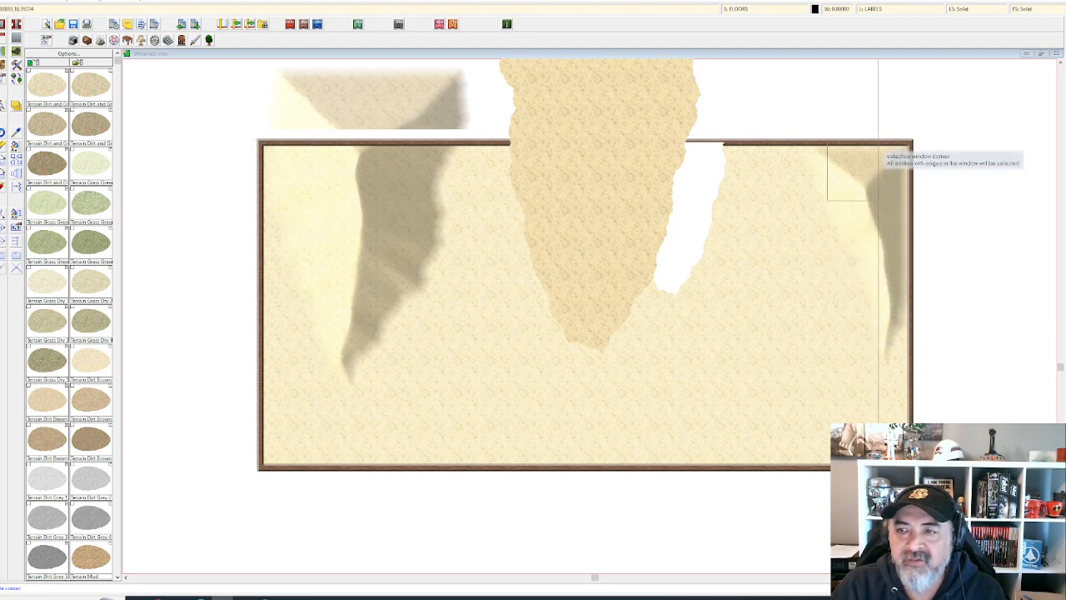
pyautogui.click(841, 223)
pyautogui.rightClick(847, 227)
pyautogui.click(852, 229)
pyautogui.click(848, 222)
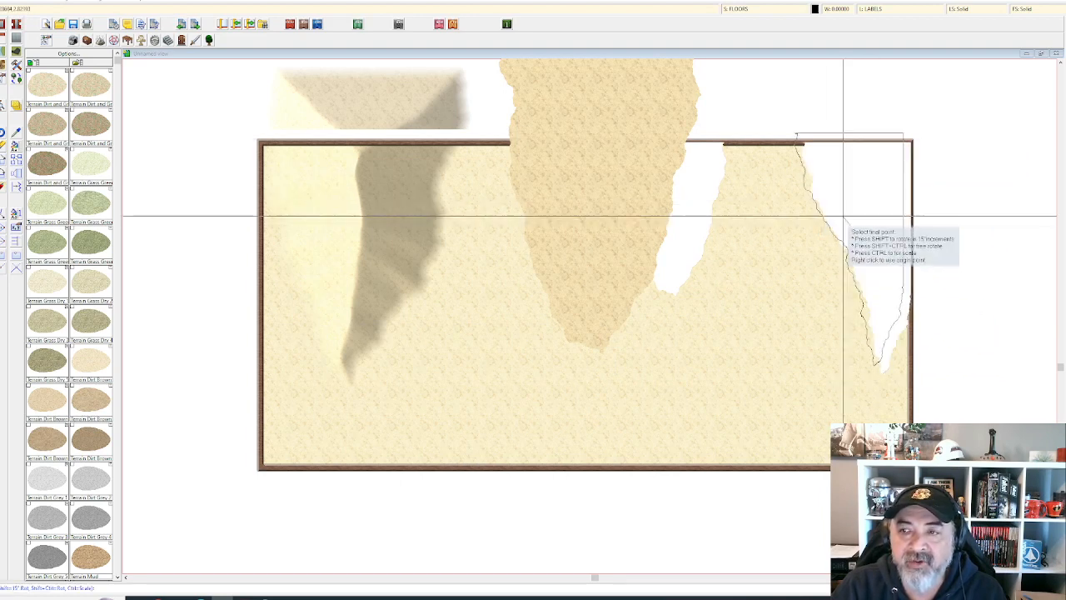
pyautogui.click(808, 157)
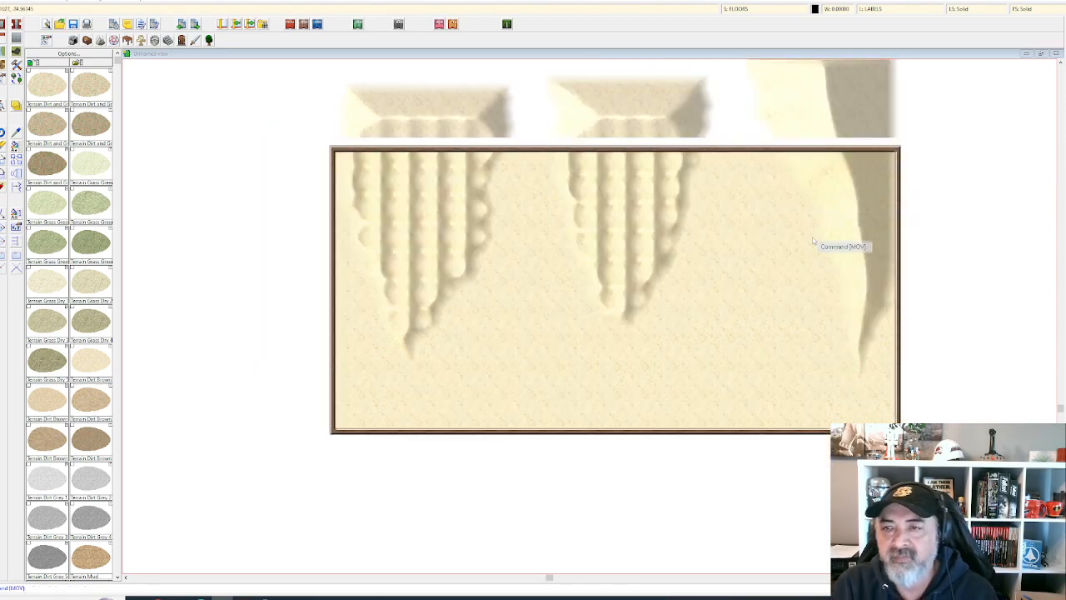
pyautogui.scroll(3, 817, 241)
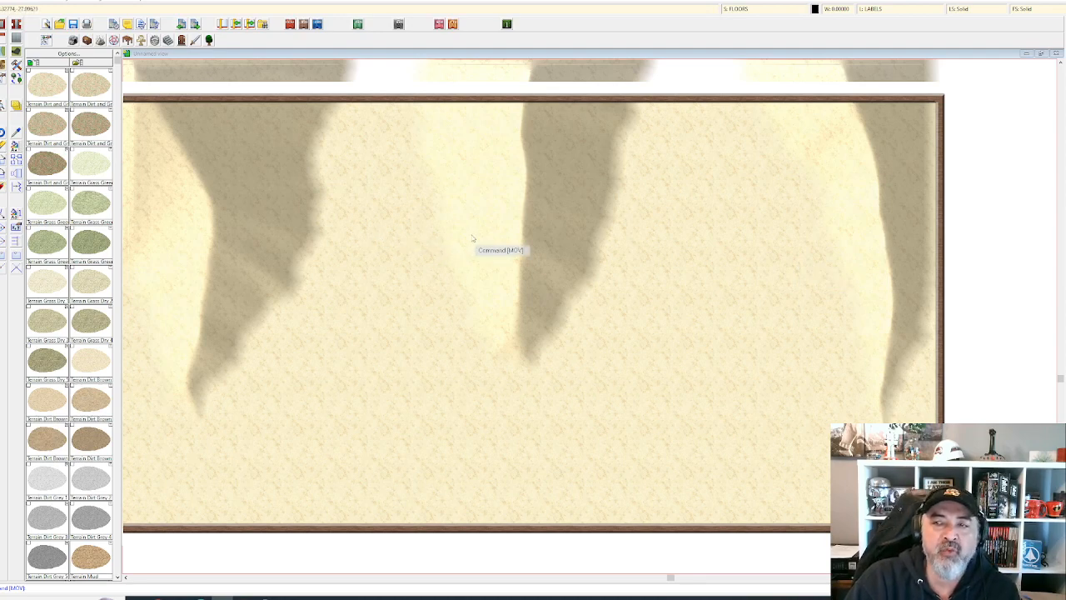
pyautogui.scroll(-1, 500, 234)
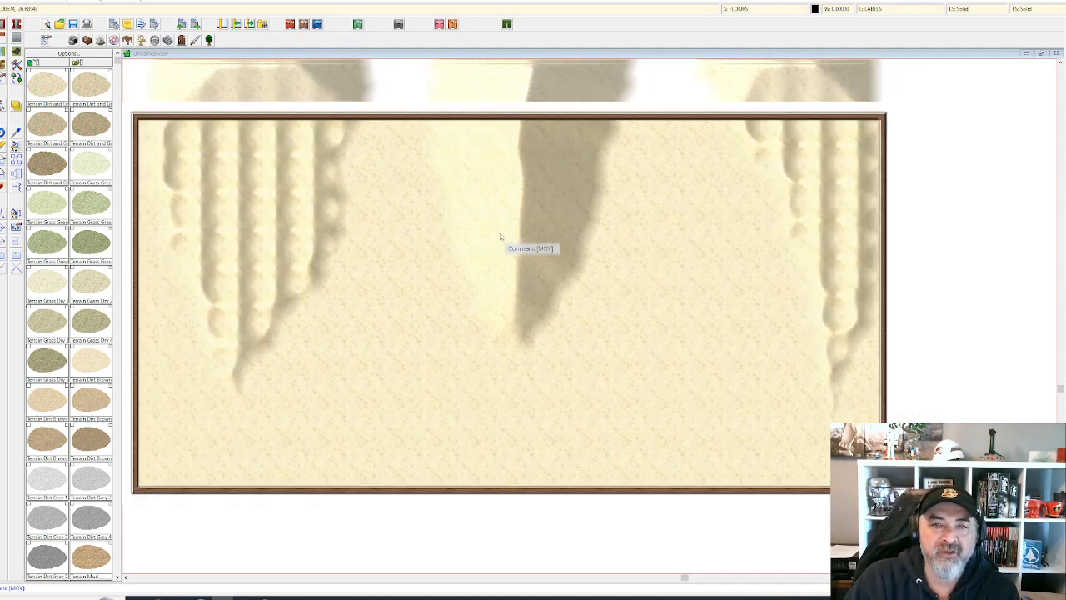
pyautogui.scroll(1, 500, 226)
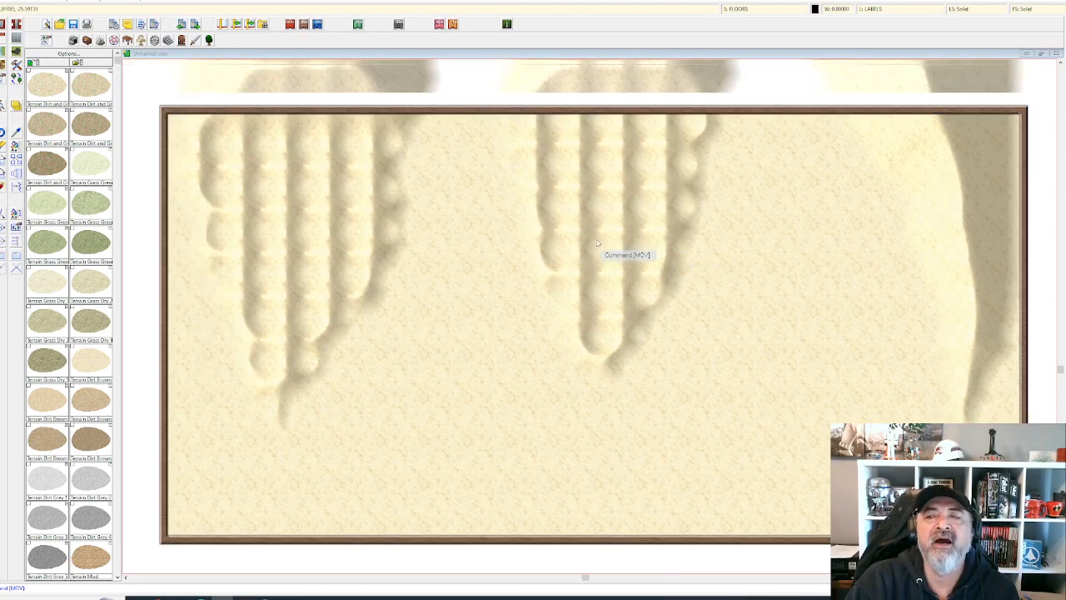
pyautogui.scroll(-1, 237, 114)
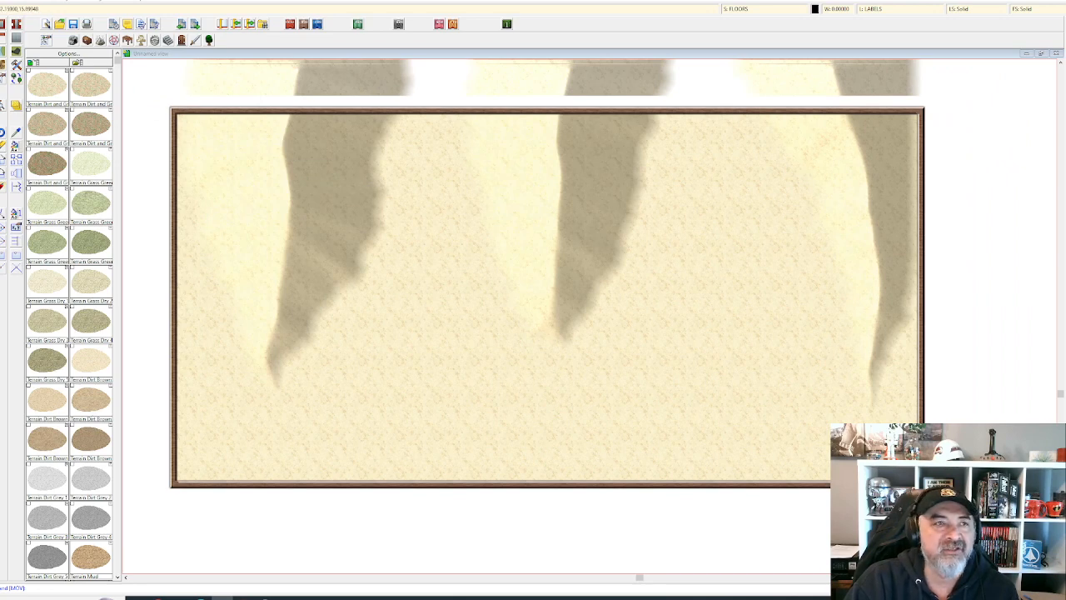
# - Begin saving a copy of the map, with the desktop folder "etsy maps" as the destination
pyautogui.click(2, 0)
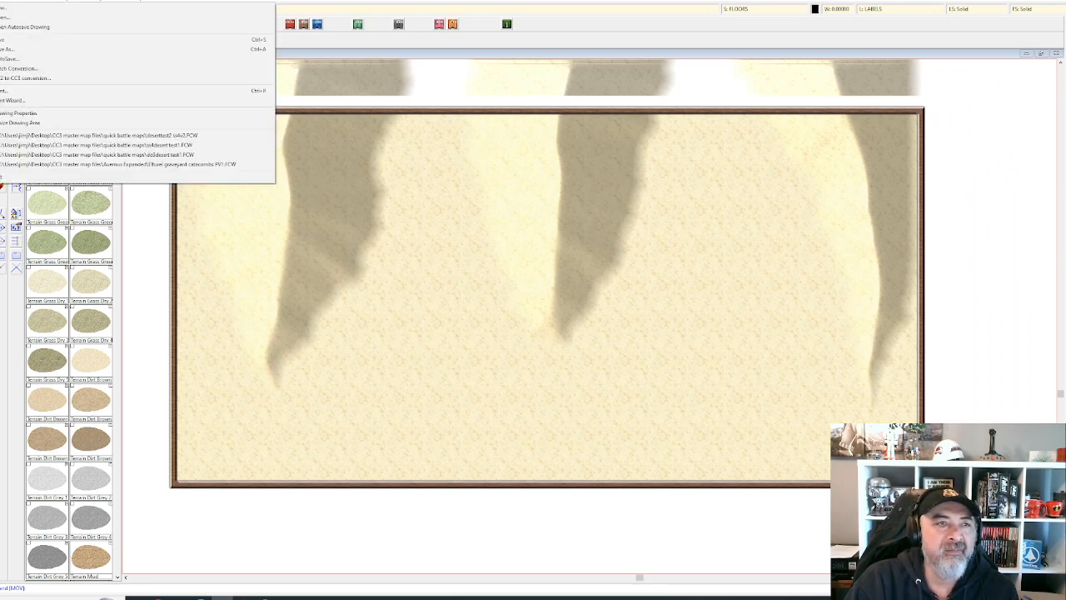
pyautogui.click(6, 50)
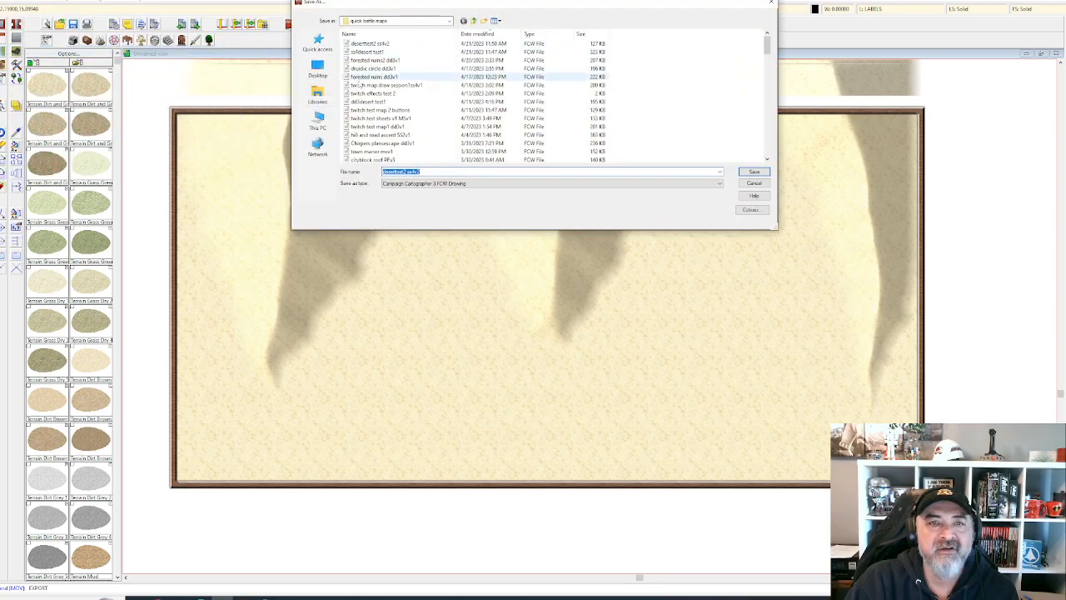
pyautogui.click(318, 121)
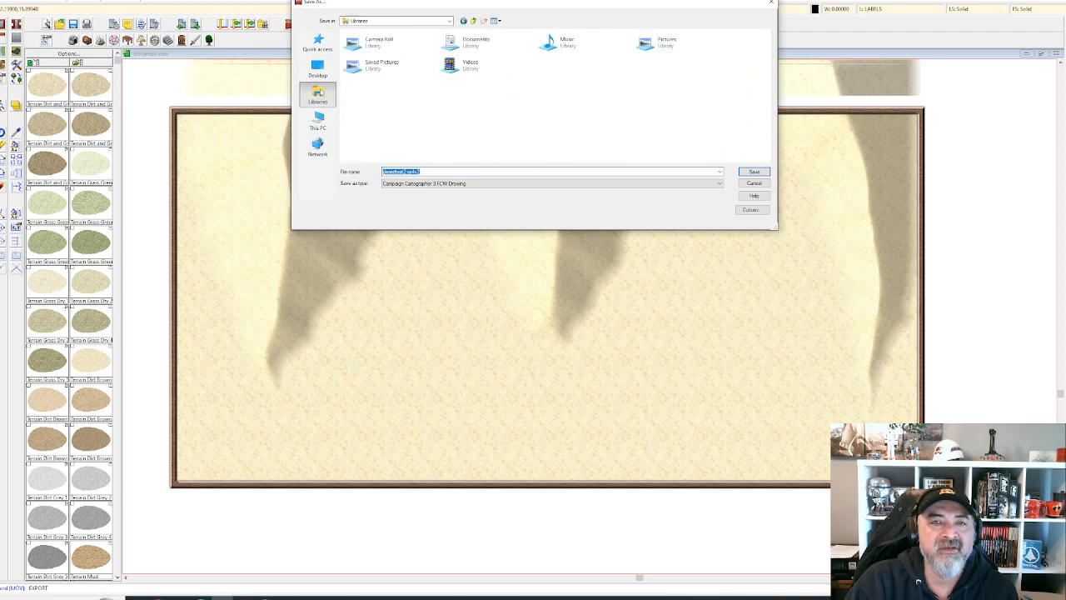
pyautogui.click(465, 21)
pyautogui.click(474, 21)
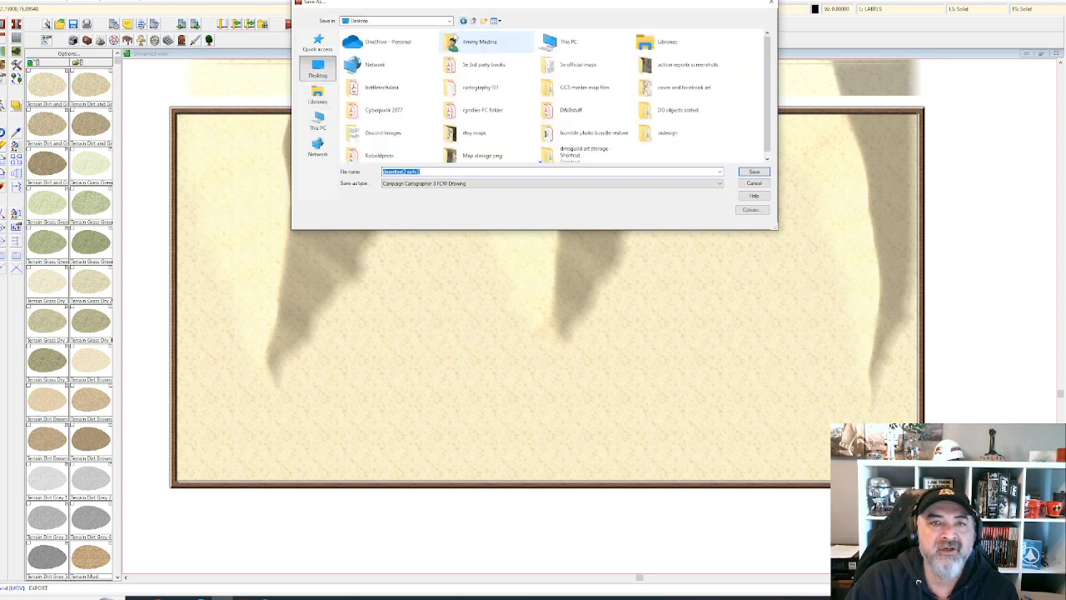
pyautogui.doubleClick(570, 138)
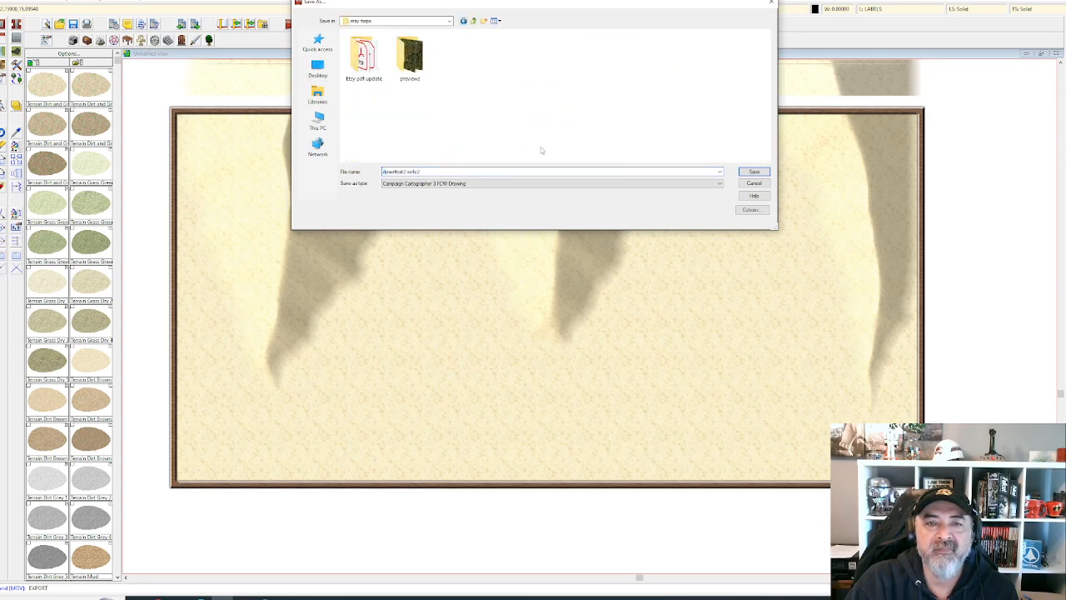
# - Set the export format to Rectangular section PNG with a pixel size of 4000 wide by 2000 high
pyautogui.click(446, 184)
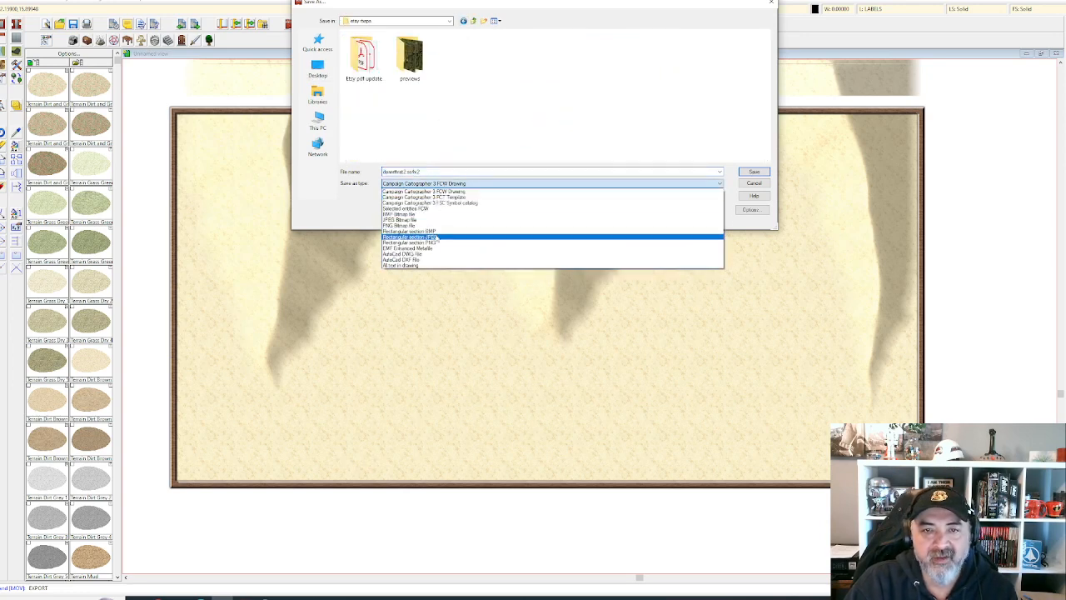
pyautogui.click(437, 243)
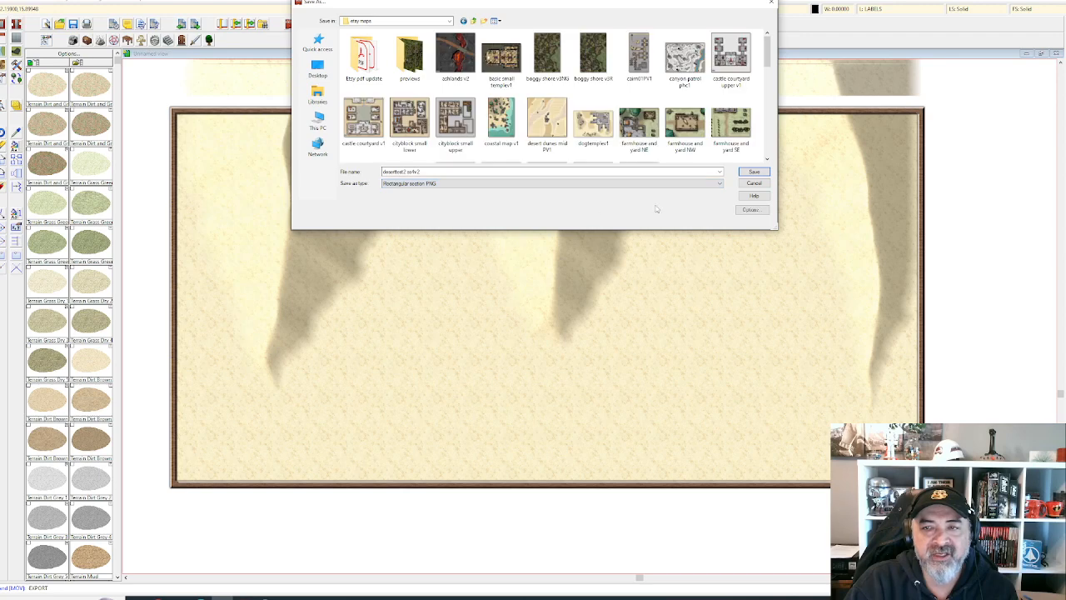
pyautogui.click(752, 210)
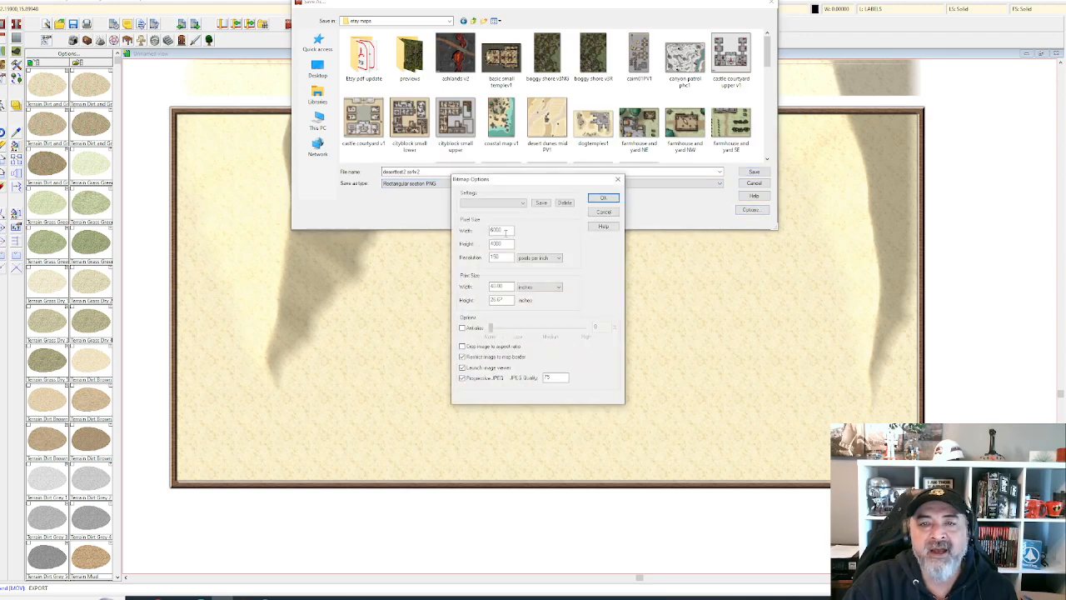
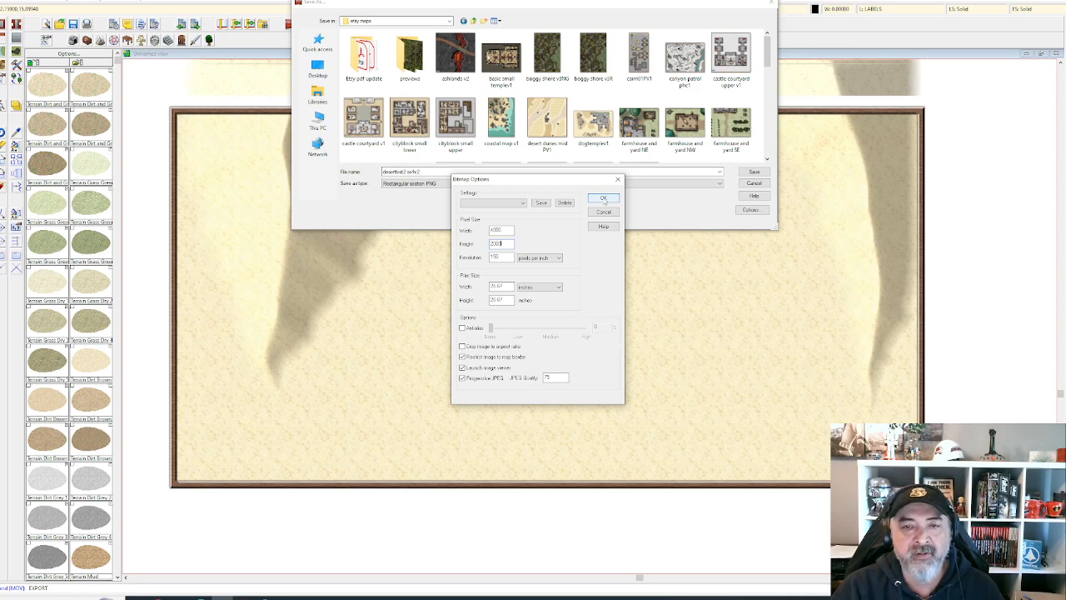
pyautogui.click(605, 200)
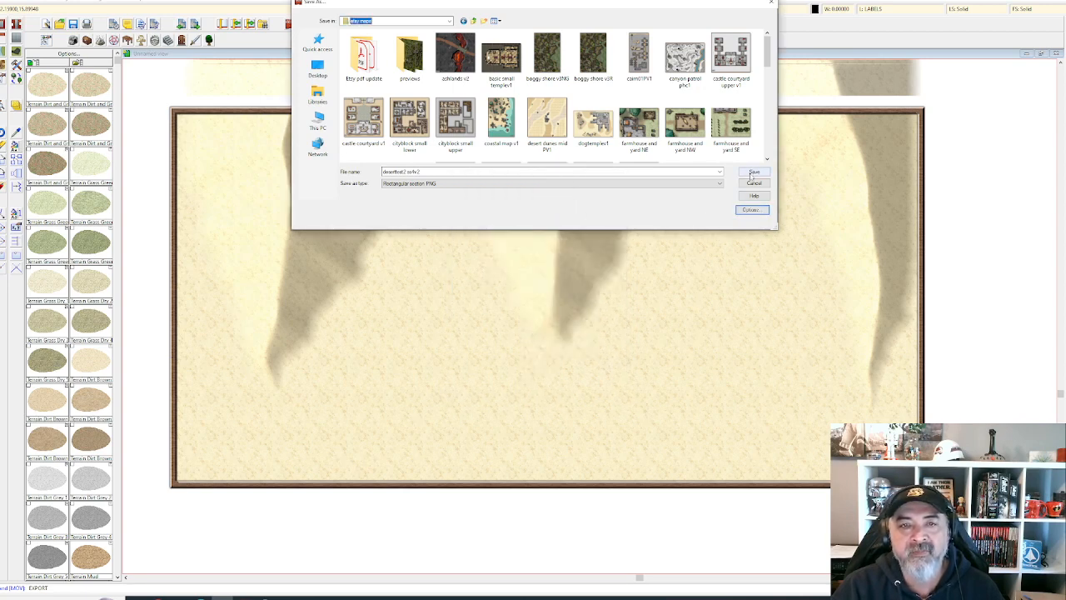
# - Export the rectangular section between the map border's opposite corners and inspect the resulting image's dune shading
pyautogui.click(480, 173)
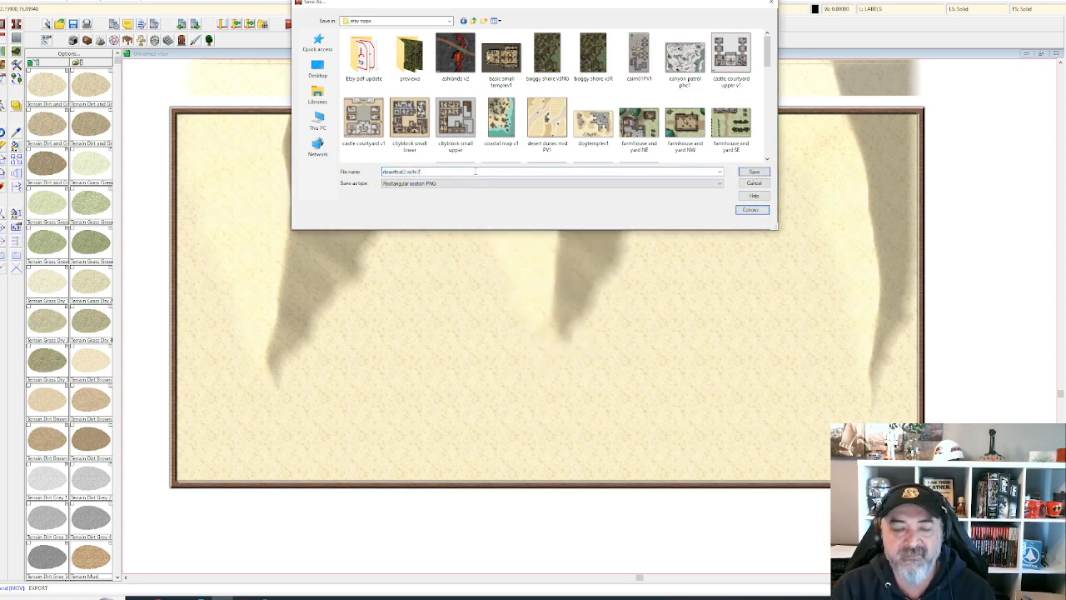
pyautogui.click(754, 173)
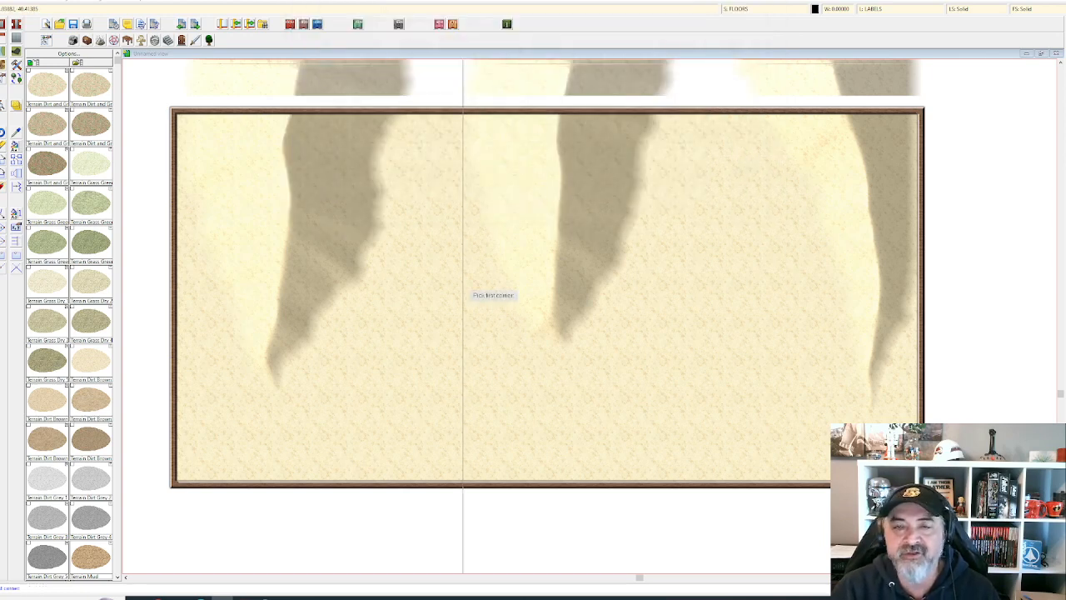
pyautogui.click(177, 112)
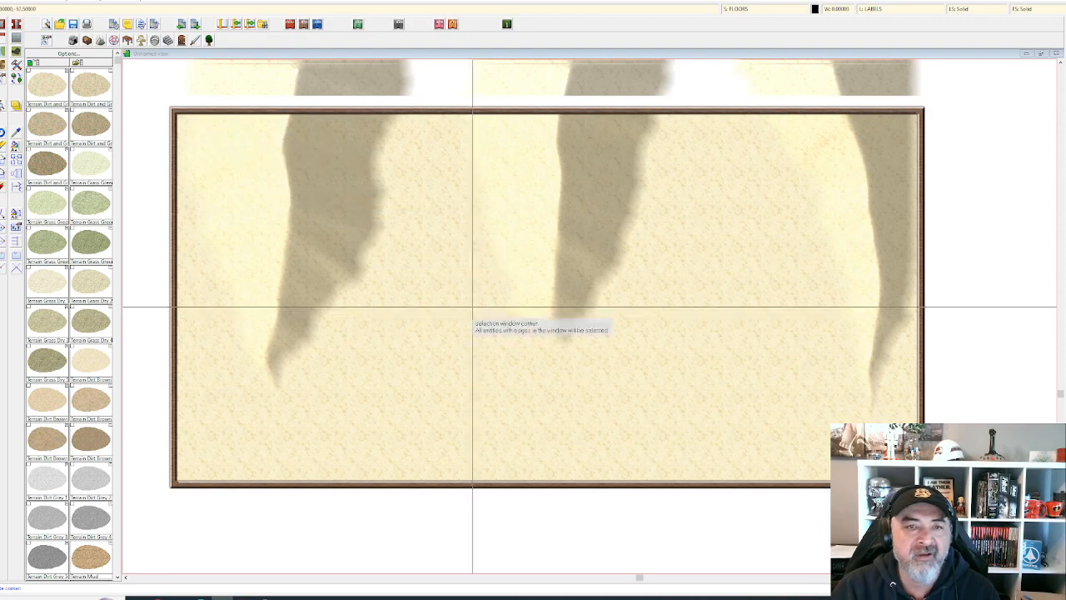
pyautogui.click(922, 486)
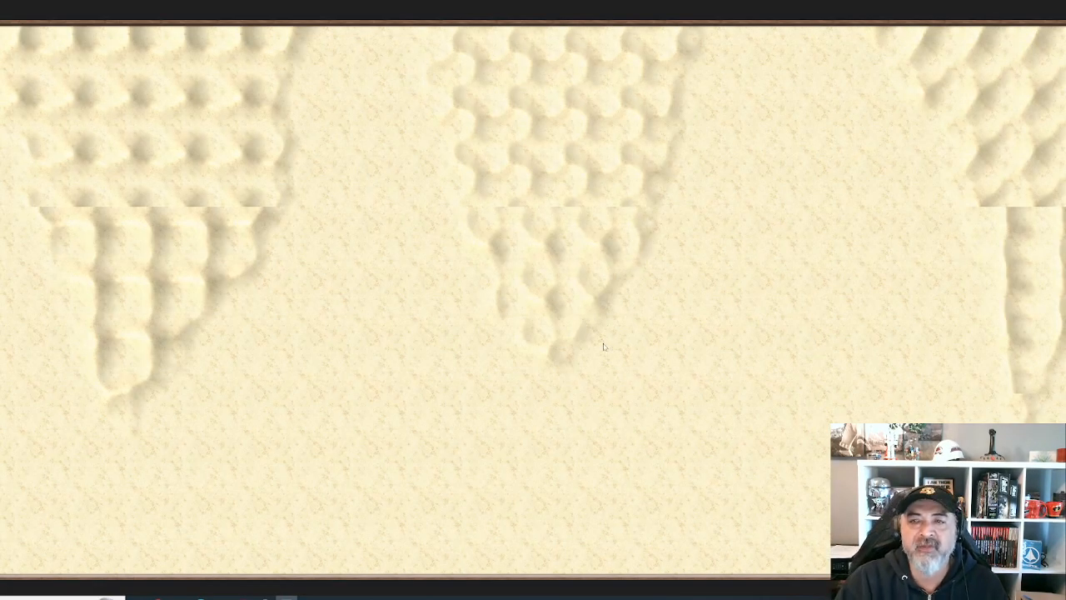
pyautogui.scroll(2, 604, 347)
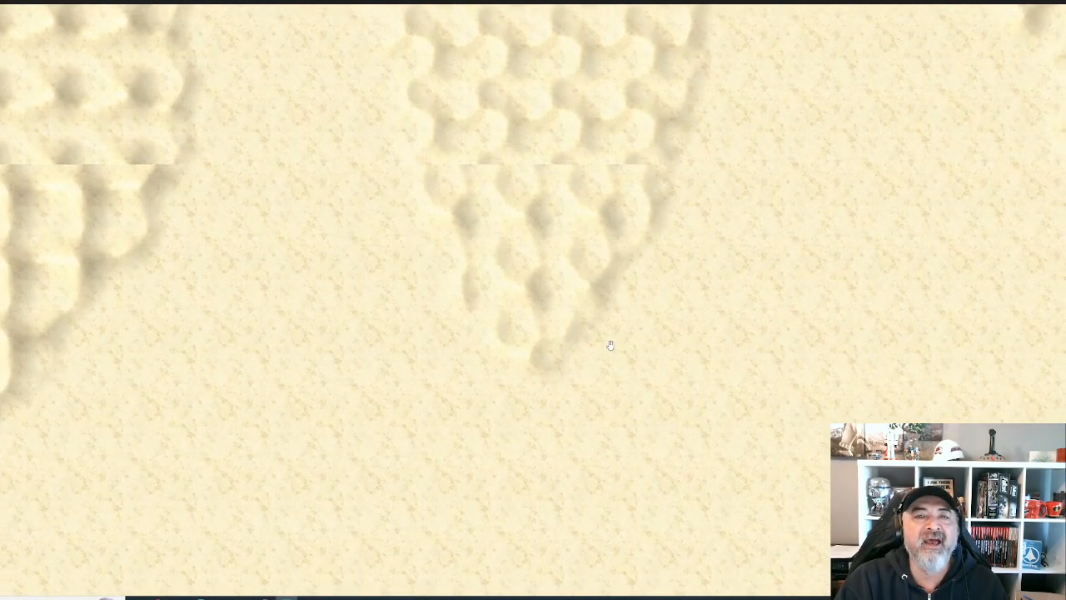
pyautogui.scroll(-2, 609, 343)
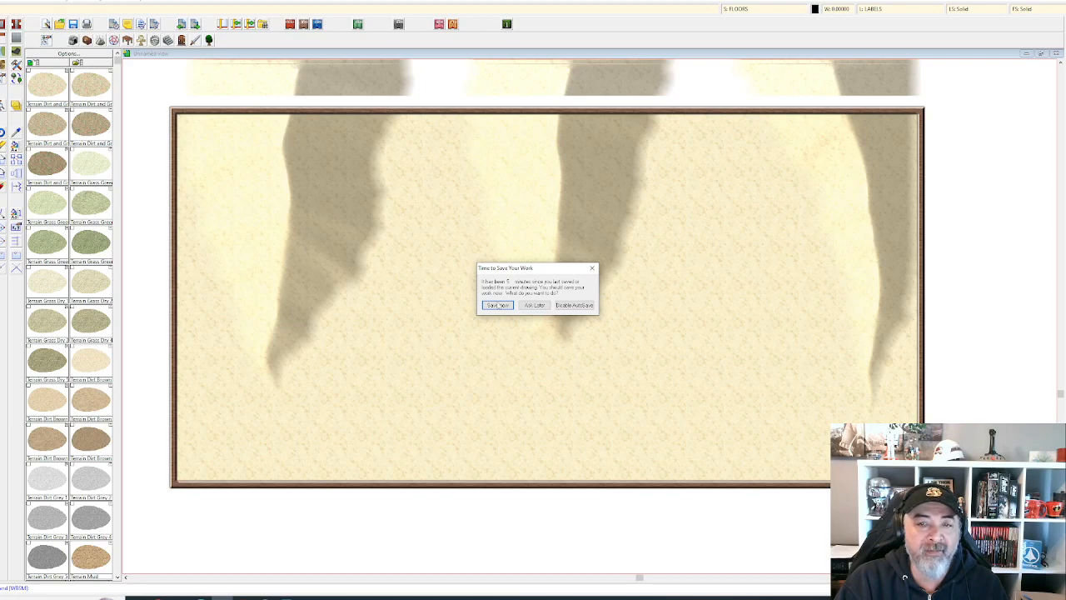
# - Save the drawing and check the sheet list and the effects applied to the DUNE 1 sheet
pyautogui.click(497, 305)
pyautogui.scroll(1, 498, 309)
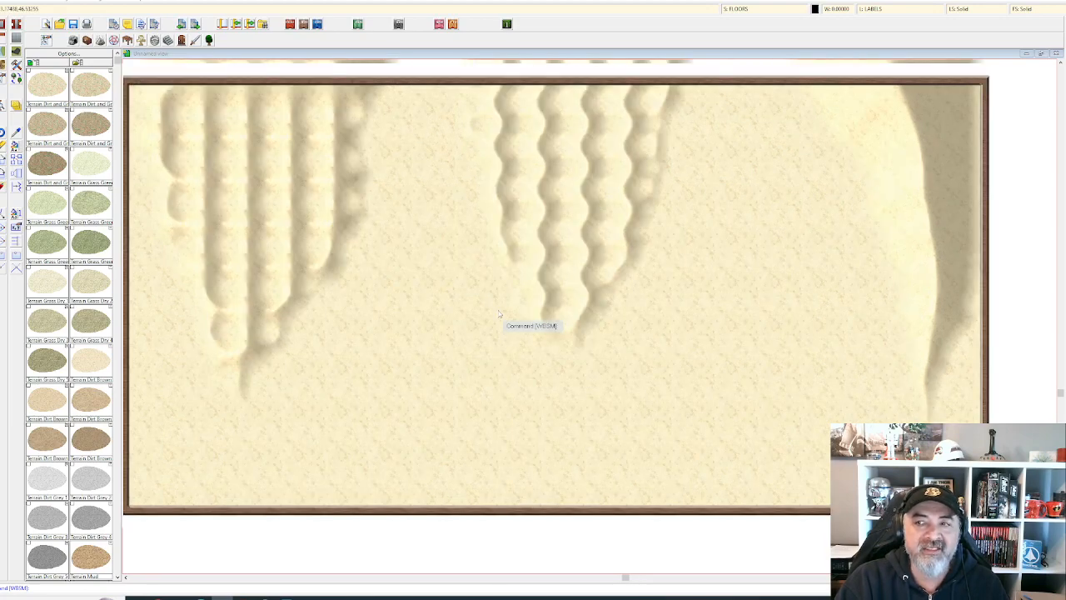
pyautogui.scroll(-1, 497, 310)
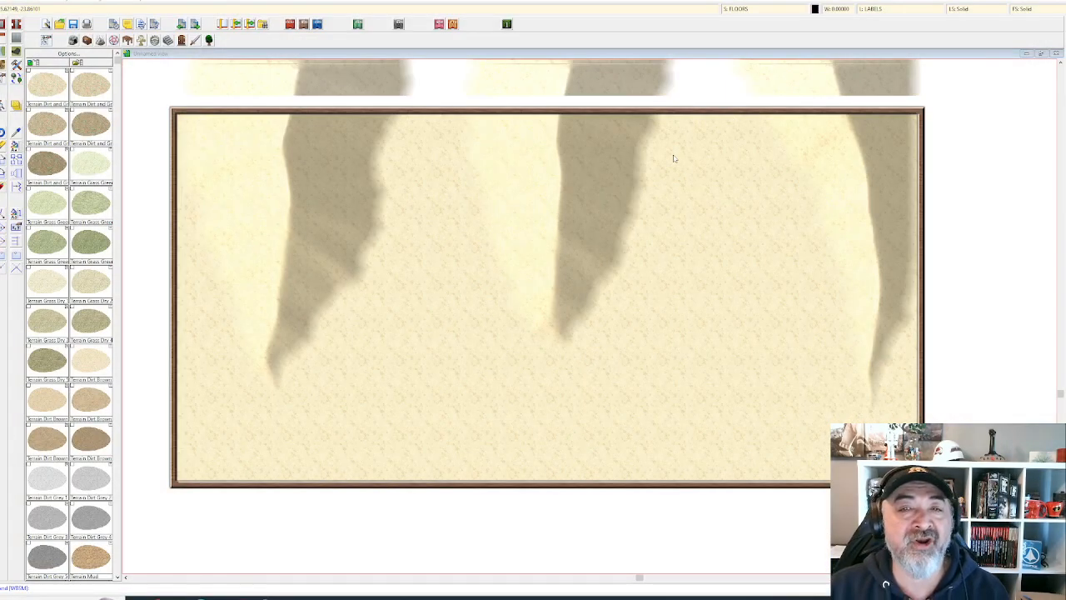
pyautogui.click(742, 9)
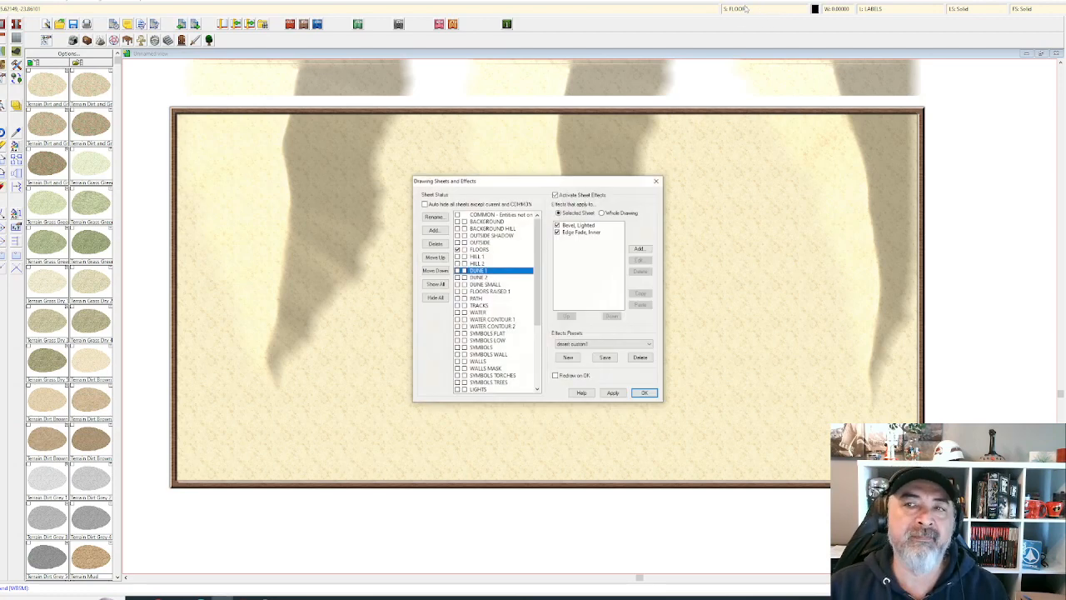
pyautogui.click(657, 181)
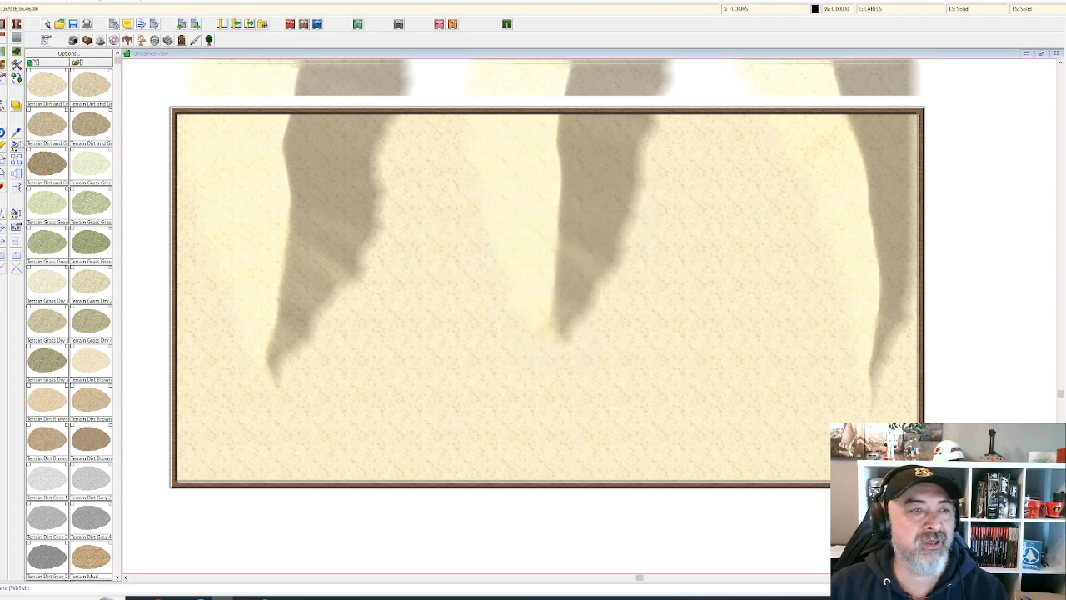
# - Change the sheet of all three dunes to OUTSIDE
pyautogui.click(15, 147)
pyautogui.click(292, 210)
pyautogui.click(420, 232)
pyautogui.click(574, 223)
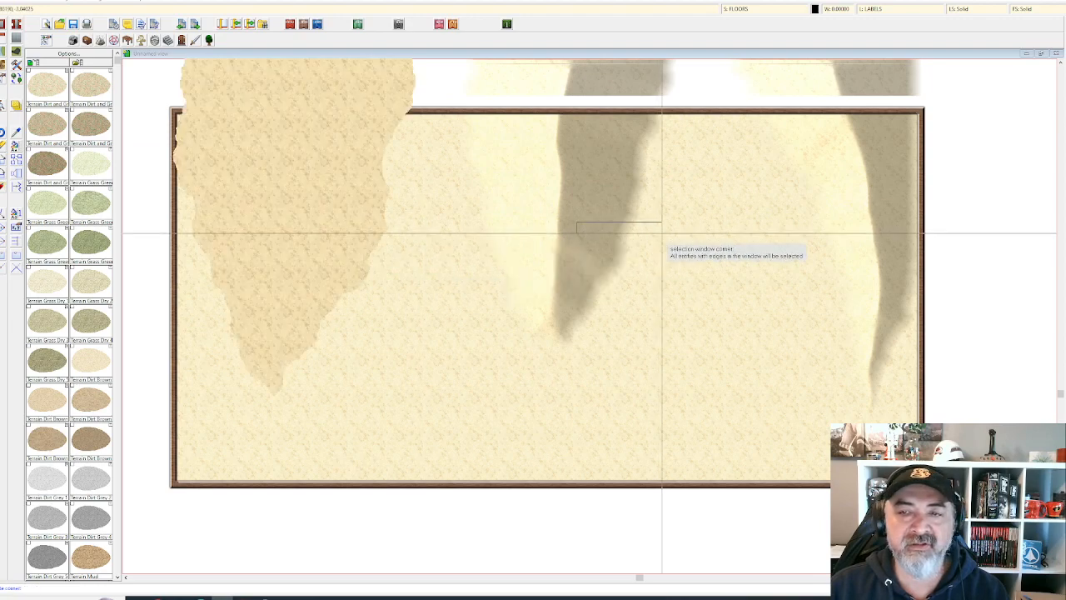
pyautogui.click(673, 235)
pyautogui.click(823, 262)
pyautogui.click(855, 264)
pyautogui.press('d')
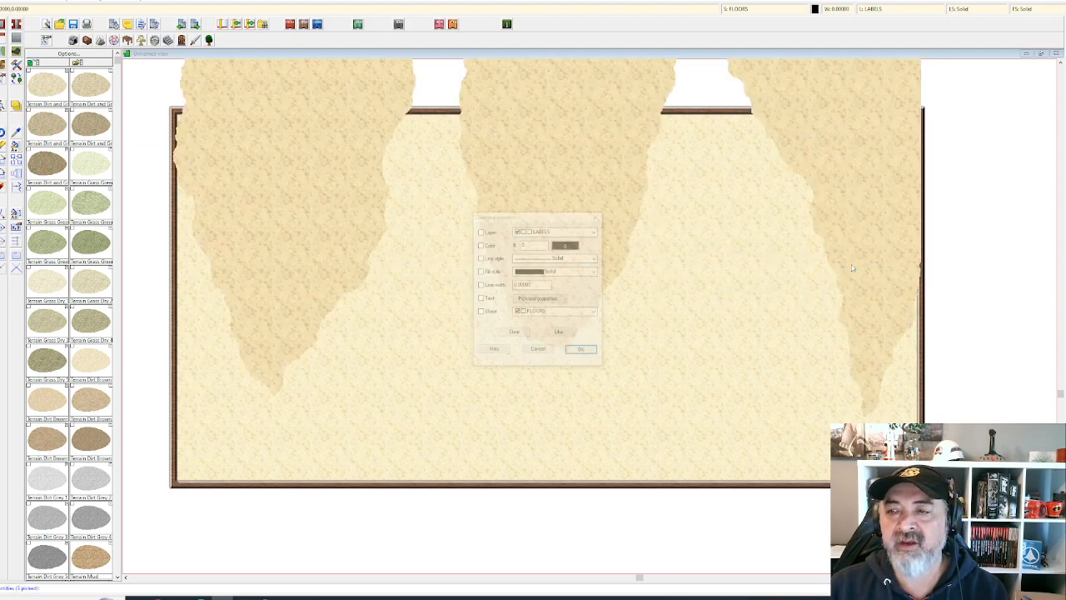
pyautogui.click(582, 313)
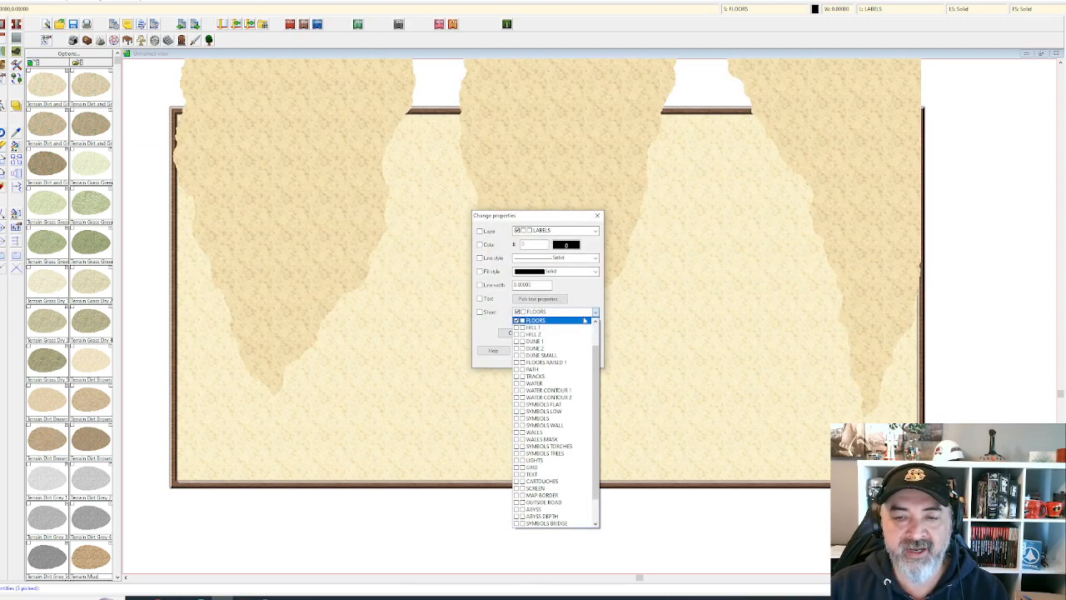
pyautogui.click(567, 345)
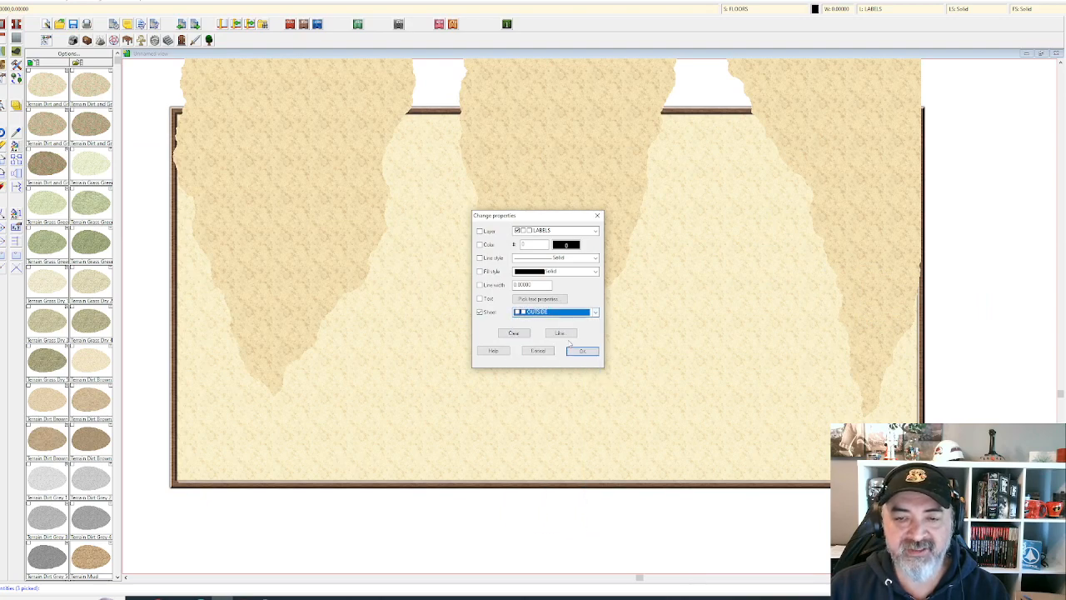
pyautogui.click(581, 350)
# - Draw a Terrain, Sand 4 polygon over the leftmost dune, following the dune's outline up to the map border
pyautogui.scroll(1, 583, 337)
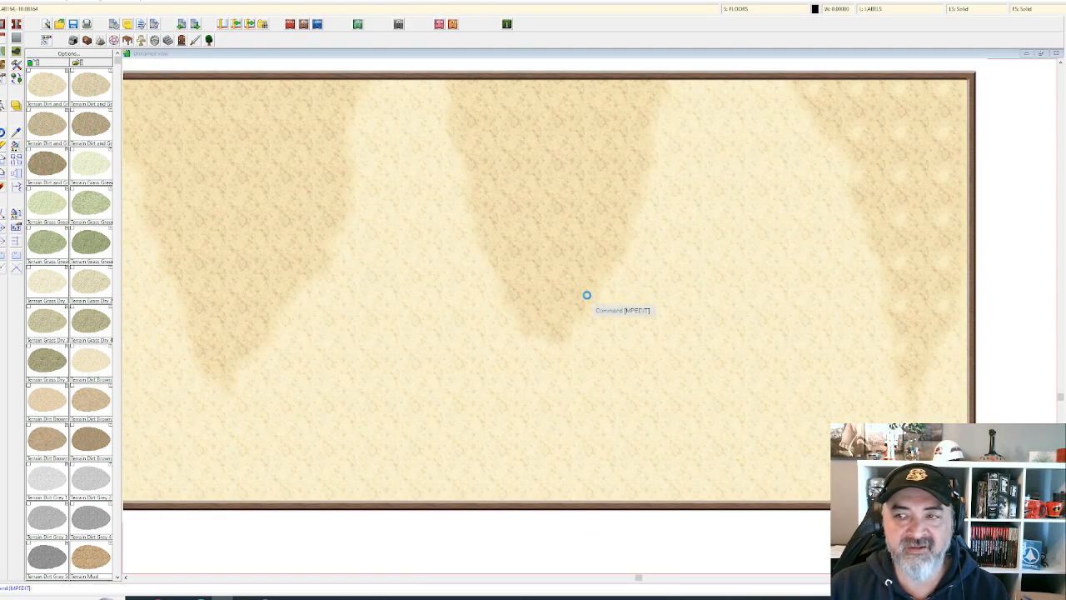
pyautogui.scroll(-2, 589, 293)
pyautogui.scroll(1, 592, 280)
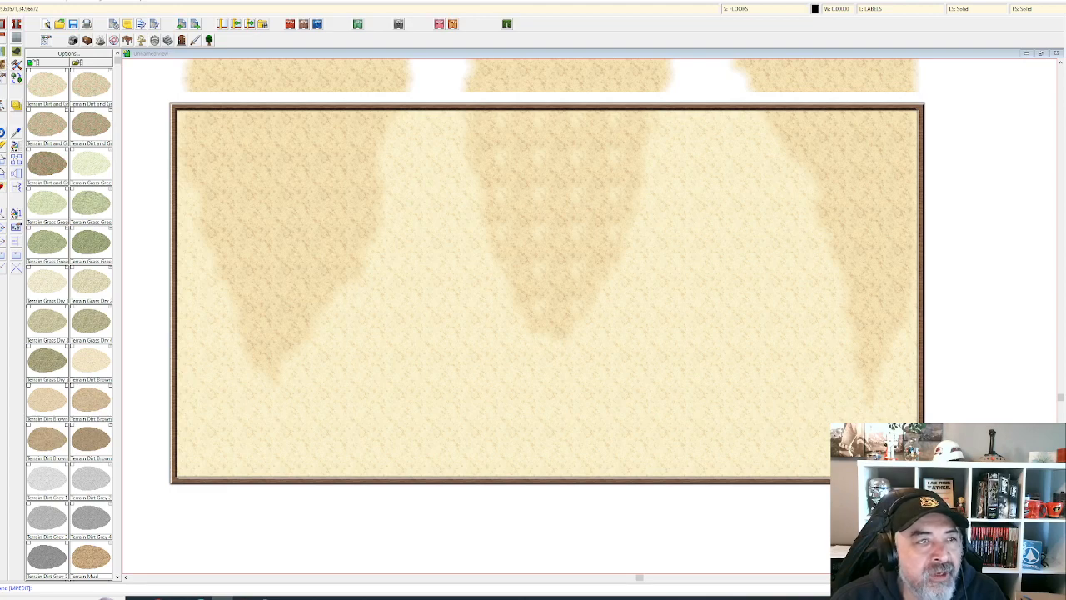
pyautogui.rightClick(16, 51)
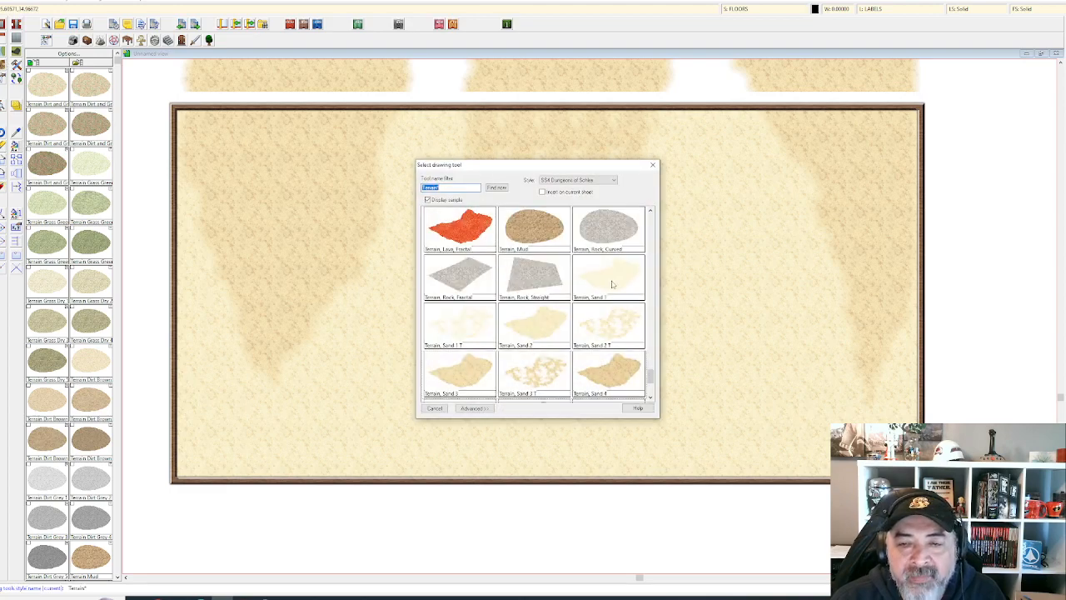
pyautogui.doubleClick(617, 376)
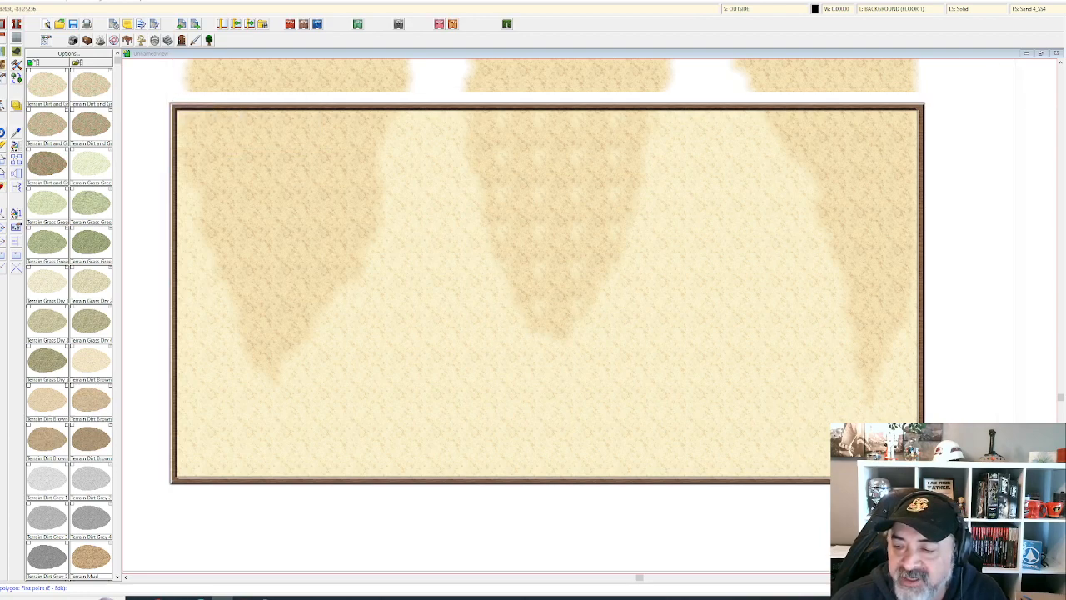
pyautogui.click(176, 113)
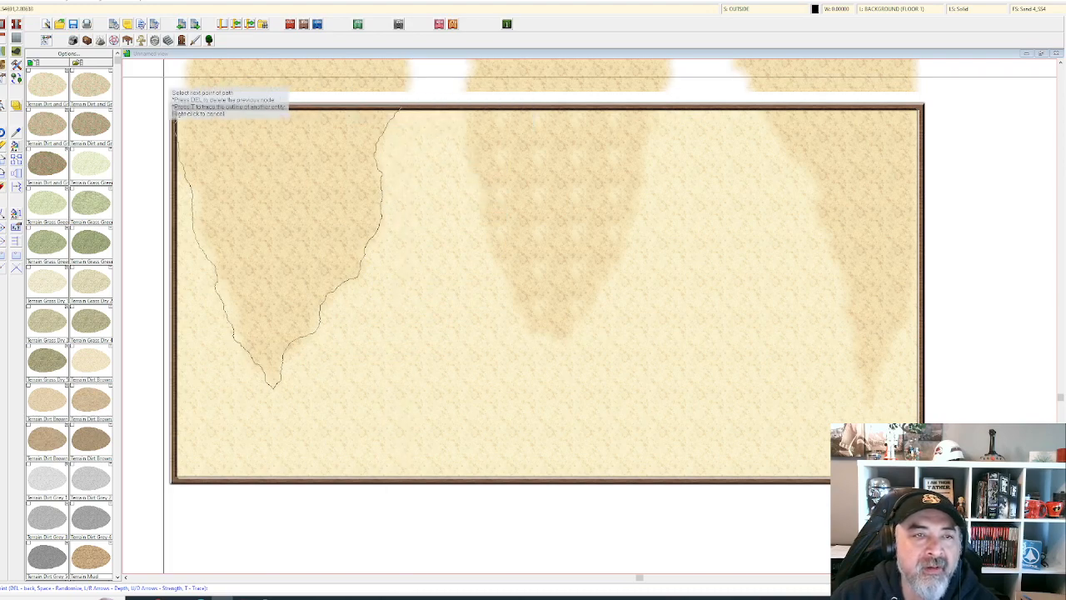
pyautogui.rightClick(173, 107)
pyautogui.scroll(-1, 228, 155)
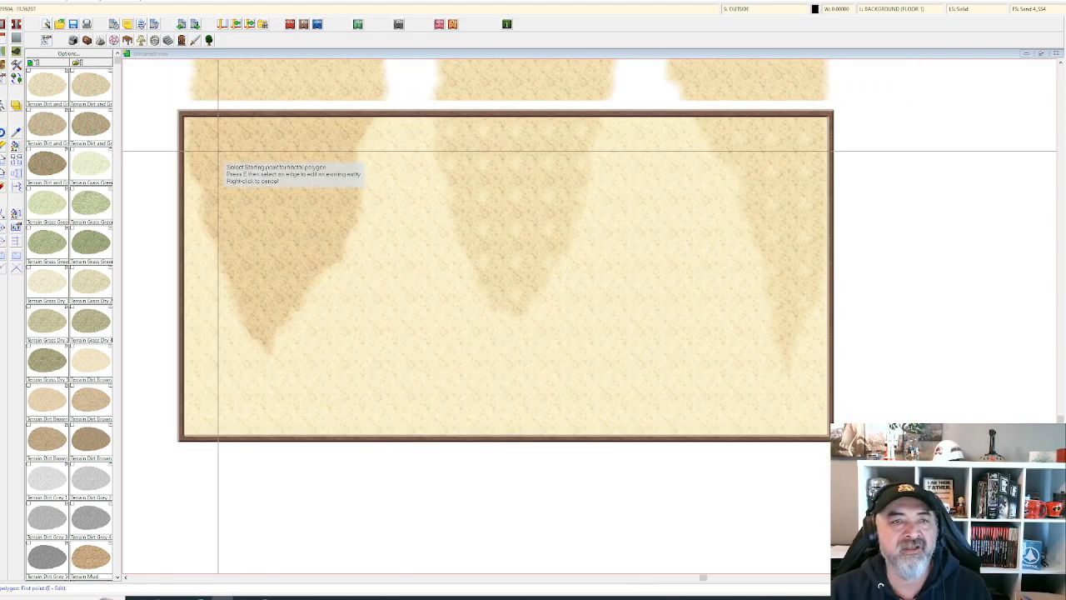
pyautogui.click(17, 145)
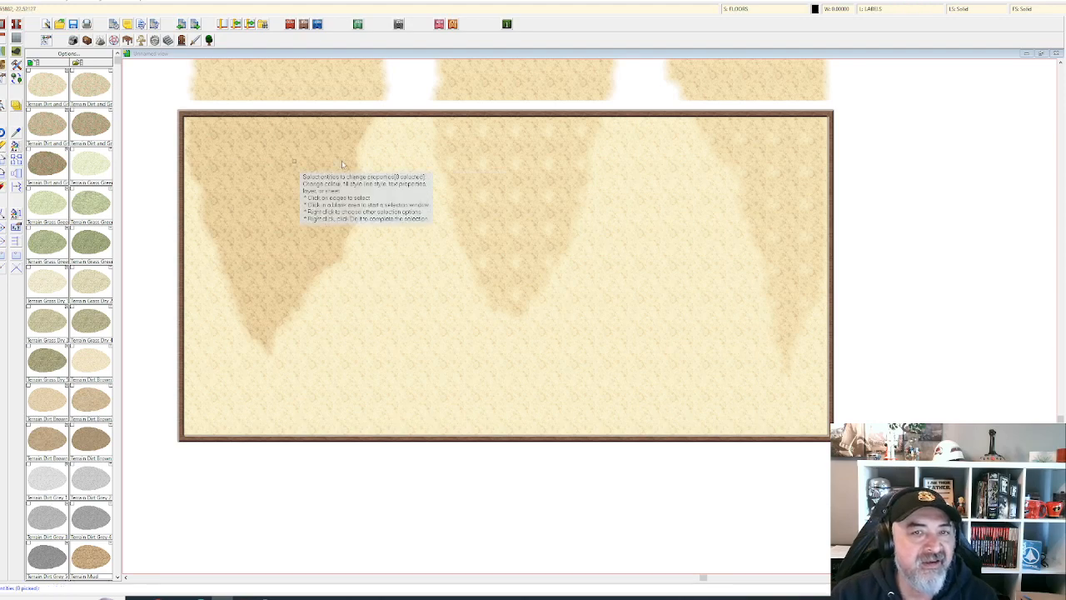
pyautogui.click(370, 124)
pyautogui.rightClick(371, 125)
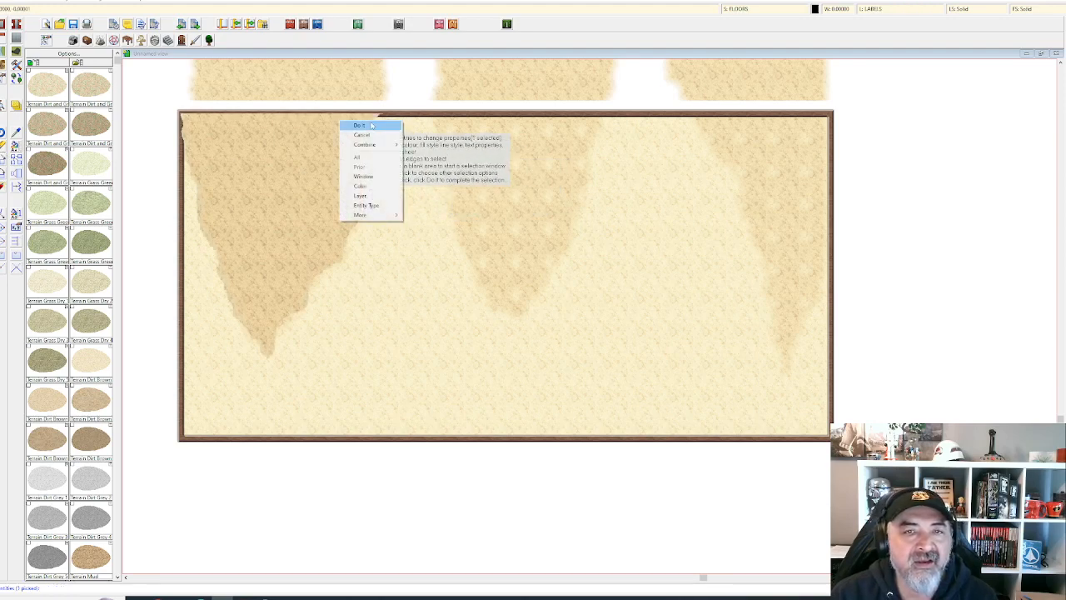
pyautogui.click(366, 130)
pyautogui.press('Return')
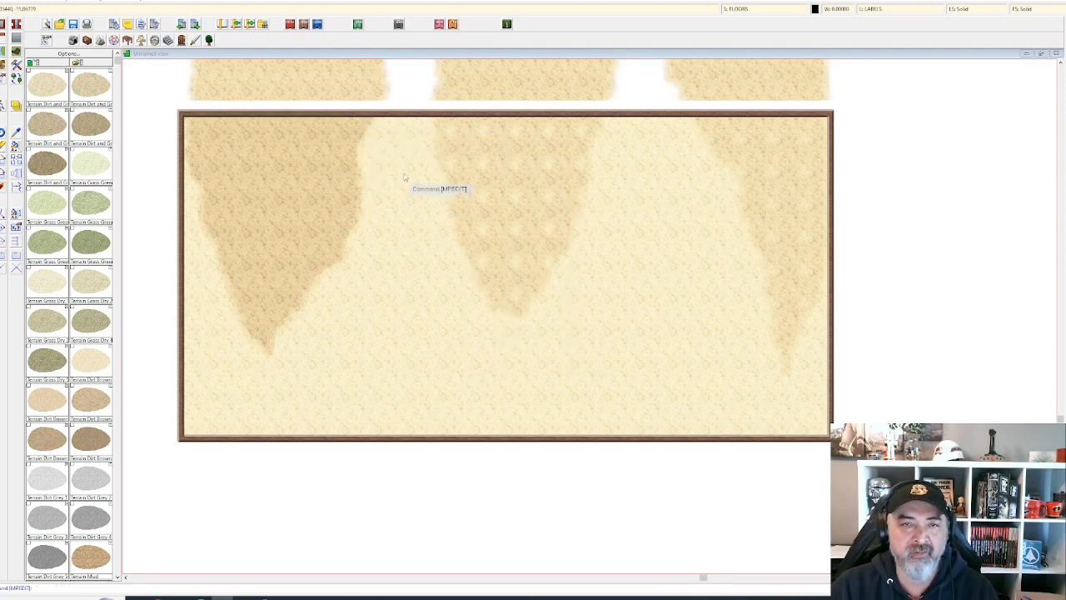
# - Change the new polygon on the leftmost dune to the DUNE 1 sheet with the solid 10 fill style
pyautogui.click(16, 146)
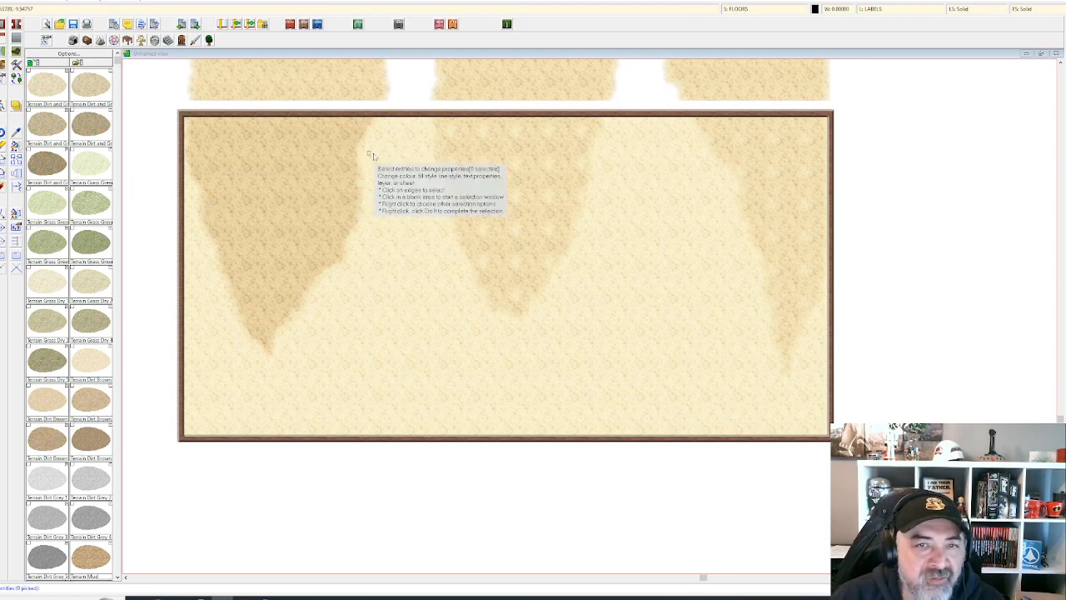
pyautogui.click(370, 123)
pyautogui.rightClick(371, 124)
pyautogui.click(366, 127)
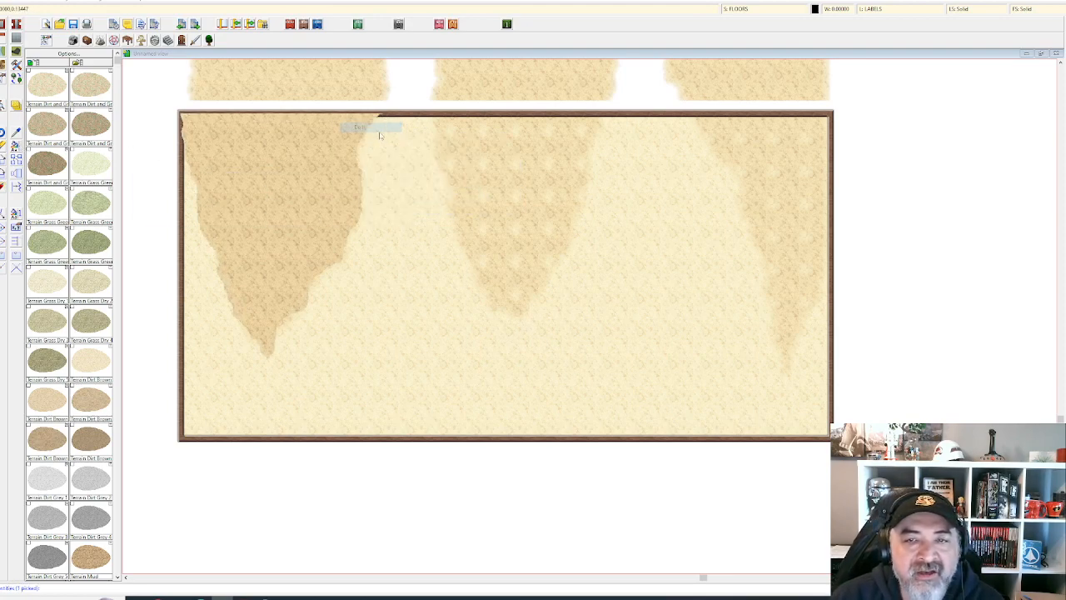
pyautogui.click(574, 312)
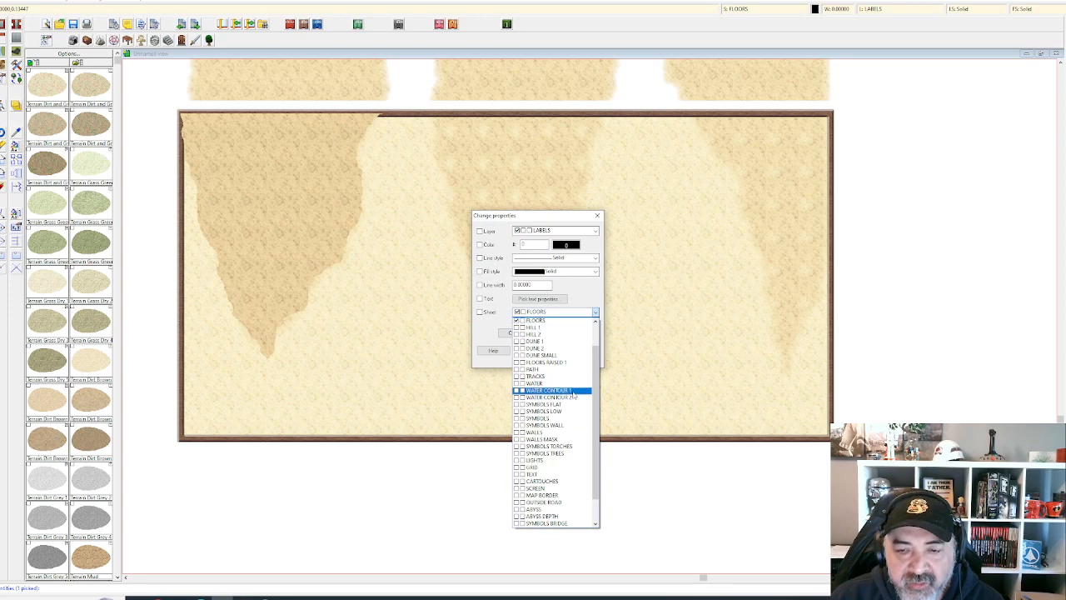
pyautogui.click(570, 341)
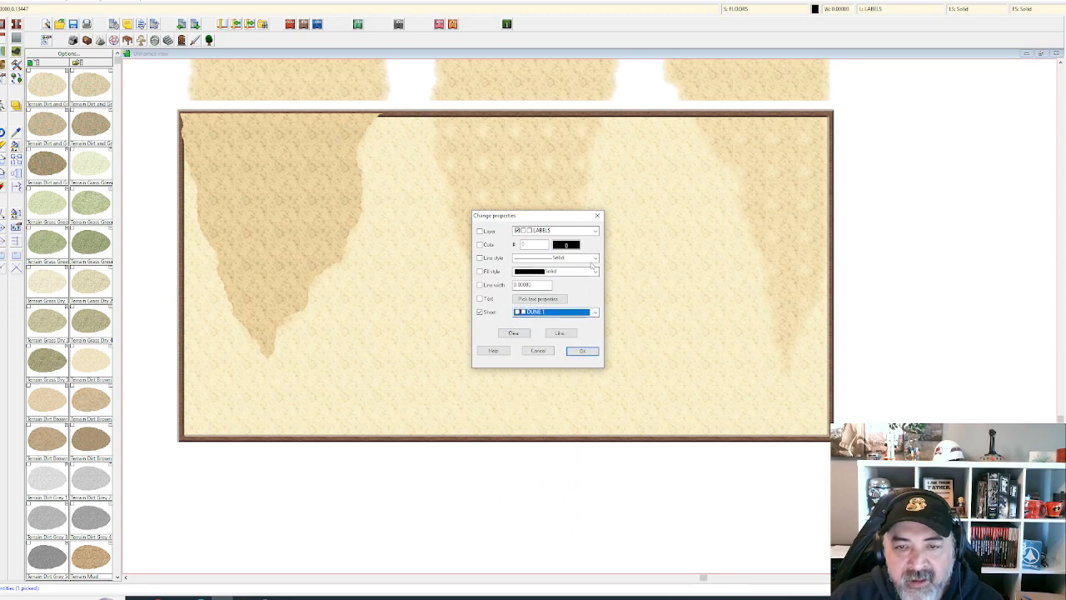
pyautogui.click(594, 272)
pyautogui.moveTo(689, 287); pyautogui.dragTo(691, 379)
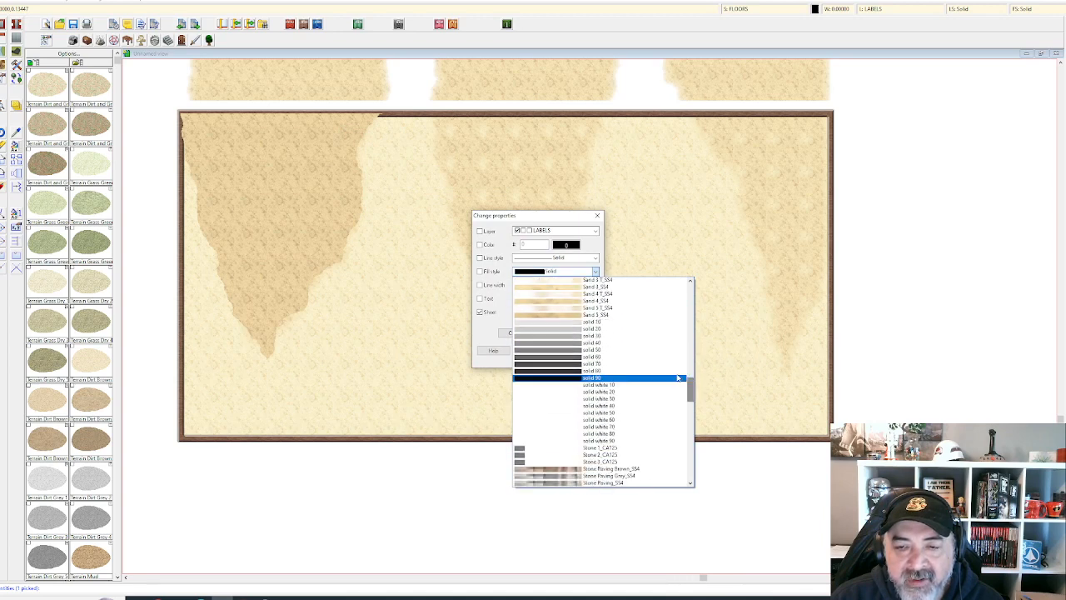
pyautogui.click(620, 326)
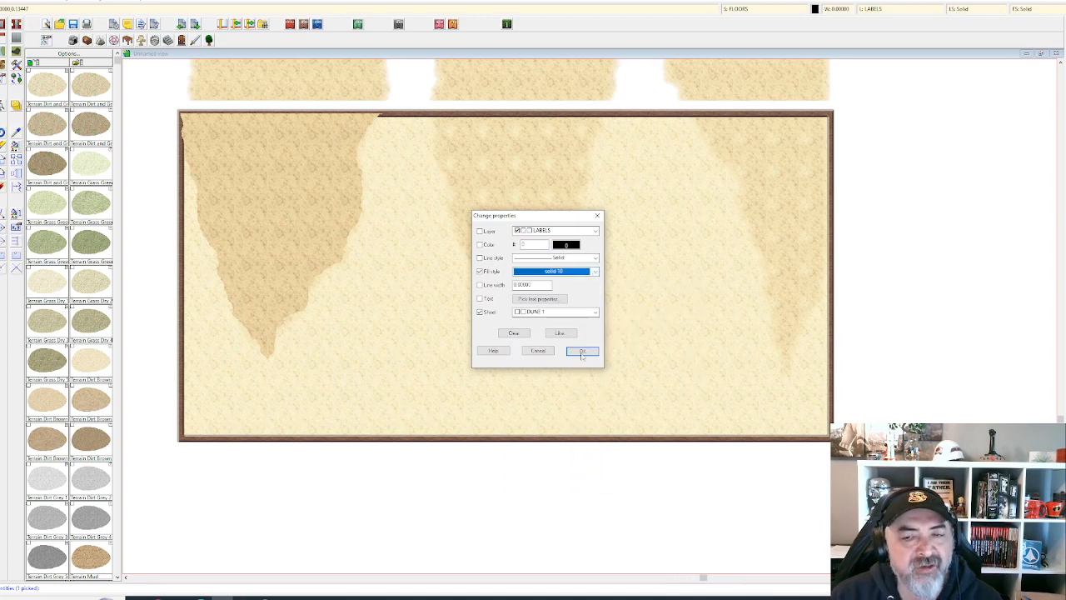
pyautogui.click(585, 350)
pyautogui.scroll(1, 361, 307)
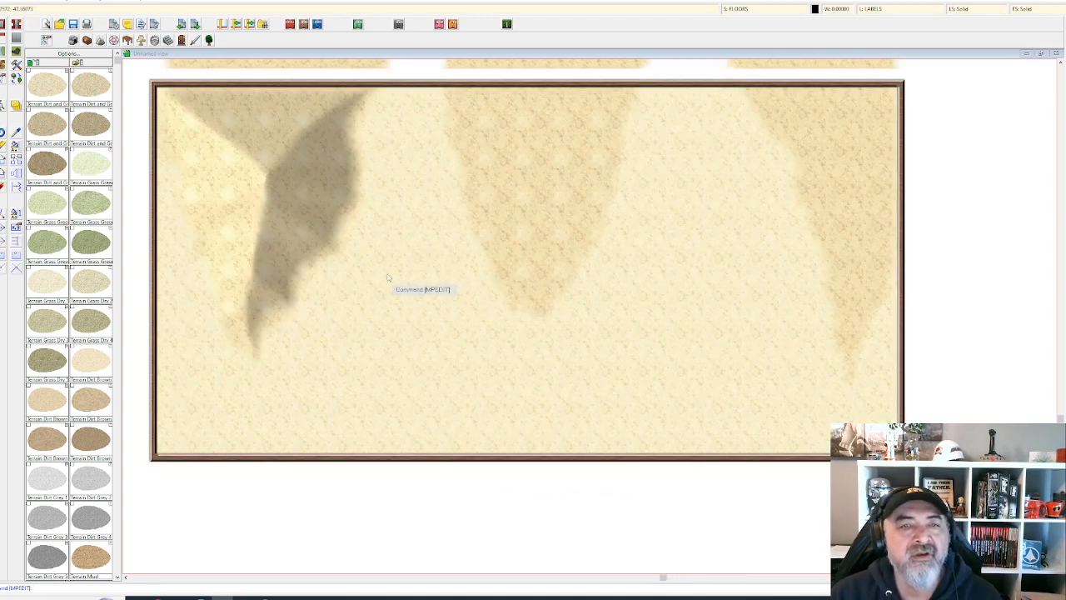
pyautogui.moveTo(371, 169); pyautogui.dragTo(454, 312)
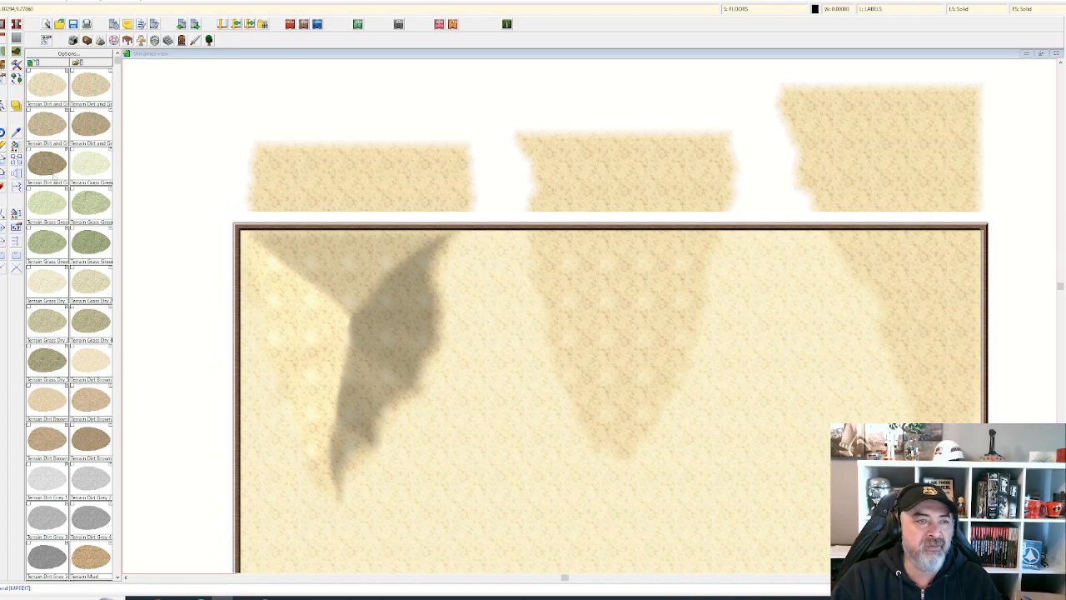
pyautogui.click(17, 147)
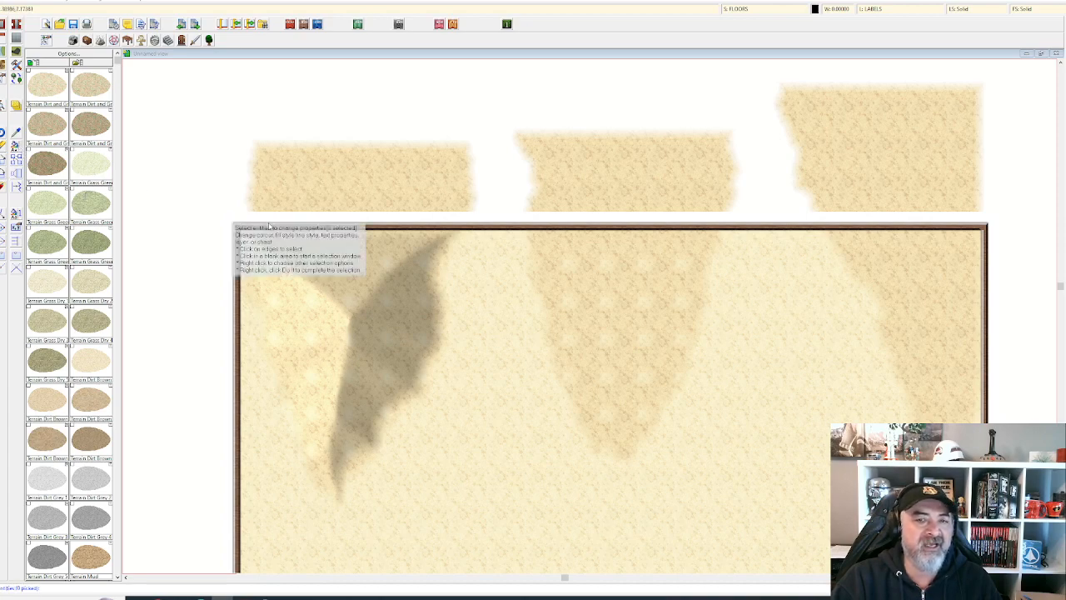
pyautogui.click(444, 267)
pyautogui.click(434, 276)
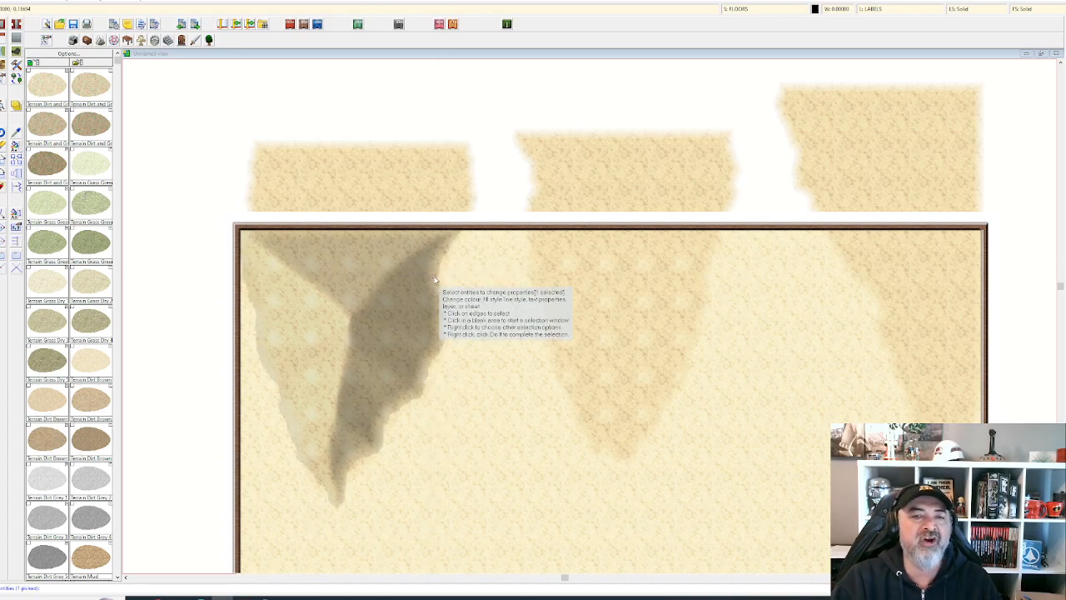
pyautogui.rightClick(403, 275)
pyautogui.click(417, 280)
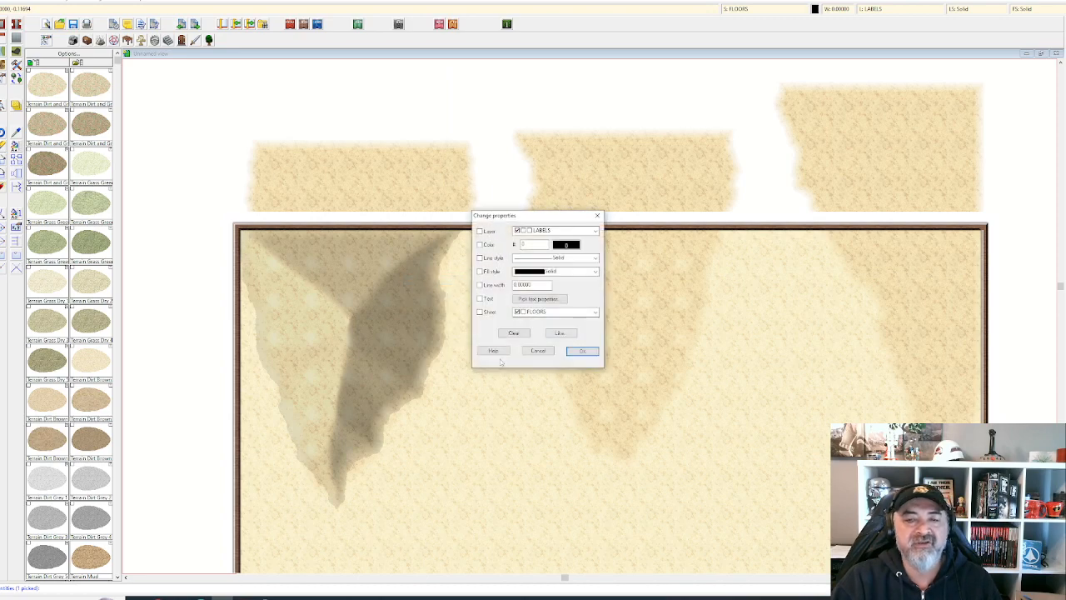
pyautogui.press('Return')
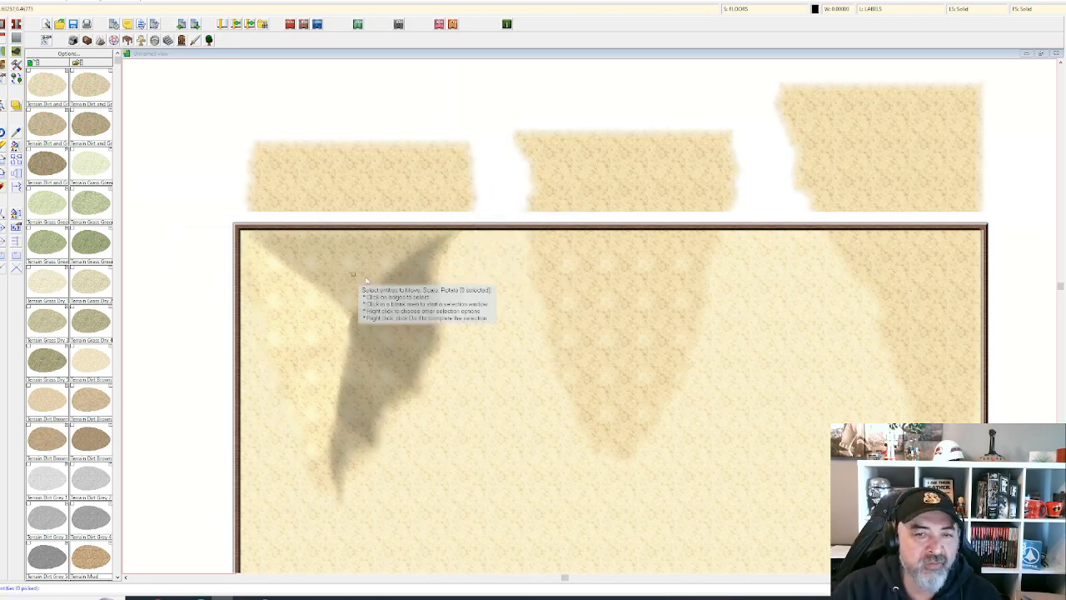
# - Use Move, Scale, Rotate to adjust the leftmost dune's shading polygon so it extends past the map's upper border
pyautogui.click(440, 303)
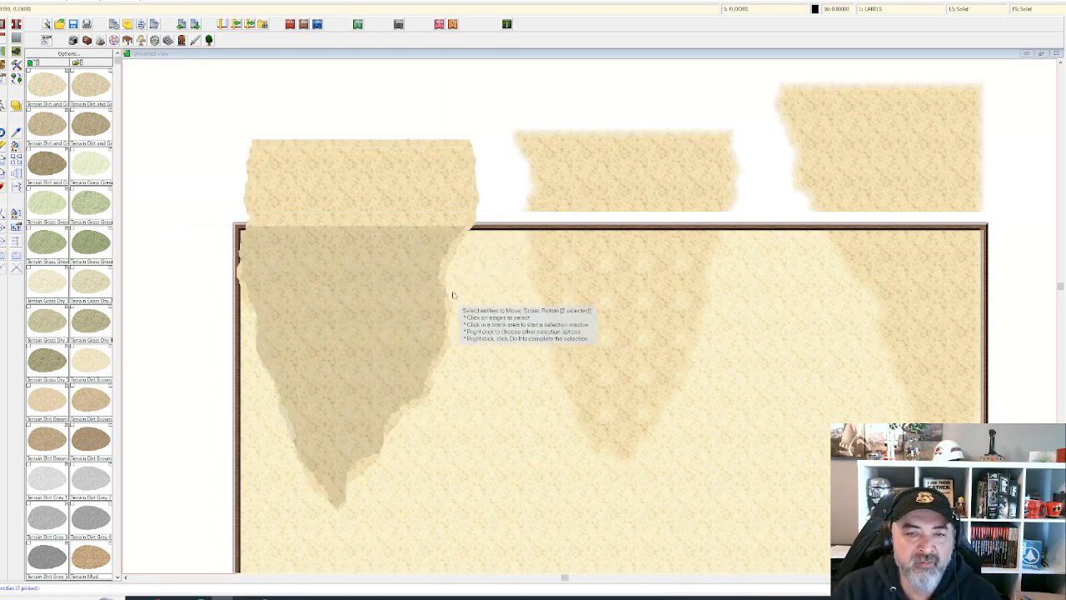
pyautogui.click(451, 302)
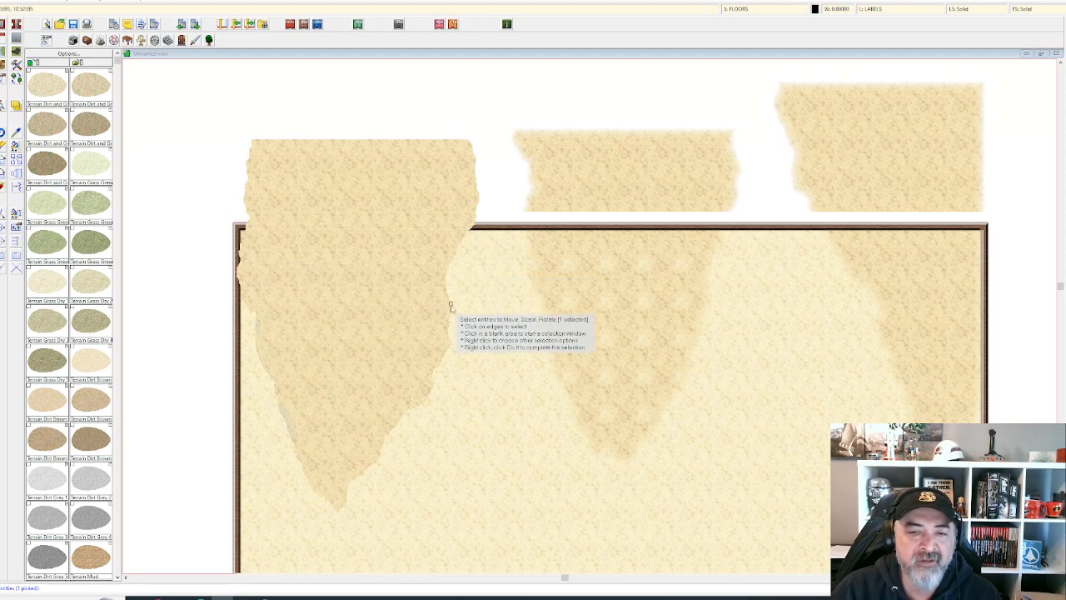
pyautogui.press('Escape')
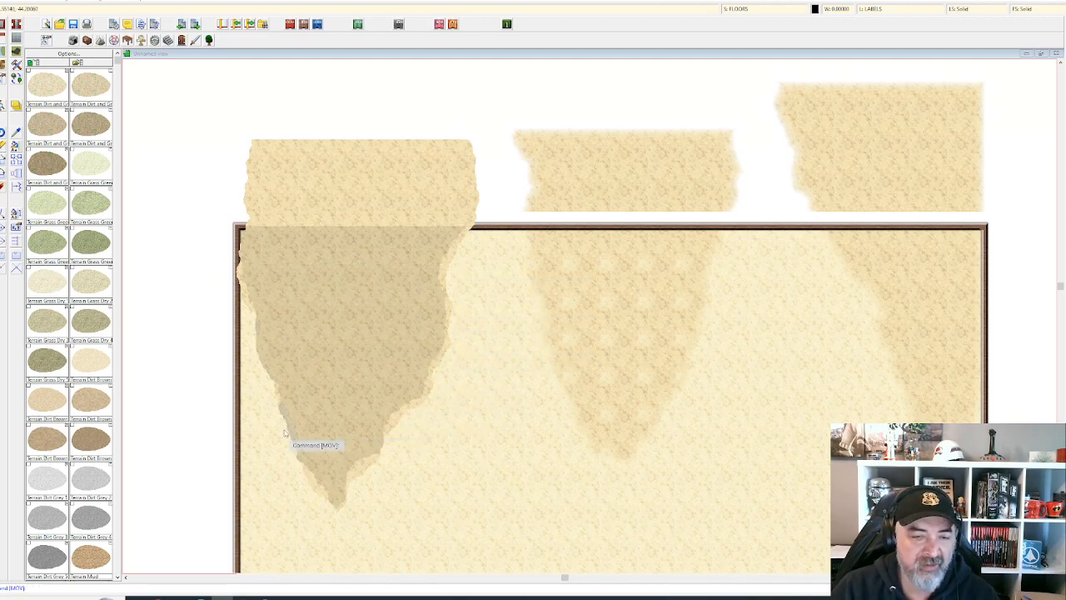
pyautogui.press('Return')
pyautogui.rightClick(288, 428)
pyautogui.click(294, 428)
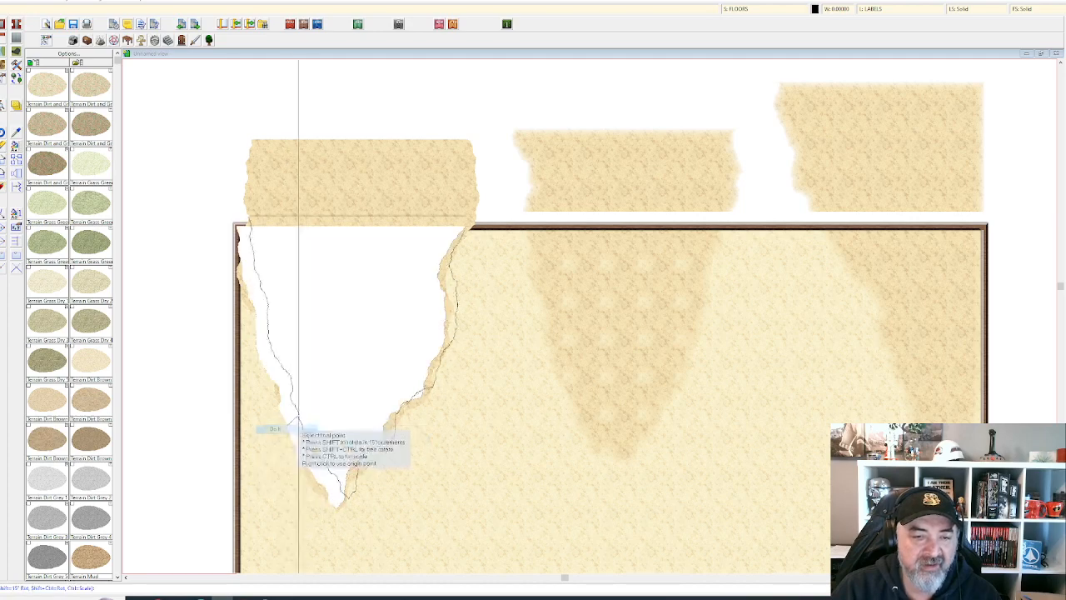
pyautogui.click(262, 395)
pyautogui.scroll(1, 413, 403)
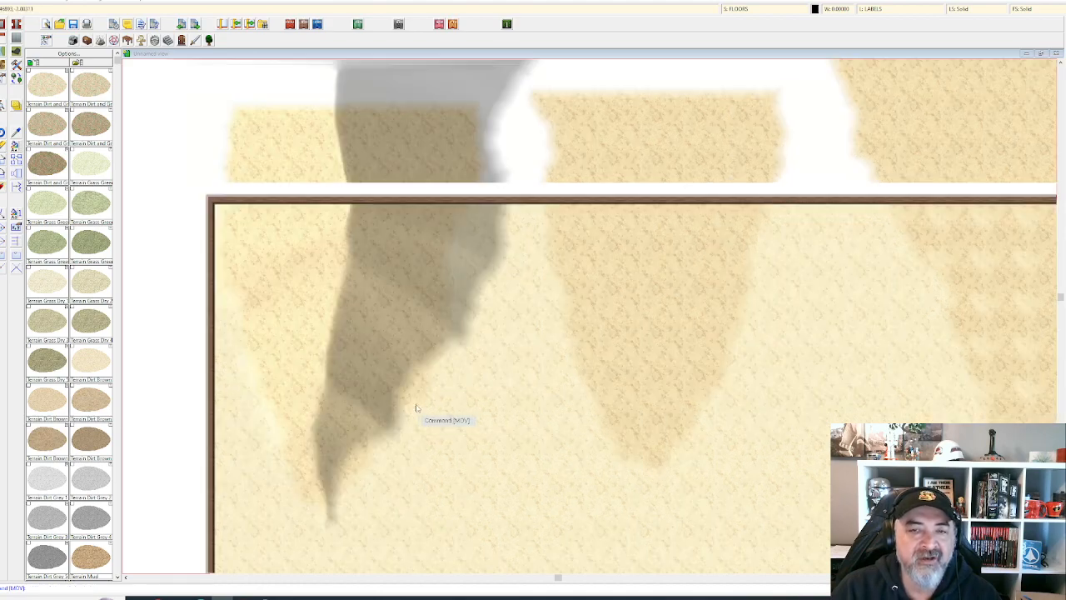
pyautogui.scroll(1, 476, 361)
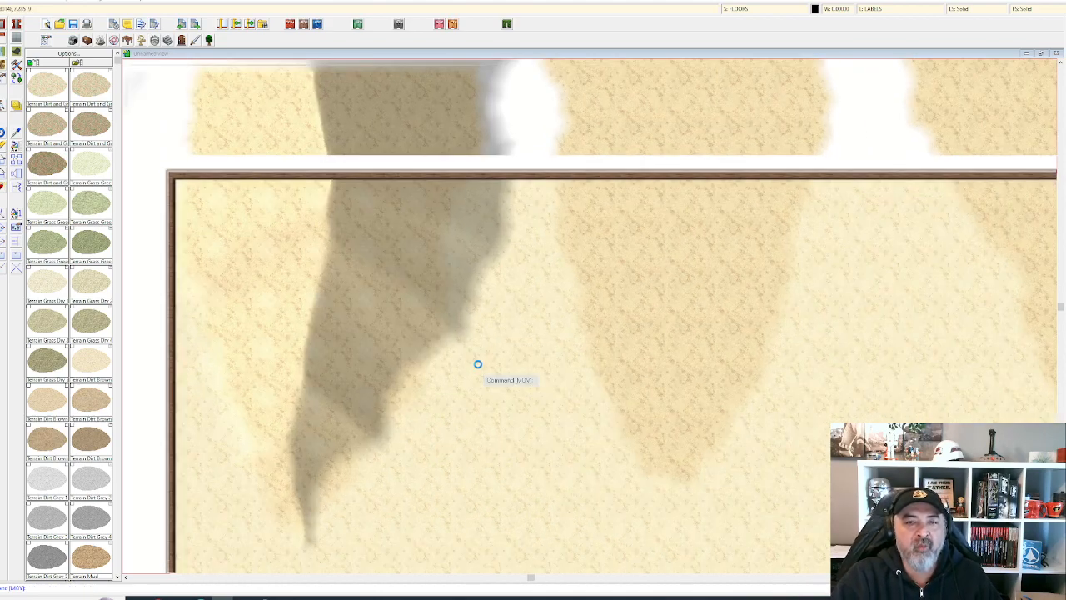
pyautogui.scroll(1, 479, 333)
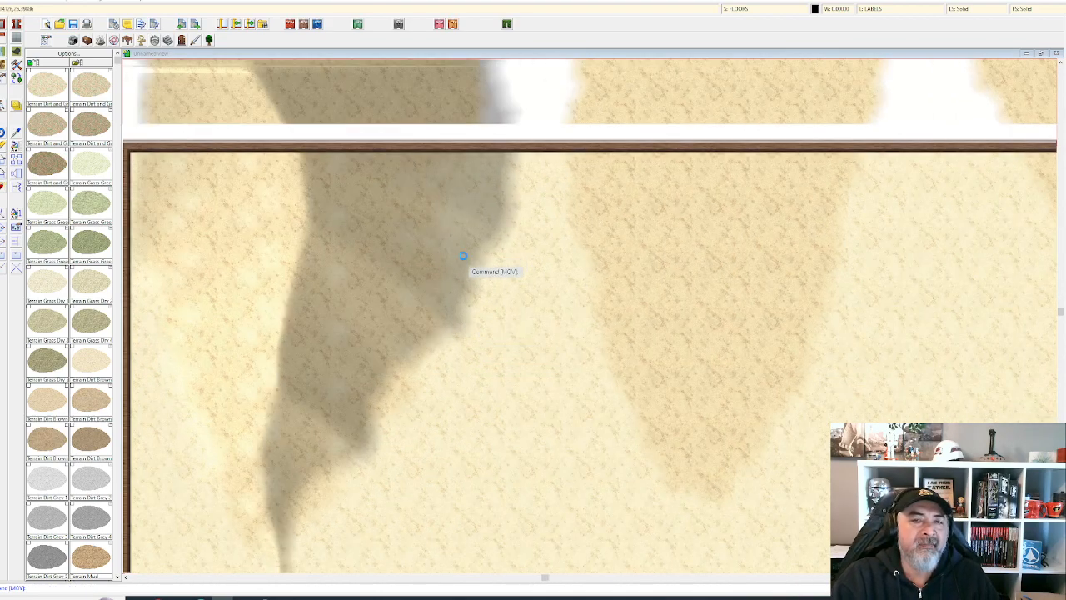
pyautogui.scroll(-1, 465, 244)
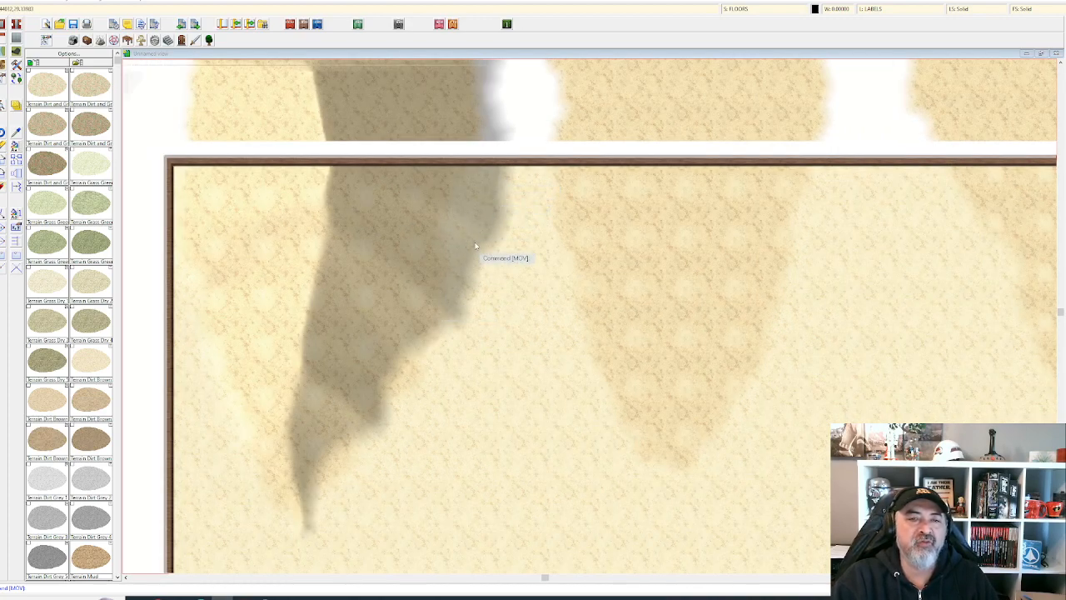
pyautogui.scroll(-1, 474, 245)
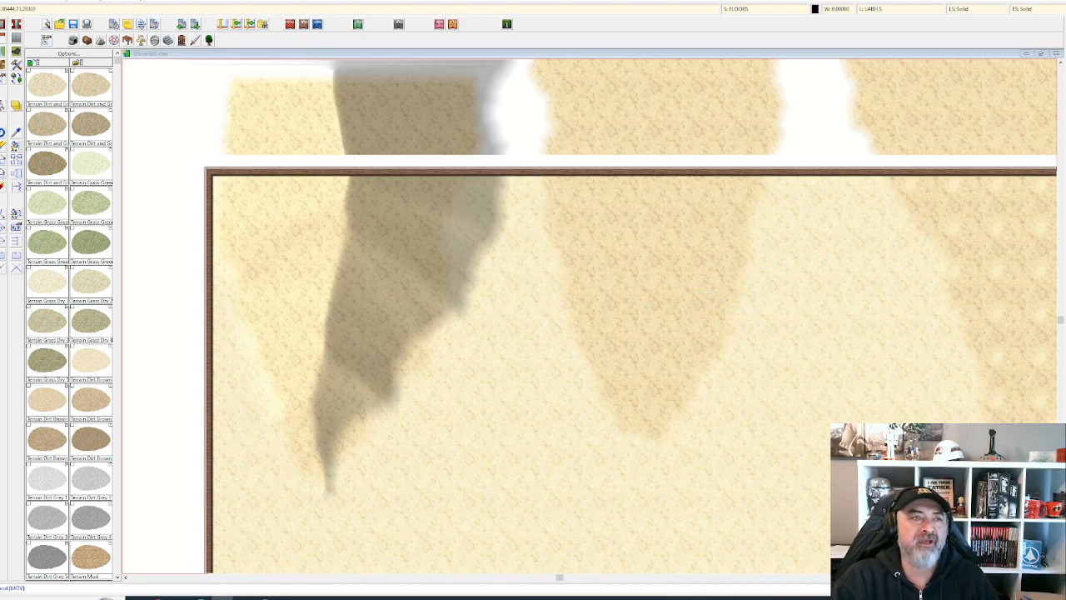
pyautogui.click(1, 0)
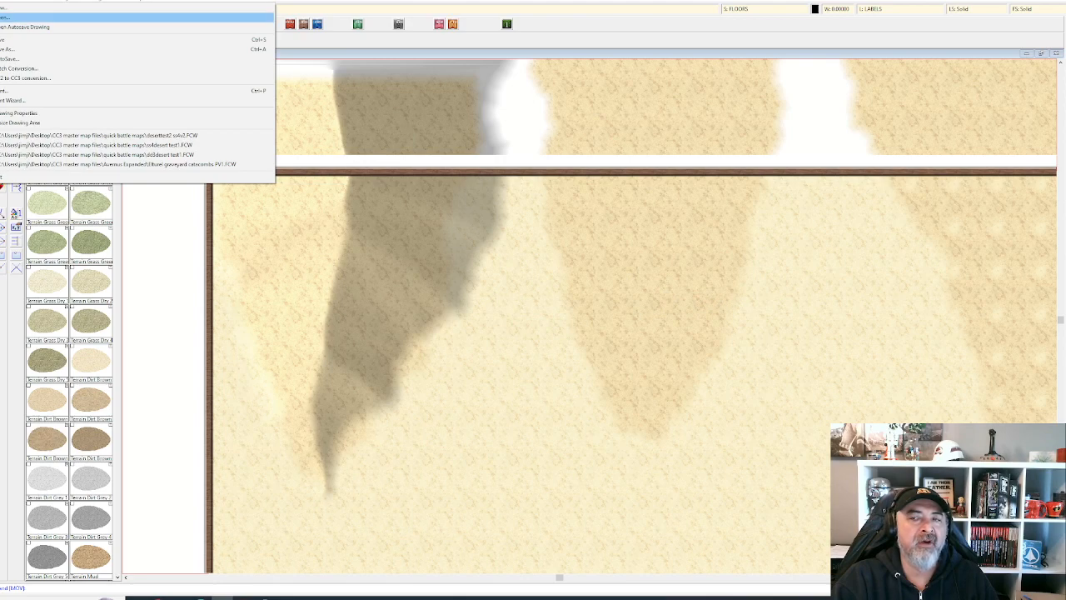
pyautogui.click(5, 17)
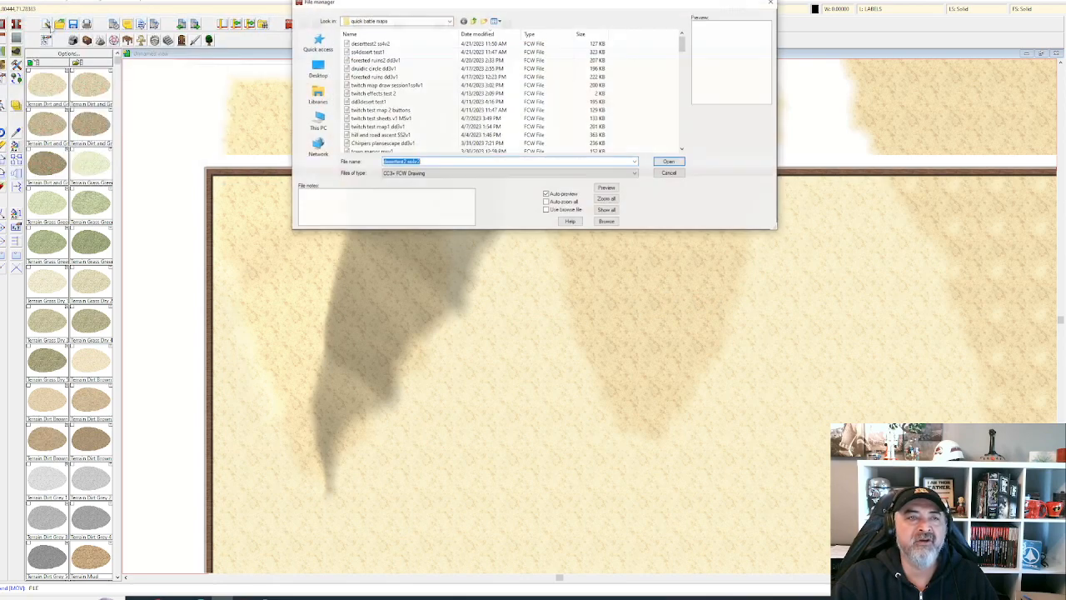
pyautogui.press('Escape')
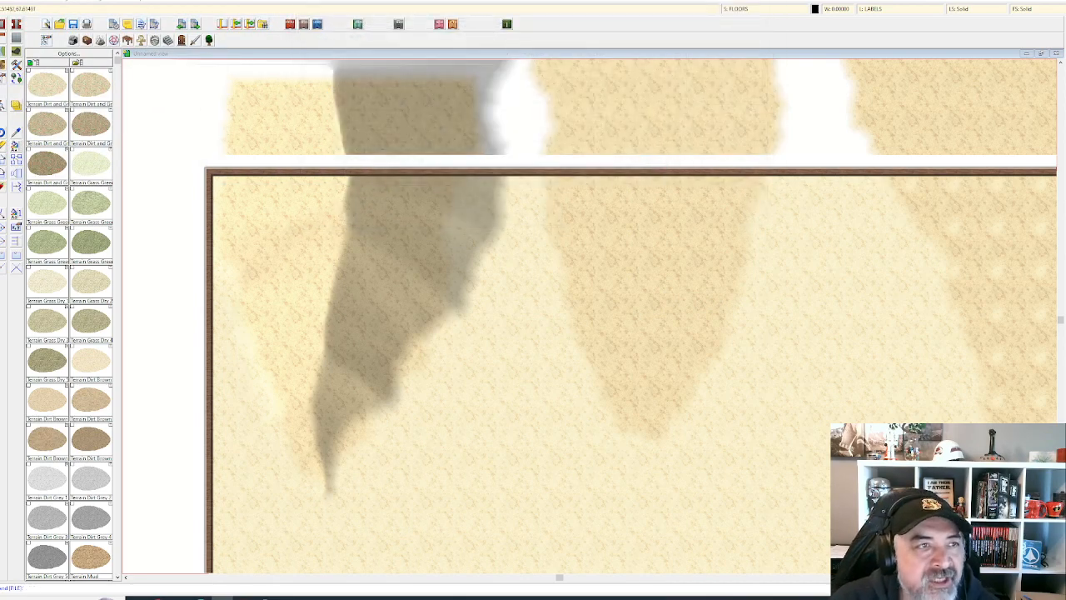
# - Start exporting the map as a Rectangular section PNG and choose the etsy maps folder as the destination
pyautogui.click(4, 1)
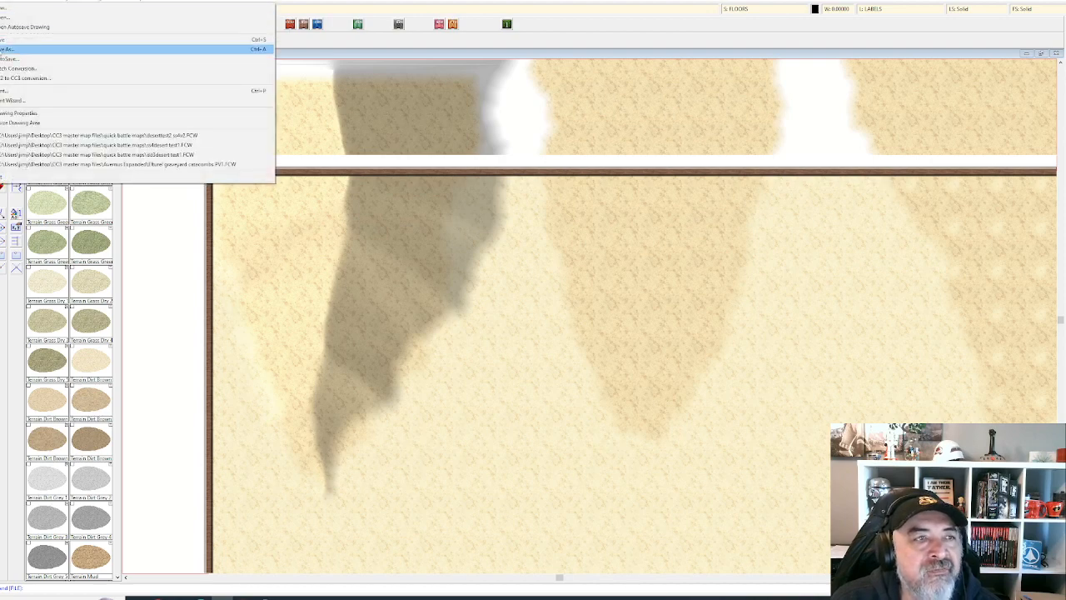
pyautogui.click(25, 50)
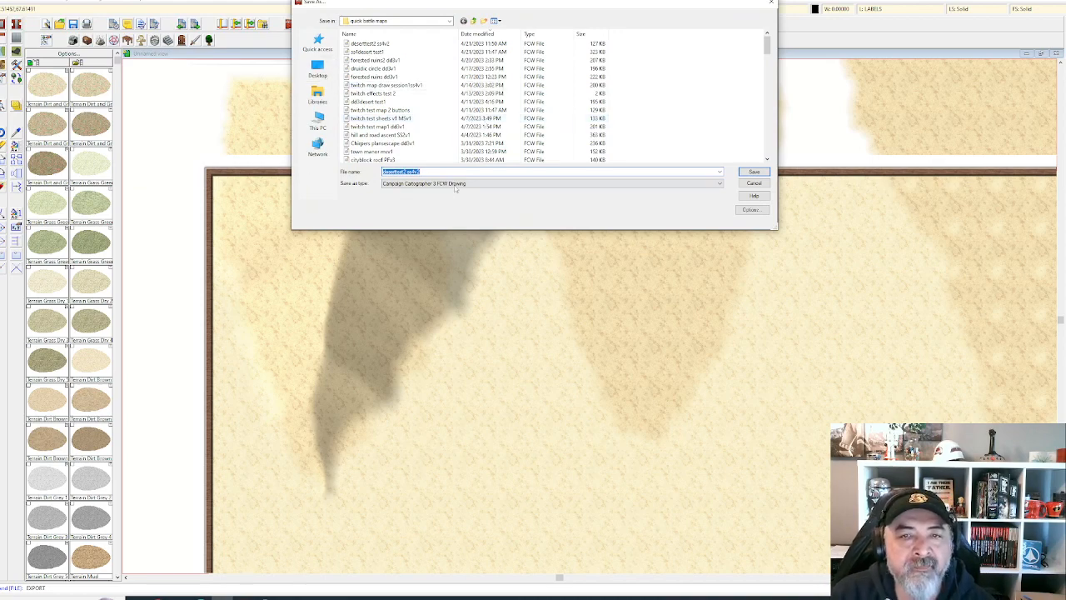
pyautogui.click(456, 189)
pyautogui.click(449, 247)
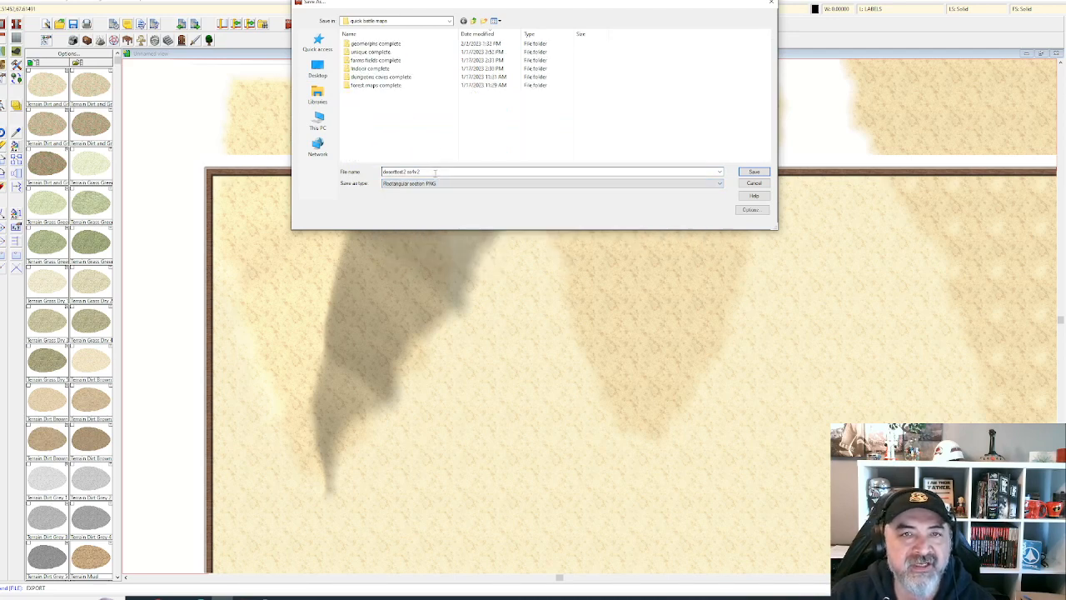
pyautogui.click(474, 21)
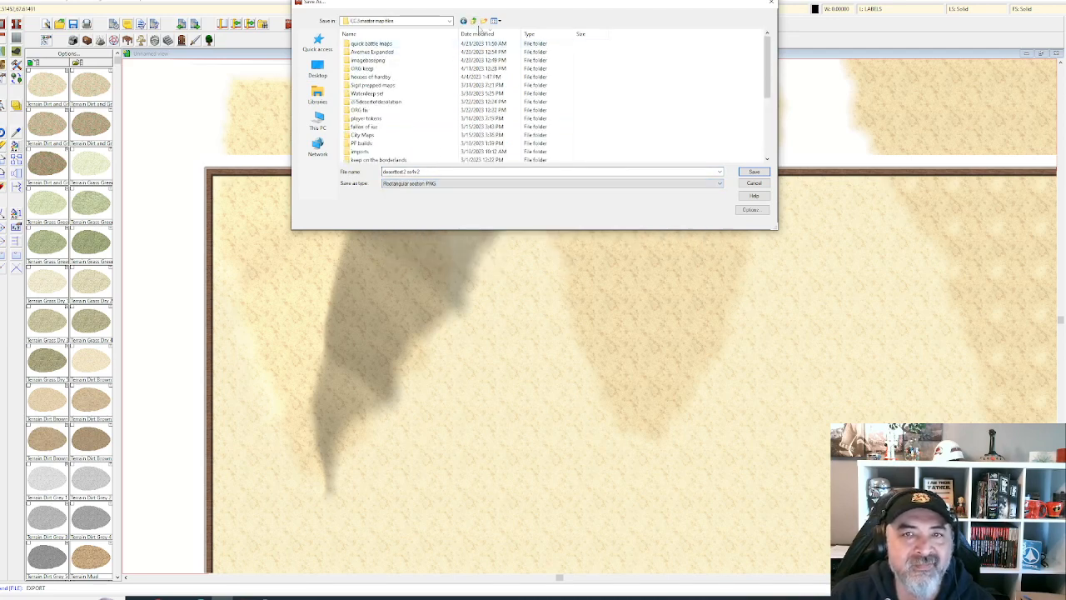
pyautogui.click(474, 21)
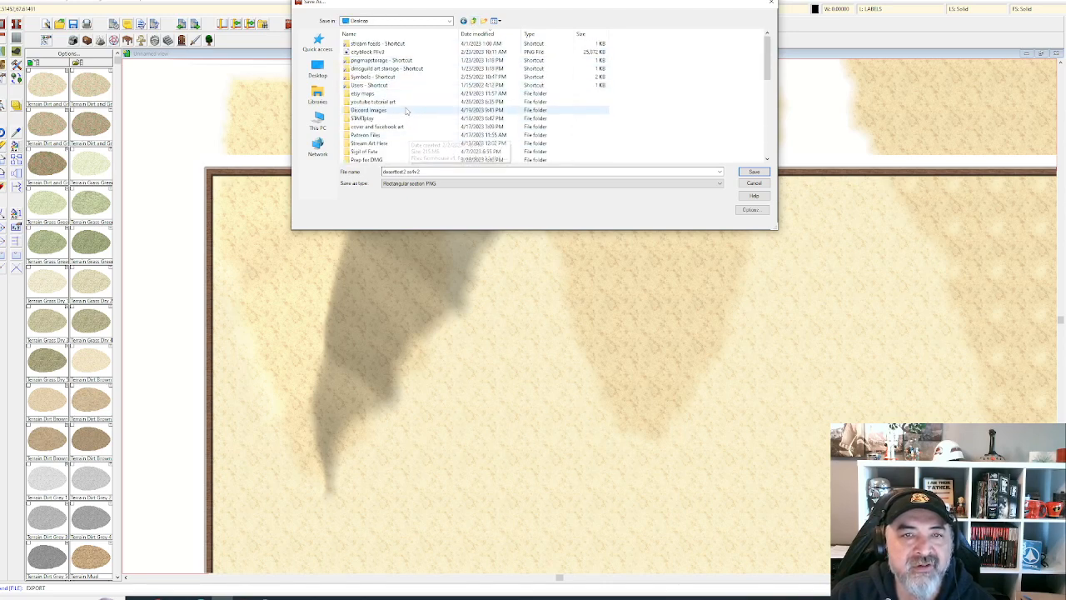
pyautogui.doubleClick(366, 93)
# - Name the PNG export deserttest2 ss4v2.2, accept its bitmap options and confirm the save
pyautogui.click(446, 171)
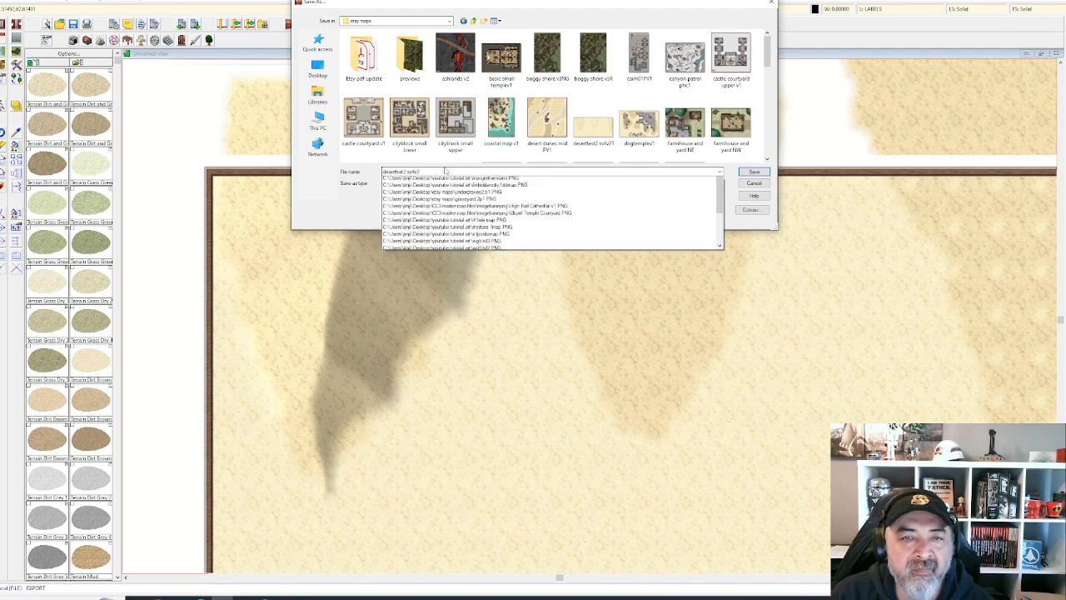
pyautogui.click(445, 171)
pyautogui.click(443, 172)
pyautogui.write('.2')
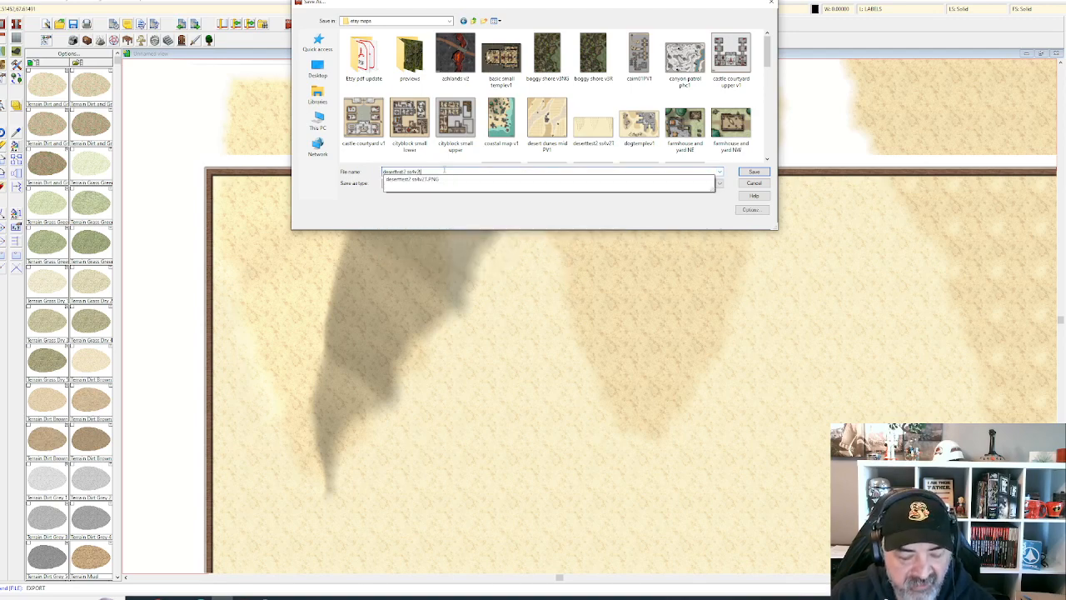
pyautogui.click(751, 209)
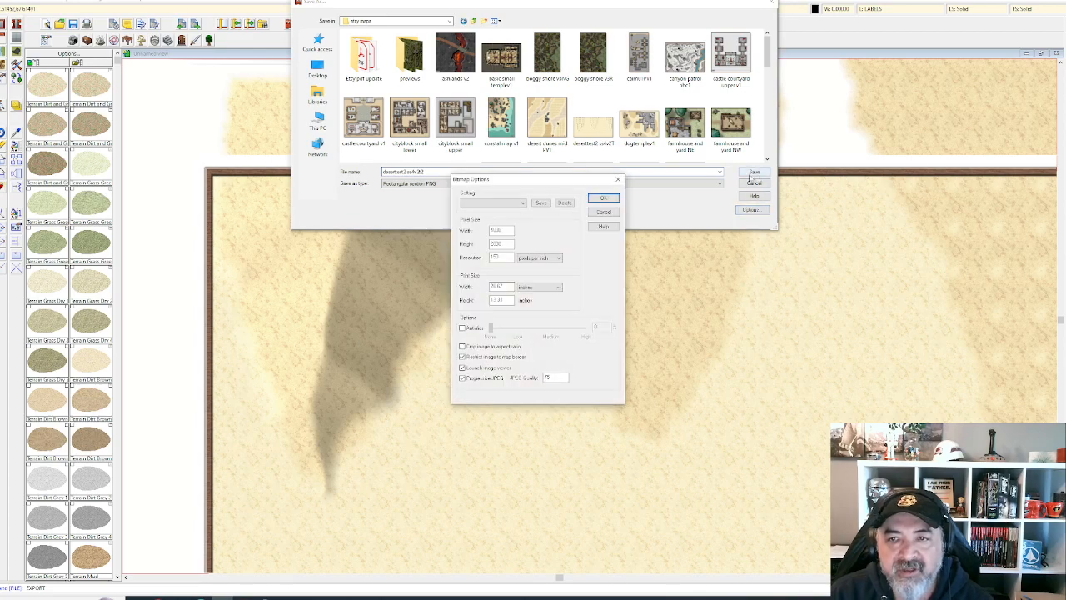
pyautogui.click(603, 198)
pyautogui.press('Return')
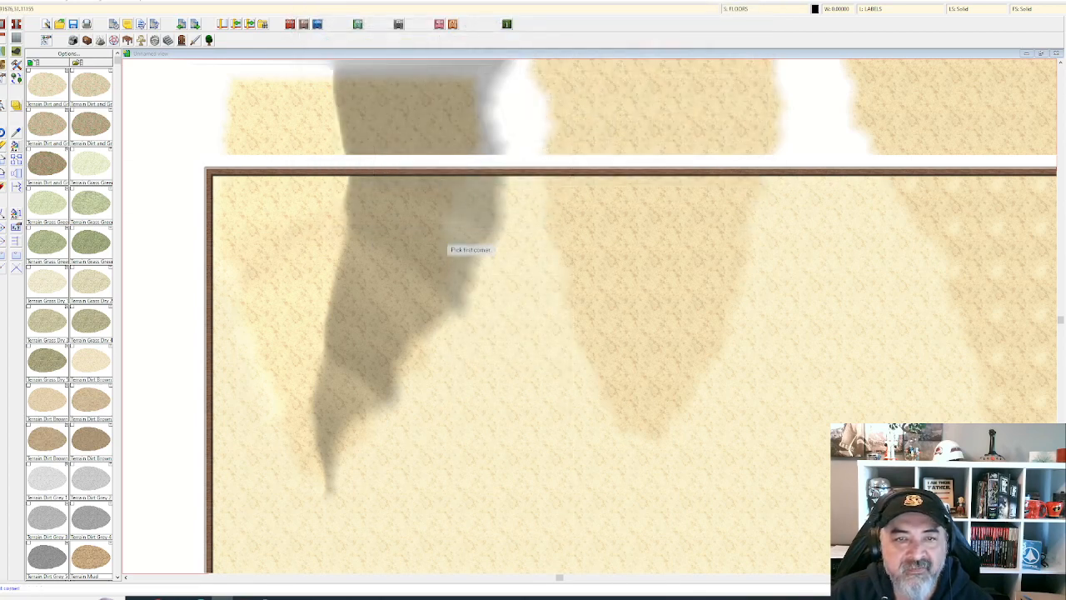
# - Define the export area by picking opposite corners of the whole map border, and close the exported image after viewing it
pyautogui.scroll(-2, 441, 238)
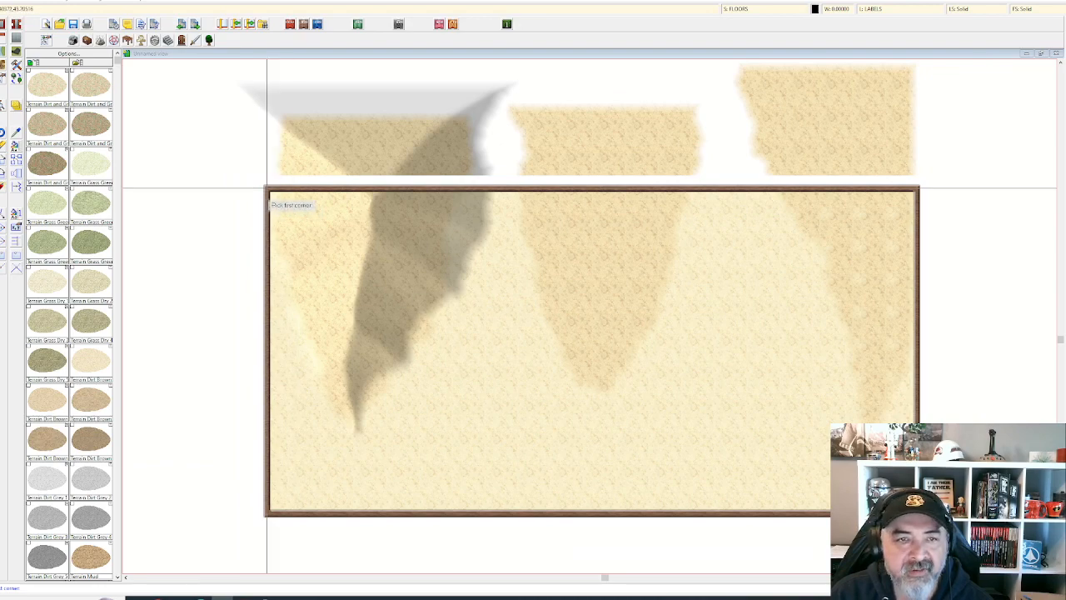
pyautogui.click(917, 516)
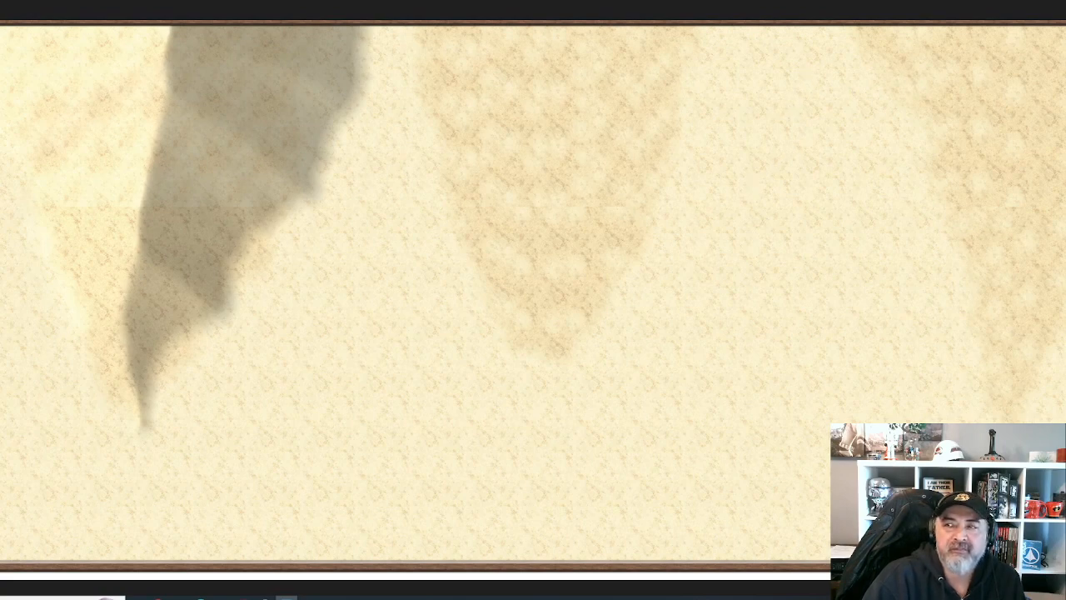
pyautogui.click(1058, 5)
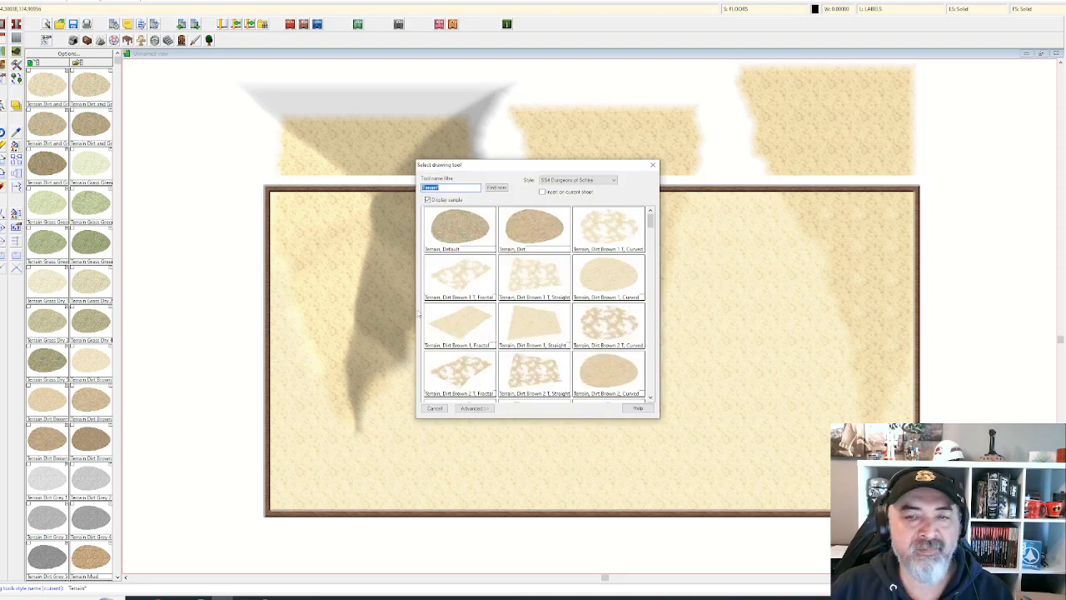
# - Draw a Sand 1 fractal terrain polygon around the leftmost dune's foot, bulging toward the middle dune and ending at the map's lower-left corner
pyautogui.scroll(-5, 579, 287)
pyautogui.scroll(-3, 579, 292)
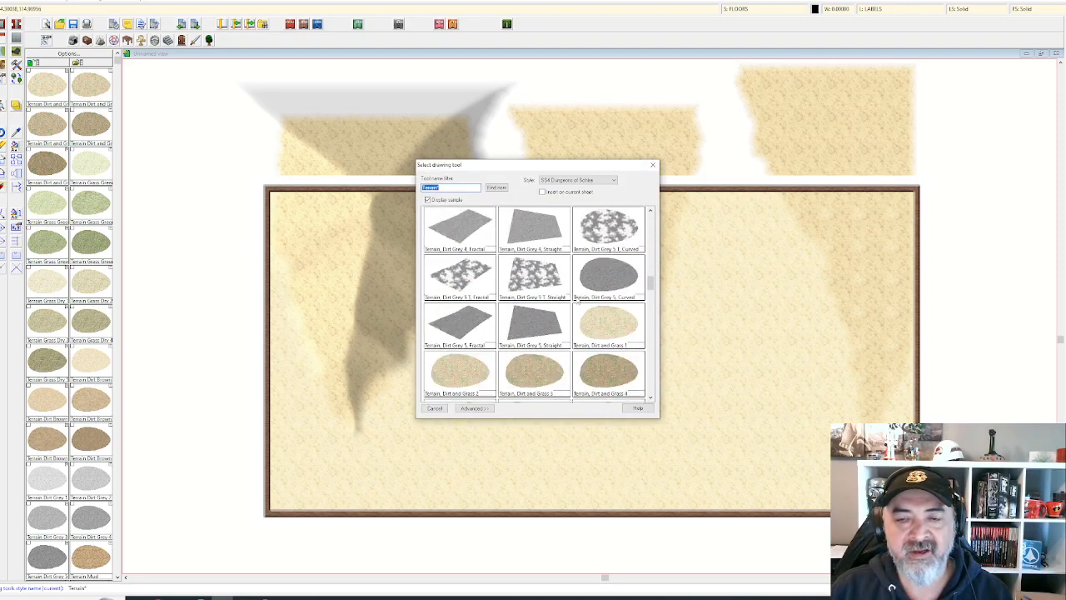
pyautogui.doubleClick(583, 310)
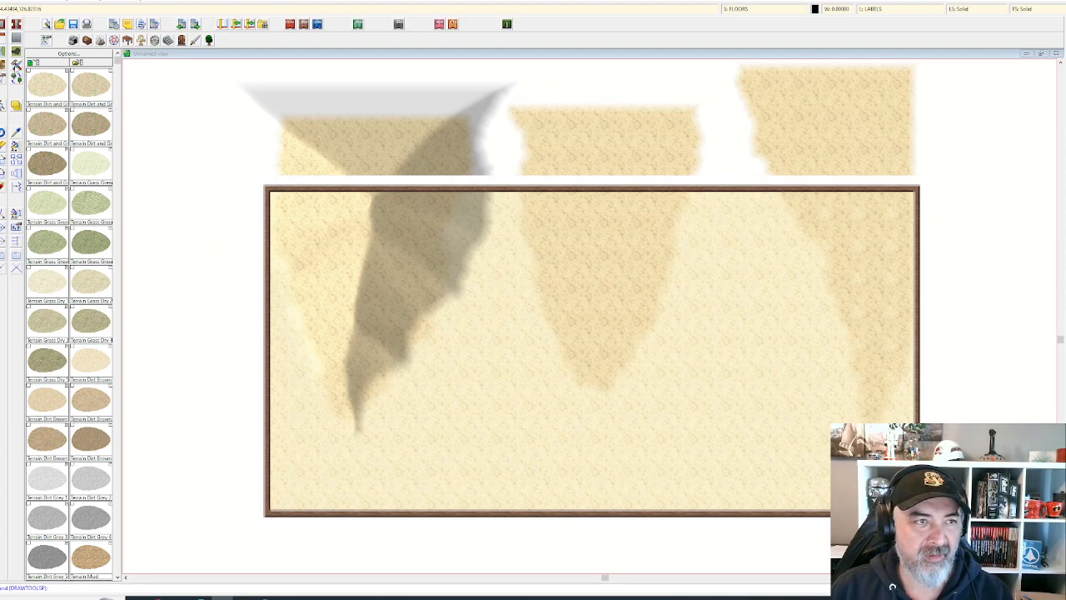
pyautogui.click(16, 65)
pyautogui.doubleClick(453, 285)
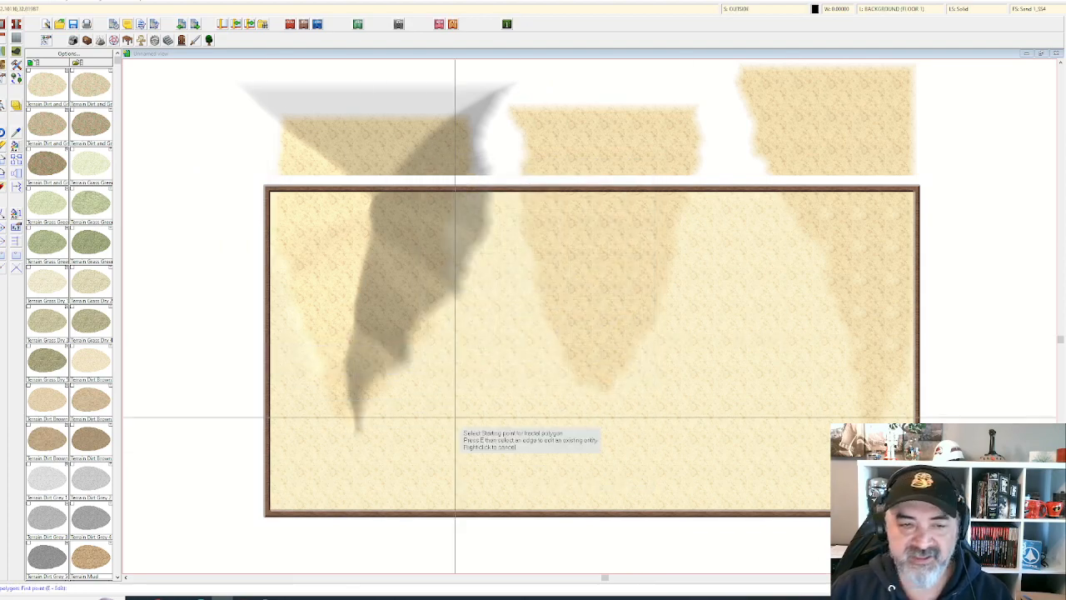
pyautogui.click(267, 305)
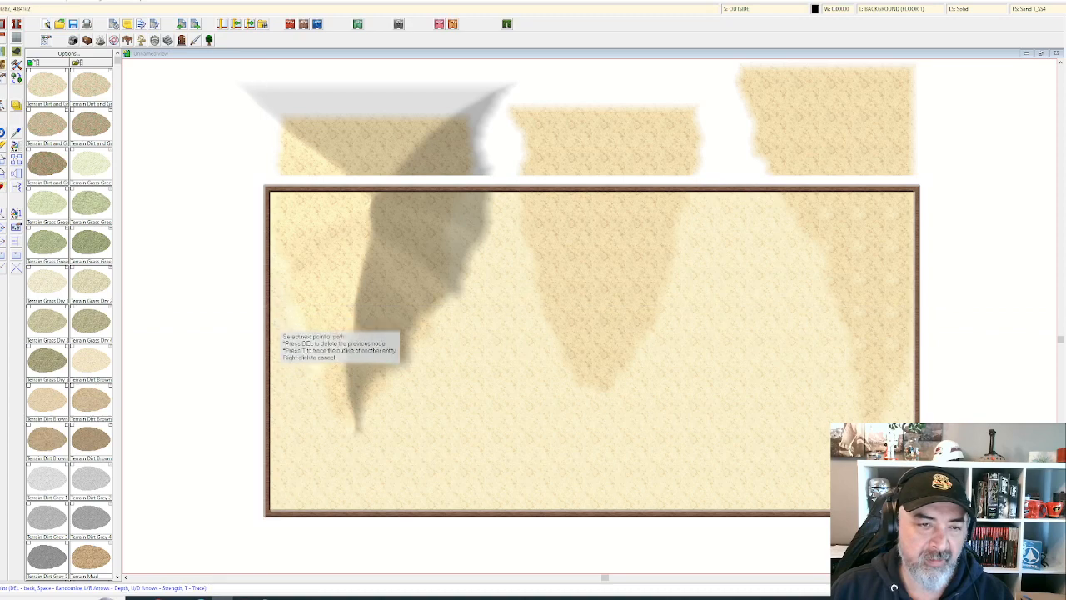
pyautogui.click(311, 430)
pyautogui.click(334, 452)
pyautogui.click(371, 444)
pyautogui.click(455, 325)
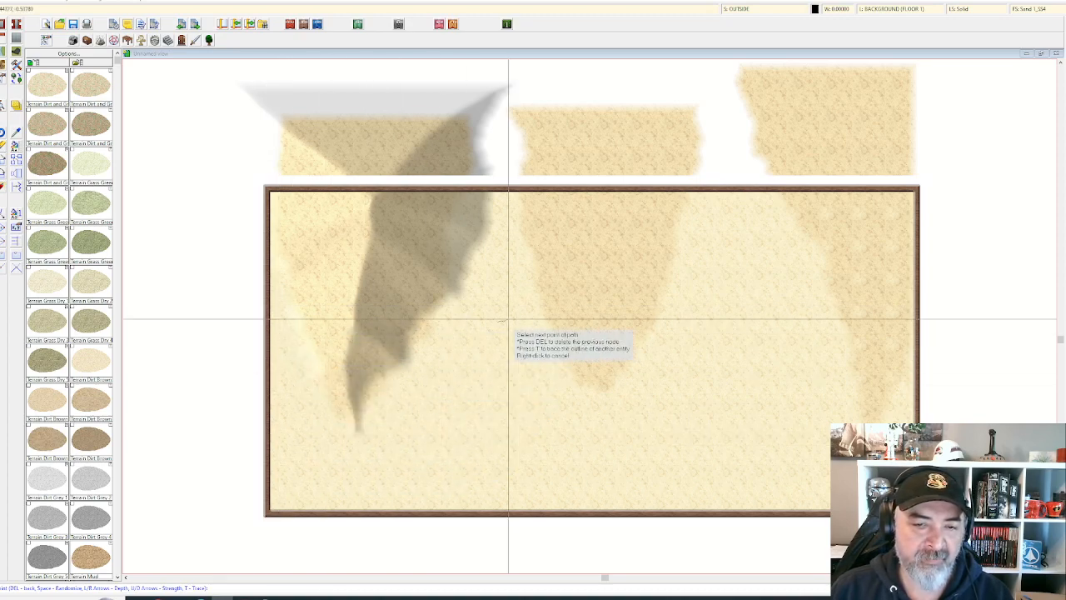
pyautogui.click(507, 319)
pyautogui.click(556, 372)
pyautogui.click(547, 438)
pyautogui.click(403, 481)
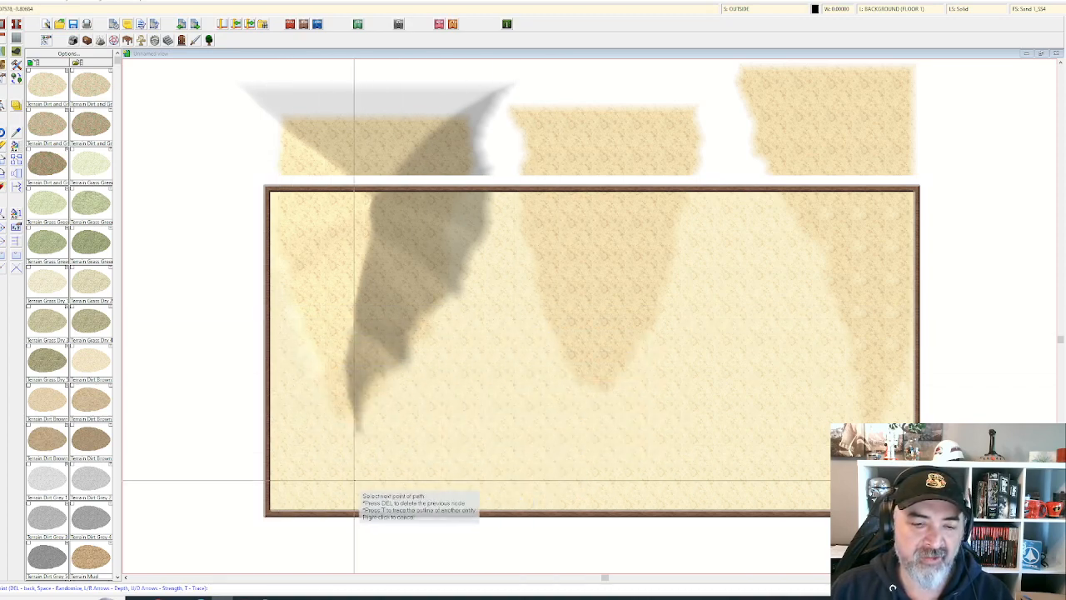
pyautogui.click(354, 478)
pyautogui.click(271, 510)
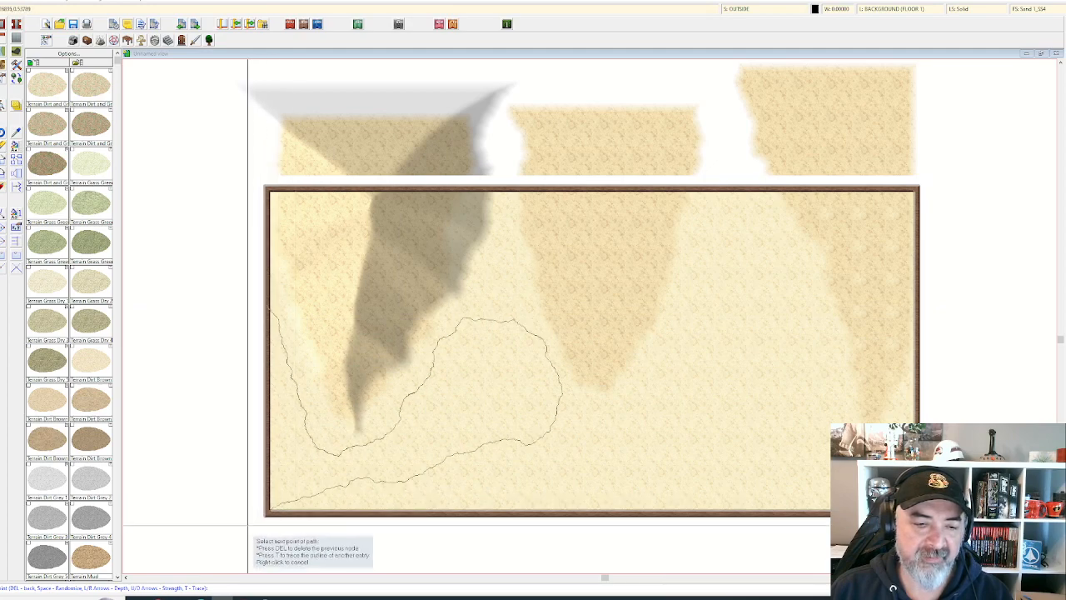
pyautogui.rightClick(179, 254)
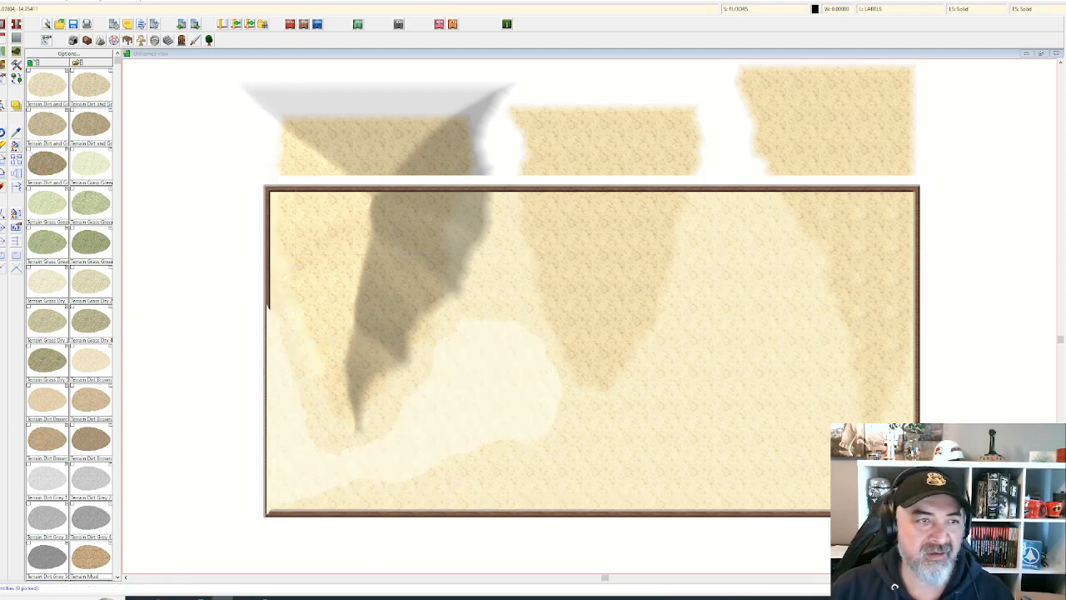
# - Change the new light sand polygon below the leftmost dune to the DUNE SMALL sheet
pyautogui.click(560, 441)
pyautogui.click(540, 424)
pyautogui.rightClick(540, 426)
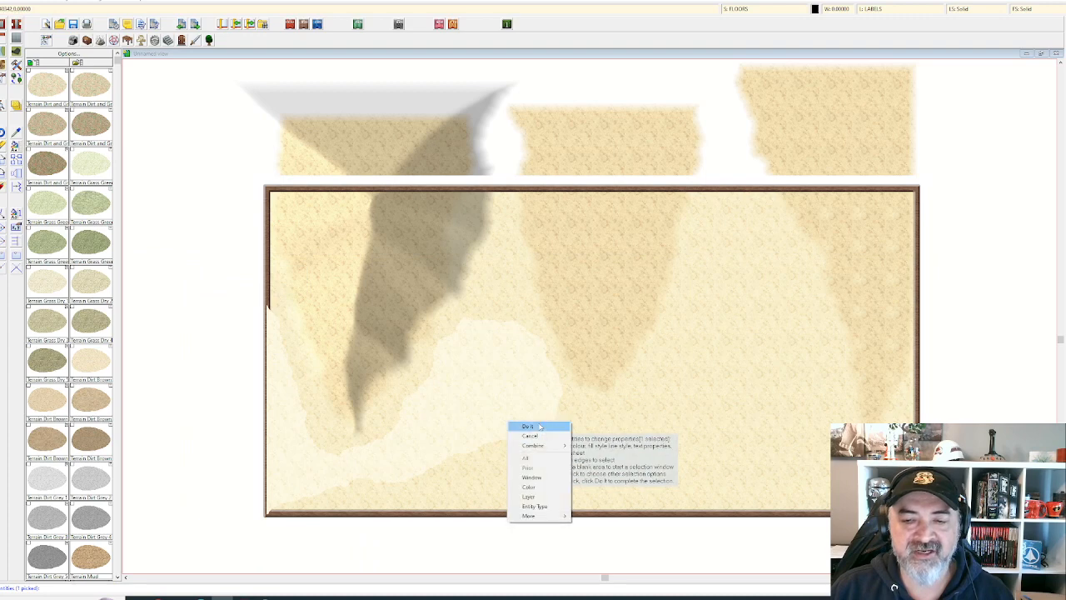
pyautogui.click(540, 425)
pyautogui.click(594, 312)
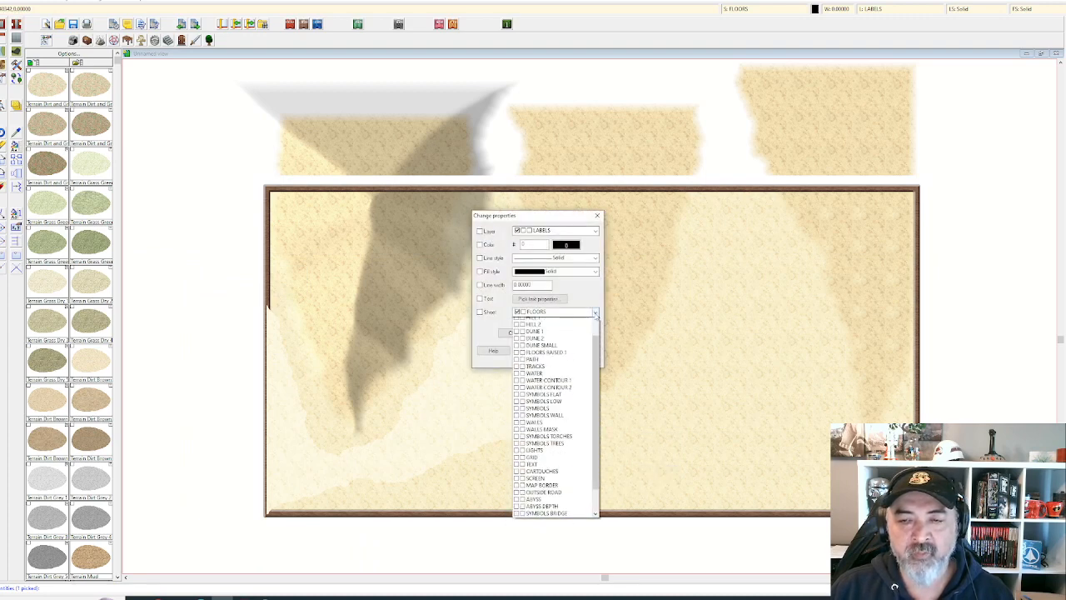
pyautogui.click(568, 351)
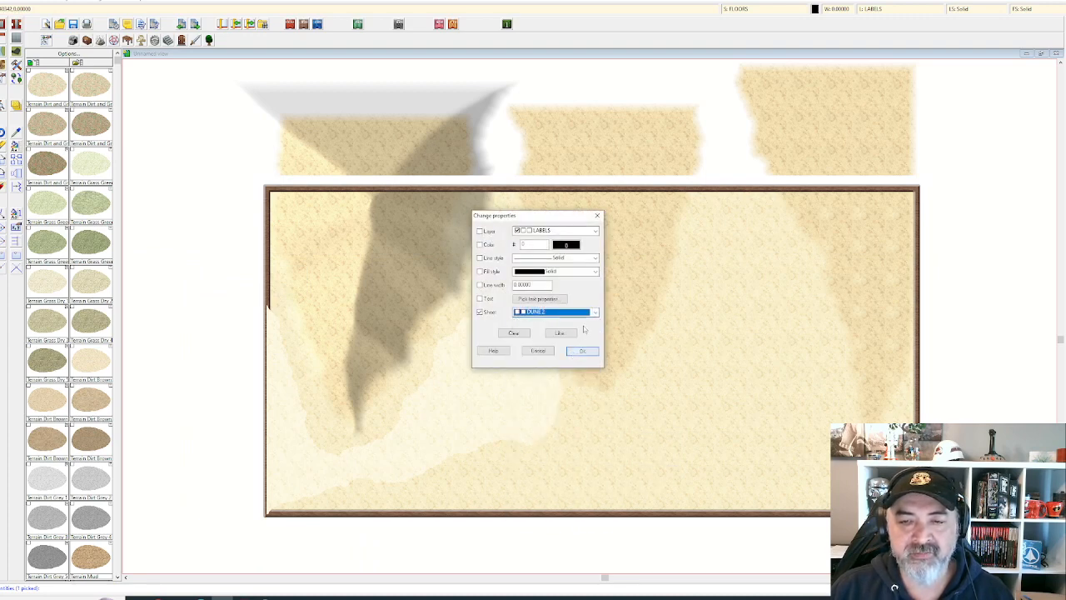
pyautogui.click(595, 312)
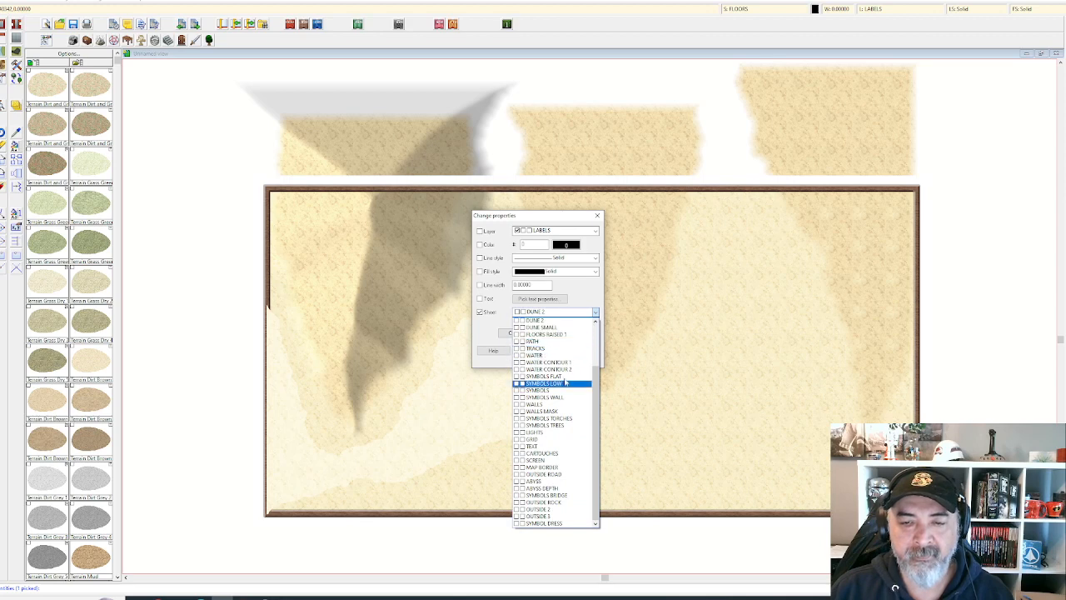
pyautogui.click(561, 328)
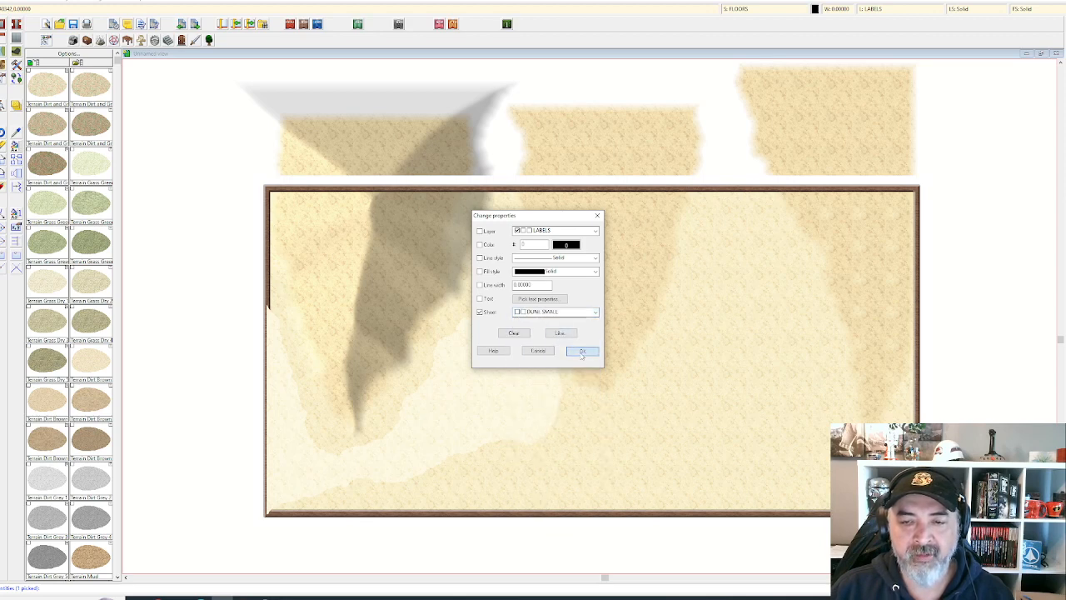
pyautogui.click(542, 350)
# - Edit the Bevel, Lighted effect of the DUNE SMALL sheet, setting its Bevel Size to 15 units
pyautogui.scroll(1, 580, 377)
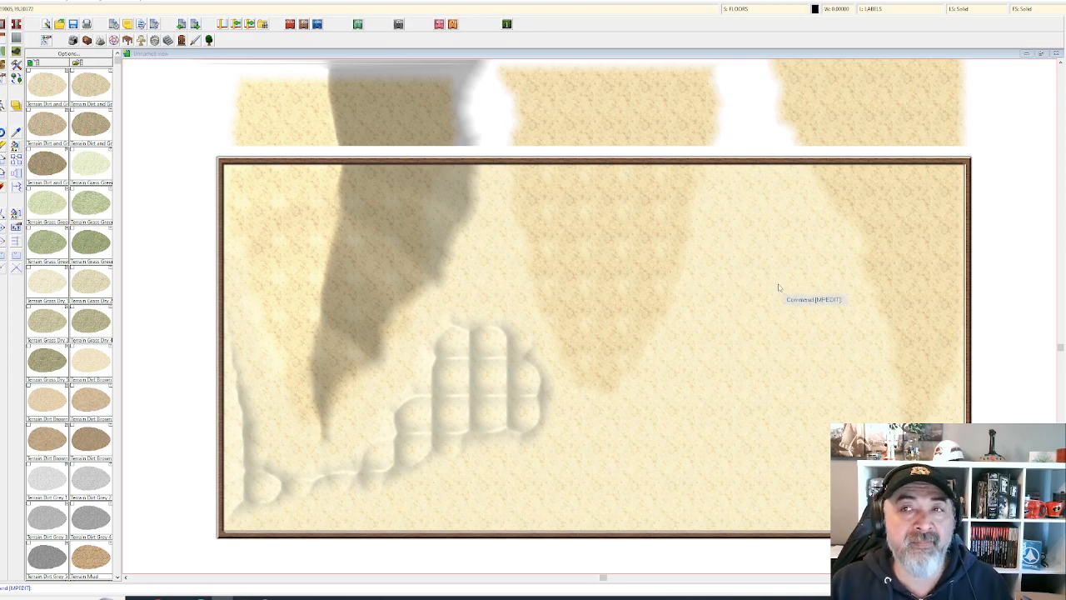
pyautogui.click(754, 11)
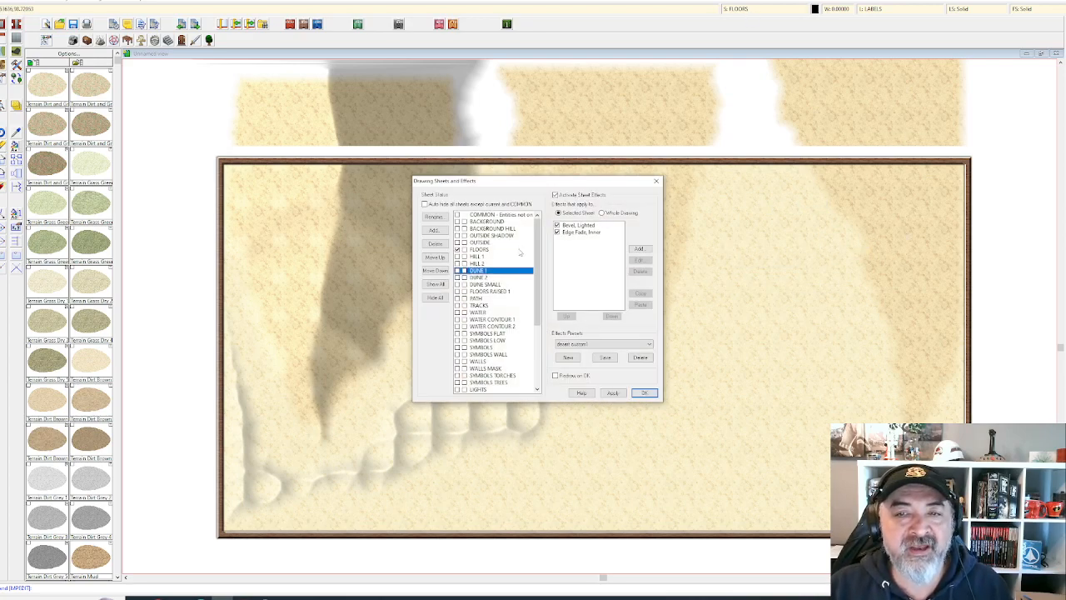
pyautogui.click(589, 226)
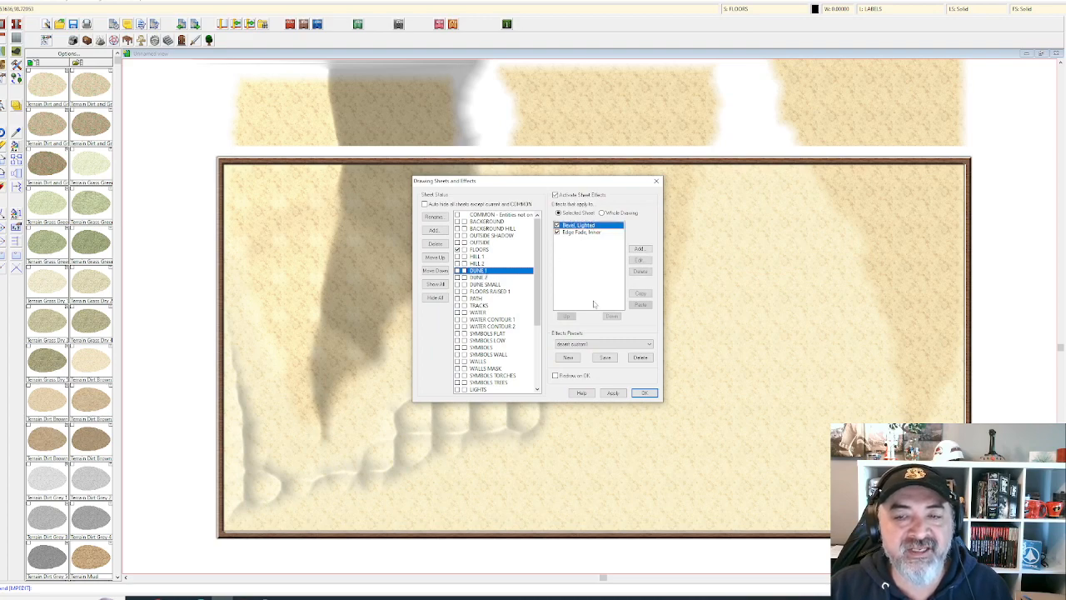
pyautogui.click(613, 393)
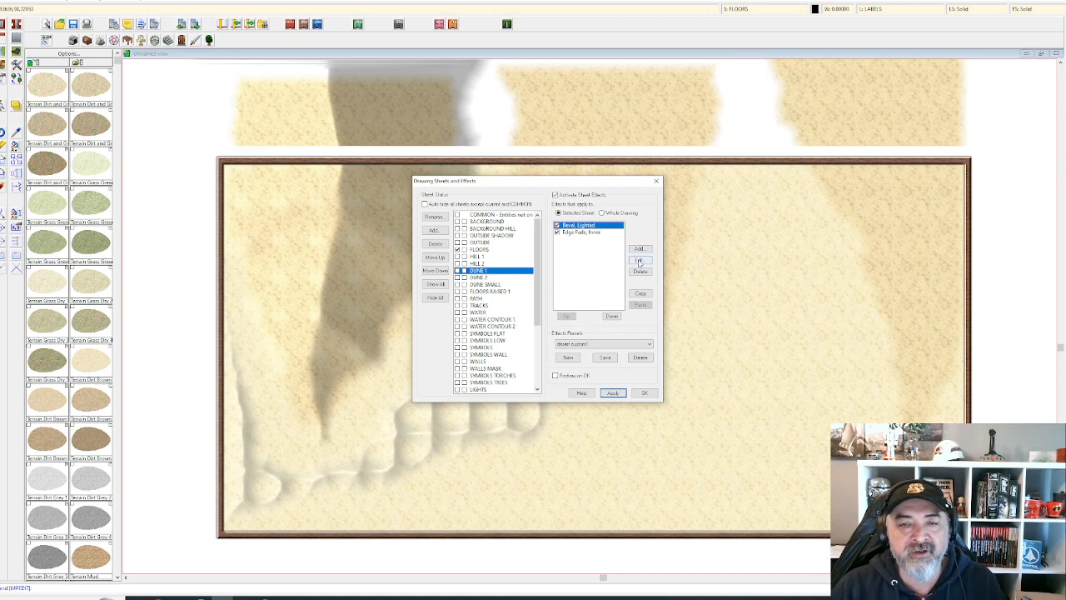
pyautogui.click(484, 284)
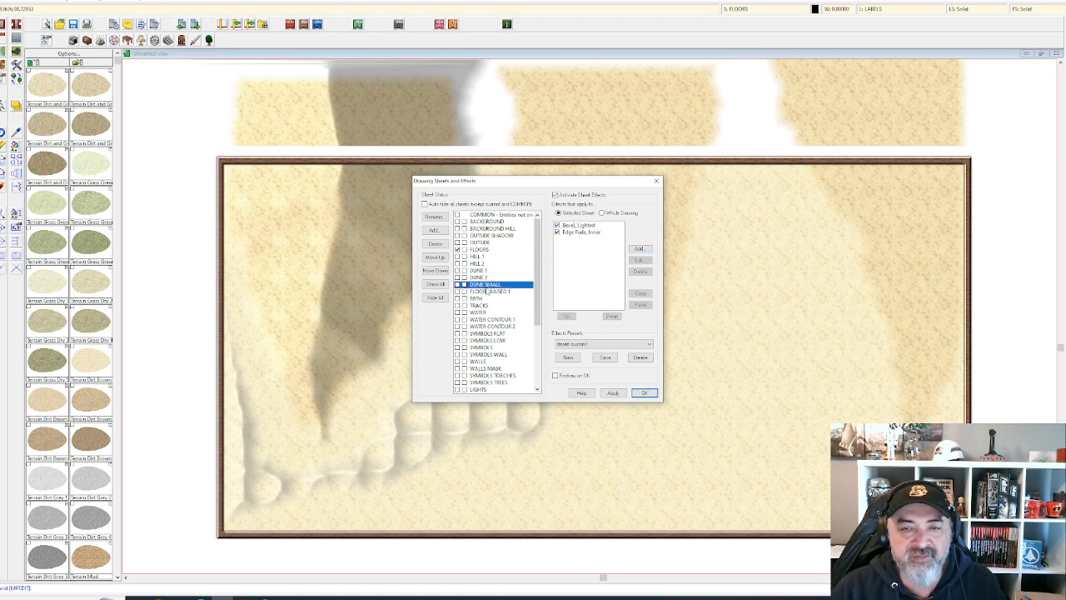
pyautogui.click(583, 225)
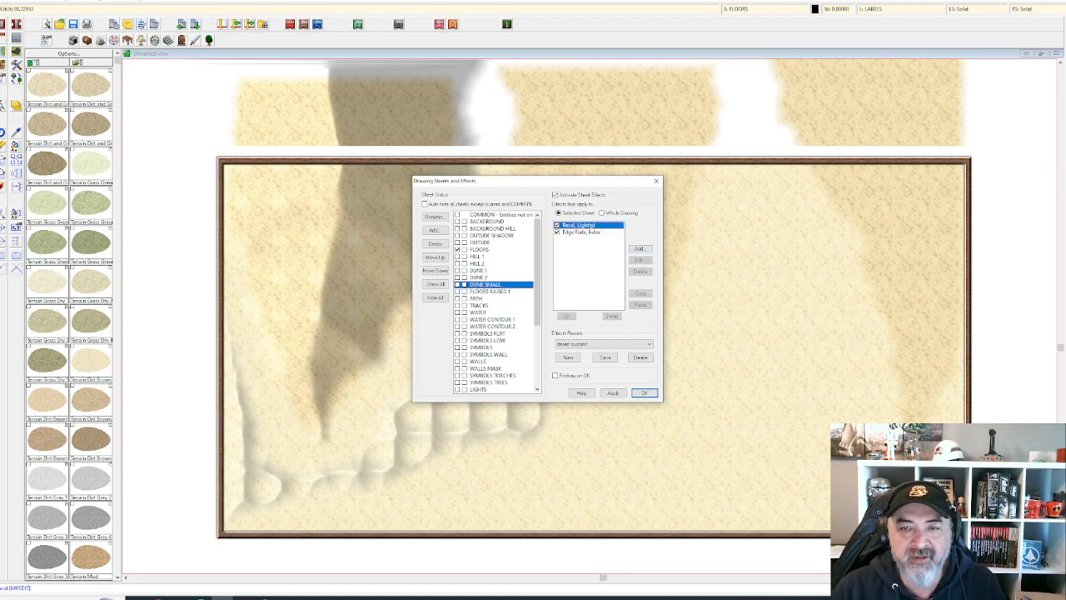
pyautogui.click(640, 260)
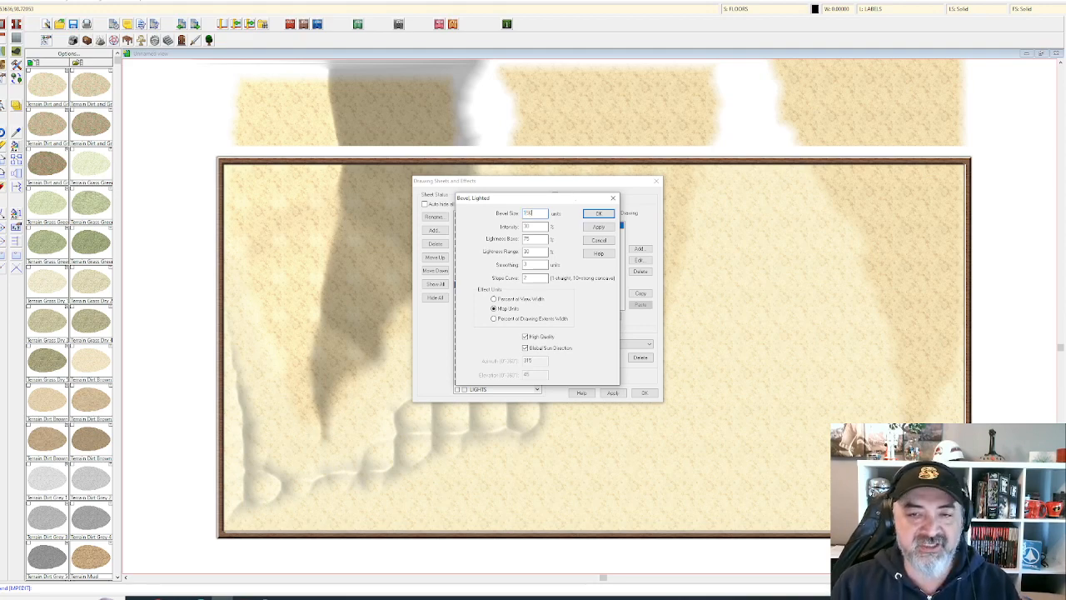
pyautogui.click(593, 231)
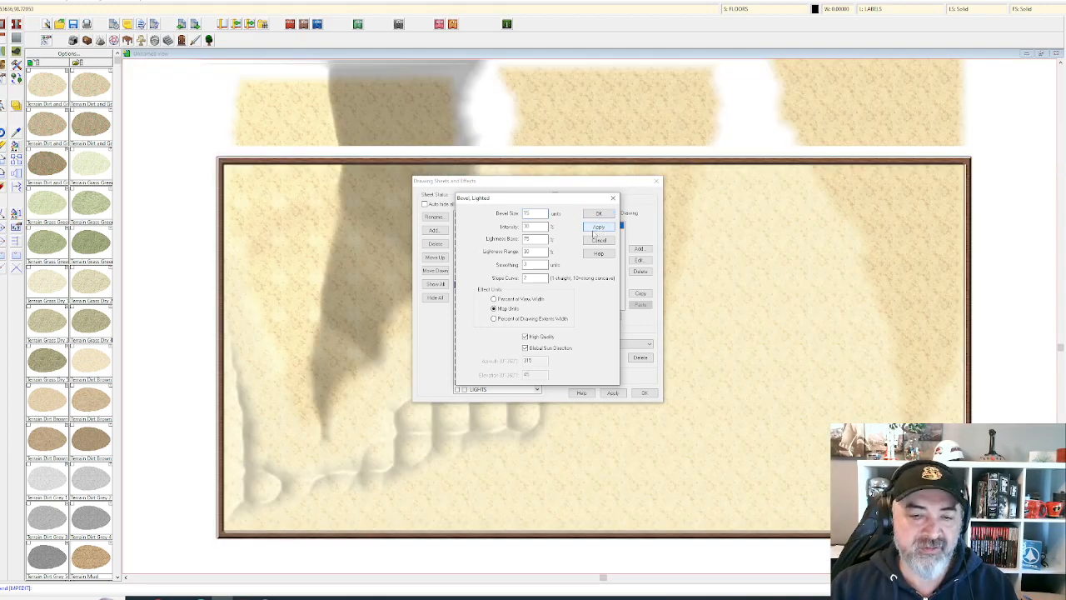
pyautogui.click(540, 214)
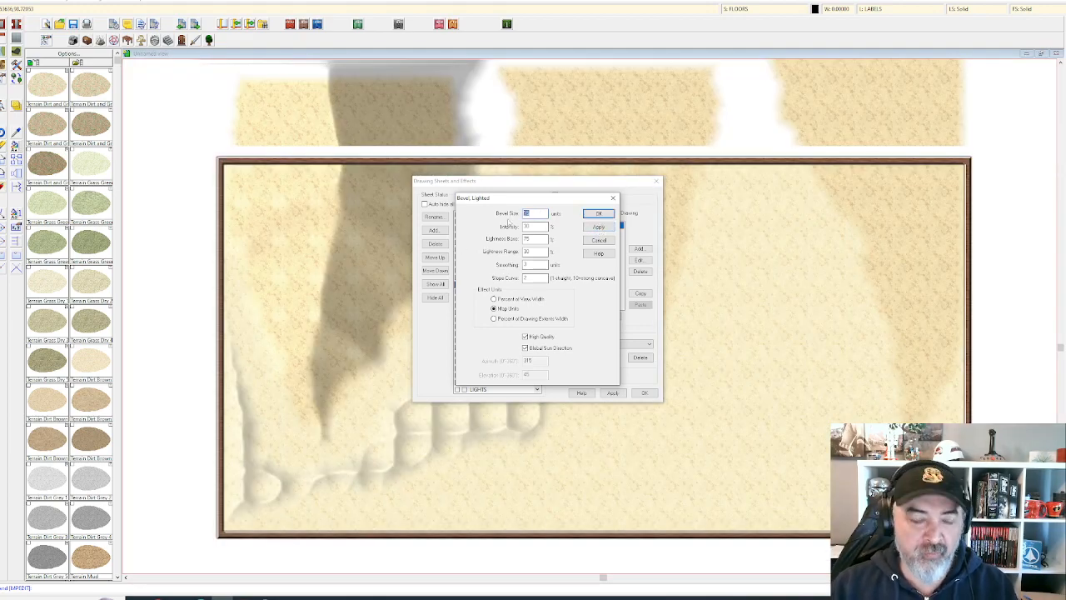
pyautogui.press('Return')
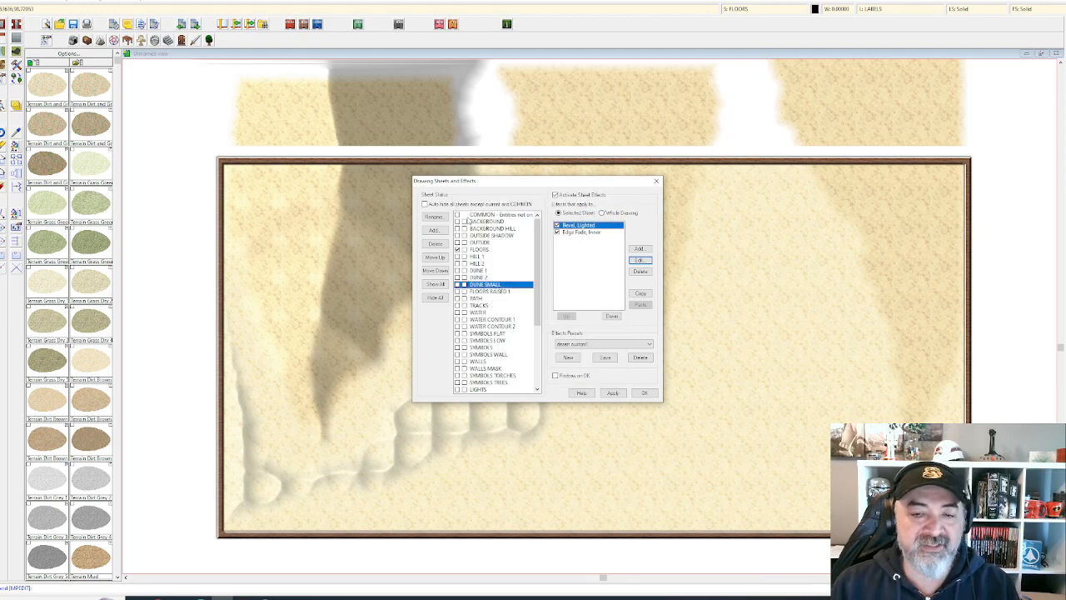
# - Apply a Bevel Size of 5 units to the DUNE SMALL sheet's Bevel, Lighted effect
pyautogui.click(640, 260)
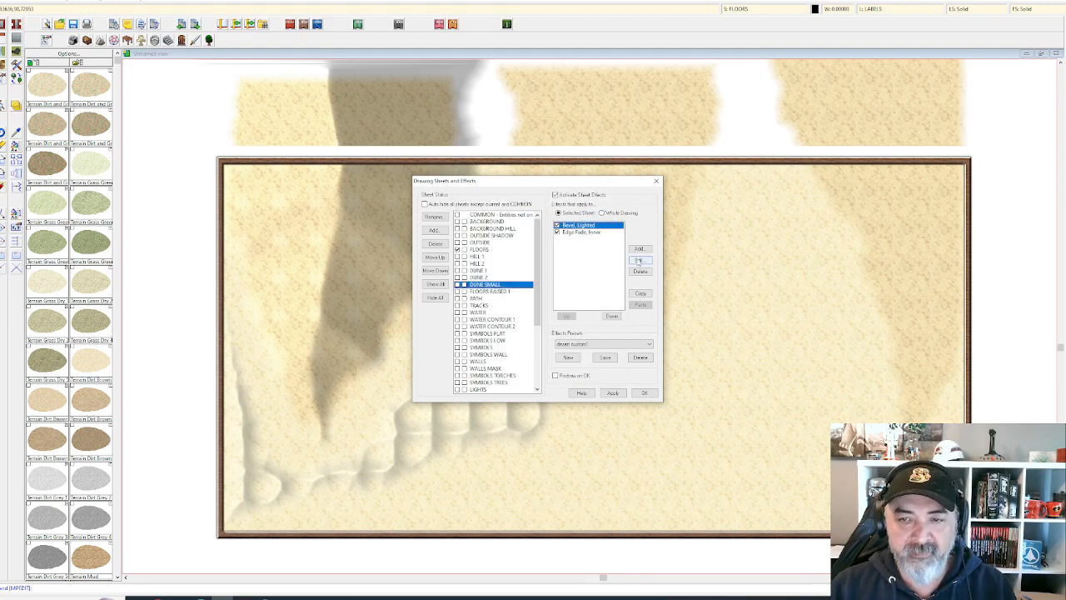
pyautogui.click(596, 226)
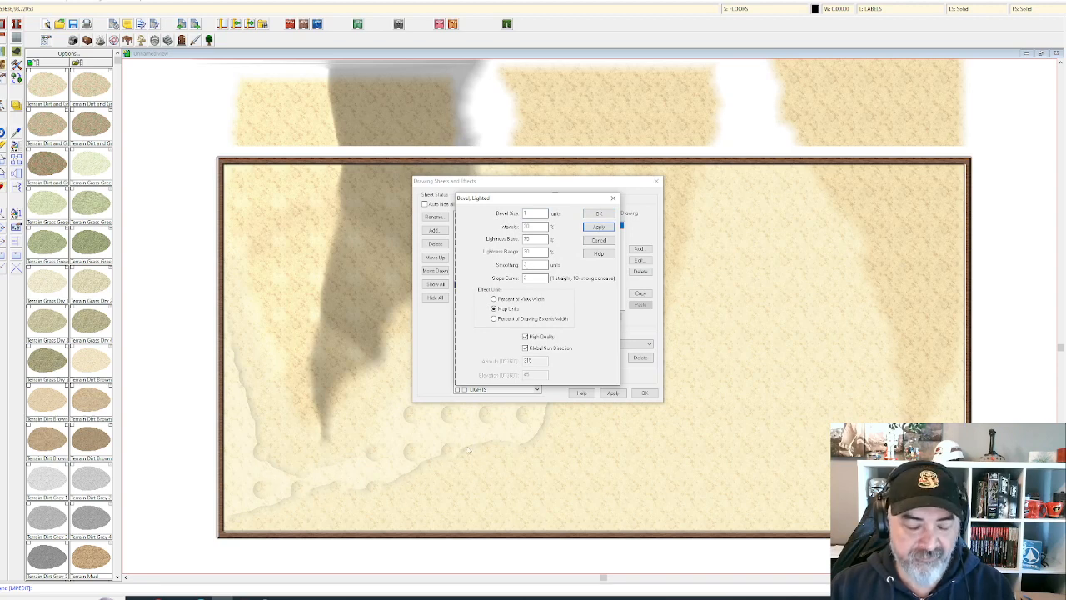
pyautogui.doubleClick(534, 213)
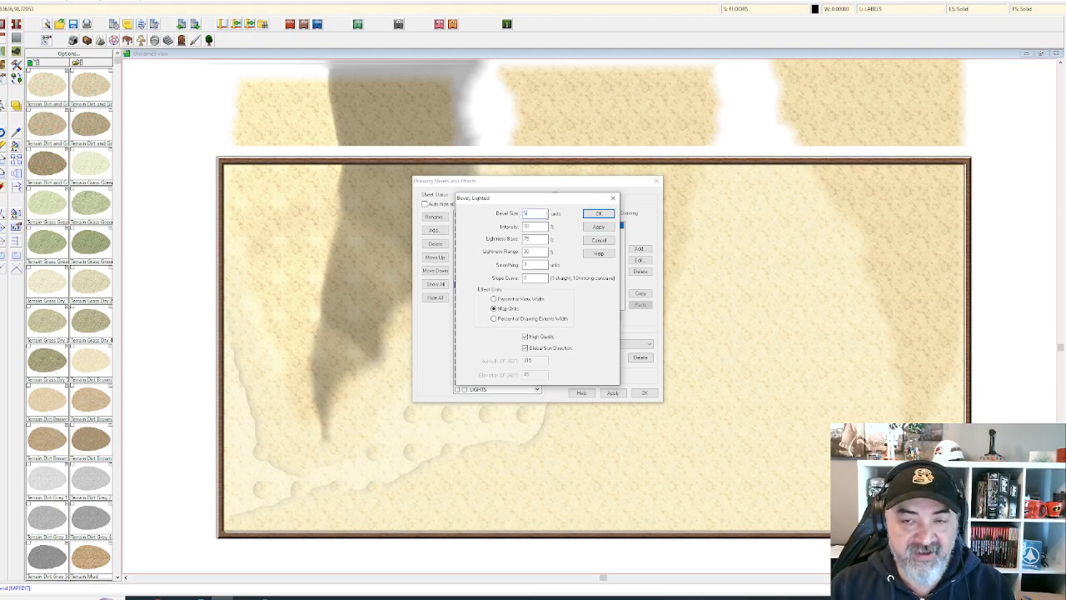
pyautogui.write('5')
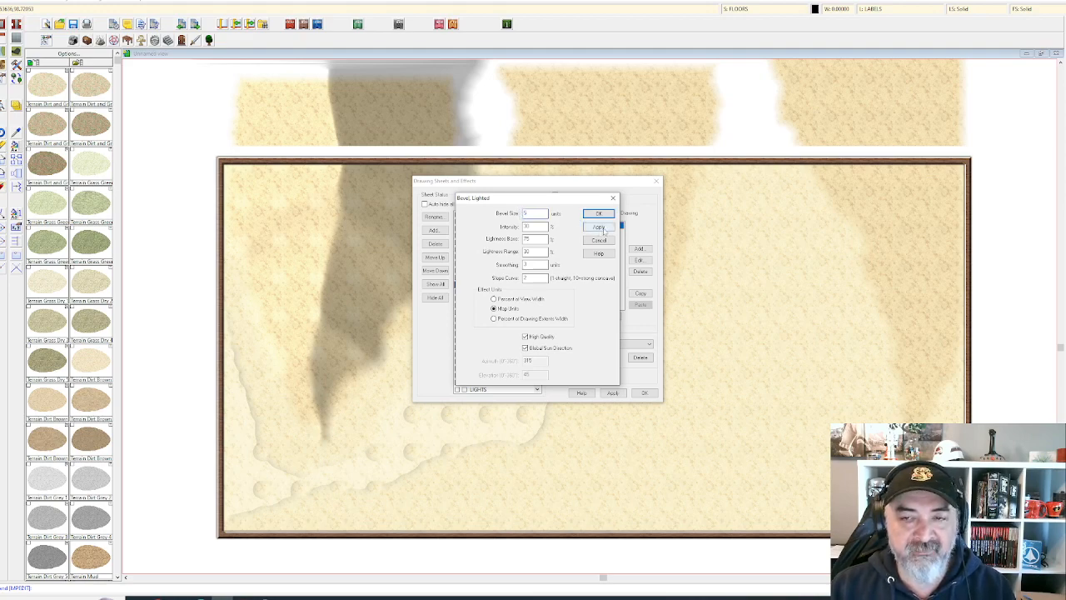
pyautogui.click(604, 231)
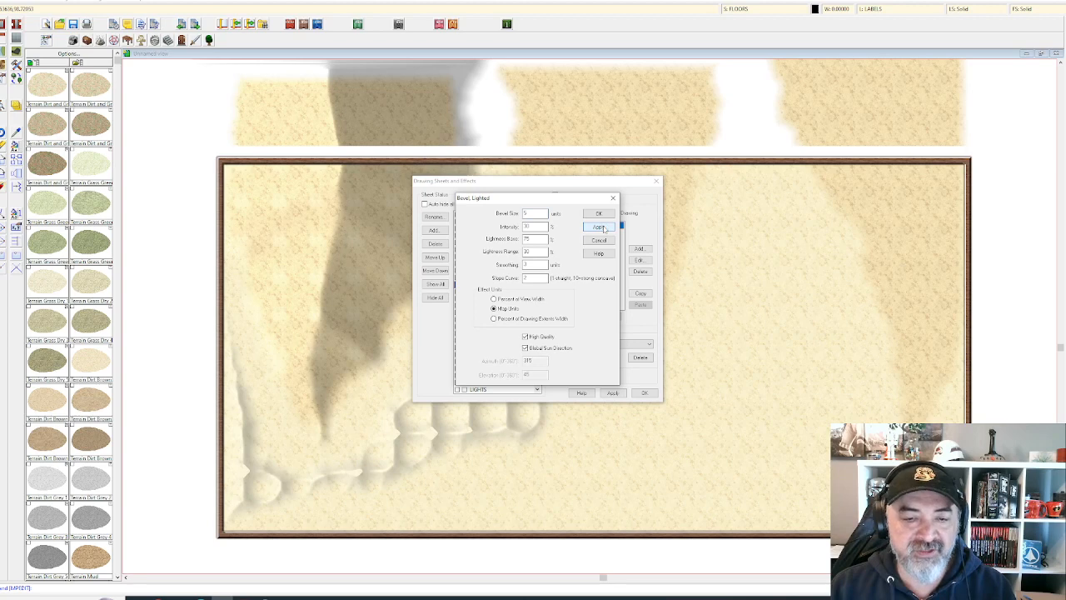
# - Try Bevel Sizes of 25 and 50 units on the DUNE SMALL sheet's Bevel, Lighted effect and cancel the edit
pyautogui.click(526, 213)
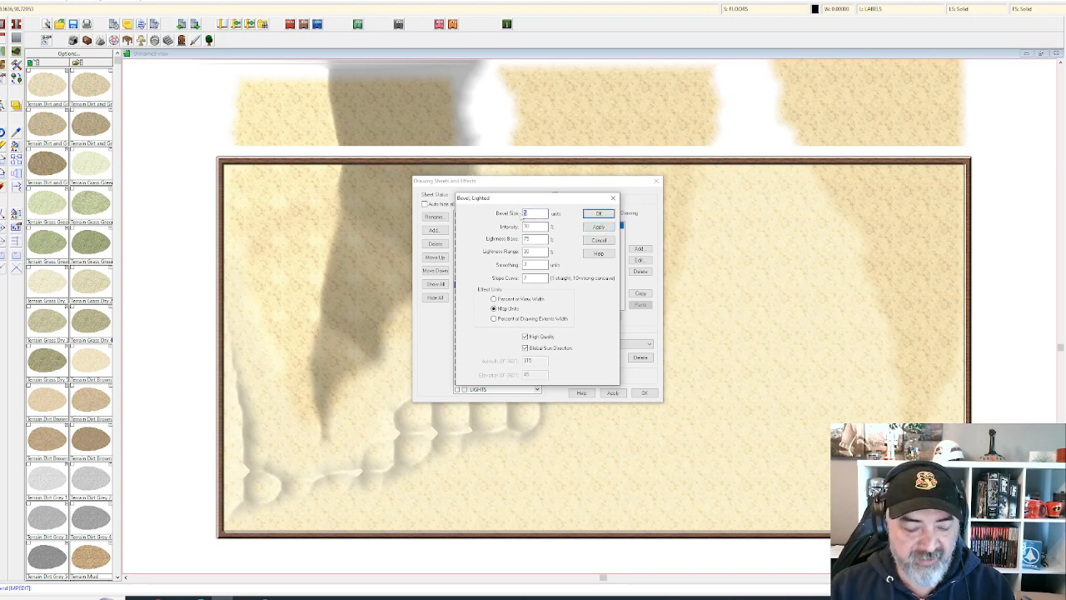
pyautogui.write('25')
pyautogui.click(599, 227)
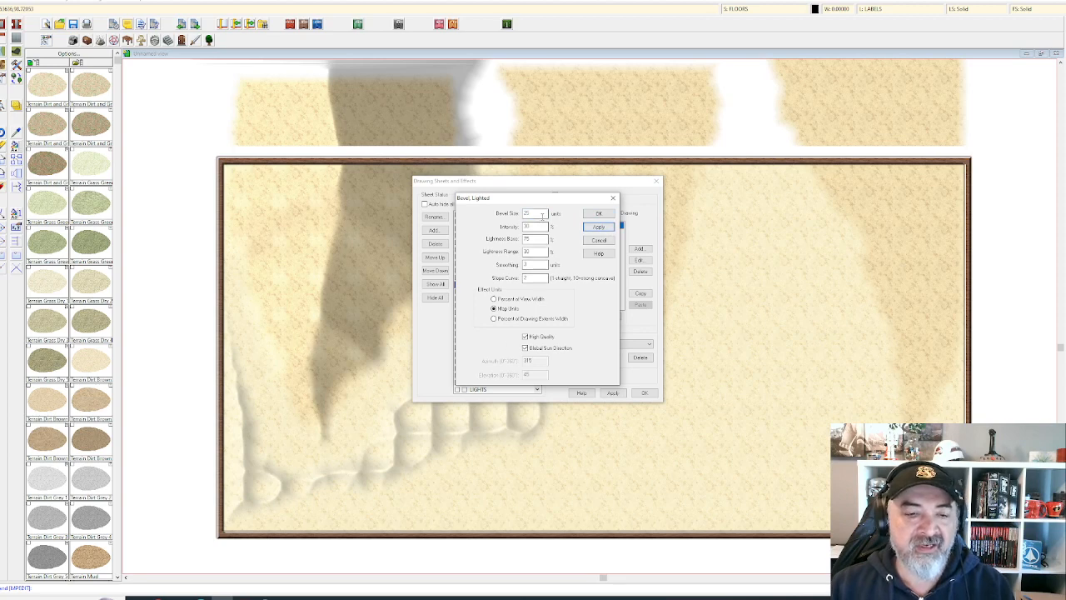
pyautogui.moveTo(542, 215); pyautogui.dragTo(525, 213)
pyautogui.write('50')
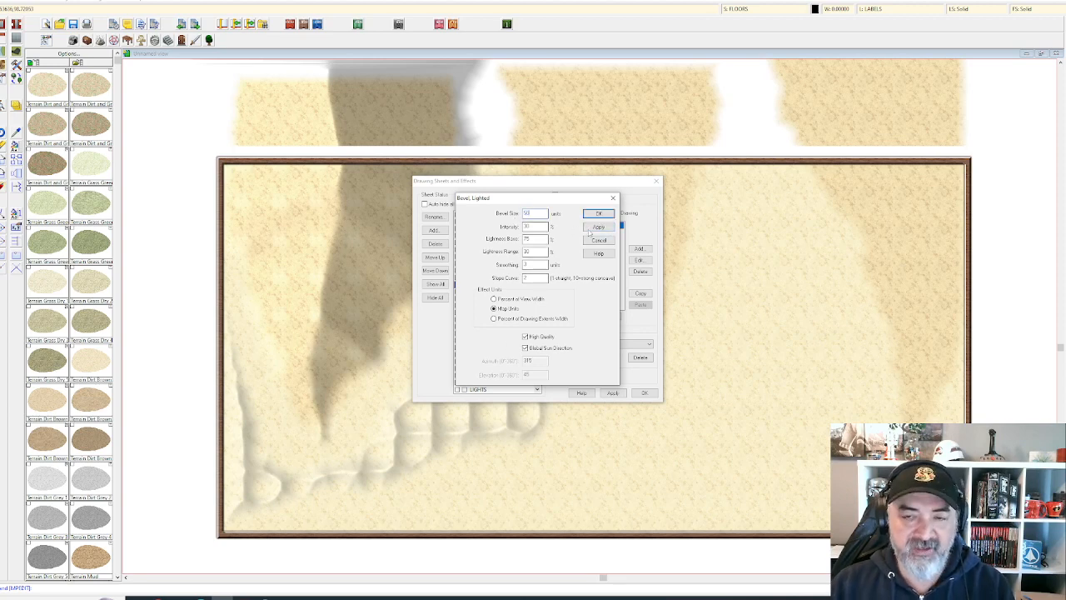
pyautogui.click(597, 227)
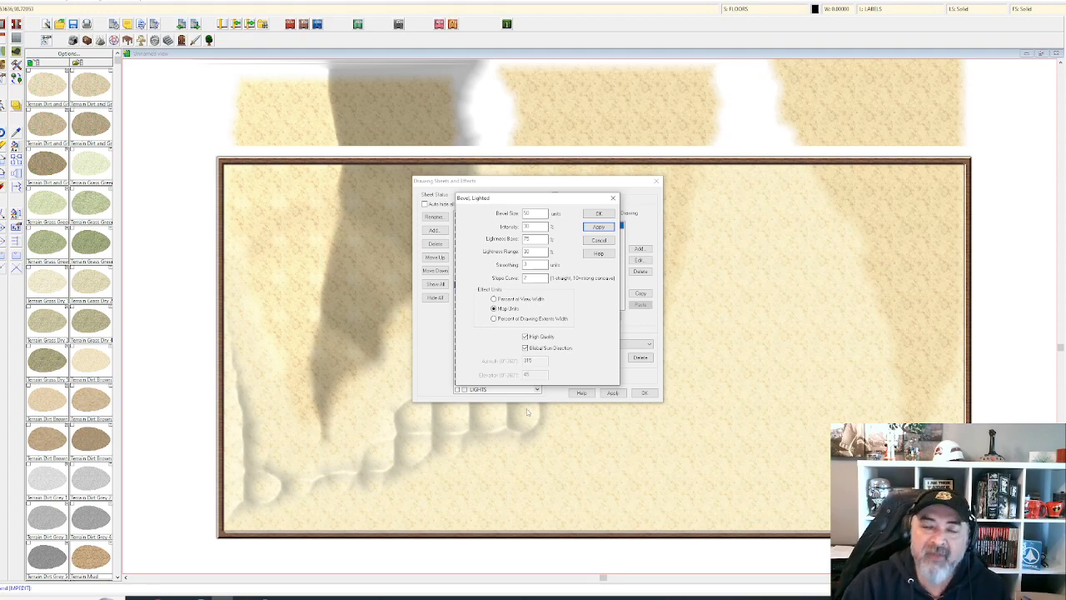
pyautogui.click(599, 240)
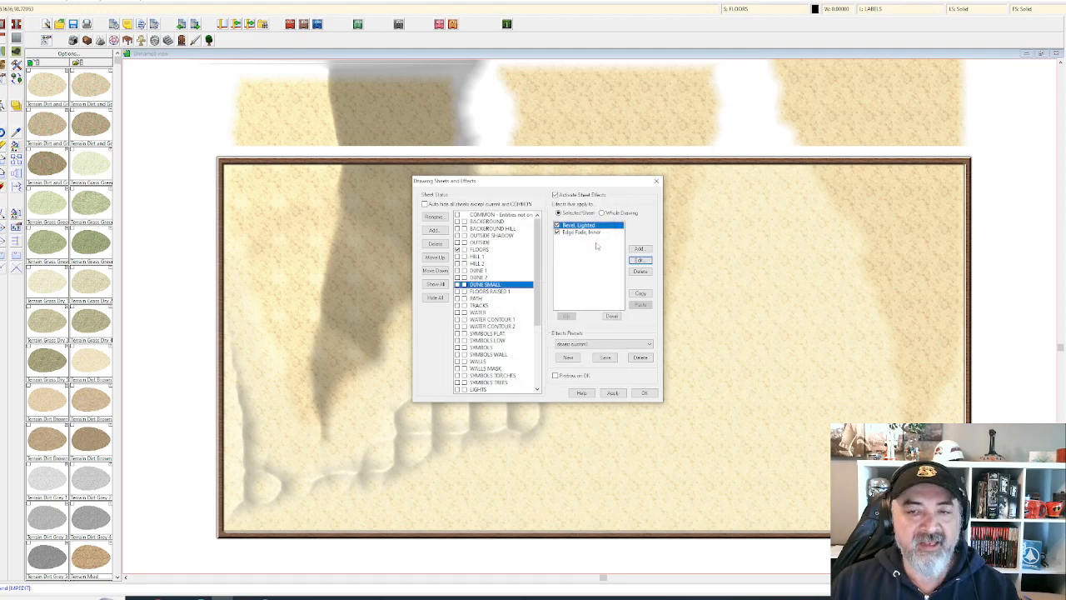
# - Try Bevel Sizes of 30 and 20 units on the DUNE 1 sheet's Bevel, Lighted effect
pyautogui.click(491, 270)
pyautogui.click(578, 228)
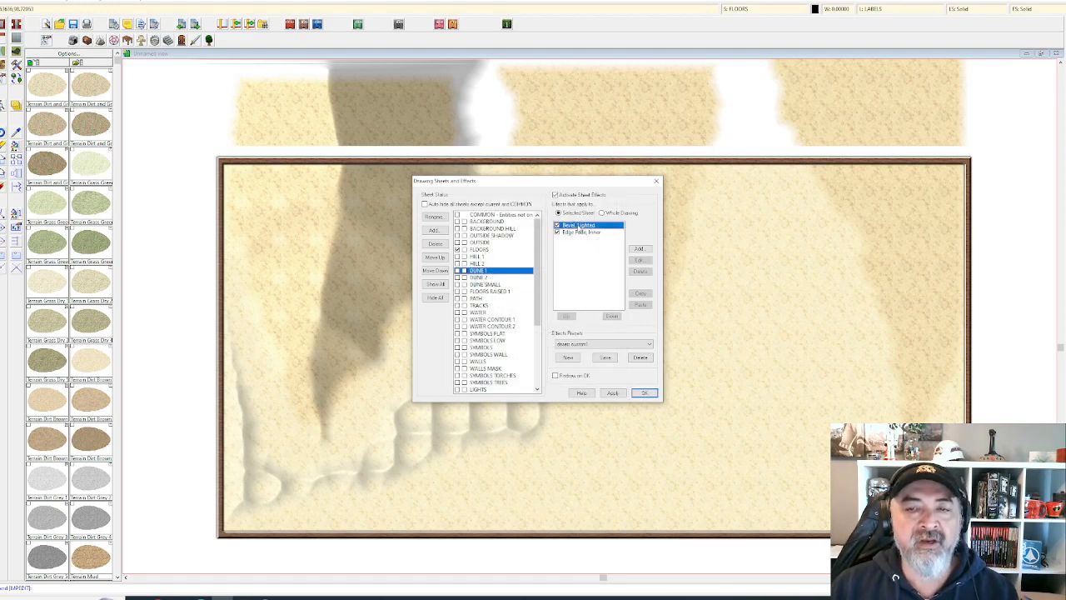
pyautogui.doubleClick(577, 227)
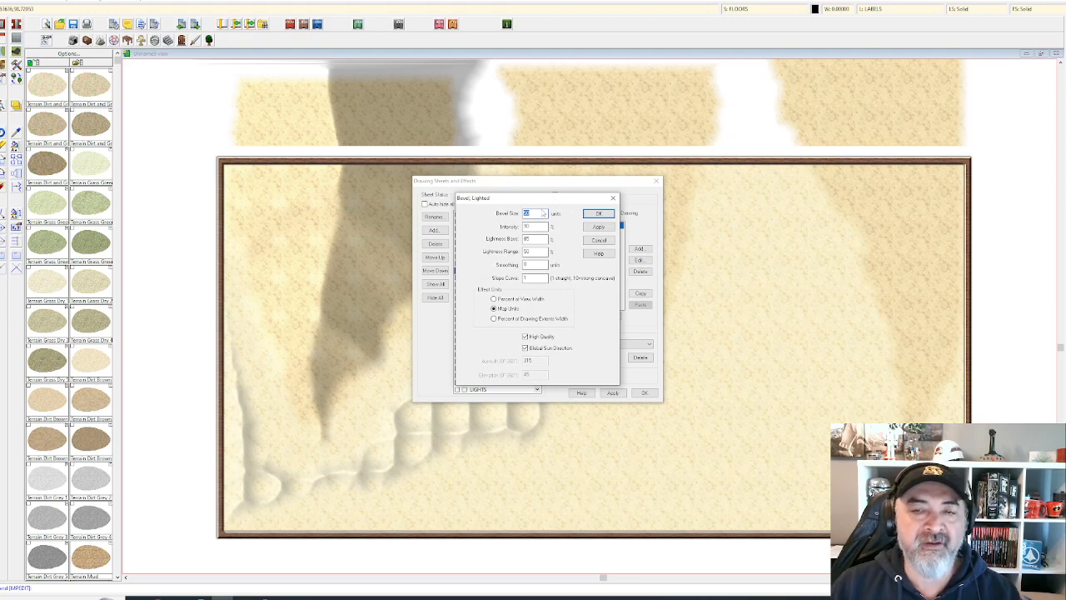
pyautogui.write('20')
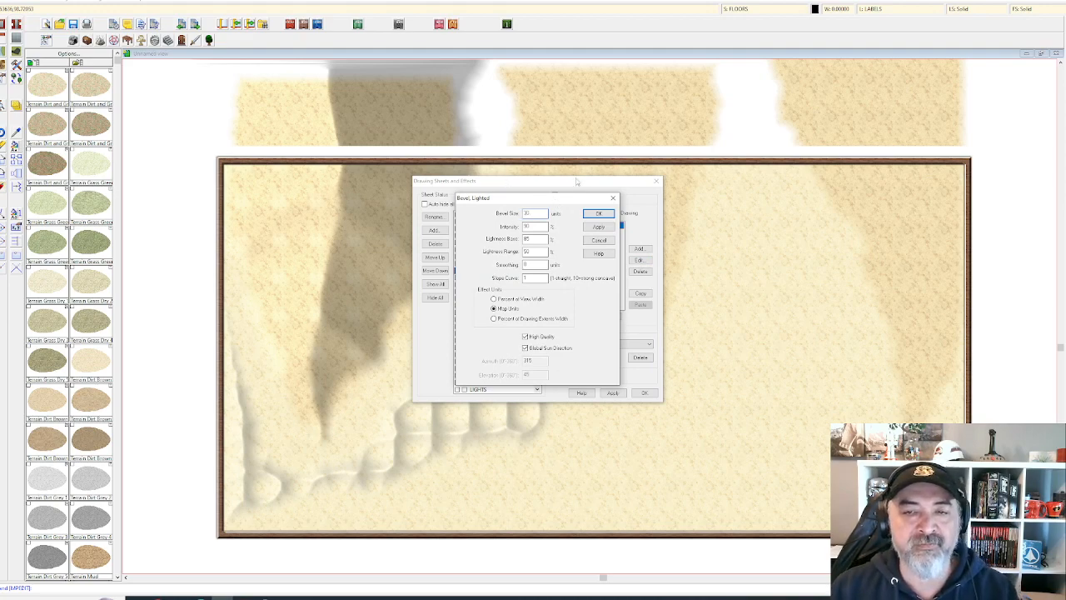
pyautogui.click(599, 227)
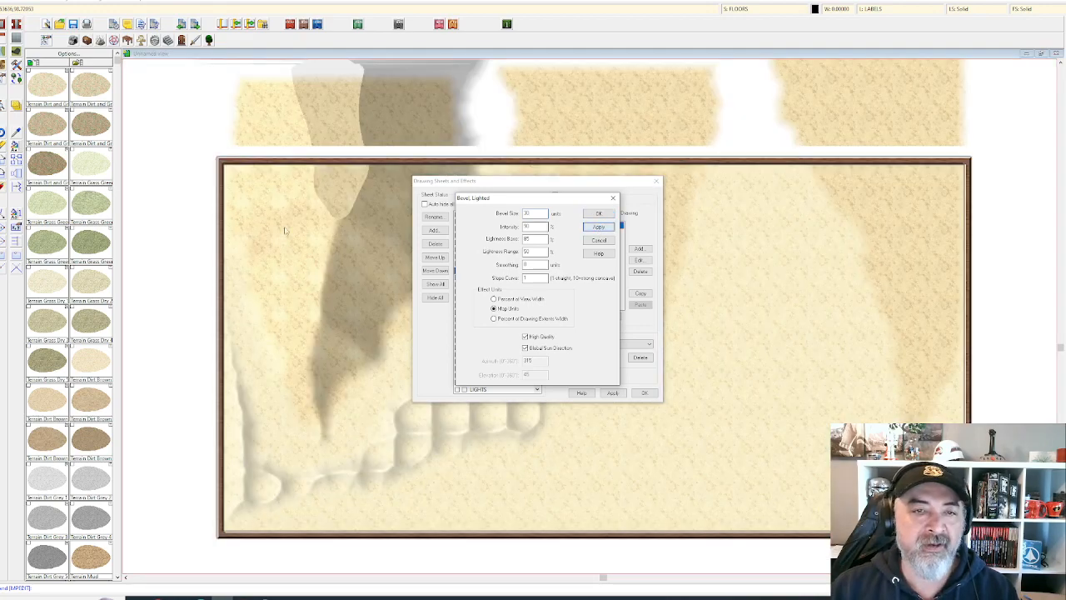
pyautogui.moveTo(535, 214); pyautogui.dragTo(508, 213)
pyautogui.write('20')
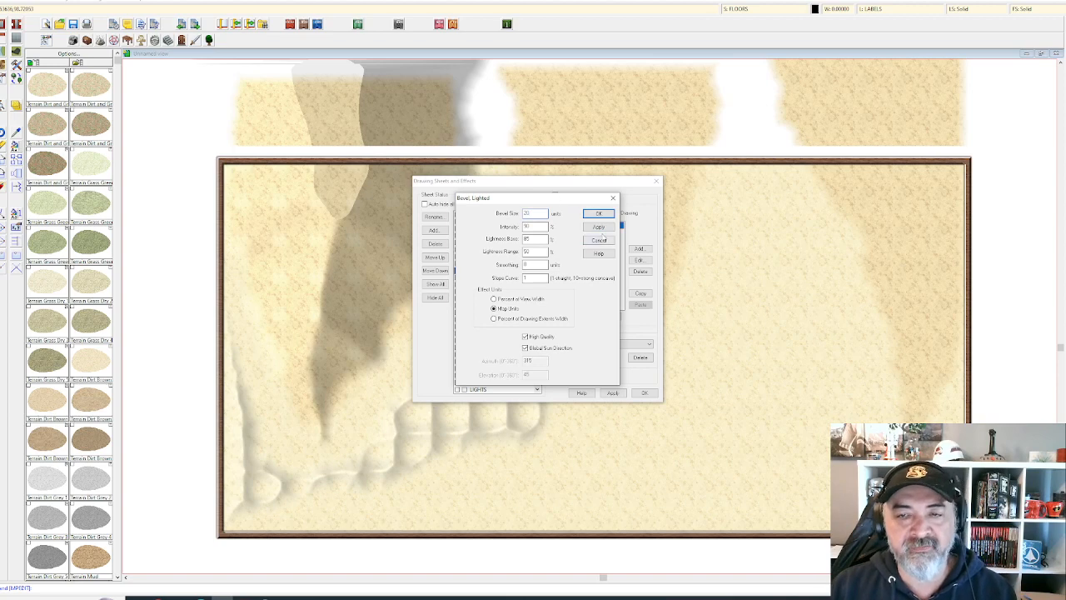
pyautogui.click(600, 226)
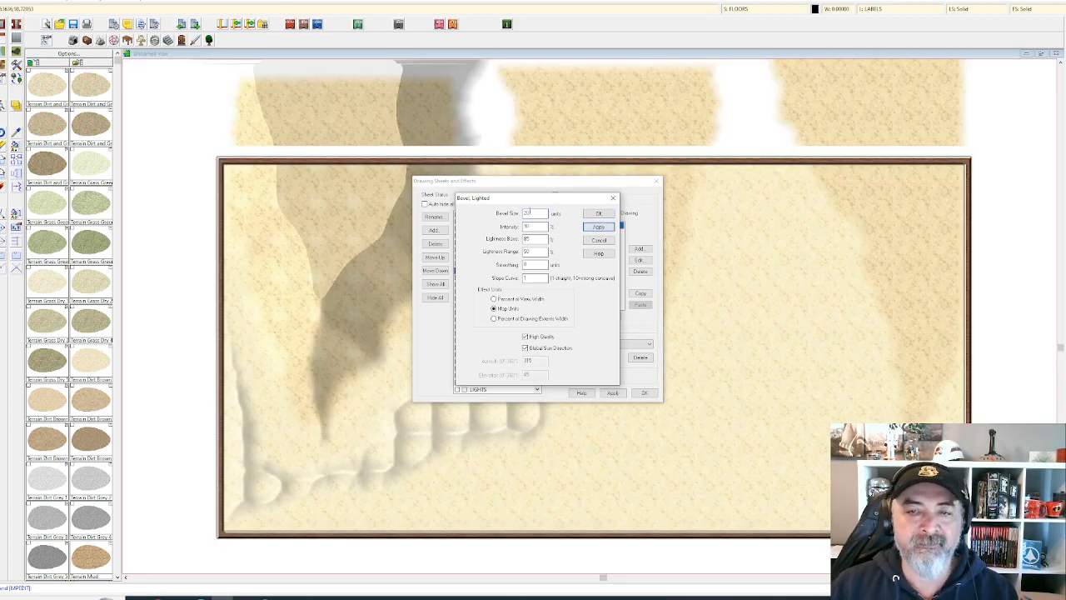
# - Set DUNE 1's Bevel, Lighted effect to a Bevel Size of 50 units and Smoothing of 5 units, and accept the sheet effects
pyautogui.moveTo(534, 214); pyautogui.dragTo(494, 216)
pyautogui.write('50')
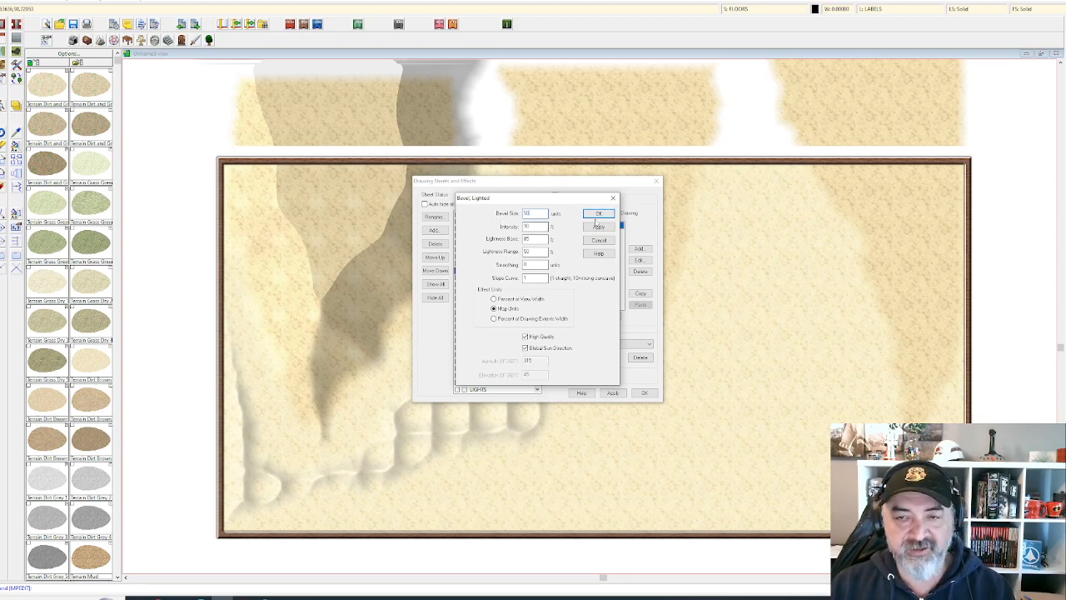
pyautogui.click(604, 223)
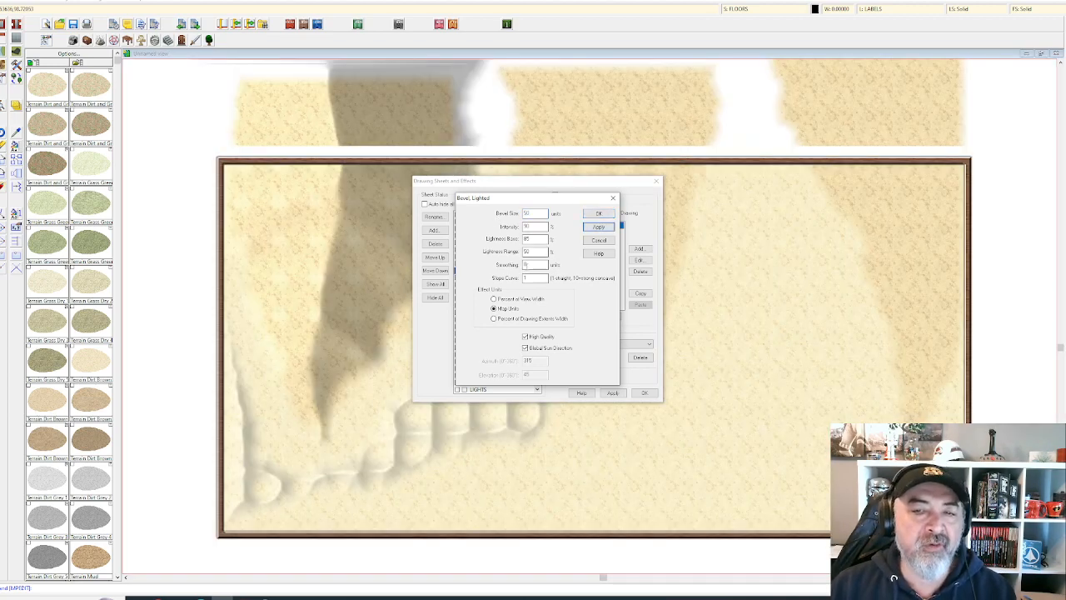
pyautogui.click(525, 264)
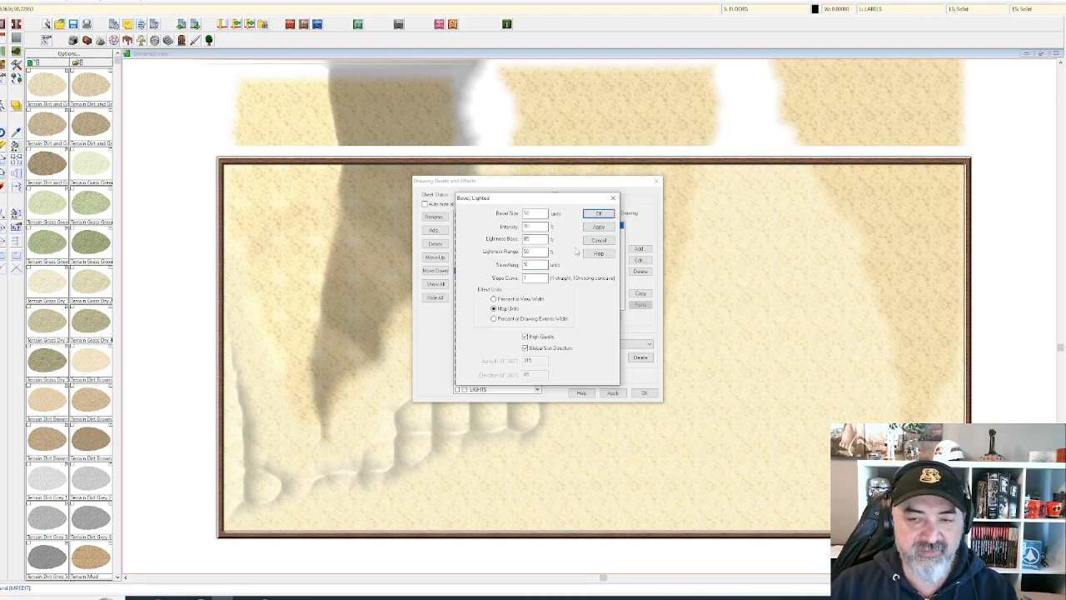
pyautogui.click(599, 228)
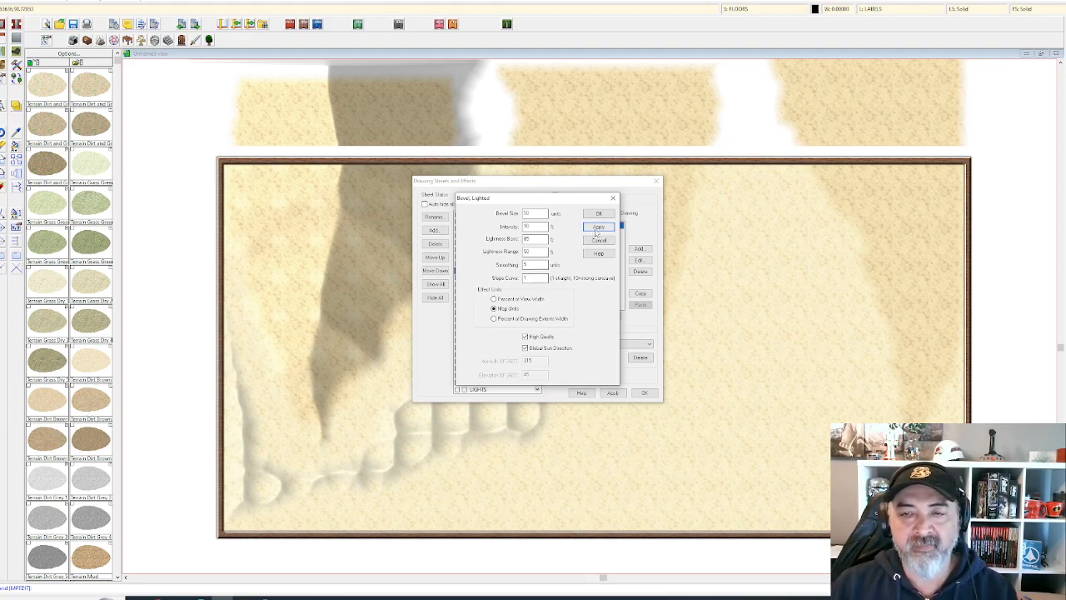
pyautogui.click(601, 213)
pyautogui.click(613, 392)
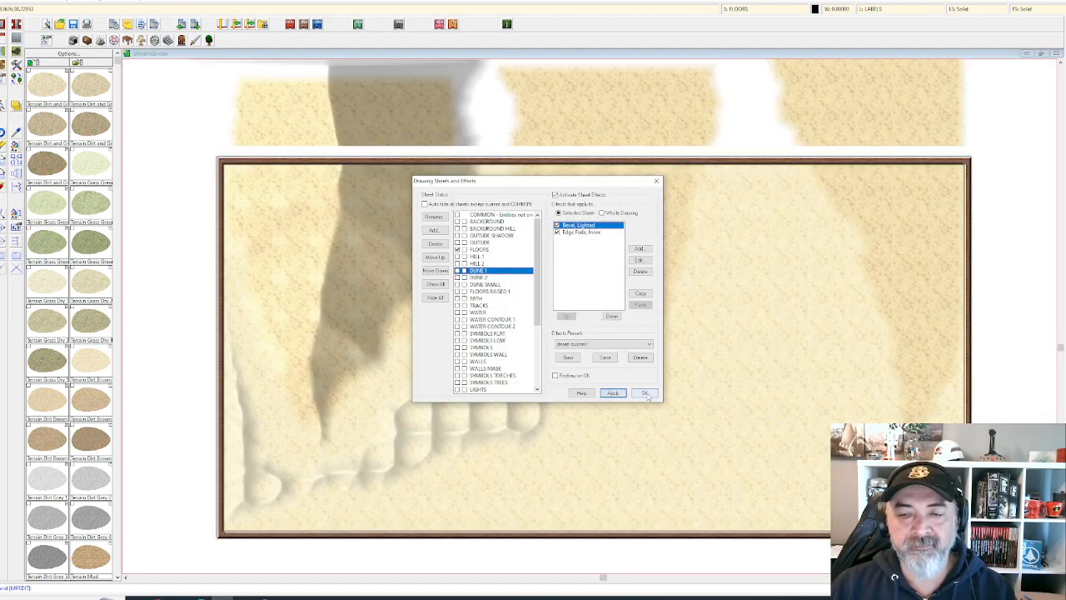
pyautogui.click(646, 394)
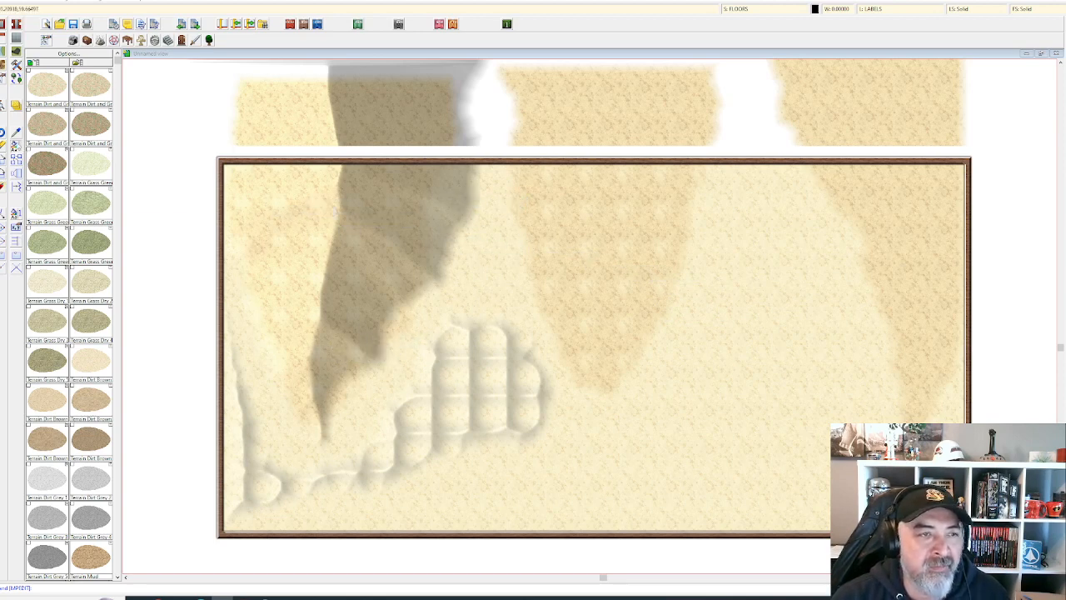
# - Change the middle dune polygon to the DUNE 2 sheet and save the drawing
pyautogui.click(660, 248)
pyautogui.rightClick(660, 248)
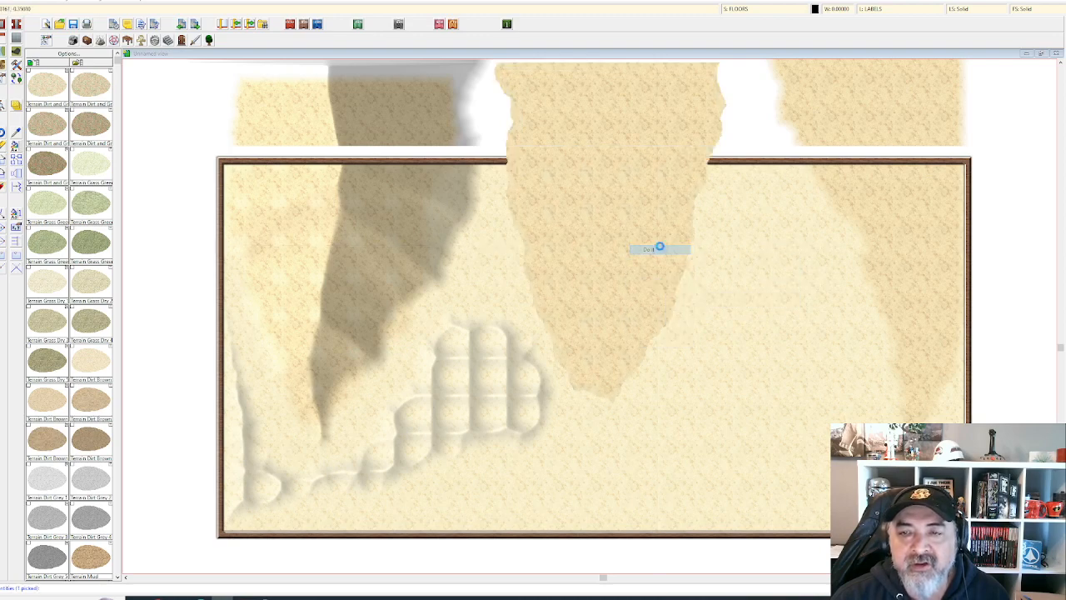
pyautogui.click(660, 246)
pyautogui.click(596, 312)
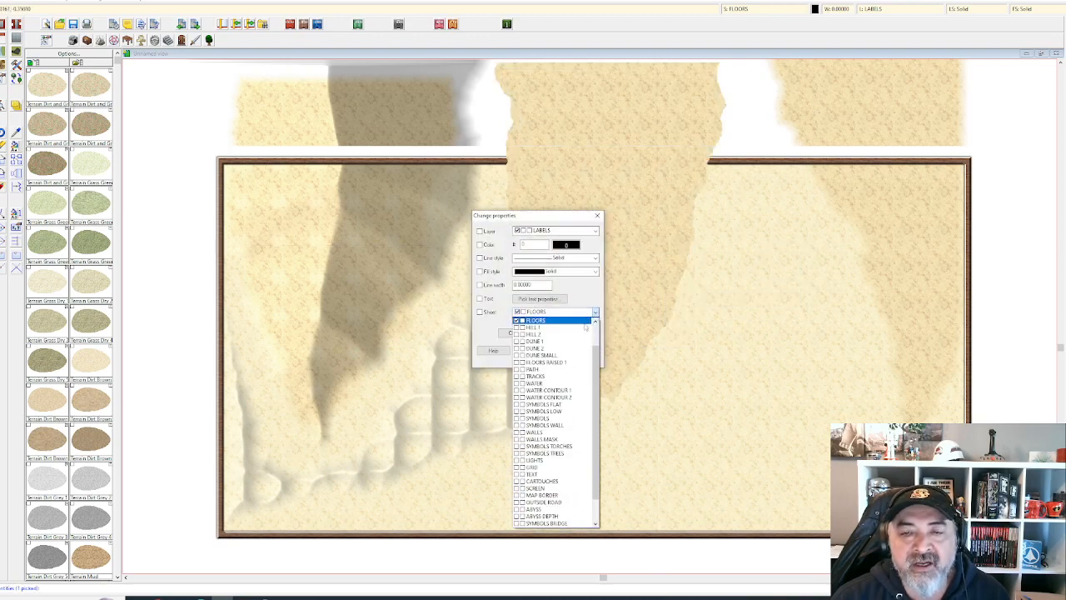
pyautogui.click(571, 343)
pyautogui.click(550, 350)
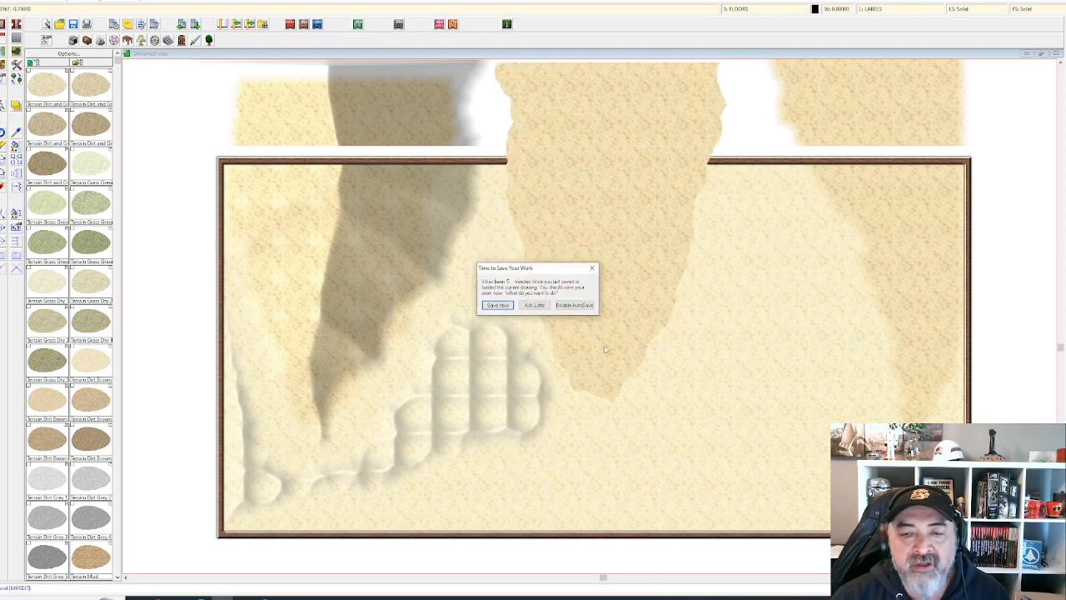
pyautogui.click(498, 306)
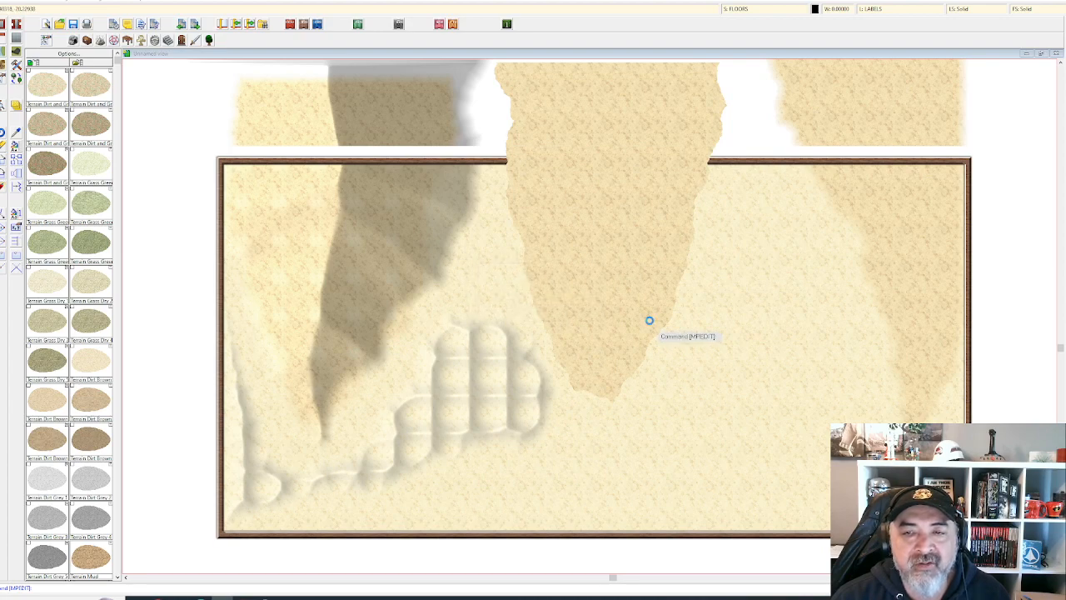
pyautogui.scroll(1, 650, 321)
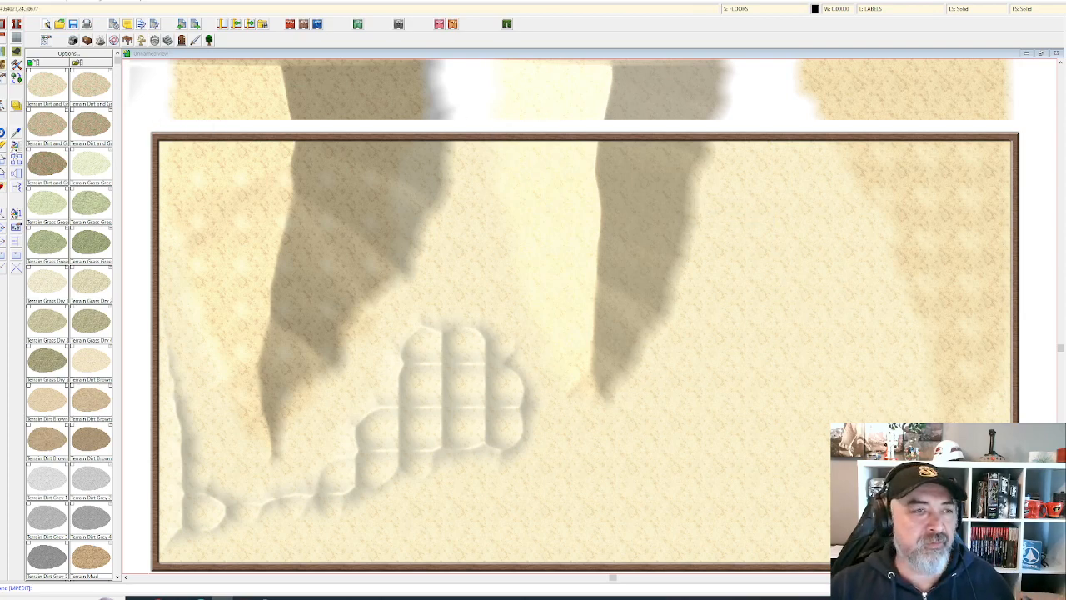
# - Change the rightmost dune polygon to the DUNE 2 sheet
pyautogui.click(17, 148)
pyautogui.click(817, 250)
pyautogui.click(895, 282)
pyautogui.rightClick(896, 283)
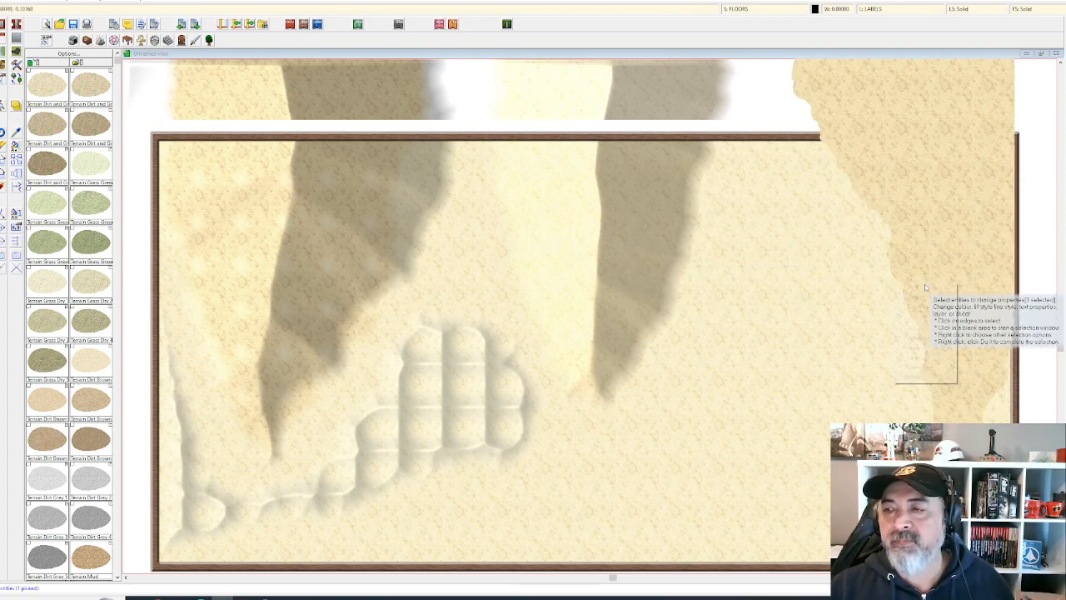
pyautogui.click(917, 286)
pyautogui.click(588, 311)
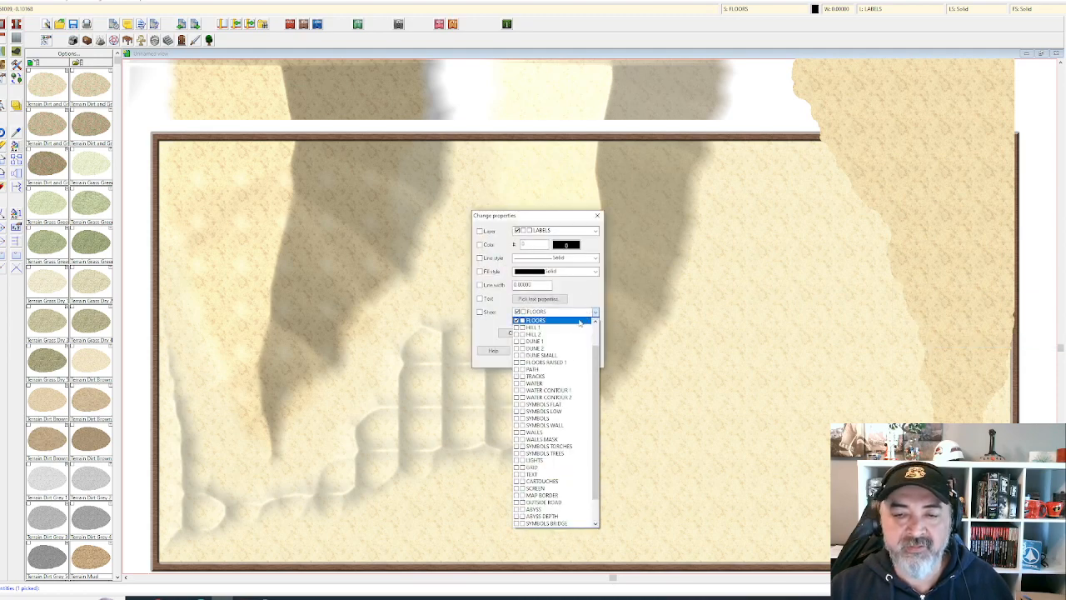
pyautogui.click(566, 351)
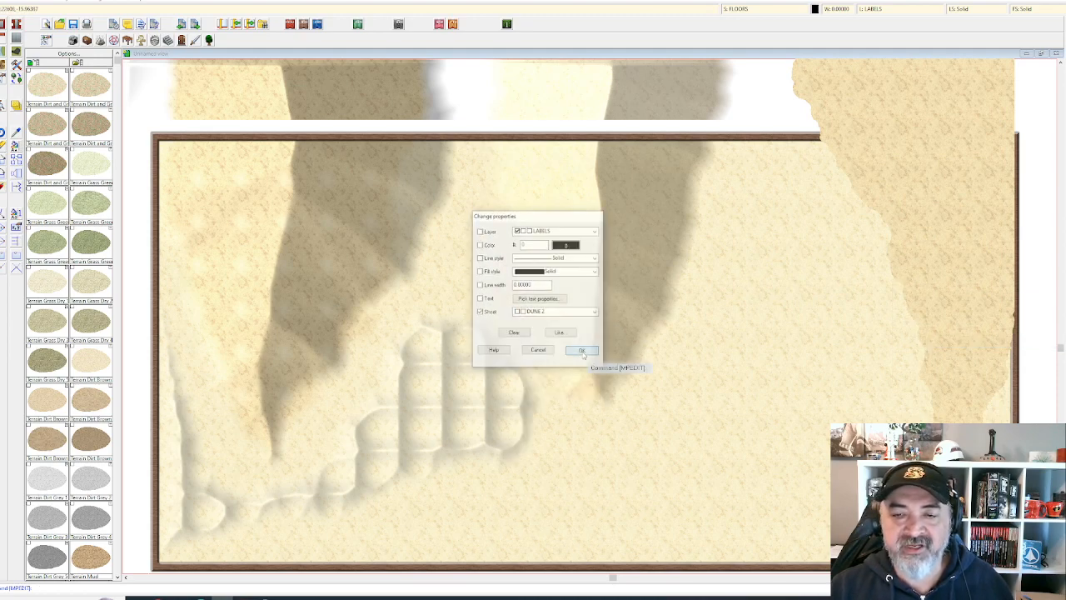
pyautogui.click(580, 351)
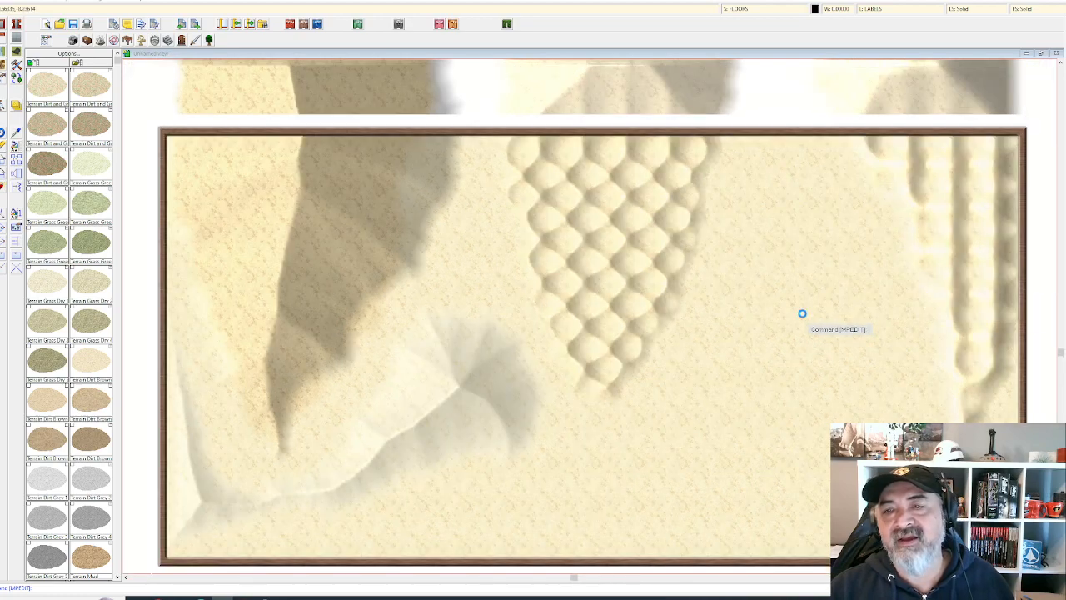
# - Erase the small dune polygon at the foot of the leftmost dune
pyautogui.scroll(-1, 803, 317)
pyautogui.scroll(-1, 804, 316)
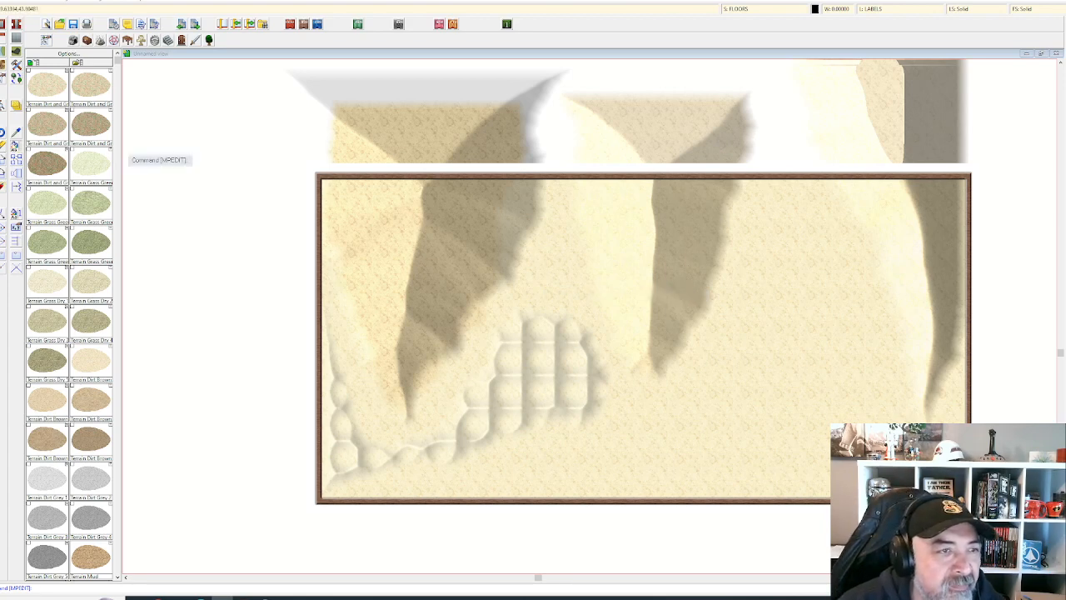
pyautogui.click(3, 145)
pyautogui.click(533, 435)
pyautogui.rightClick(560, 419)
pyautogui.click(558, 420)
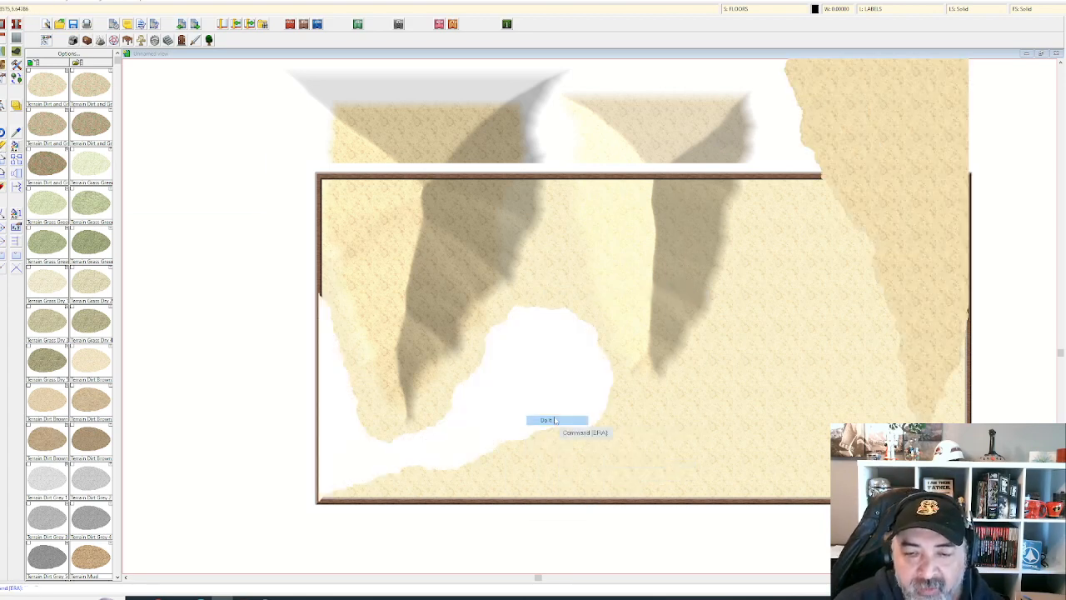
# - Deactivate the sheet effects so the drawing shows its plain terrain polygons
pyautogui.scroll(1, 551, 414)
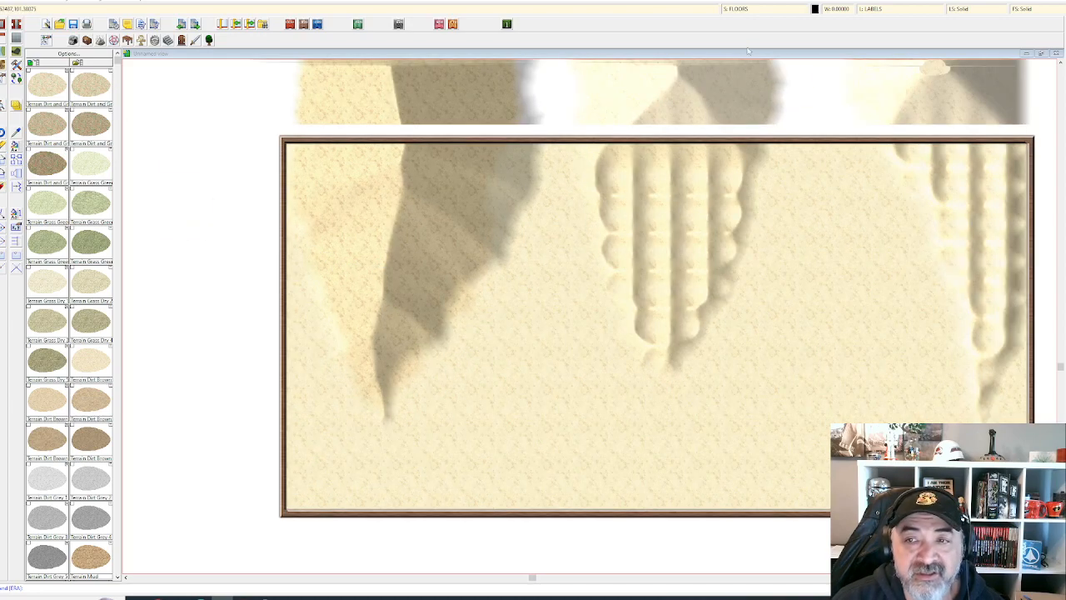
pyautogui.click(749, 10)
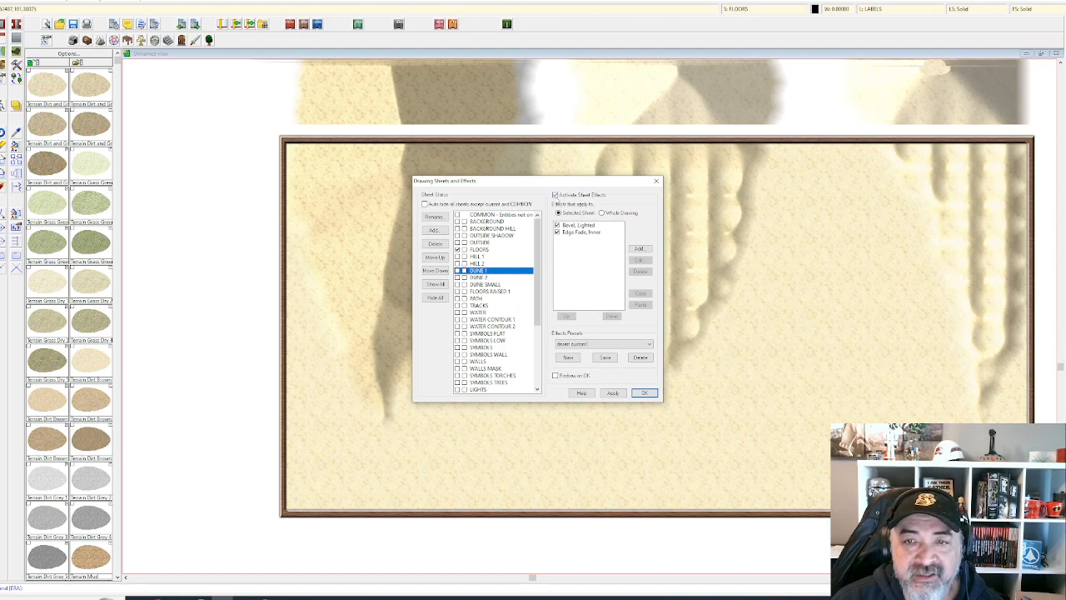
pyautogui.click(613, 392)
pyautogui.click(644, 392)
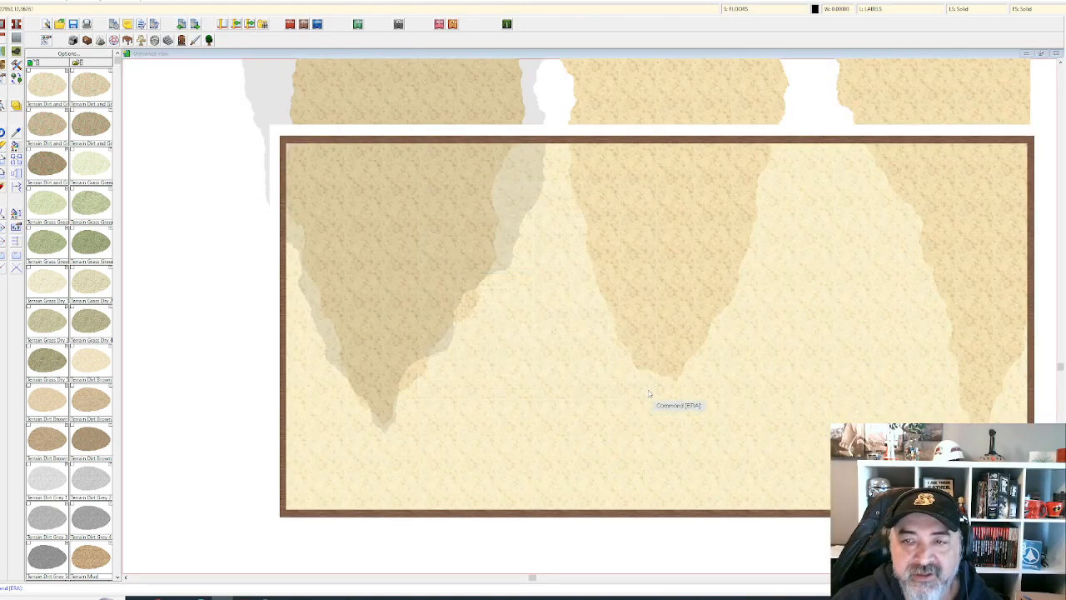
pyautogui.scroll(-1, 561, 353)
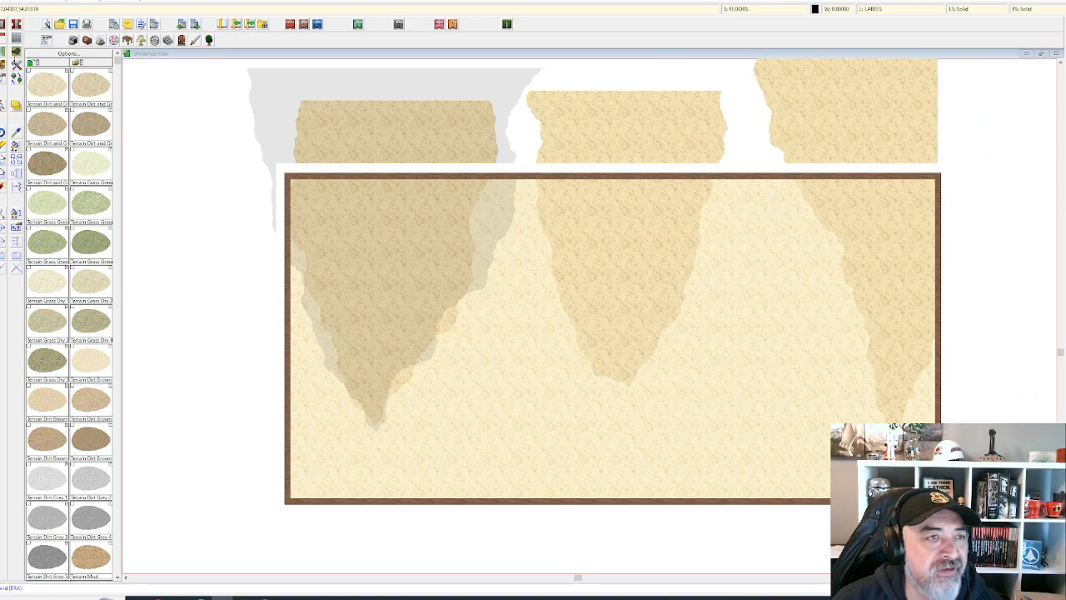
# - Draw a small fractal dune in the map's lower-left corner with a light Sand 1 terrain tool
pyautogui.click(14, 64)
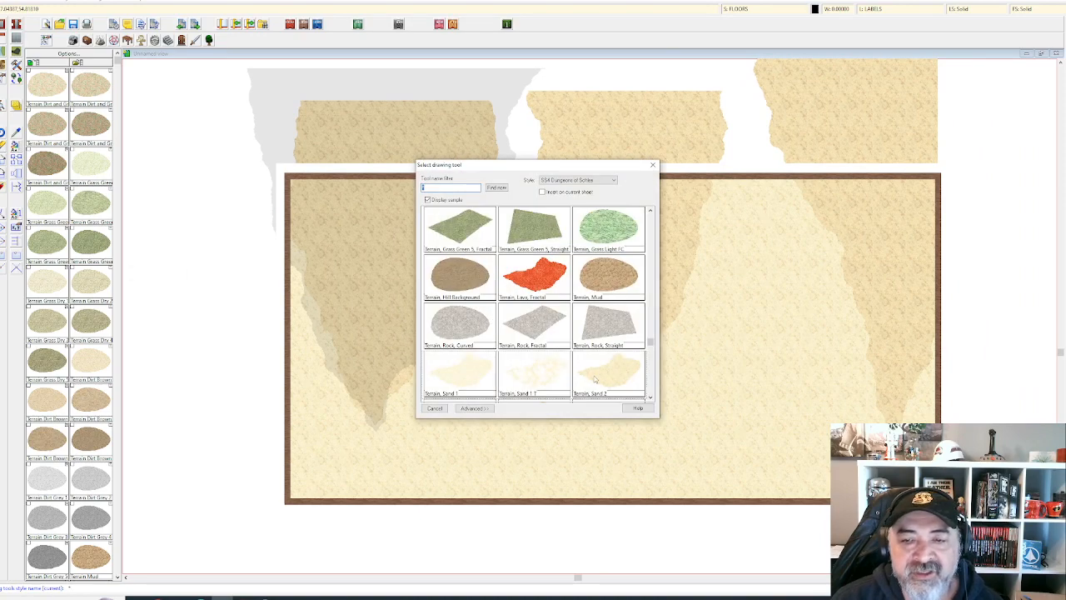
pyautogui.doubleClick(522, 380)
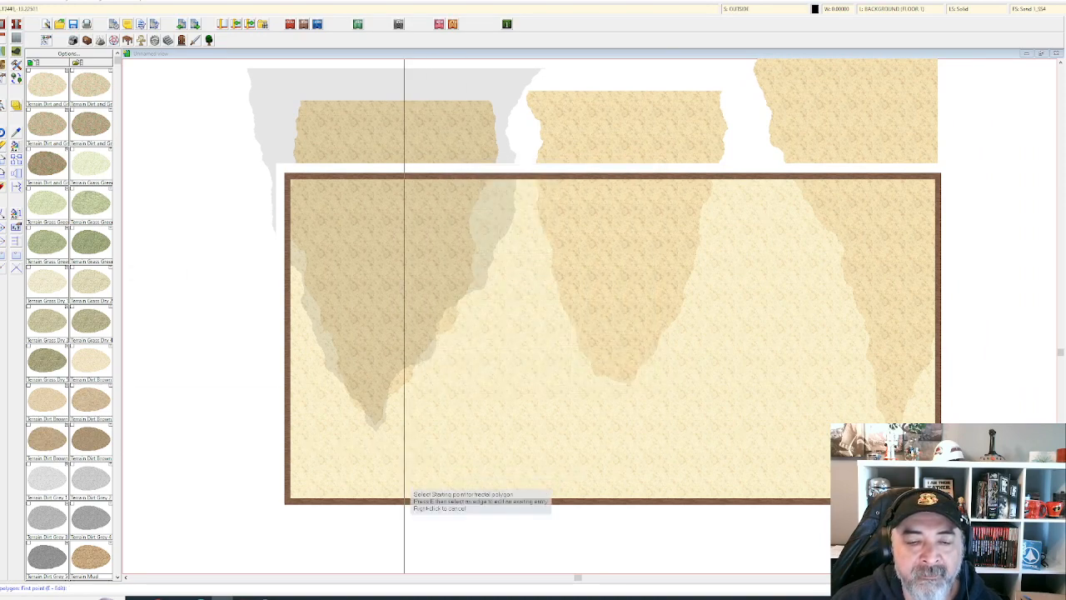
pyautogui.click(291, 414)
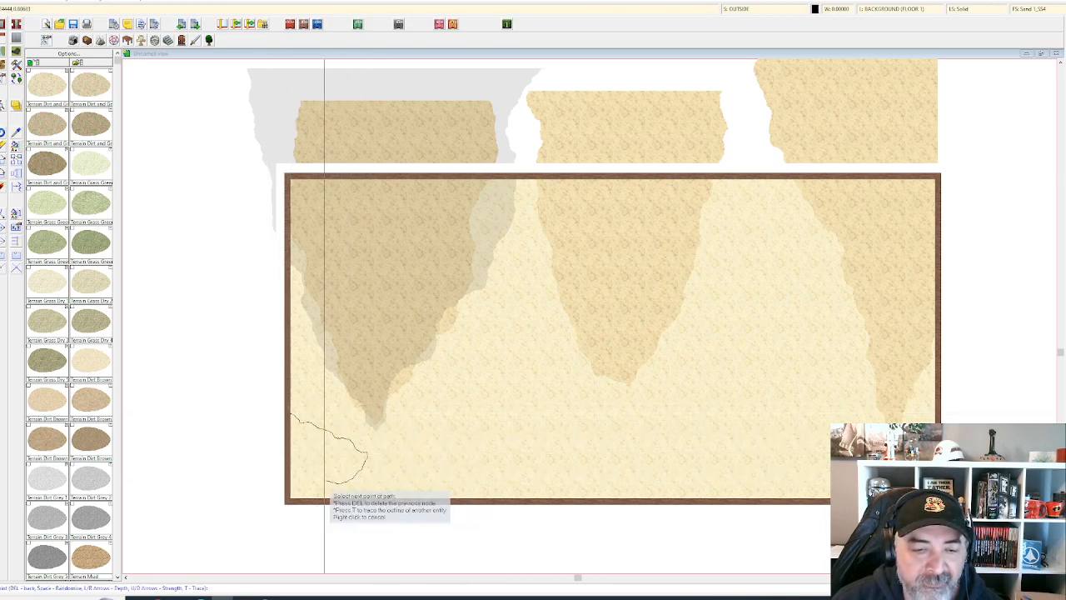
pyautogui.click(276, 462)
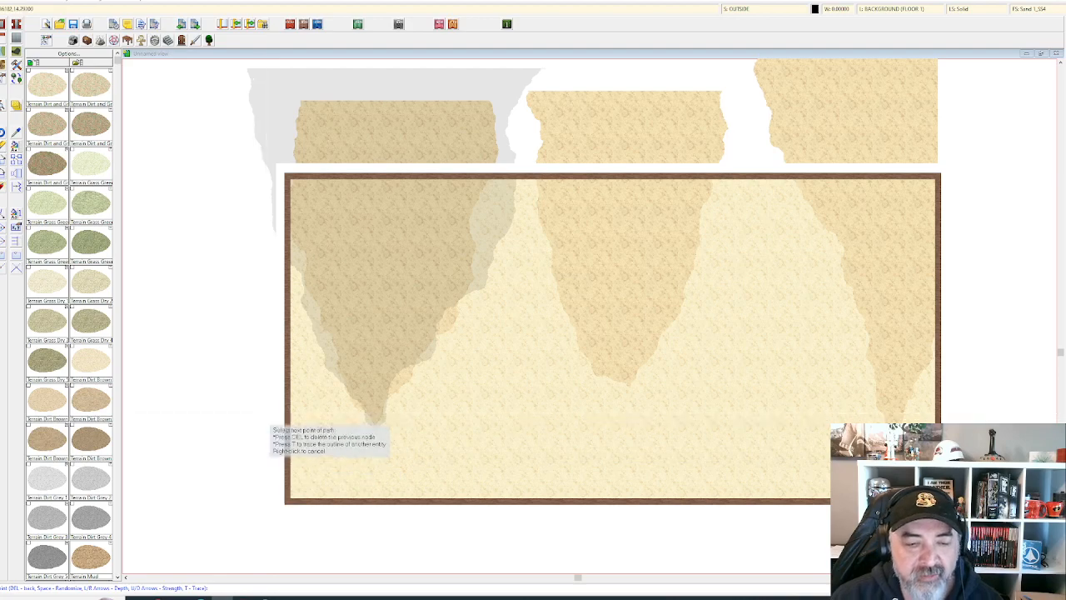
pyautogui.rightClick(261, 407)
# - Draw a second winding small dune running from the leftmost dune's lower right side down to the bottom border
pyautogui.click(444, 366)
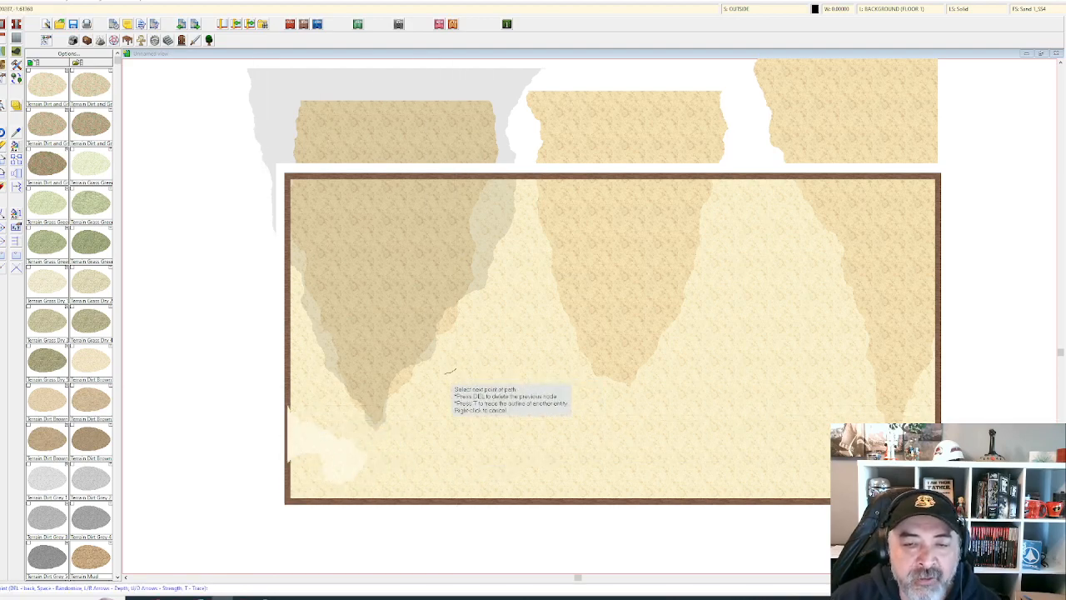
pyautogui.click(388, 443)
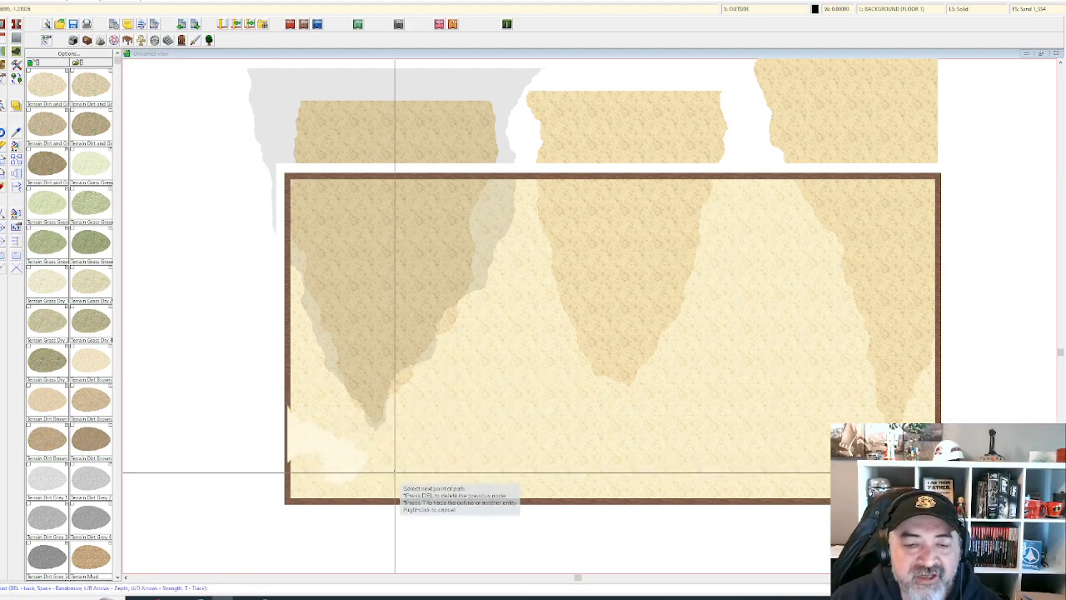
pyautogui.click(417, 497)
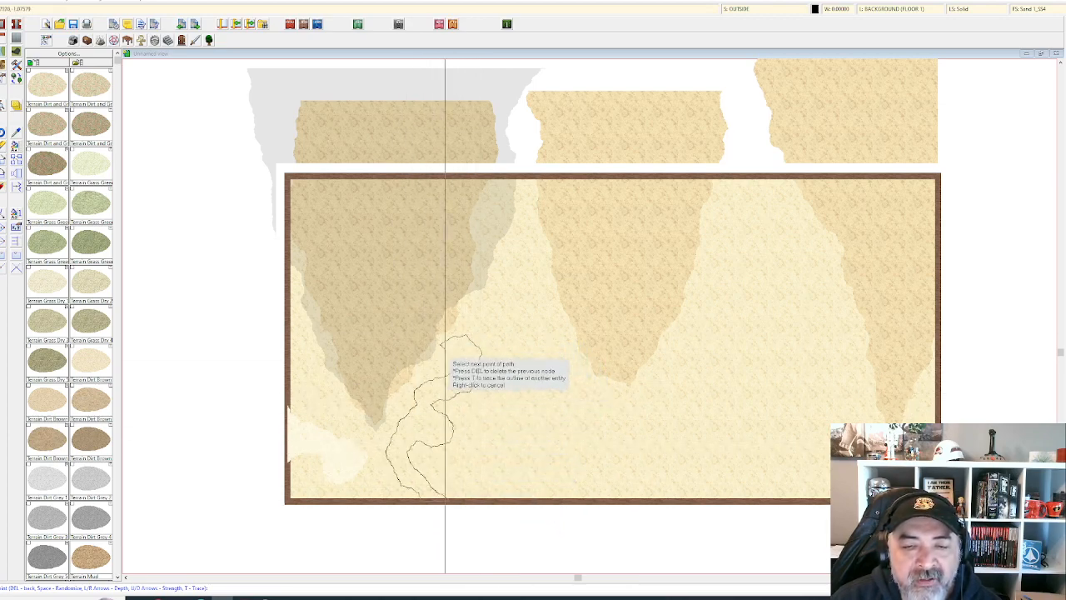
pyautogui.click(454, 365)
pyautogui.scroll(1, 320, 450)
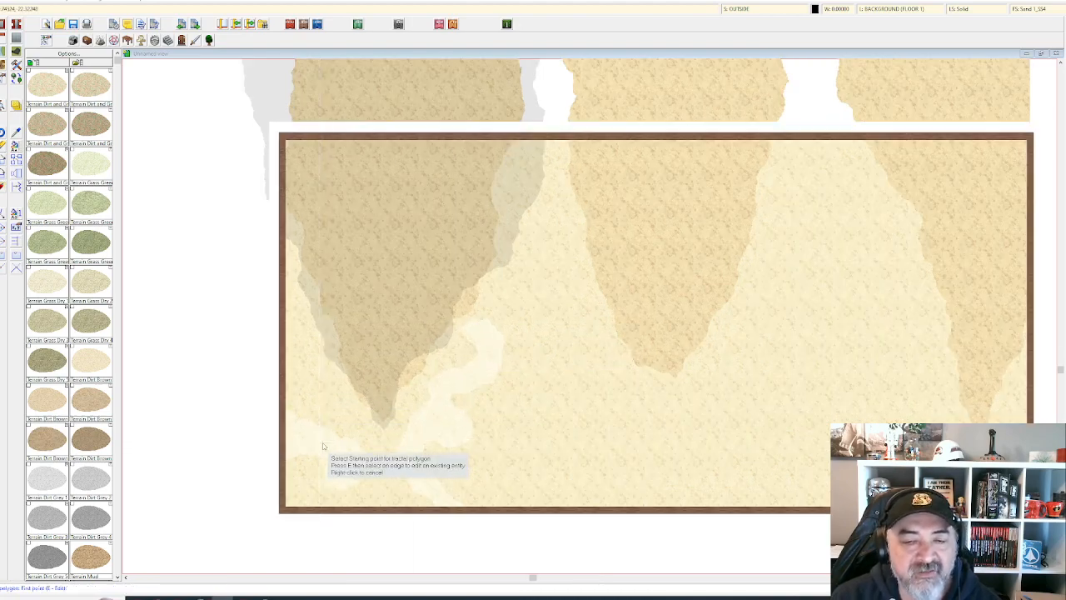
# - Change both newly drawn small sand polygons to the DUNE SMALL sheet
pyautogui.click(17, 146)
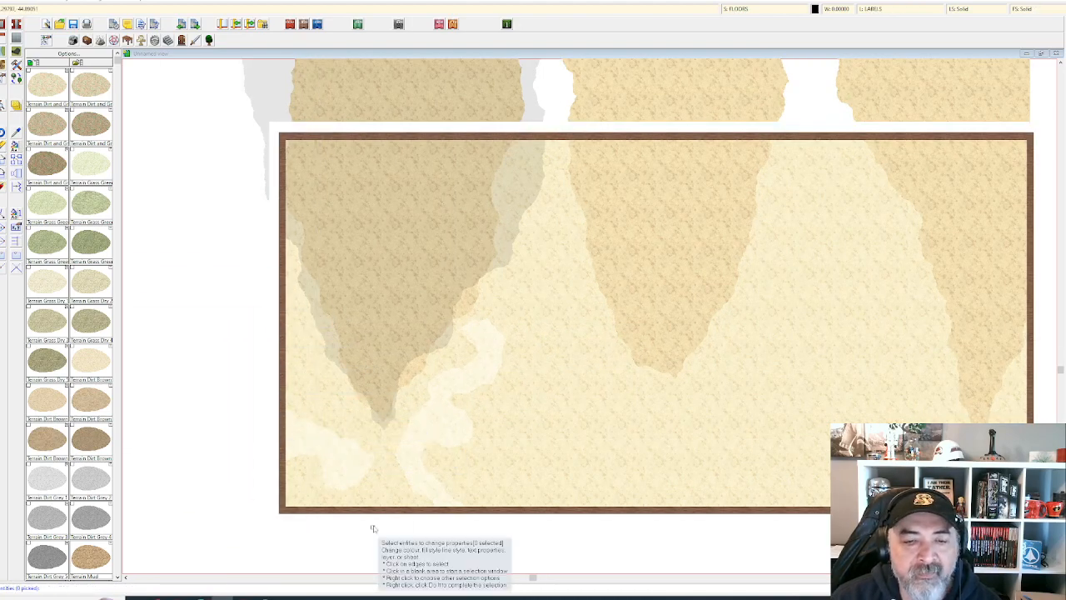
pyautogui.click(354, 467)
pyautogui.click(423, 474)
pyautogui.rightClick(426, 477)
pyautogui.click(425, 477)
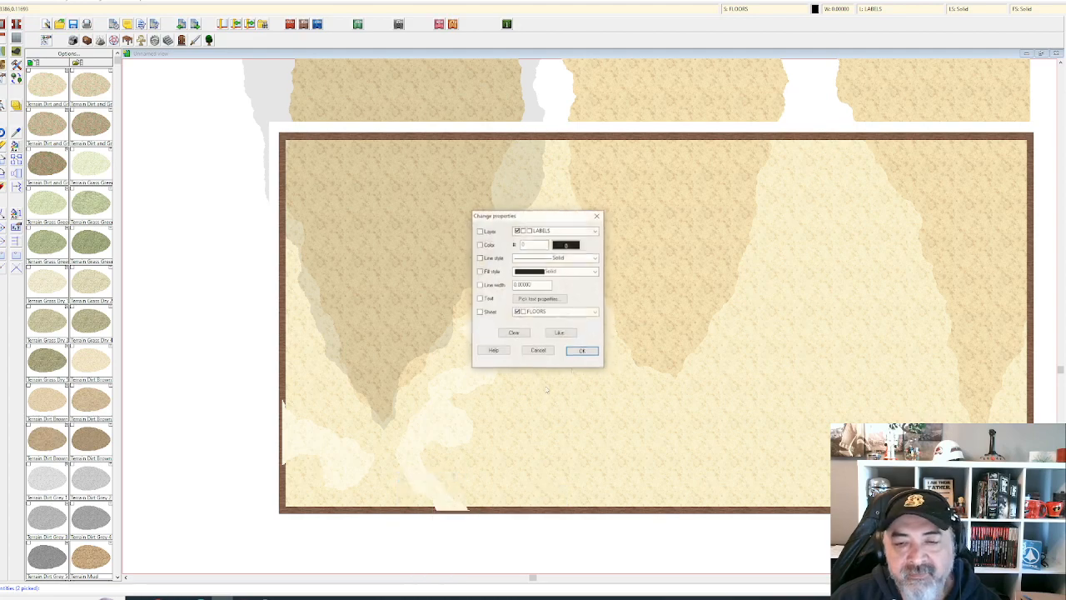
pyautogui.click(595, 311)
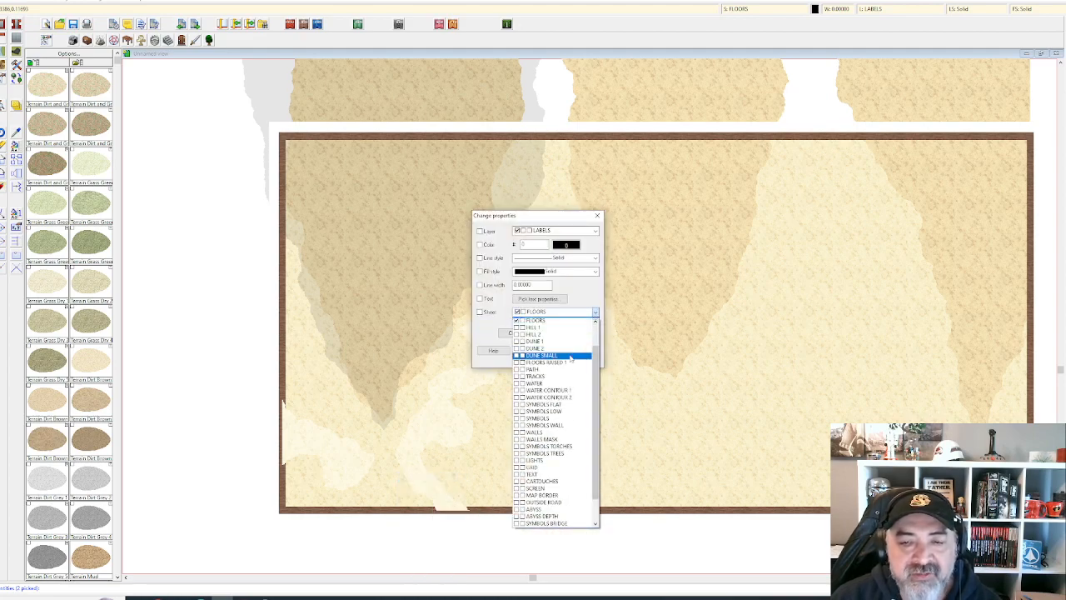
pyautogui.click(550, 355)
pyautogui.click(583, 351)
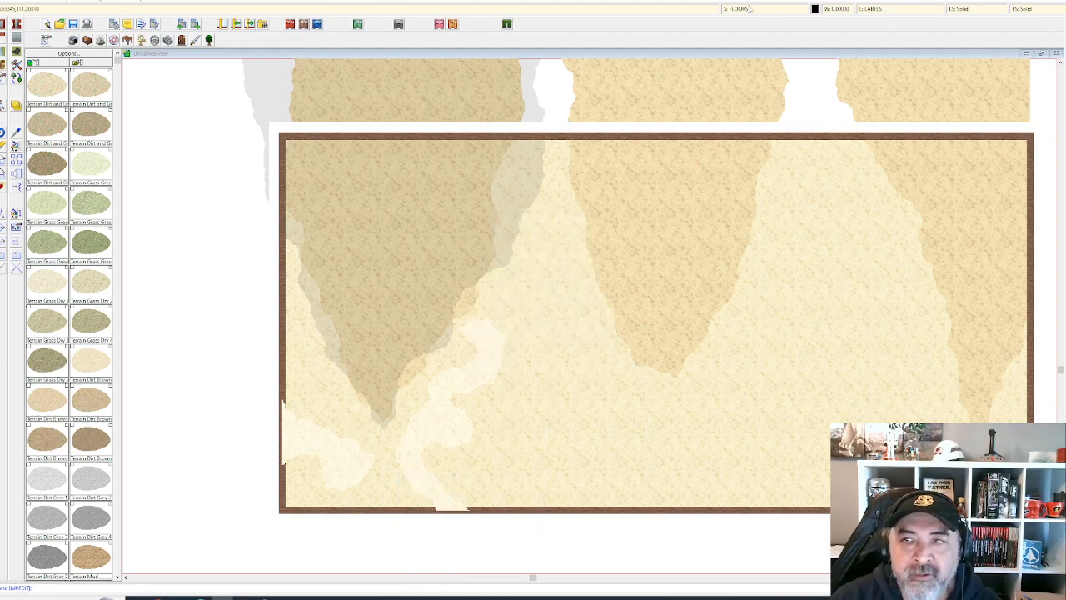
# - Reactivate the sheet effects and apply them to the drawing
pyautogui.click(800, 10)
pyautogui.click(555, 194)
pyautogui.click(614, 393)
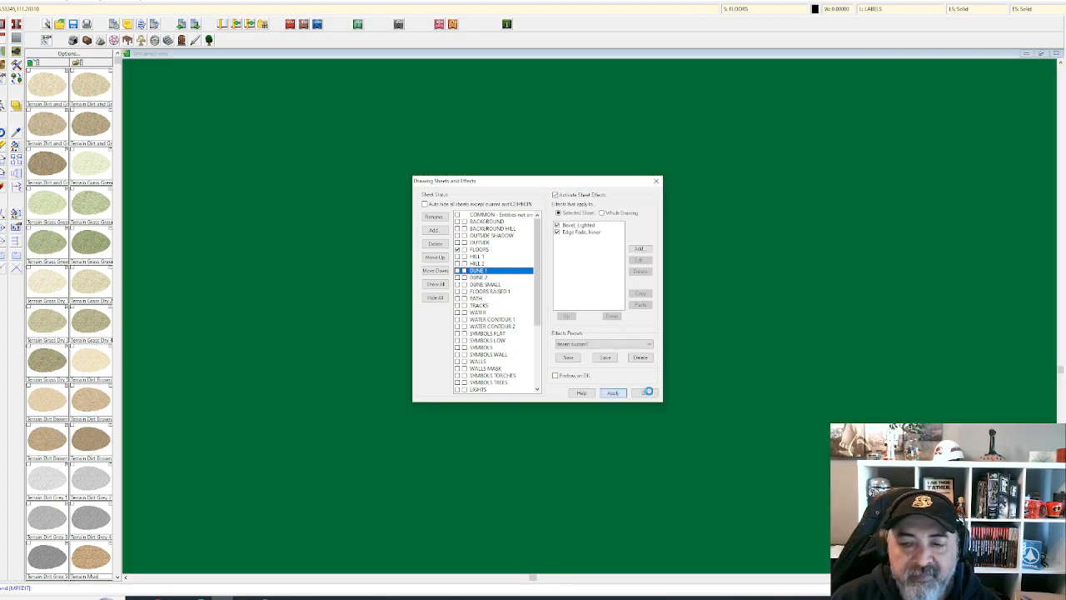
pyautogui.click(644, 393)
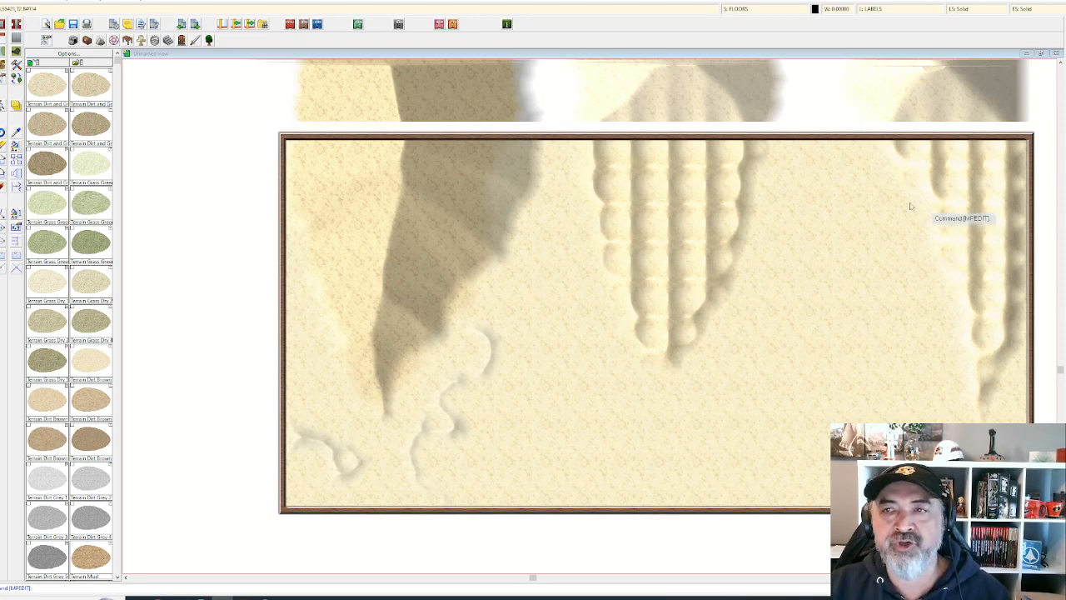
# - Set the Bevel Size of DUNE SMALL's Bevel, Lighted effect to 25 units and apply it
pyautogui.click(775, 7)
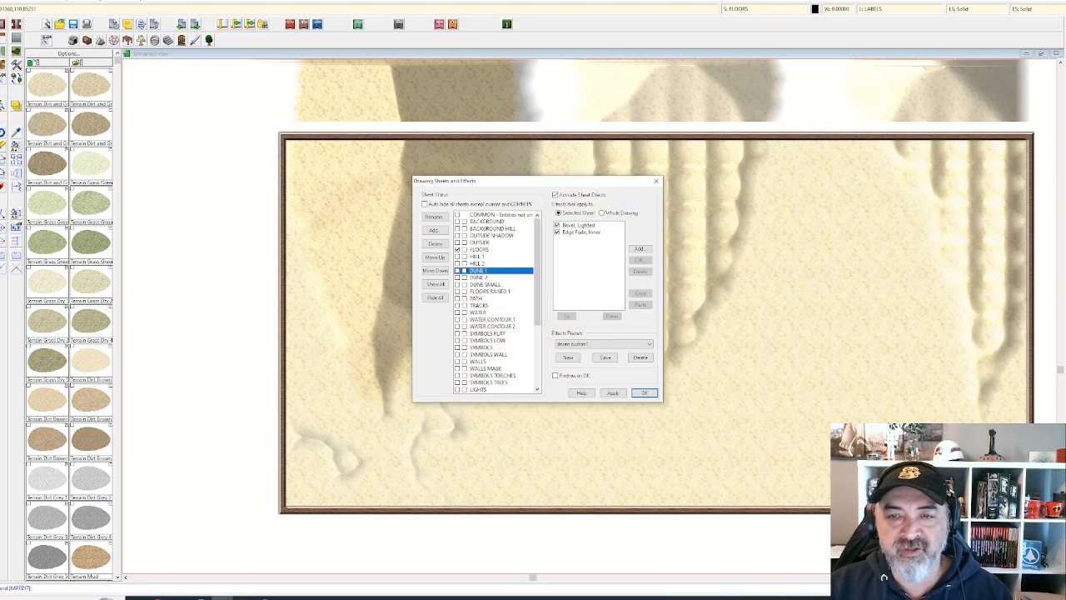
pyautogui.click(496, 285)
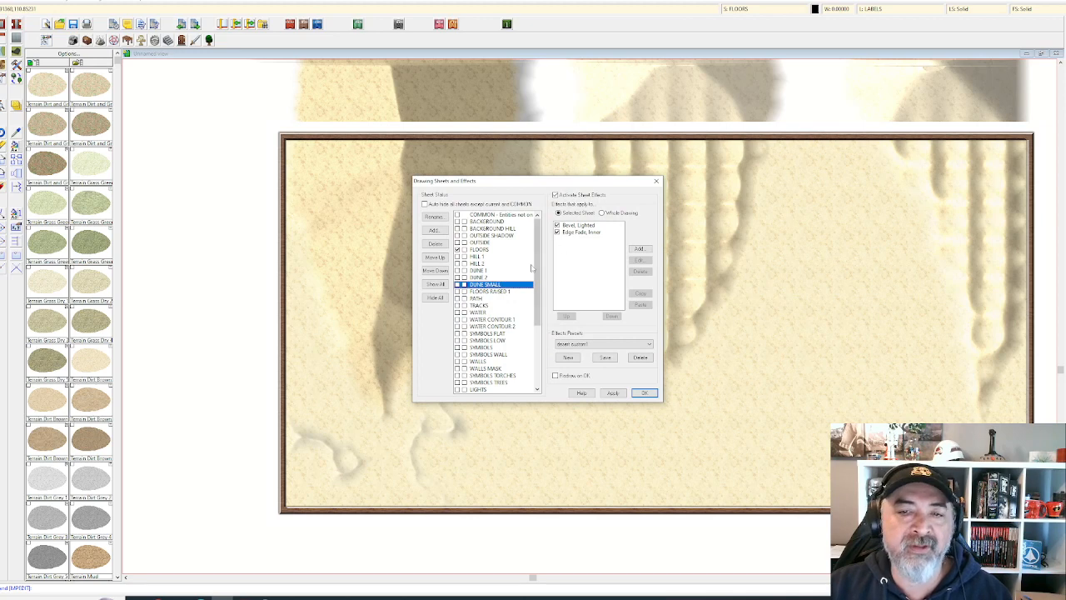
pyautogui.click(579, 225)
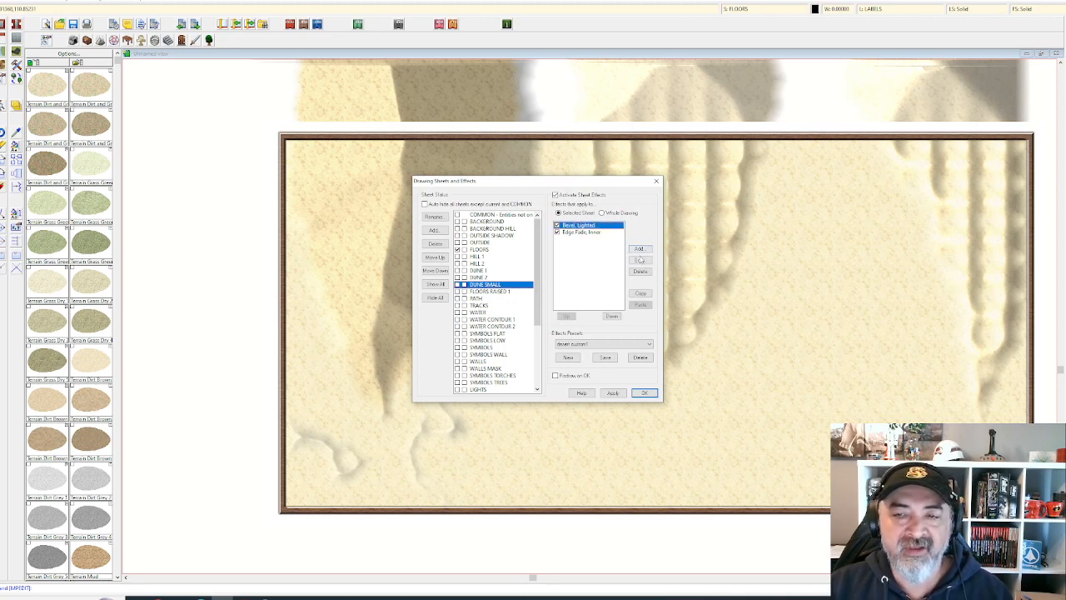
pyautogui.click(640, 260)
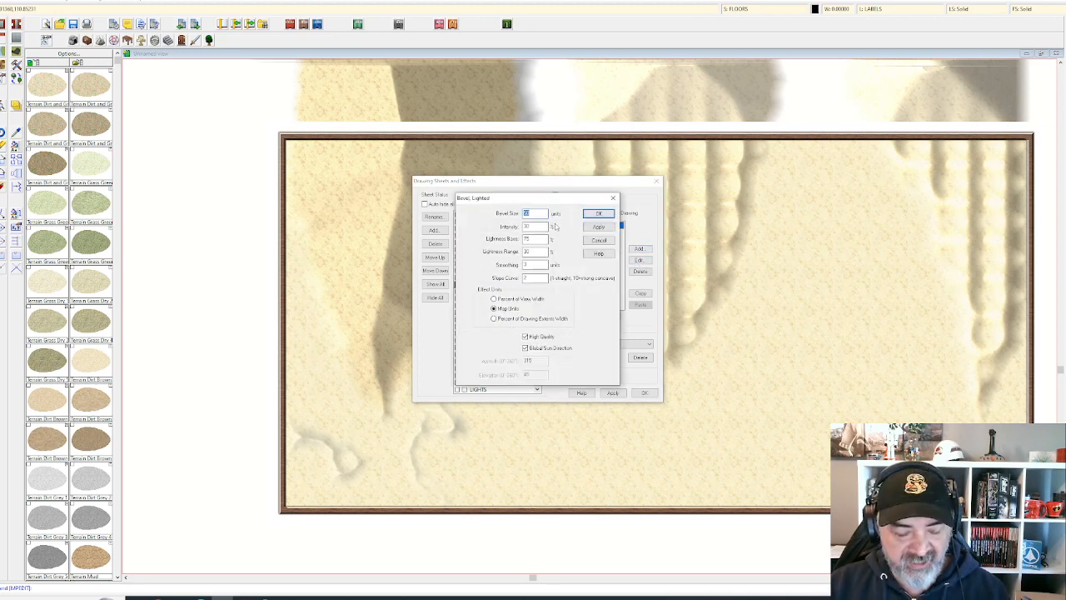
pyautogui.write('25')
pyautogui.click(599, 226)
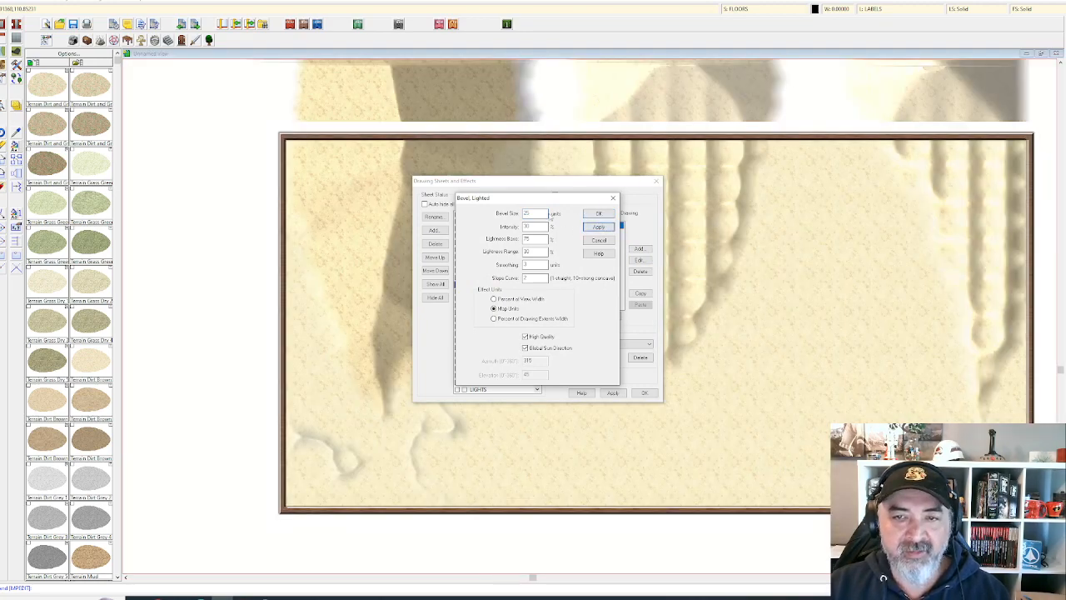
# - Give DUNE SMALL's bevel 50% Intensity, 75% Lightness Range, 2 units Smoothing and Slope Curve 1, and accept the sheet effects
pyautogui.moveTo(535, 214); pyautogui.dragTo(527, 213)
pyautogui.press('Tab')
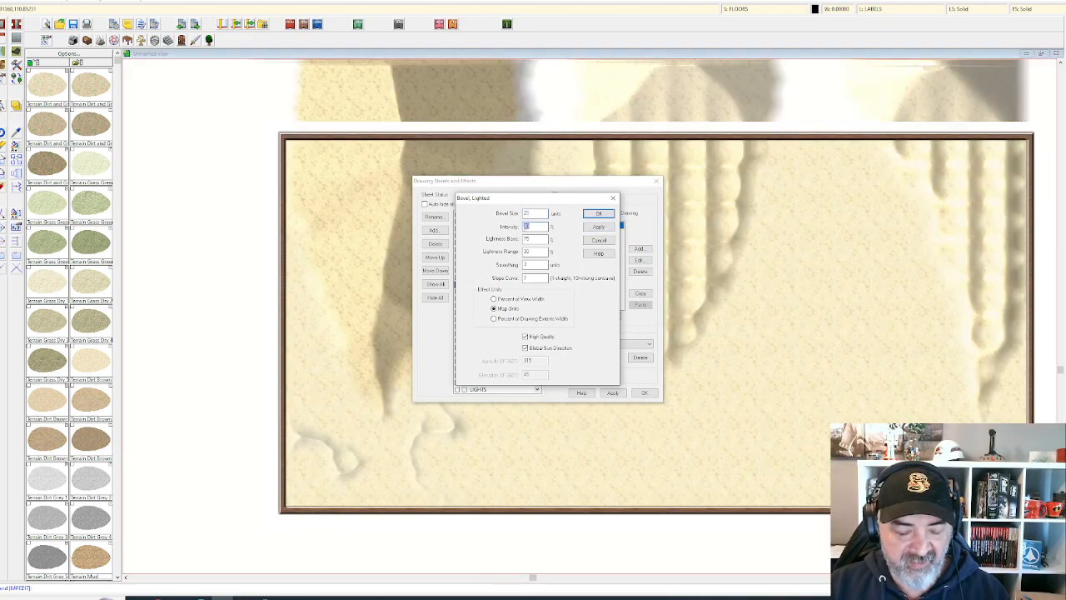
pyautogui.write('50')
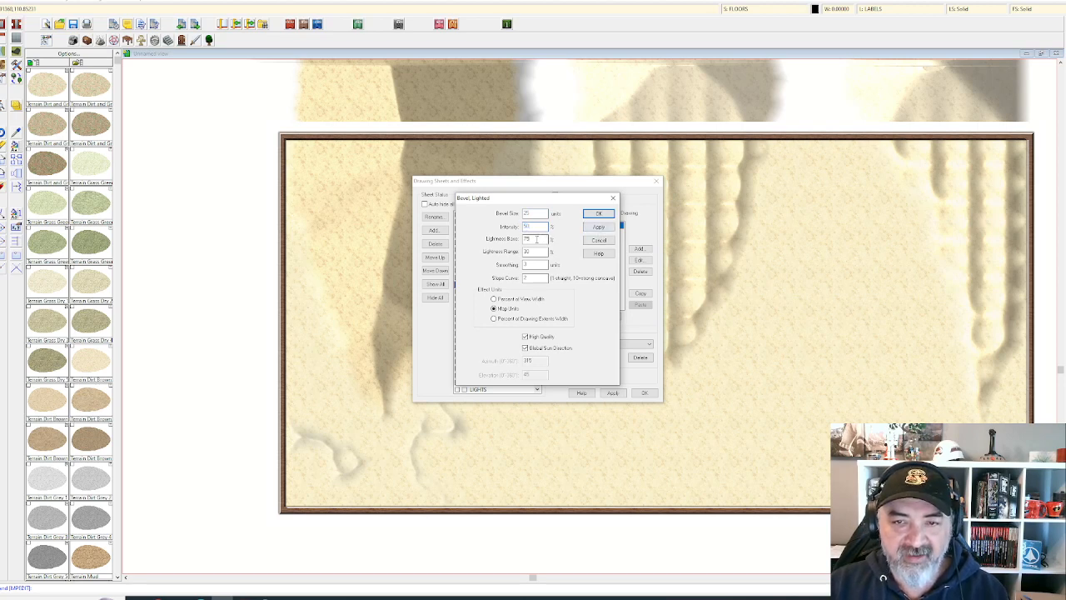
pyautogui.moveTo(536, 240); pyautogui.dragTo(519, 245)
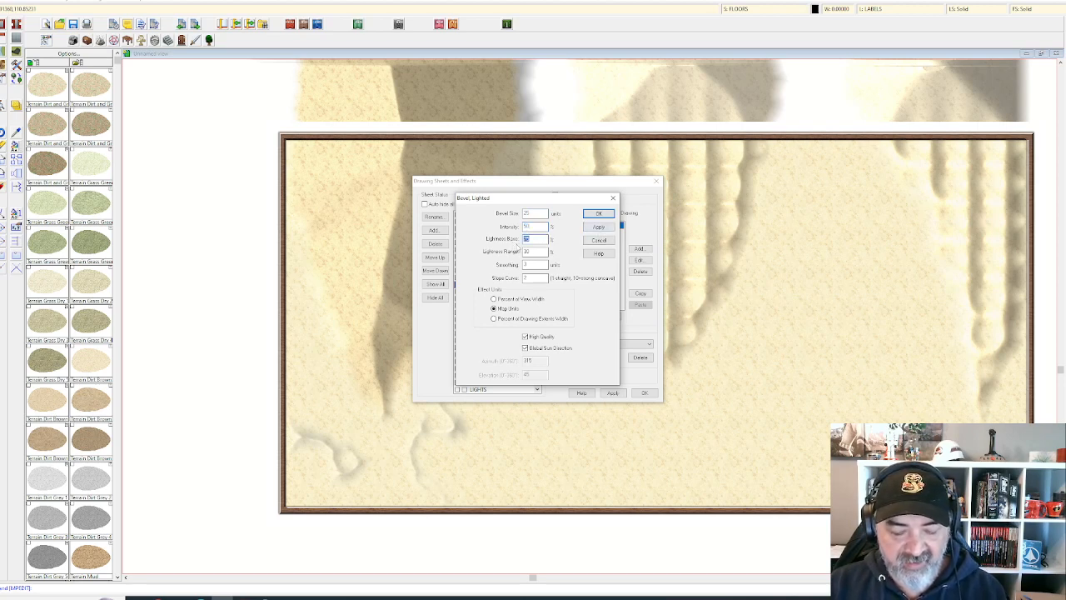
pyautogui.press('Tab')
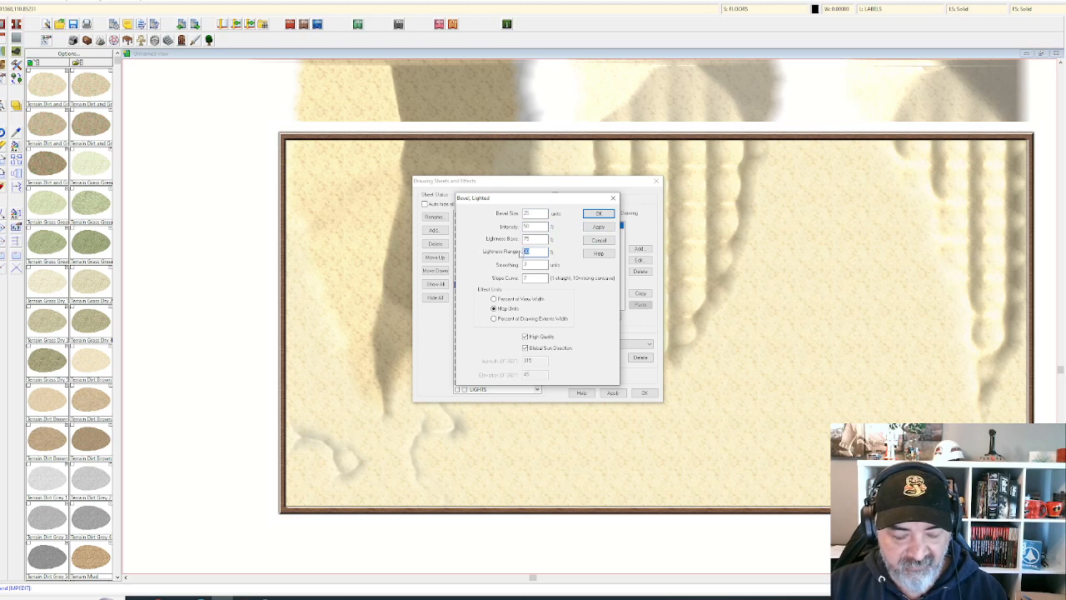
pyautogui.write('75')
pyautogui.moveTo(535, 264); pyautogui.dragTo(518, 267)
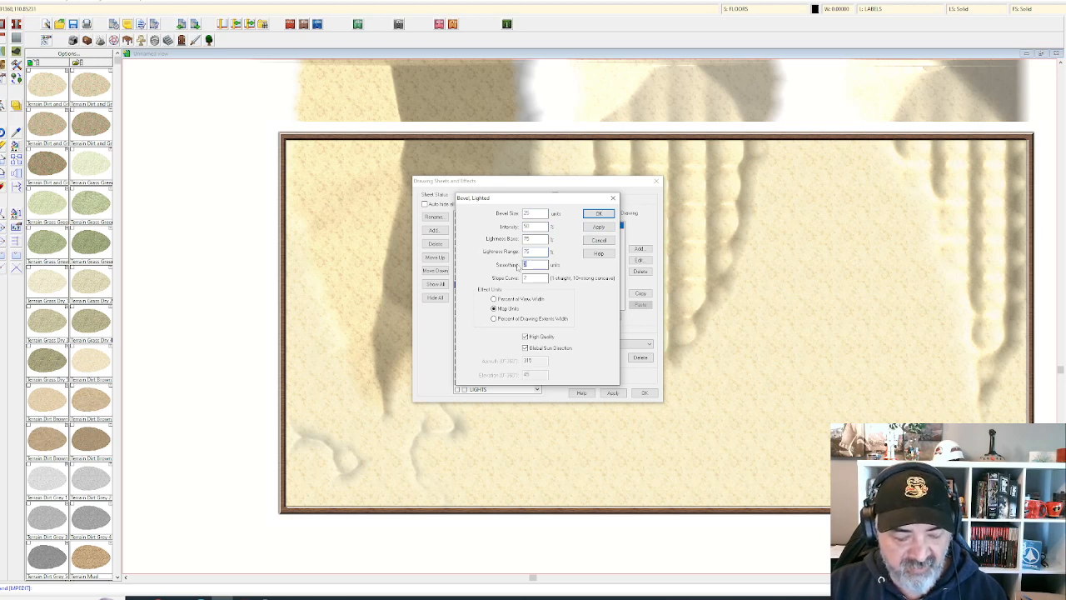
pyautogui.write('2')
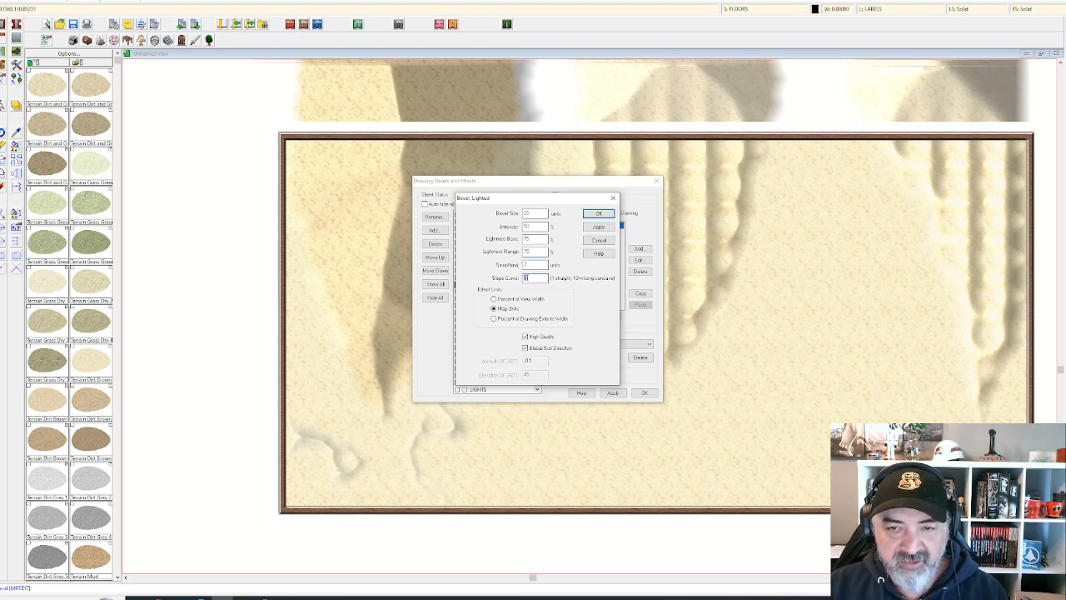
pyautogui.write('1')
pyautogui.click(599, 227)
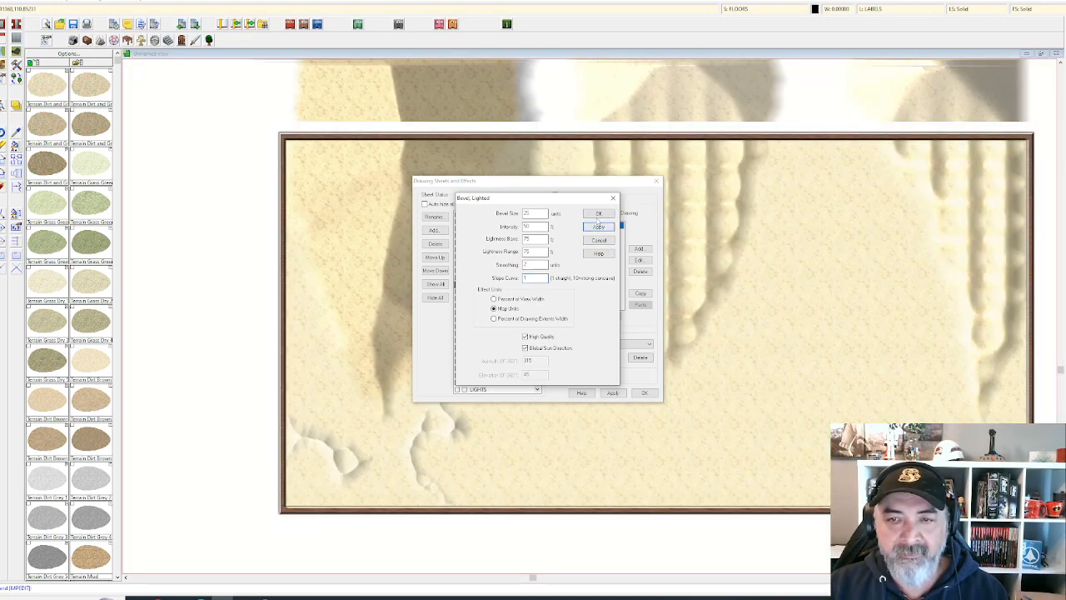
pyautogui.click(599, 214)
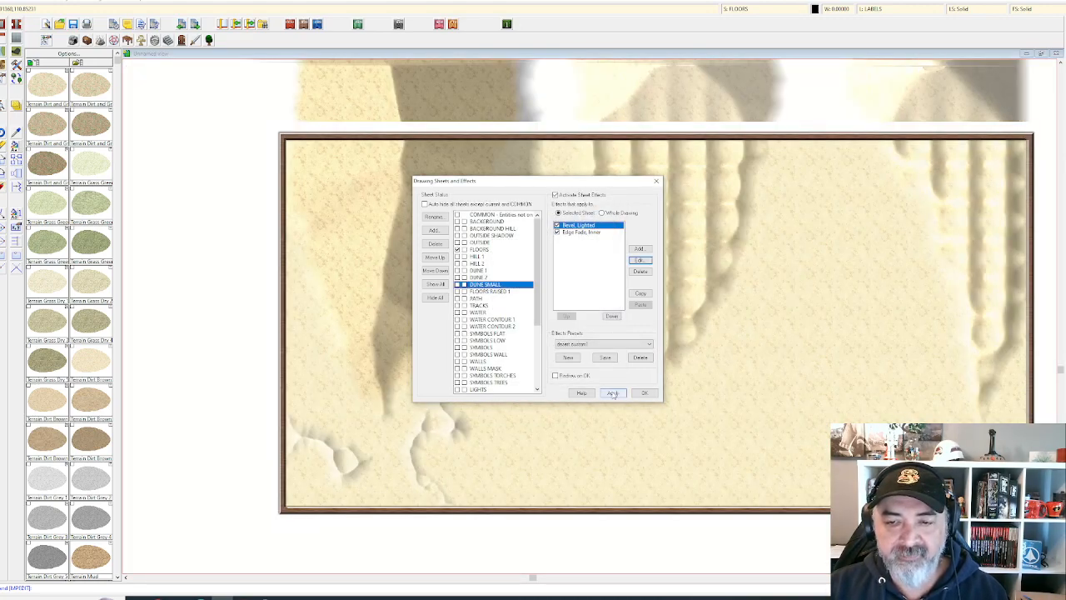
pyautogui.click(647, 392)
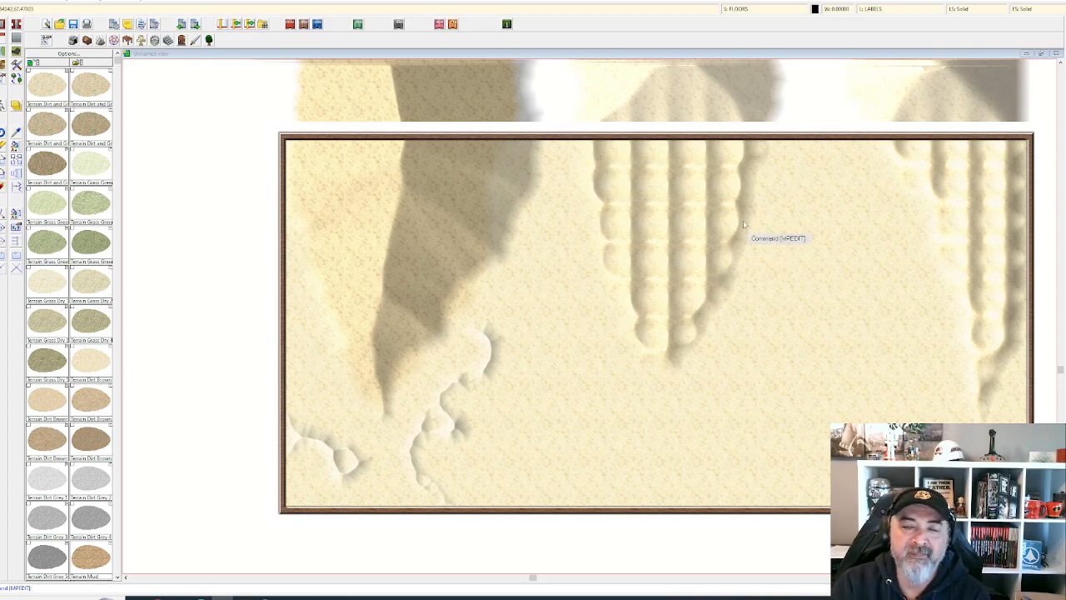
pyautogui.scroll(1, 689, 198)
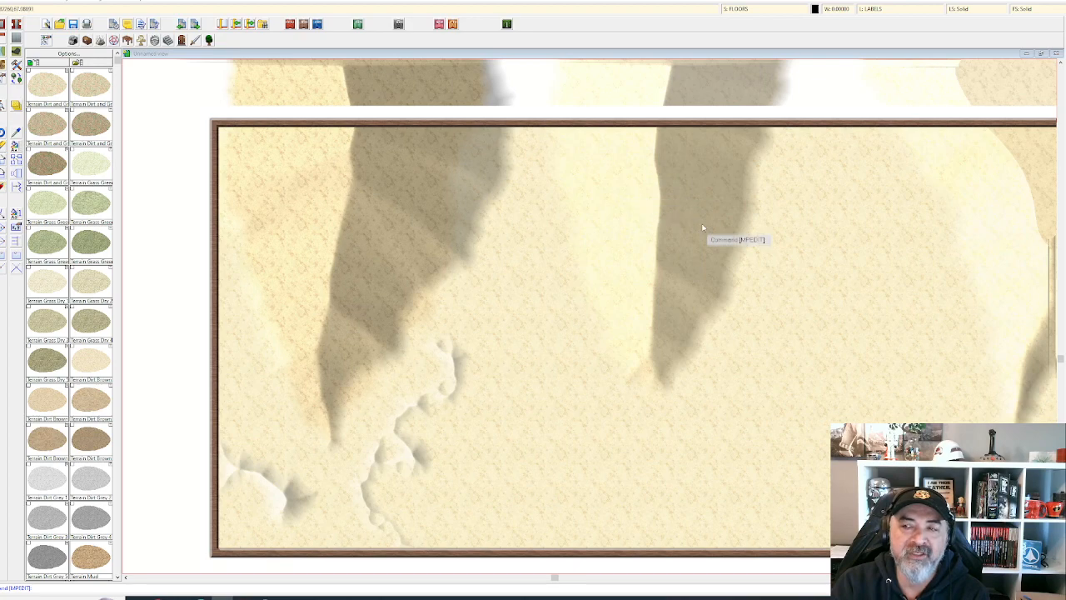
pyautogui.scroll(-1, 707, 291)
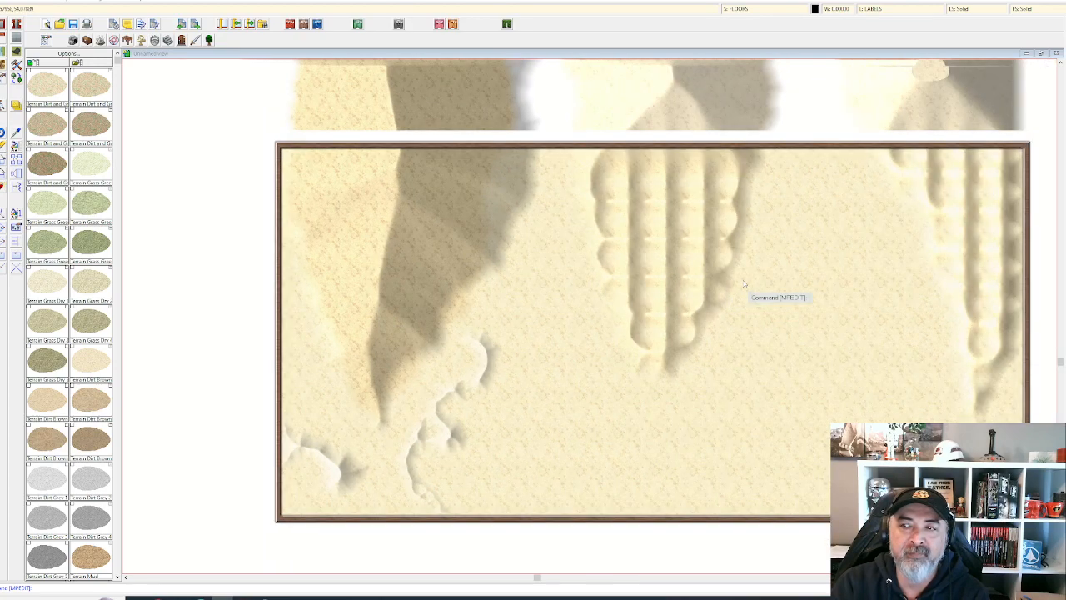
pyautogui.scroll(-1, 742, 279)
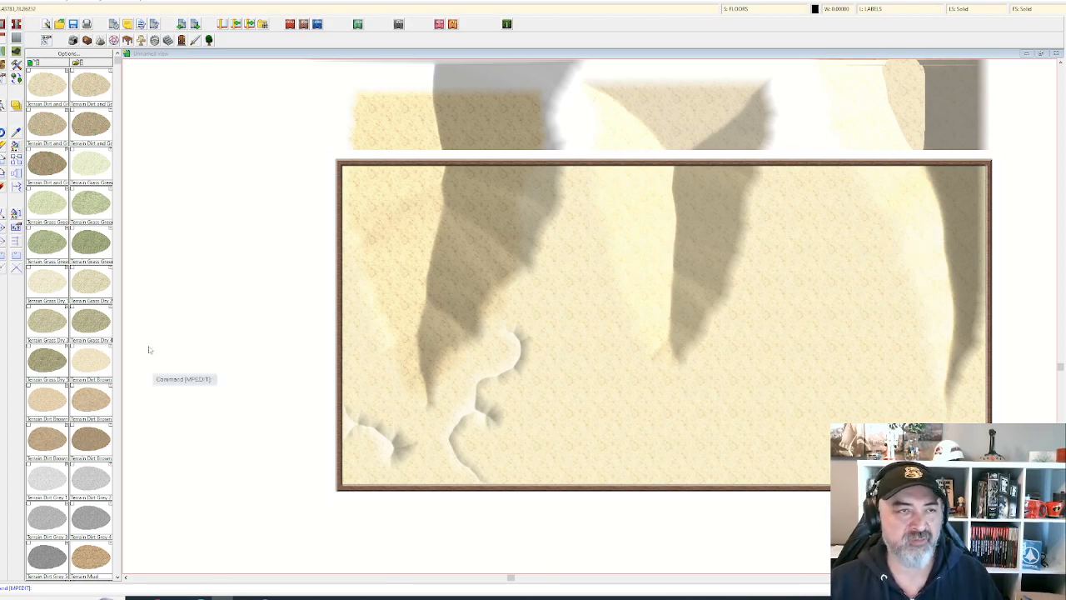
# - Start saving a copy of the drawing into the etsy maps folder with the Rectangular section PNG file type
pyautogui.click(3, 0)
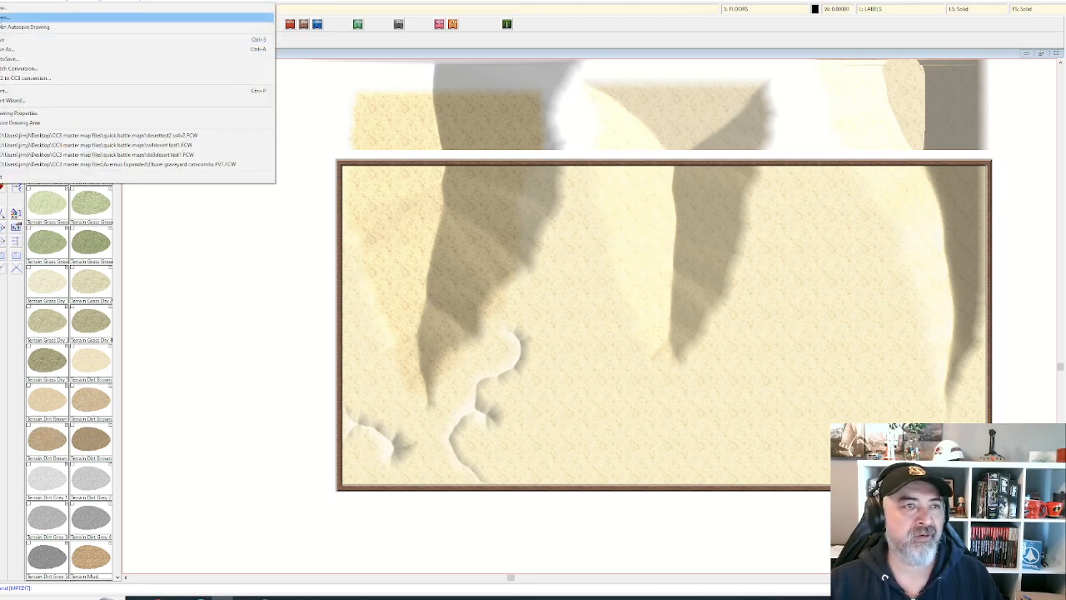
pyautogui.click(16, 49)
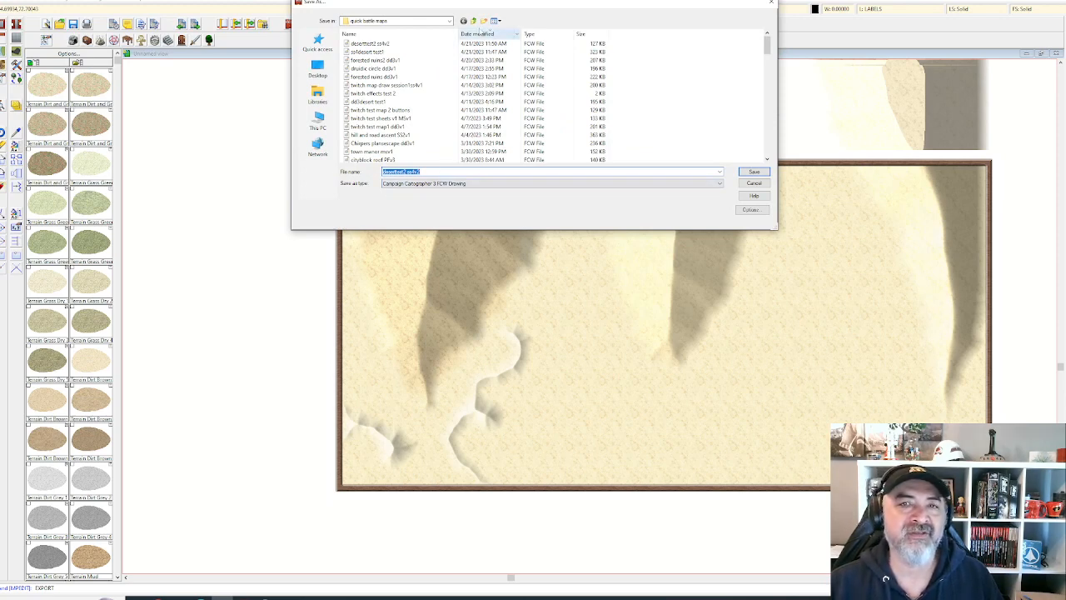
pyautogui.click(474, 22)
pyautogui.click(474, 22)
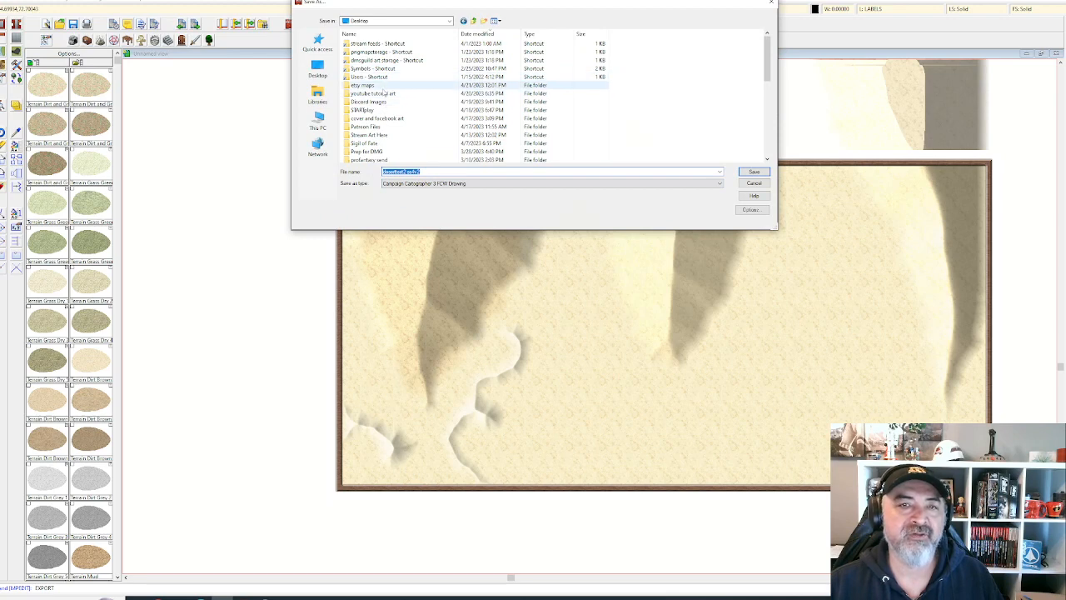
pyautogui.doubleClick(383, 87)
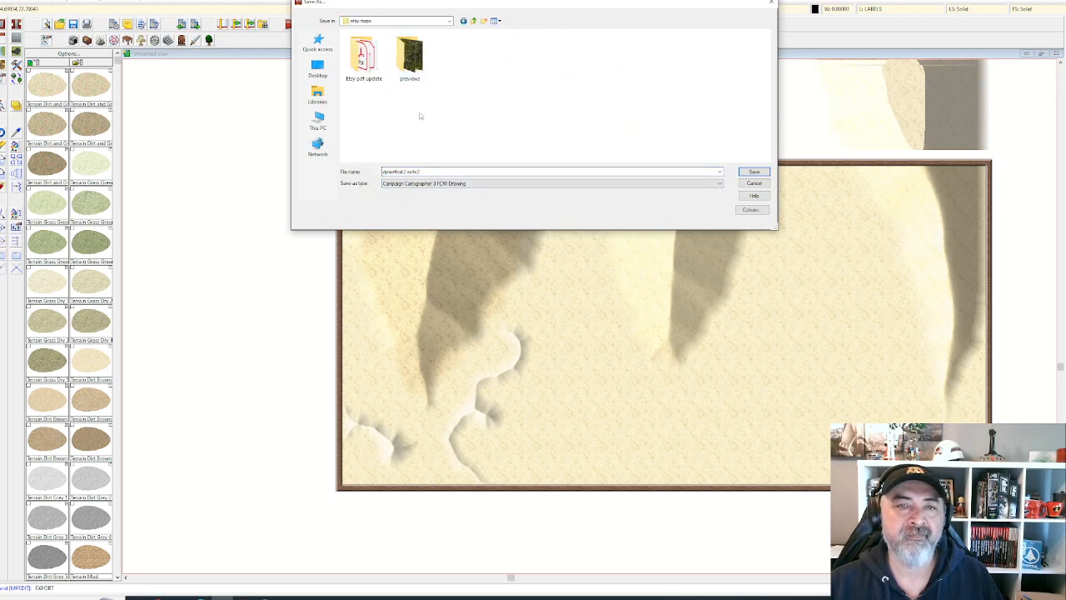
pyautogui.click(436, 184)
pyautogui.click(437, 247)
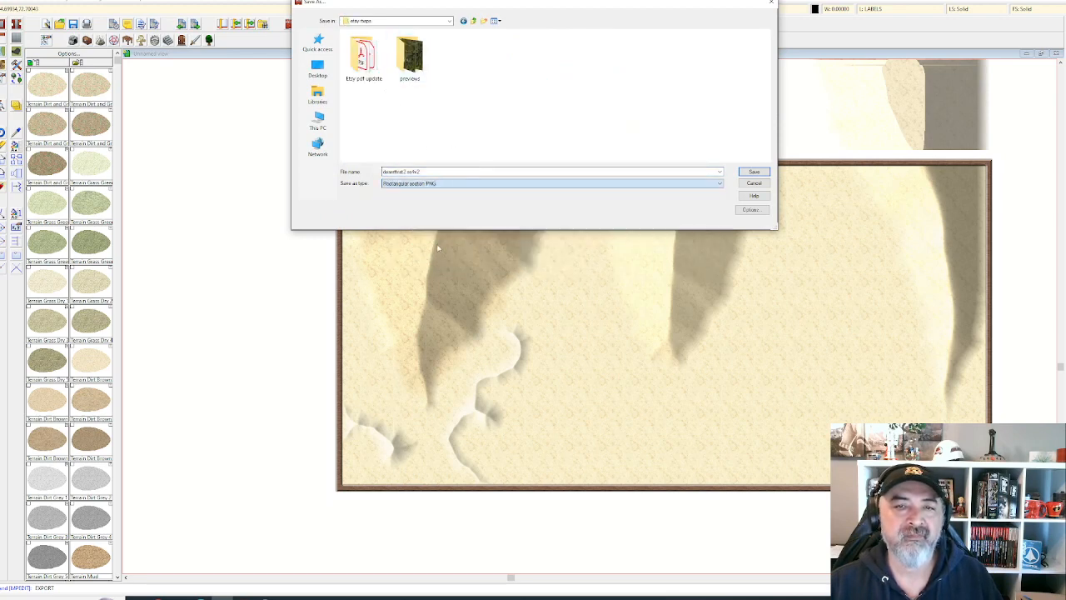
pyautogui.click(446, 183)
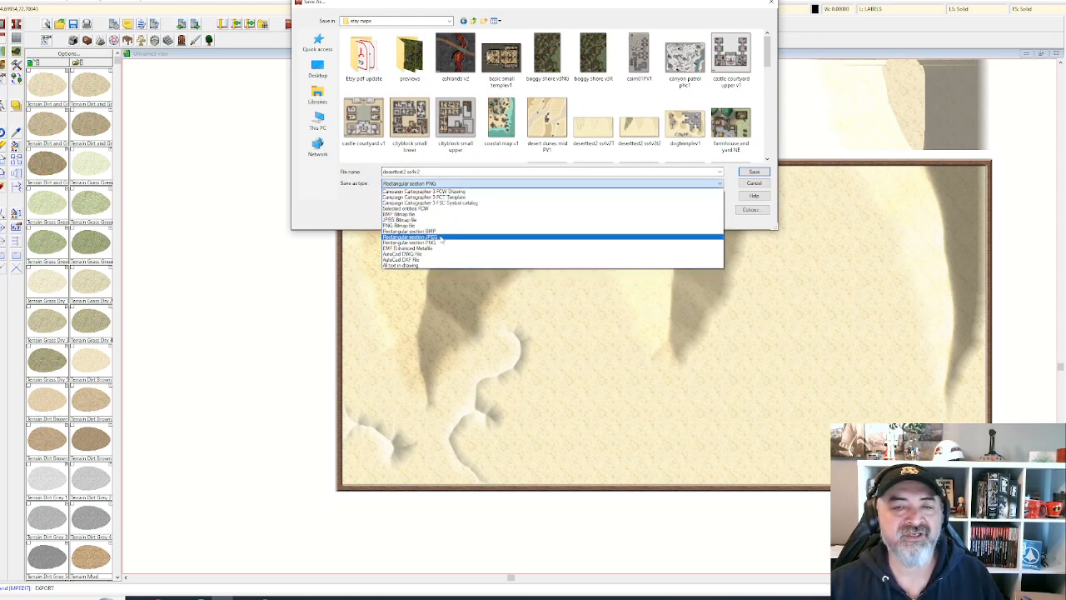
pyautogui.click(441, 244)
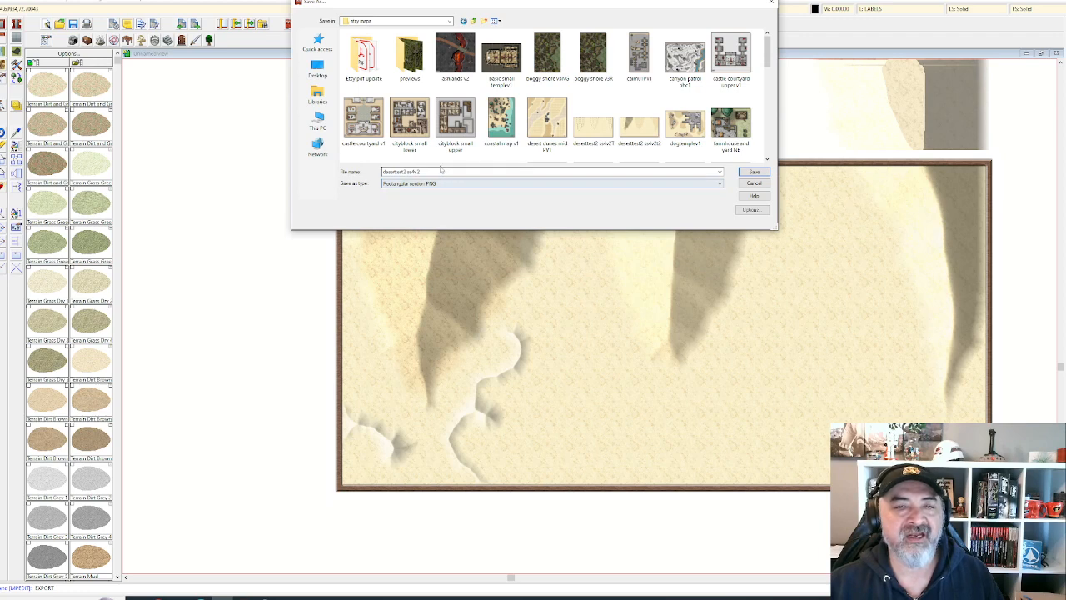
# - Name the export deserttest2 ss4v2t3, accept the bitmap options, and export the whole bordered map area
pyautogui.click(435, 171)
pyautogui.click(435, 172)
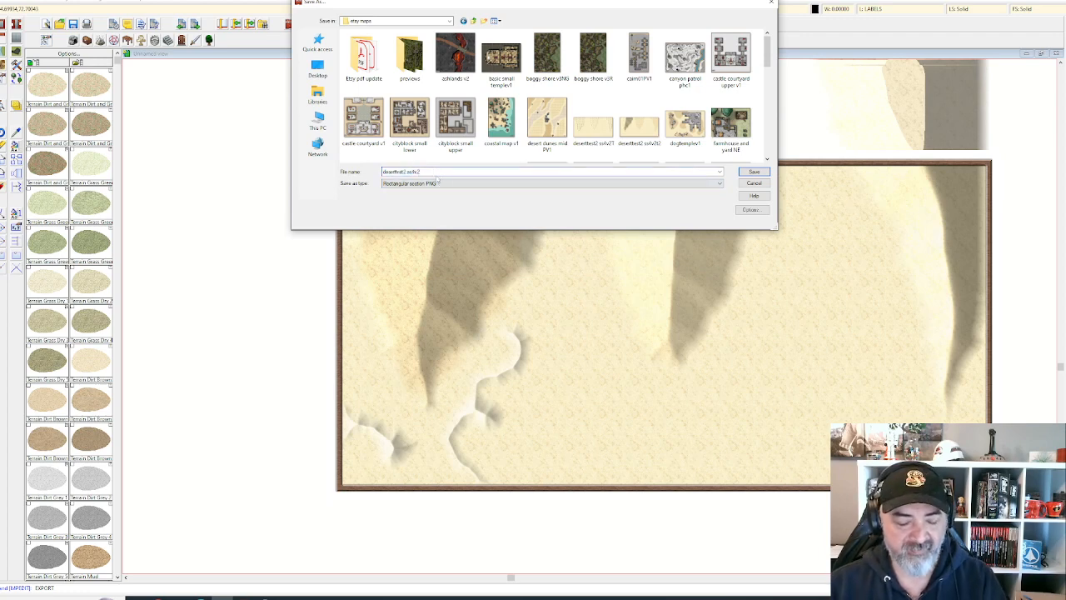
pyautogui.write('t3')
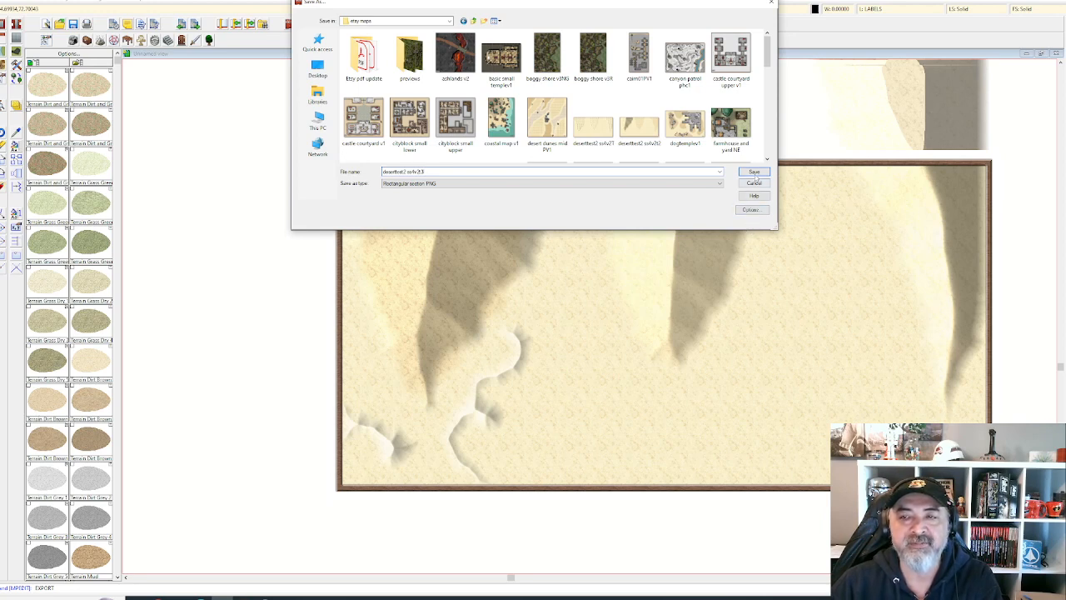
pyautogui.click(750, 210)
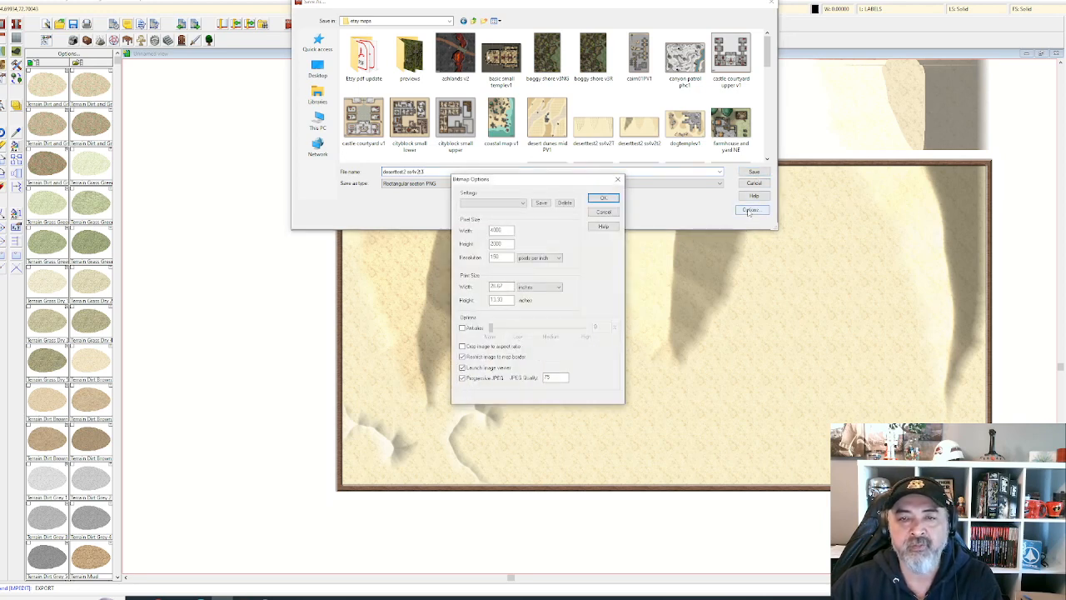
pyautogui.click(603, 198)
pyautogui.click(753, 172)
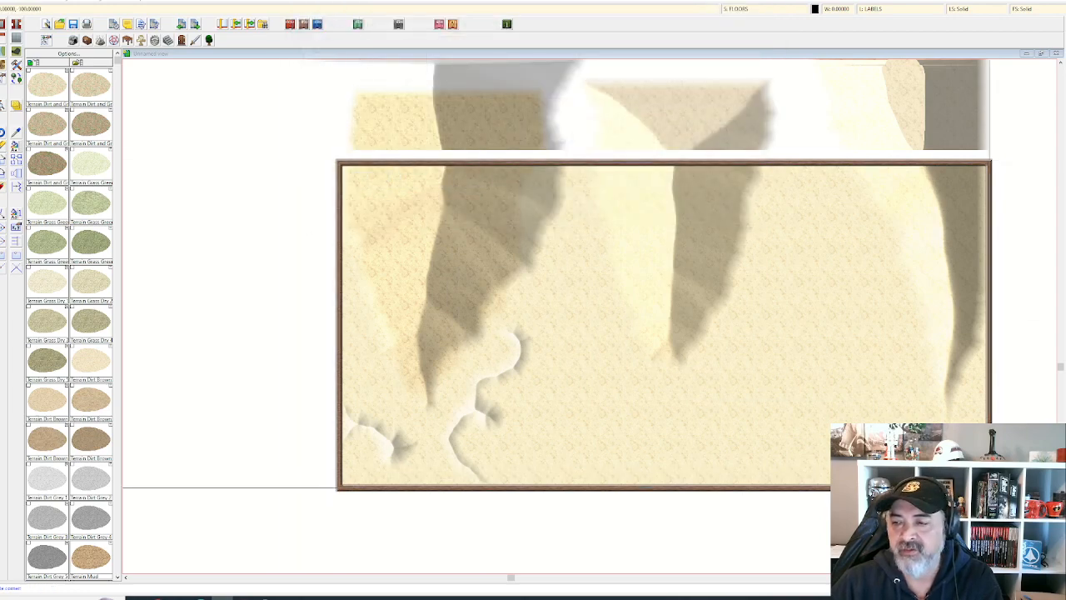
pyautogui.click(992, 490)
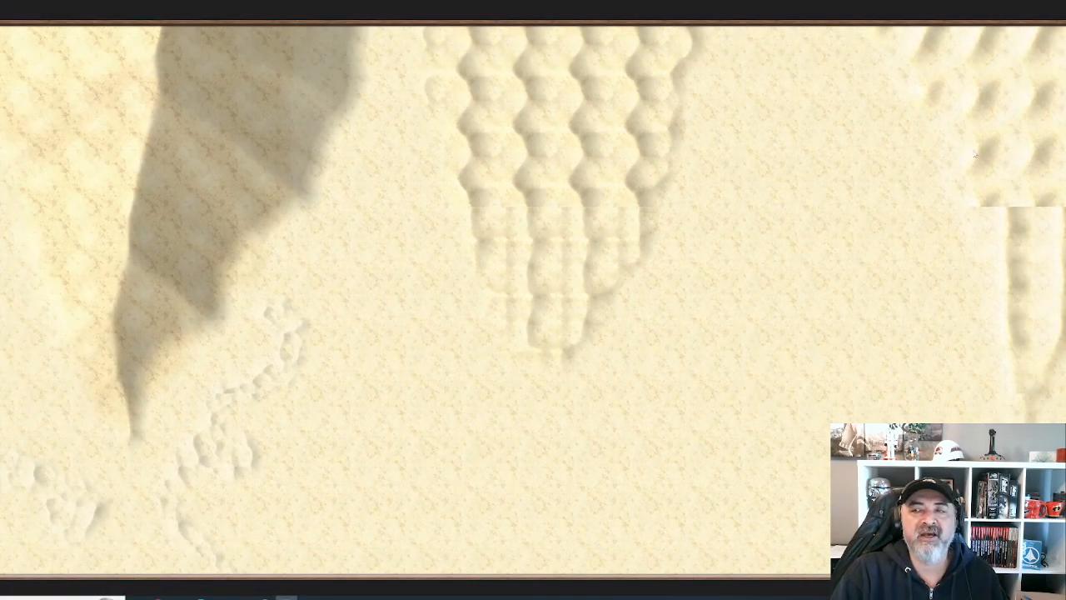
# - Examine the bevel shading on the middle and eastern dunes in the exported image
pyautogui.scroll(8, 654, 289)
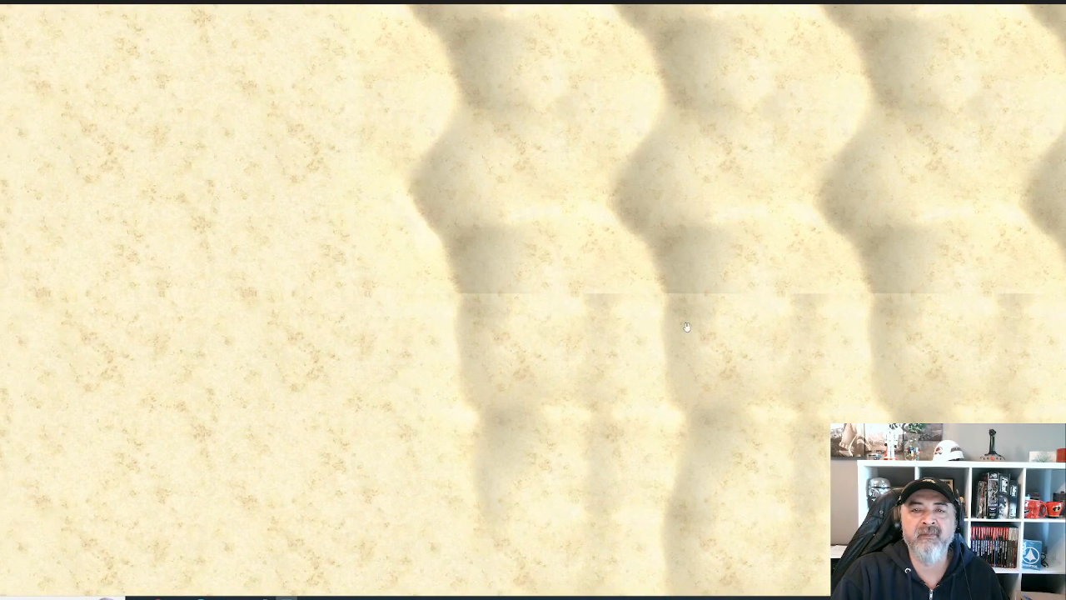
pyautogui.scroll(-3, 505, 326)
pyautogui.moveTo(579, 290); pyautogui.dragTo(115, 356)
pyautogui.moveTo(937, 253); pyautogui.dragTo(506, 266)
pyautogui.scroll(-3, 682, 291)
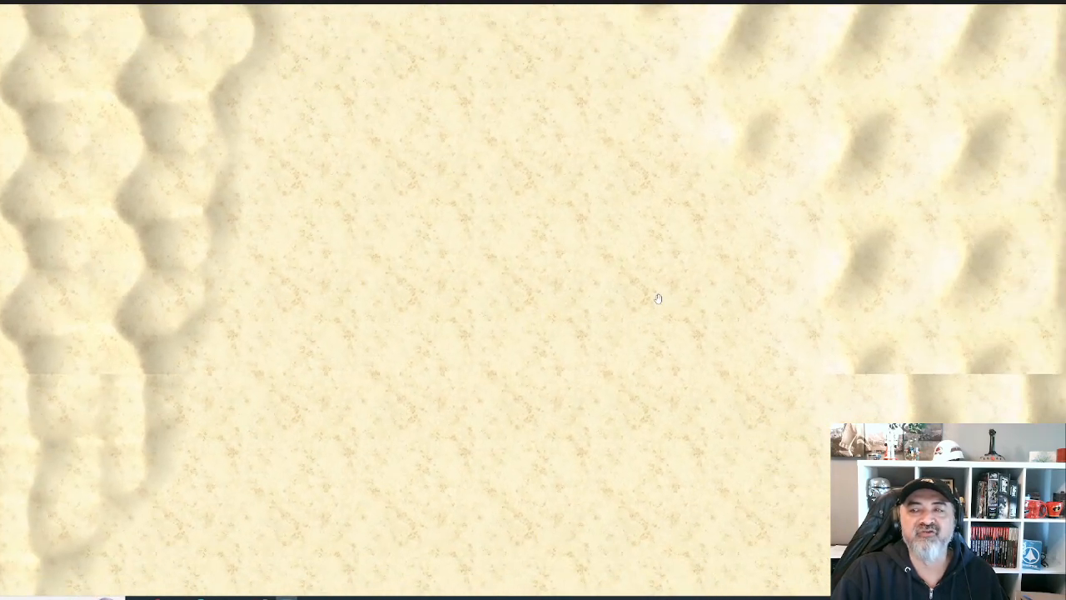
pyautogui.scroll(-2, 658, 313)
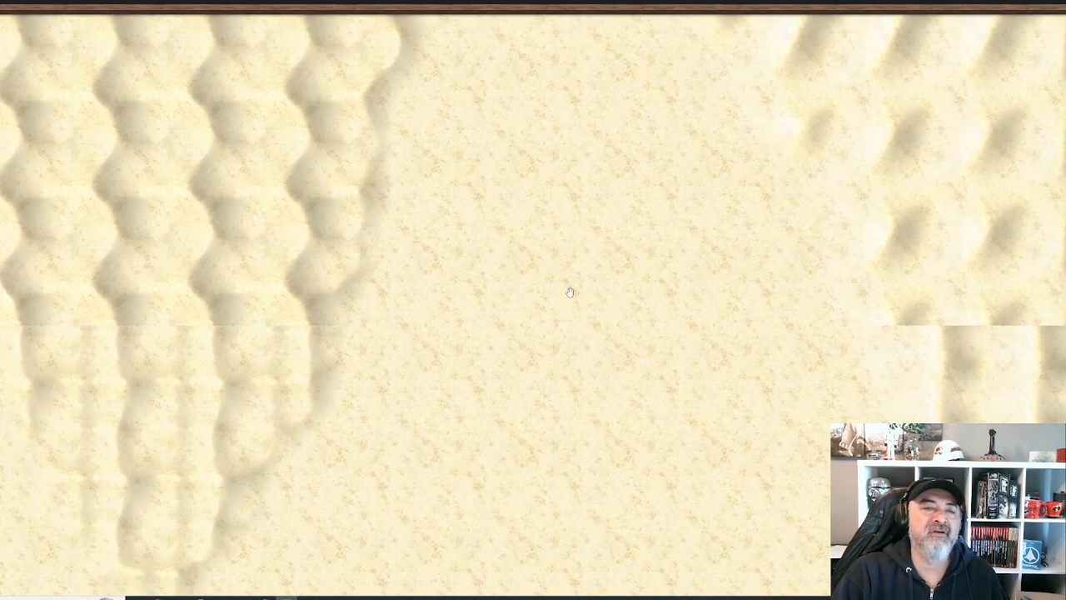
pyautogui.scroll(-3, 564, 325)
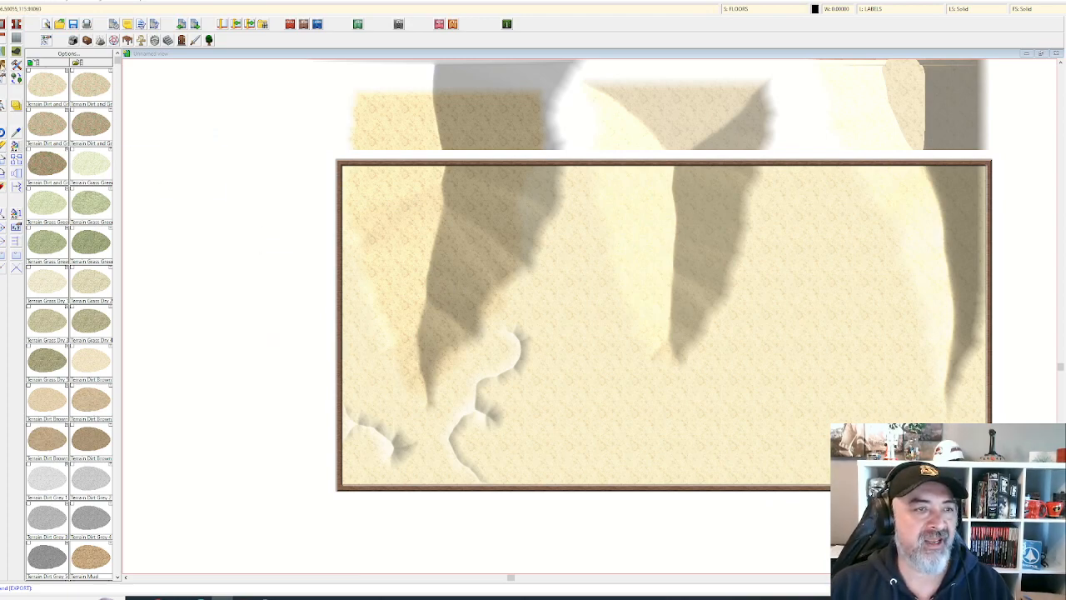
pyautogui.click(16, 65)
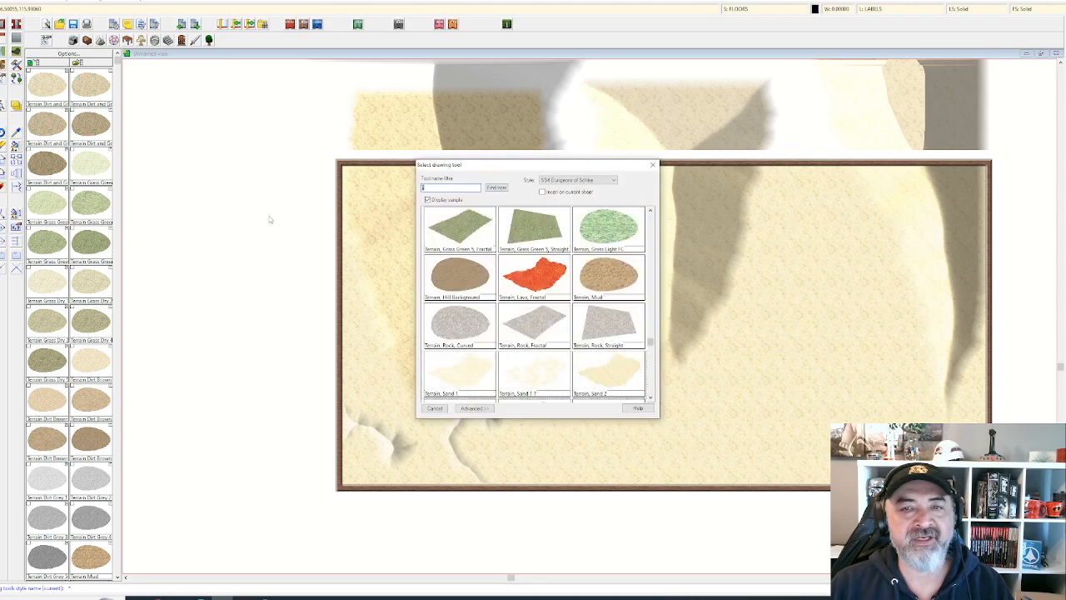
pyautogui.scroll(-5, 509, 350)
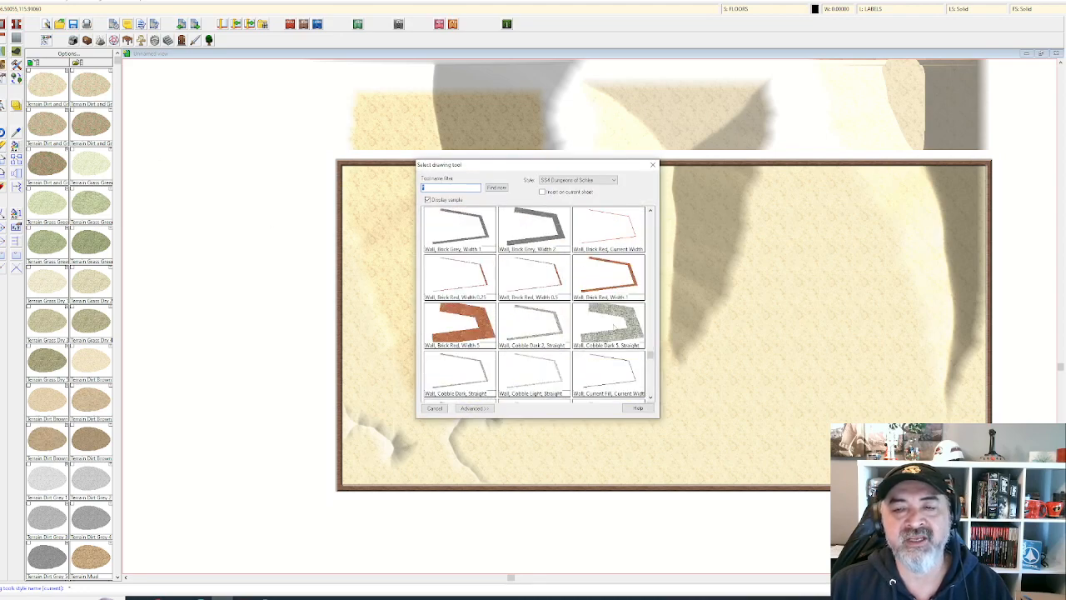
pyautogui.scroll(2, 615, 314)
pyautogui.scroll(3, 615, 314)
pyautogui.doubleClick(611, 323)
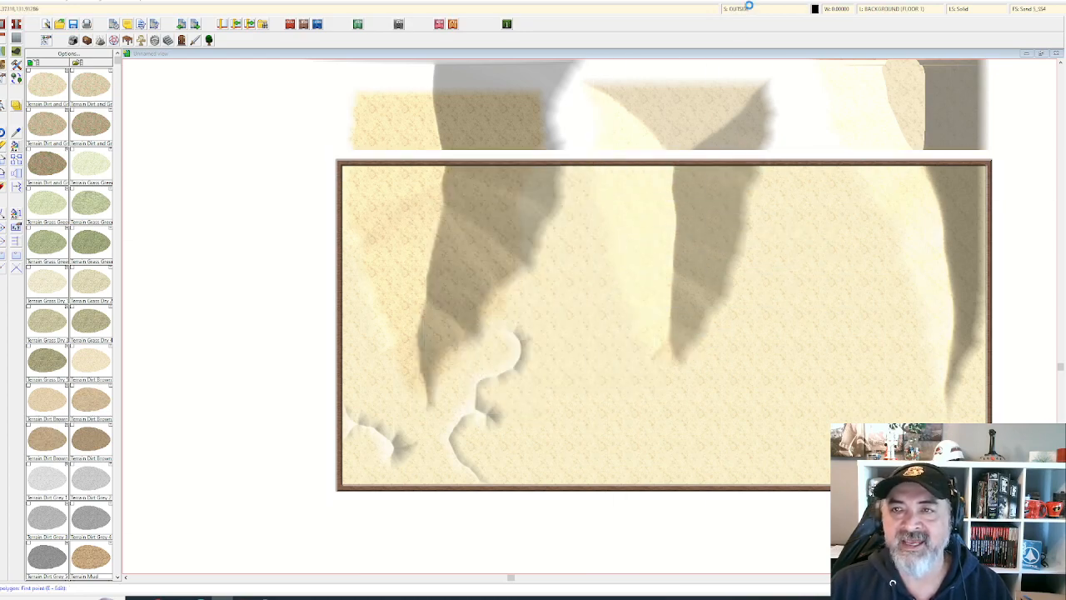
# - Deactivate the sheet effects and accept the change so the drawing redraws plain
pyautogui.click(613, 393)
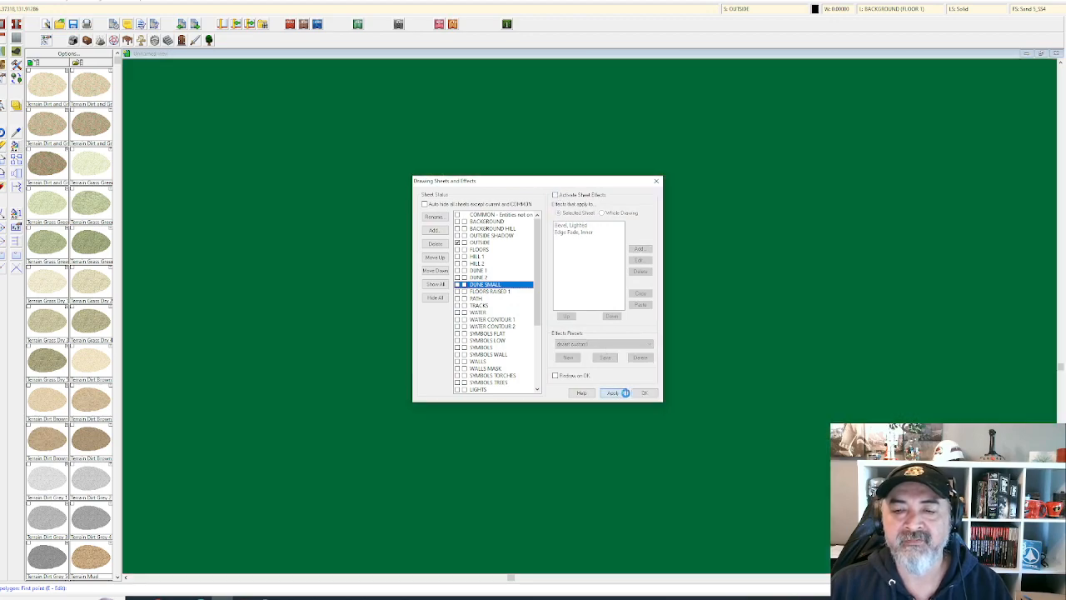
pyautogui.click(644, 392)
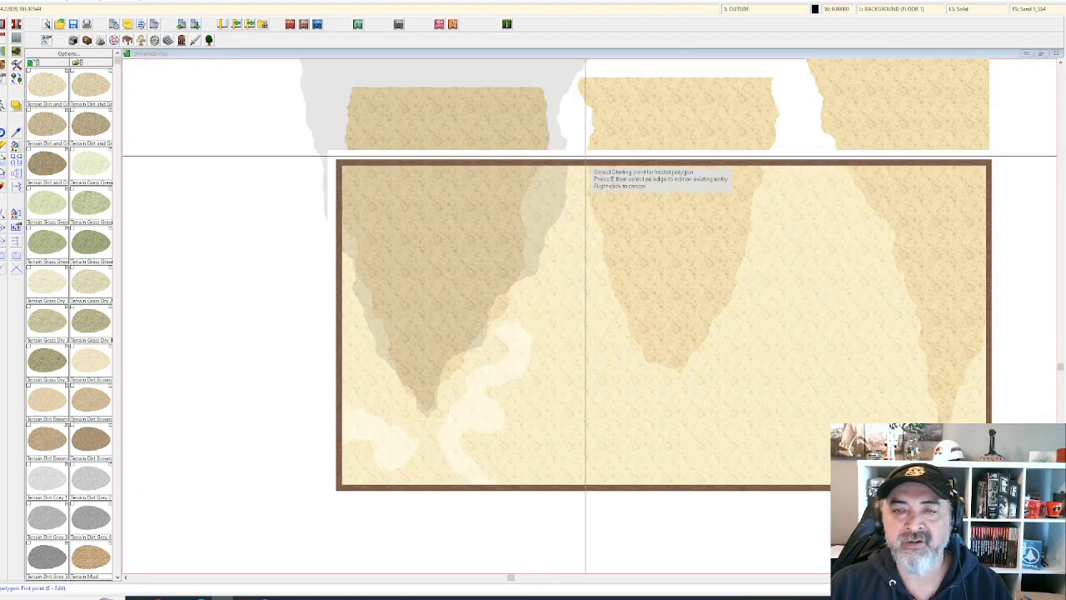
pyautogui.click(586, 182)
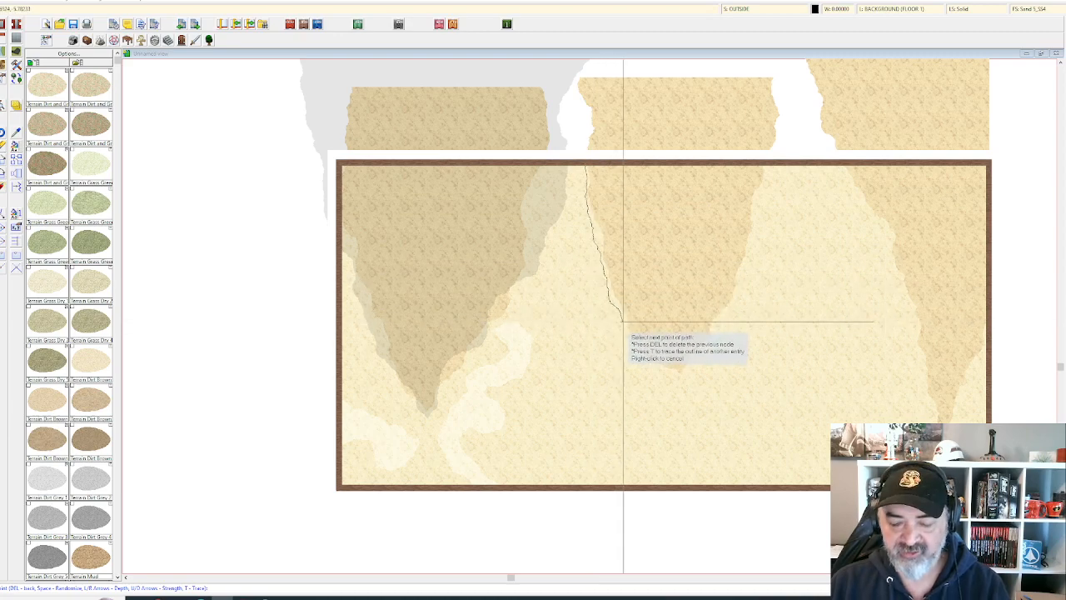
pyautogui.click(500, 306)
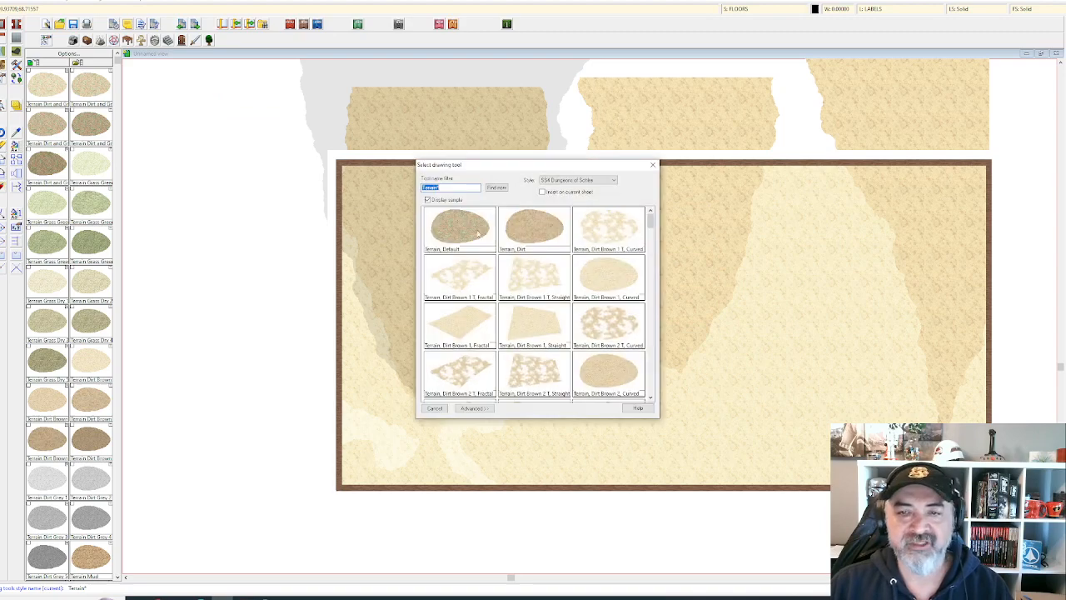
pyautogui.scroll(-5, 507, 266)
pyautogui.press('Escape')
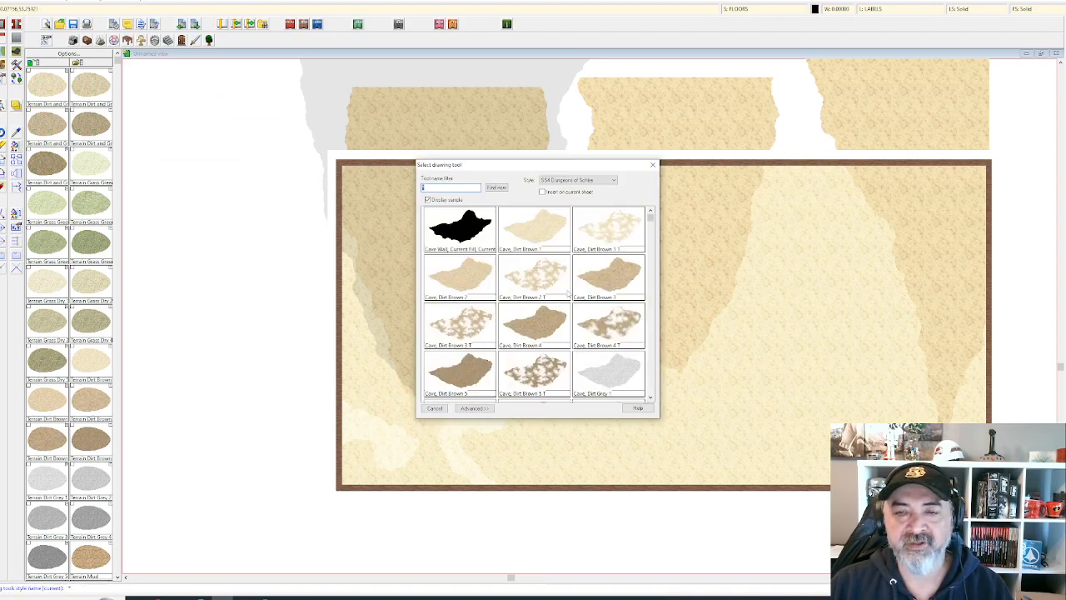
# - Draw a narrower Sand 5 fractal polygon inside the middle dune, tapering from the map's north border
pyautogui.scroll(-5, 569, 293)
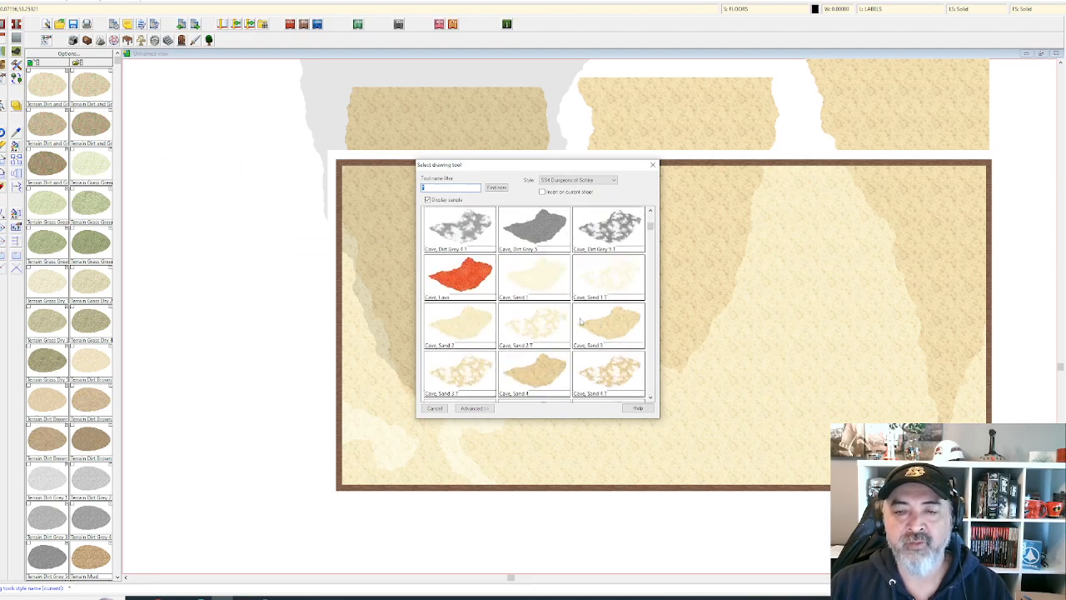
pyautogui.scroll(-3, 580, 322)
pyautogui.doubleClick(470, 281)
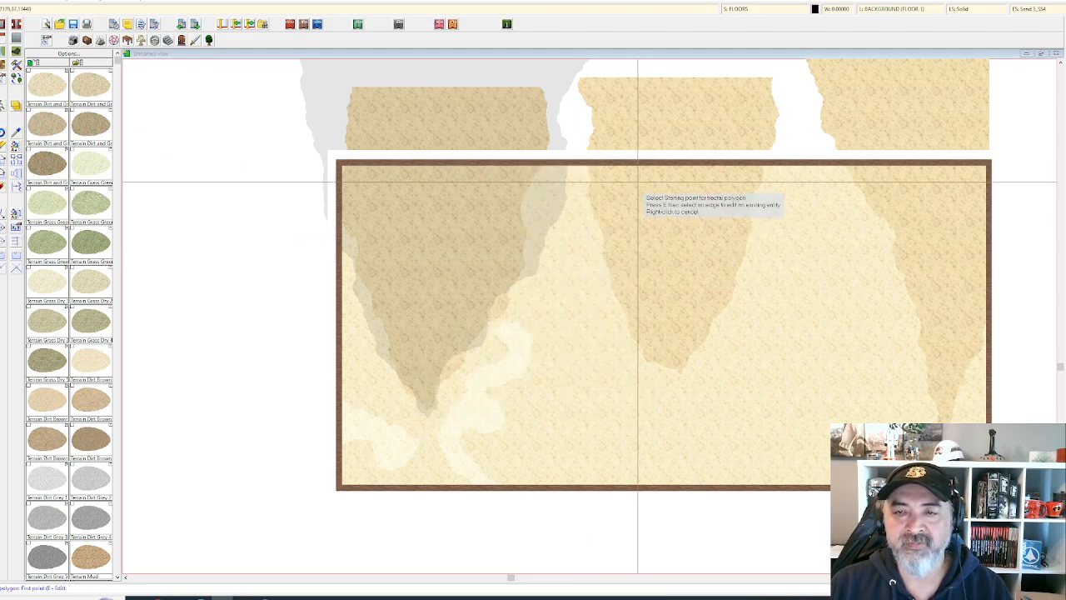
pyautogui.click(607, 173)
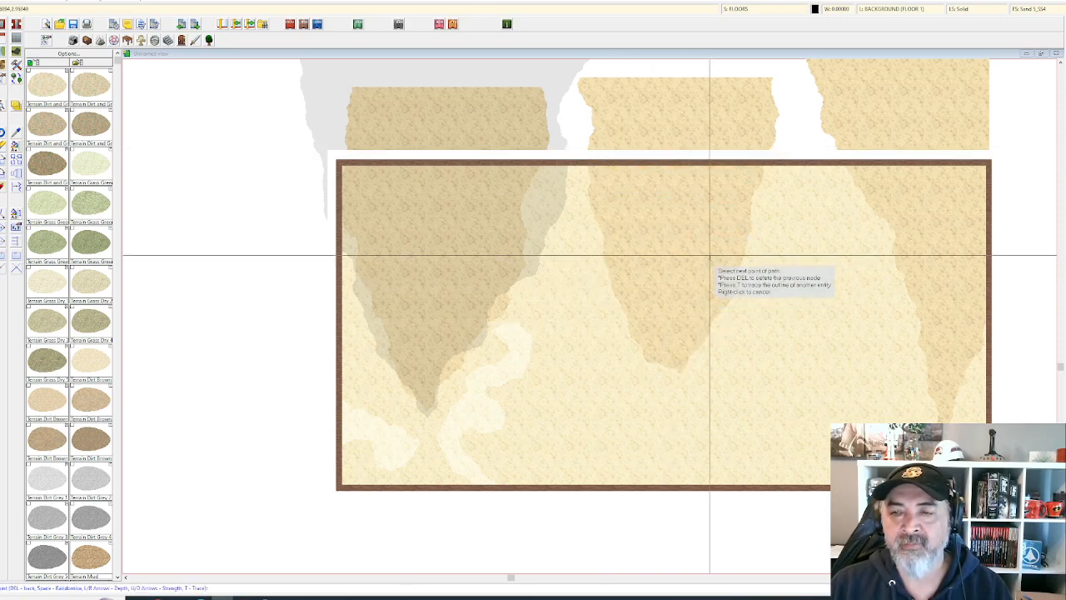
pyautogui.click(724, 143)
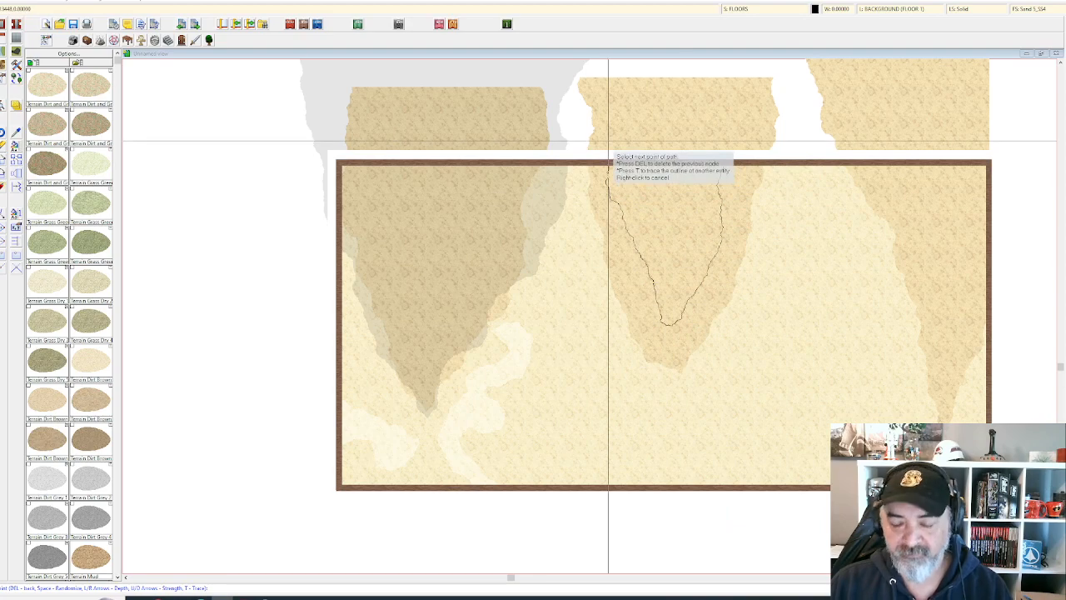
pyautogui.rightClick(614, 148)
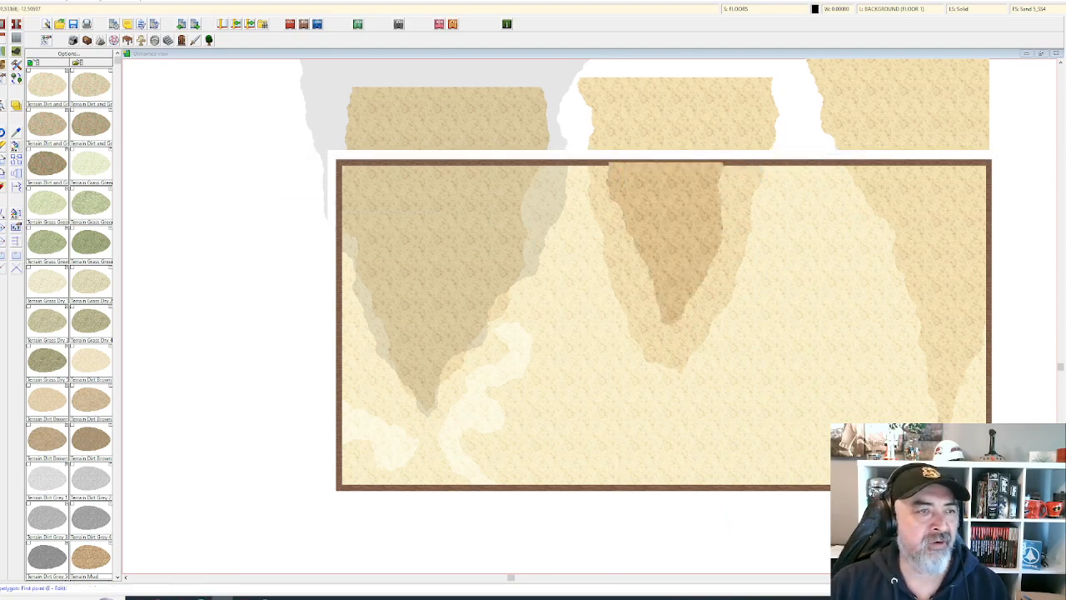
# - Change the inner polygon on the middle dune to the solid 10 fill style and assign it to the DUNE 1 sheet
pyautogui.click(17, 147)
pyautogui.click(723, 240)
pyautogui.rightClick(725, 242)
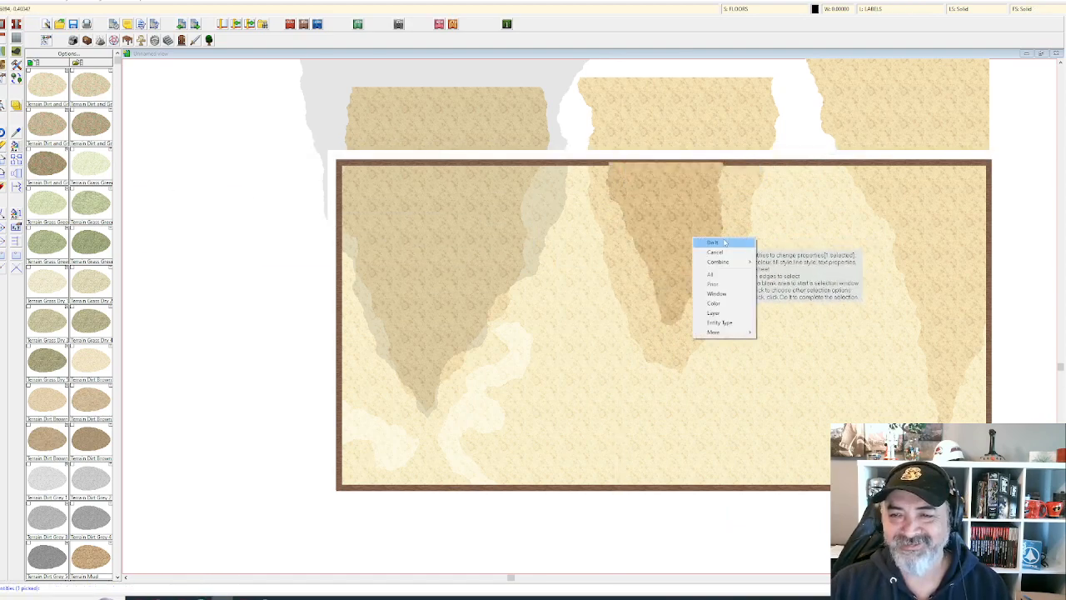
pyautogui.click(713, 242)
pyautogui.click(595, 271)
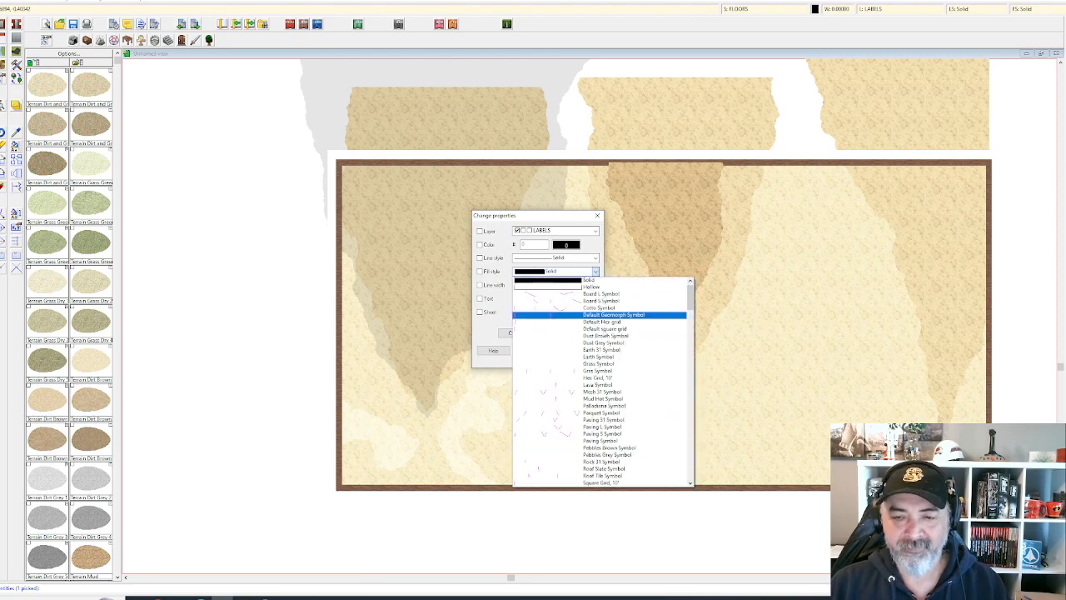
pyautogui.scroll(-5, 599, 356)
pyautogui.scroll(-10, 665, 377)
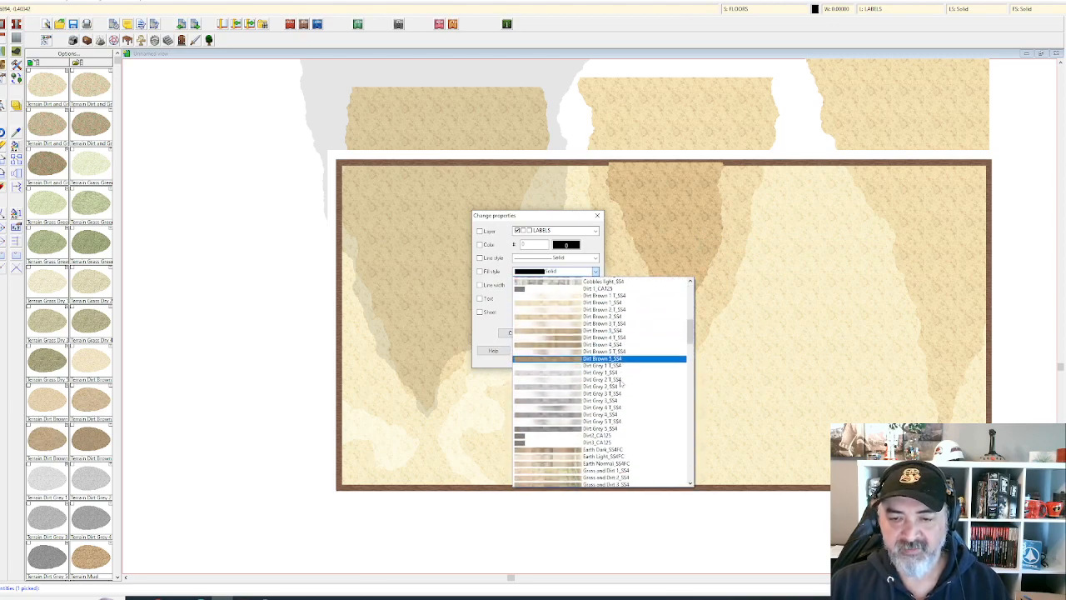
pyautogui.scroll(-5, 665, 377)
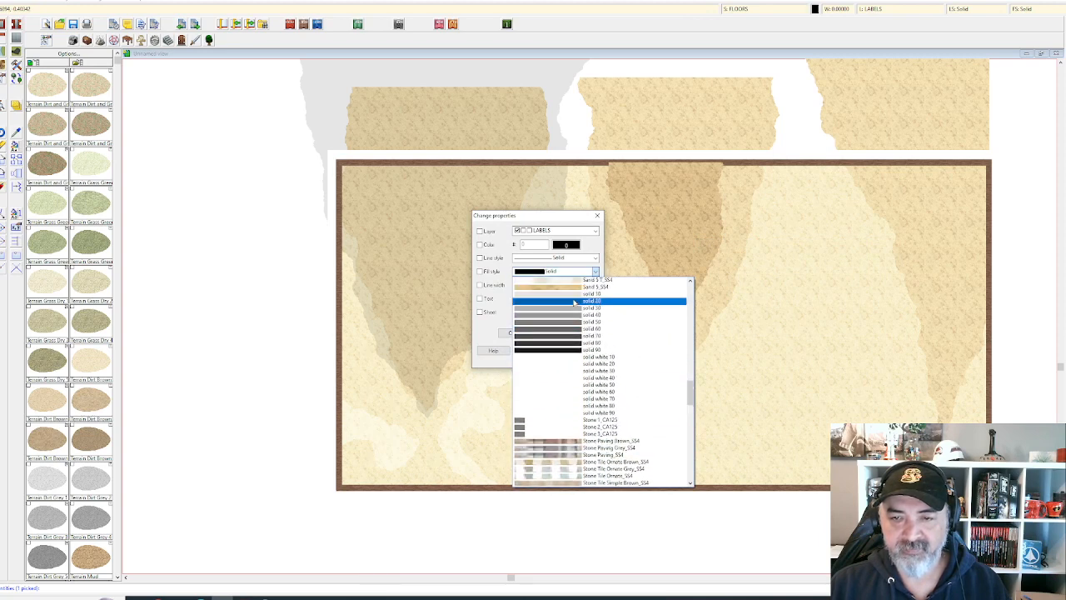
pyautogui.click(572, 294)
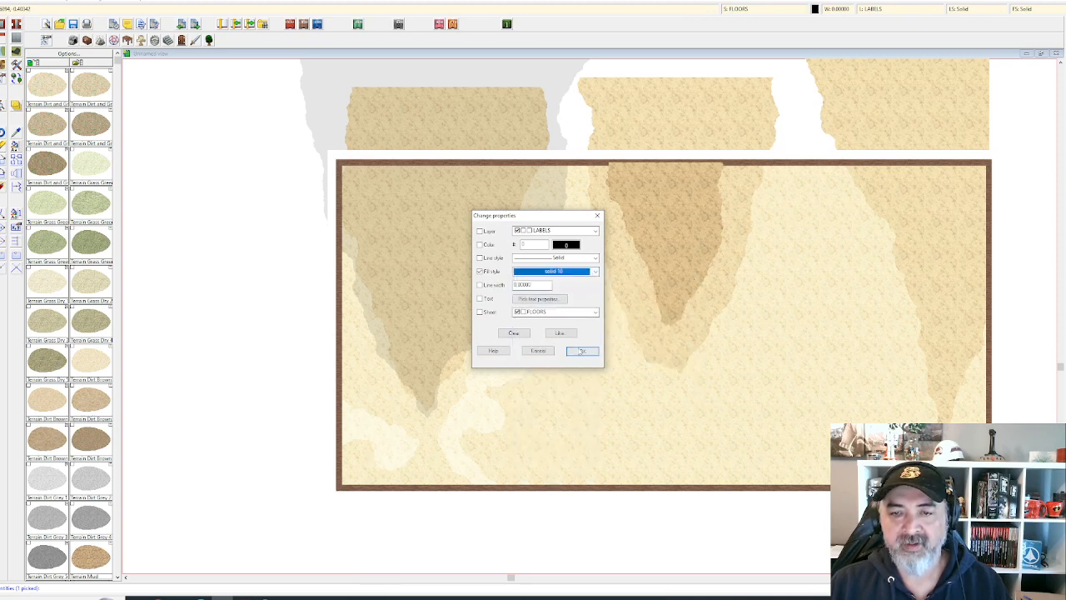
pyautogui.click(593, 313)
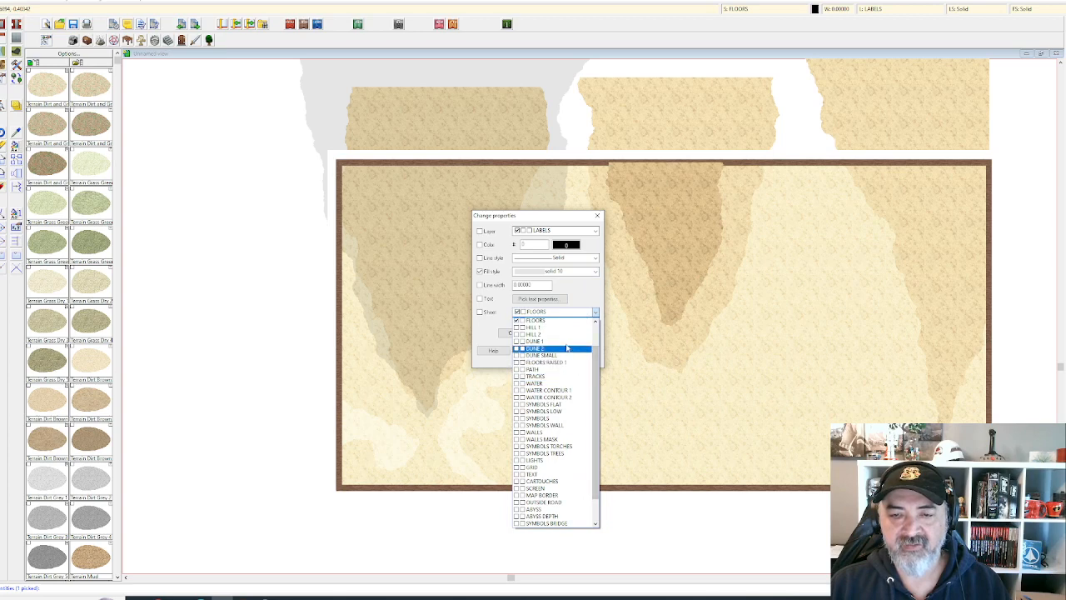
pyautogui.click(565, 335)
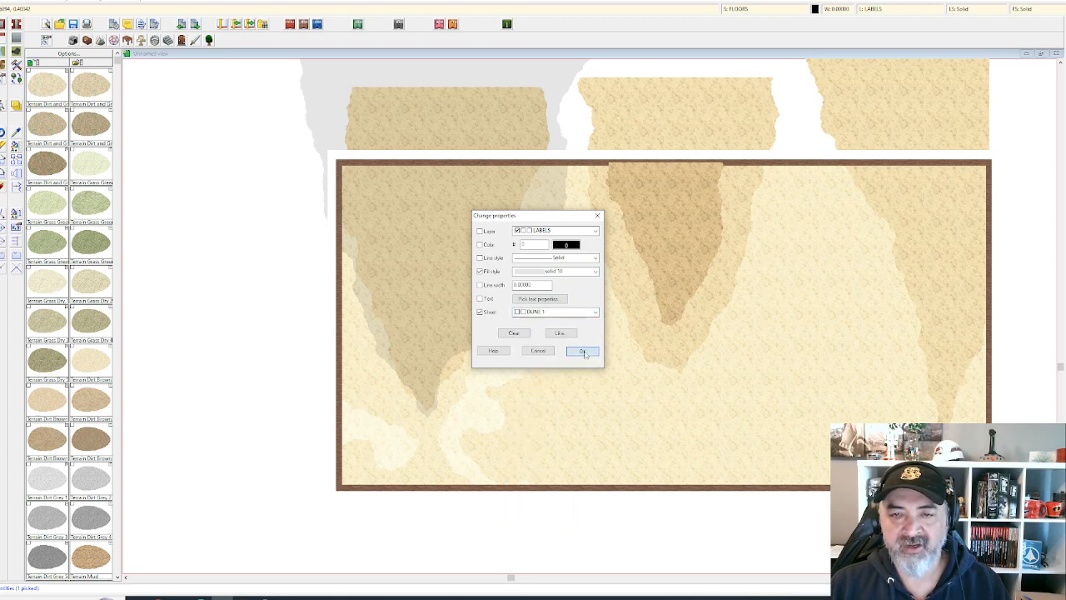
pyautogui.click(583, 350)
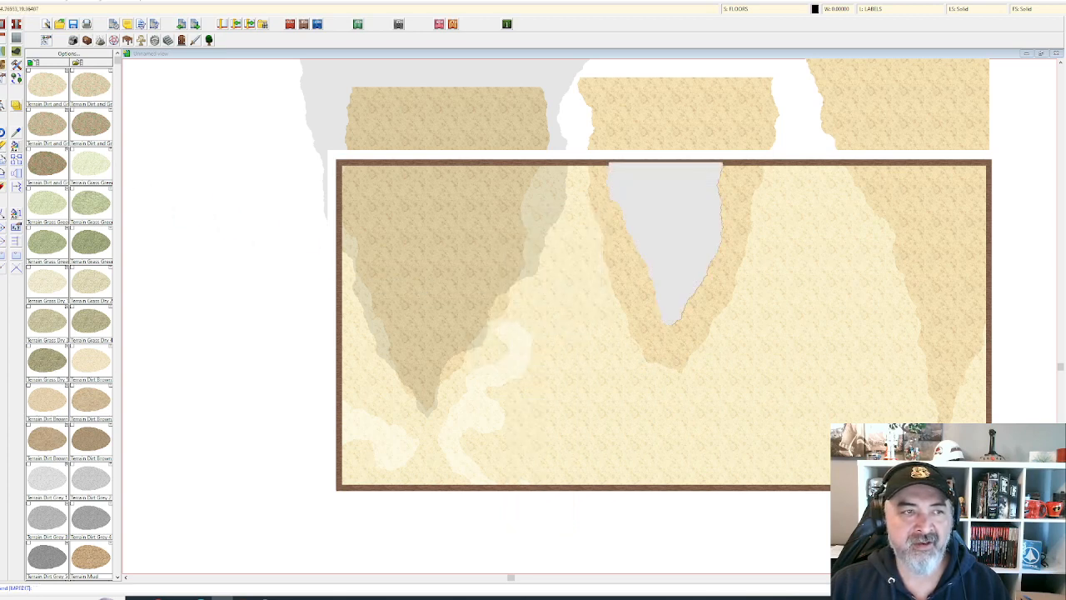
# - Scale up the grey inner shape on the middle dune until it covers most of the dune and extends past the north border
pyautogui.click(695, 293)
pyautogui.rightClick(672, 301)
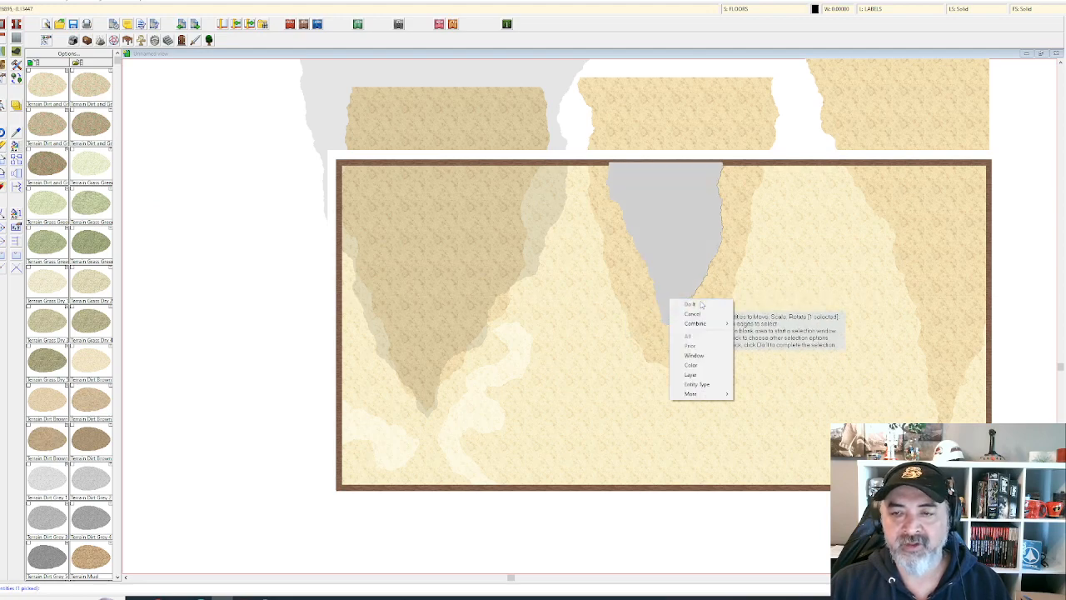
pyautogui.click(691, 304)
pyautogui.click(705, 297)
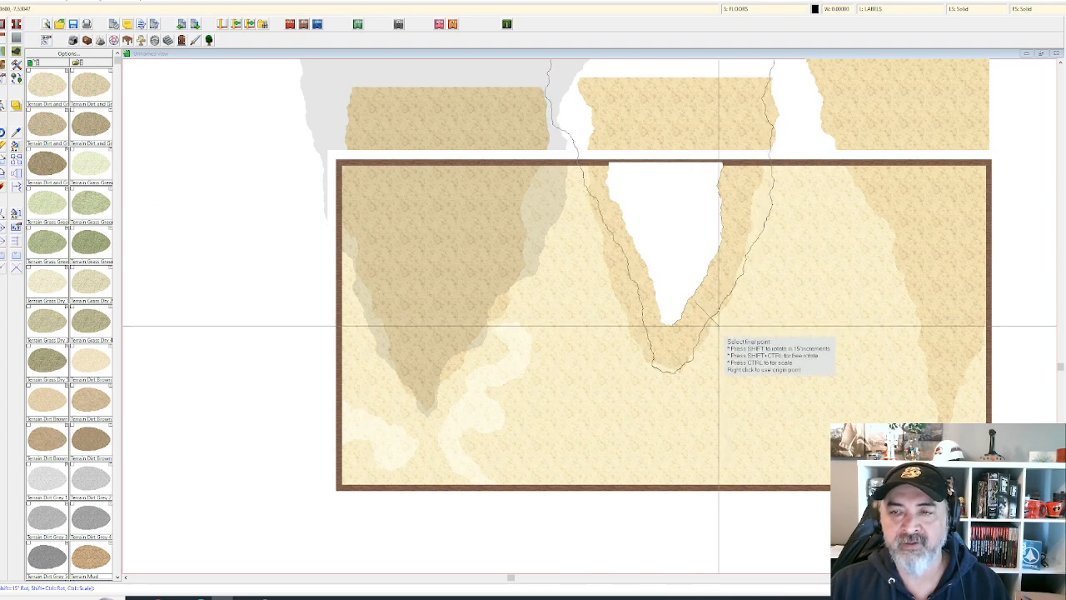
pyautogui.click(730, 317)
pyautogui.scroll(-1, 737, 314)
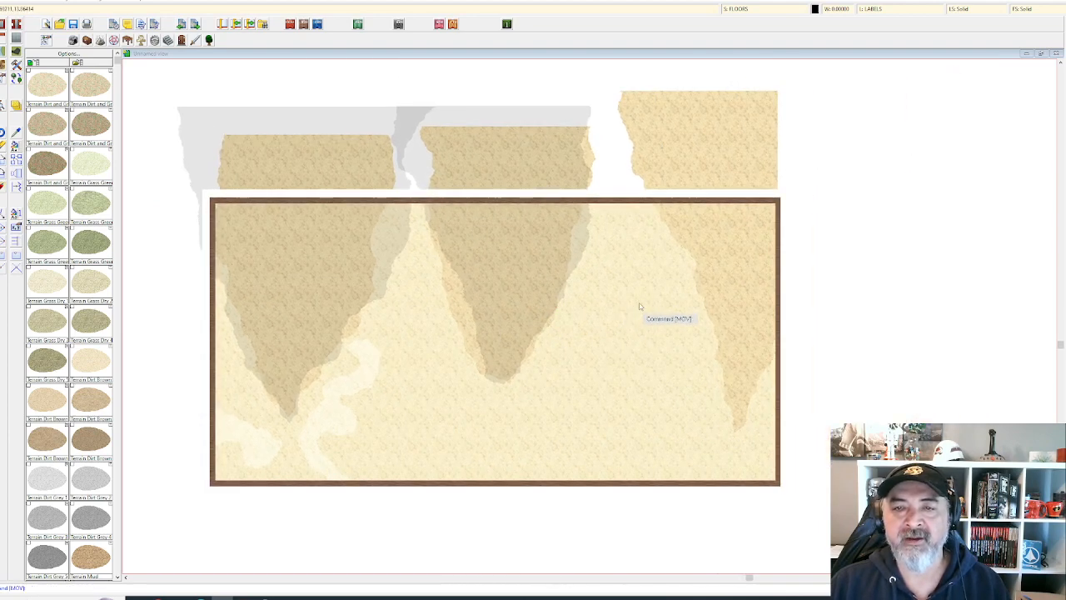
pyautogui.hscroll(-1, 783, 195)
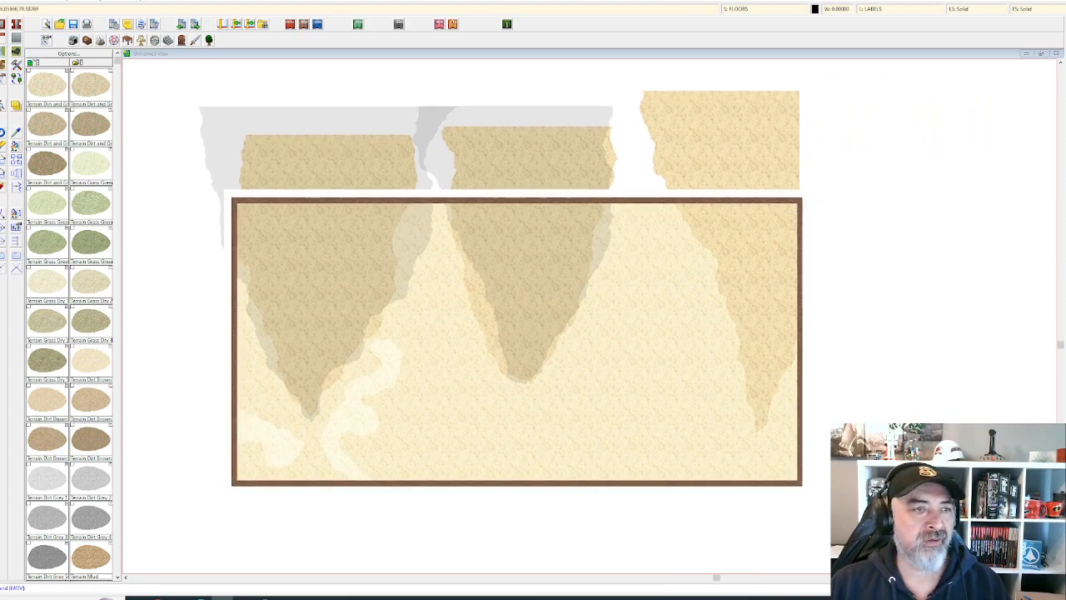
pyautogui.rightClick(2, 66)
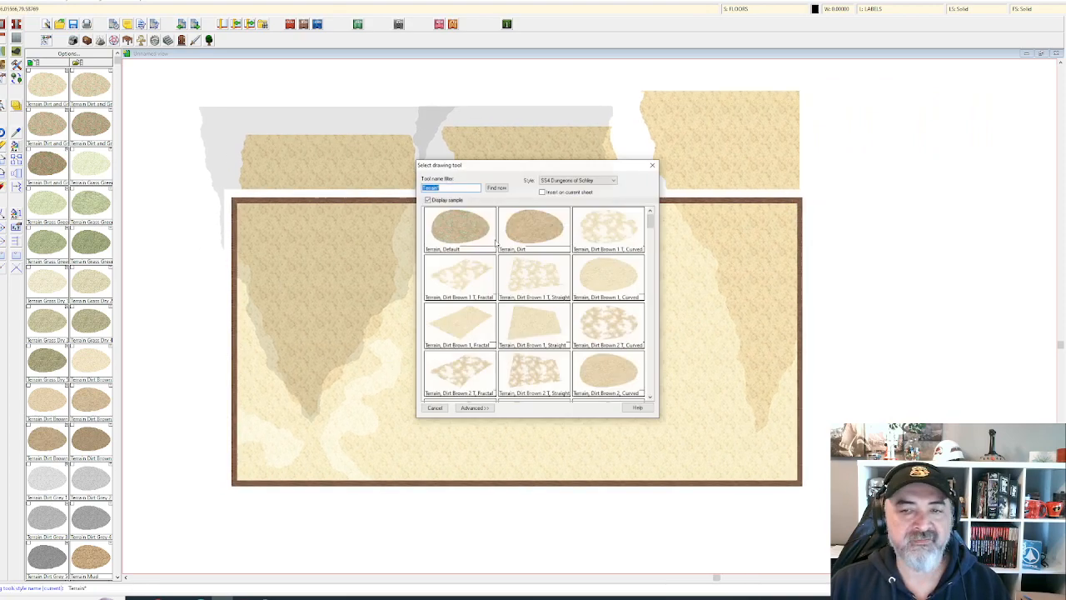
pyautogui.scroll(-10, 565, 319)
pyautogui.scroll(-6, 565, 319)
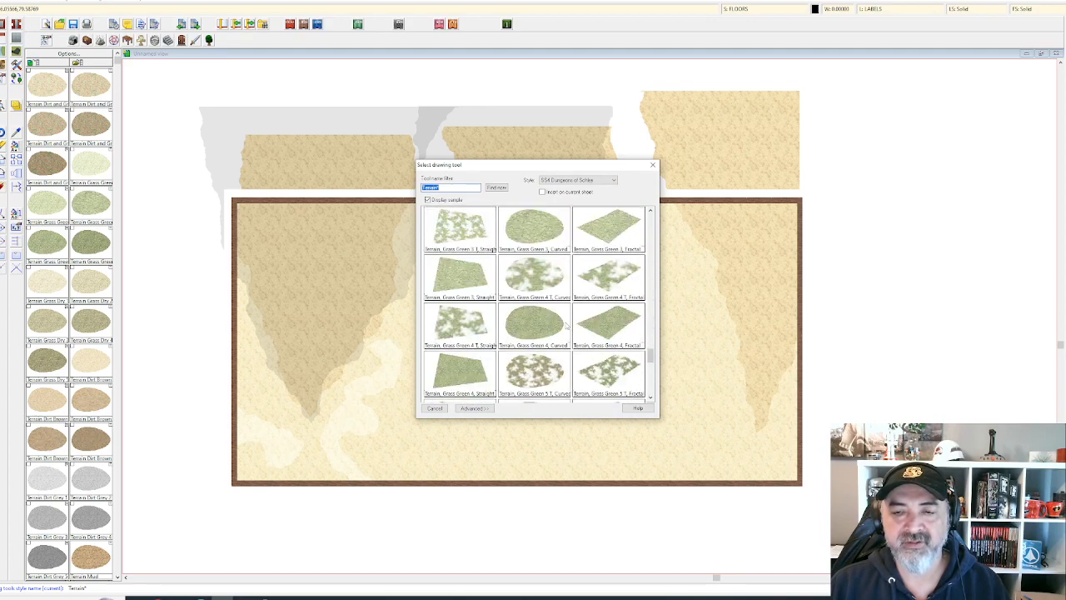
pyautogui.doubleClick(567, 324)
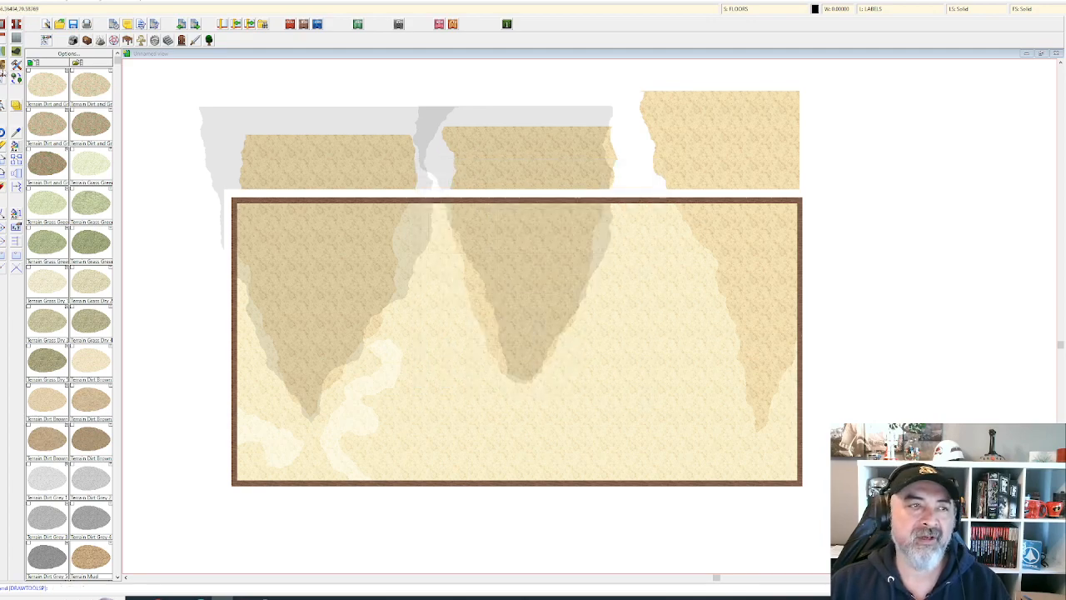
# - Draw a narrow Sand 5 fractal polygon inside the eastern dune, tapering southward from the map's north border
pyautogui.rightClick(2, 66)
pyautogui.moveTo(650, 223); pyautogui.dragTo(664, 383)
pyautogui.click(599, 352)
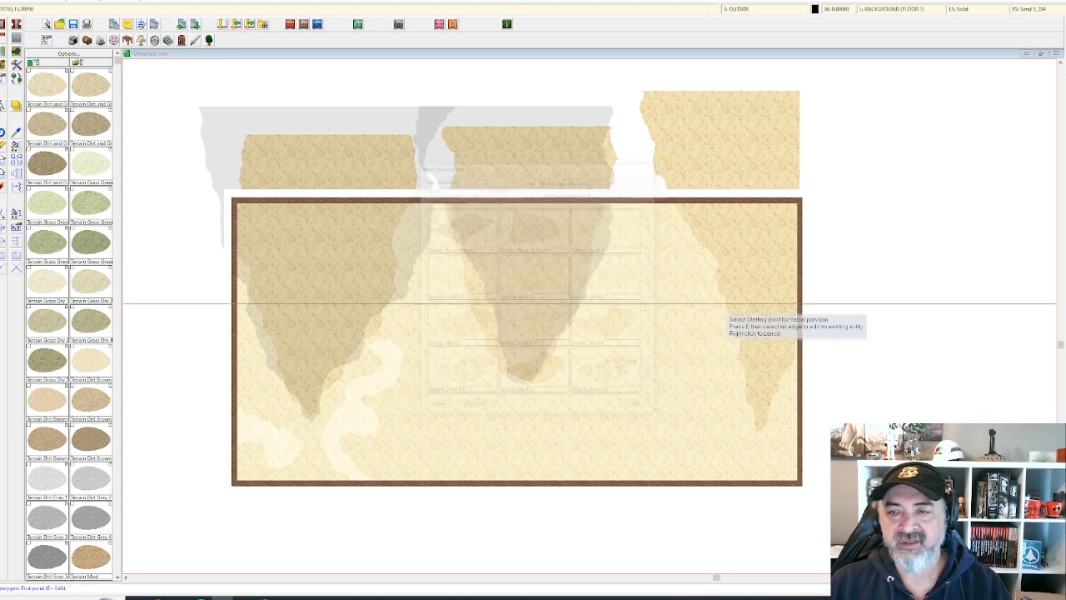
pyautogui.click(718, 201)
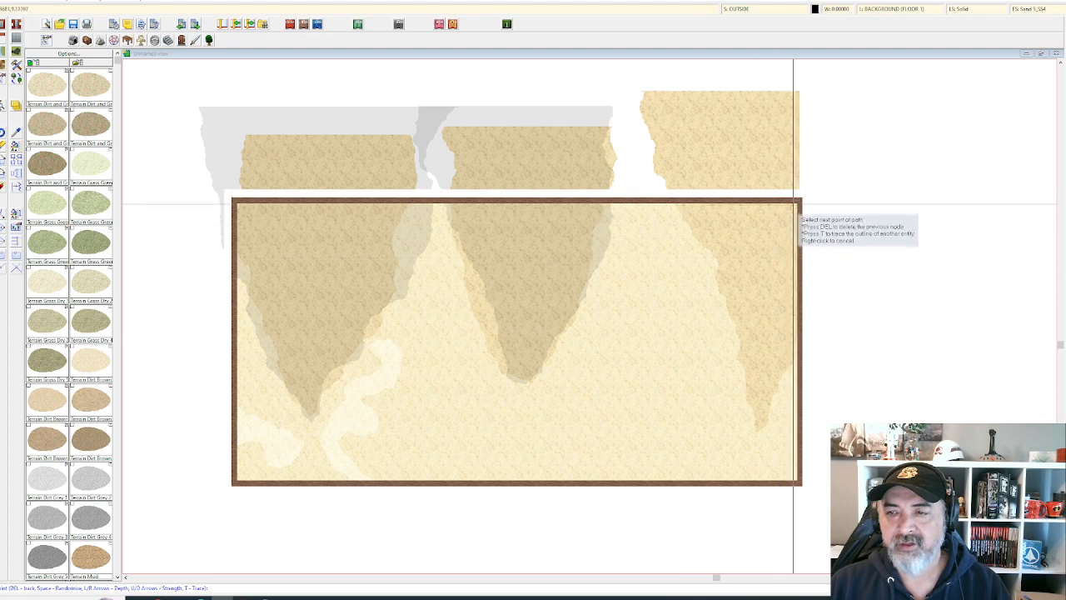
pyautogui.click(720, 194)
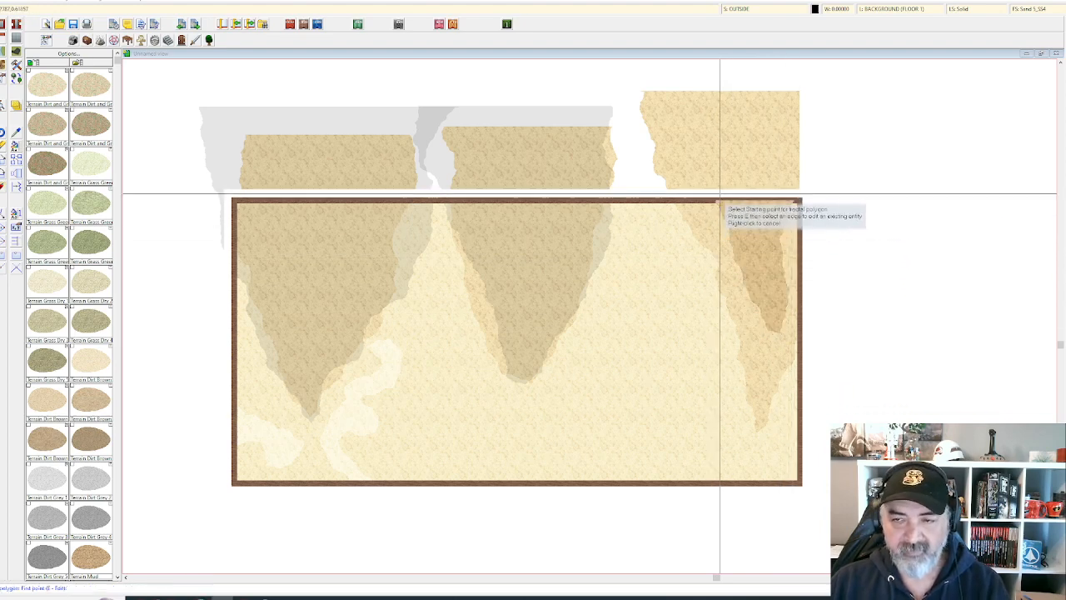
# - Give the eastern dune's inner polygon the solid 10 fill style and place it on the DUNE 1 sheet
pyautogui.click(16, 146)
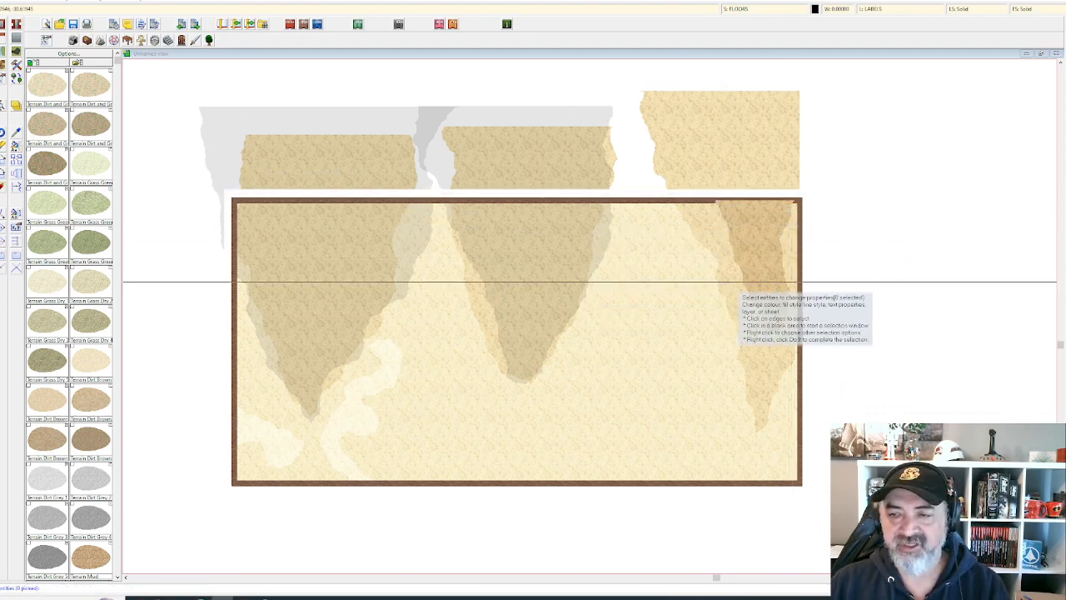
pyautogui.click(754, 296)
pyautogui.rightClick(754, 296)
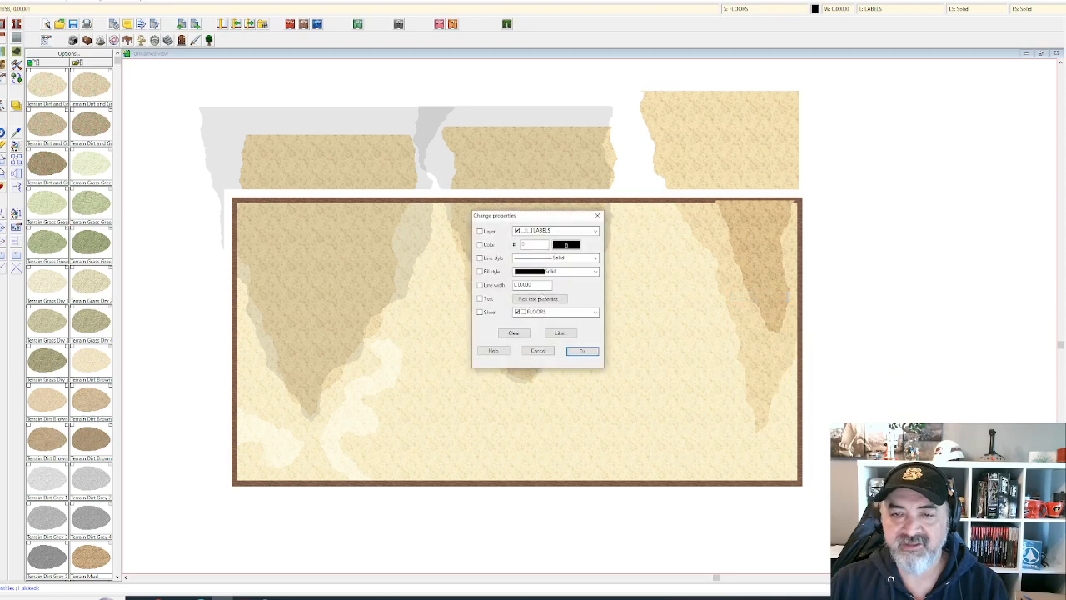
pyautogui.click(595, 274)
pyautogui.scroll(-7, 618, 392)
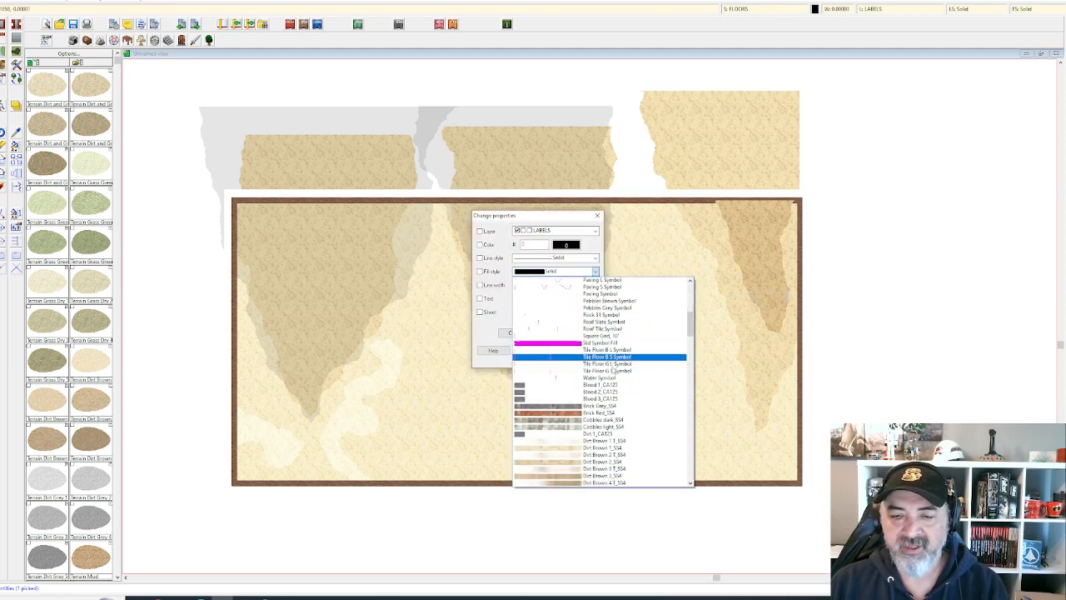
pyautogui.scroll(-10, 617, 392)
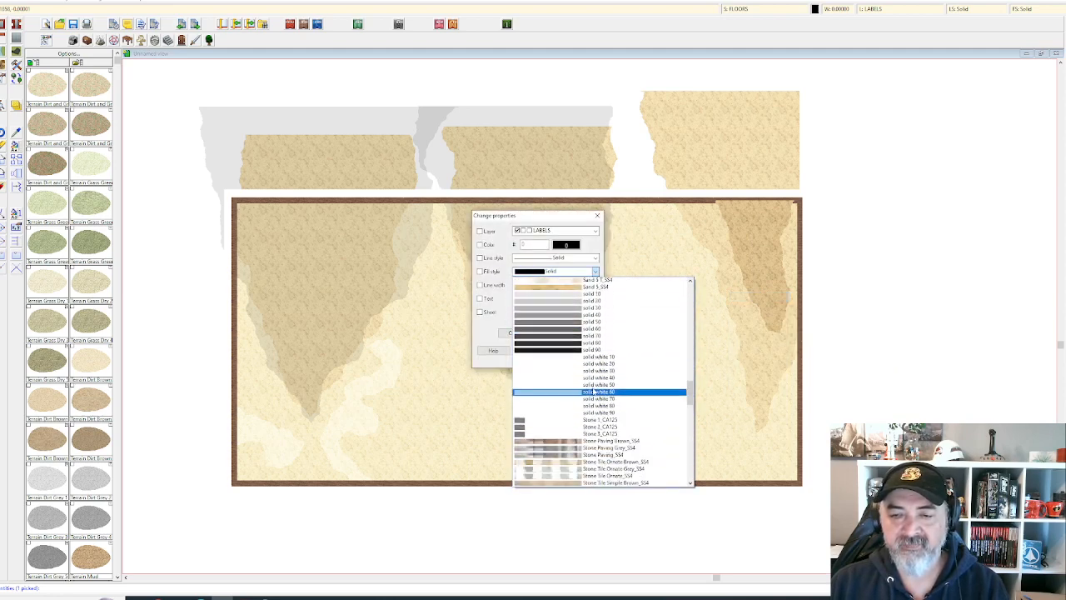
pyautogui.scroll(2, 575, 316)
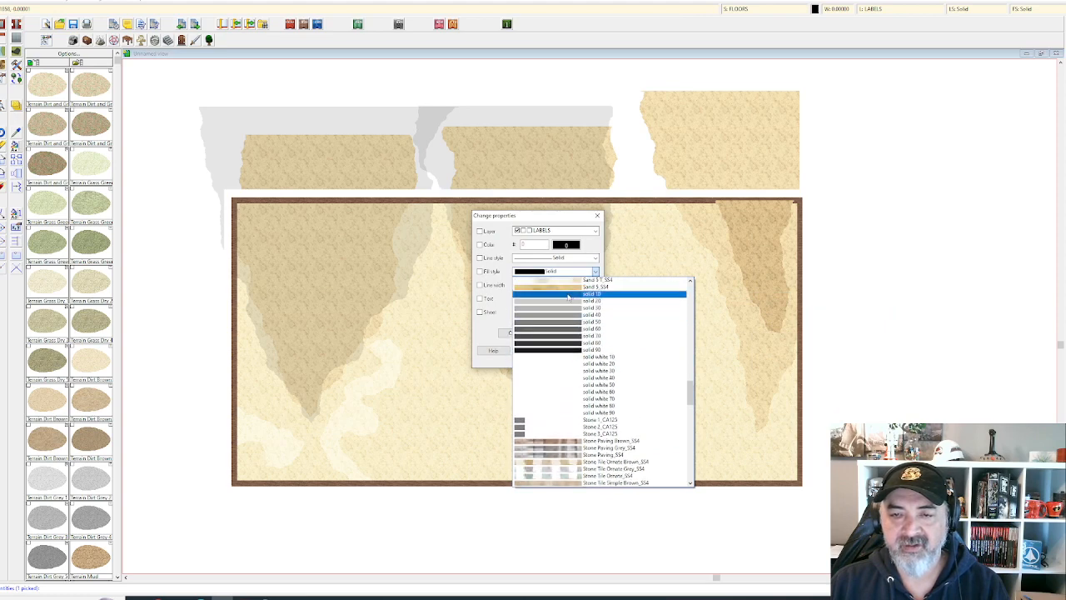
pyautogui.click(566, 298)
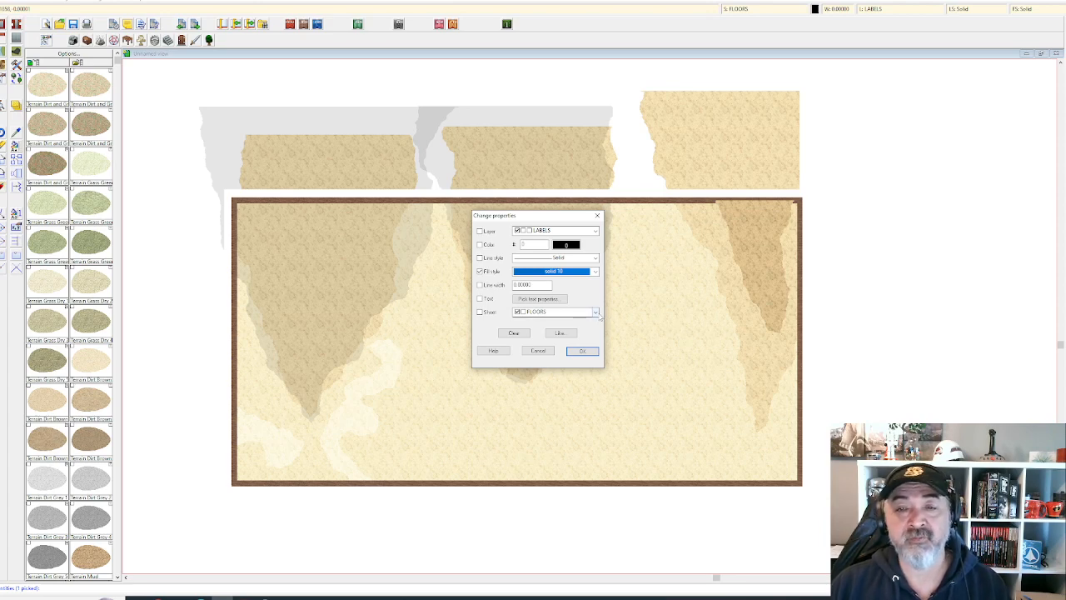
pyautogui.click(596, 313)
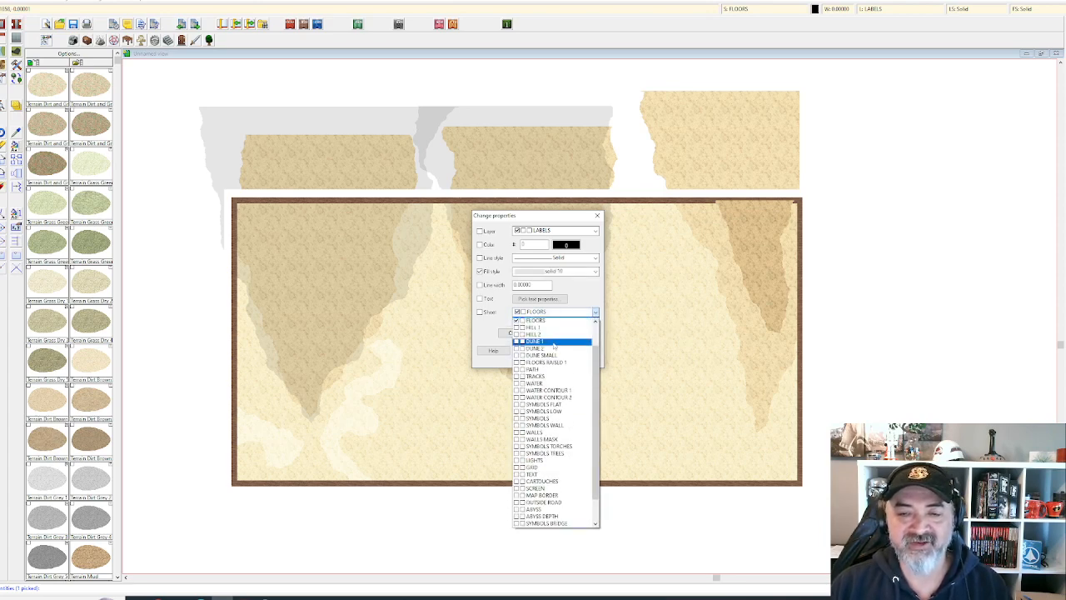
pyautogui.click(553, 341)
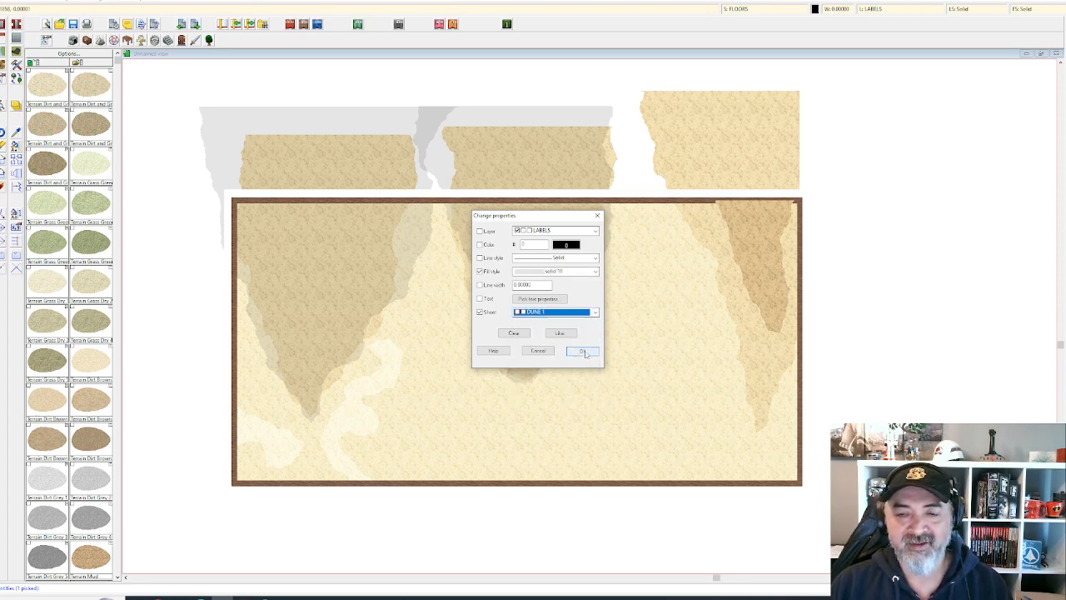
pyautogui.click(583, 352)
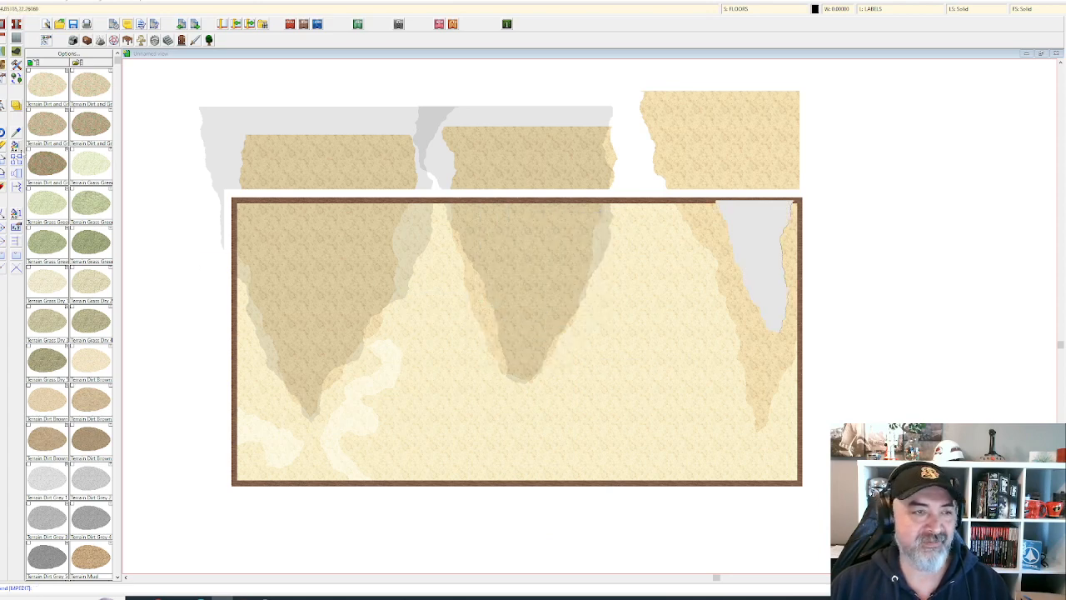
# - Enlarge the grey inner shape on the eastern dune so it spans the dune and overlaps the north and east borders
pyautogui.click(753, 300)
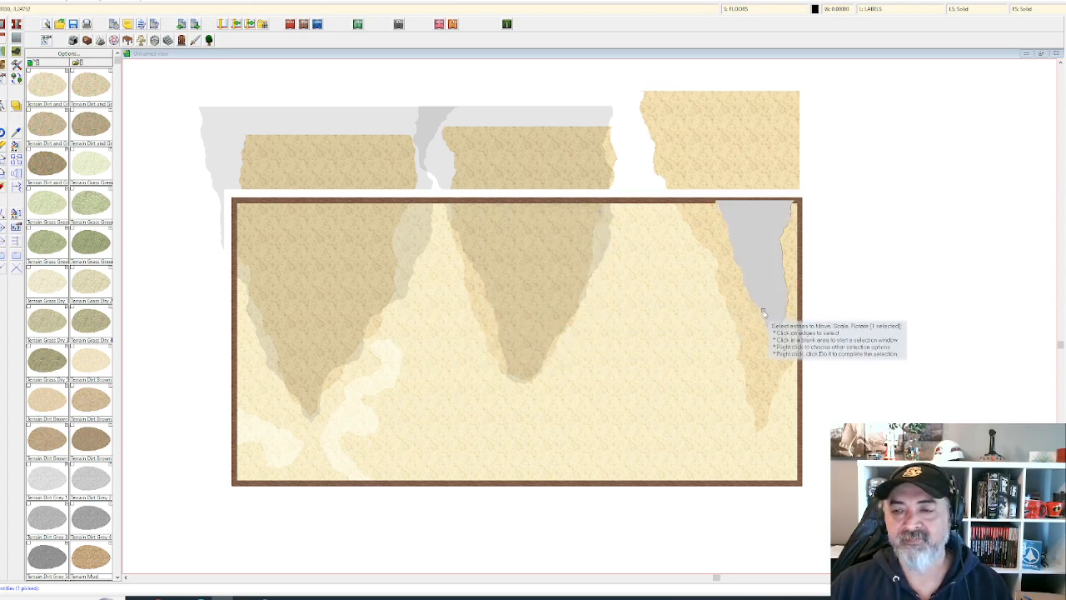
pyautogui.rightClick(764, 313)
pyautogui.click(764, 317)
pyautogui.click(764, 317)
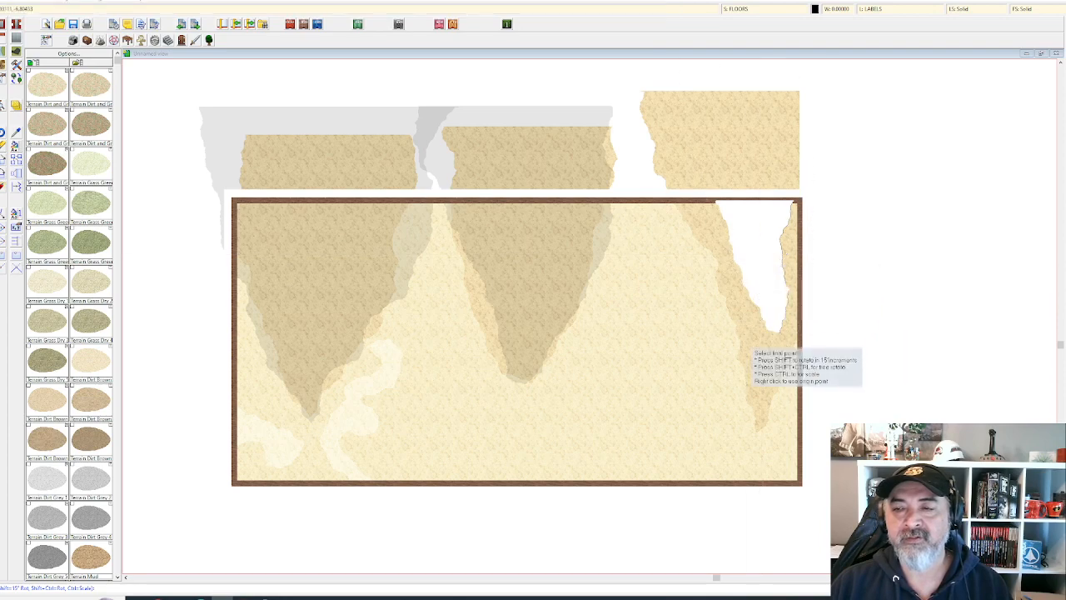
pyautogui.click(760, 404)
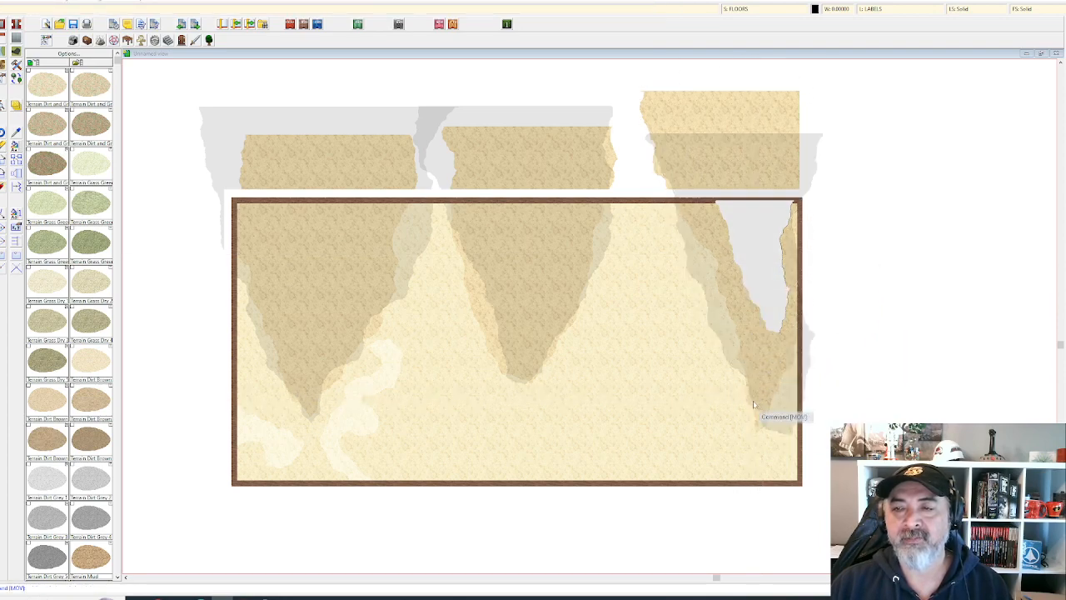
# - Activate the sheet effects, apply the change, and redraw the map with the dune shading
pyautogui.scroll(-3, 799, 379)
pyautogui.click(777, 8)
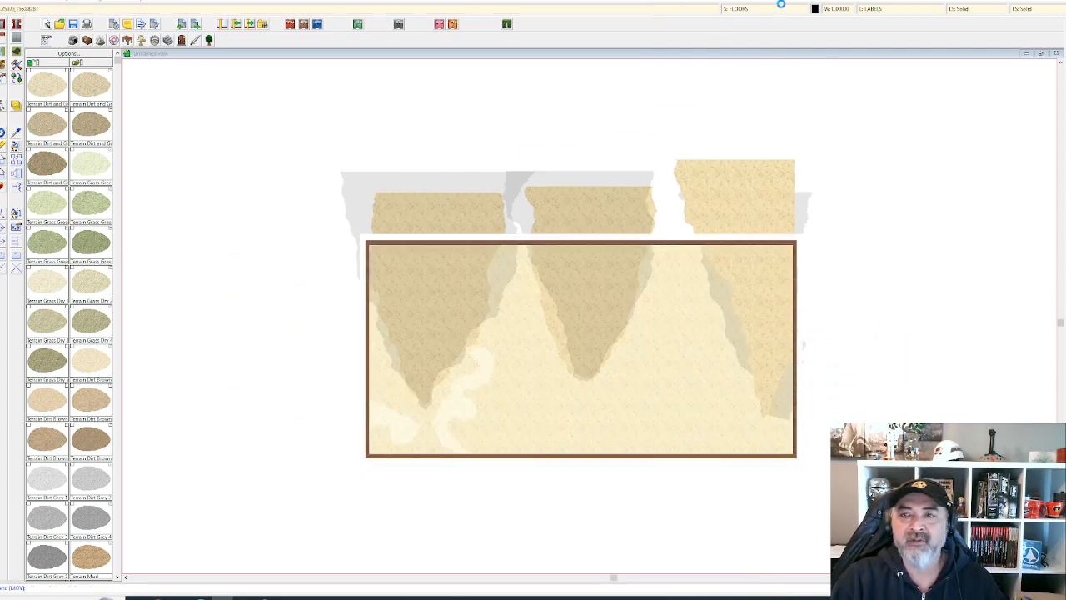
pyautogui.click(555, 194)
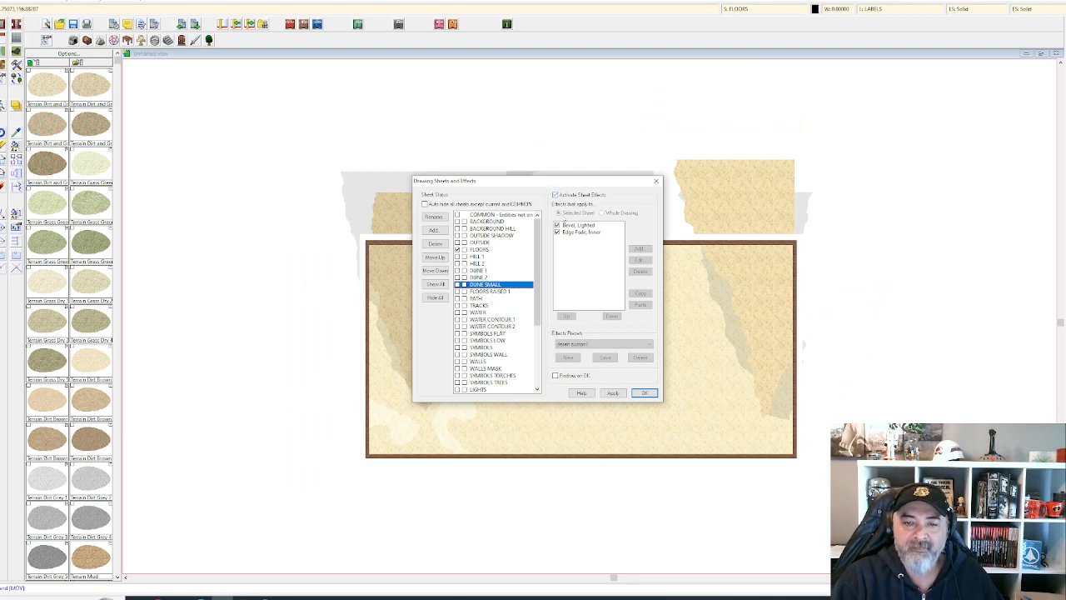
pyautogui.click(612, 392)
pyautogui.click(646, 393)
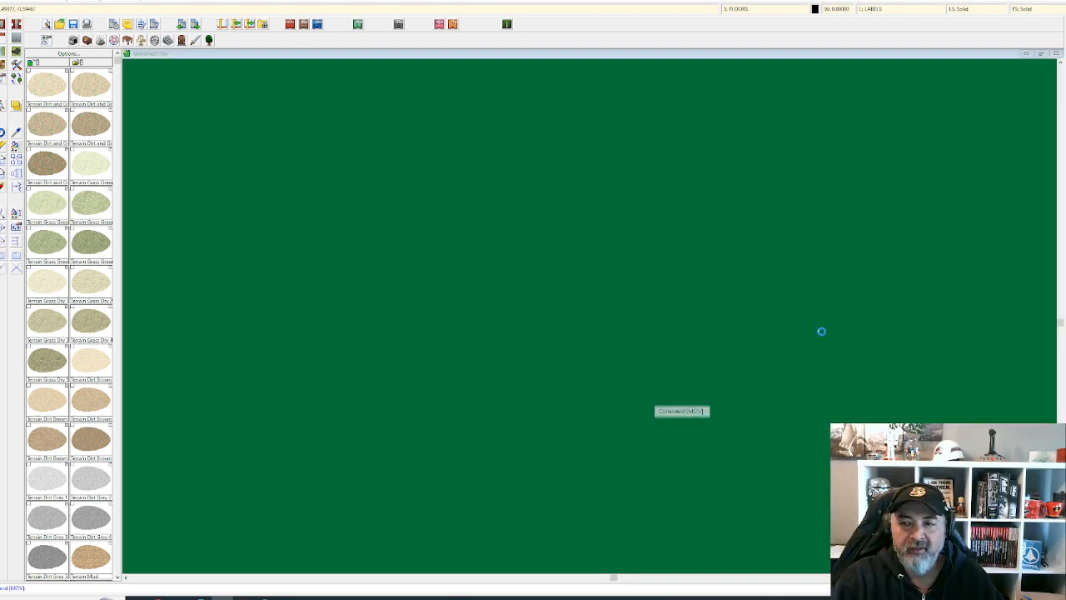
pyautogui.scroll(1, 816, 323)
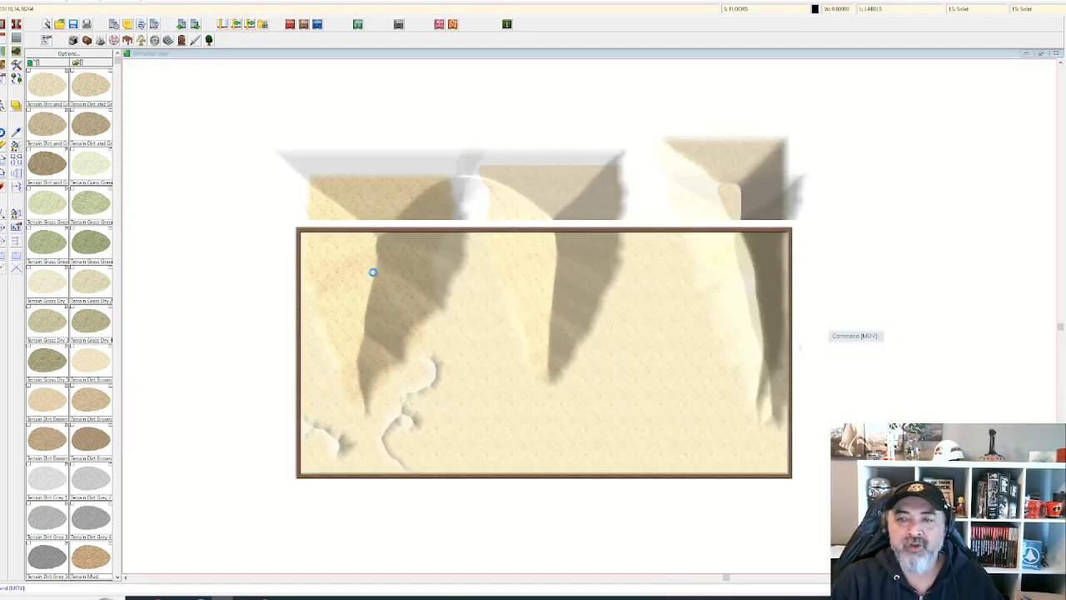
pyautogui.scroll(1, 830, 325)
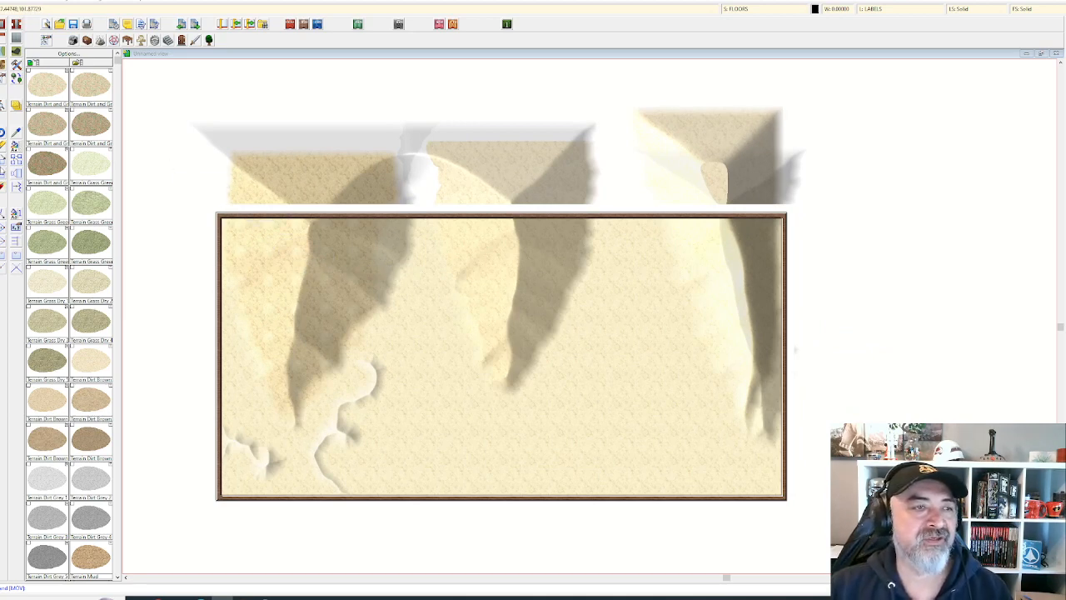
pyautogui.click(721, 106)
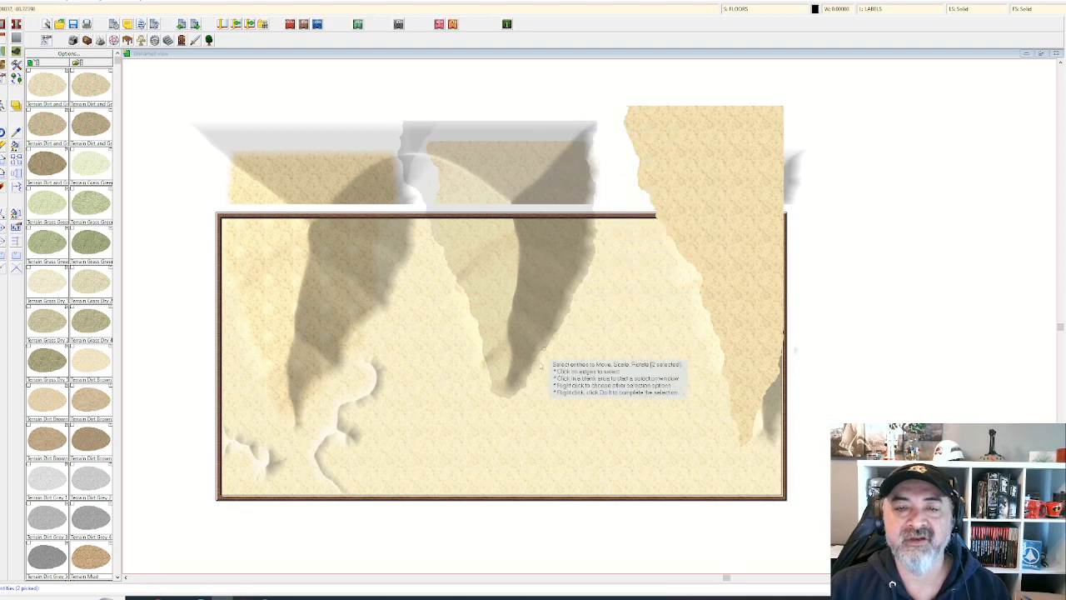
pyautogui.click(469, 339)
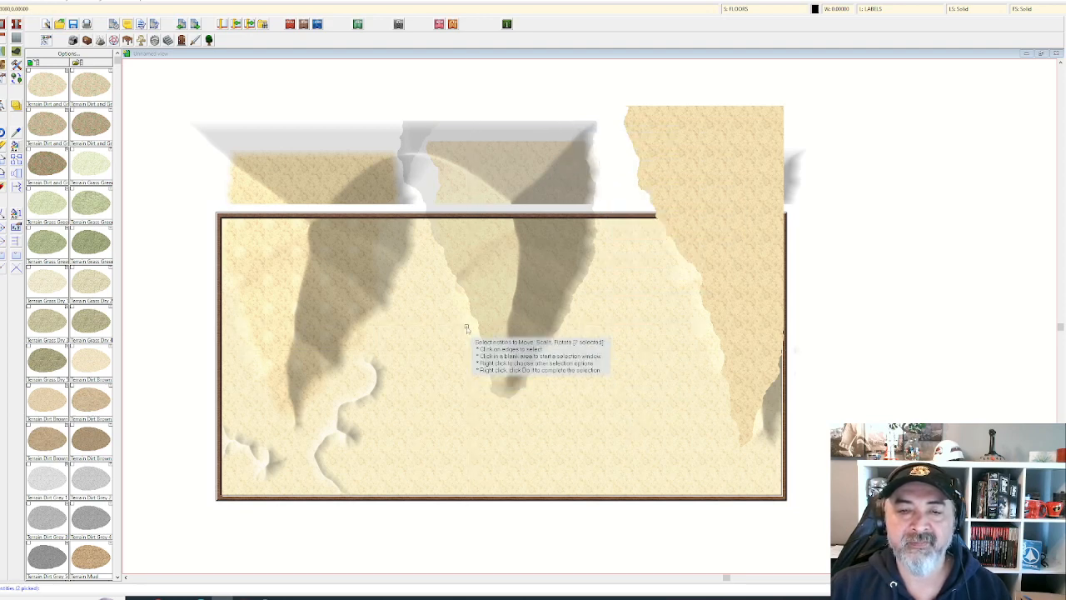
pyautogui.click(470, 341)
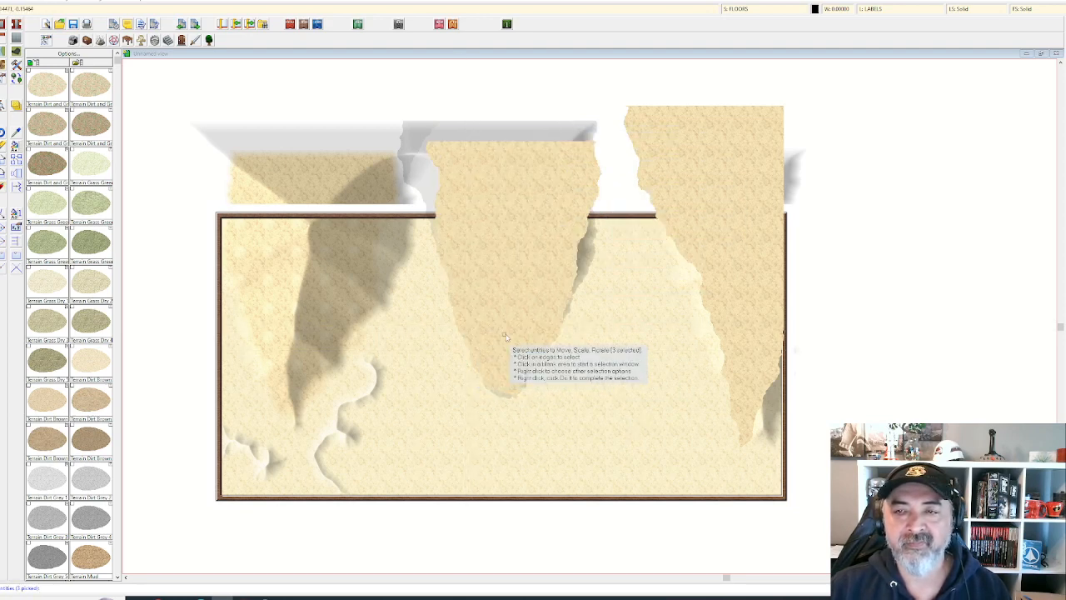
pyautogui.rightClick(481, 328)
pyautogui.click(500, 334)
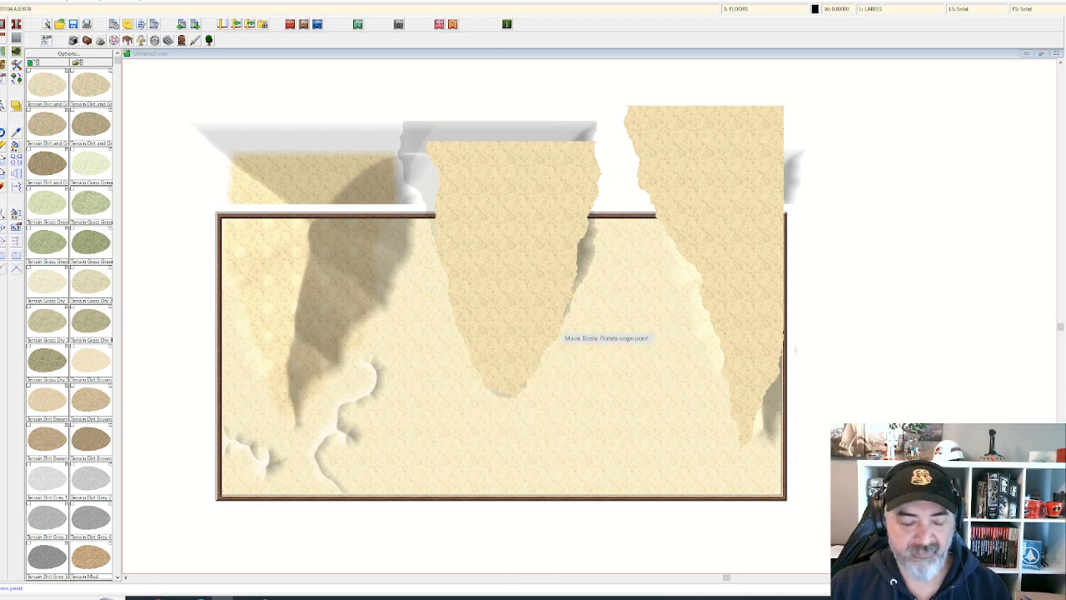
pyautogui.press('Escape')
# - Move the central and eastern dunes' large sand polygons to the OUTSIDE sheet
pyautogui.click(16, 147)
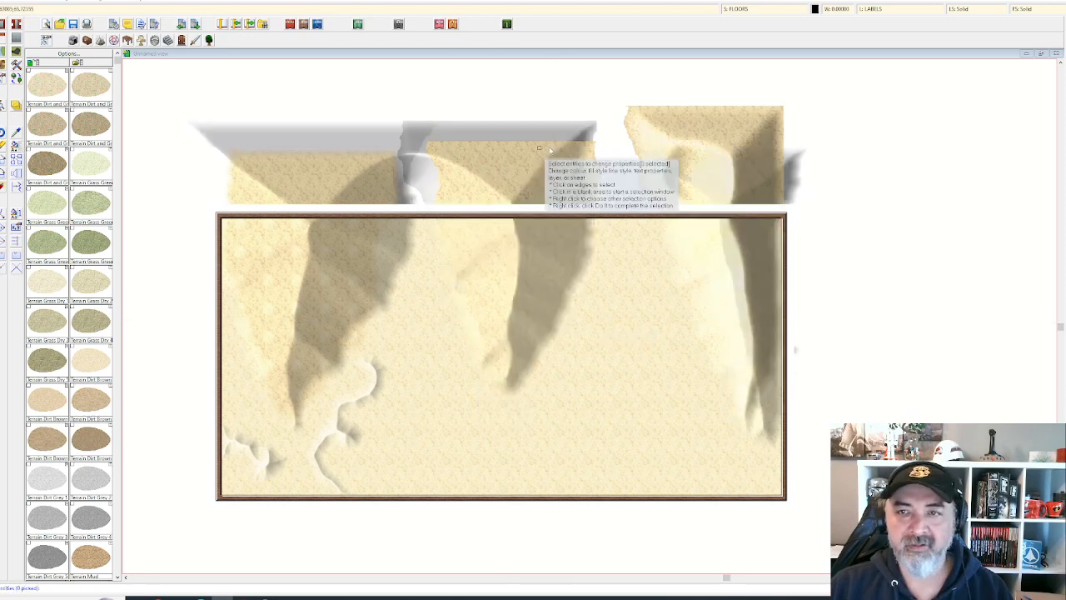
pyautogui.click(663, 107)
pyautogui.click(597, 165)
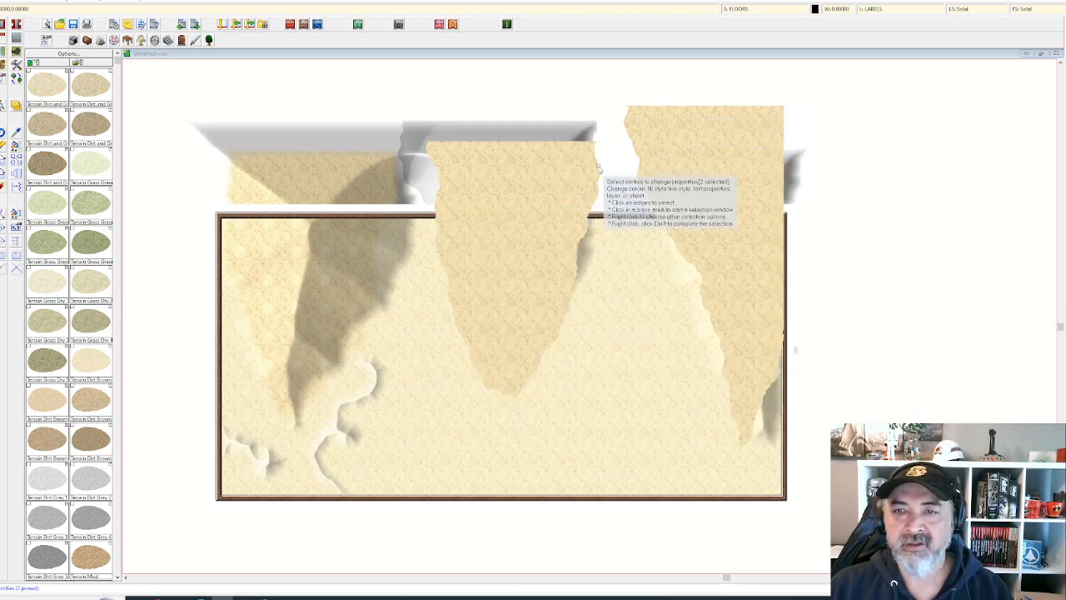
pyautogui.rightClick(564, 164)
pyautogui.click(577, 170)
pyautogui.click(577, 312)
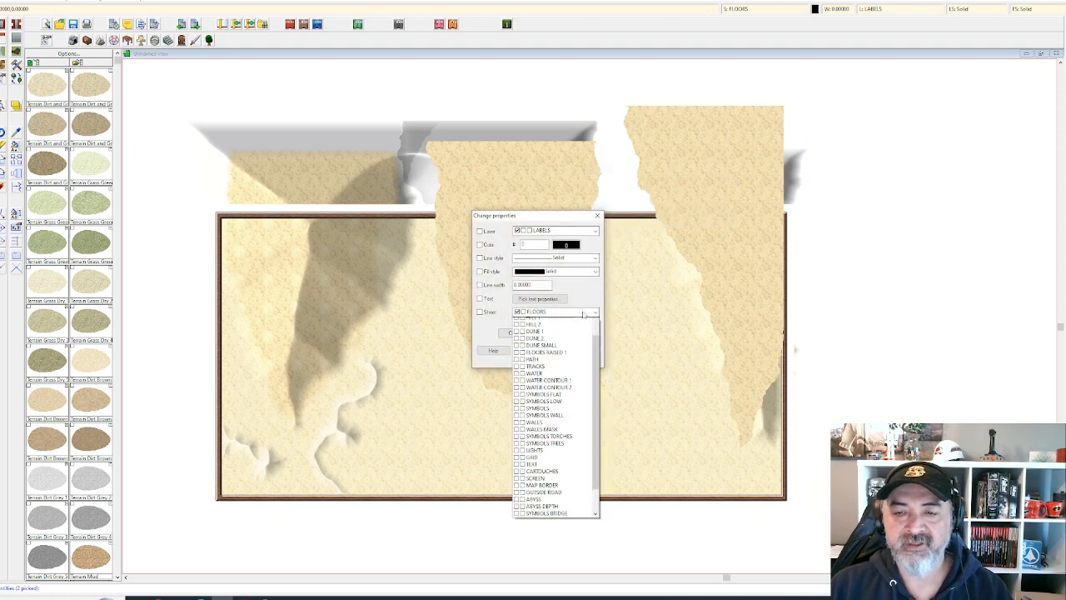
pyautogui.click(558, 342)
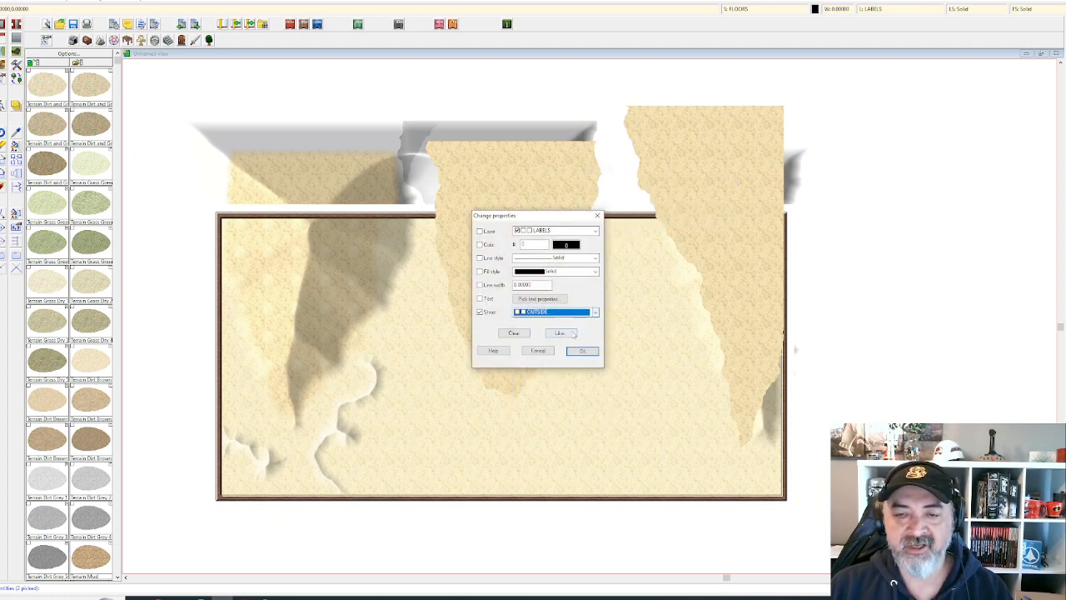
pyautogui.click(583, 351)
pyautogui.scroll(1, 615, 334)
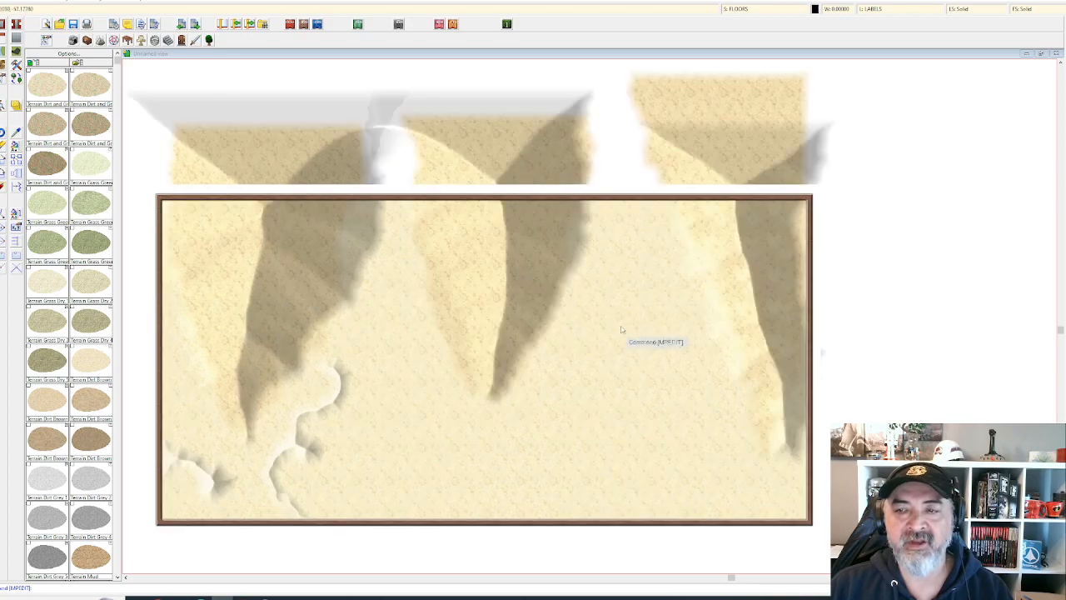
# - Copy the winding small dune from the southwest at reduced size into the northern gap between the central and eastern dunes
pyautogui.moveTo(621, 322); pyautogui.dragTo(669, 247)
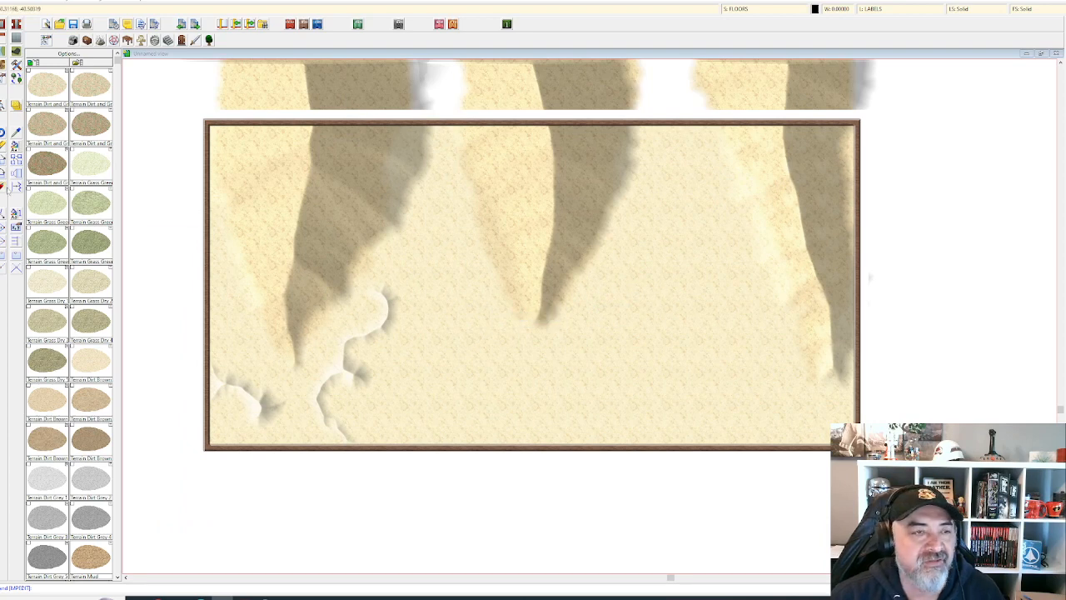
pyautogui.click(15, 165)
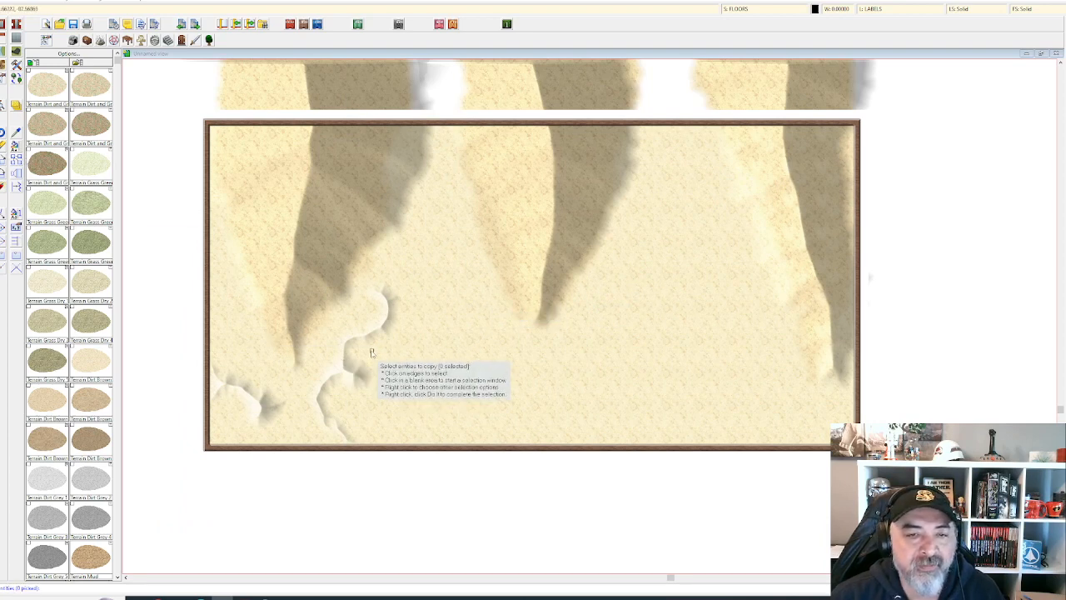
pyautogui.click(348, 388)
pyautogui.rightClick(348, 388)
pyautogui.click(348, 388)
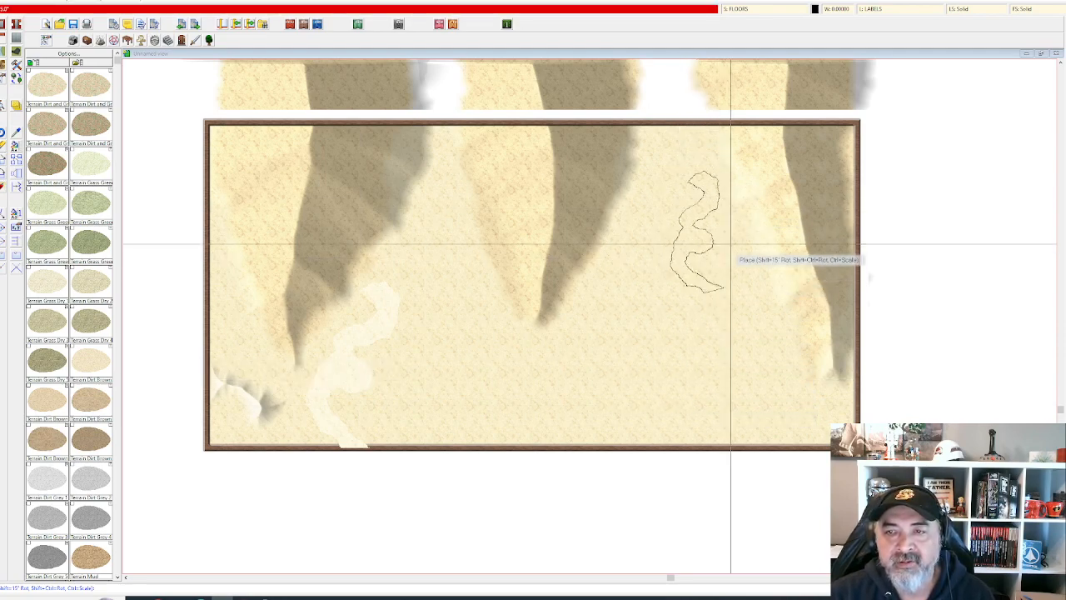
pyautogui.click(685, 224)
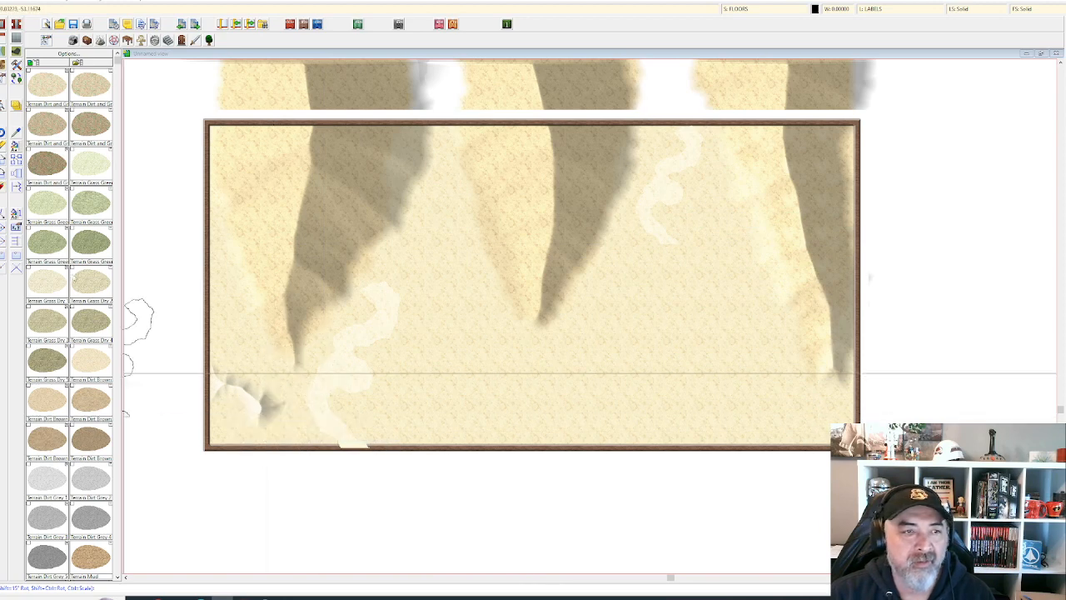
# - Copy the small dune at the map's west edge and place it, reduced and rotated, at the southern end of the new winding dune
pyautogui.click(17, 159)
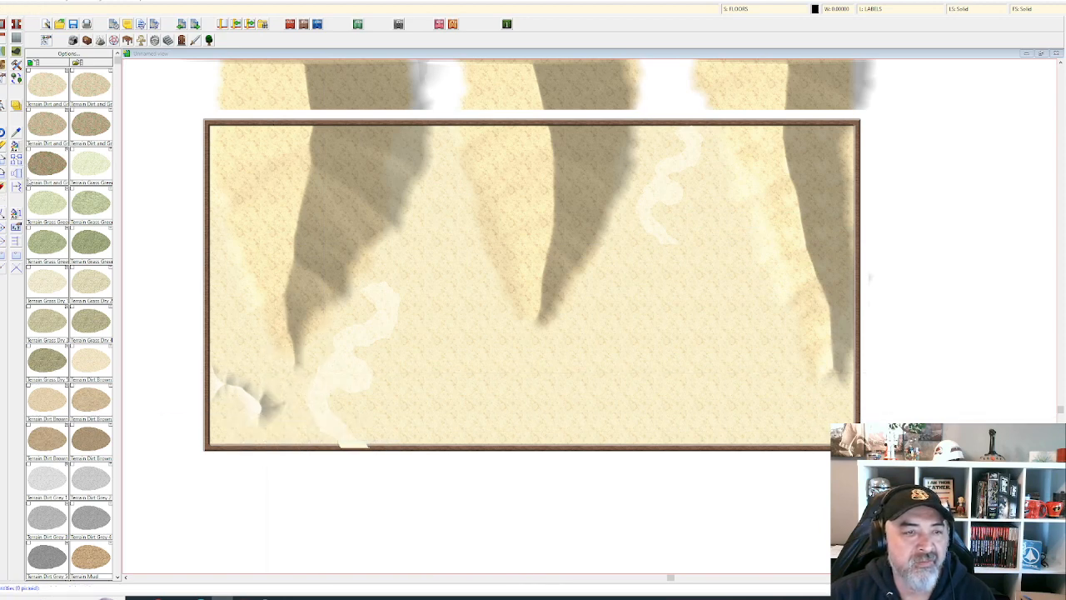
pyautogui.rightClick(258, 403)
pyautogui.click(237, 388)
pyautogui.click(244, 391)
pyautogui.click(261, 422)
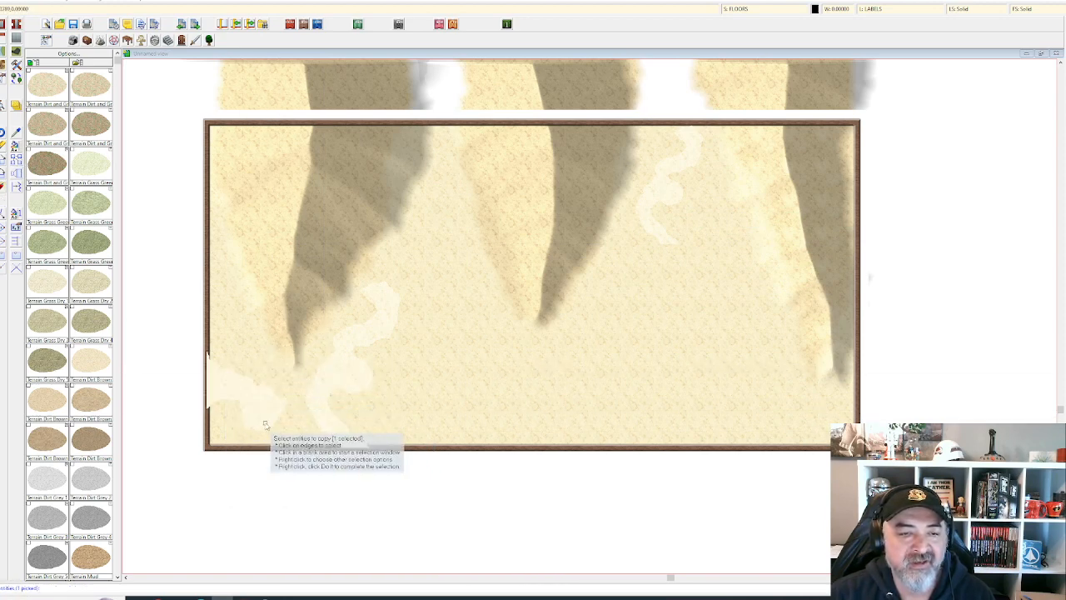
pyautogui.rightClick(264, 422)
pyautogui.click(265, 425)
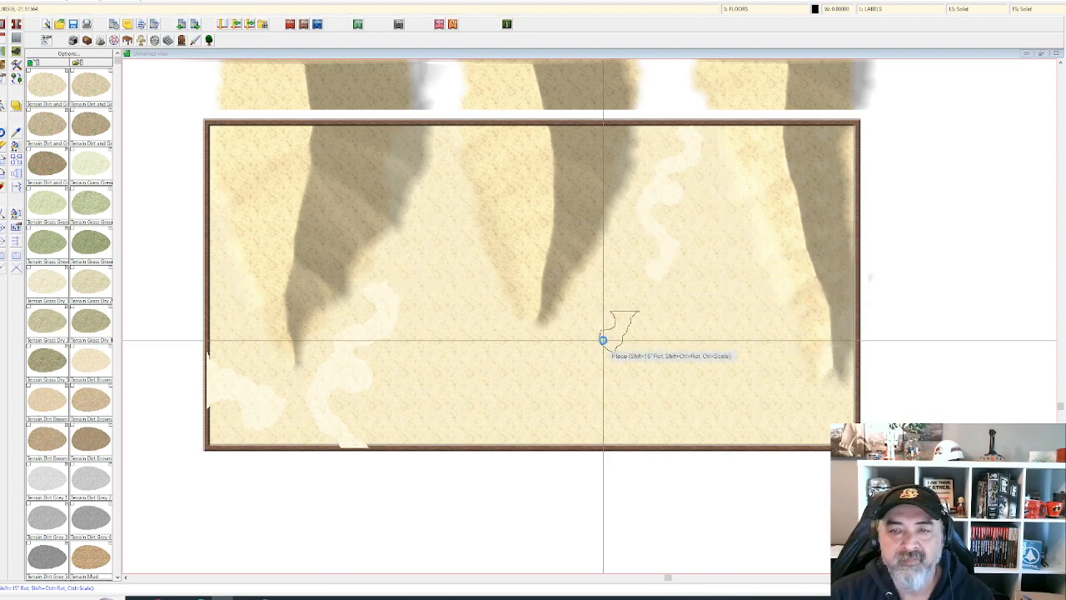
pyautogui.scroll(-1, 614, 334)
pyautogui.rightClick(678, 452)
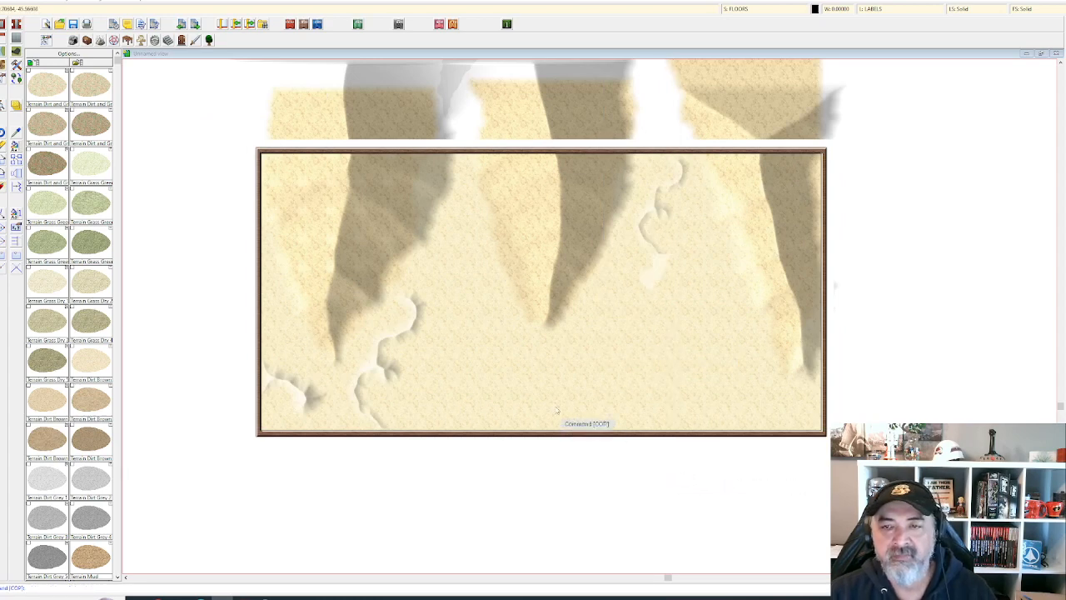
pyautogui.scroll(1, 627, 322)
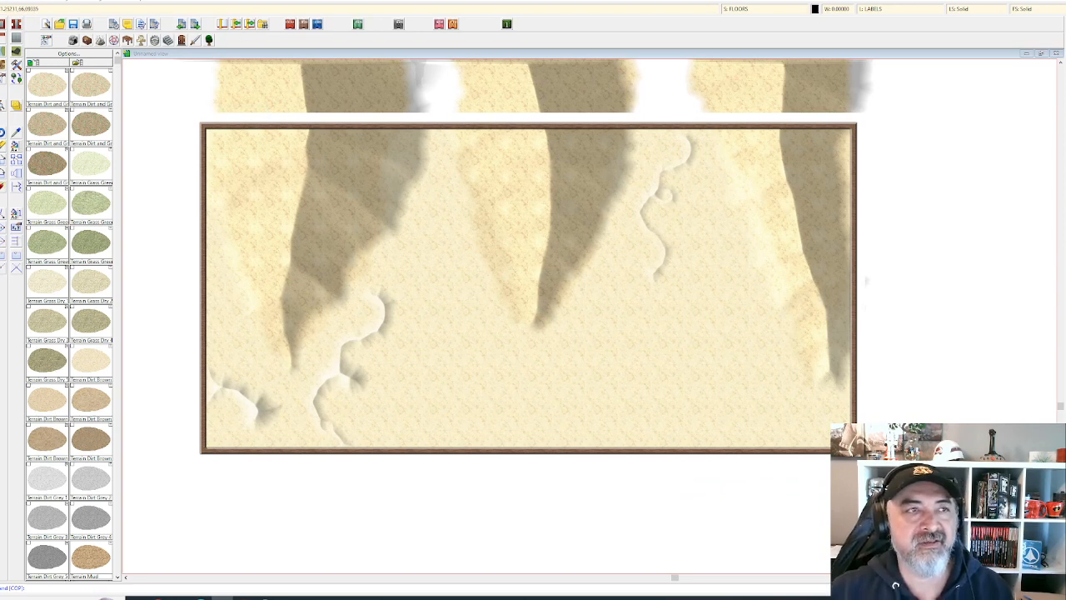
# - Start saving the map as a new file in the Desktop's etsy maps folder
pyautogui.click(2, 1)
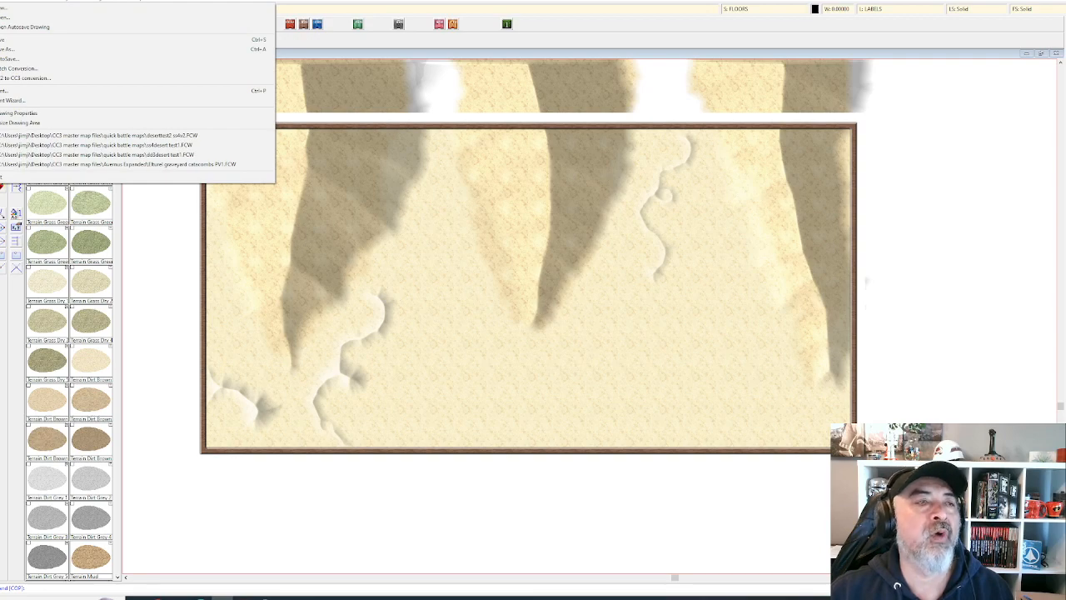
pyautogui.click(6, 50)
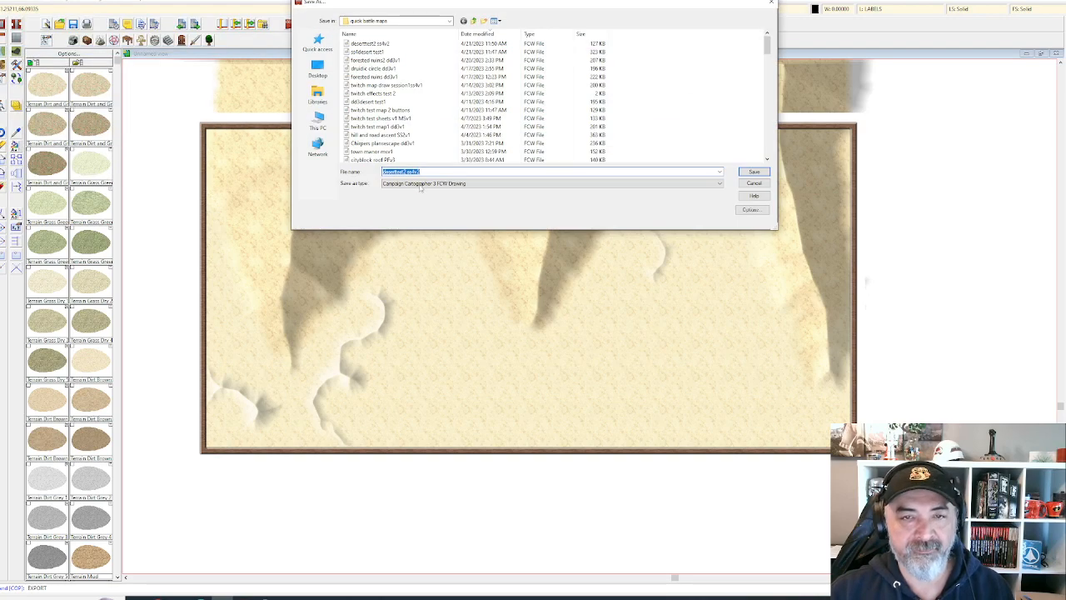
pyautogui.click(473, 20)
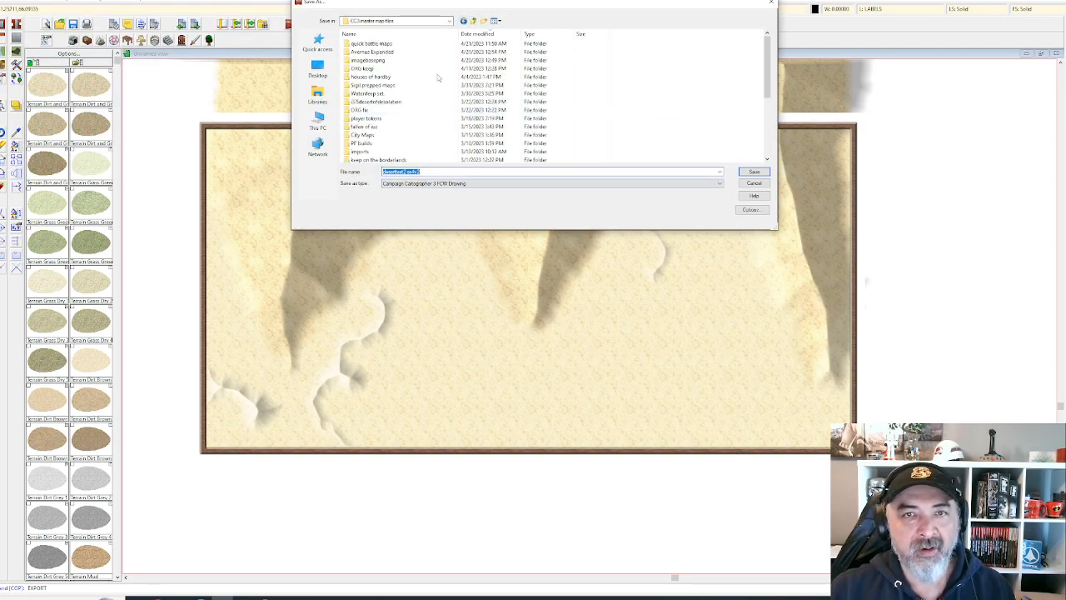
pyautogui.click(473, 21)
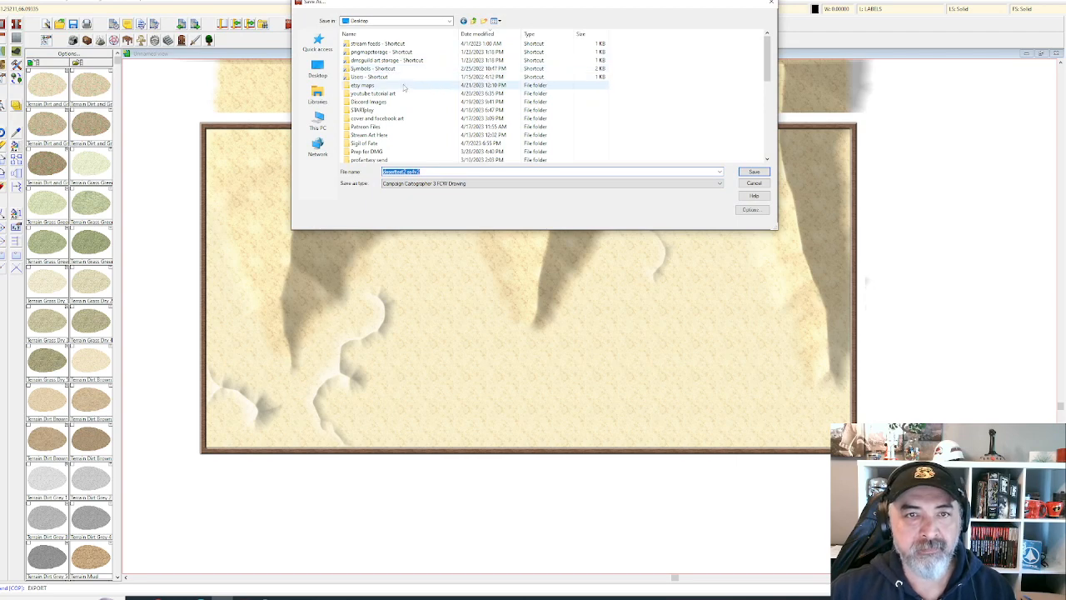
pyautogui.click(390, 86)
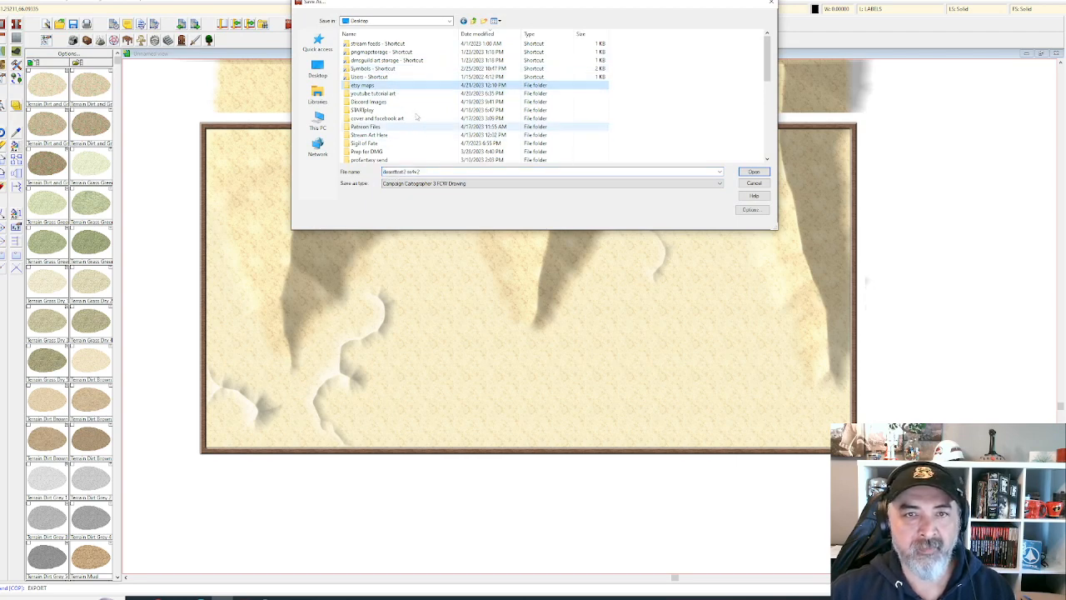
pyautogui.doubleClick(391, 86)
# - Set the export format to Rectangular section PNG and name the file deserttest2 ss4v2t4
pyautogui.click(451, 183)
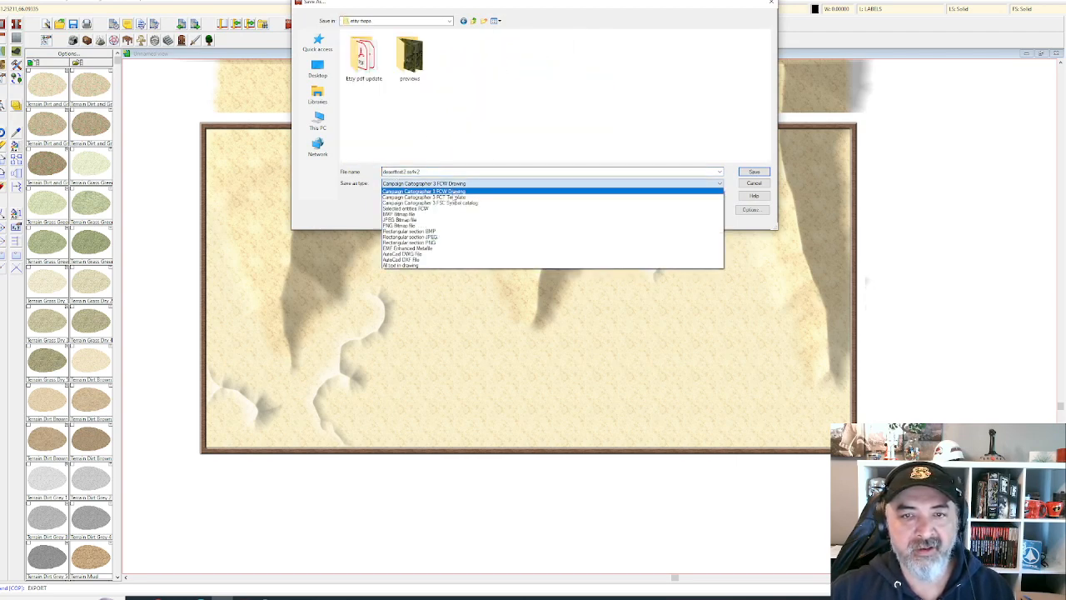
pyautogui.click(440, 244)
pyautogui.click(435, 171)
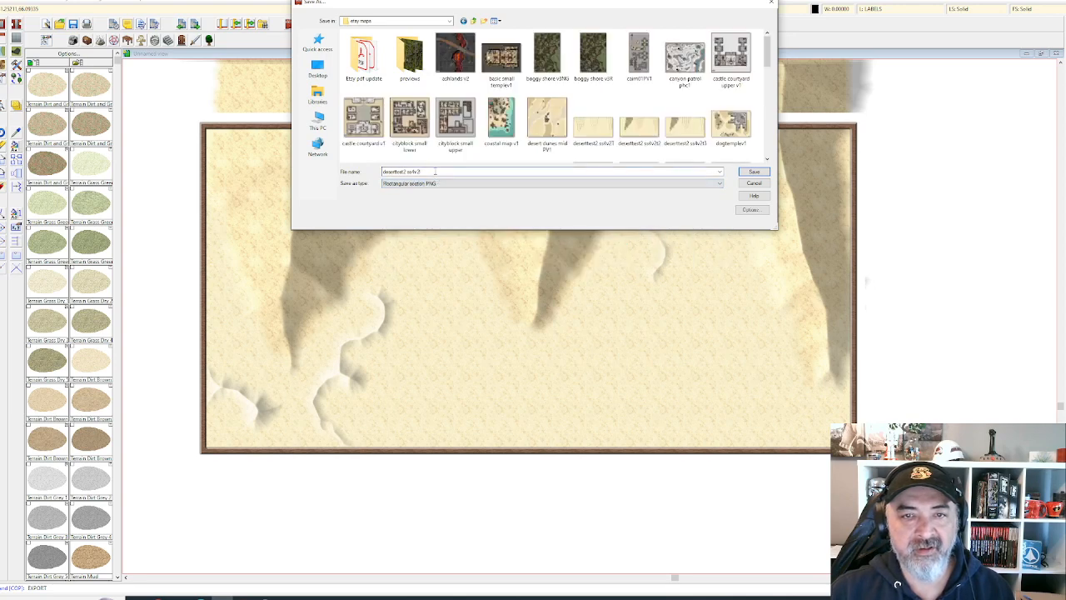
pyautogui.write('t3')
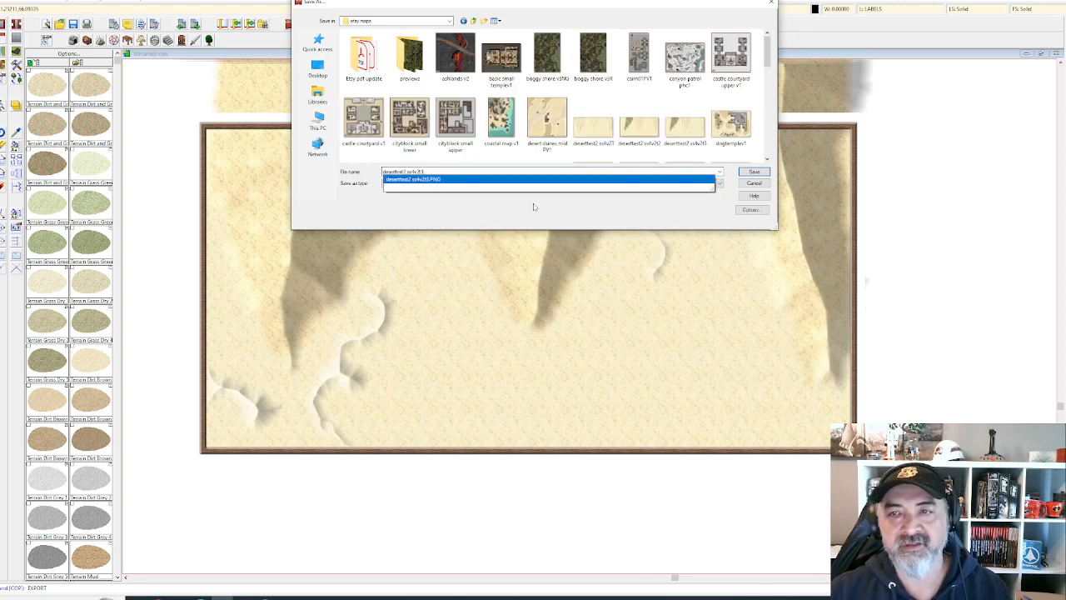
pyautogui.click(447, 170)
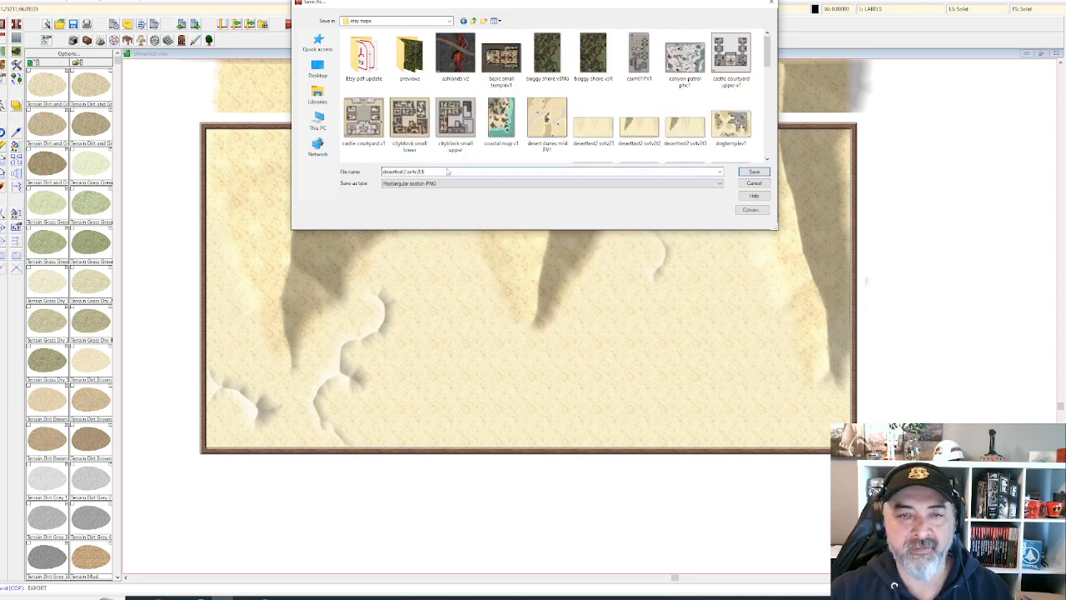
pyautogui.press('BackSpace')
pyautogui.write('4')
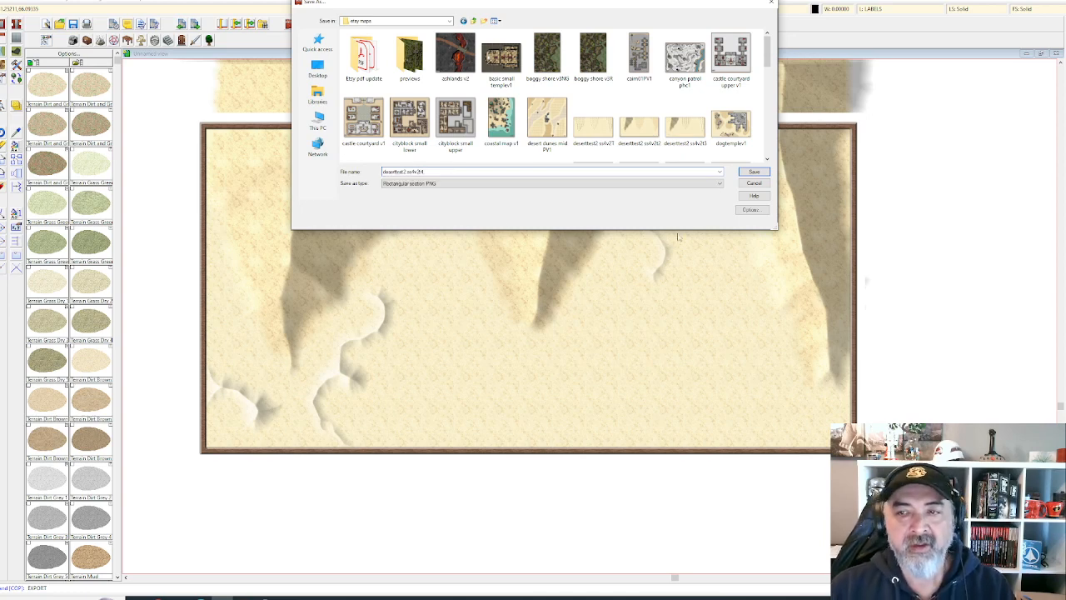
# - Accept the bitmap options and export the area spanning the map border's northwest to southeast corners
pyautogui.click(751, 209)
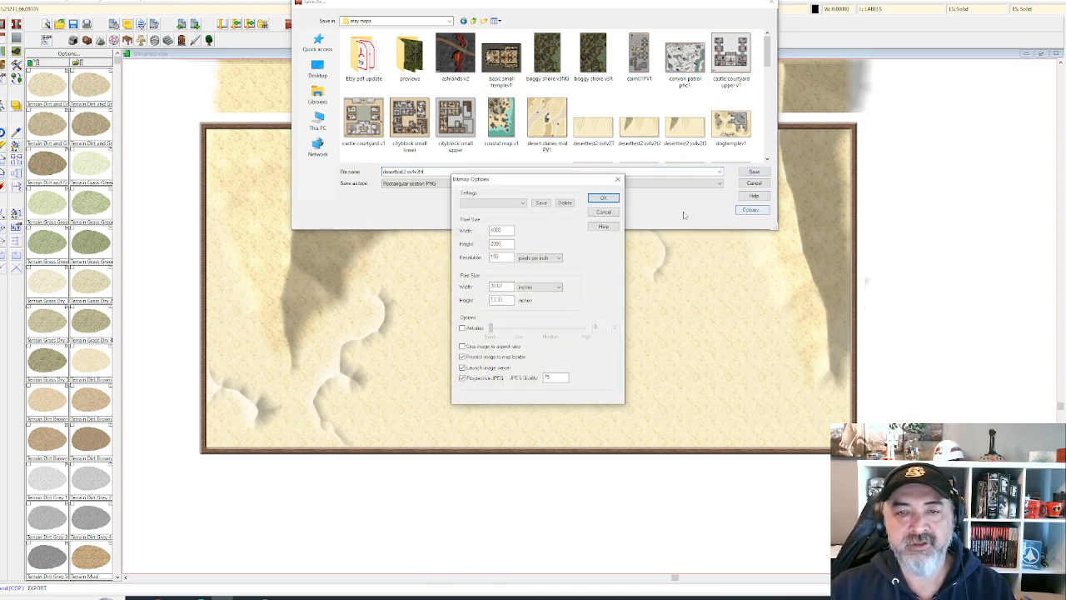
pyautogui.click(603, 197)
pyautogui.click(754, 172)
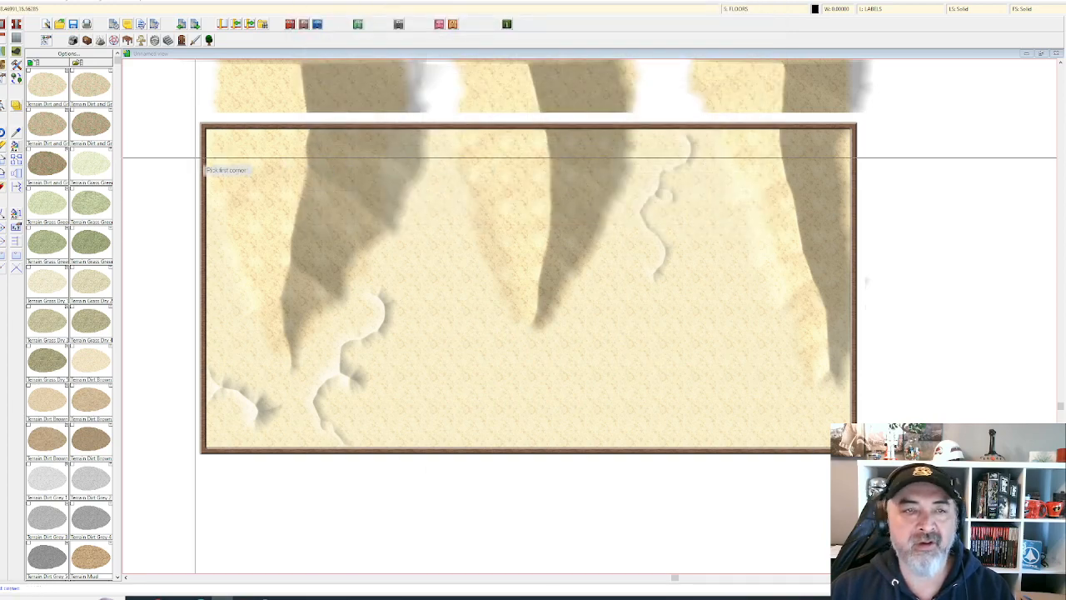
pyautogui.click(201, 126)
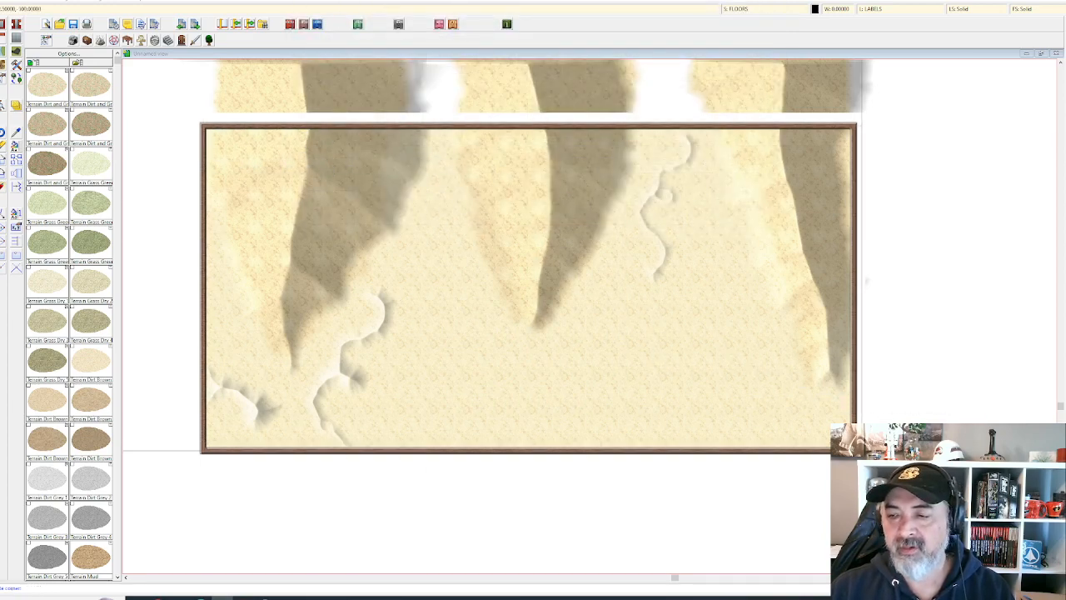
pyautogui.click(856, 452)
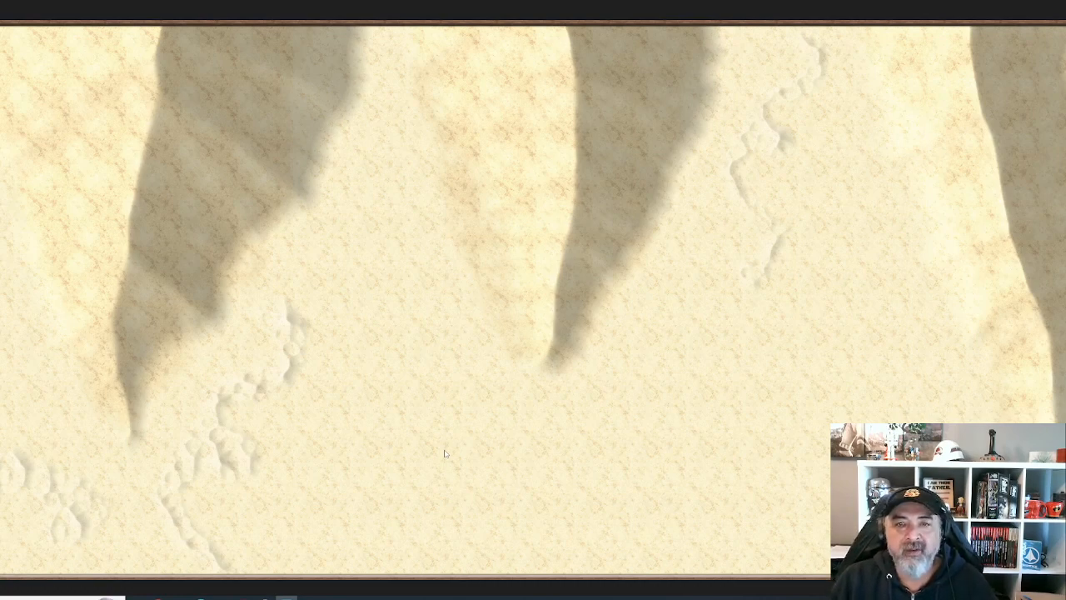
# - Open the earlier export deserttest2 ss4v2t3 from File Explorer's recent files to compare its dune shading
pyautogui.click(192, 597)
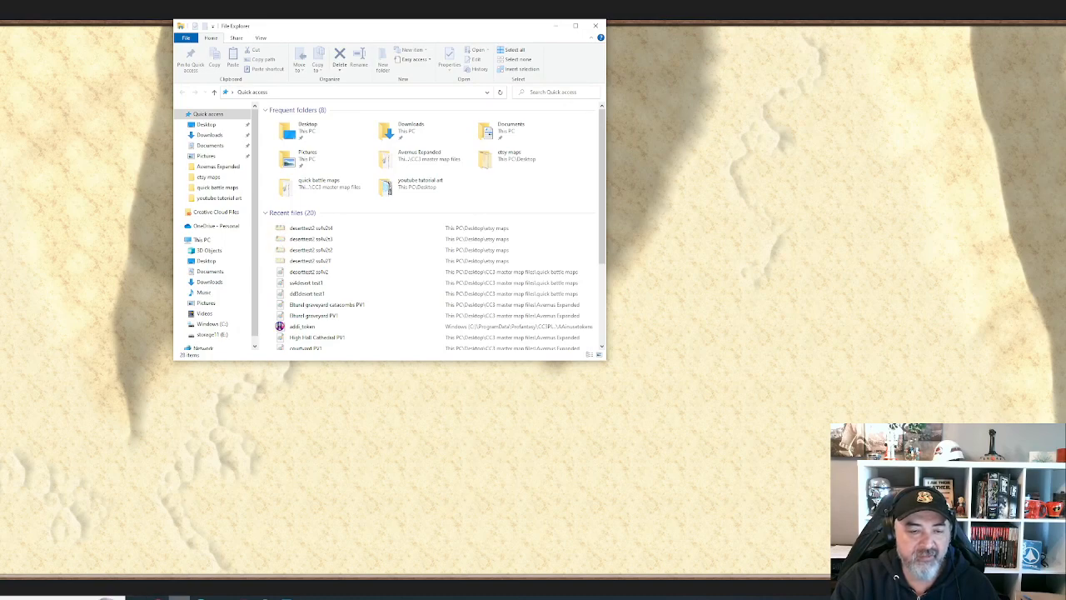
pyautogui.click(181, 596)
pyautogui.click(181, 596)
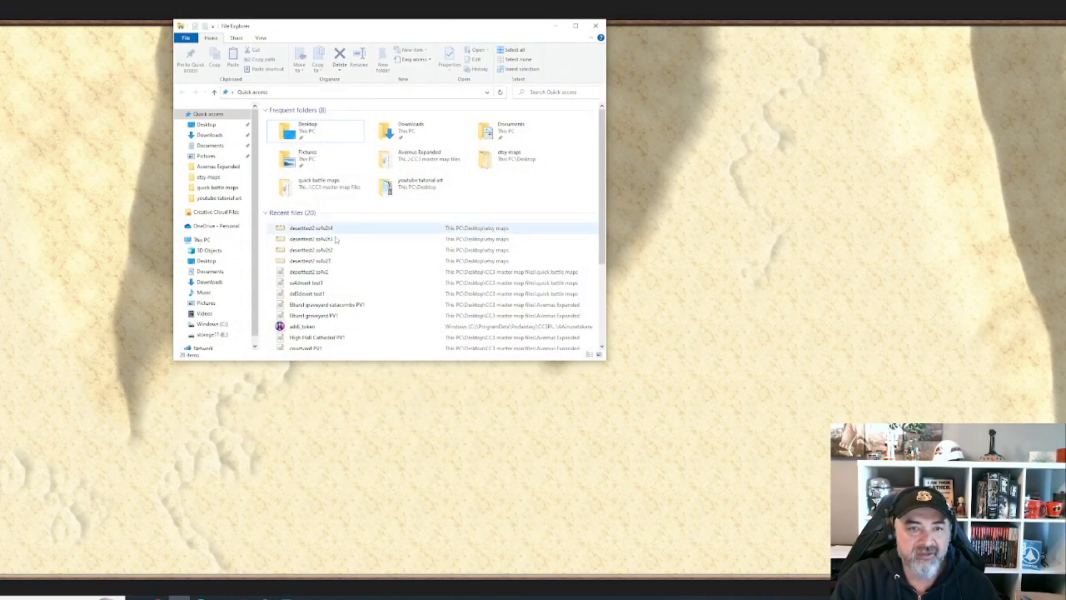
pyautogui.doubleClick(336, 240)
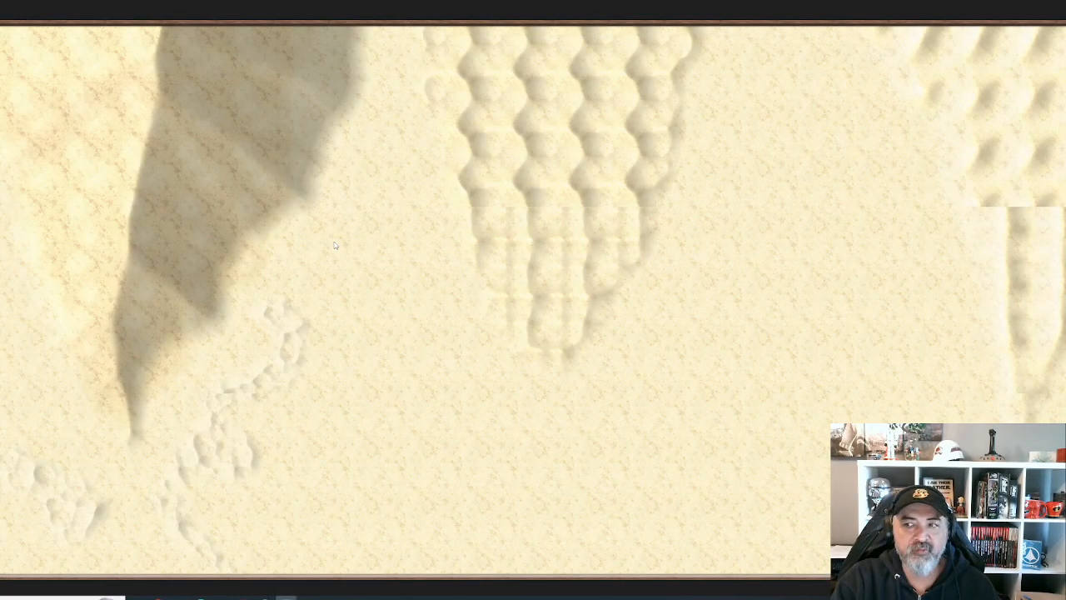
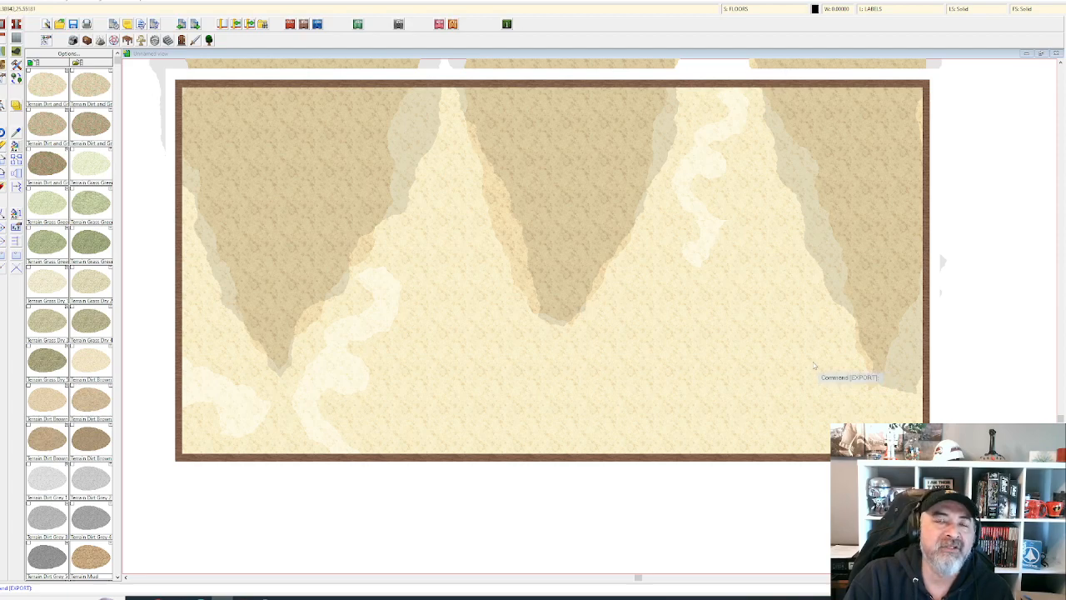
# - Save the map drawing as deserttest2 ss4v2 in the quick battle maps folder, replacing the existing file
pyautogui.rightClick(419, 185)
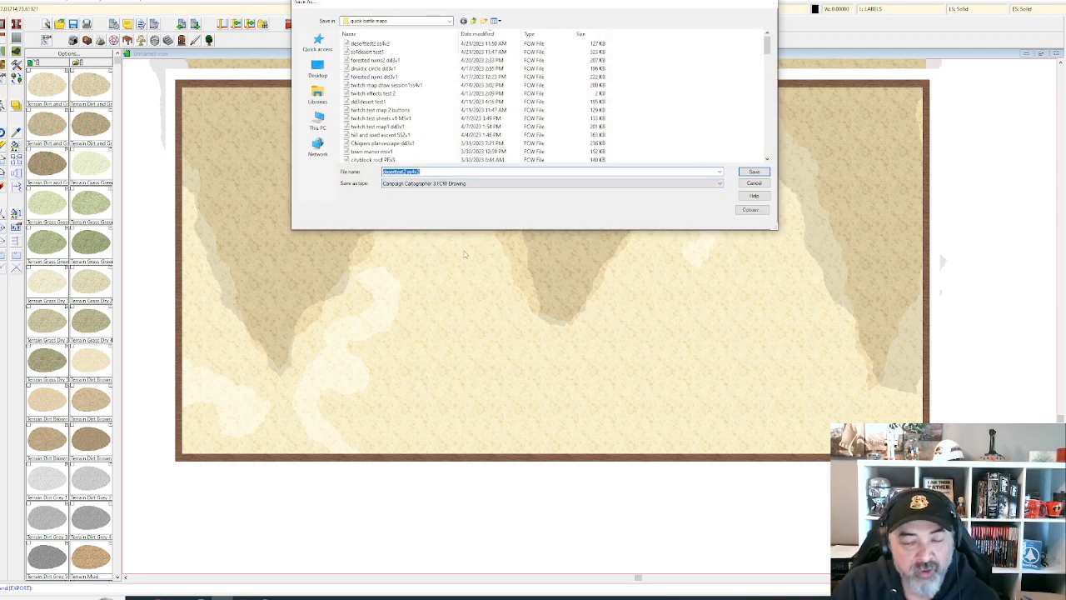
pyautogui.press('Return')
pyautogui.click(499, 305)
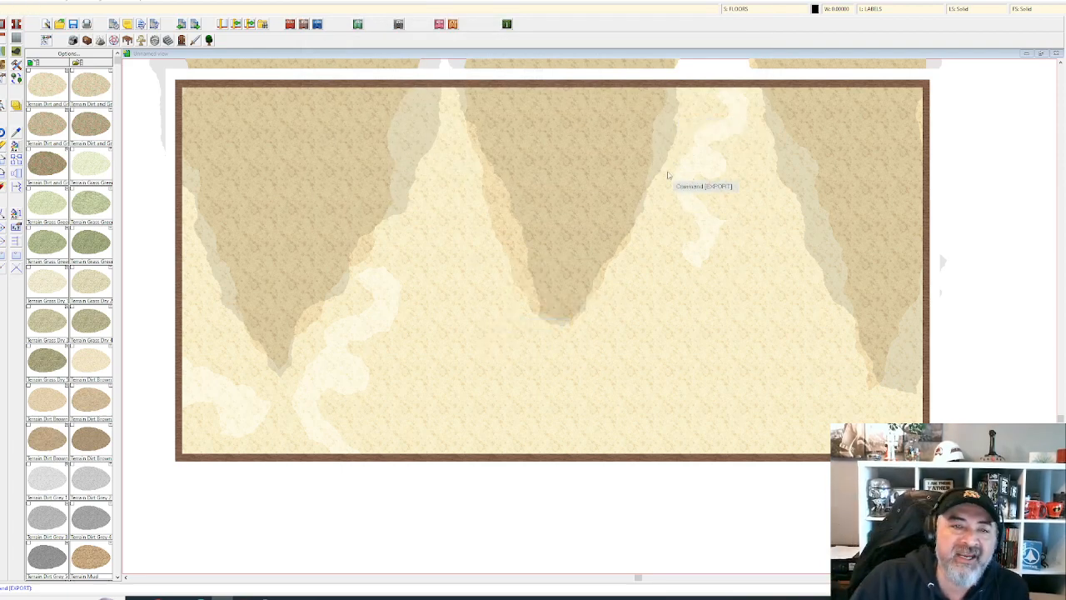
pyautogui.scroll(5, 638, 238)
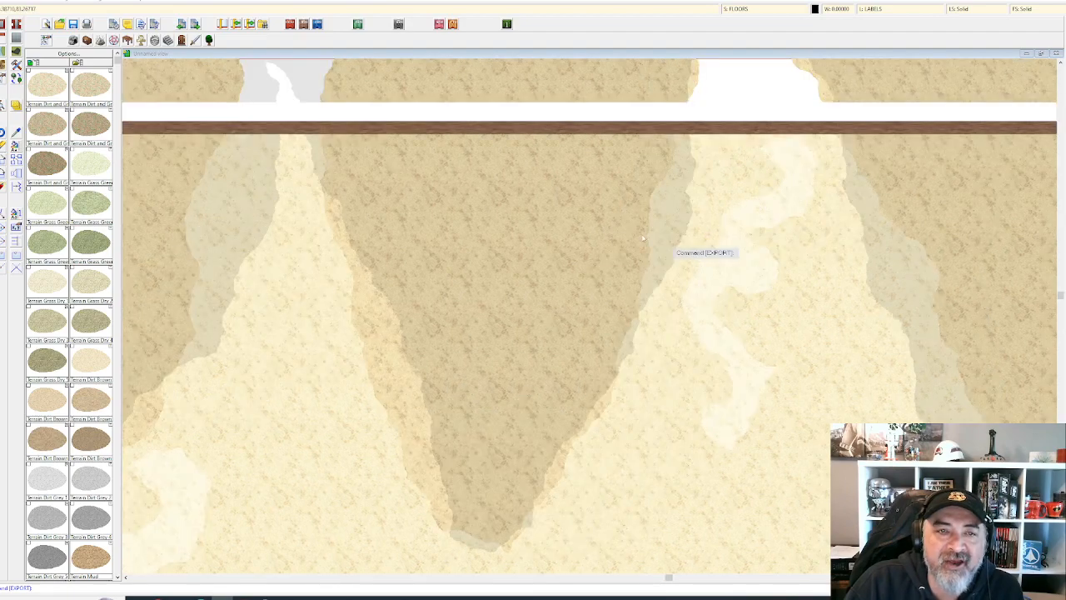
pyautogui.moveTo(391, 251); pyautogui.dragTo(594, 217)
pyautogui.moveTo(505, 245); pyautogui.dragTo(614, 202)
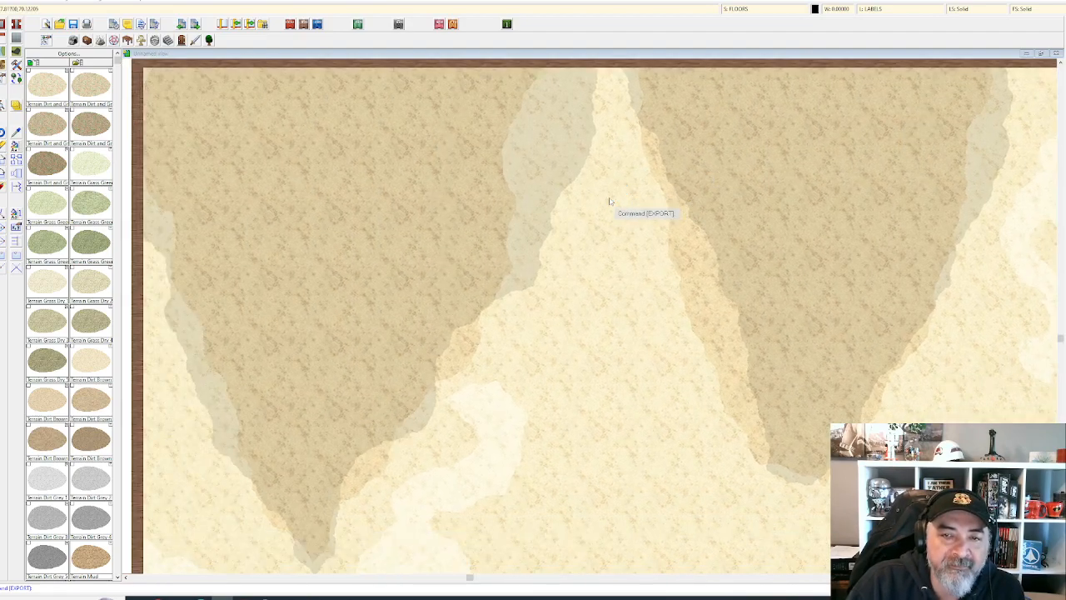
pyautogui.scroll(-2, 617, 200)
pyautogui.scroll(-2, 567, 250)
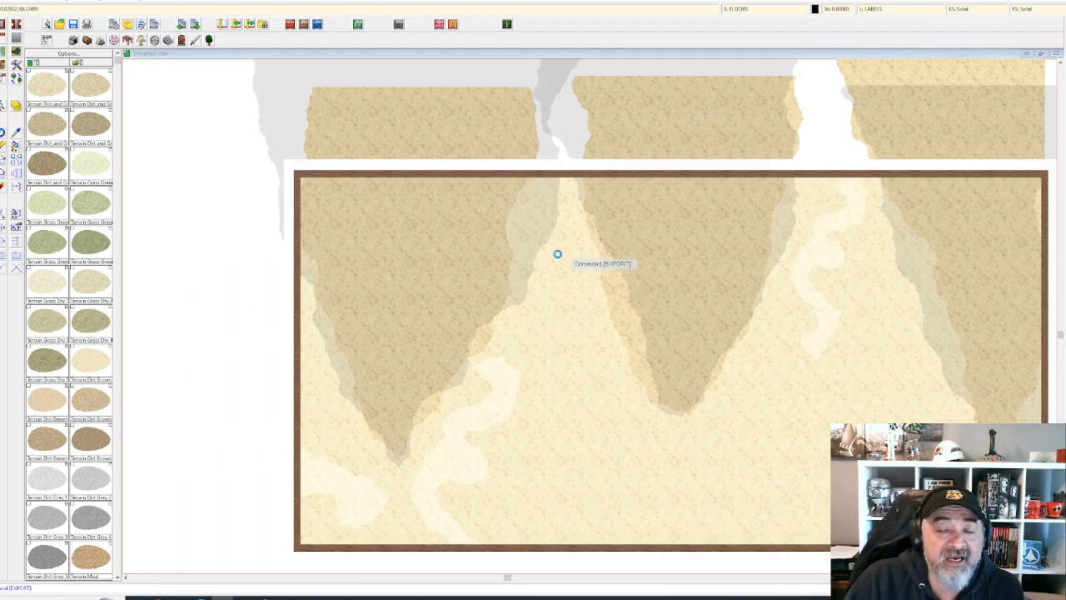
pyautogui.moveTo(559, 254); pyautogui.dragTo(500, 284)
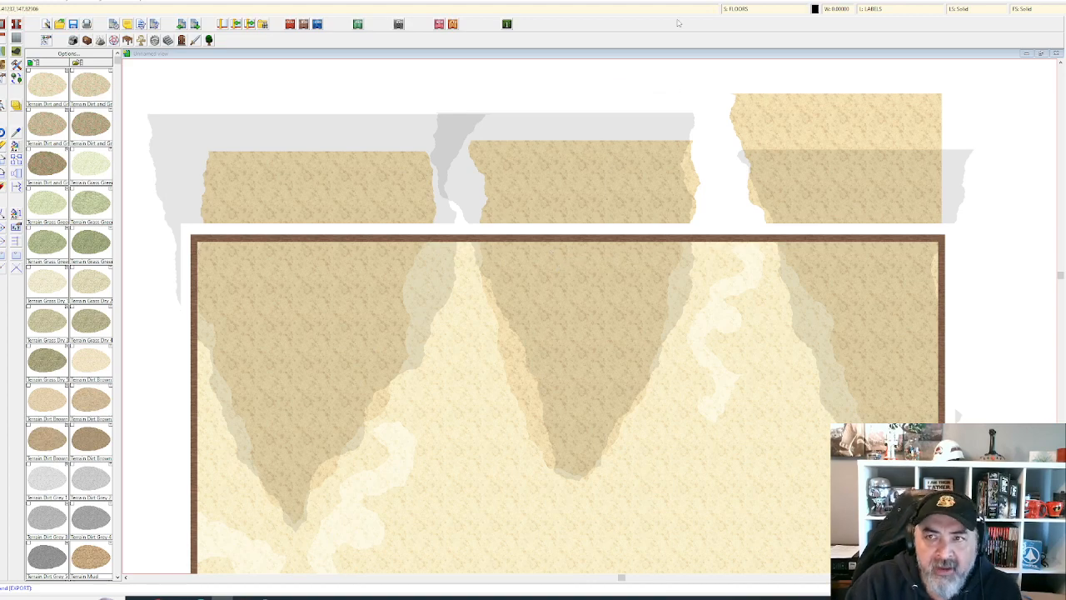
# - Review the DUNE 1, DUNE 2 and DUNE SMALL sheets in the drawing's sheet and effects list
pyautogui.click(741, 10)
pyautogui.click(495, 270)
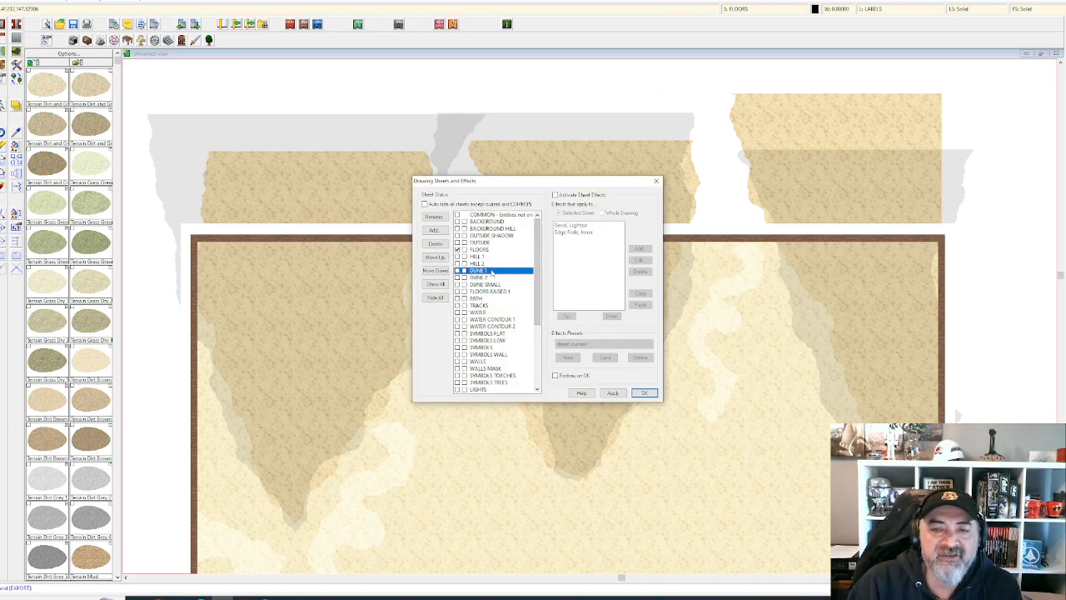
pyautogui.click(490, 278)
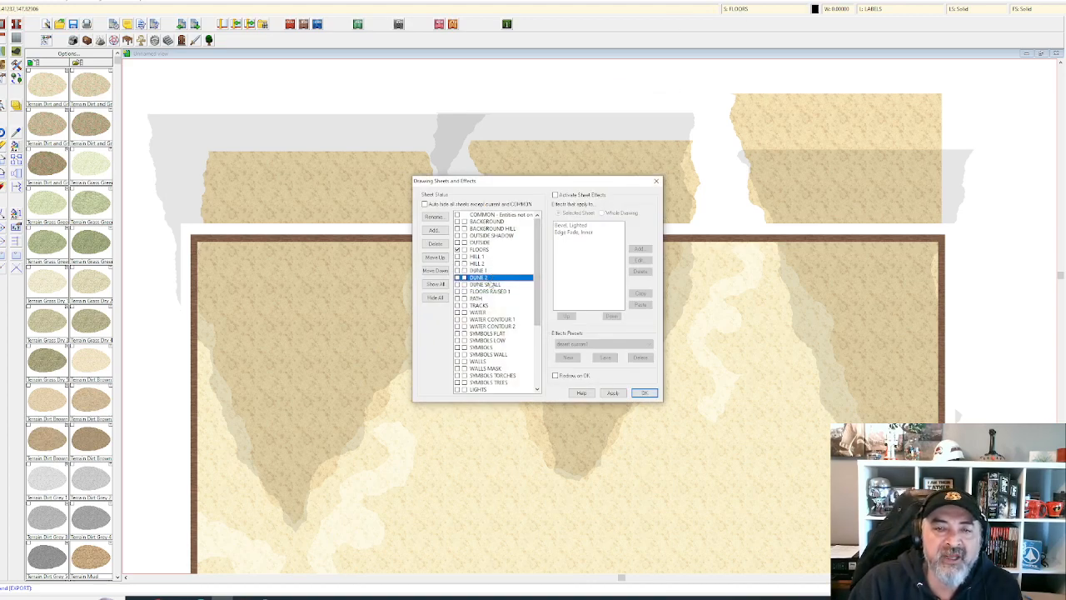
pyautogui.click(492, 285)
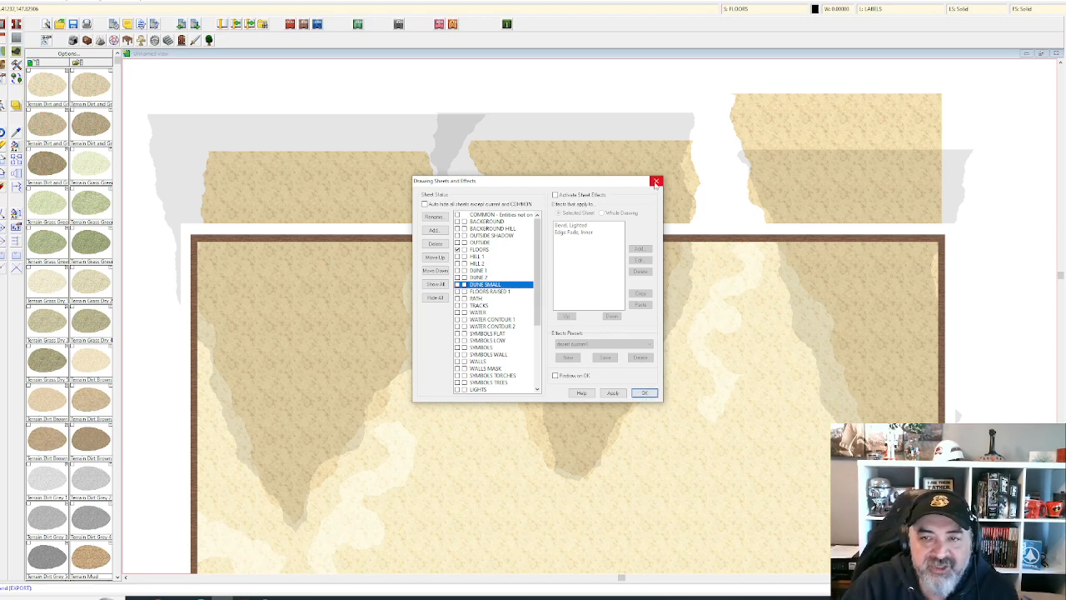
pyautogui.click(639, 393)
# - Activate the sheet effects and apply them to the map with the DUNE 1 sheet selected
pyautogui.scroll(-1, 637, 397)
pyautogui.moveTo(621, 435); pyautogui.dragTo(611, 353)
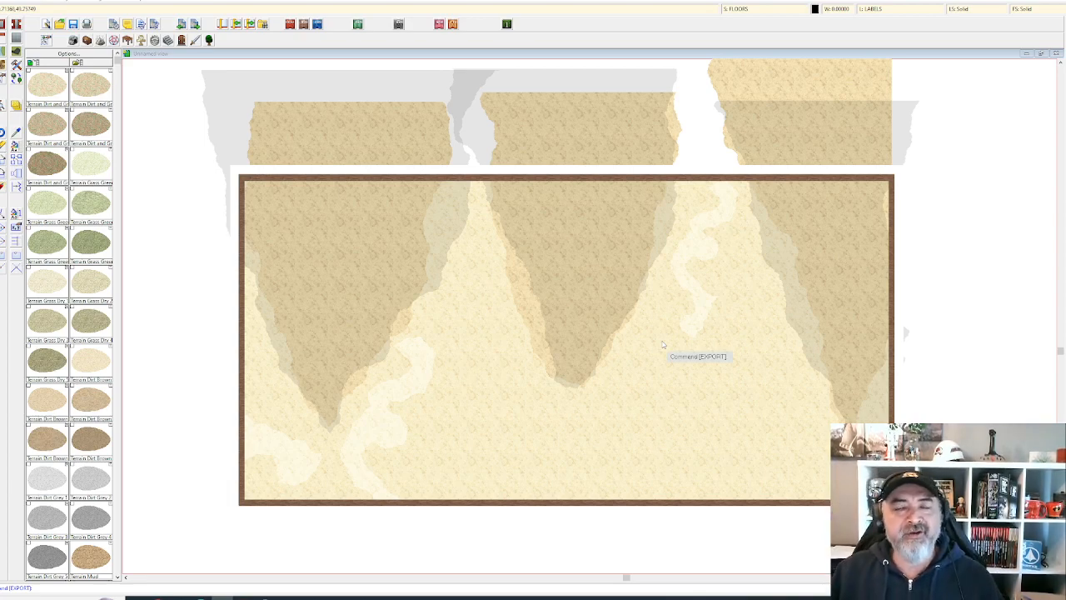
pyautogui.click(743, 9)
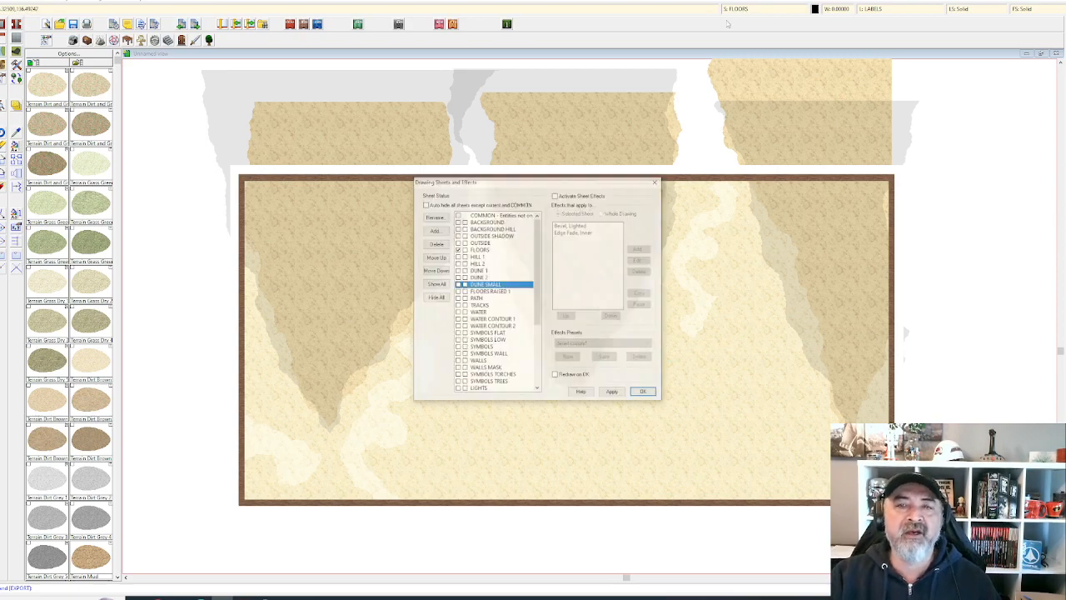
pyautogui.click(525, 271)
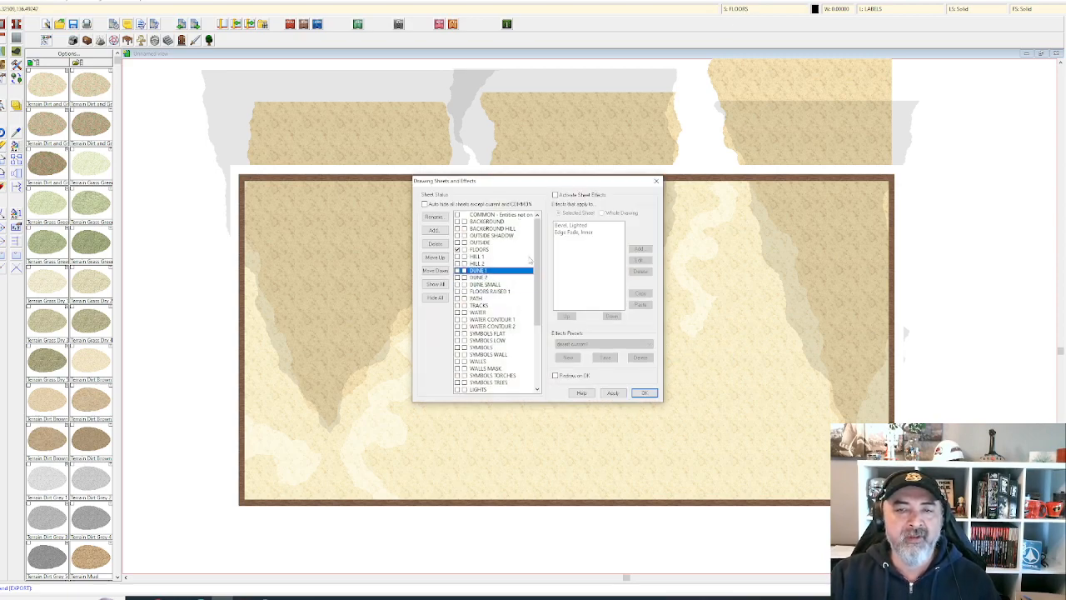
pyautogui.click(556, 195)
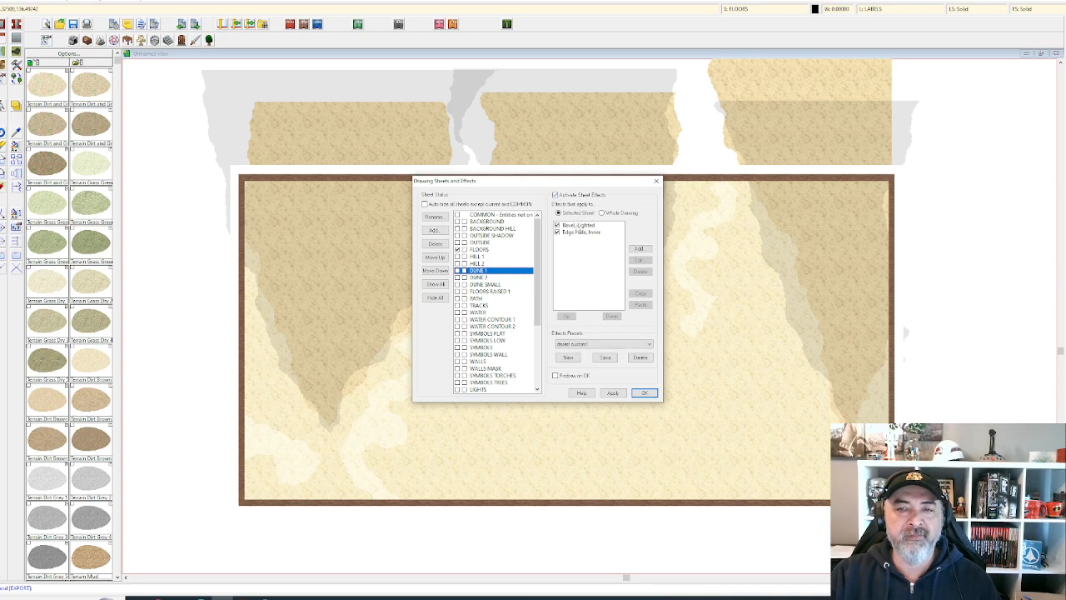
pyautogui.click(613, 393)
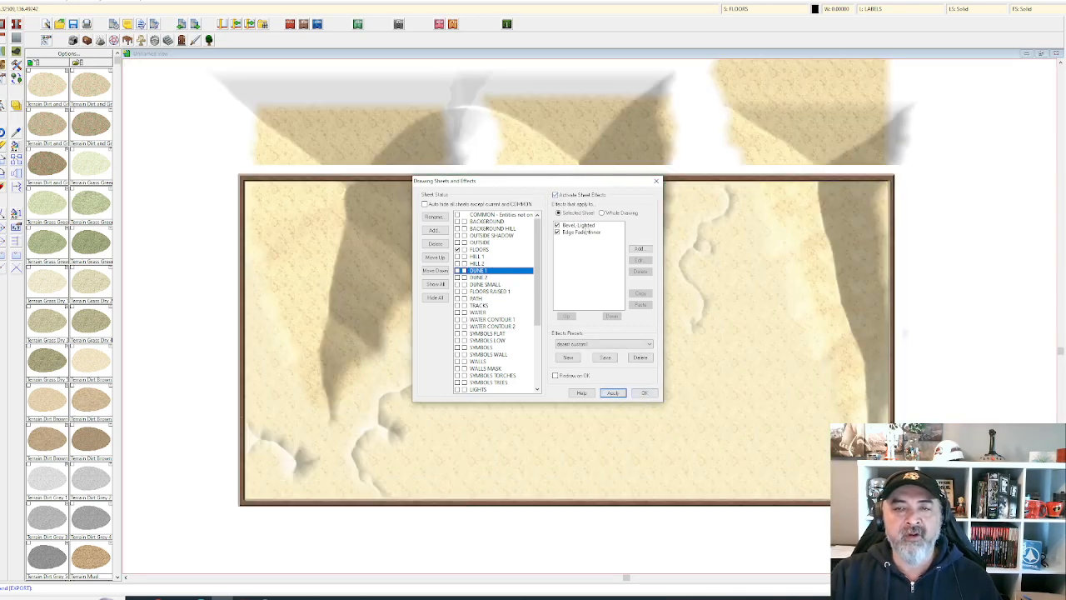
# - Inspect the Bevel, Lighted effect settings of the DUNE 1 sheet and close the effects dialogs without editing them
pyautogui.click(583, 226)
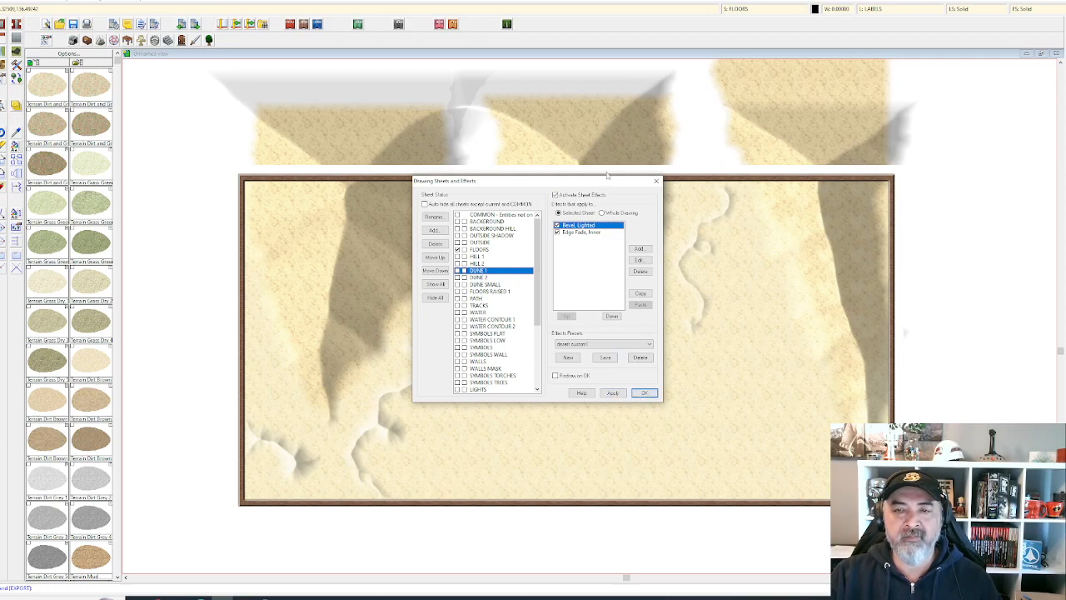
pyautogui.moveTo(605, 183)
pyautogui.mouseDown()
pyautogui.moveTo(934, 225)
pyautogui.moveTo(930, 155)
pyautogui.moveTo(933, 284)
pyautogui.moveTo(763, 329)
pyautogui.moveTo(734, 241)
pyautogui.moveTo(850, 191)
pyautogui.moveTo(899, 142)
pyautogui.mouseUp()
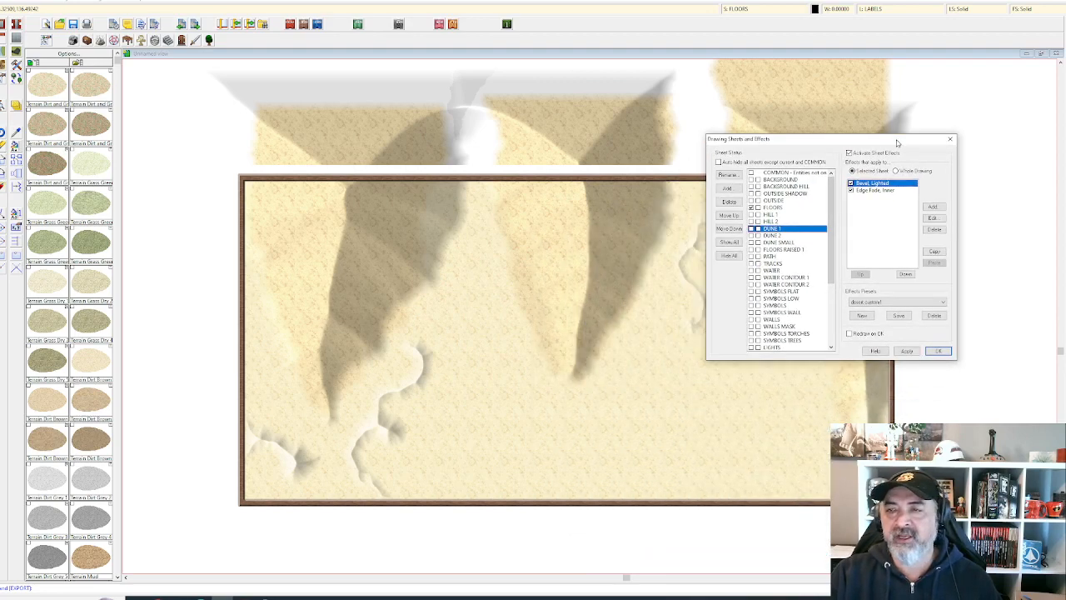
pyautogui.click(934, 219)
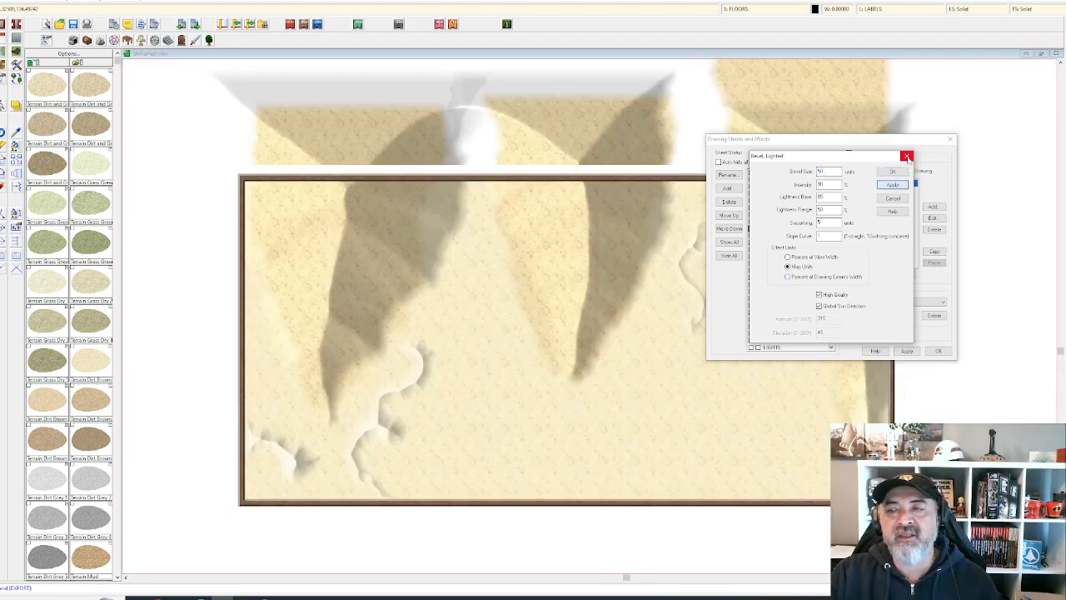
pyautogui.click(906, 155)
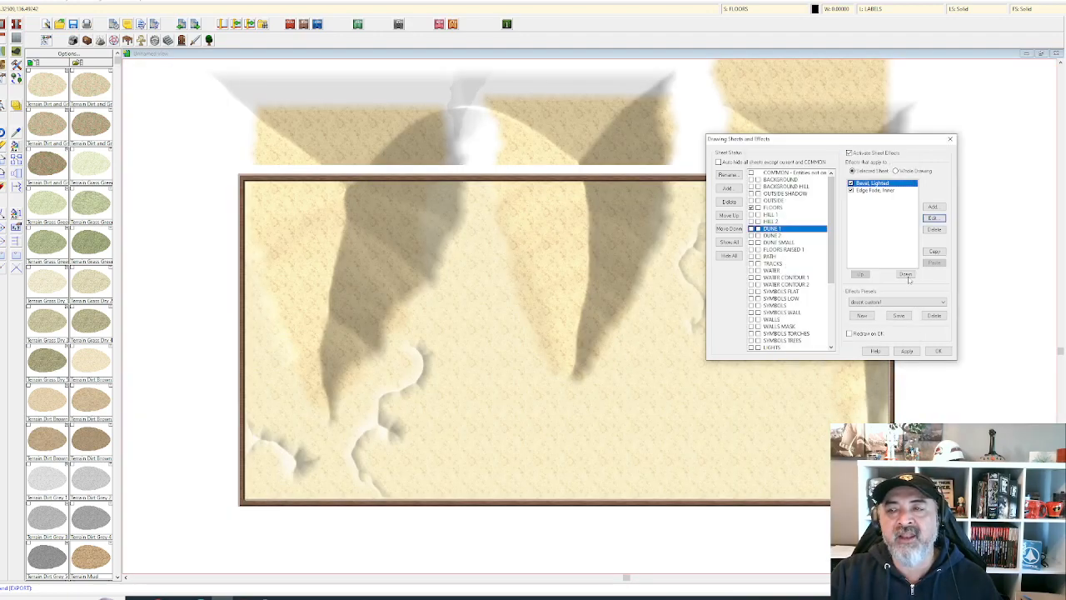
pyautogui.click(939, 351)
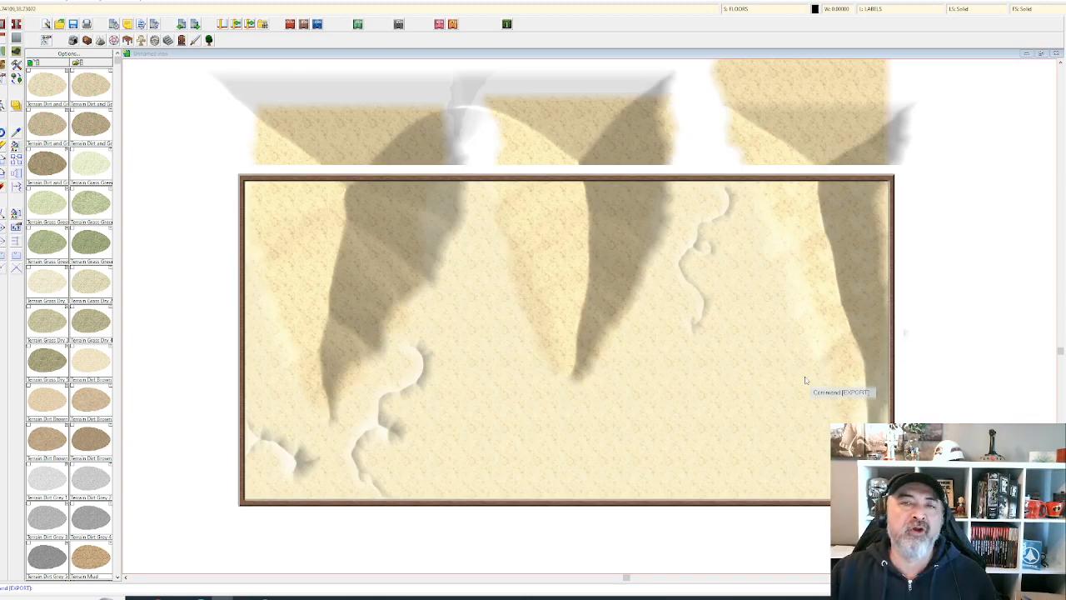